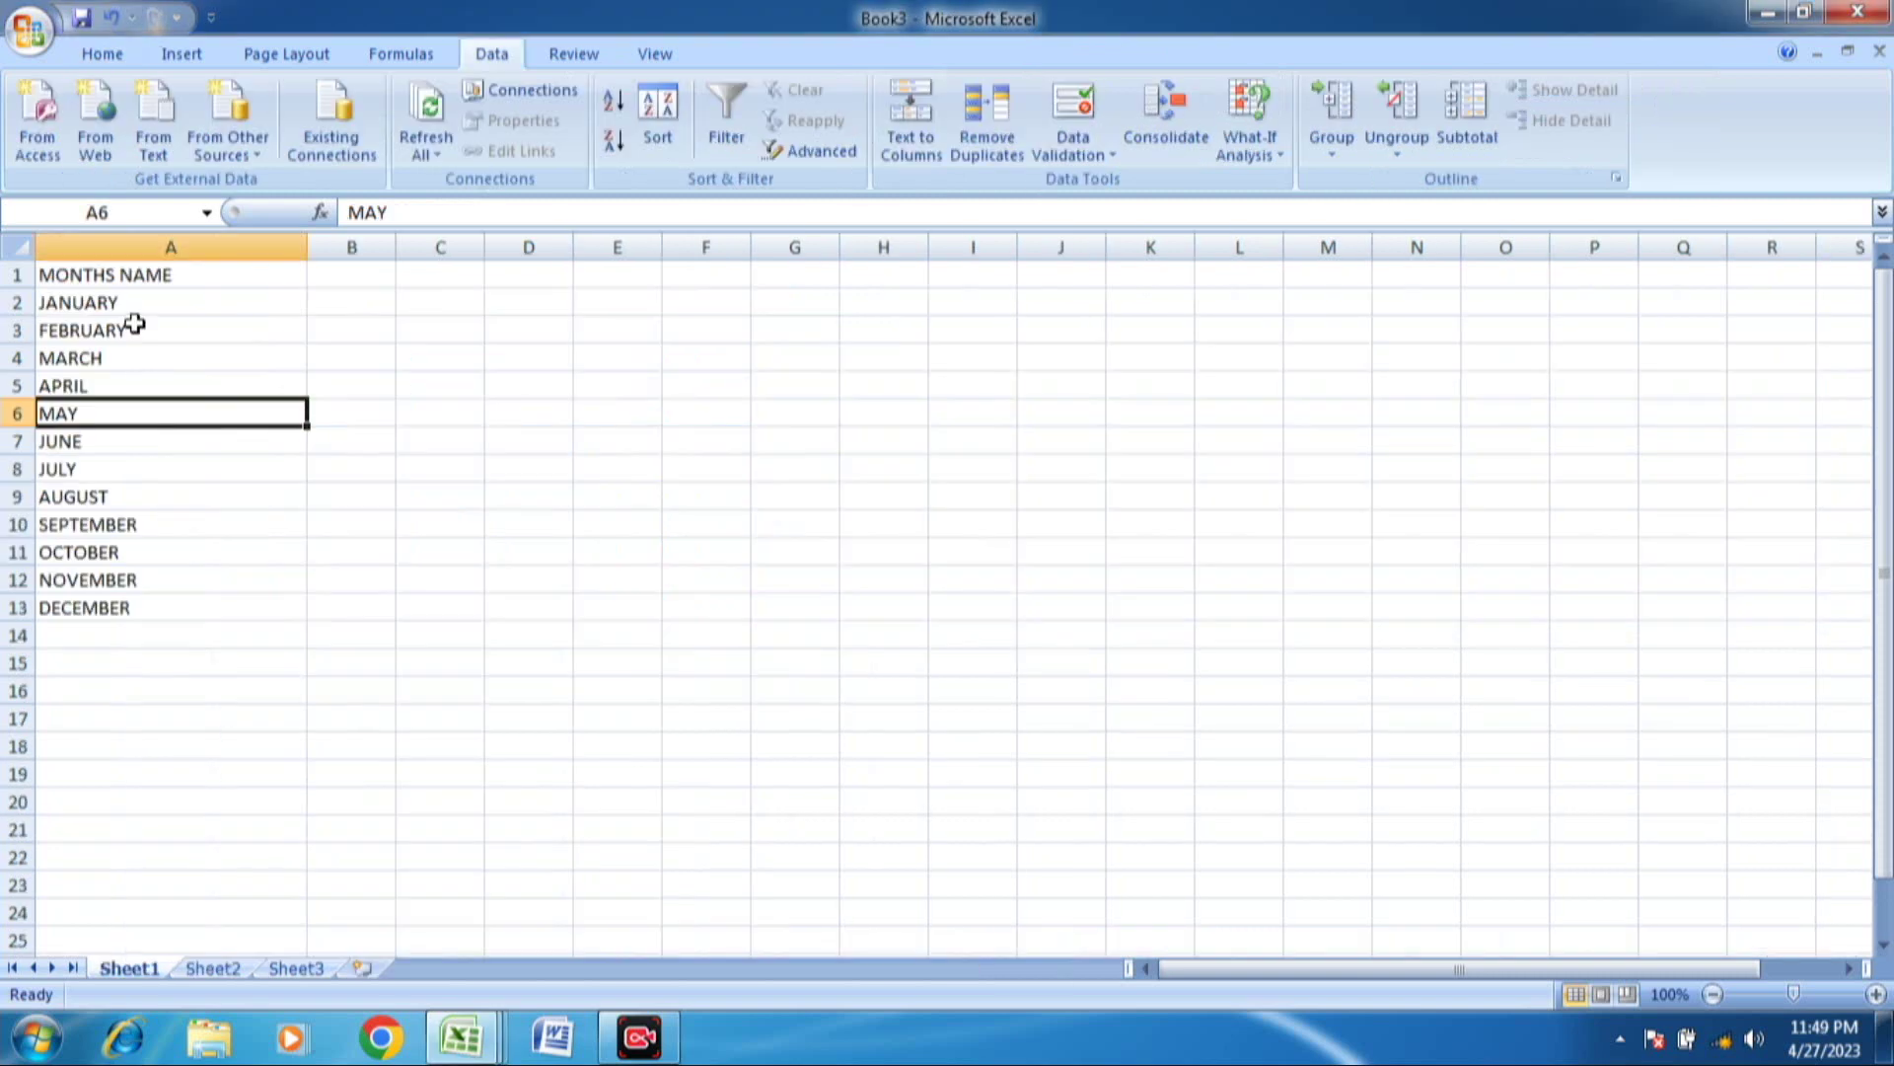
pyautogui.click(96, 282)
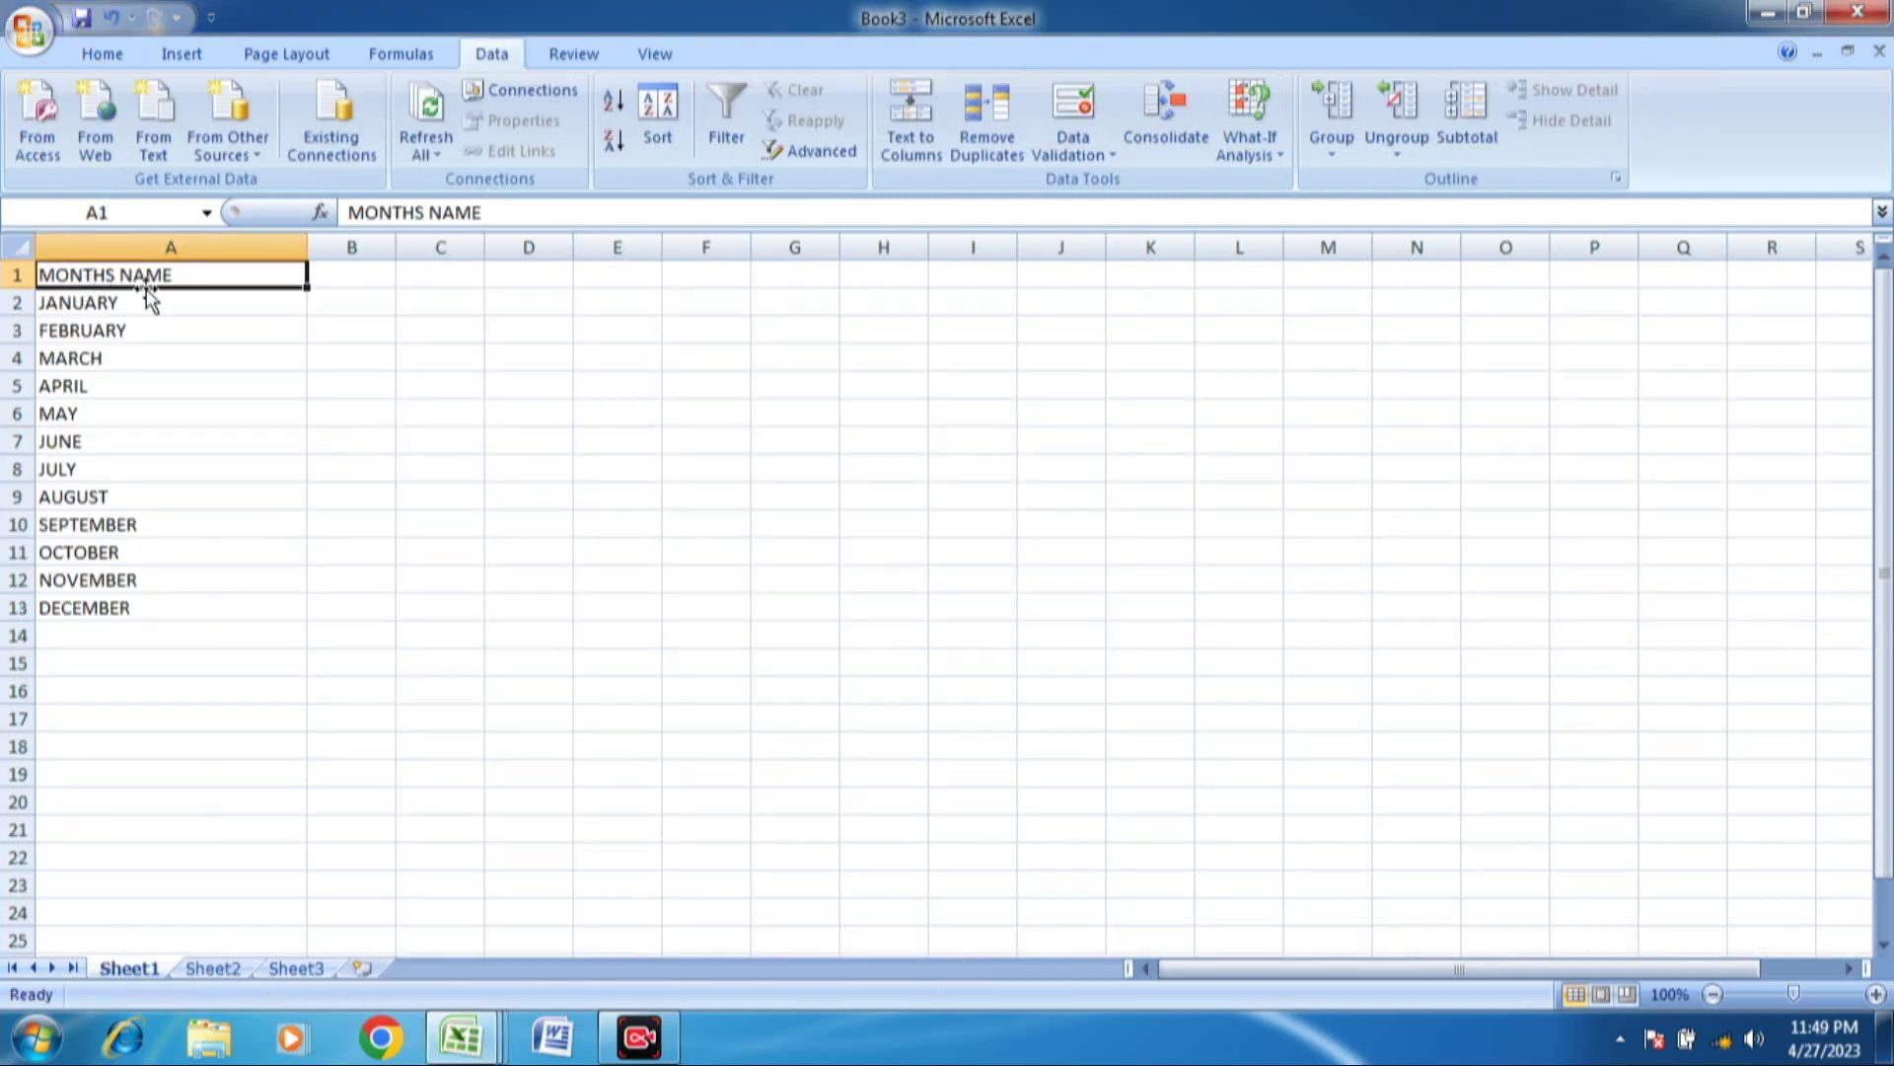
pyautogui.click(128, 302)
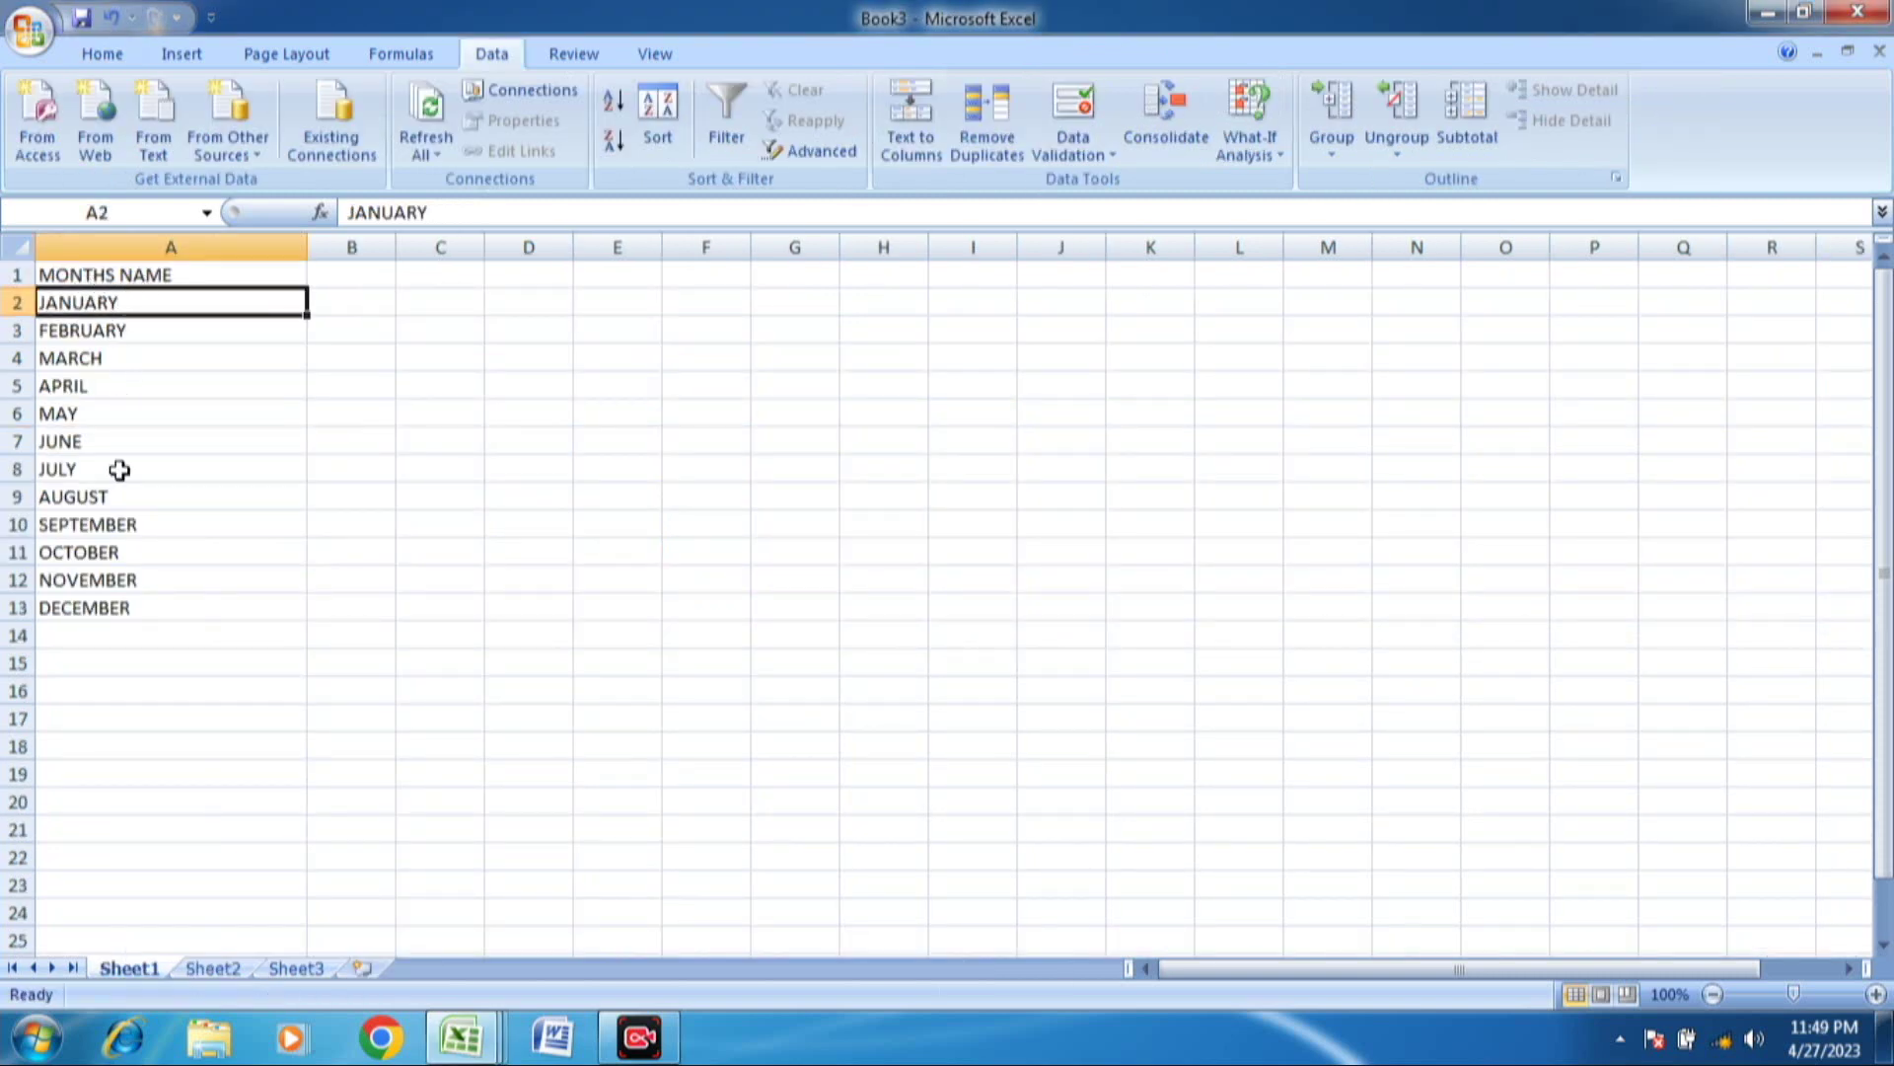
pyautogui.click(118, 525)
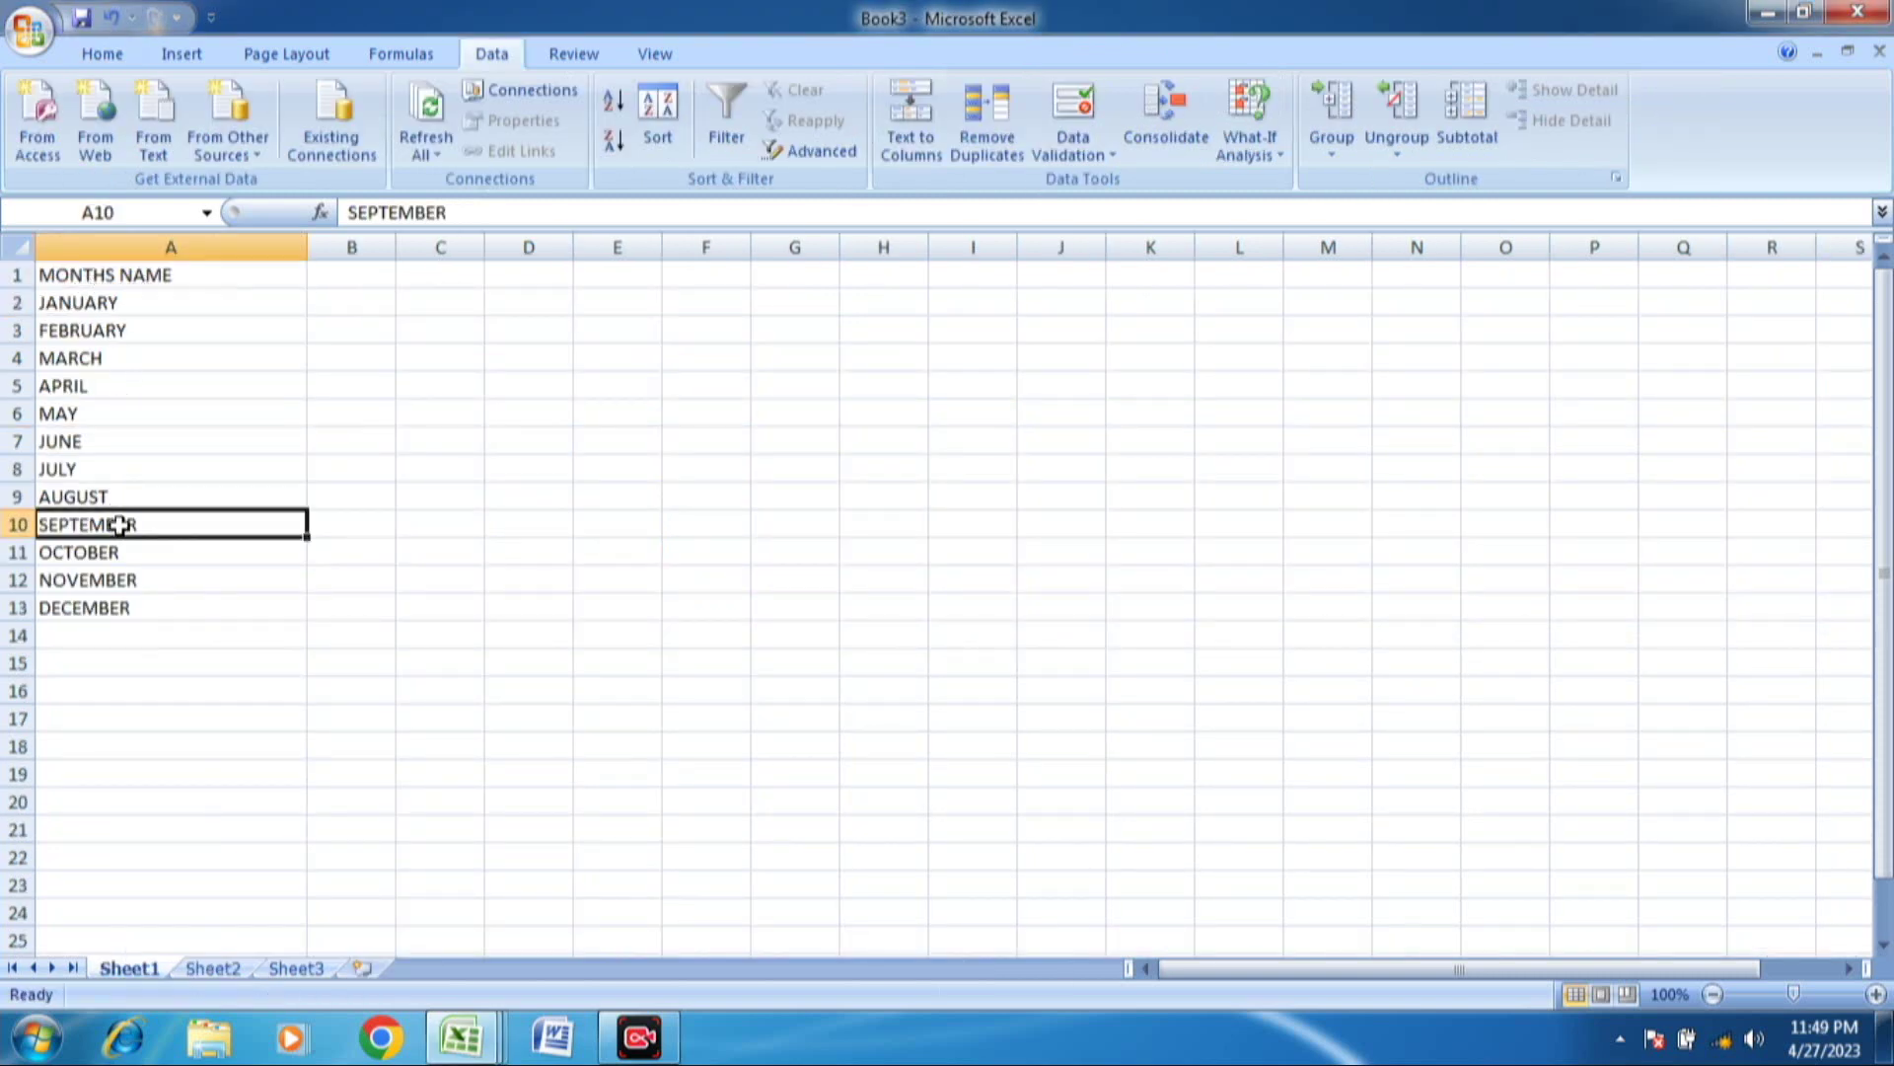
pyautogui.click(103, 602)
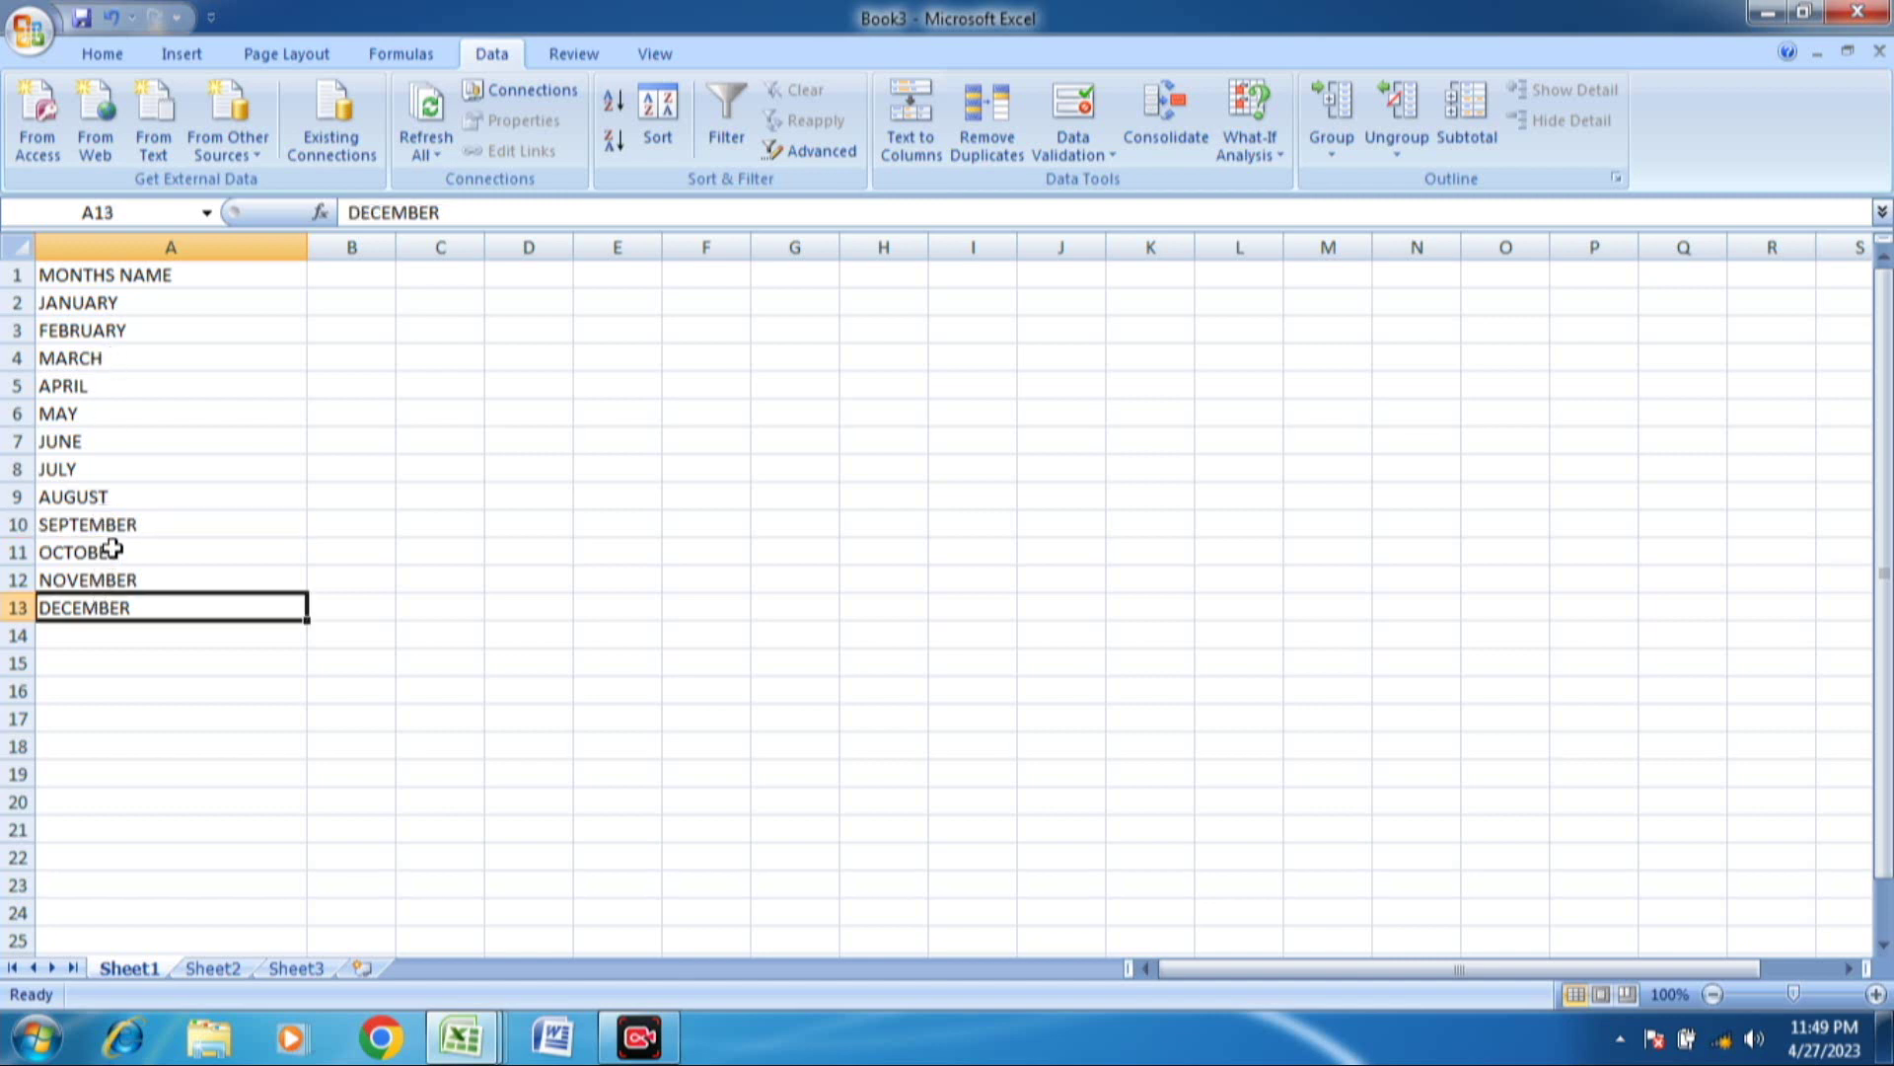
pyautogui.click(86, 417)
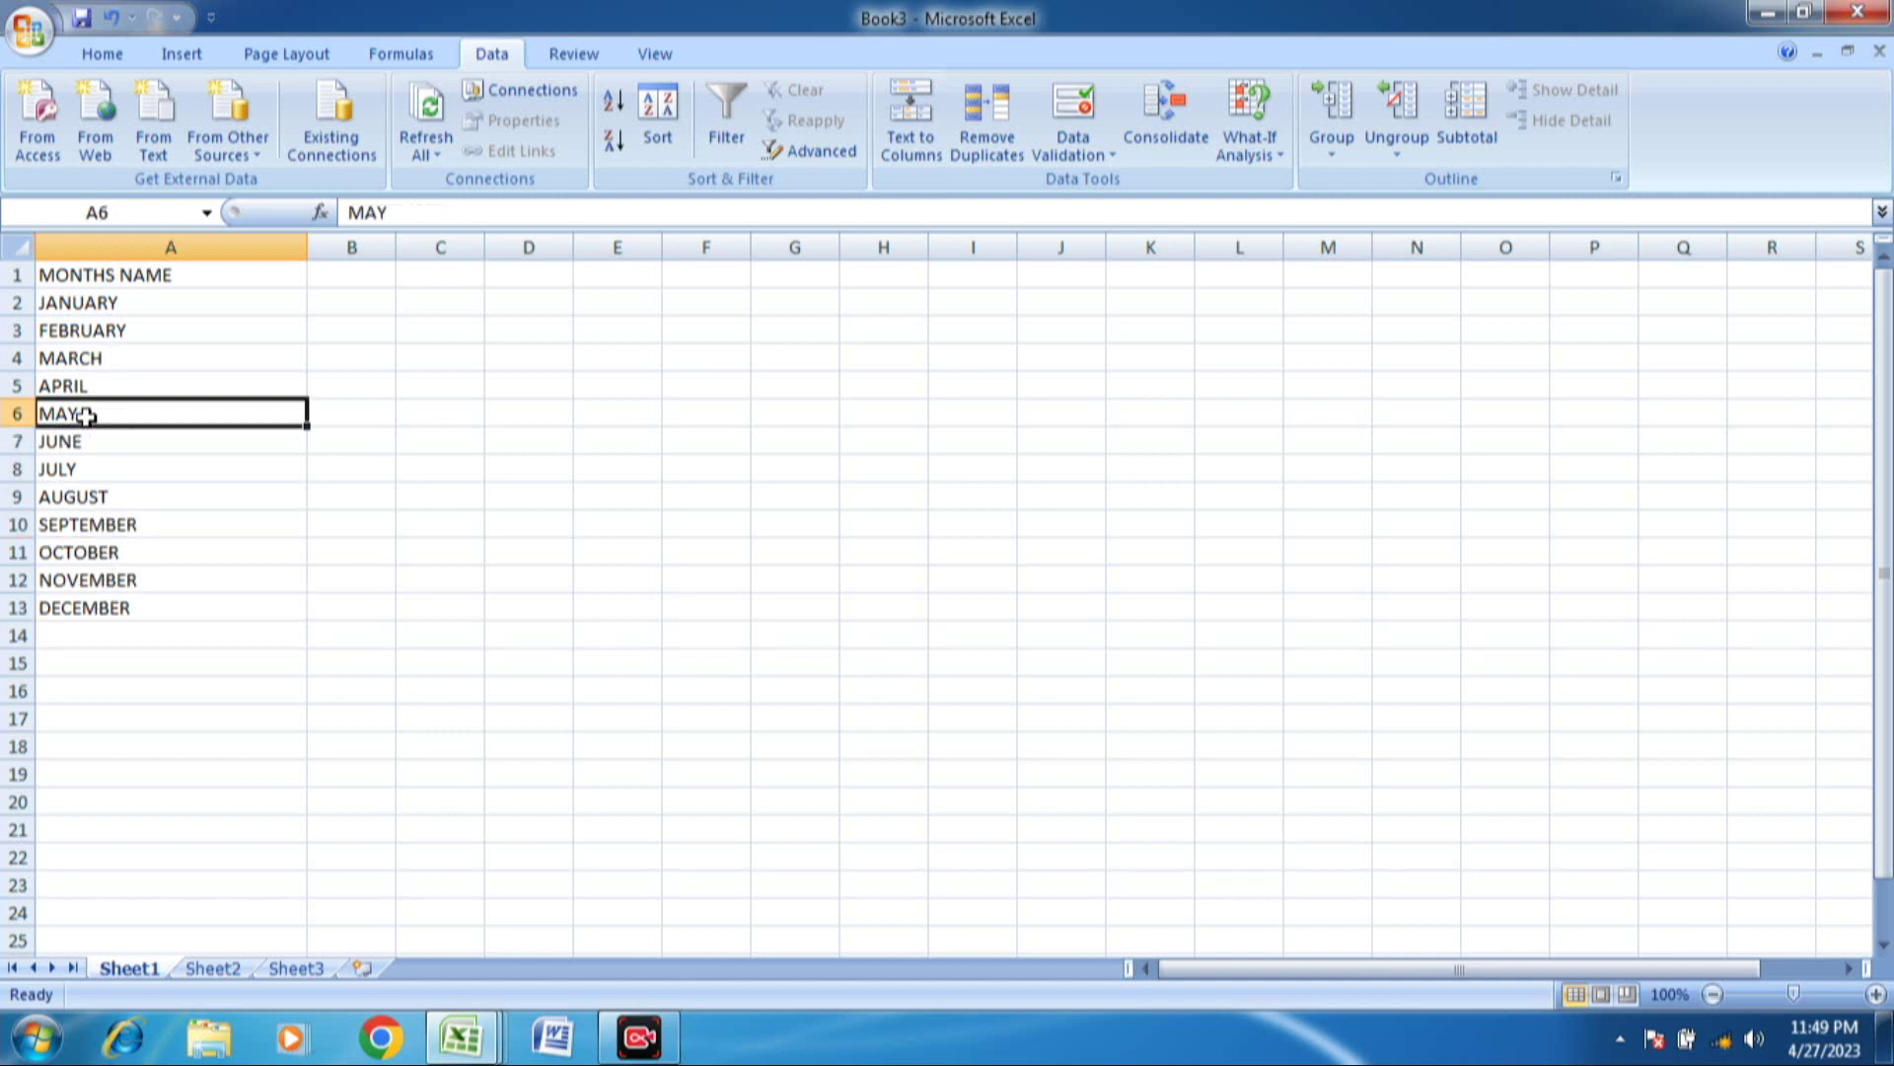
pyautogui.click(163, 495)
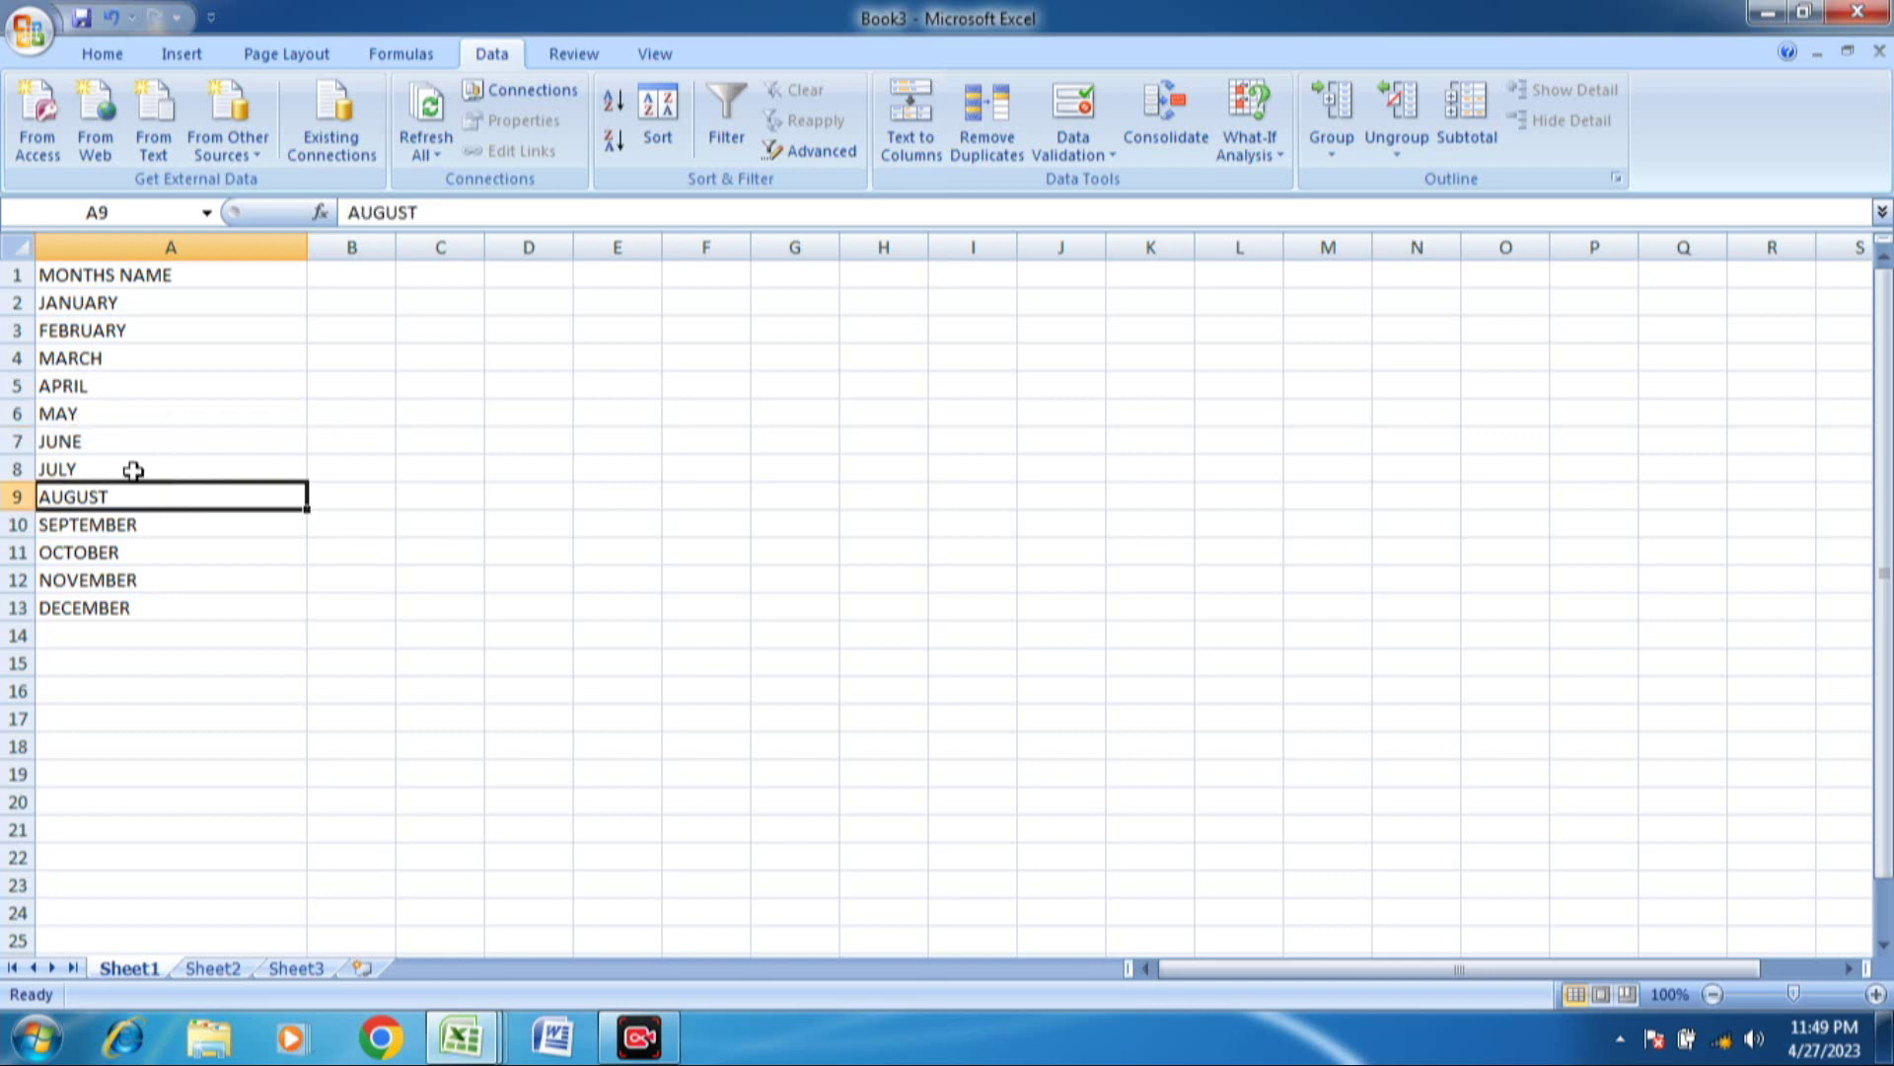
pyautogui.click(126, 383)
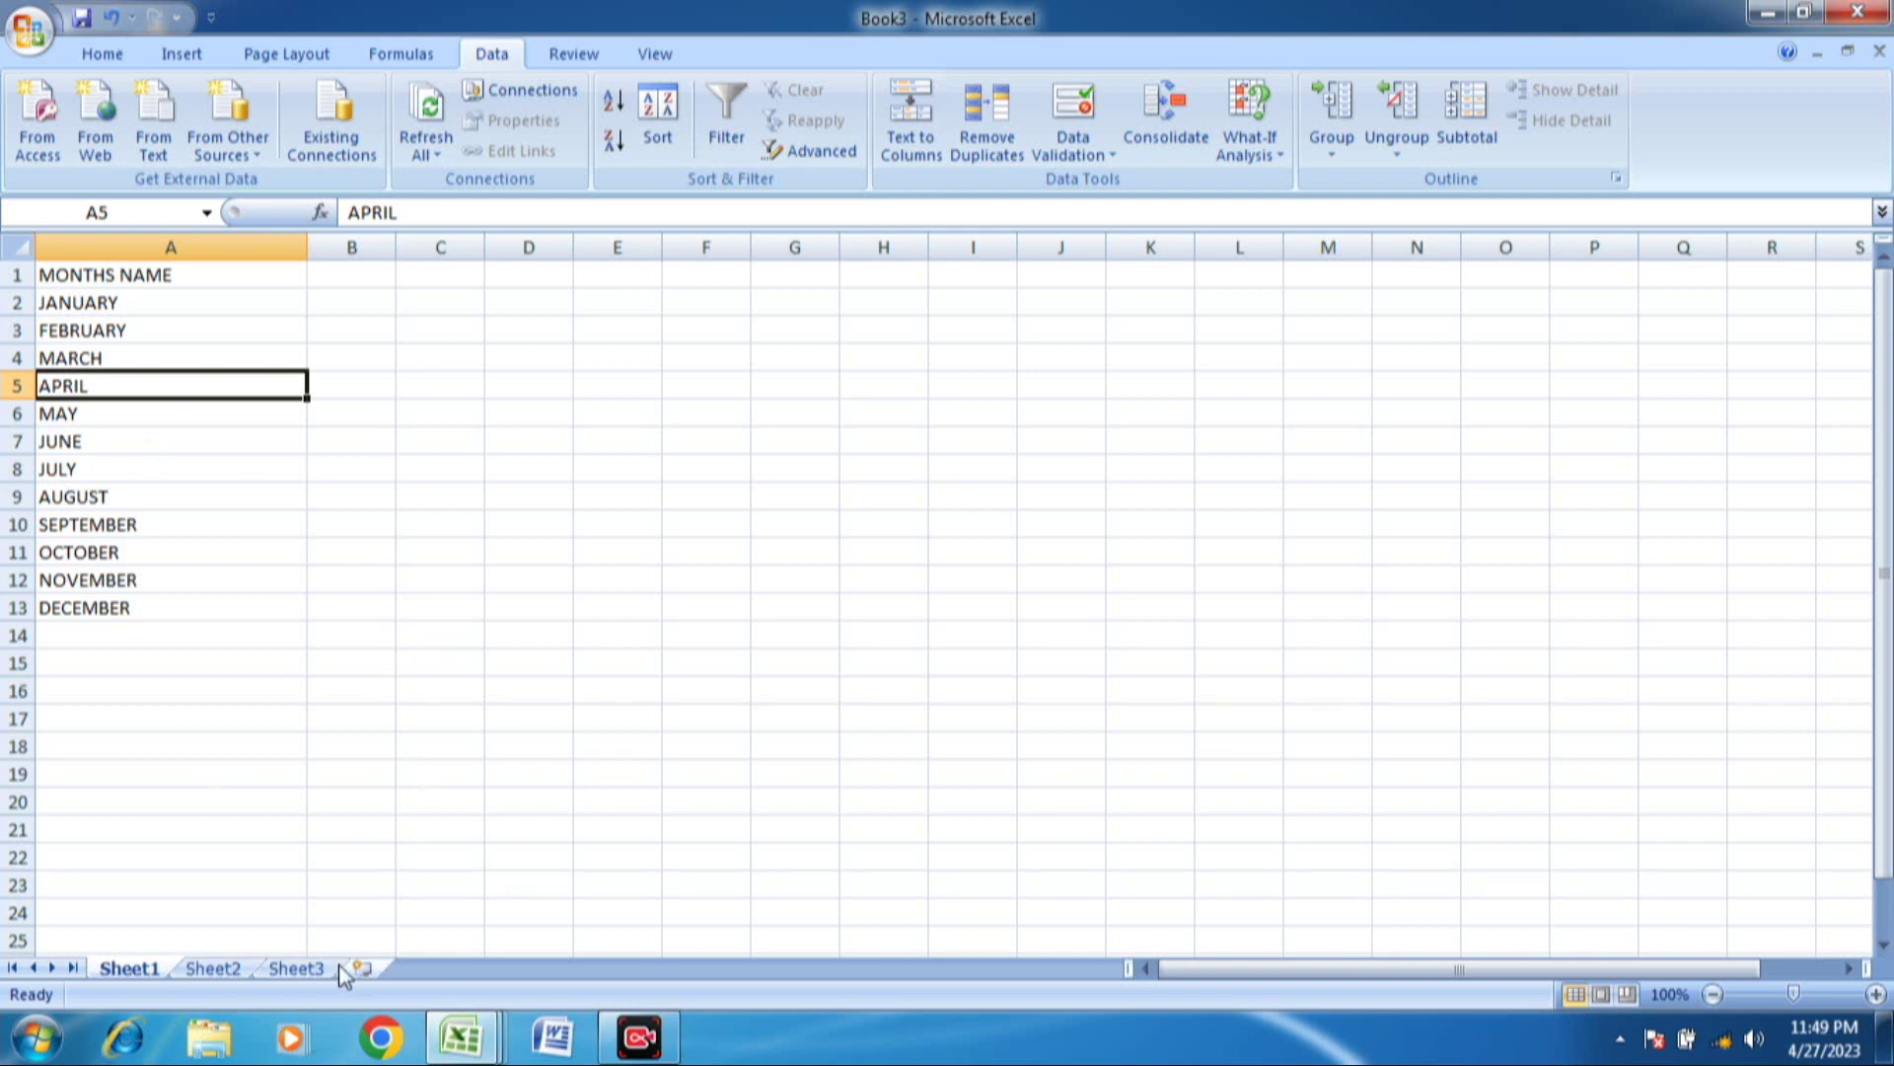
pyautogui.rightClick(227, 971)
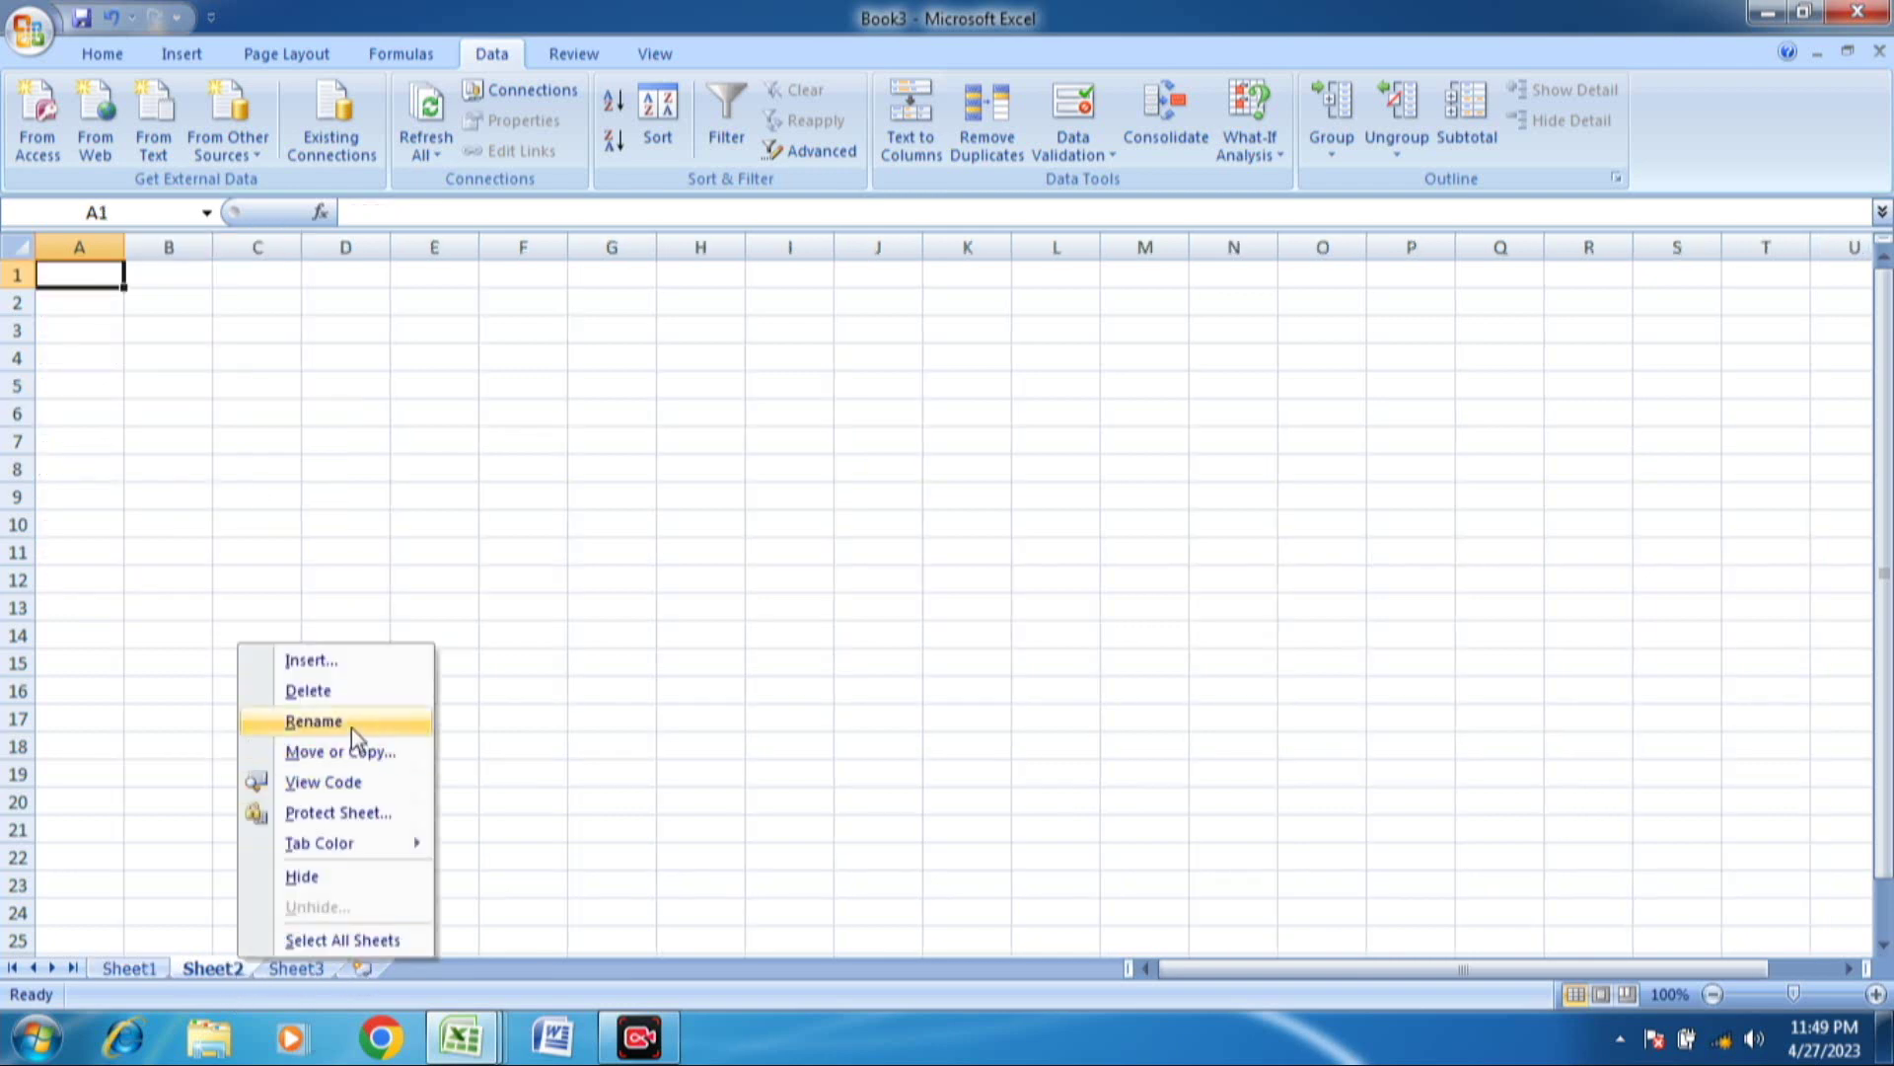
pyautogui.click(194, 761)
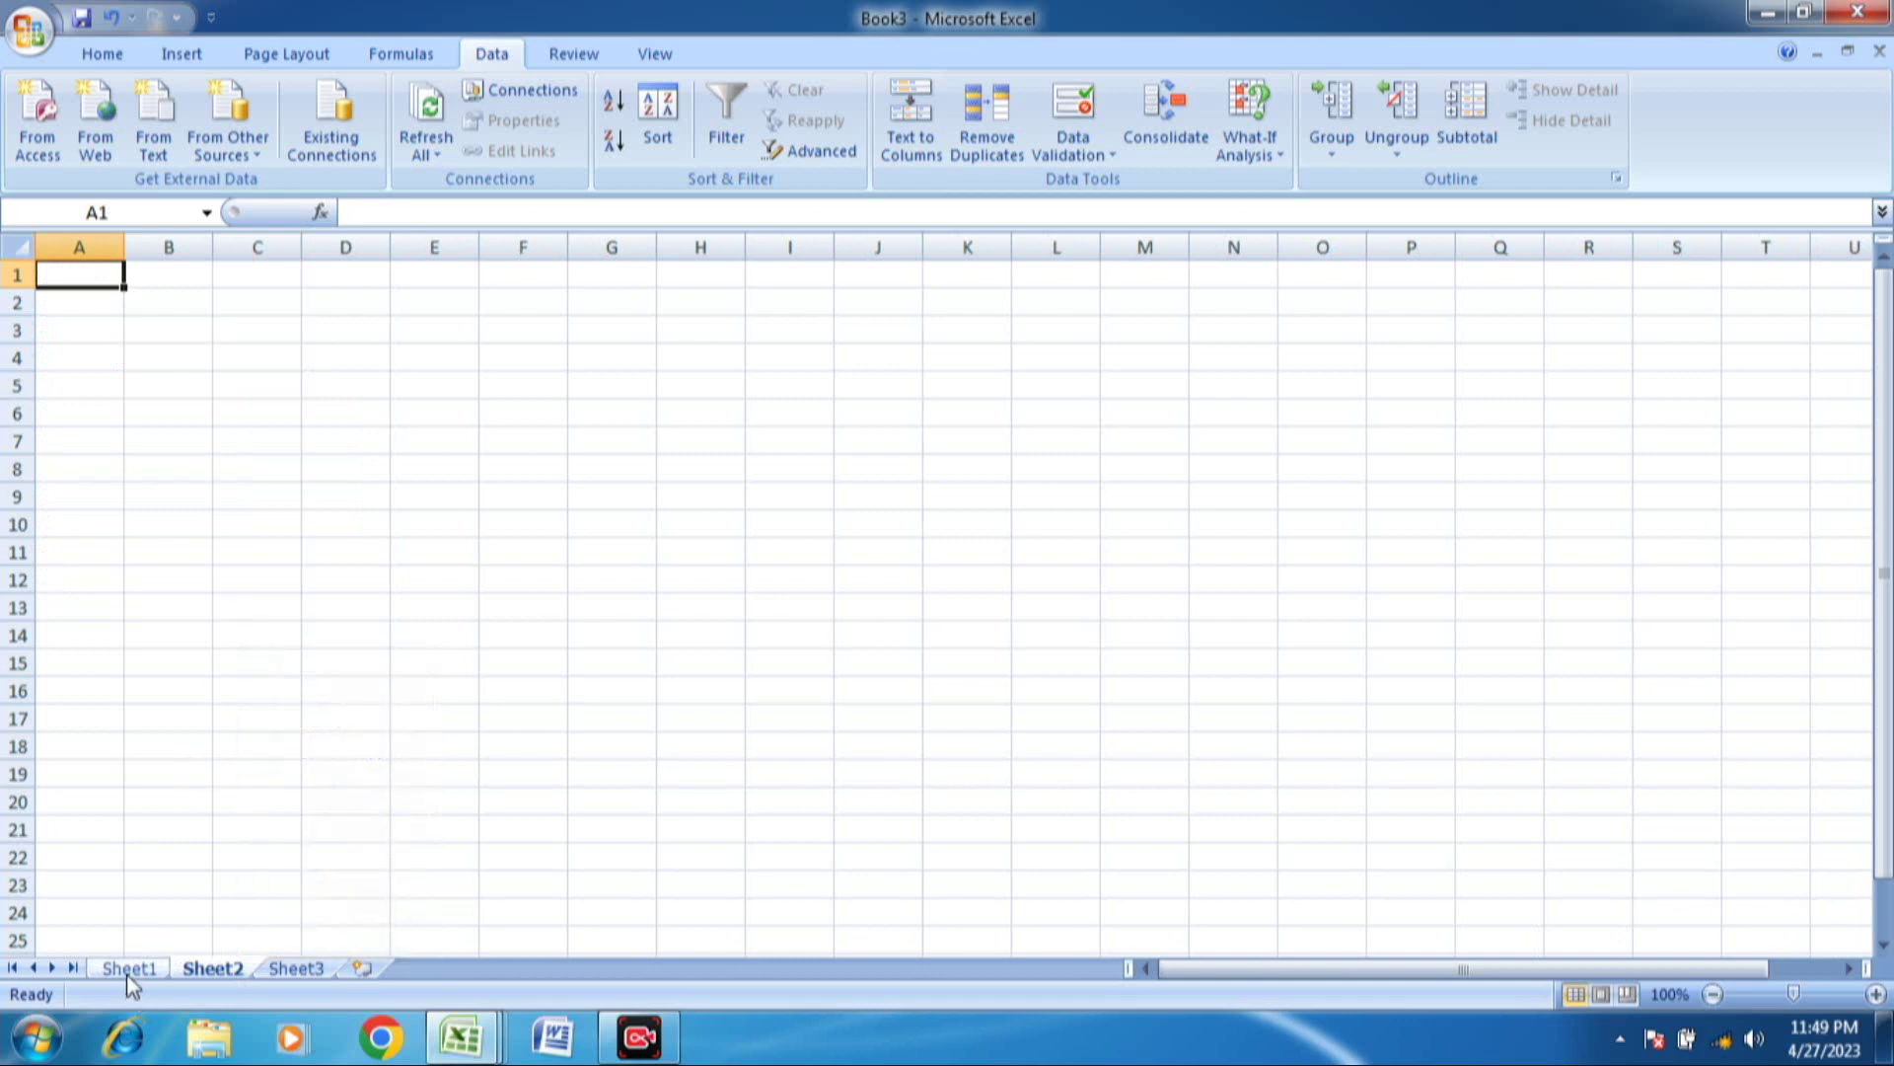
pyautogui.click(126, 971)
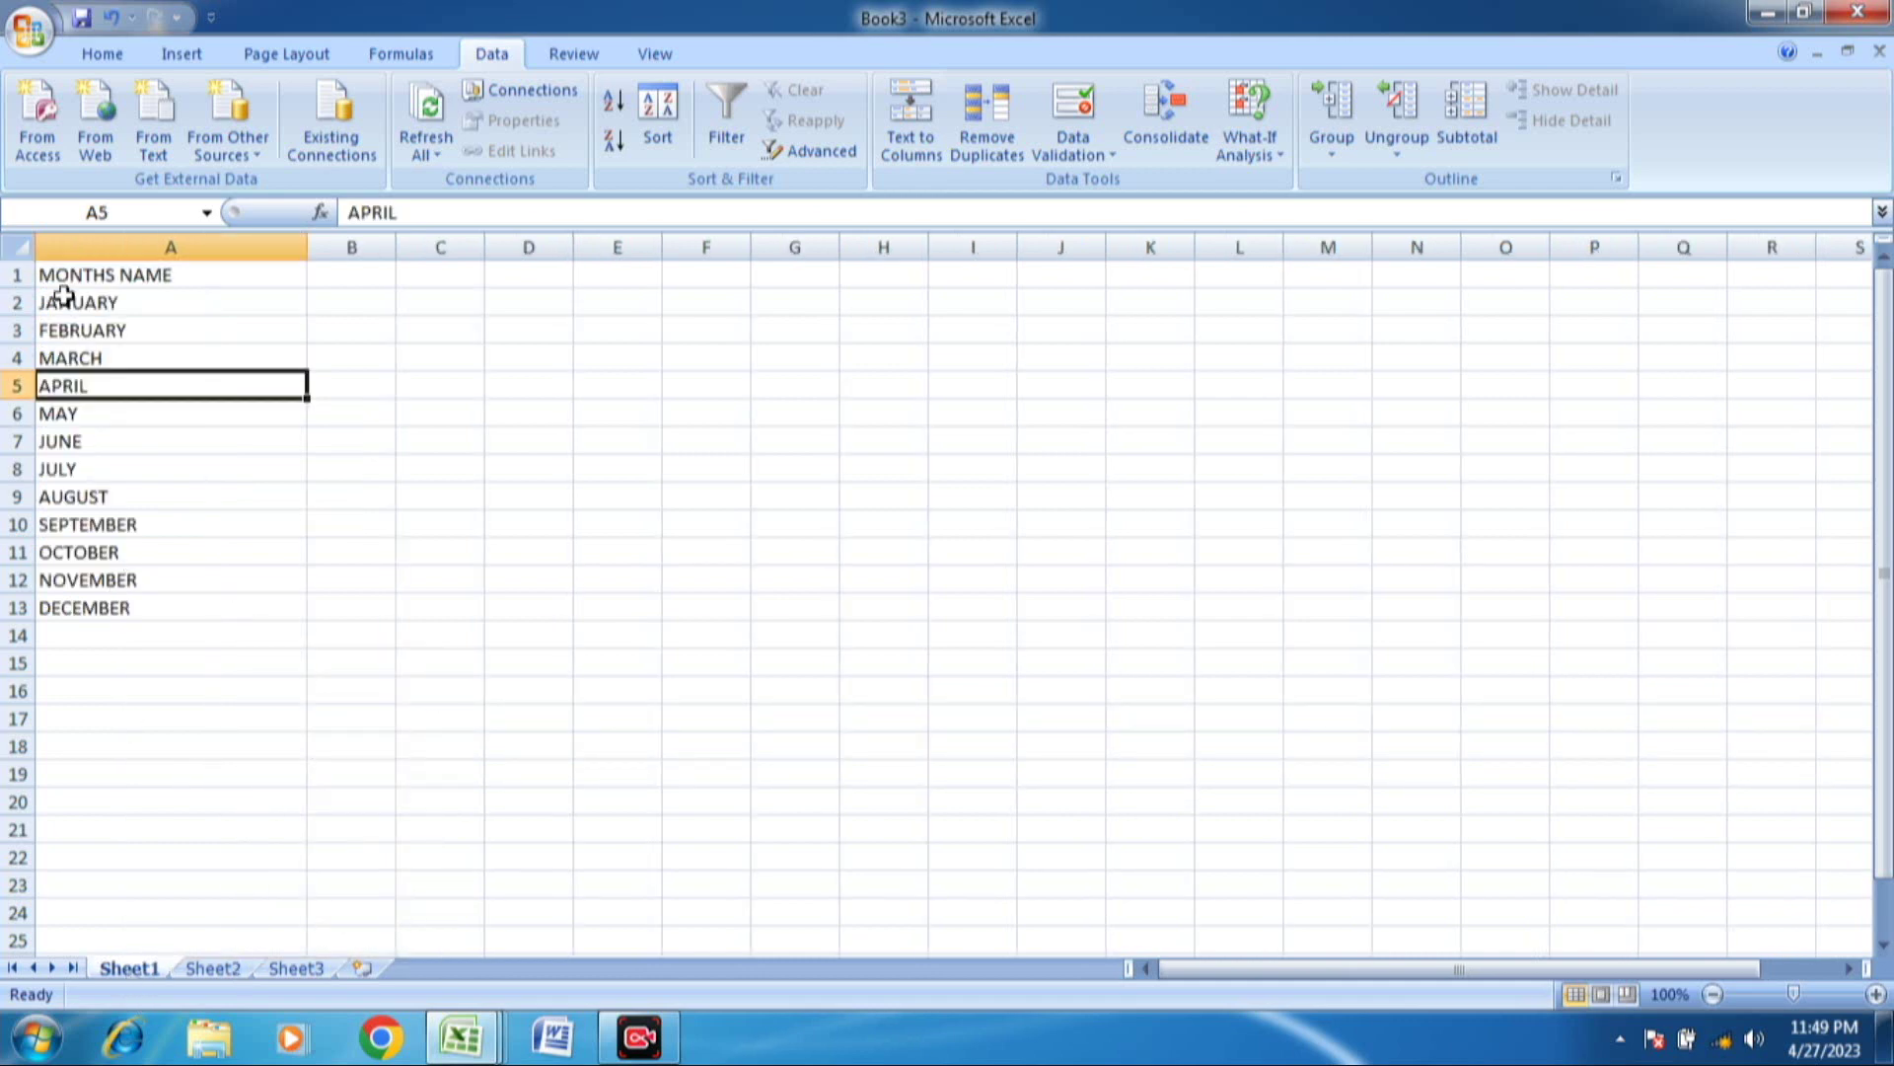
# - Create a PivotTable on a new worksheet from the month list in Sheet1 range A1:A13
pyautogui.click(98, 282)
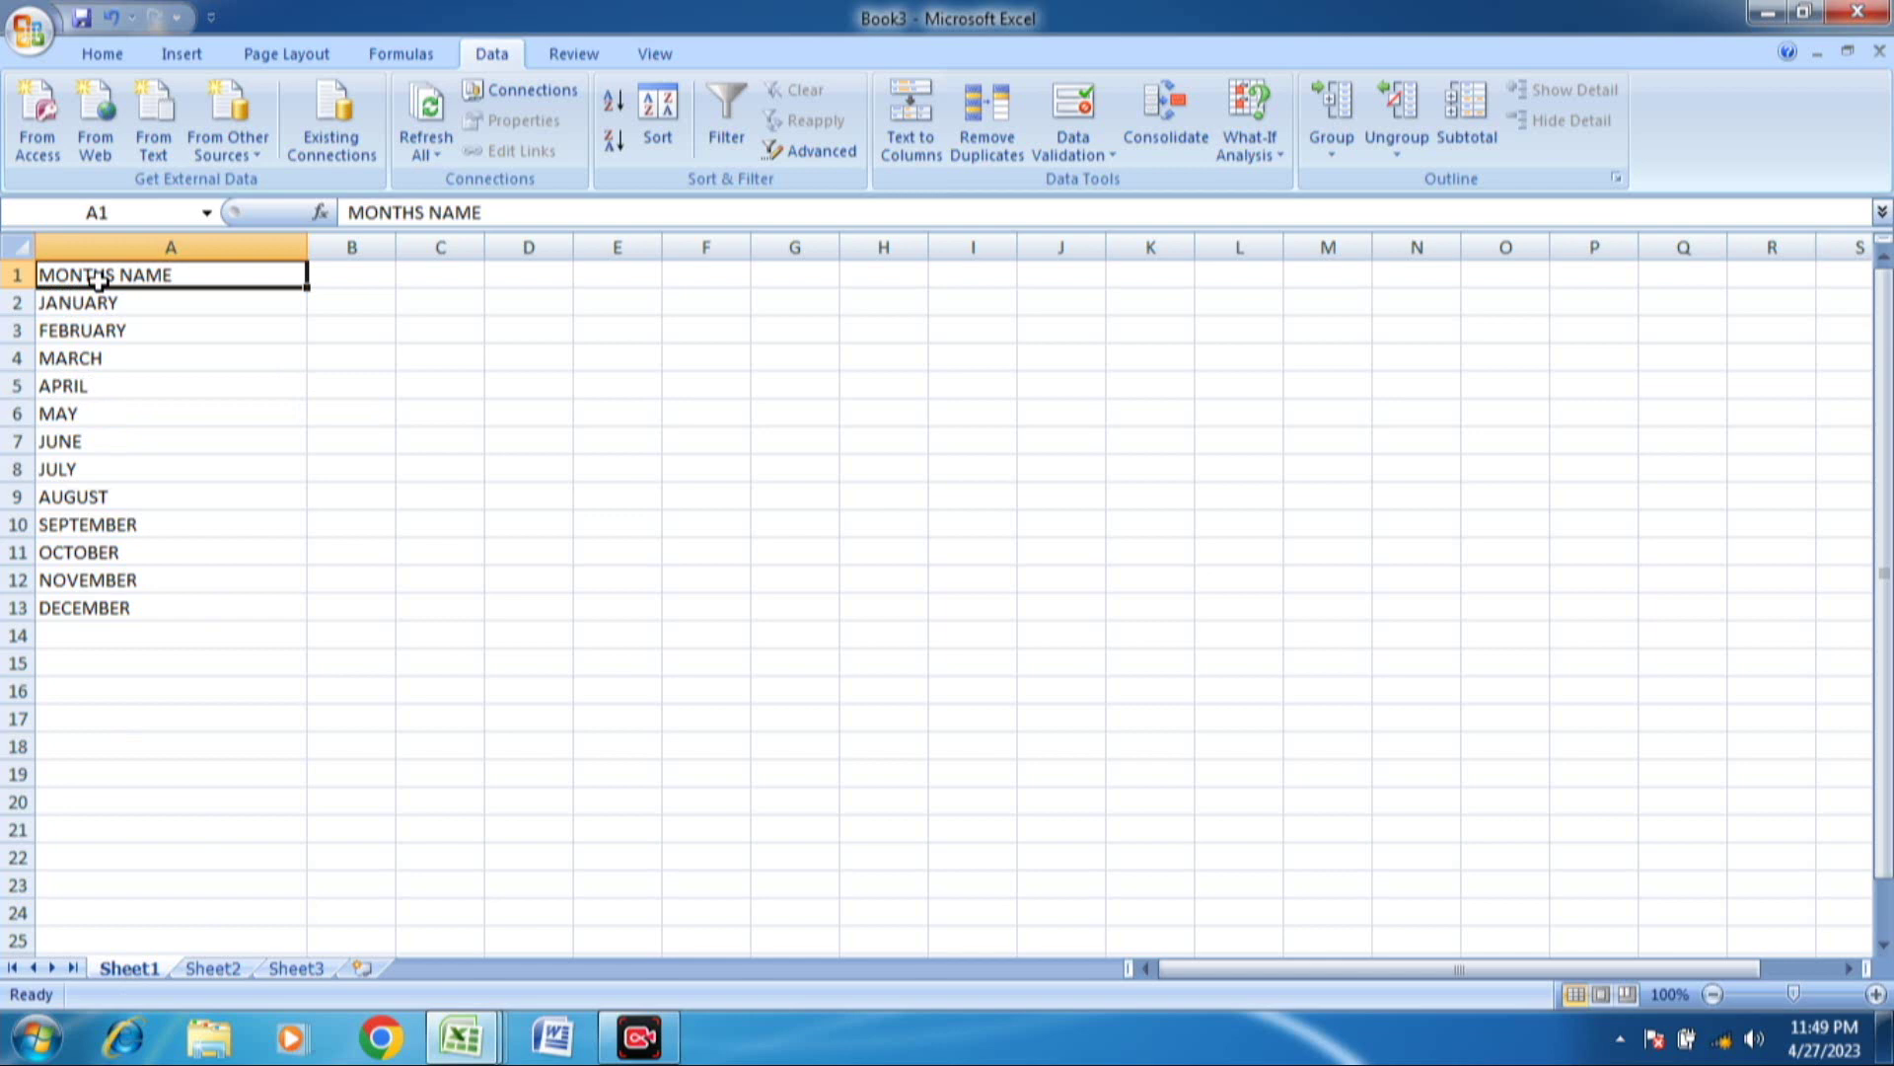
pyautogui.hotkey('ctrl', 'shift', 'Down')
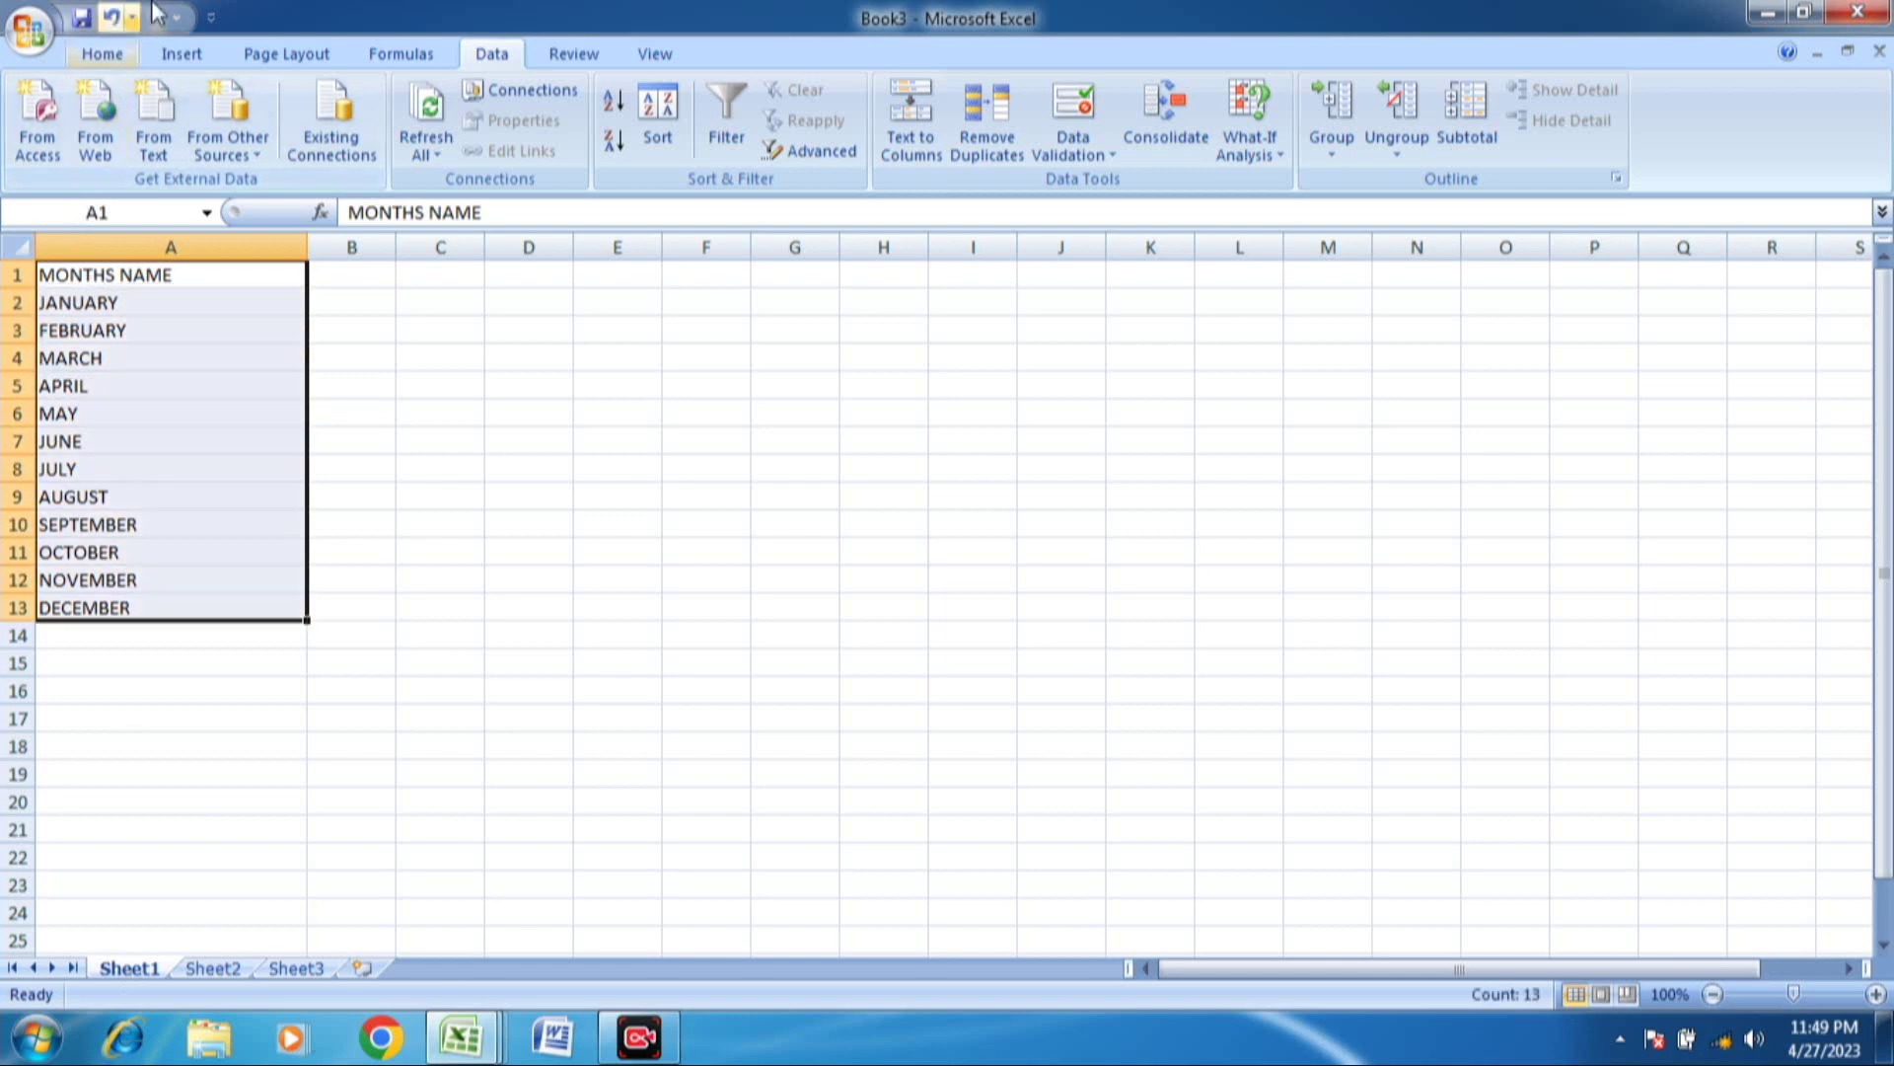
pyautogui.click(181, 55)
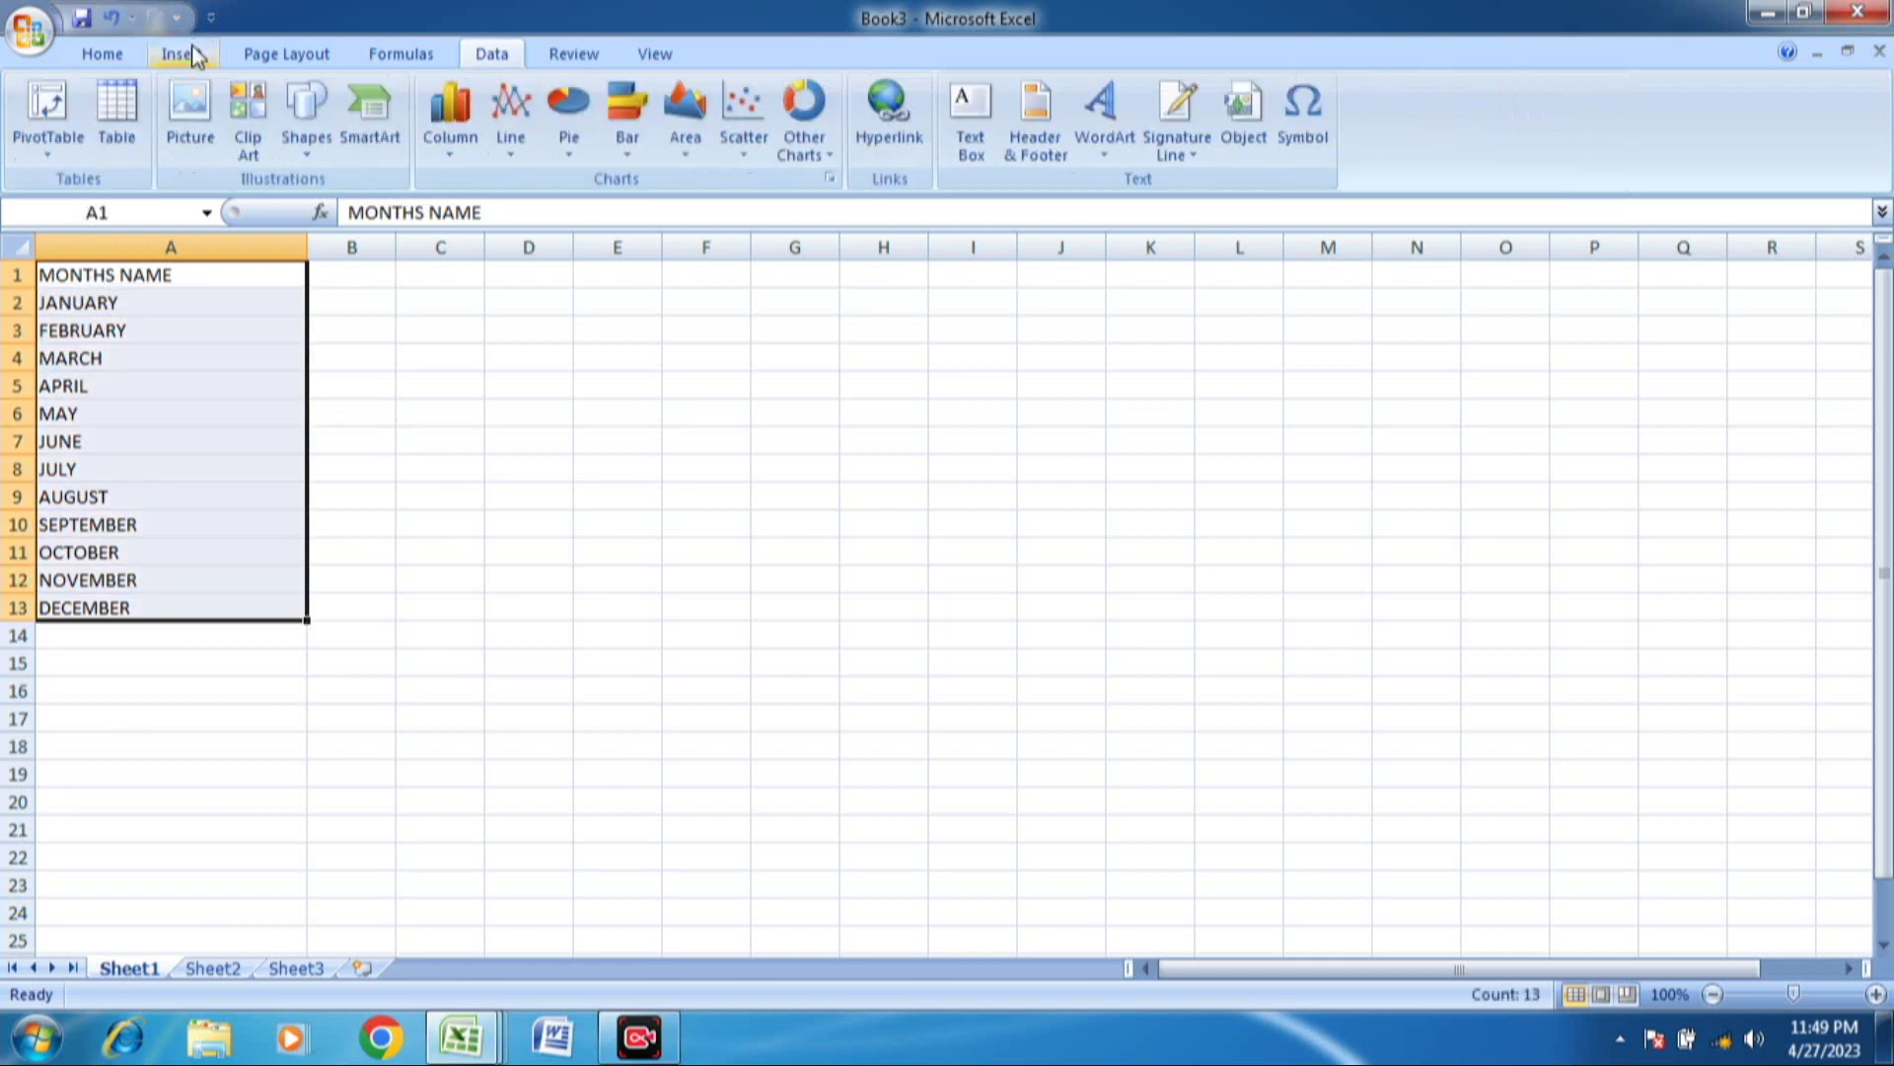
pyautogui.click(47, 117)
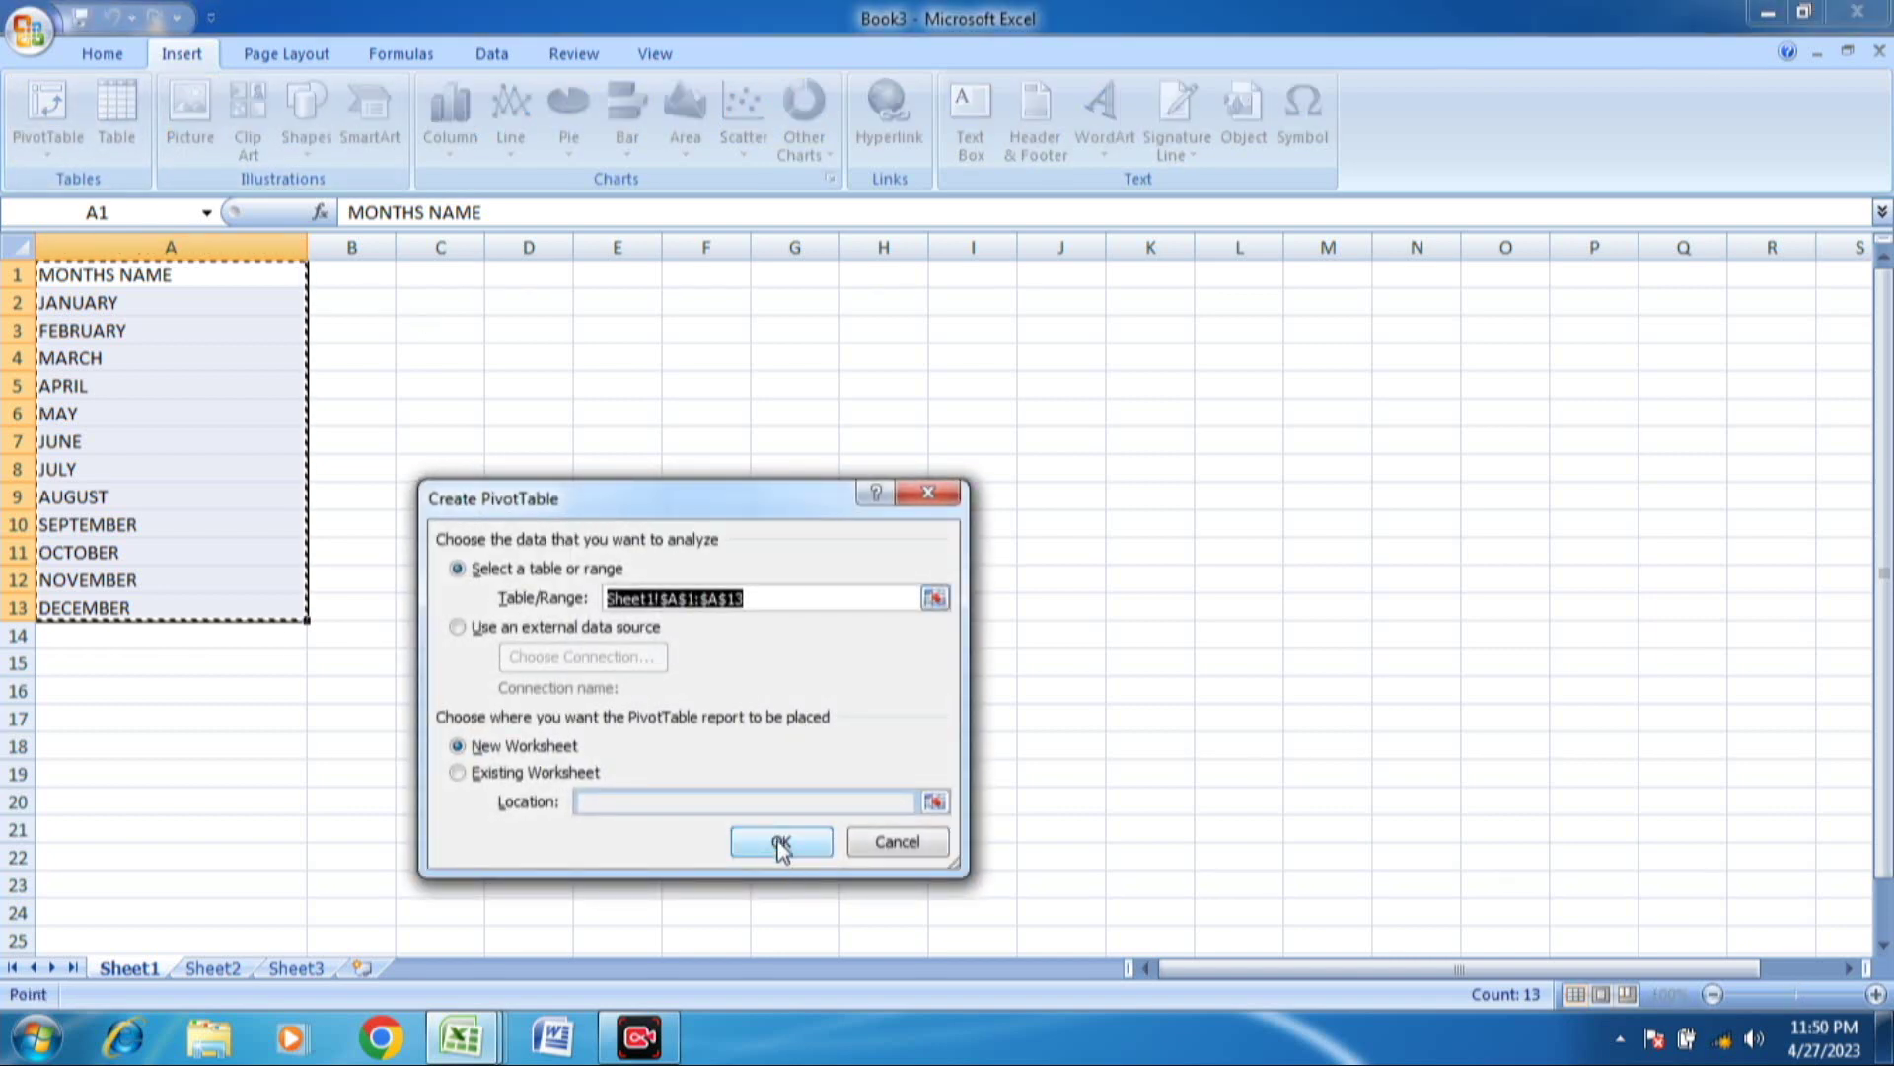
pyautogui.click(780, 841)
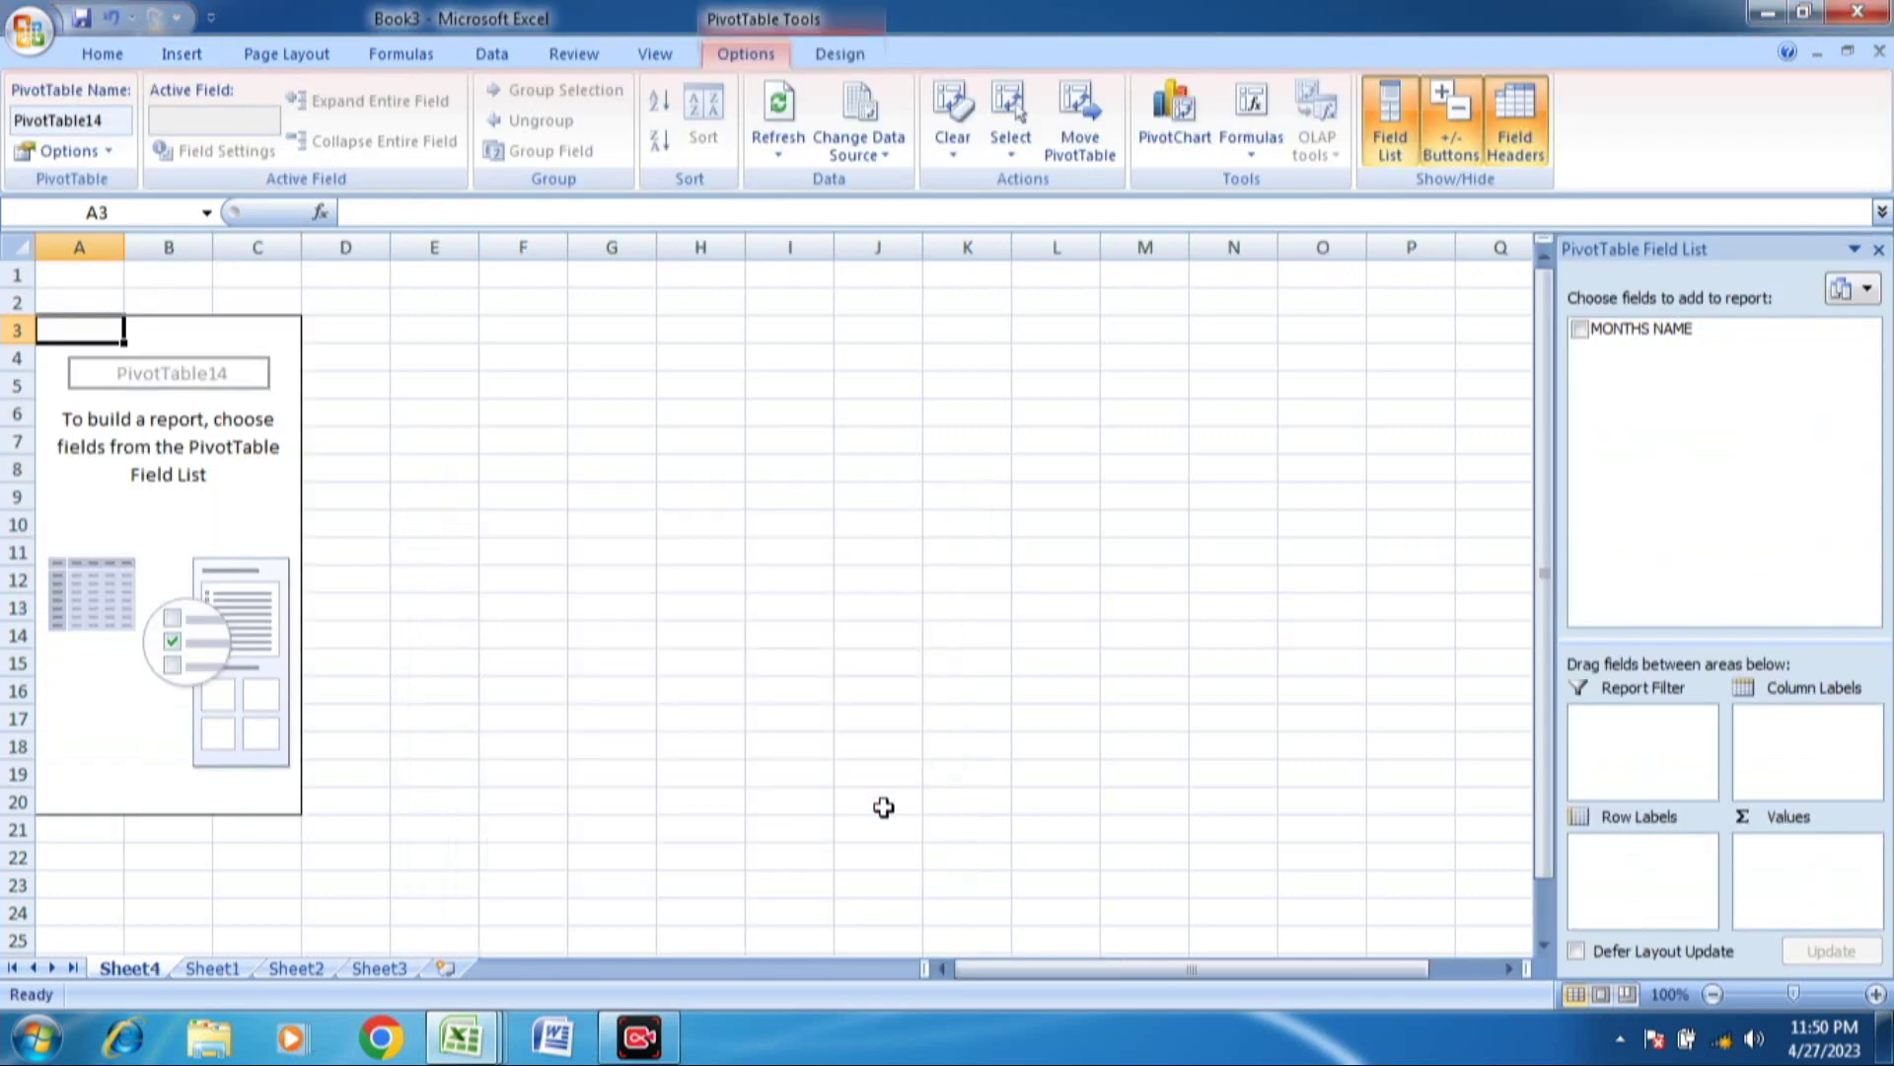
# - Add the MONTHS NAME field to the PivotTable and place it in the Report Filter area
pyautogui.click(1620, 328)
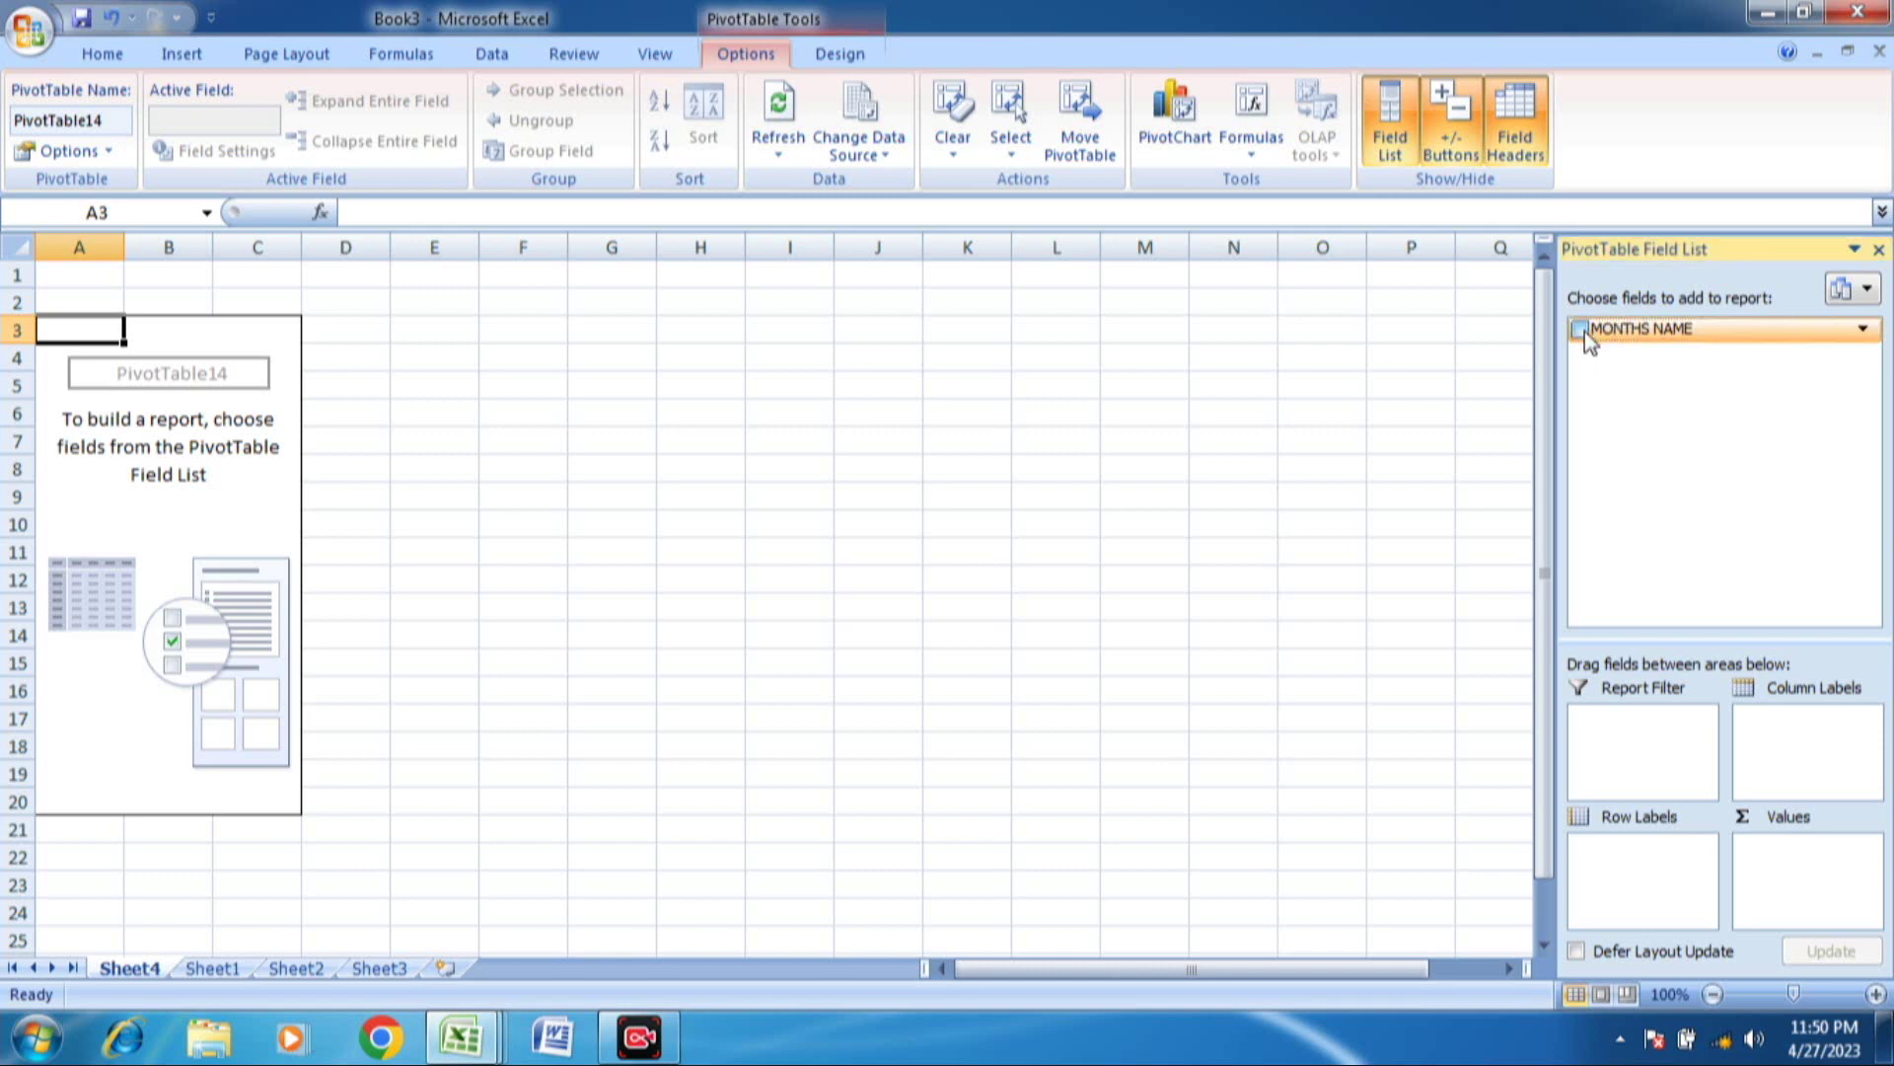
pyautogui.click(1582, 331)
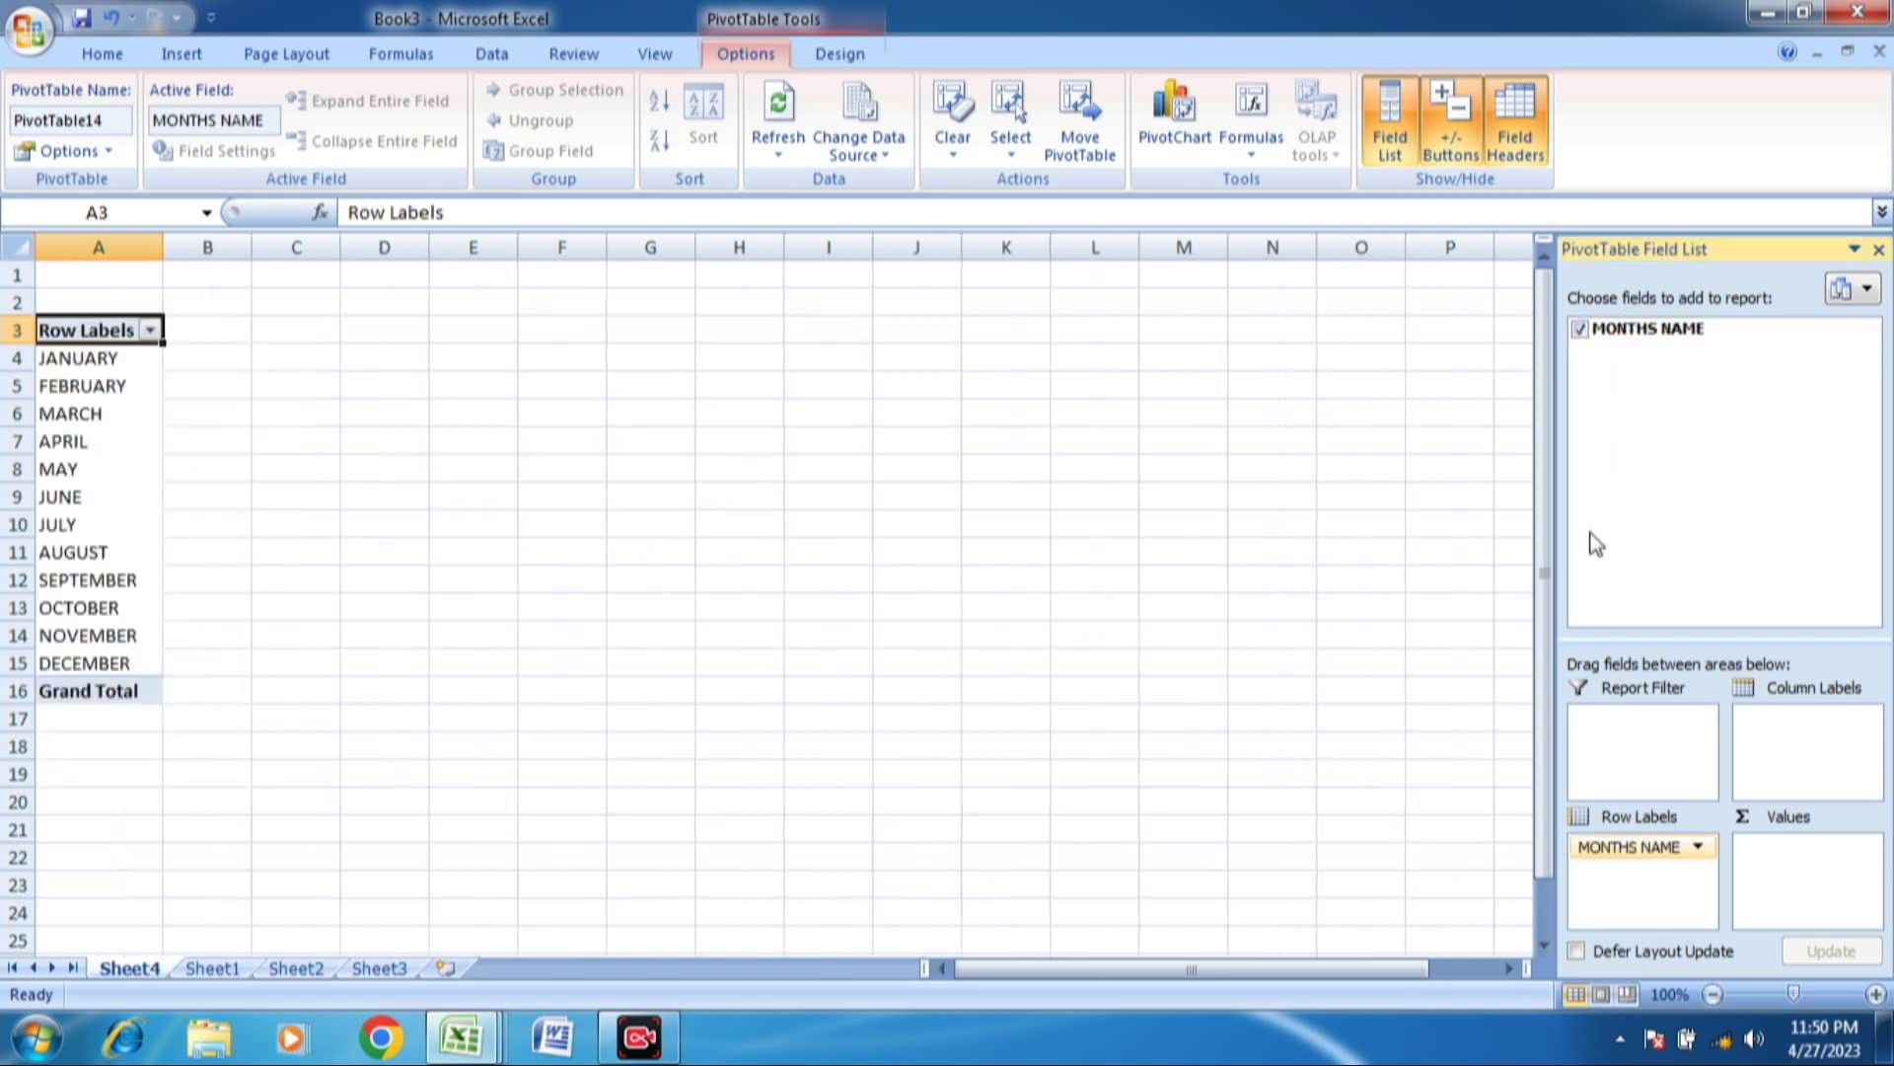
pyautogui.moveTo(1630, 329); pyautogui.dragTo(1649, 746)
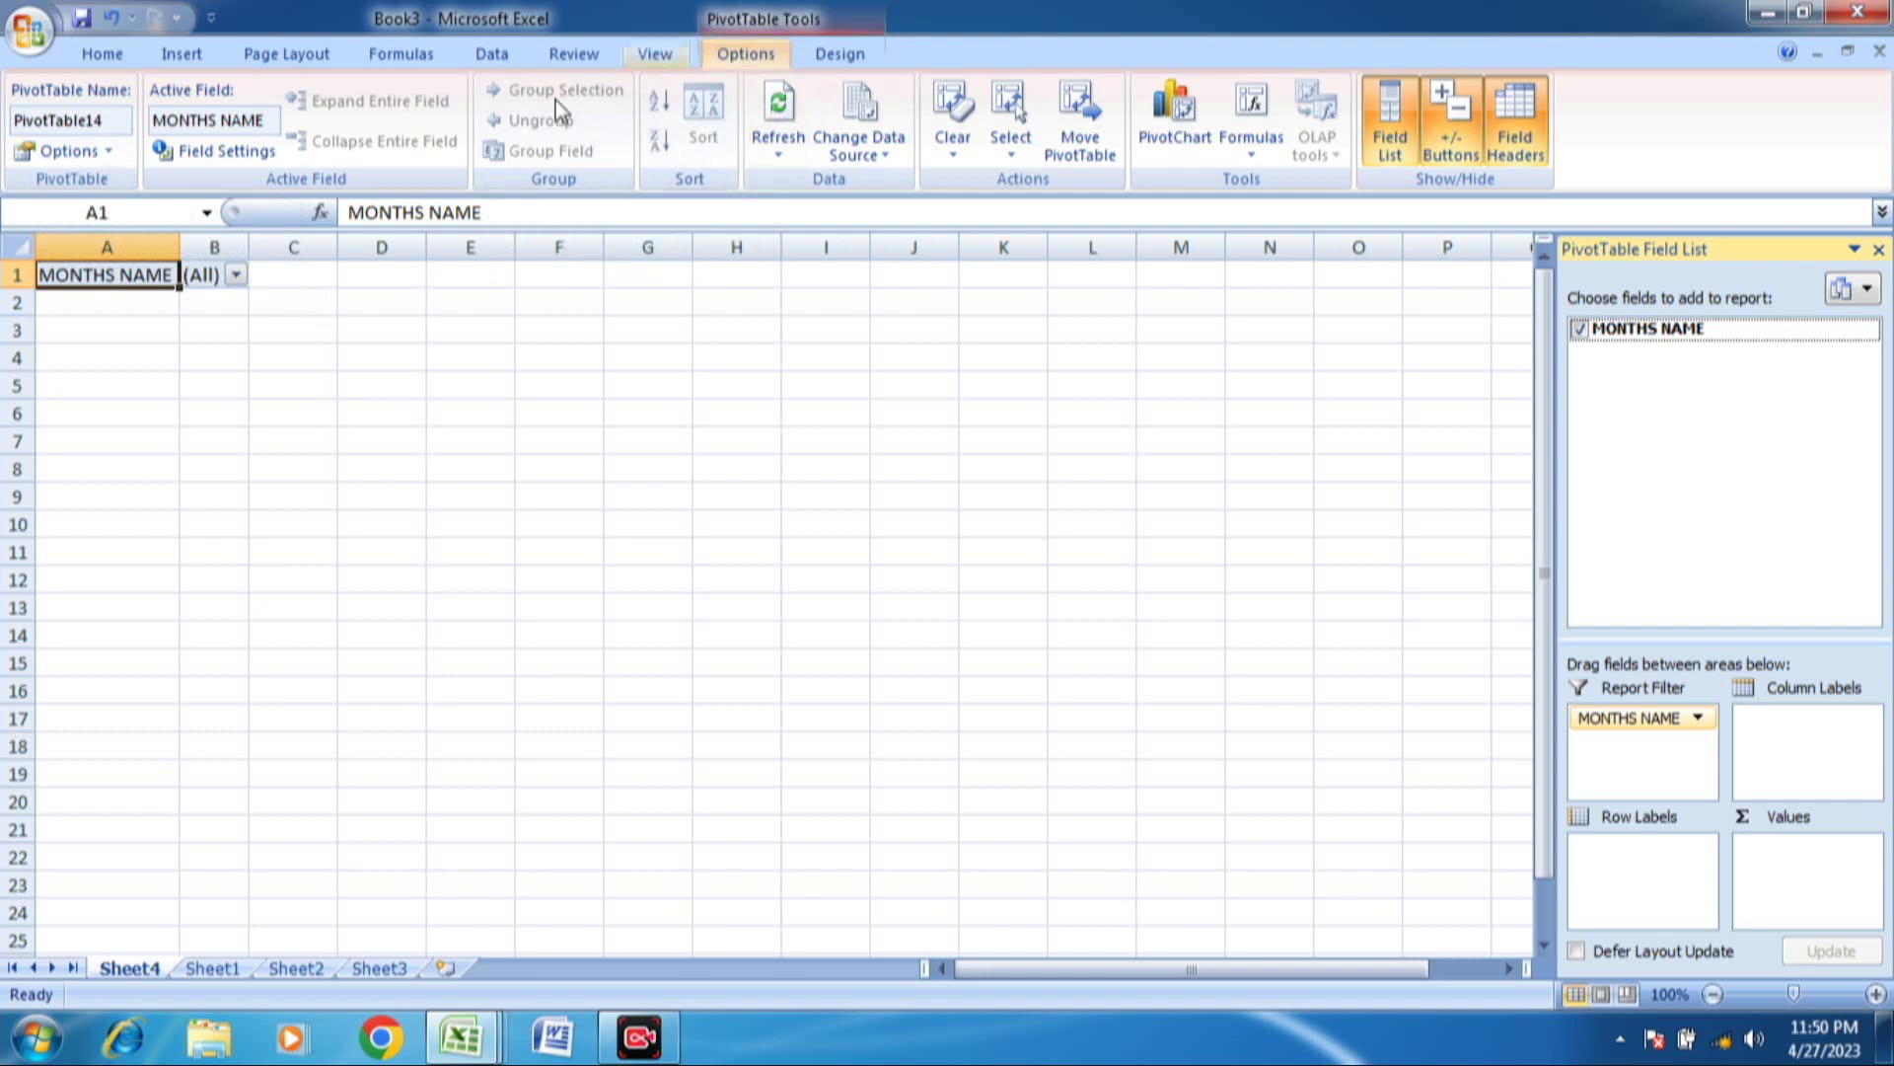
# - Generate a separate worksheet for every month by showing the report filter pages of MONTHS NAME
pyautogui.click(108, 153)
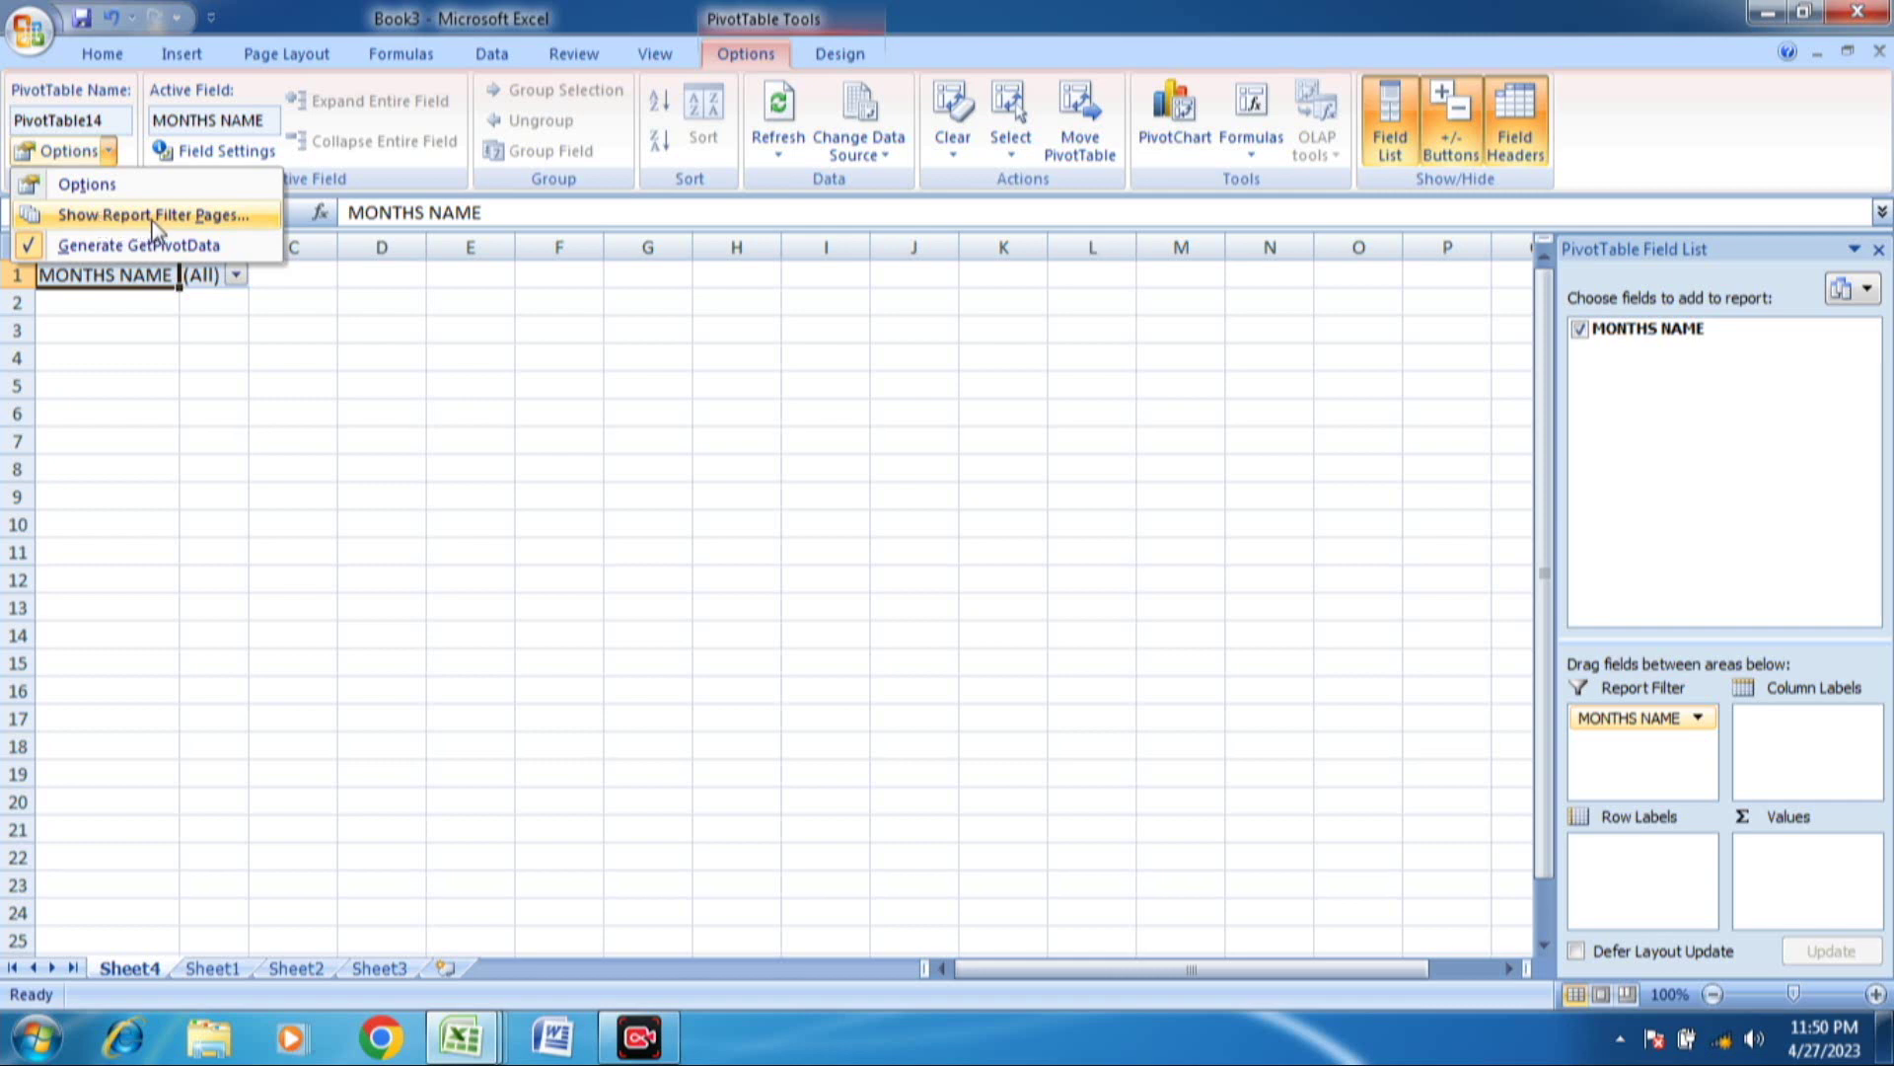
pyautogui.click(215, 221)
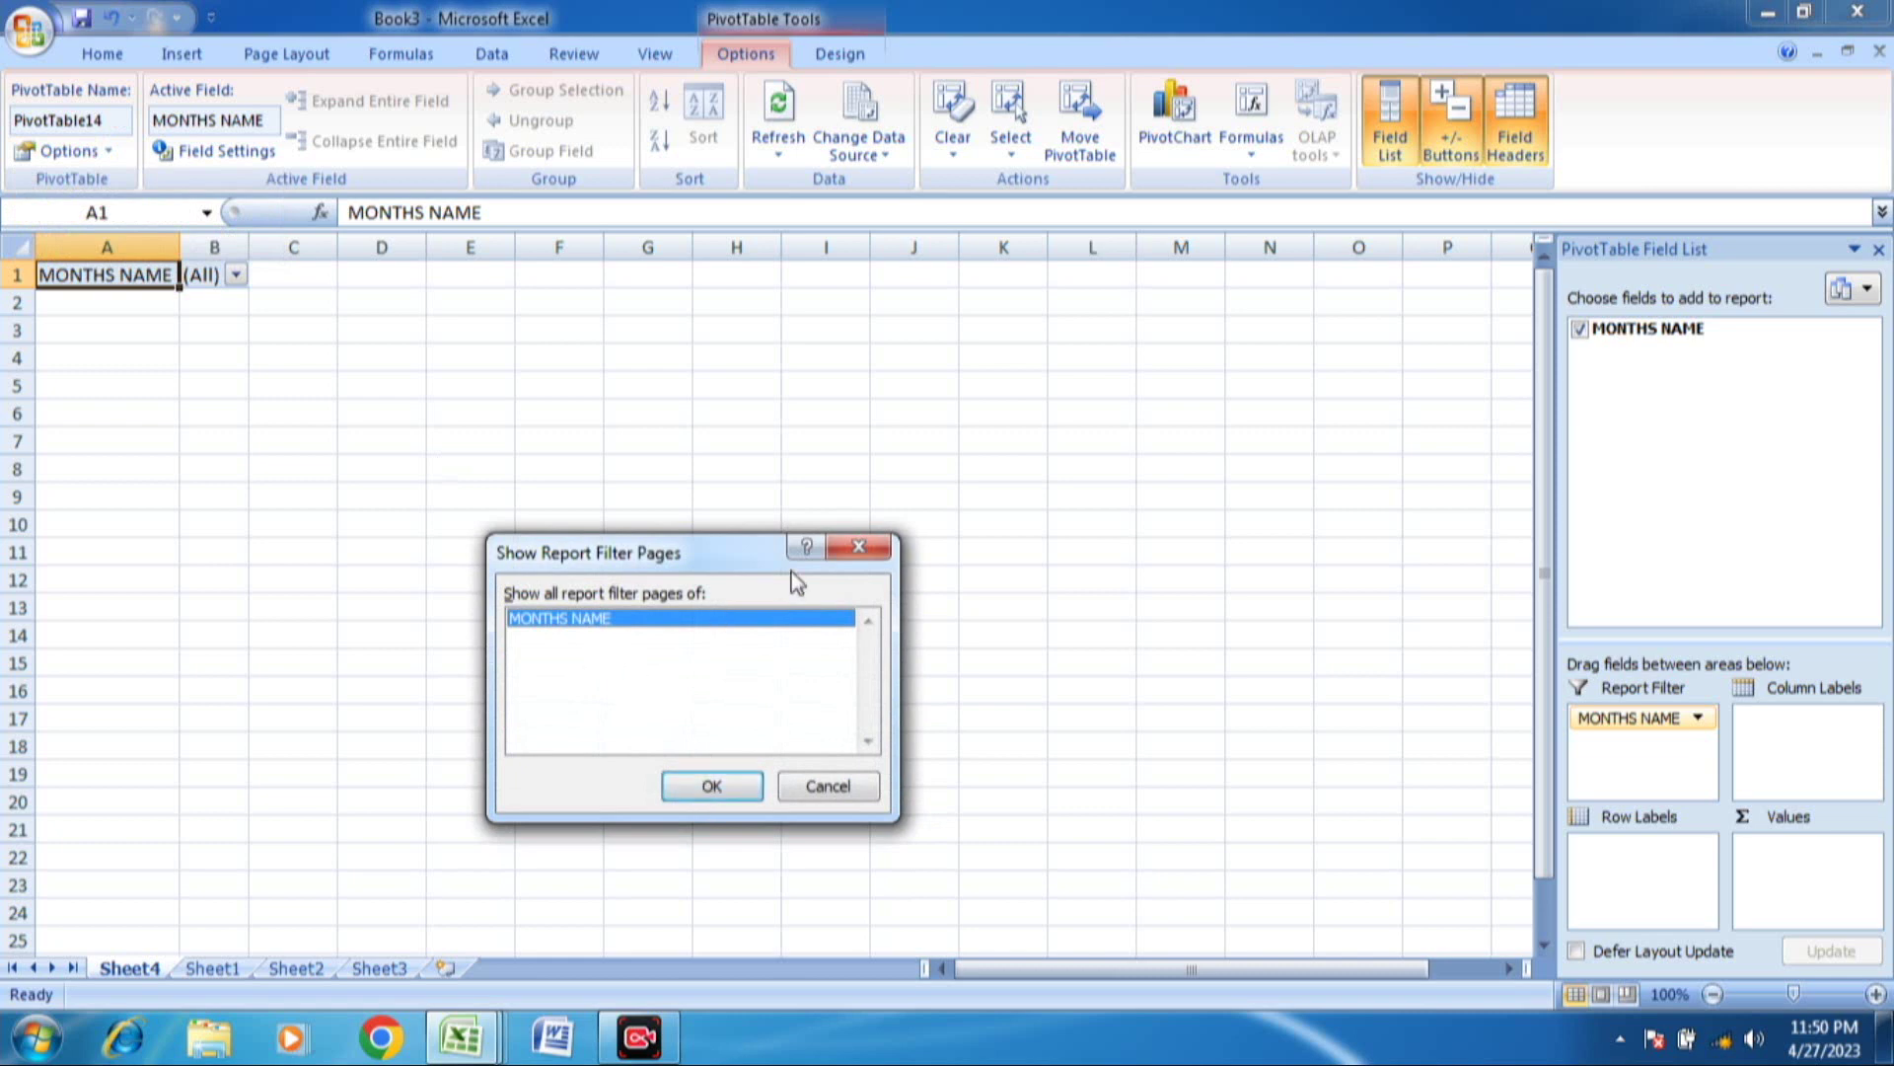
pyautogui.click(711, 787)
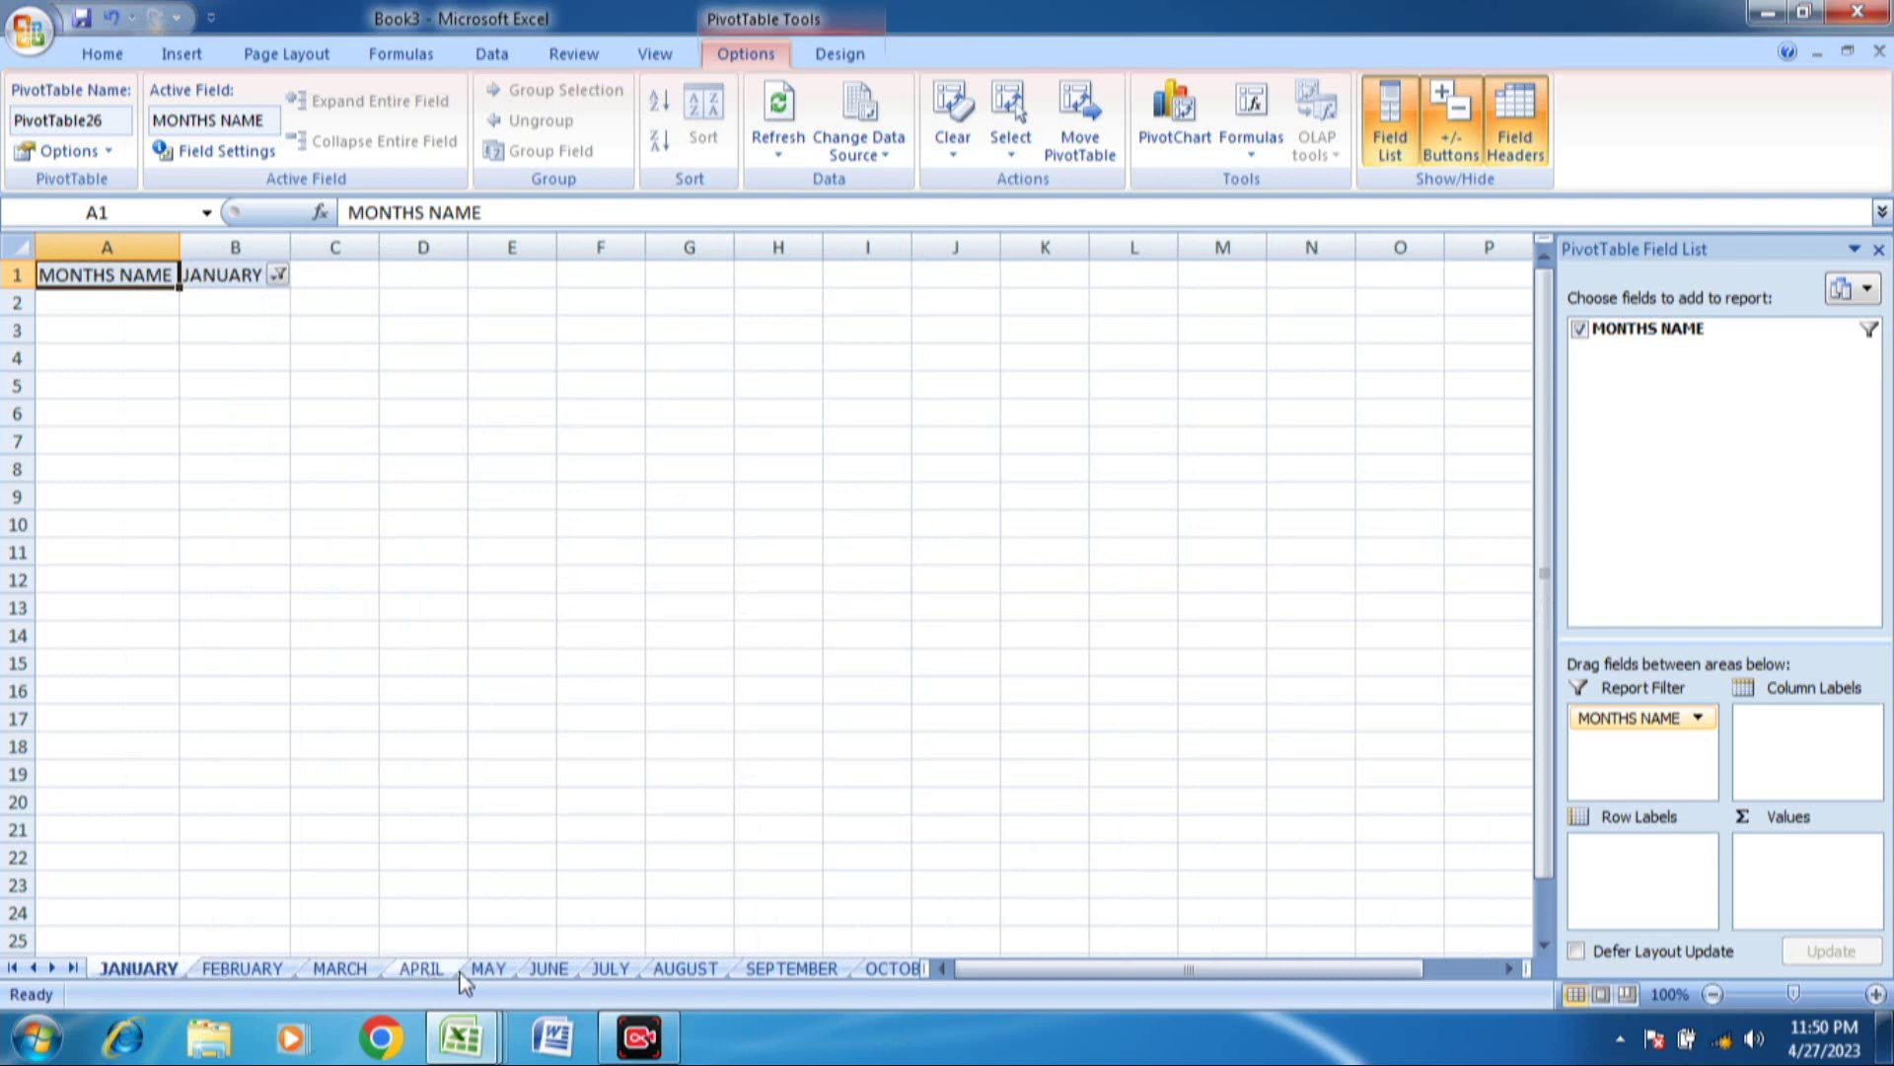
# - Look through the generated month worksheets, including SEPTEMBER and OCTOBER
pyautogui.click(528, 972)
pyautogui.click(671, 972)
pyautogui.click(765, 975)
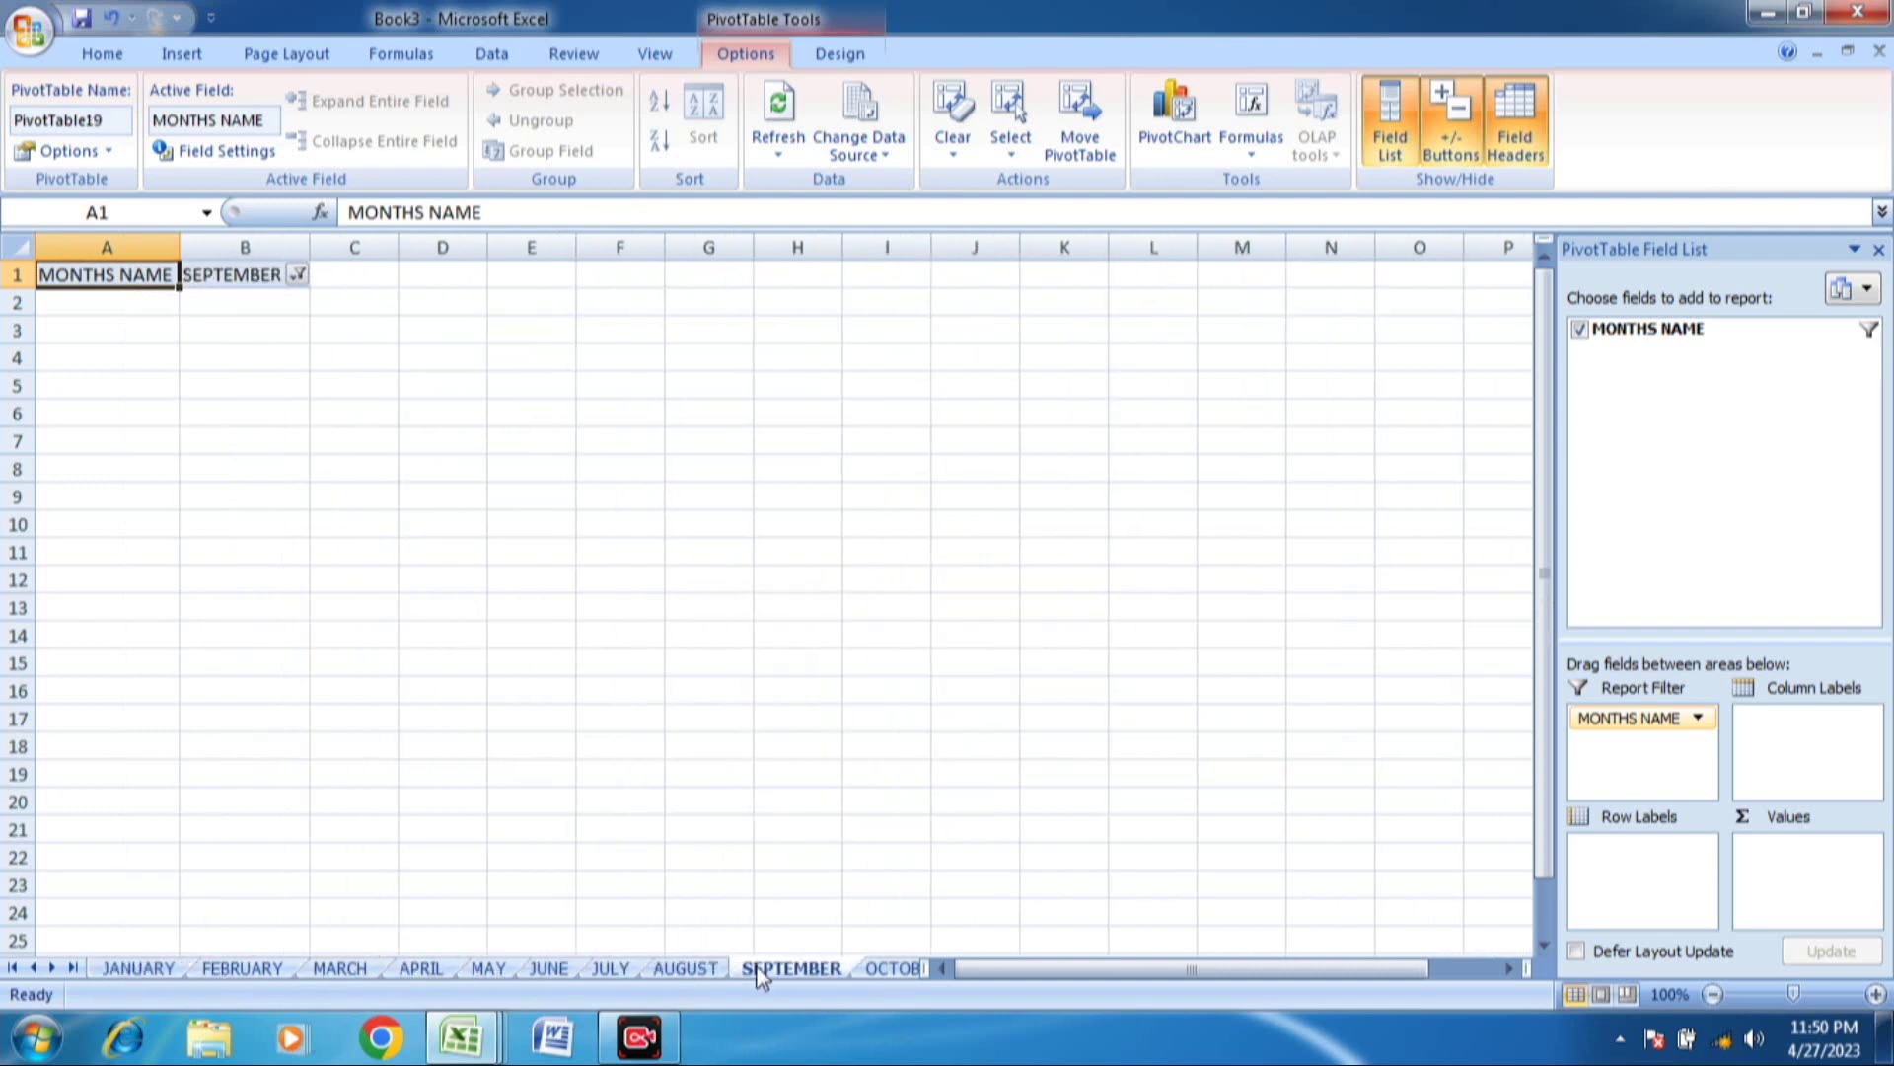
pyautogui.click(869, 975)
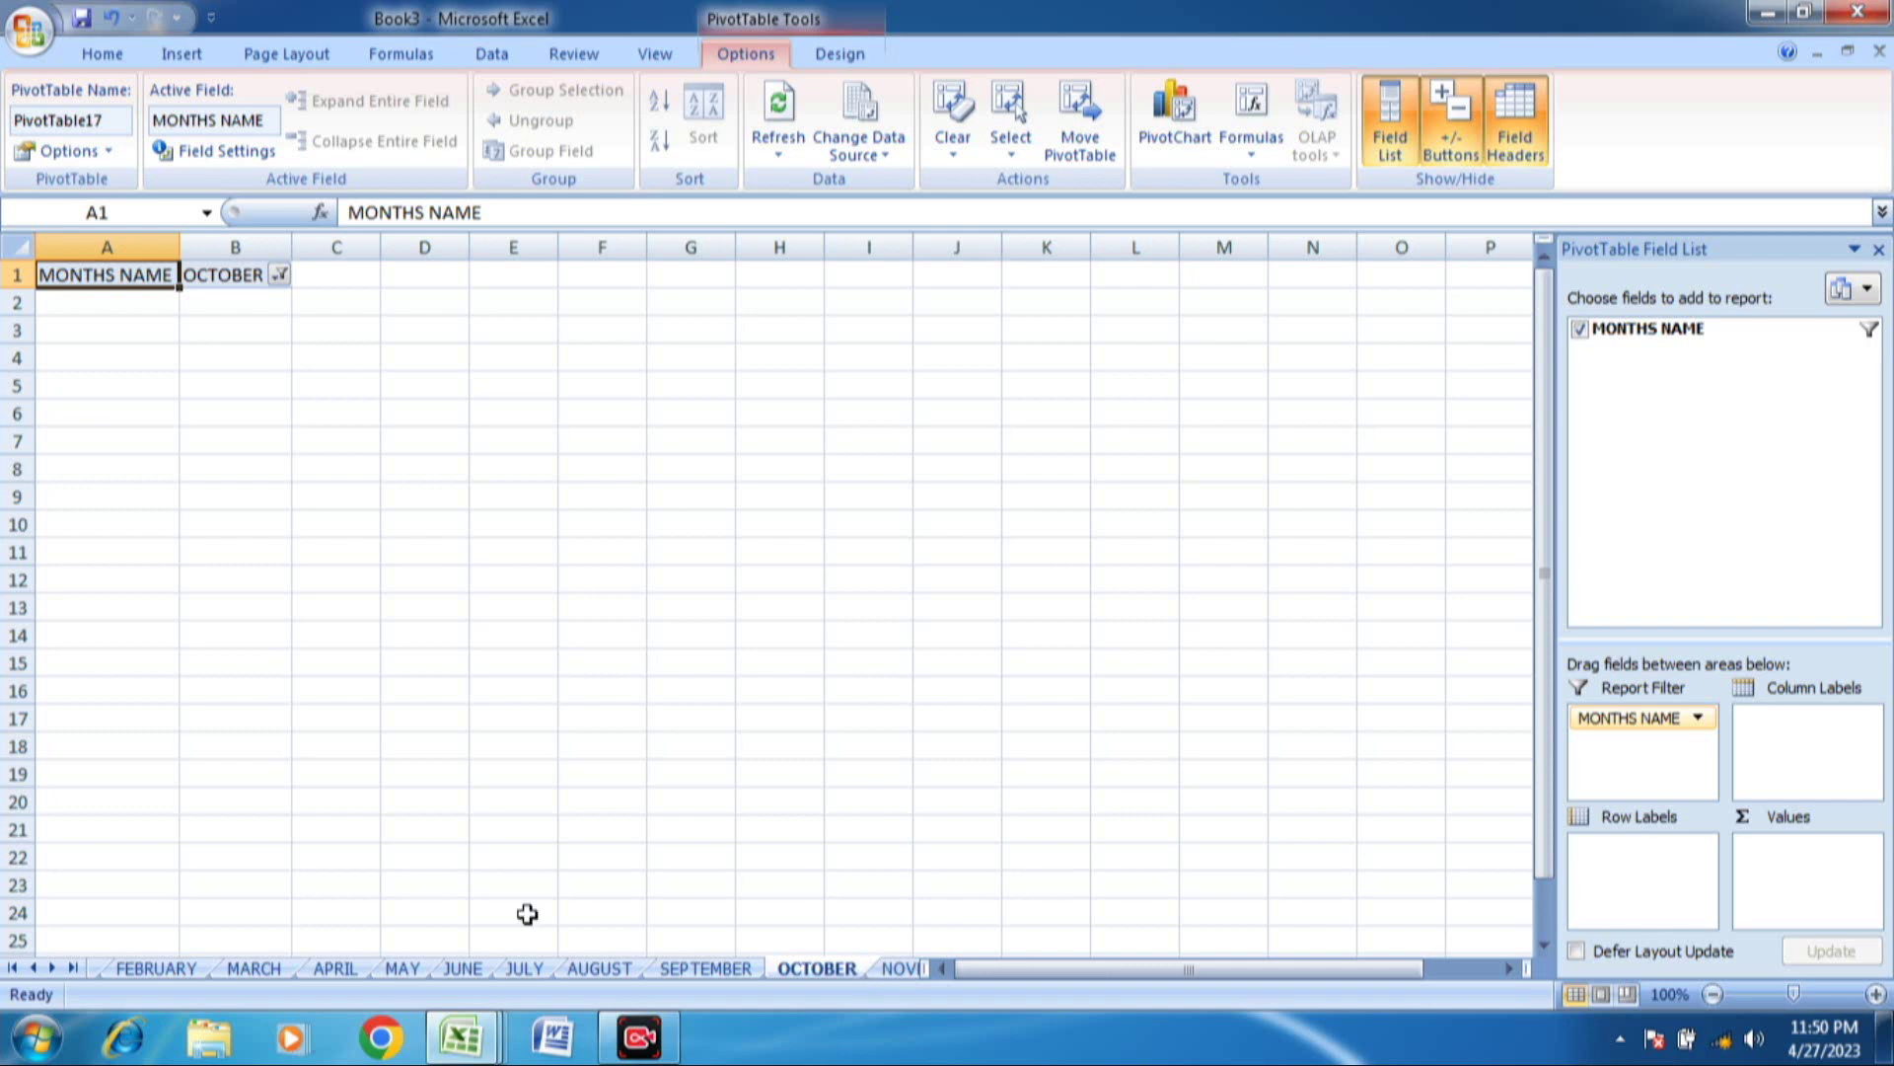
pyautogui.click(168, 970)
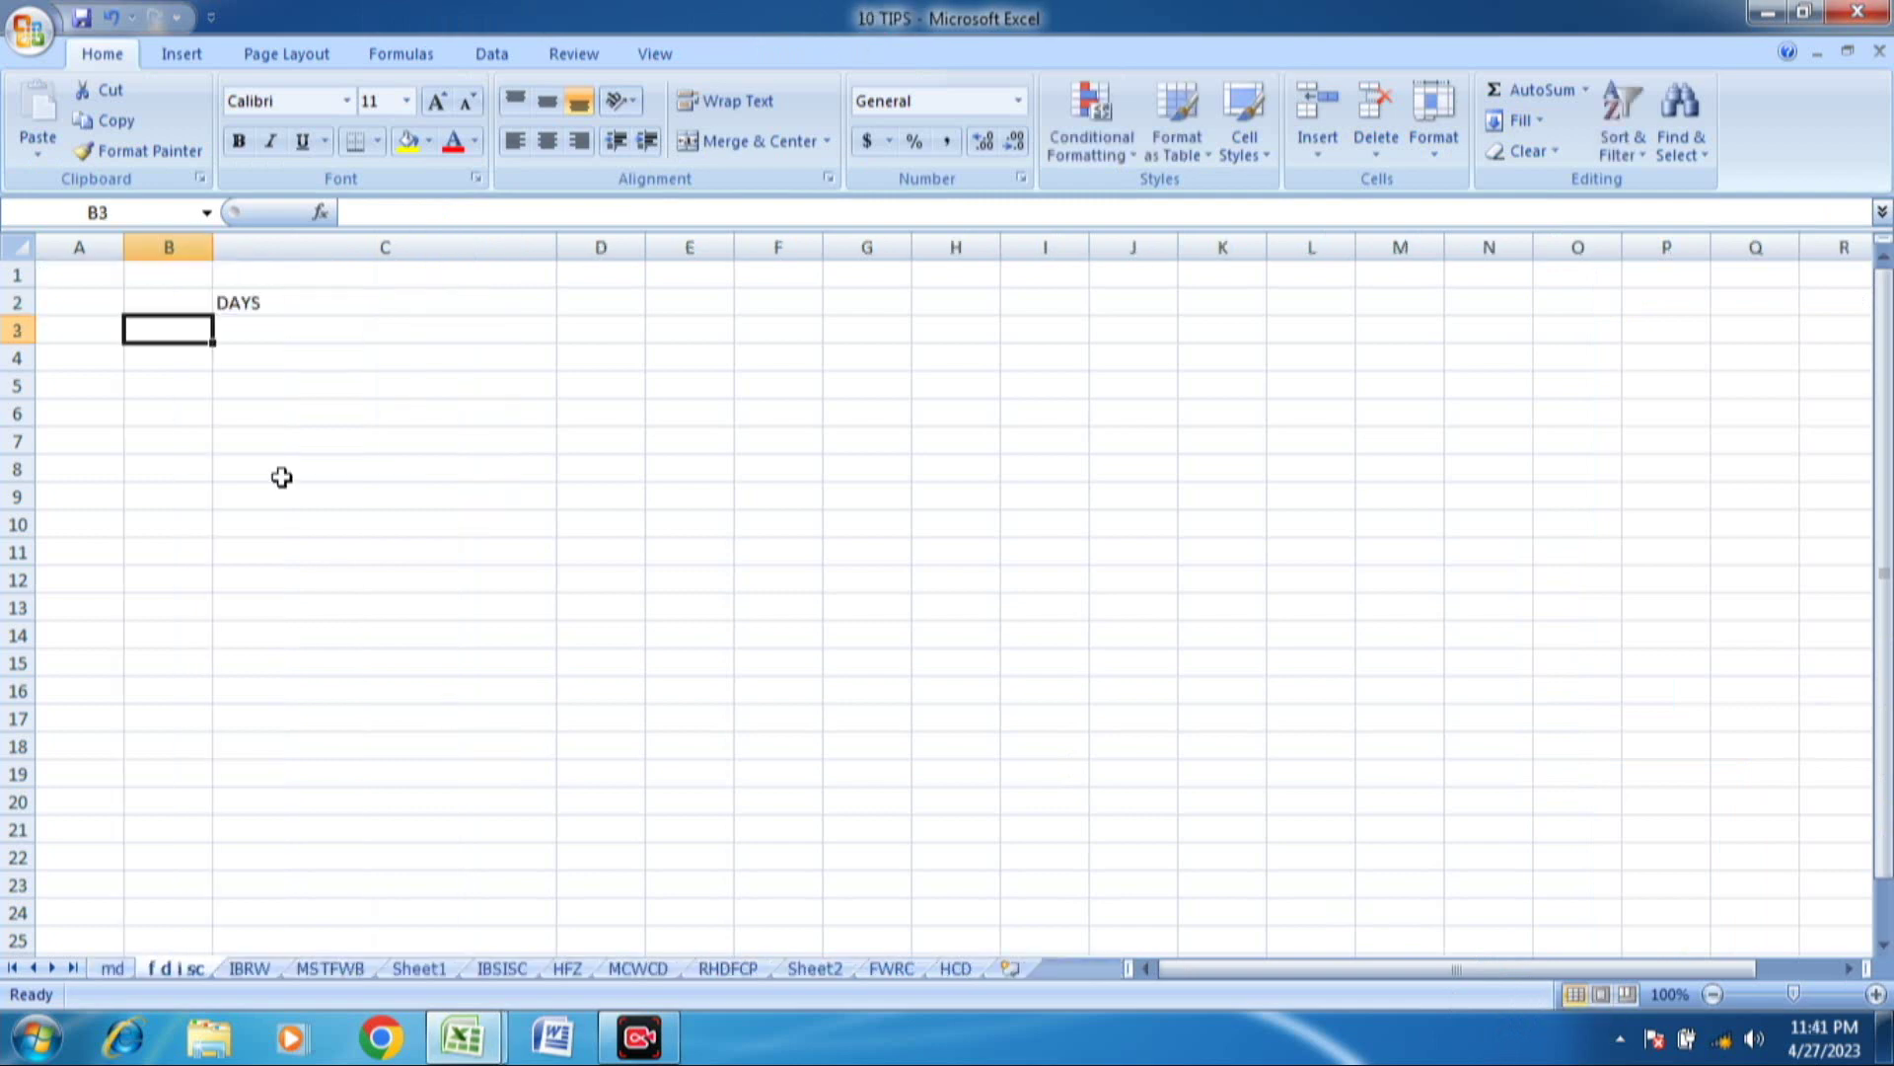
# - Enter SUNDAY in cell C3 and MONDAY in cell C4 under the DAYS heading
pyautogui.click(252, 322)
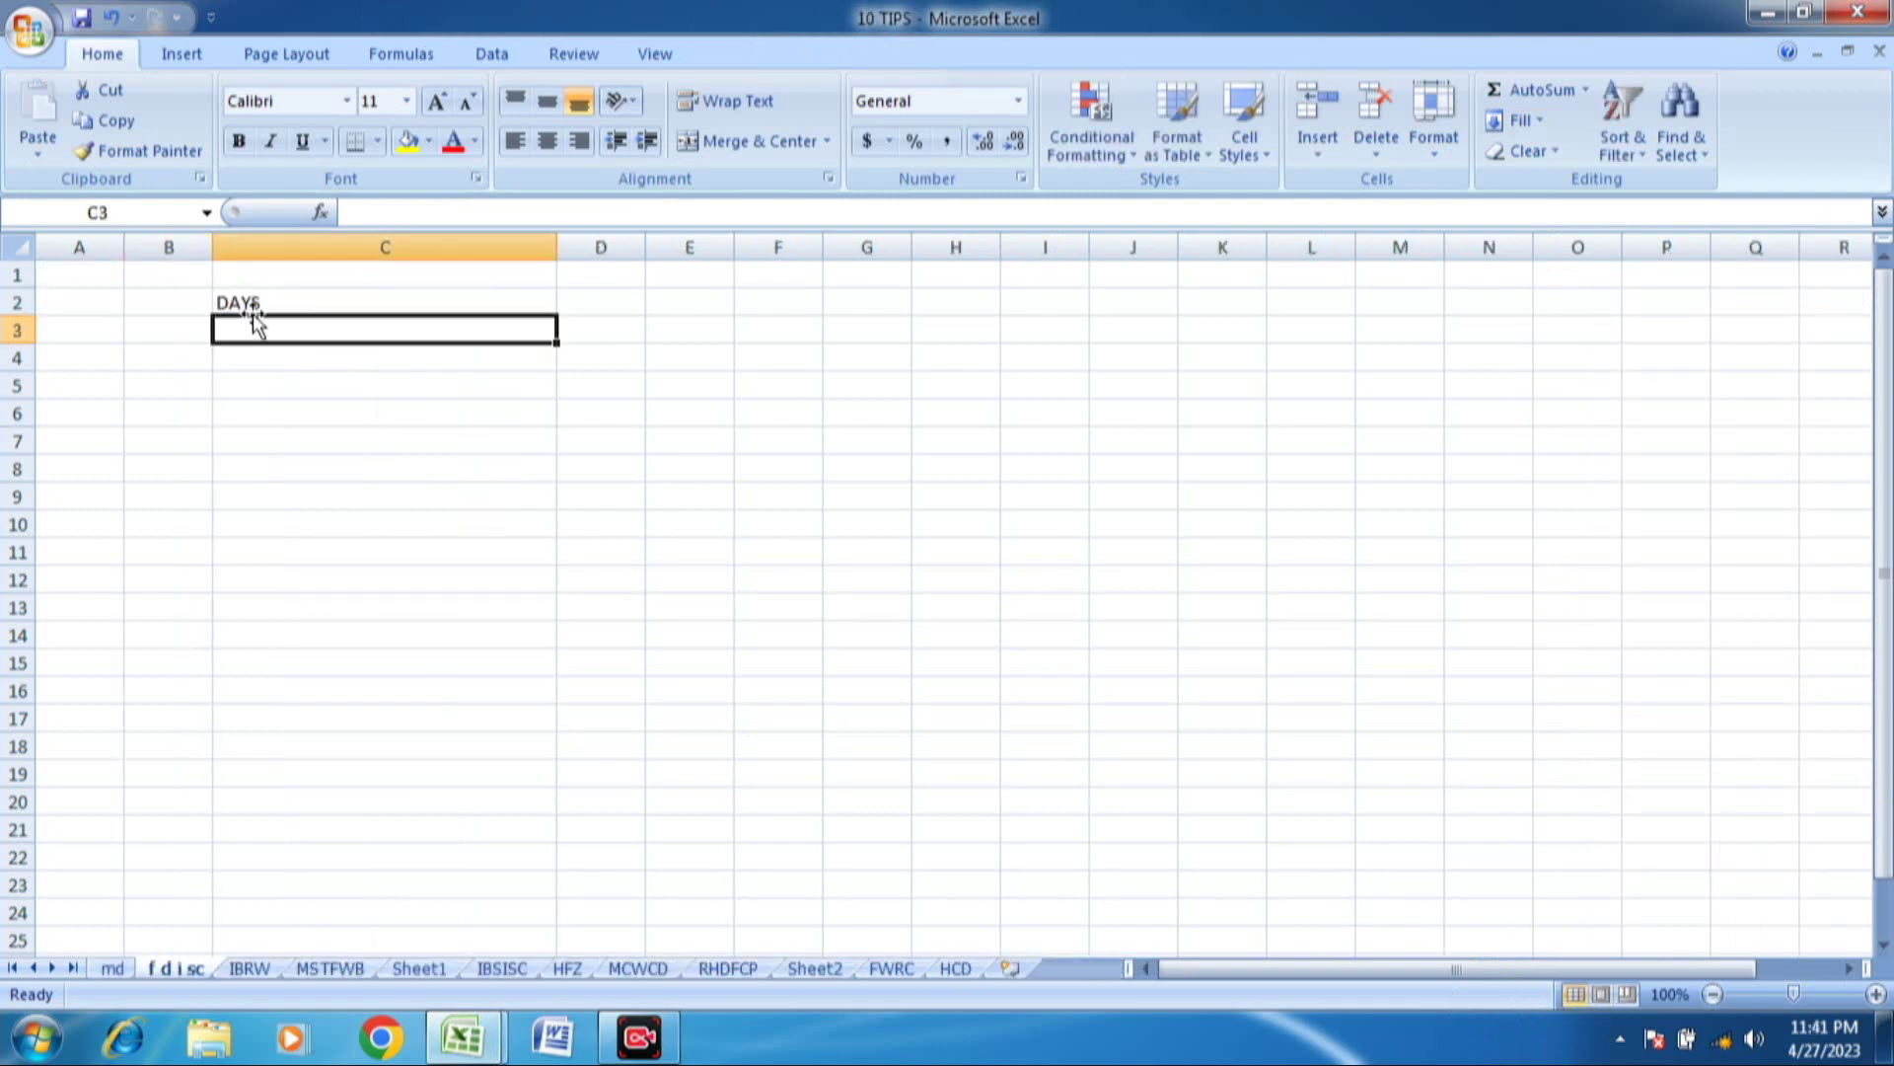
pyautogui.click(262, 298)
pyautogui.click(293, 332)
pyautogui.click(344, 308)
pyautogui.click(323, 330)
pyautogui.write('SUN')
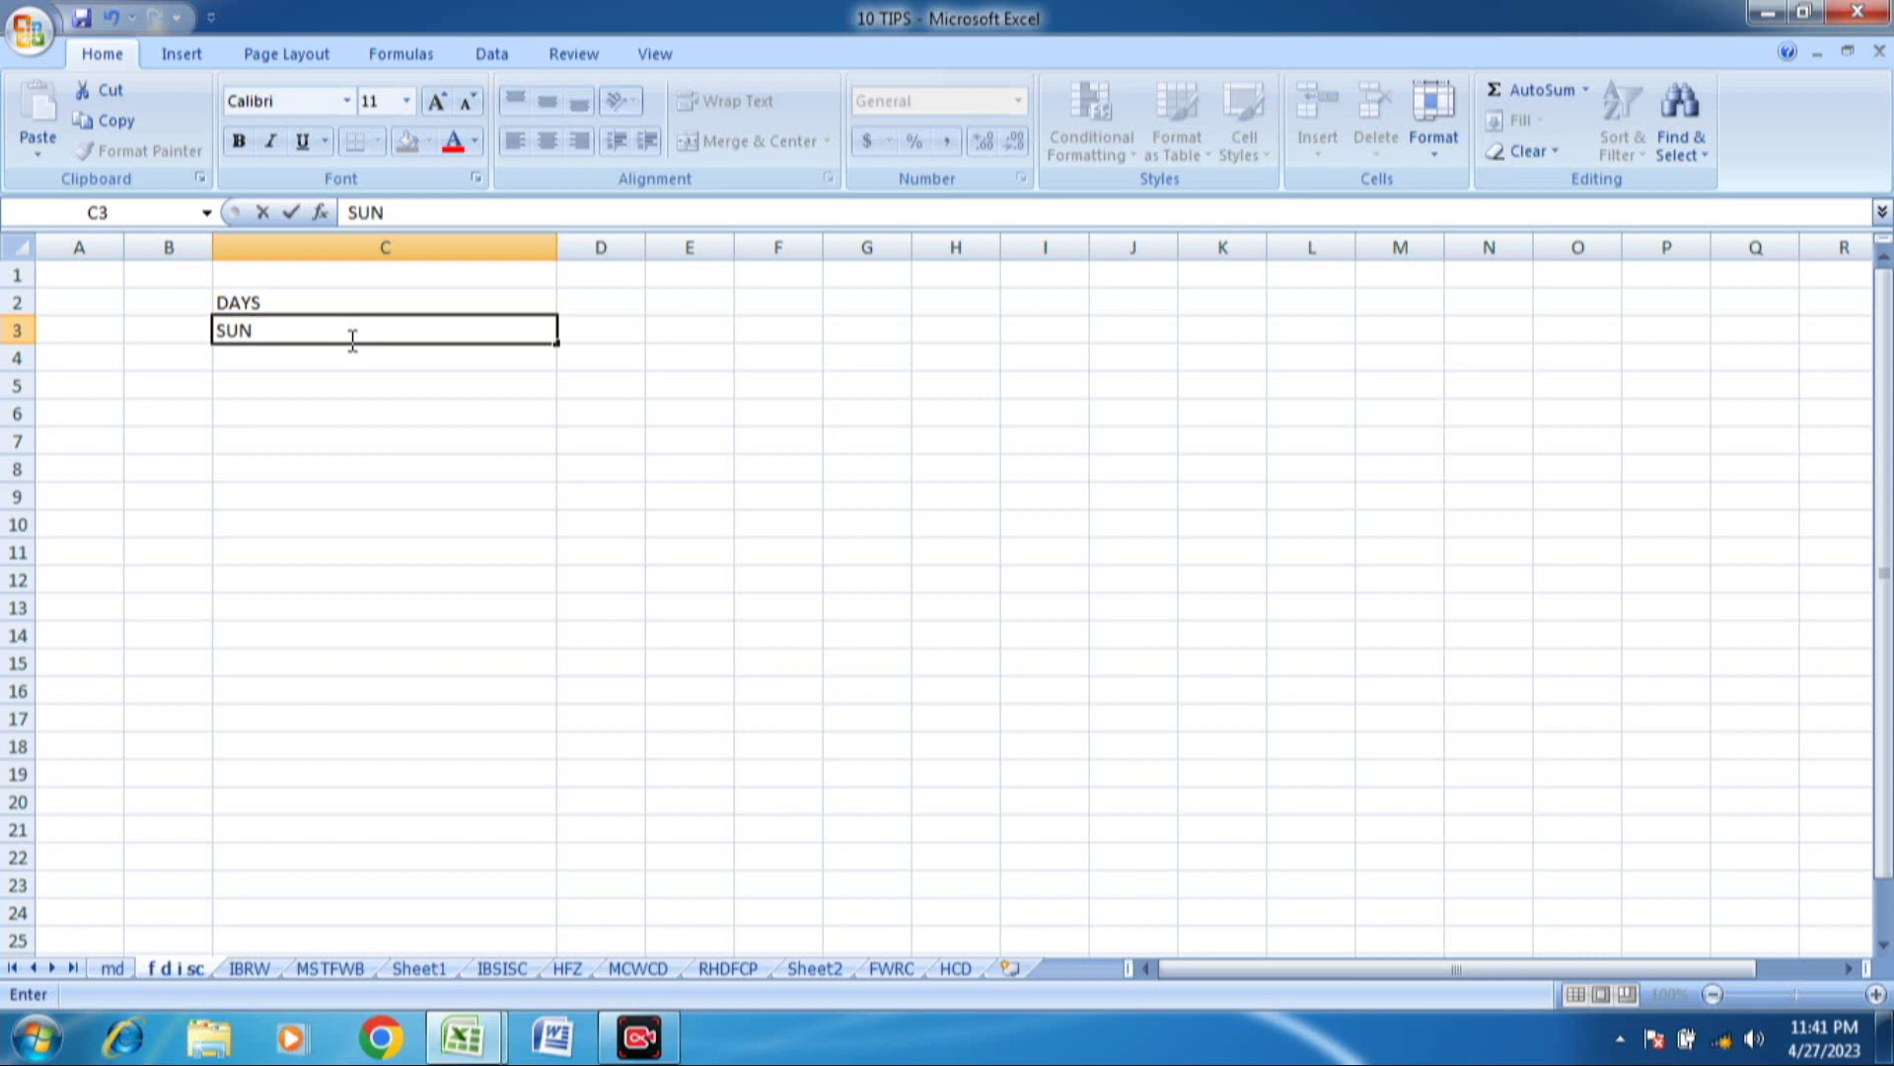
pyautogui.write('DAY')
pyautogui.press('Return')
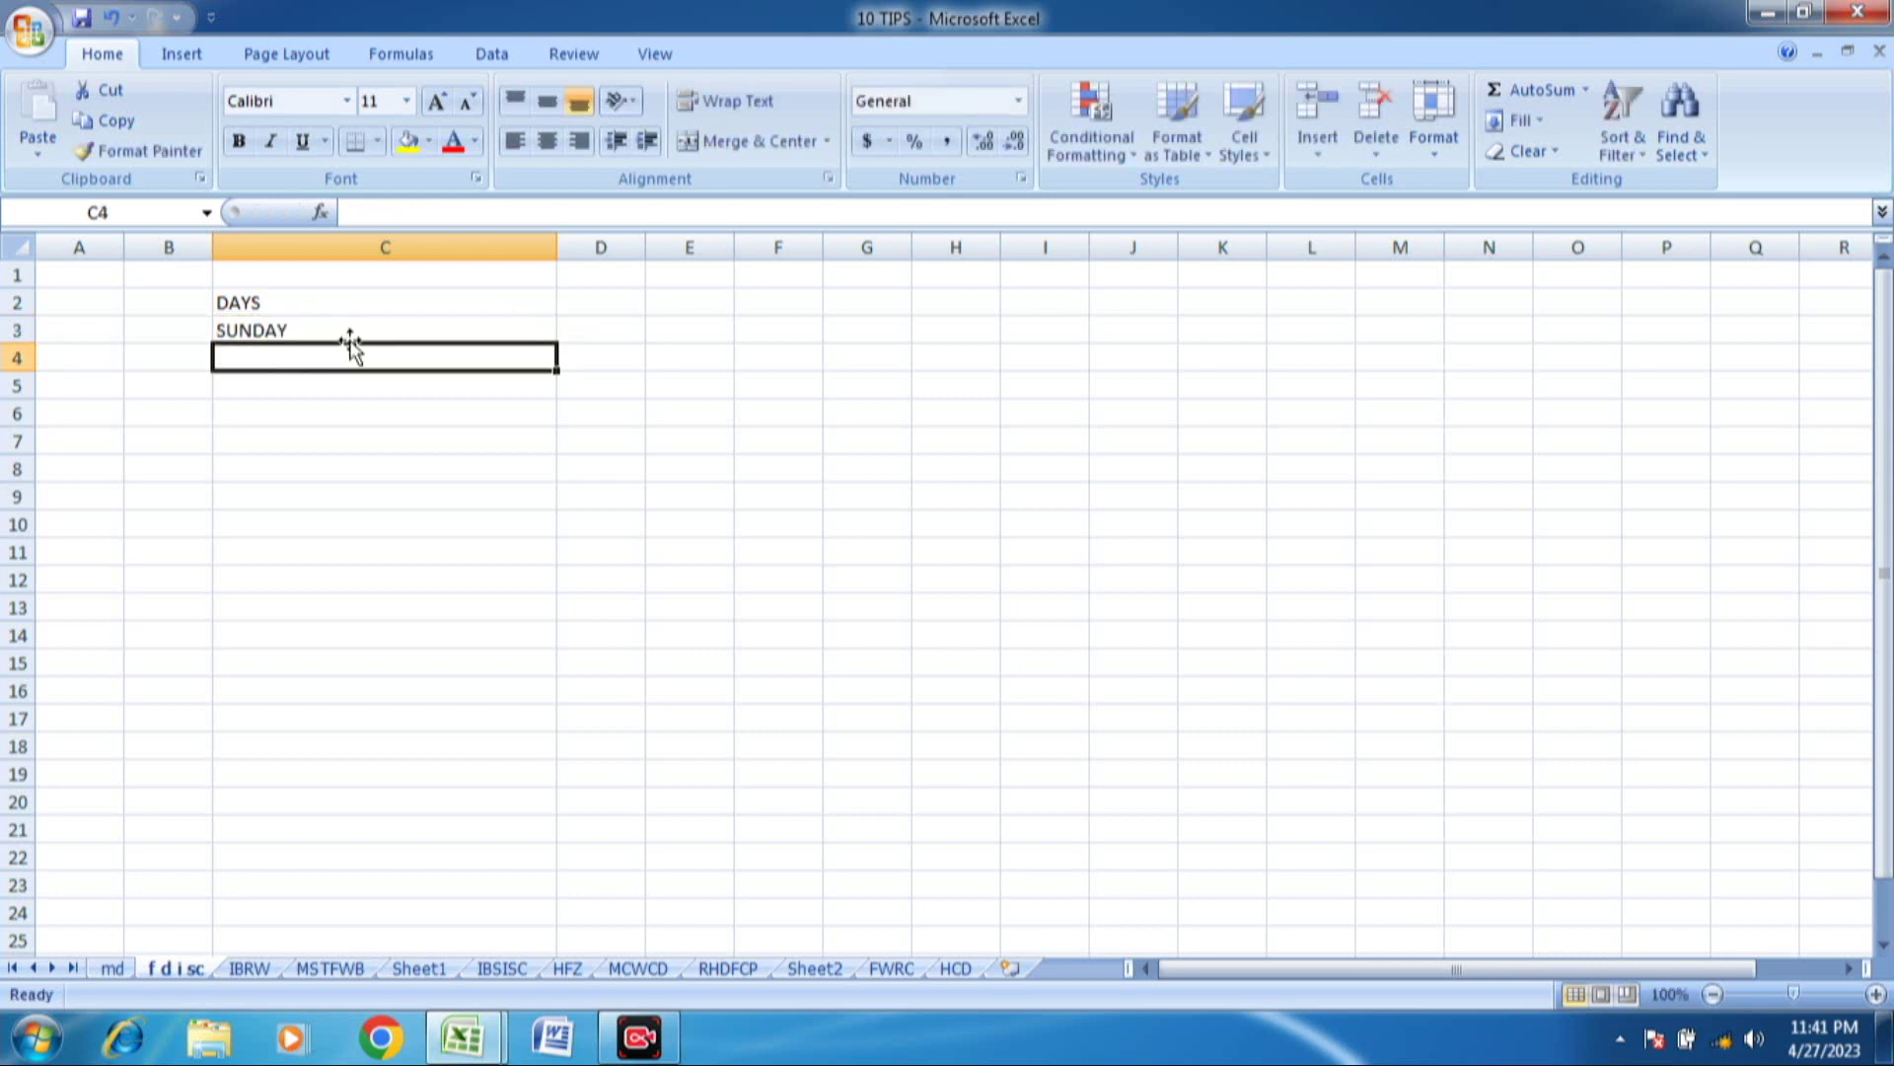
pyautogui.write('MO')
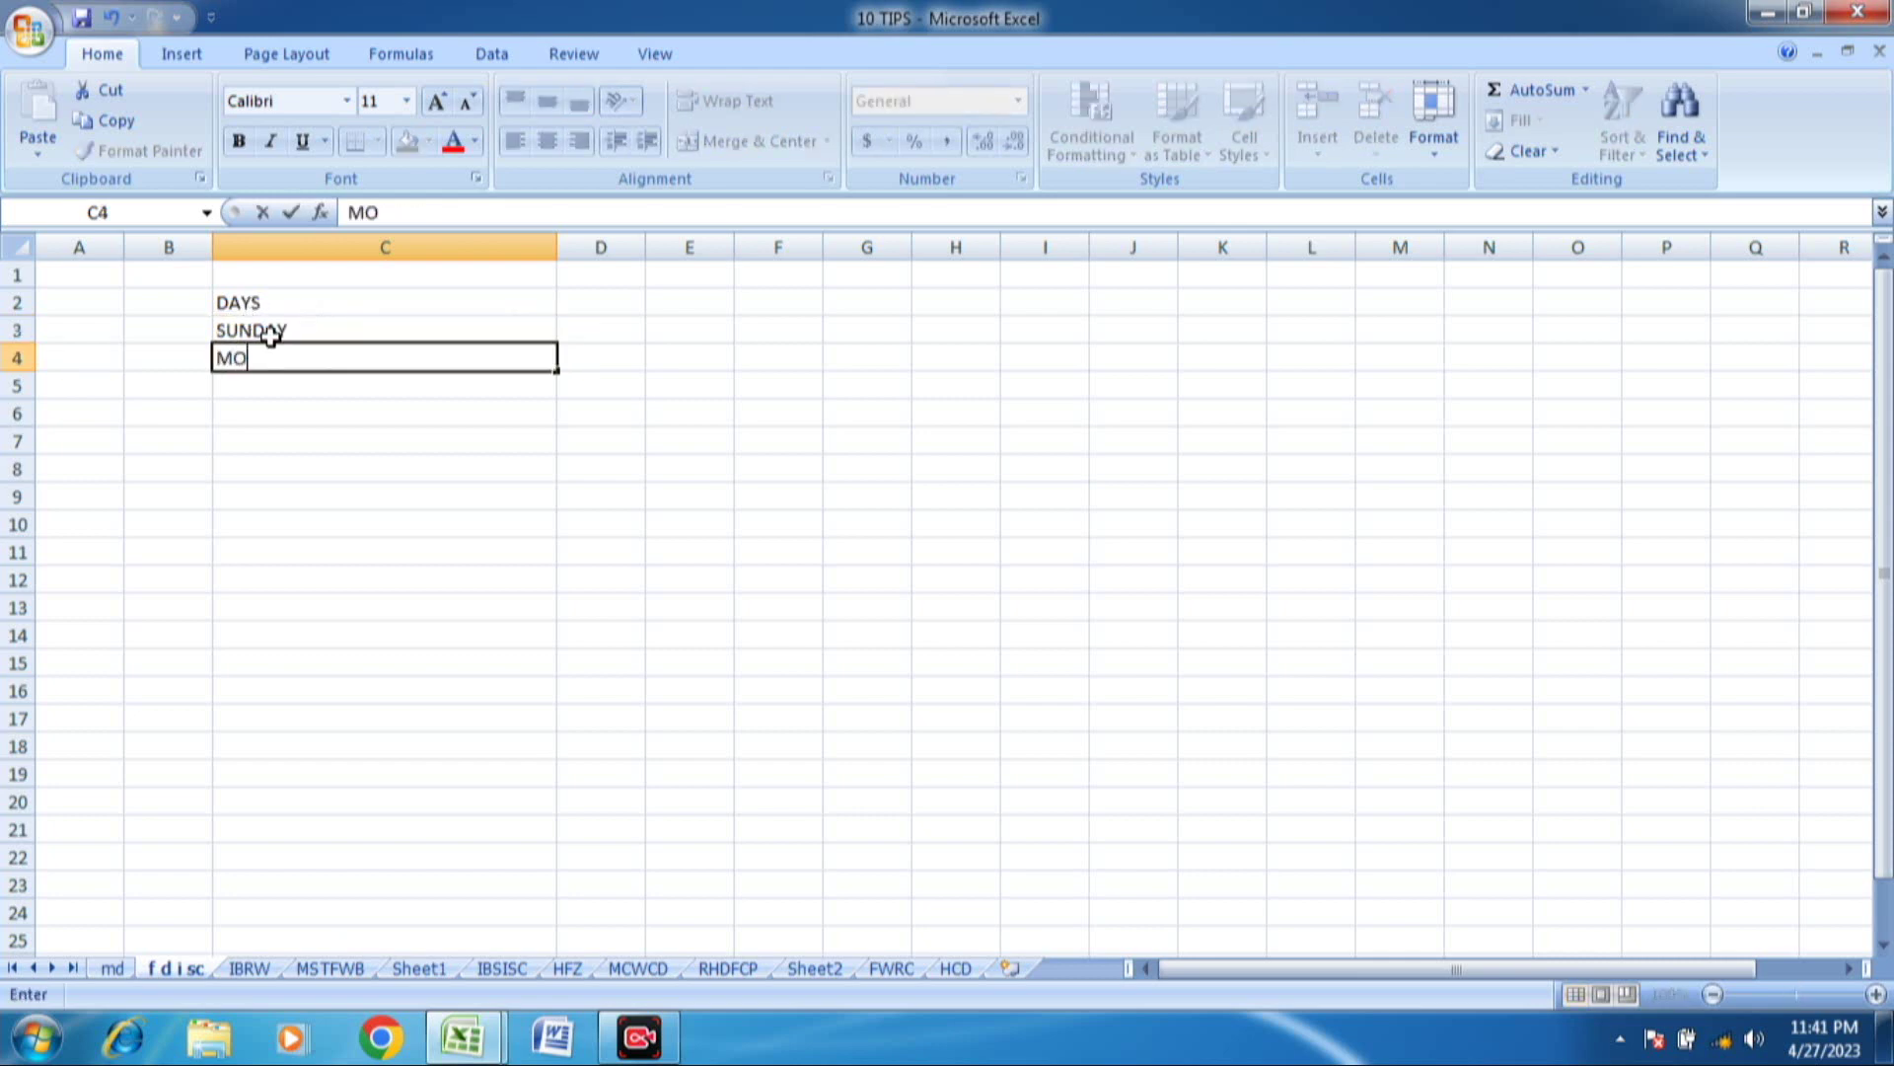
pyautogui.write('NDAY')
pyautogui.press('Return')
# - Number the two day rows by entering 1 in cell B3 and 2 in cell B4
pyautogui.click(247, 332)
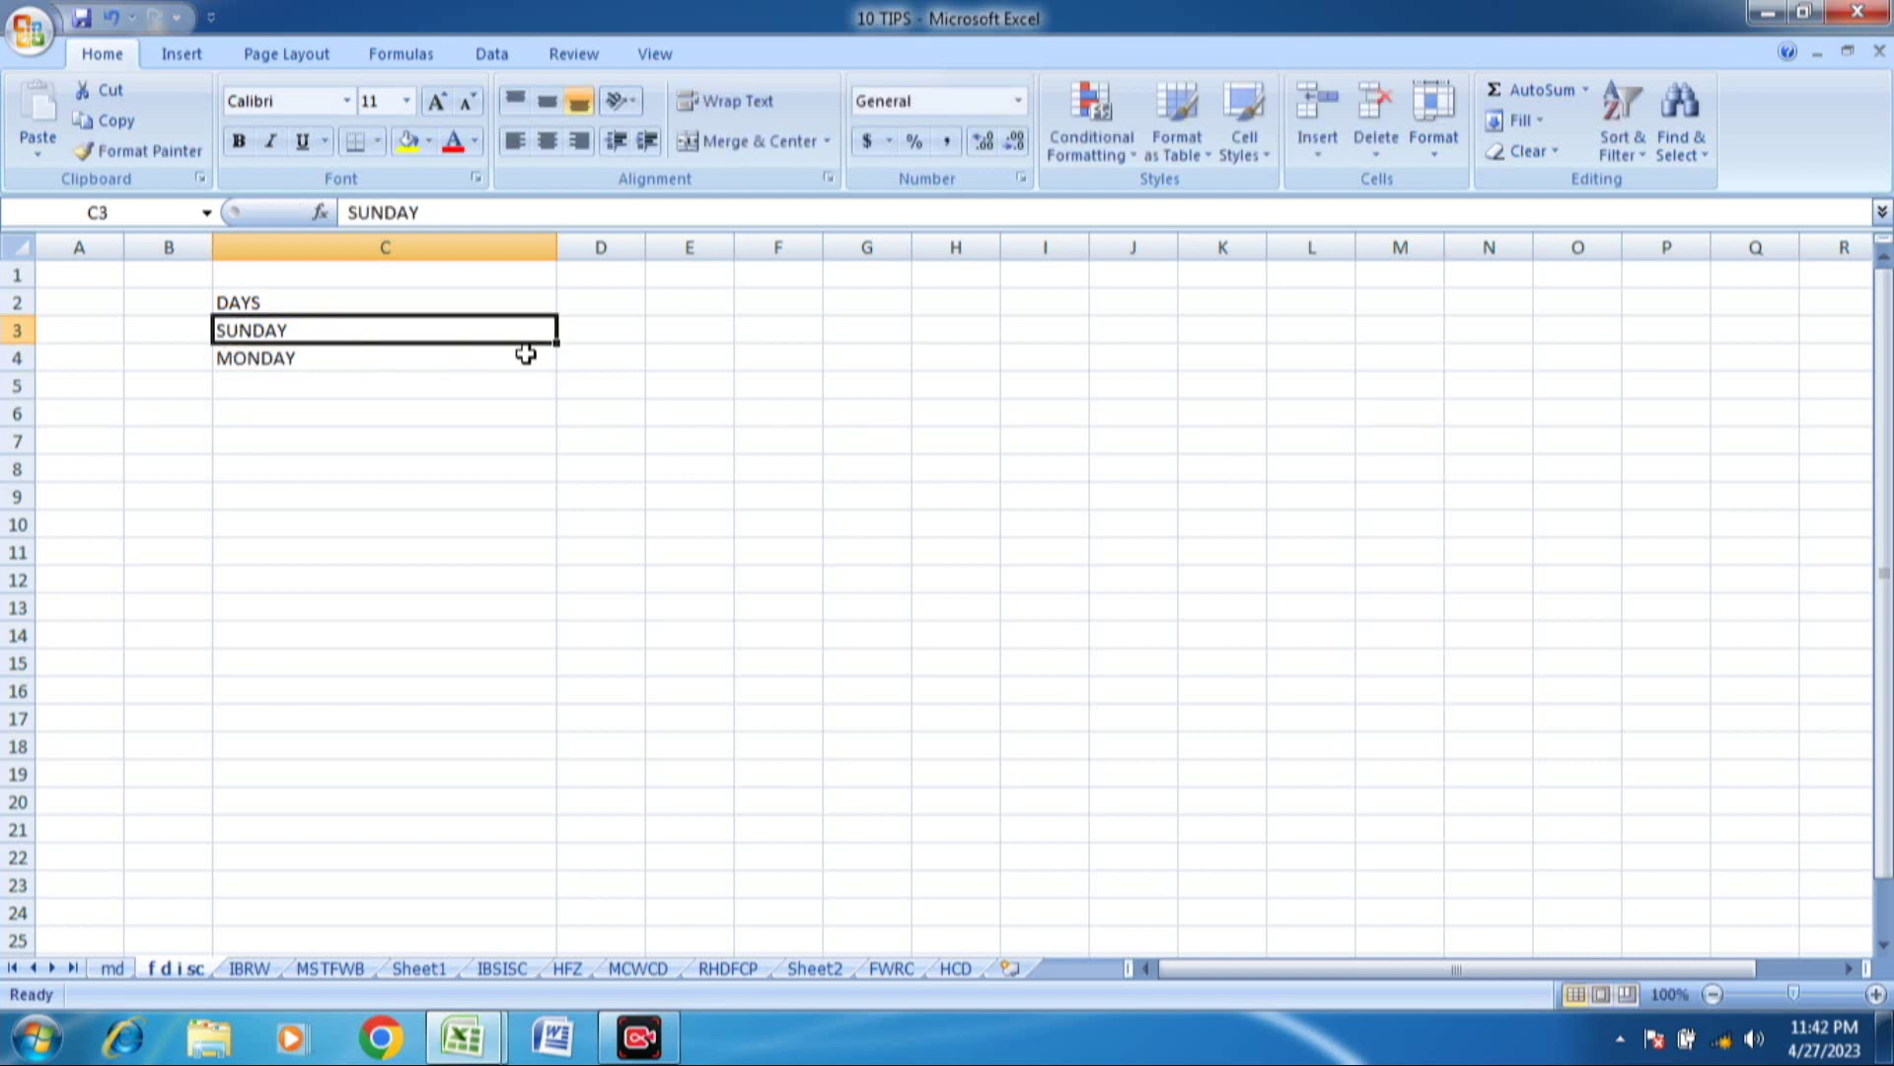
pyautogui.click(187, 355)
pyautogui.click(184, 335)
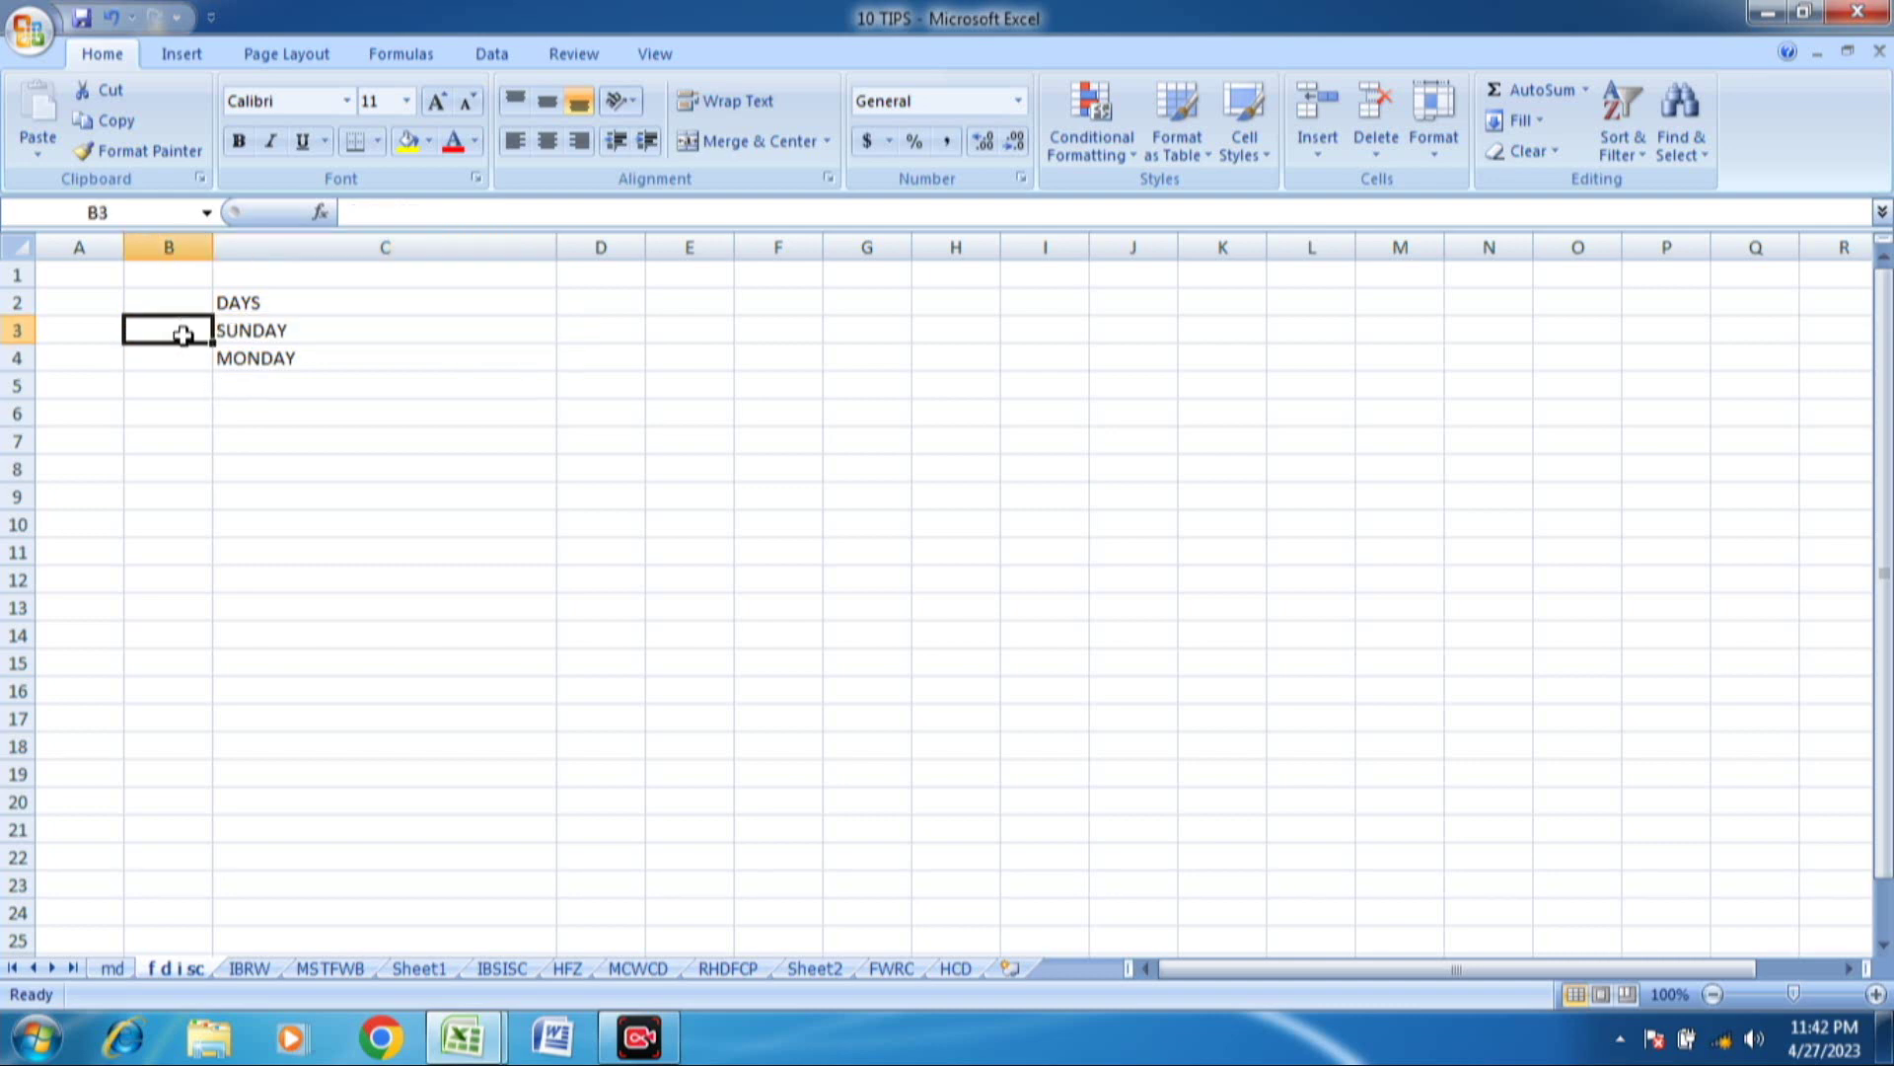
pyautogui.write('1')
pyautogui.press('Return')
pyautogui.write('2')
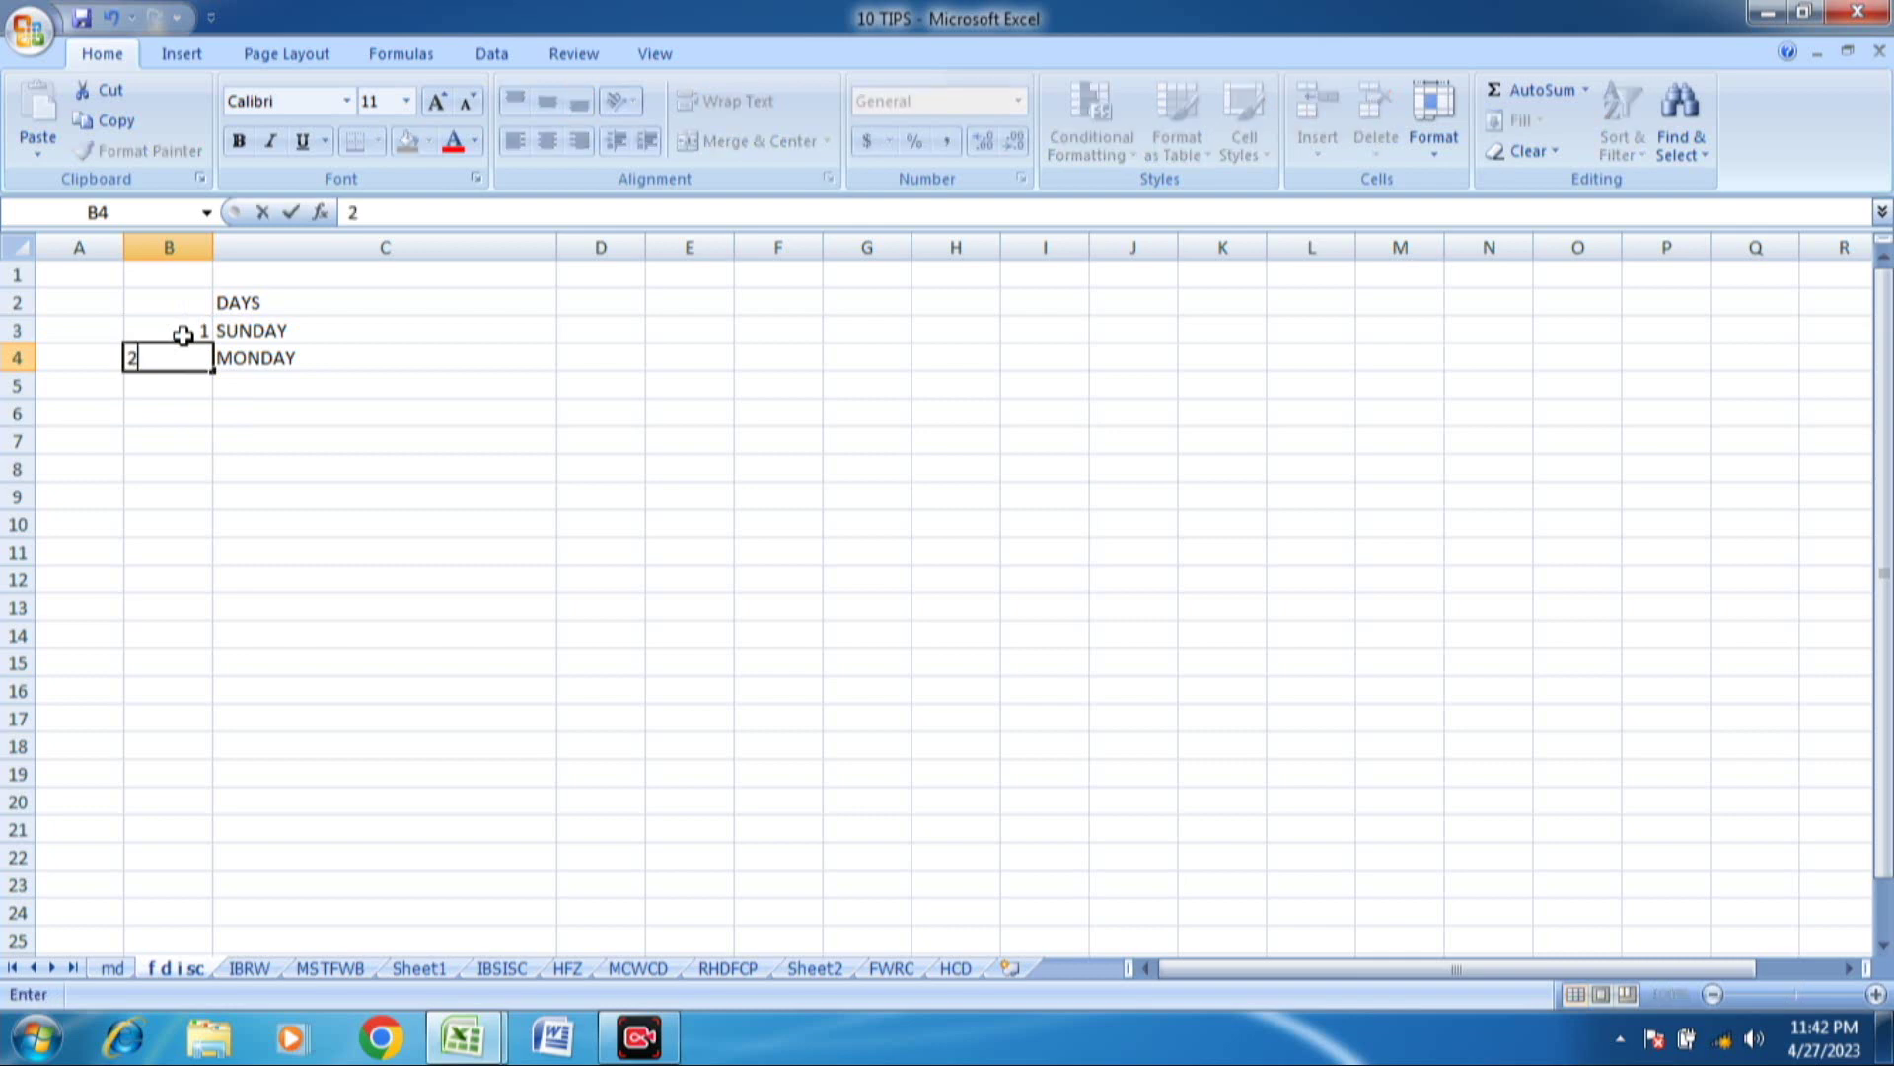
pyautogui.press('Return')
# - Fill a linear number series down column B starting from B3, with step value 1 and stop value 100
pyautogui.click(200, 336)
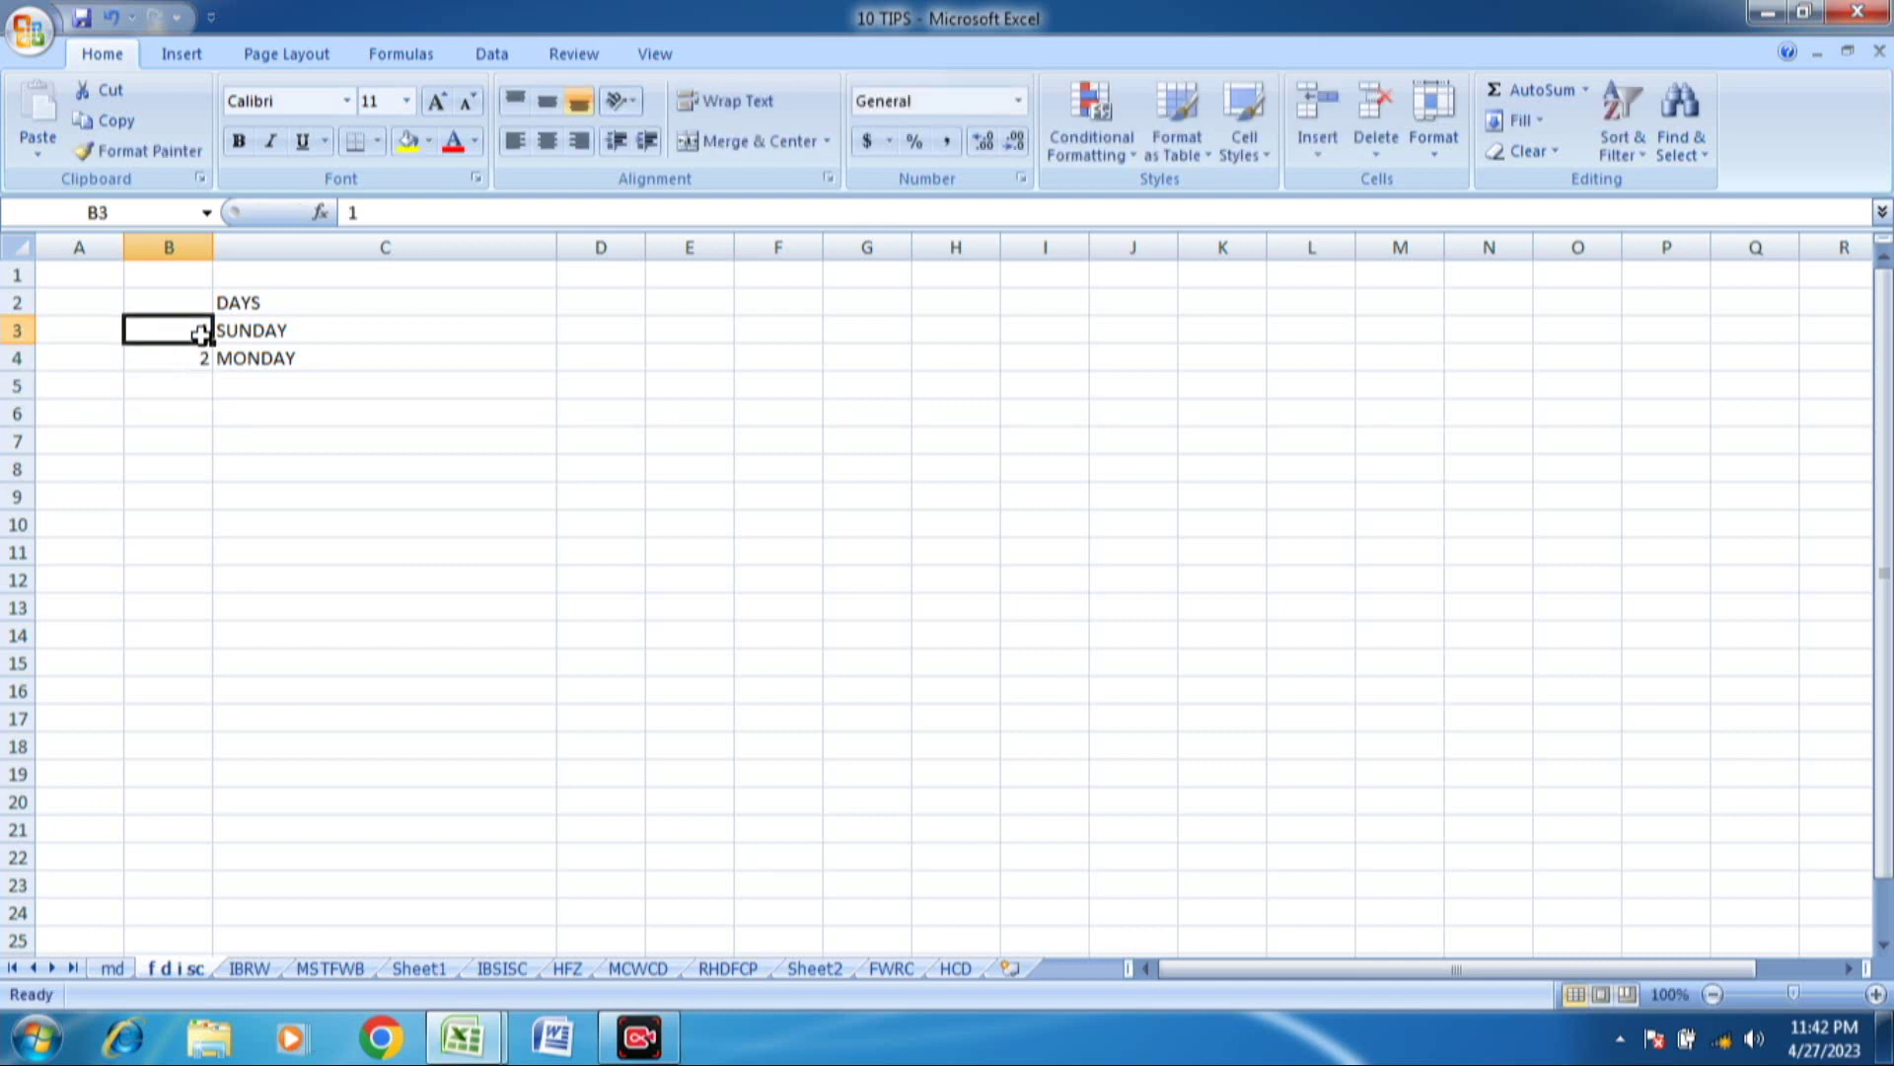
pyautogui.click(1539, 126)
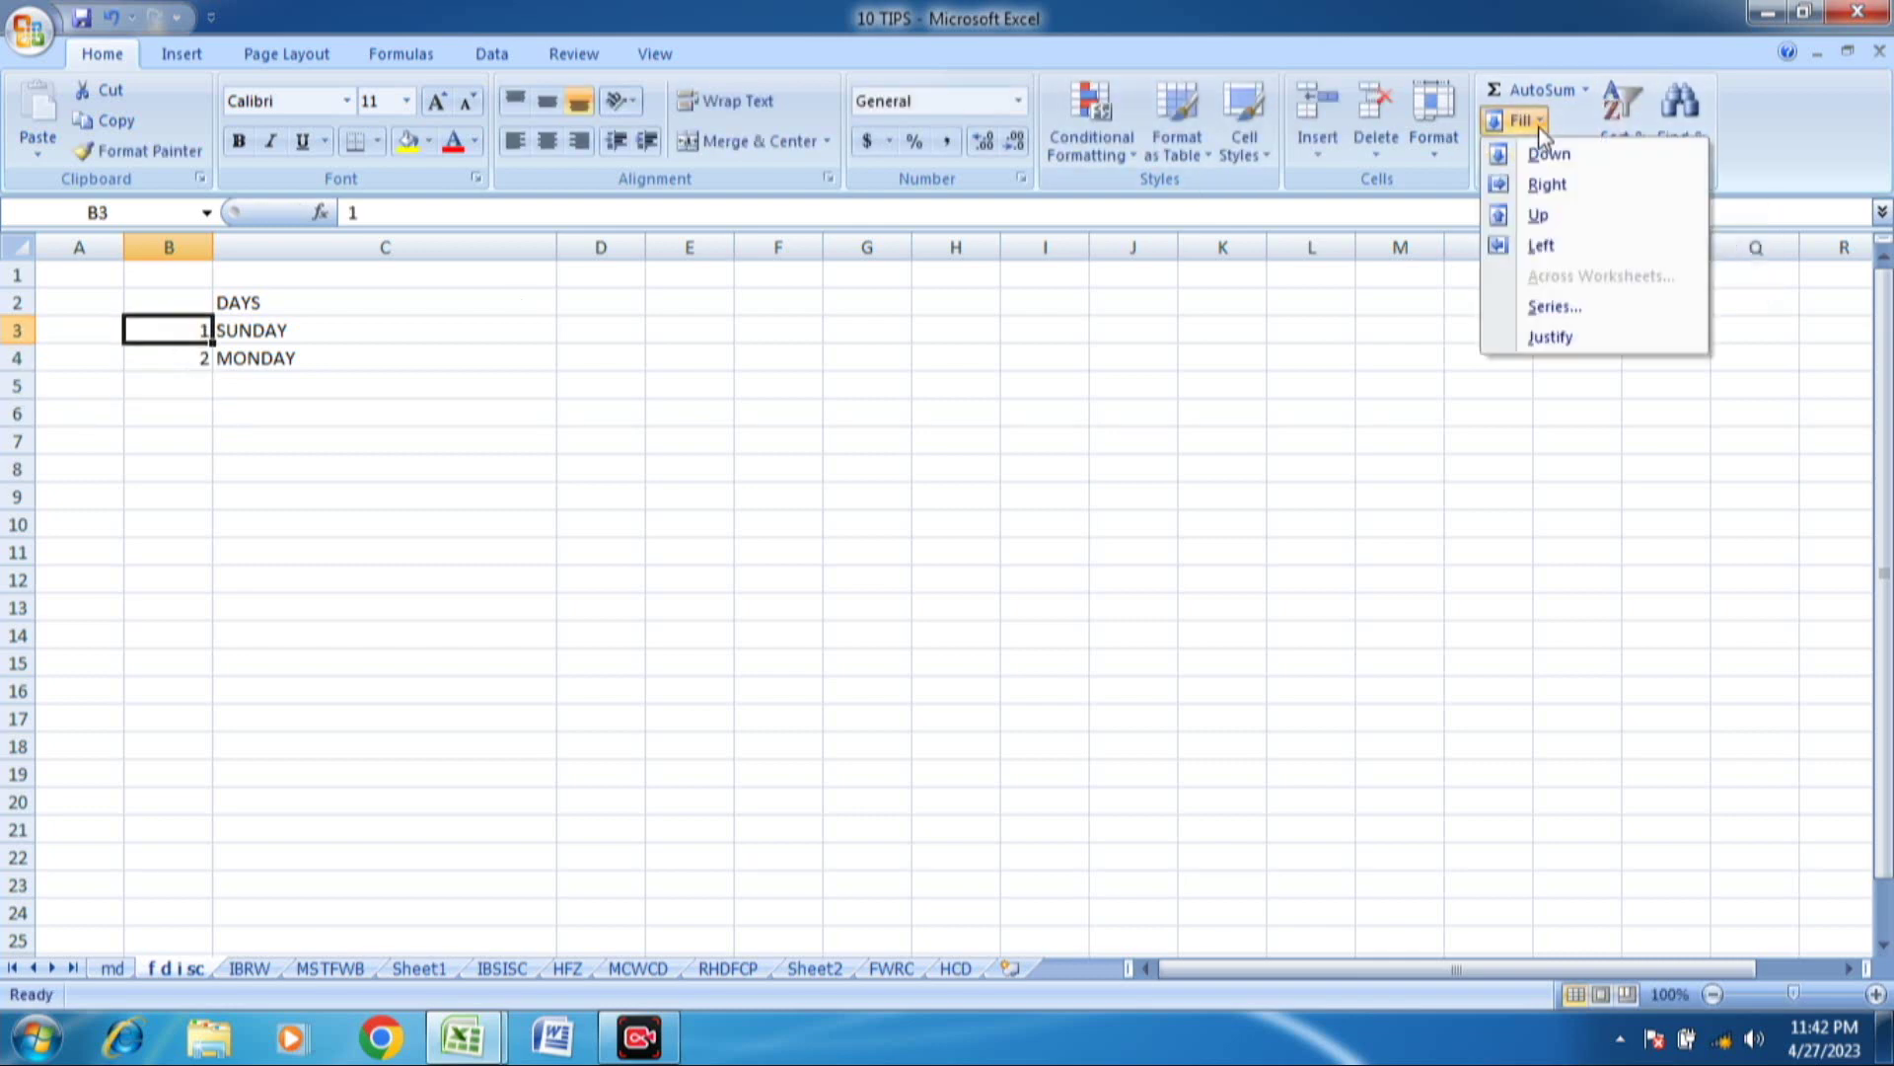
pyautogui.click(1553, 308)
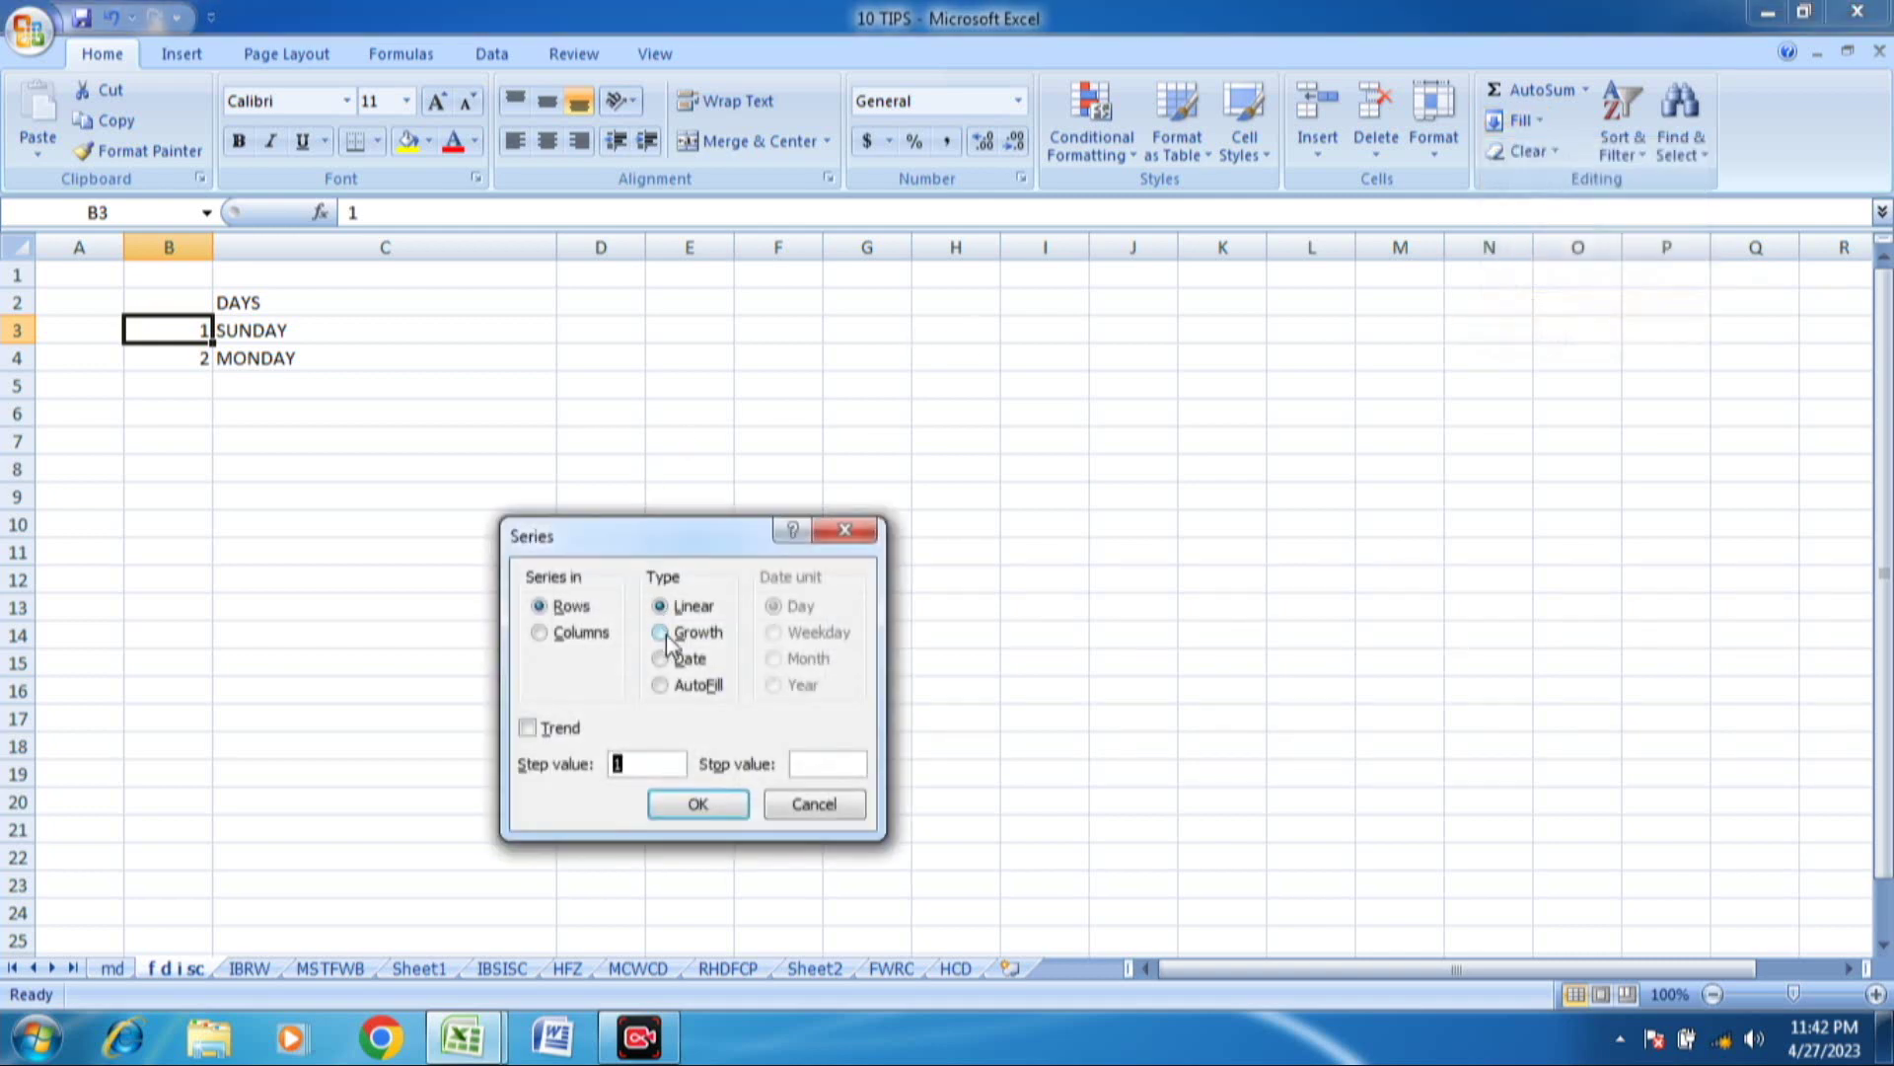
pyautogui.click(541, 632)
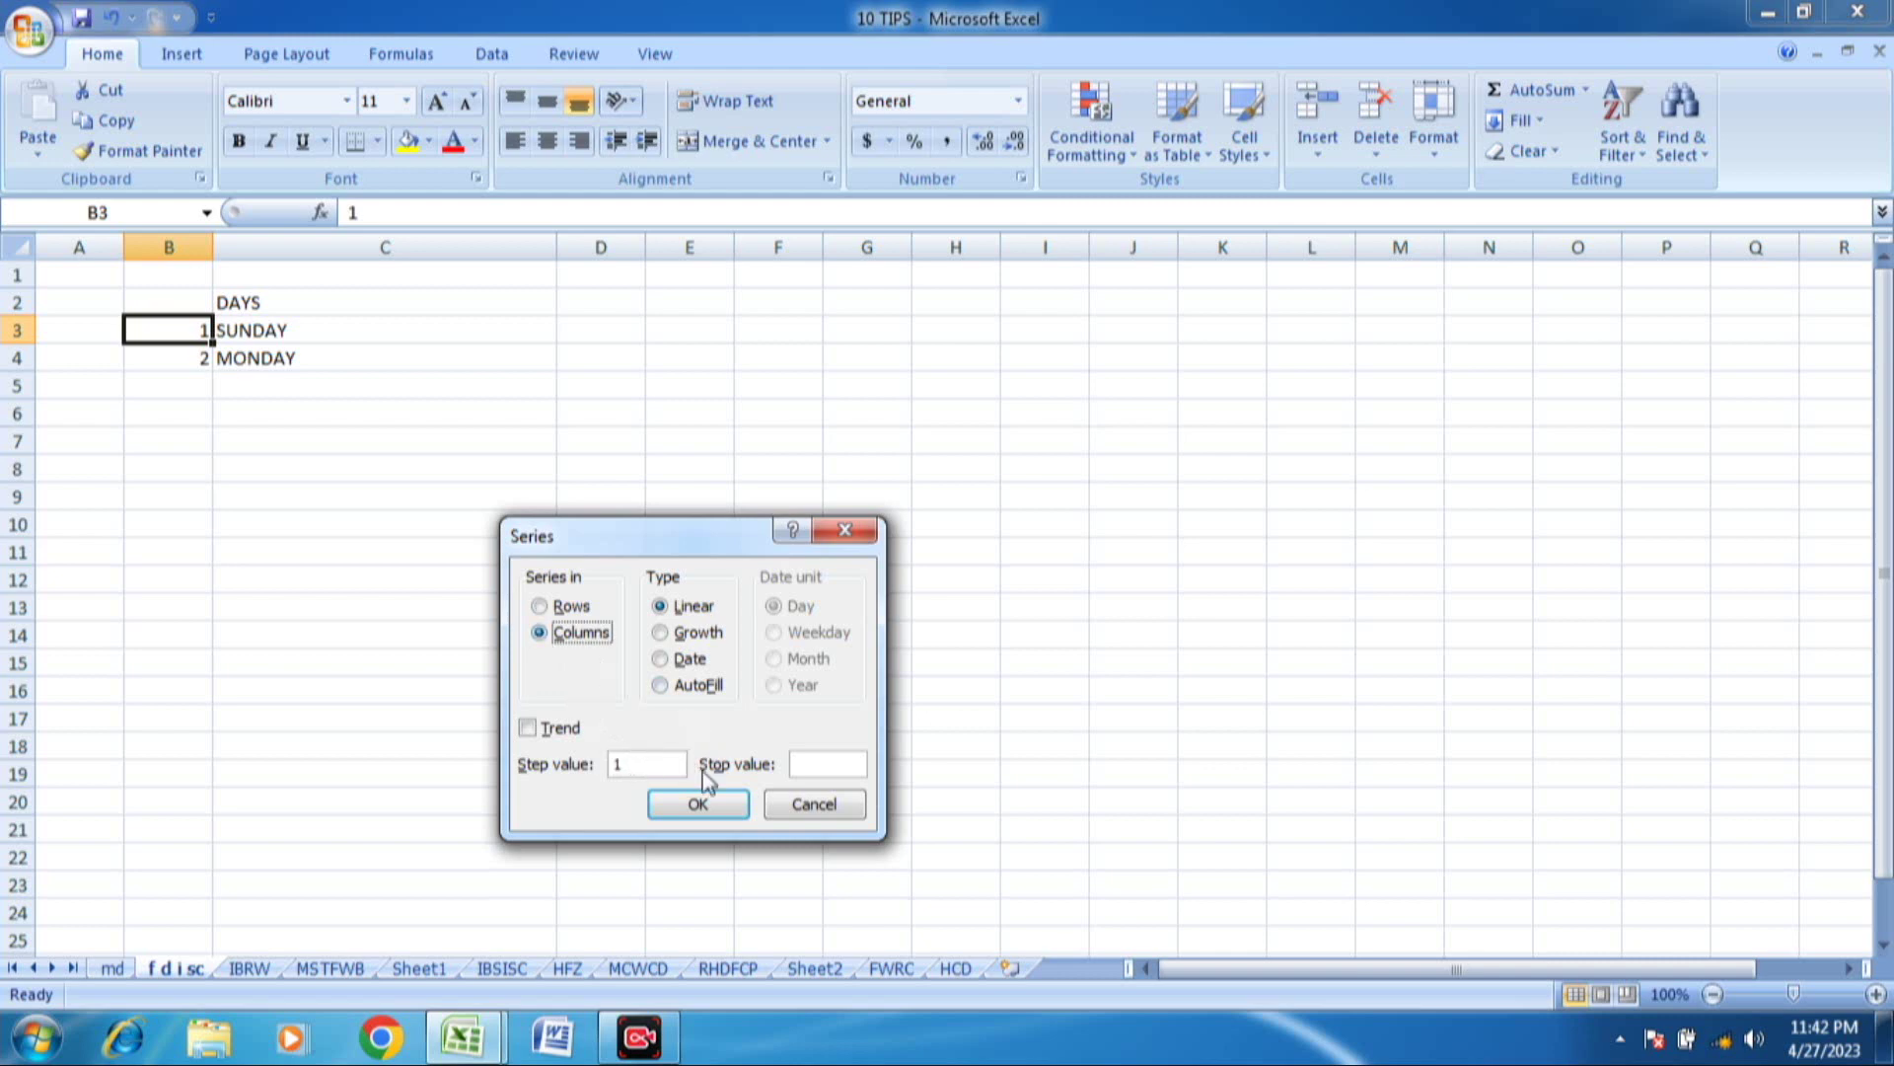
pyautogui.click(798, 766)
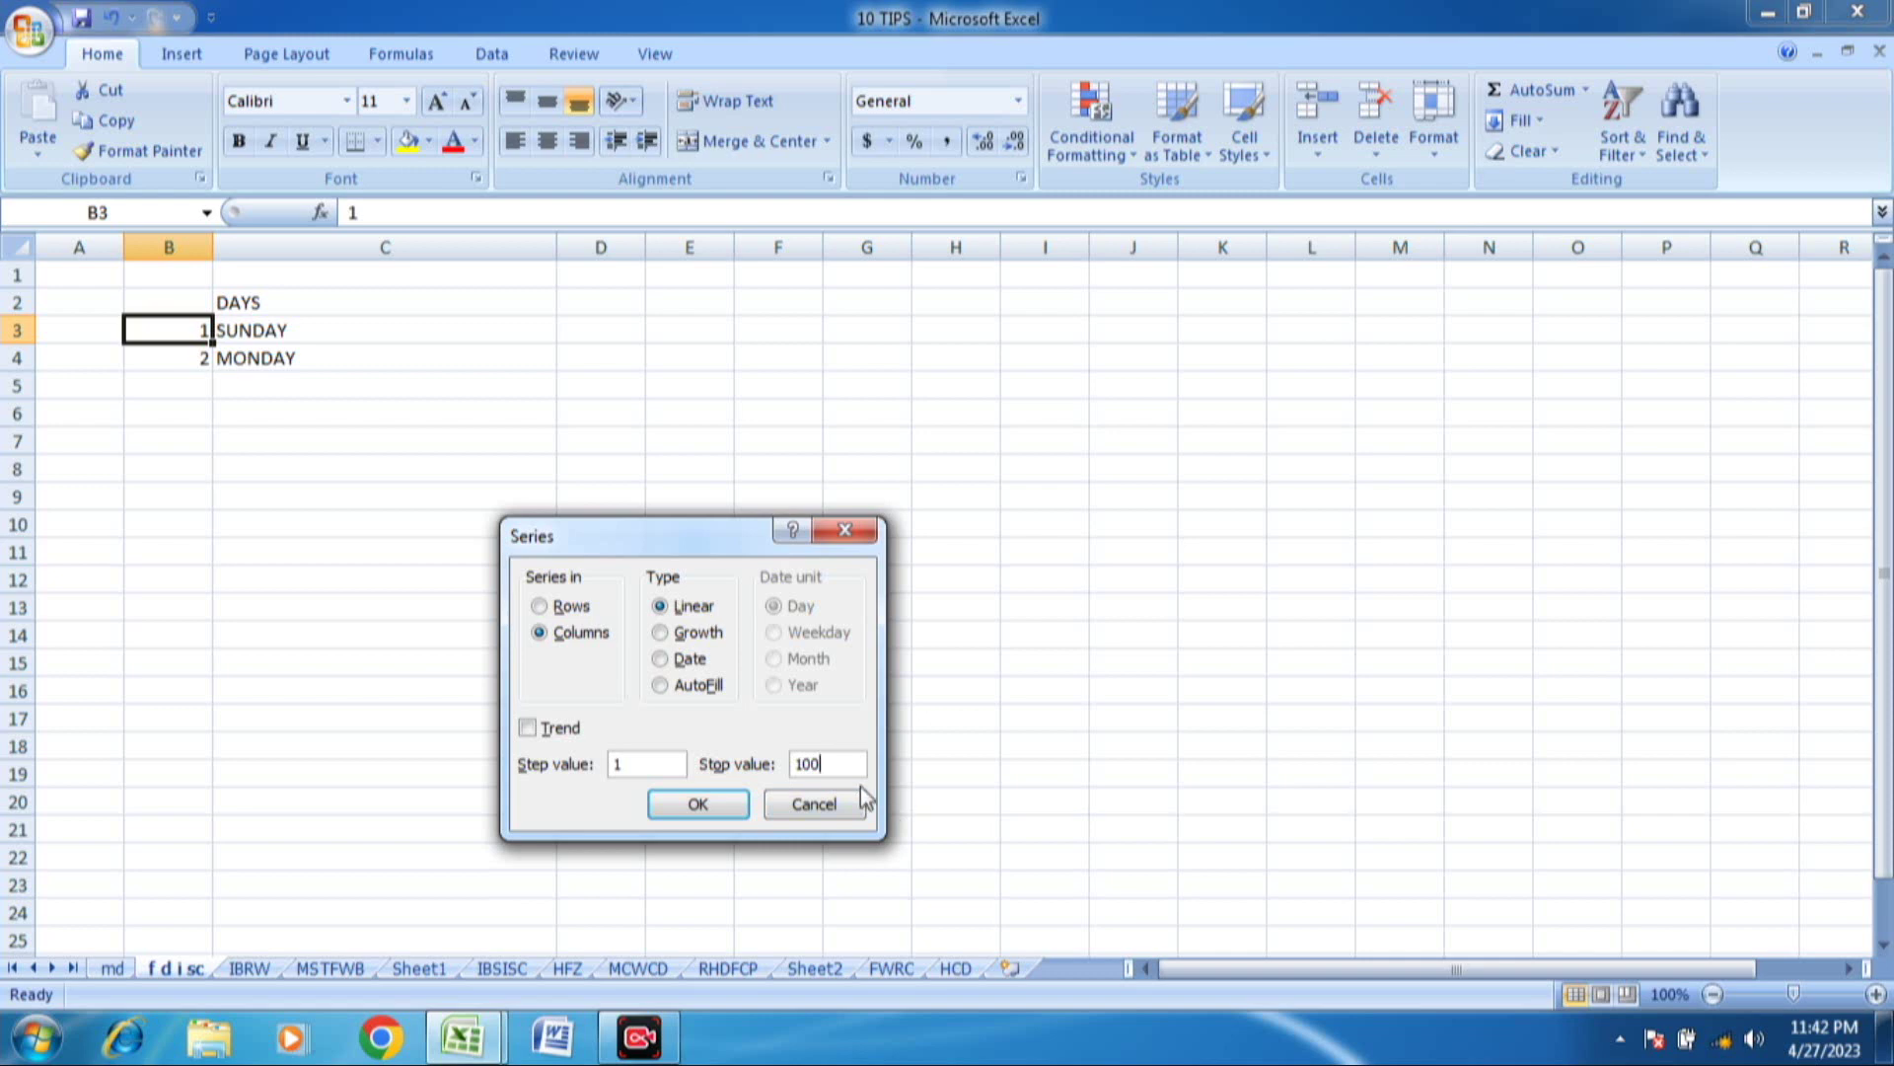
pyautogui.click(699, 805)
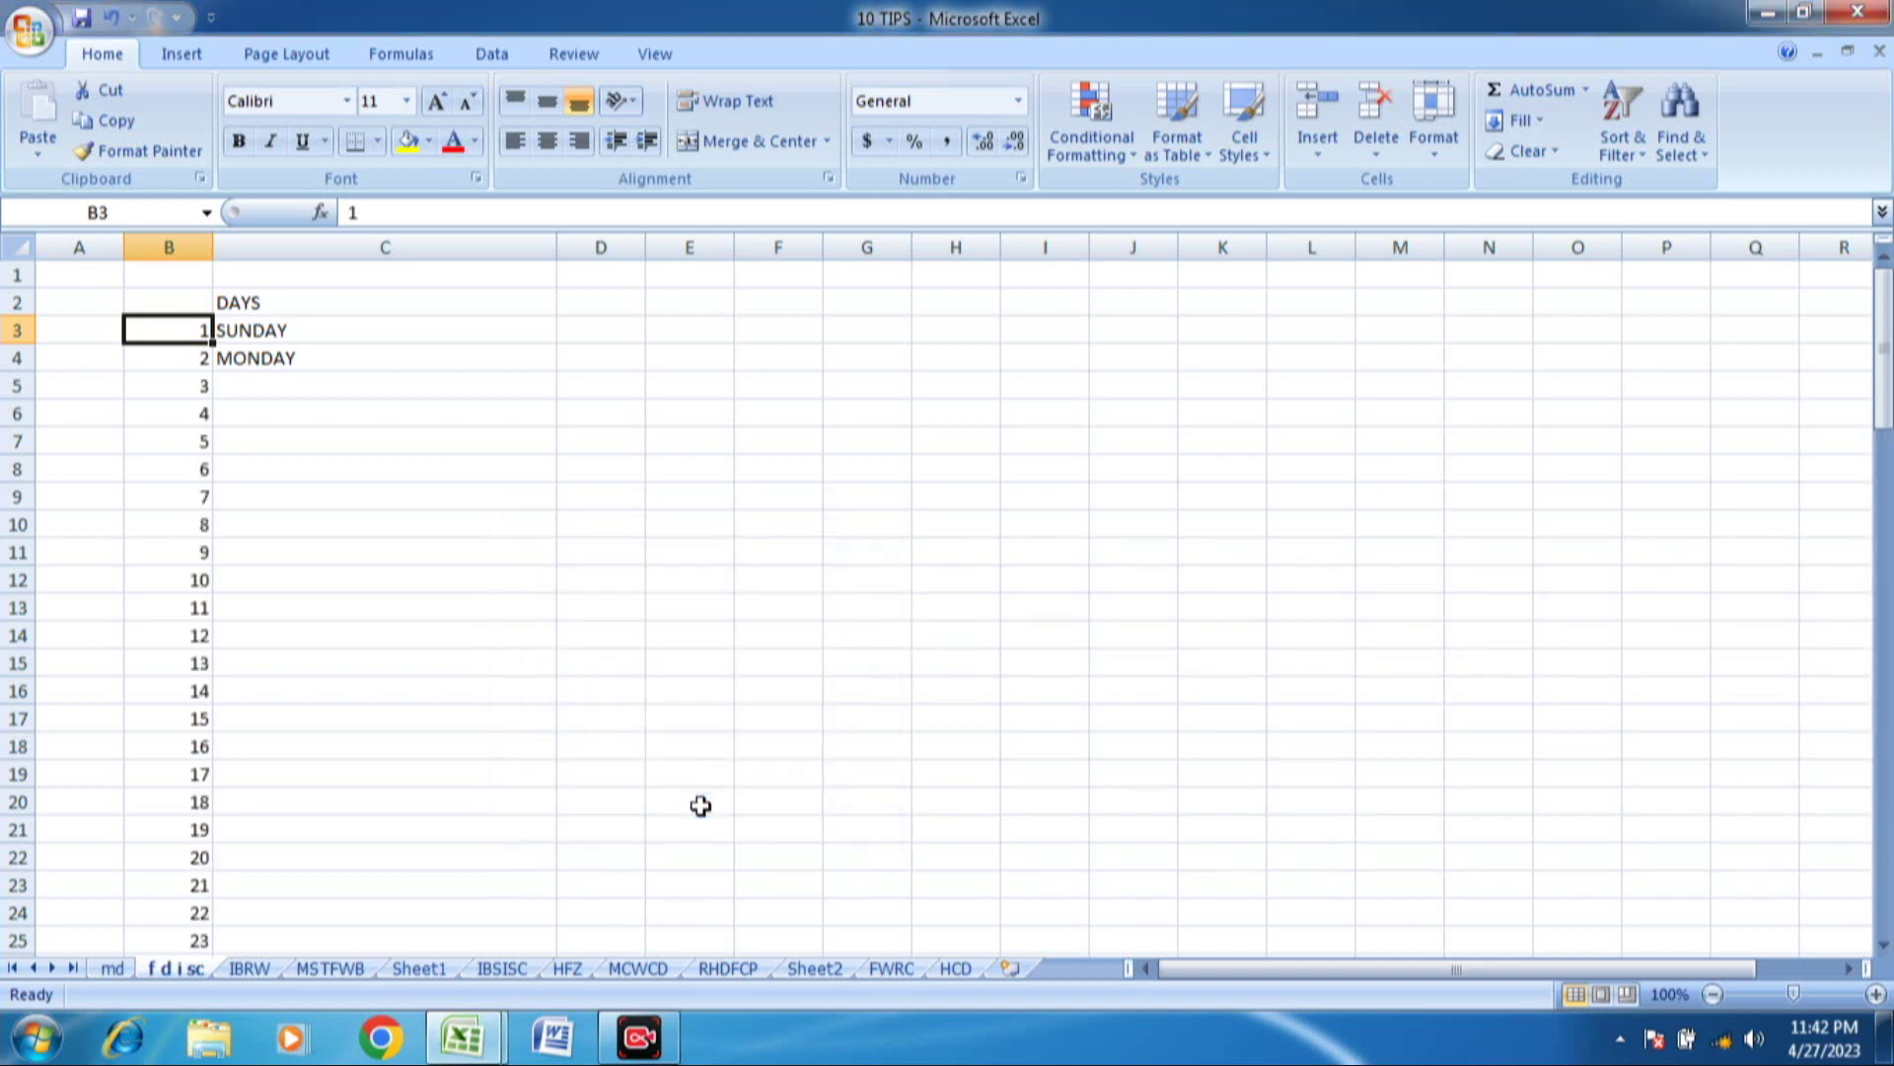
# - Extend the SUNDAY and MONDAY entries in C3:C4 down column C alongside all the numbered rows
pyautogui.click(241, 500)
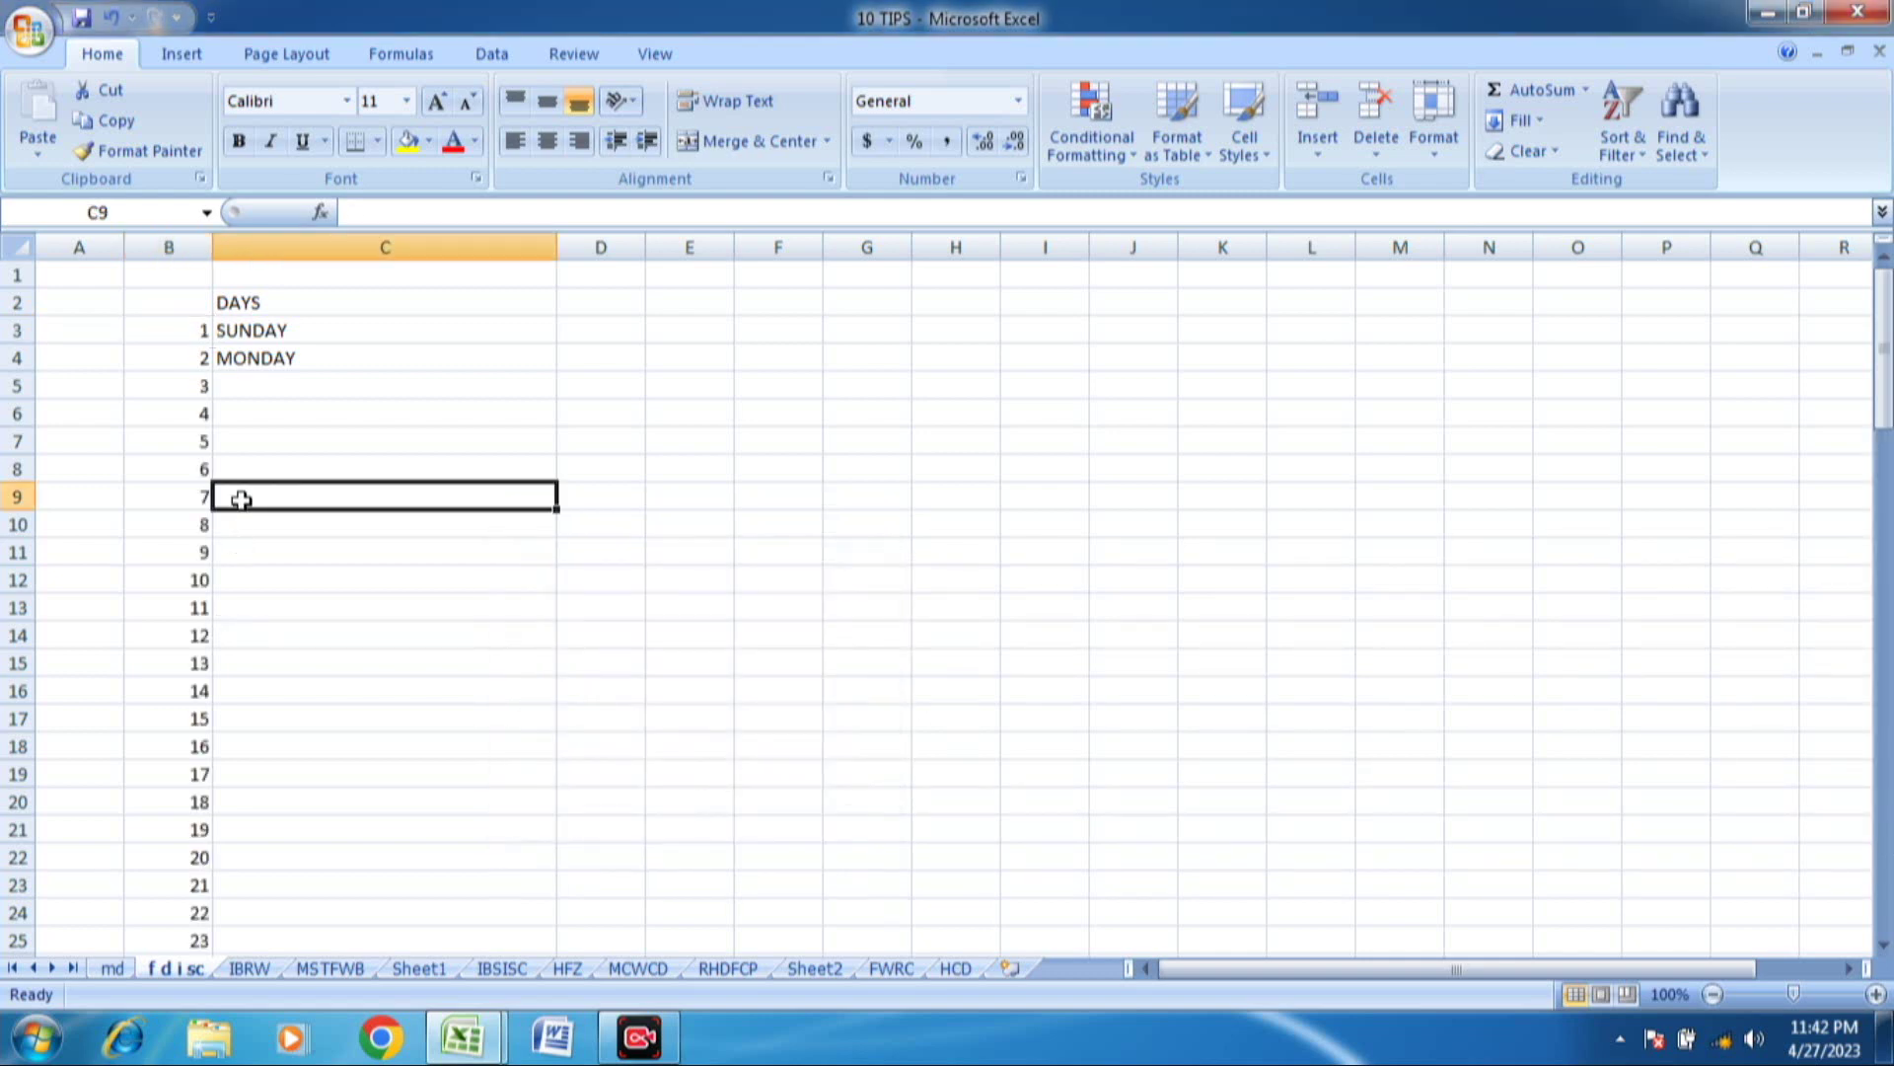
pyautogui.click(199, 339)
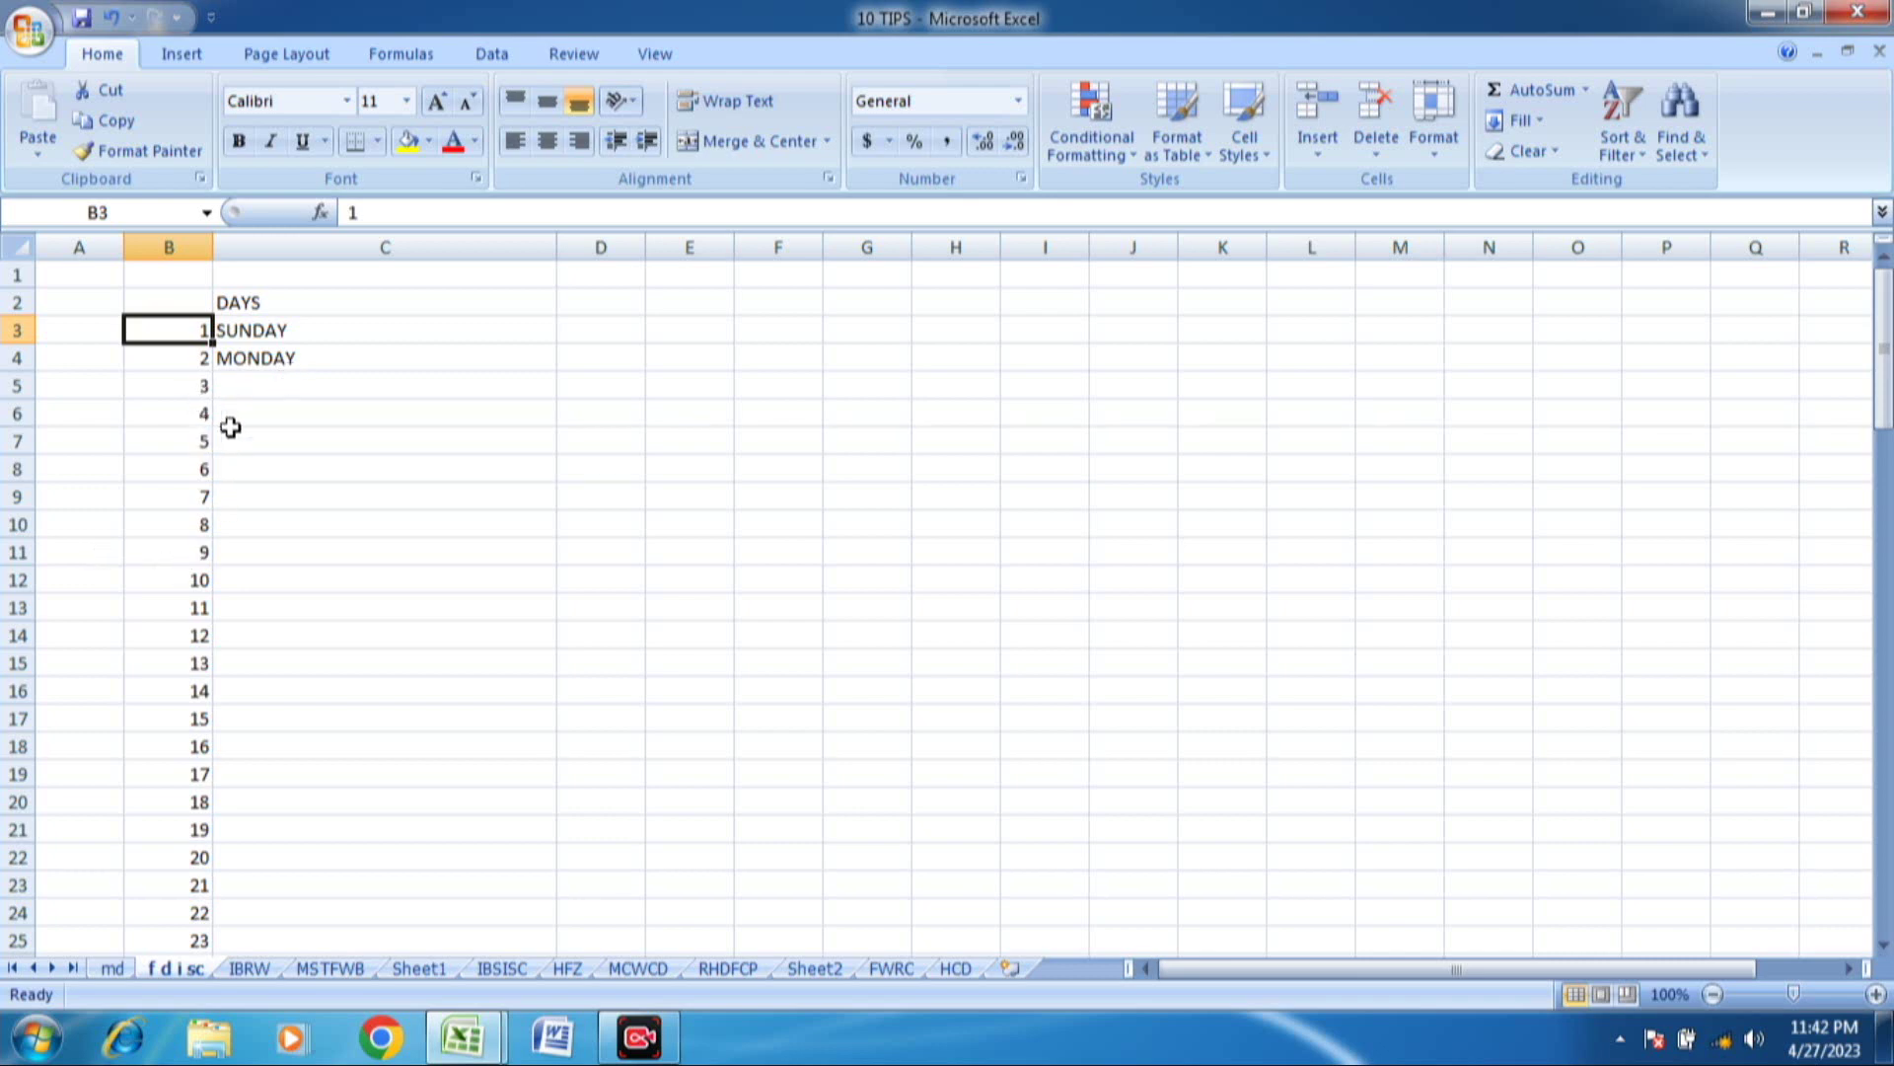
pyautogui.click(306, 331)
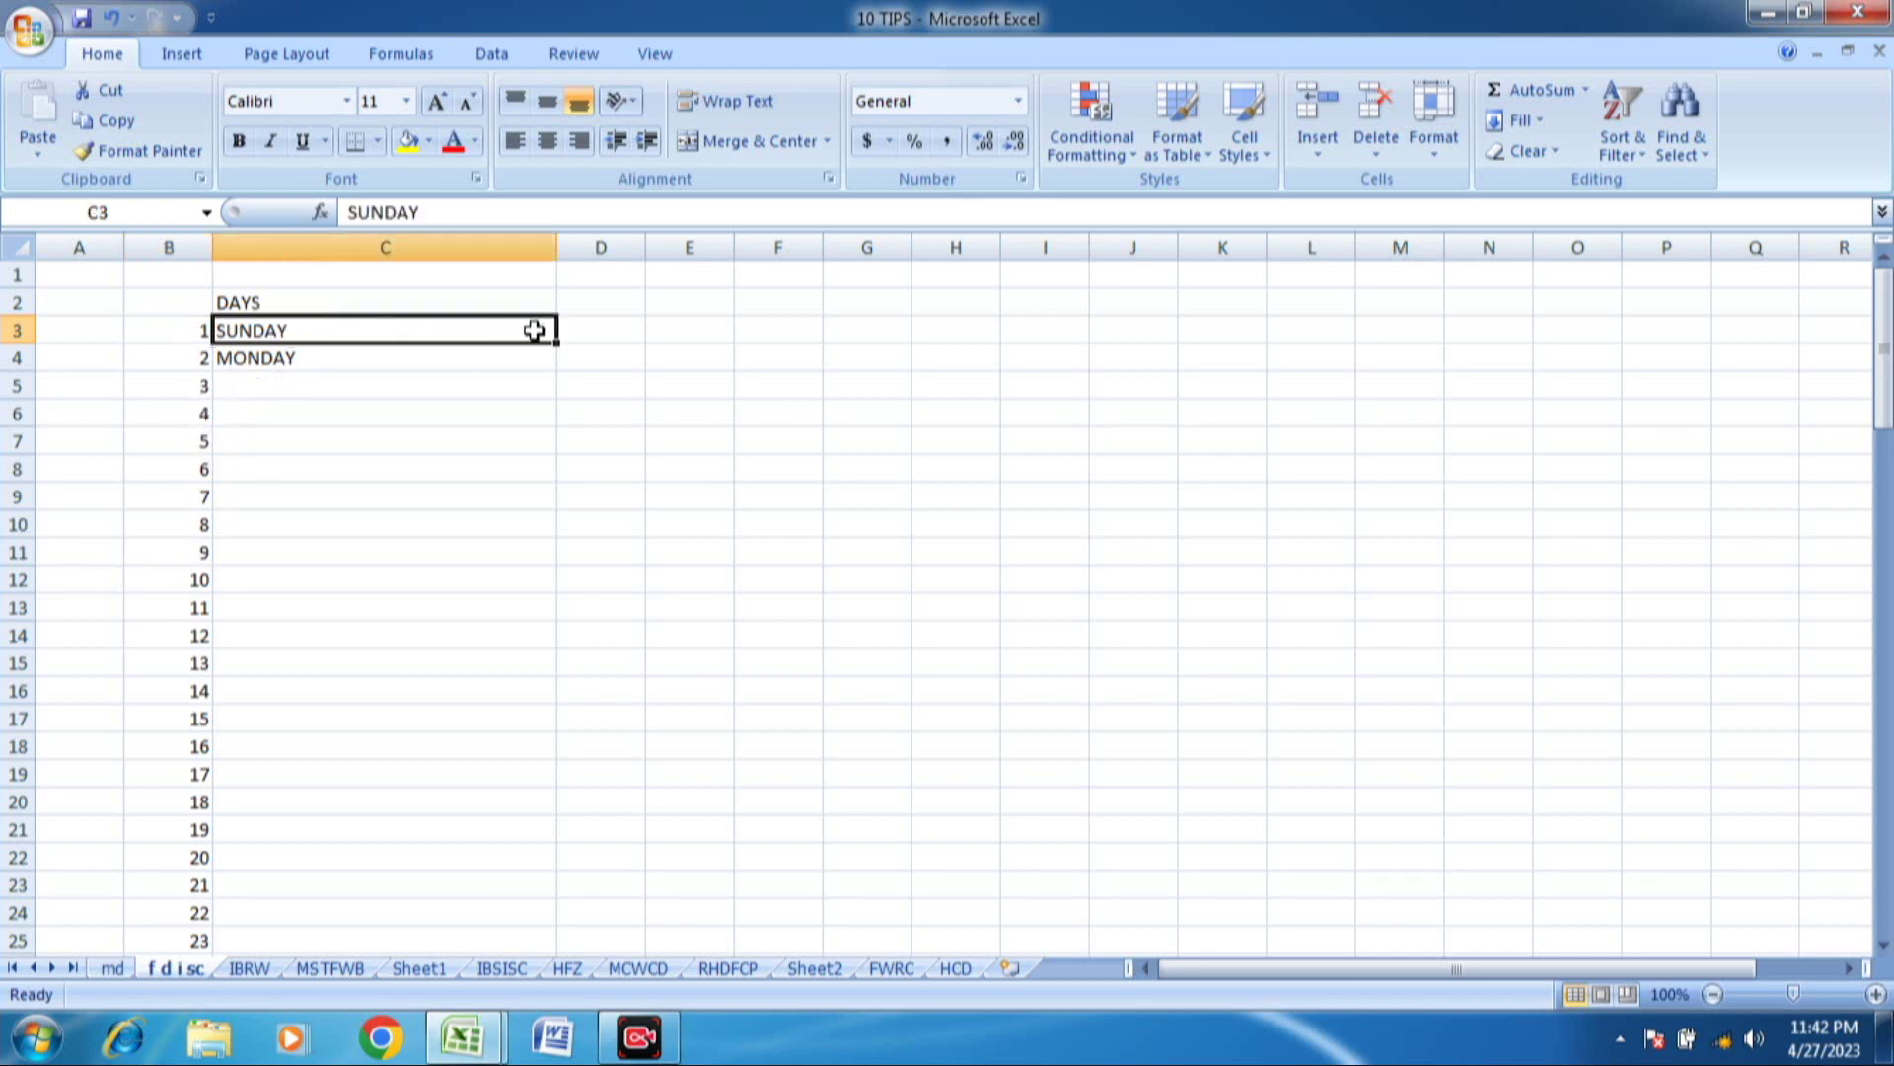
pyautogui.moveTo(534, 330); pyautogui.dragTo(532, 352)
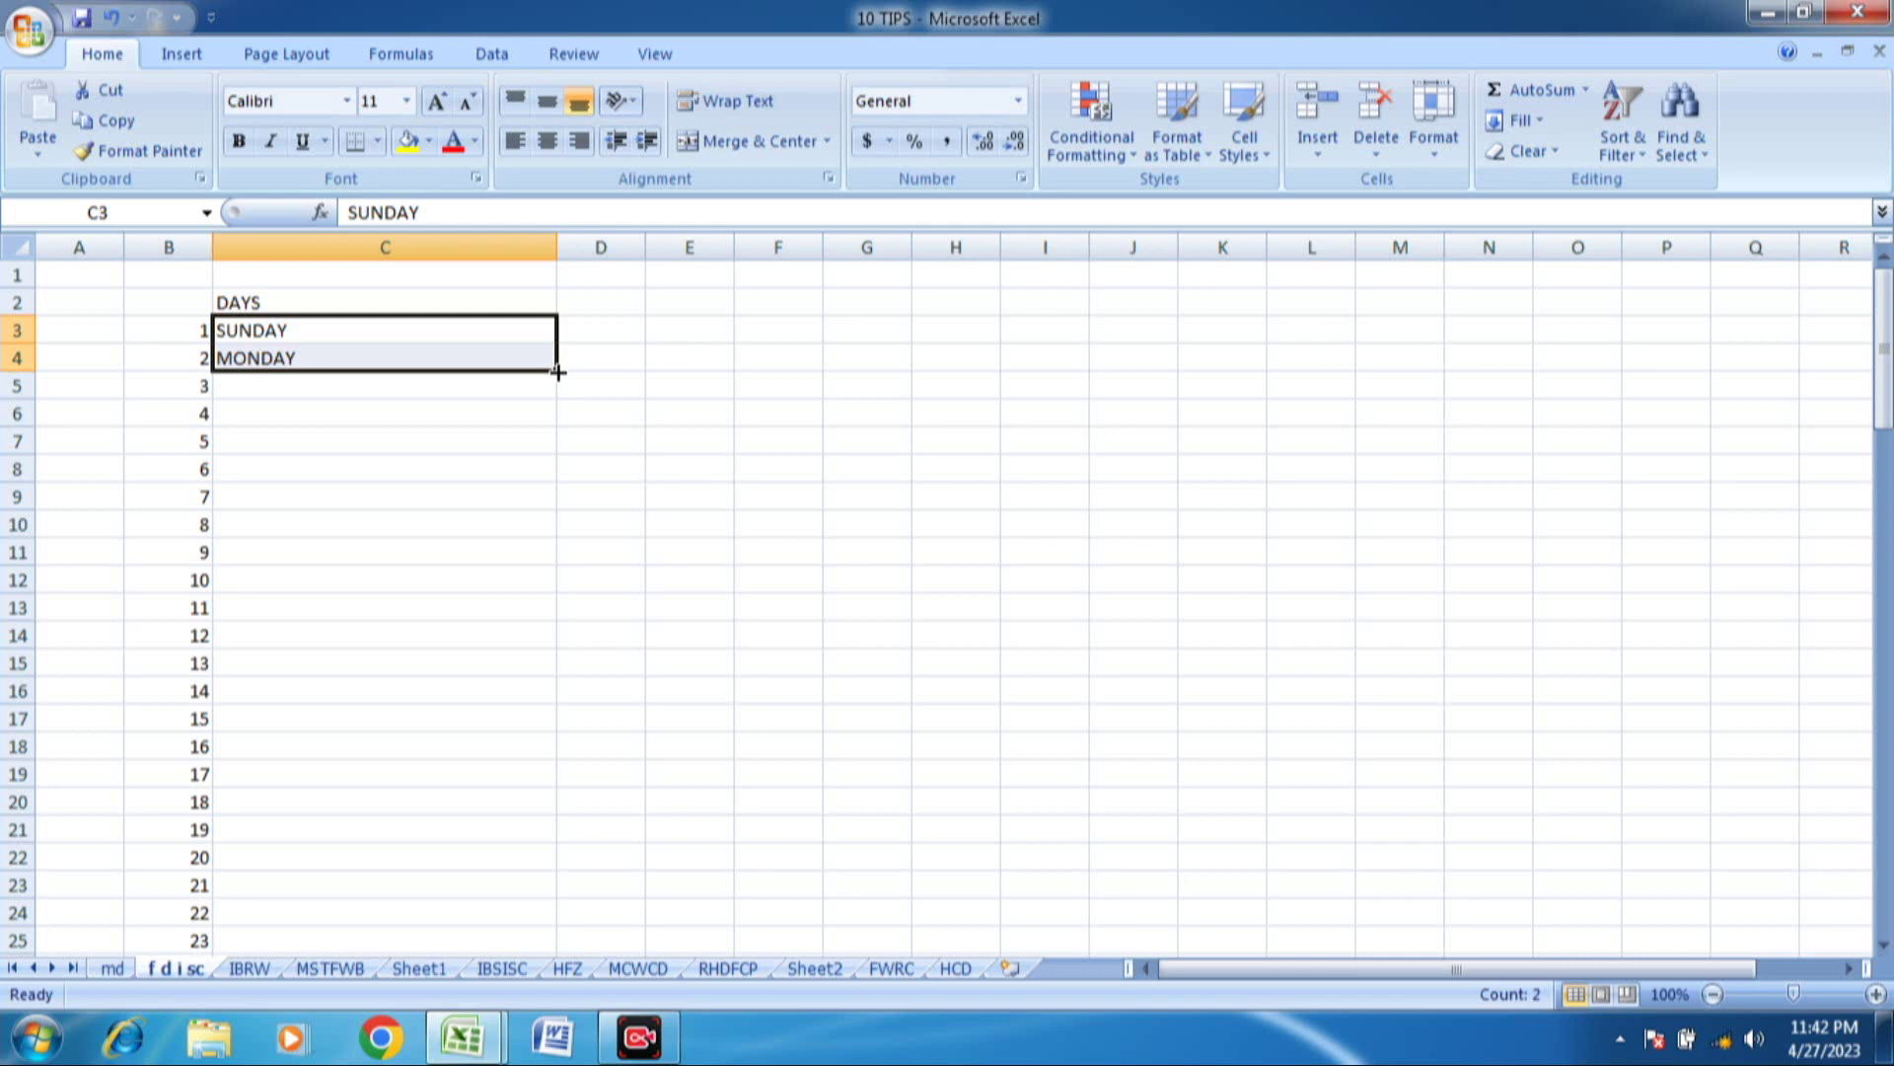
pyautogui.doubleClick(558, 372)
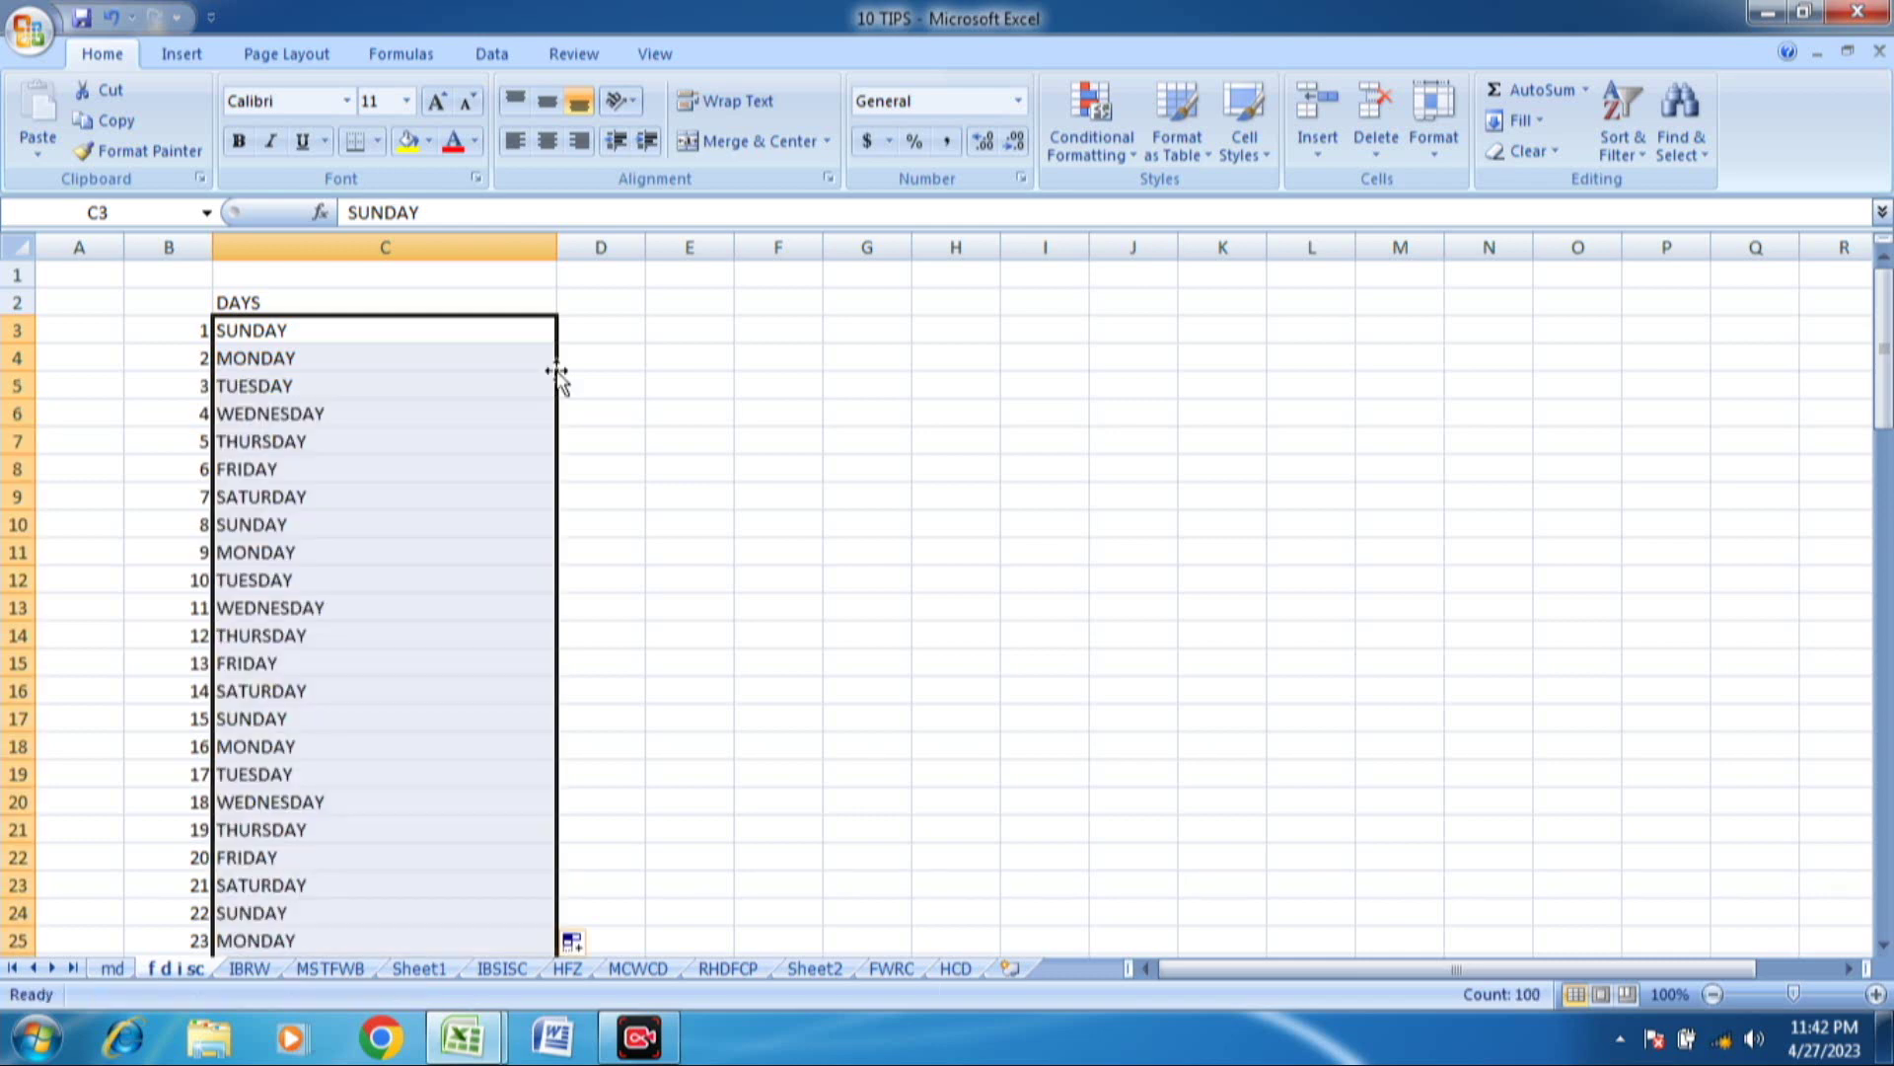
pyautogui.click(273, 339)
pyautogui.click(277, 382)
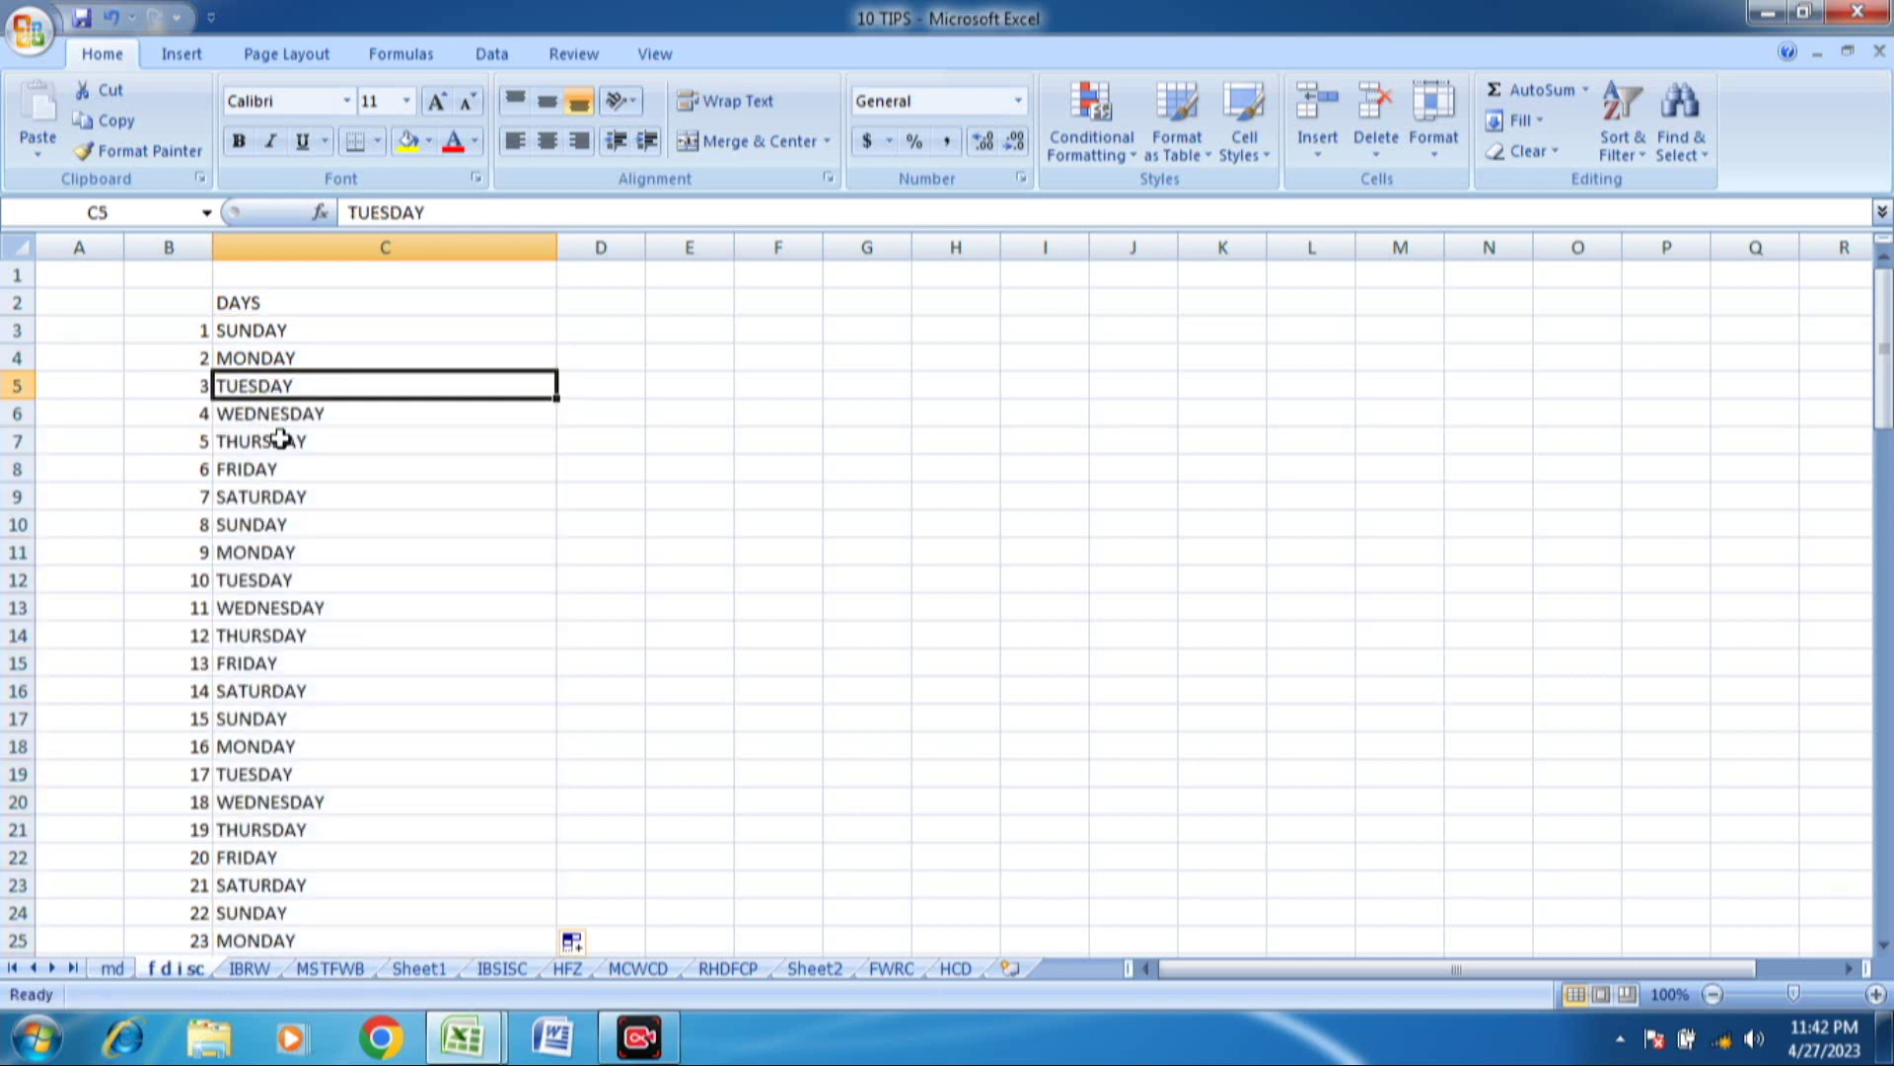
pyautogui.click(278, 440)
pyautogui.click(282, 496)
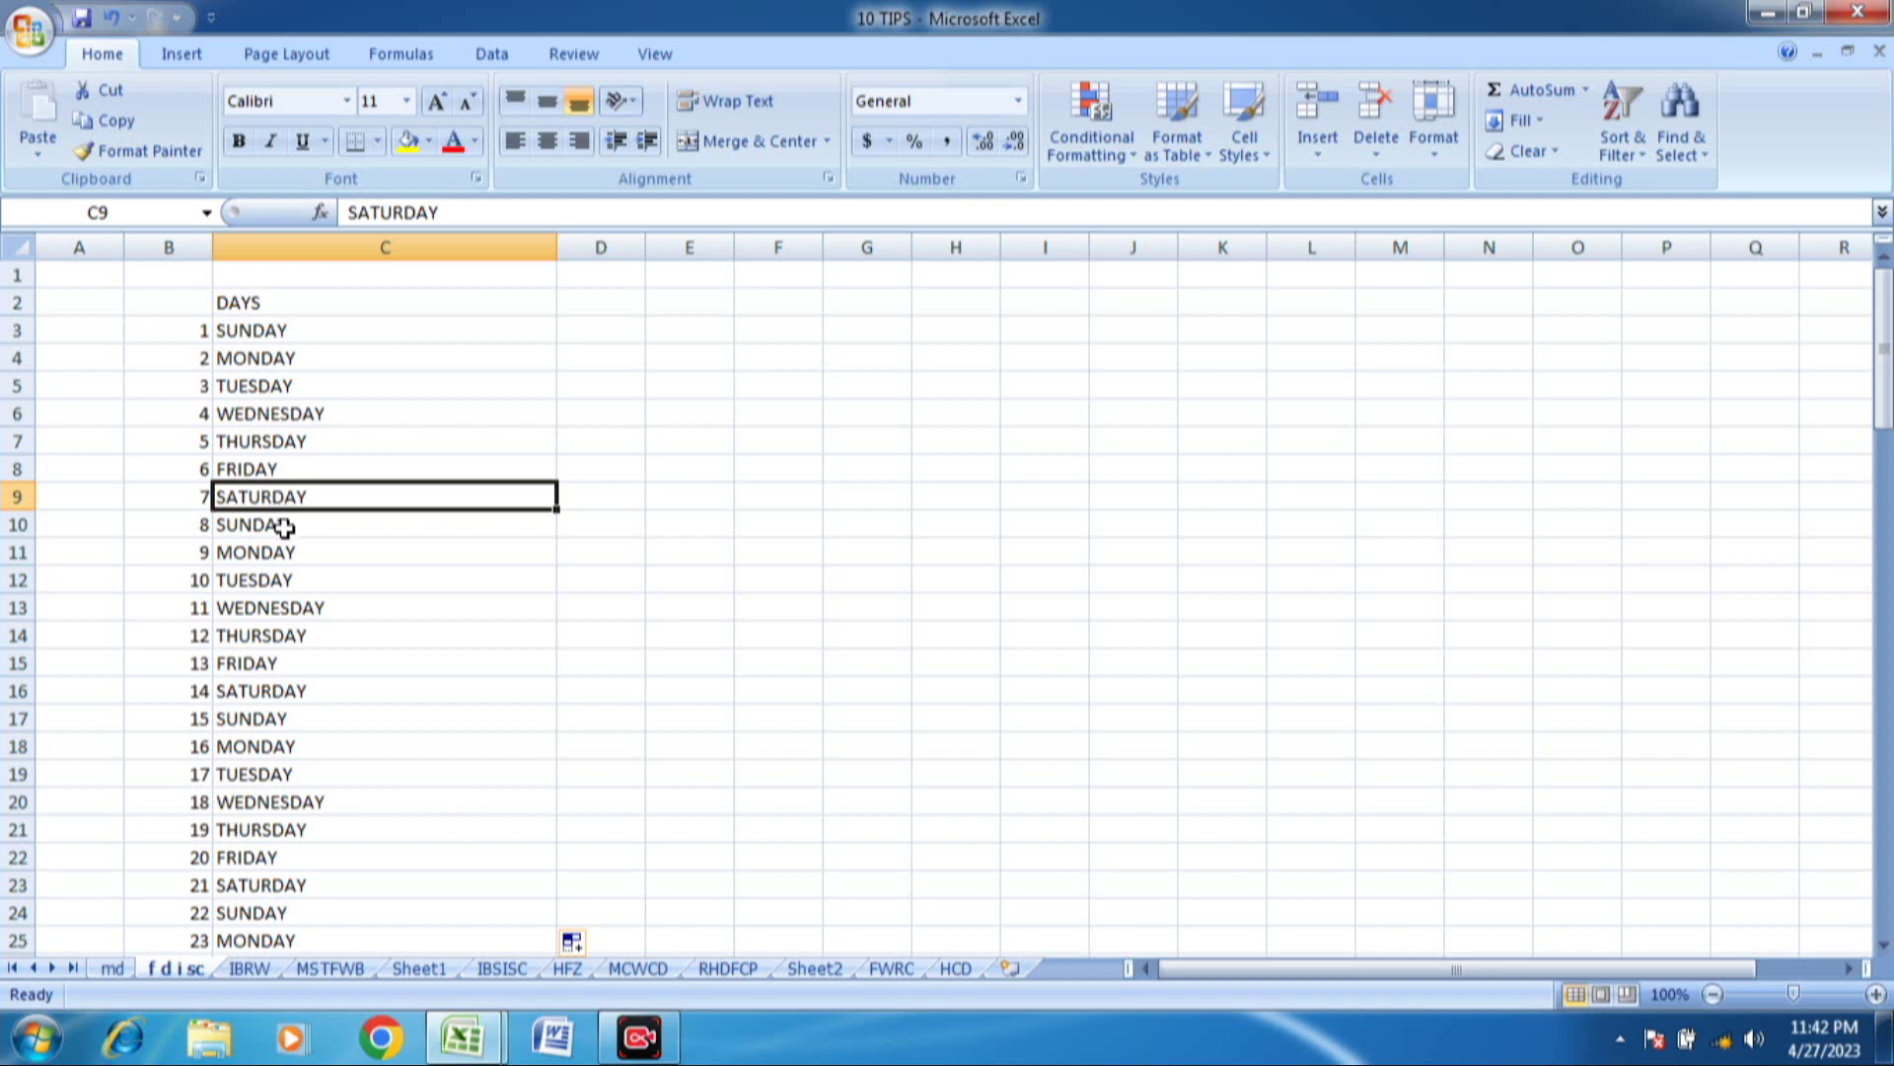
pyautogui.click(284, 526)
pyautogui.click(310, 355)
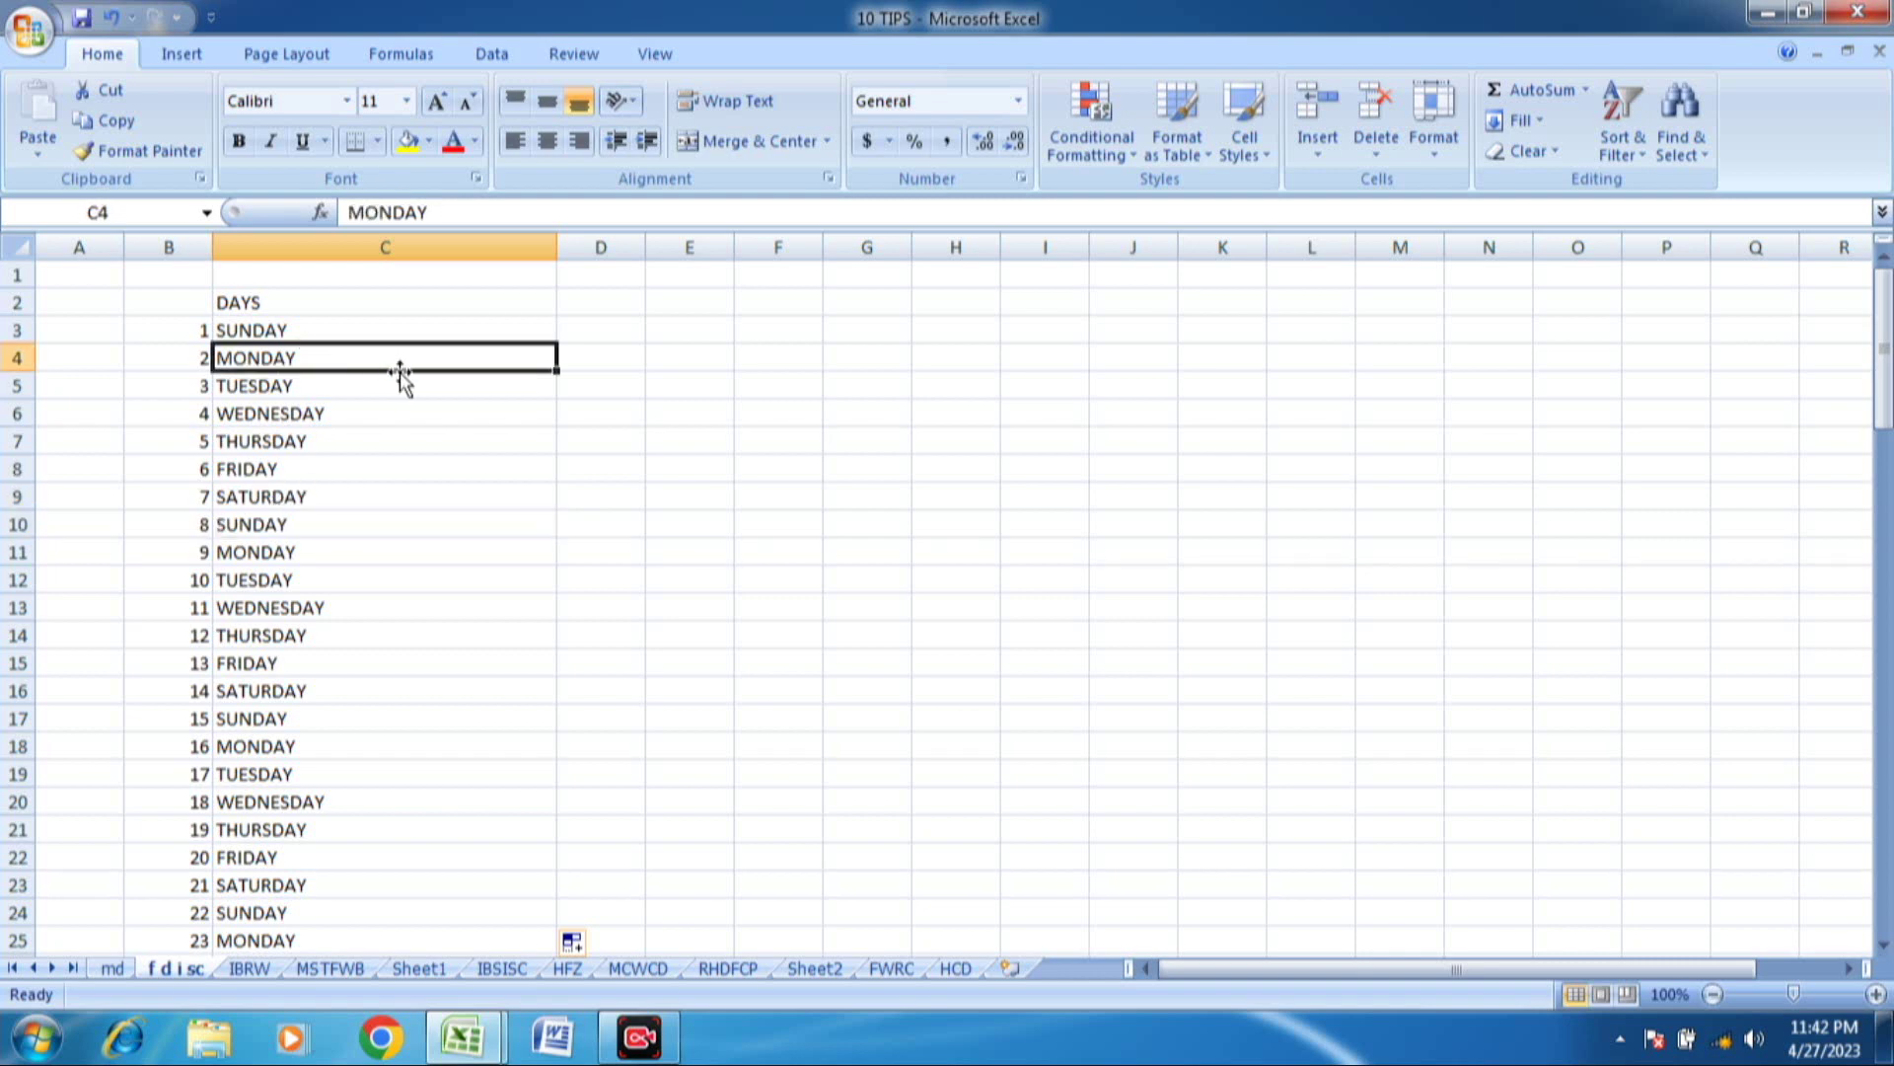
# - Delete column B containing the serial numbers so that only the days list remains
pyautogui.click(184, 330)
pyautogui.click(180, 245)
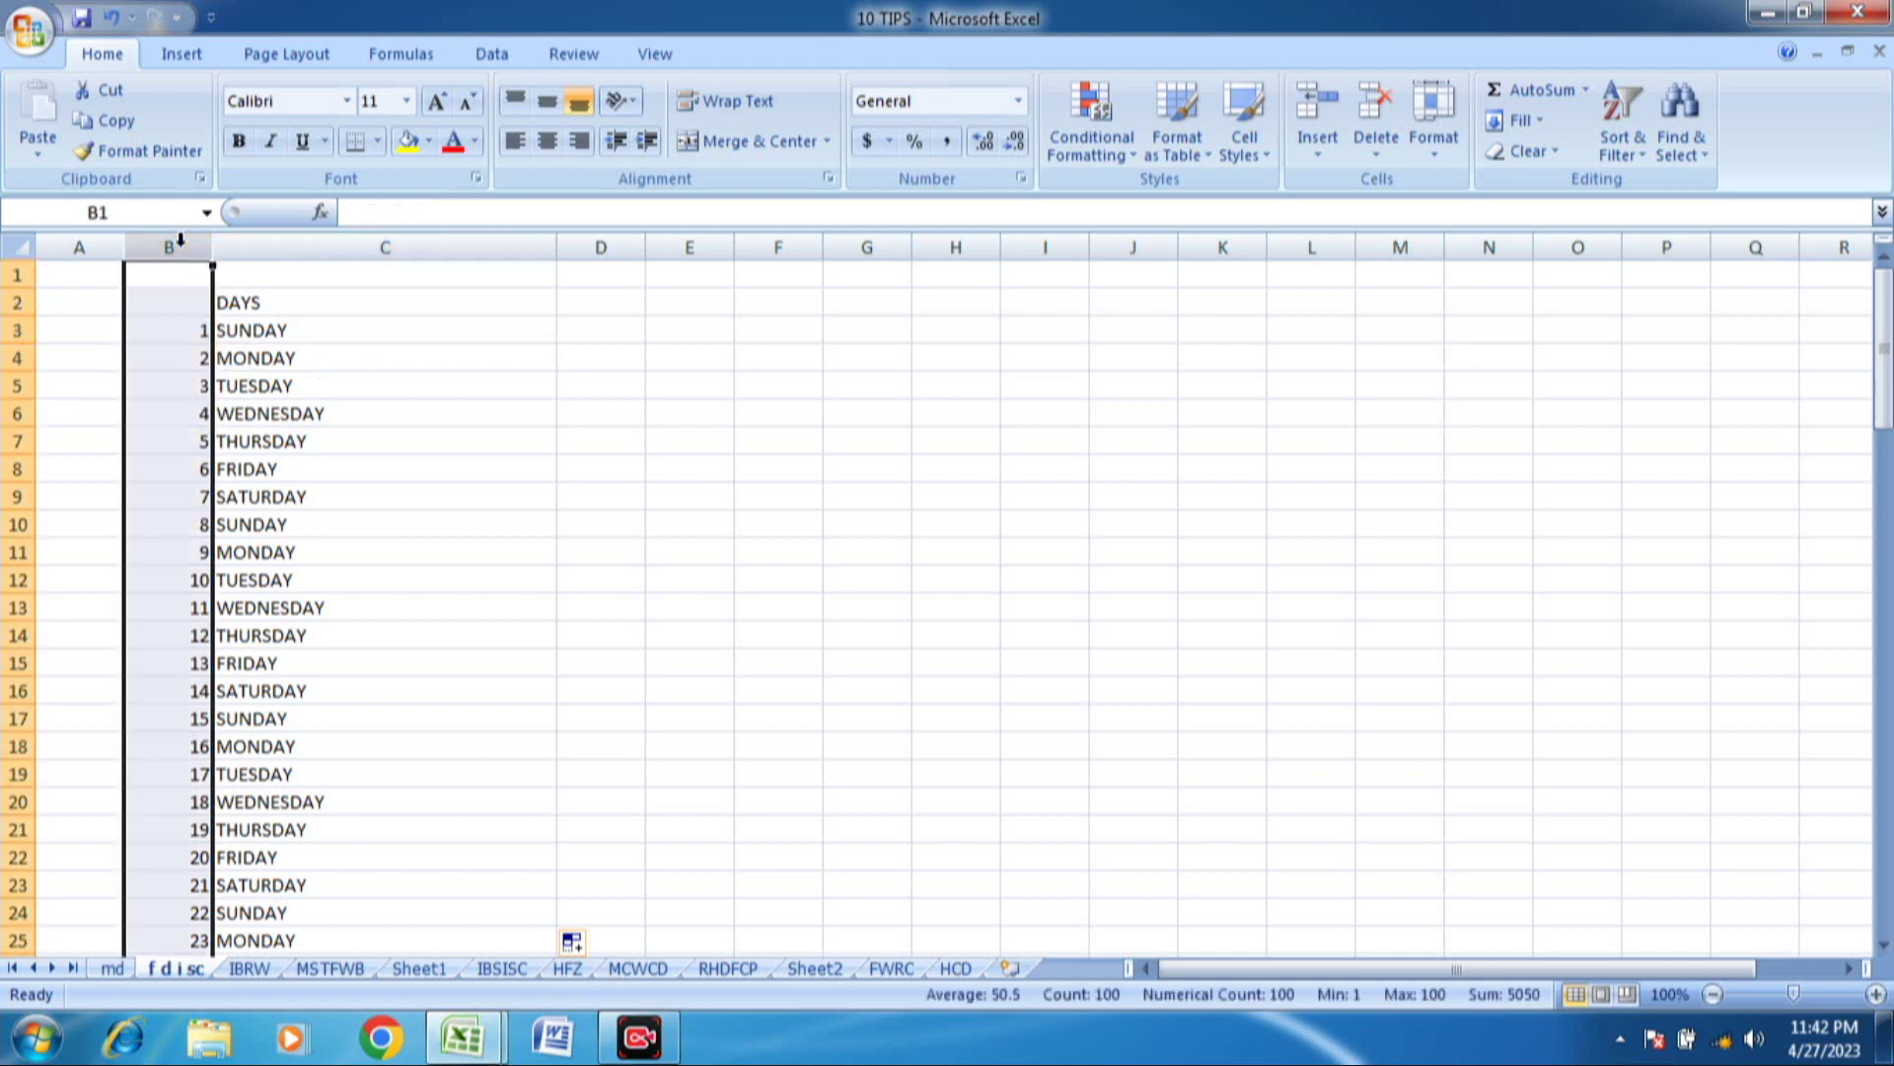
pyautogui.rightClick(180, 243)
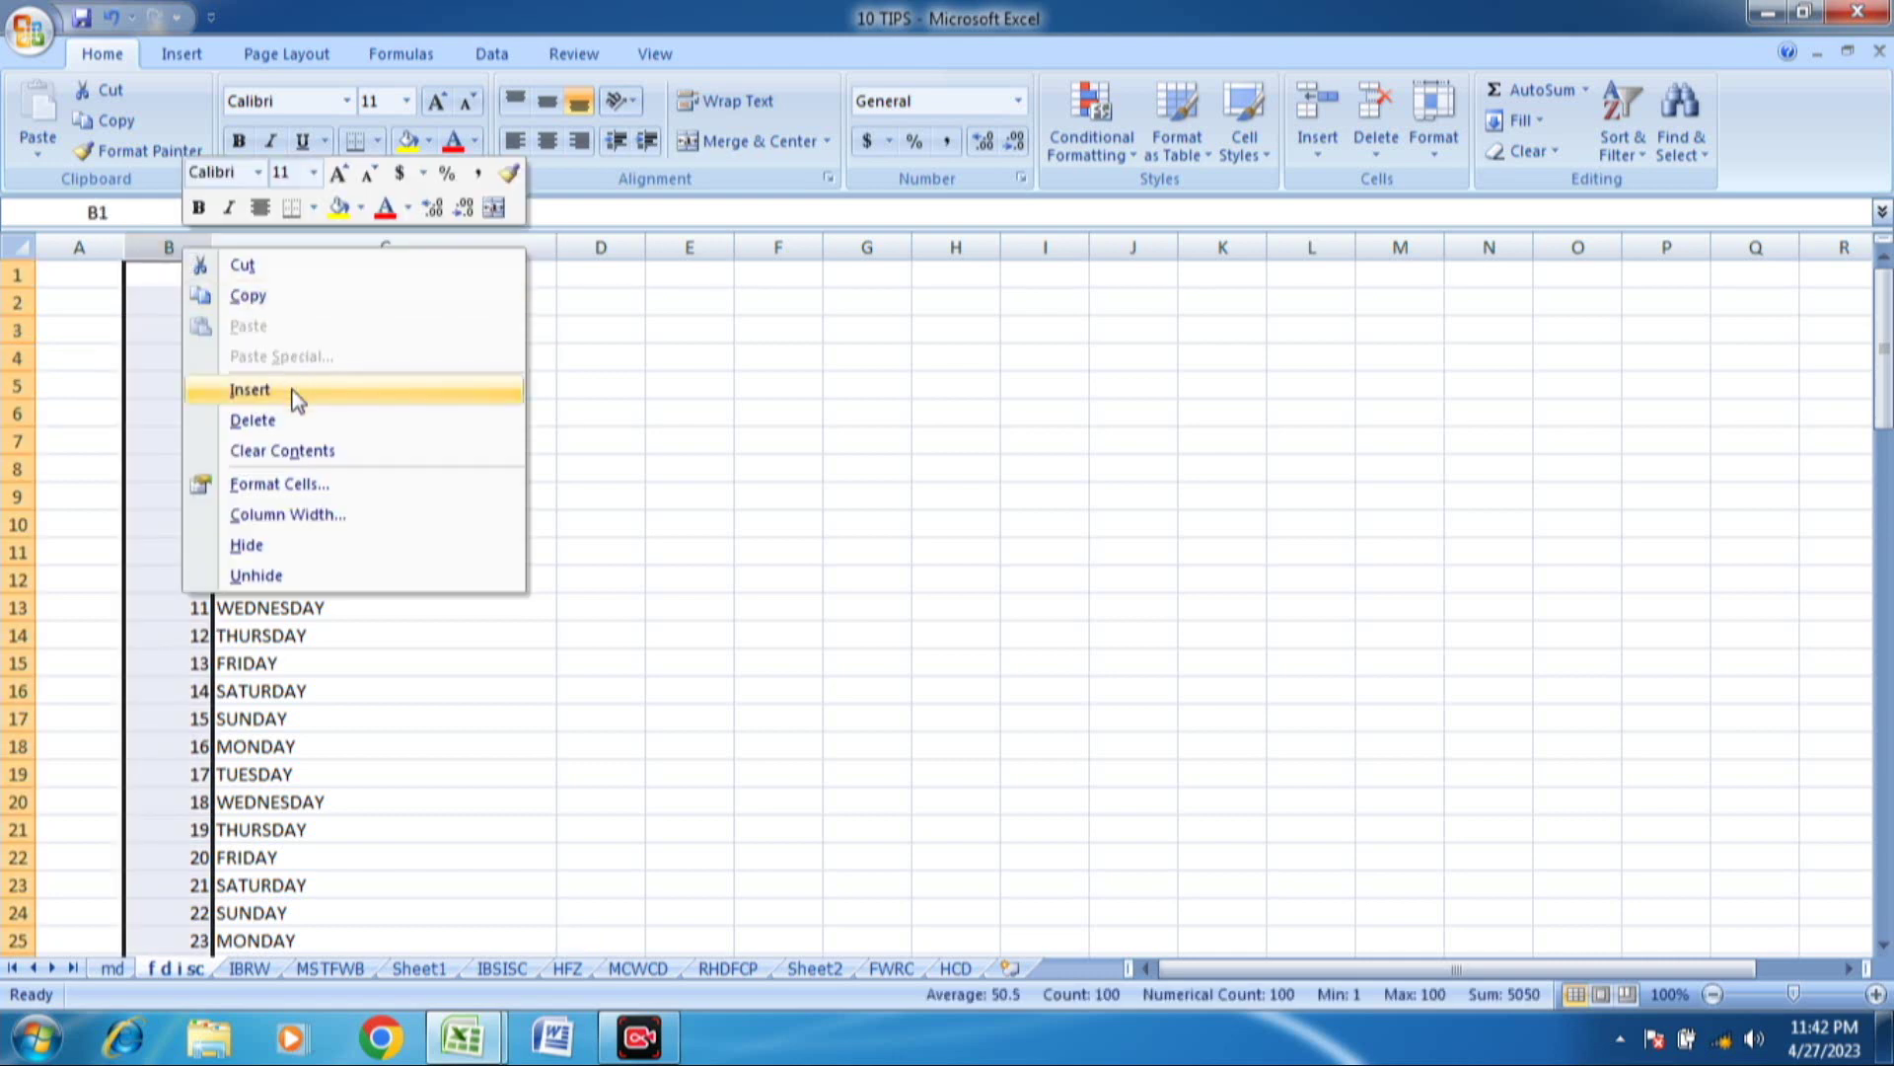
pyautogui.click(293, 422)
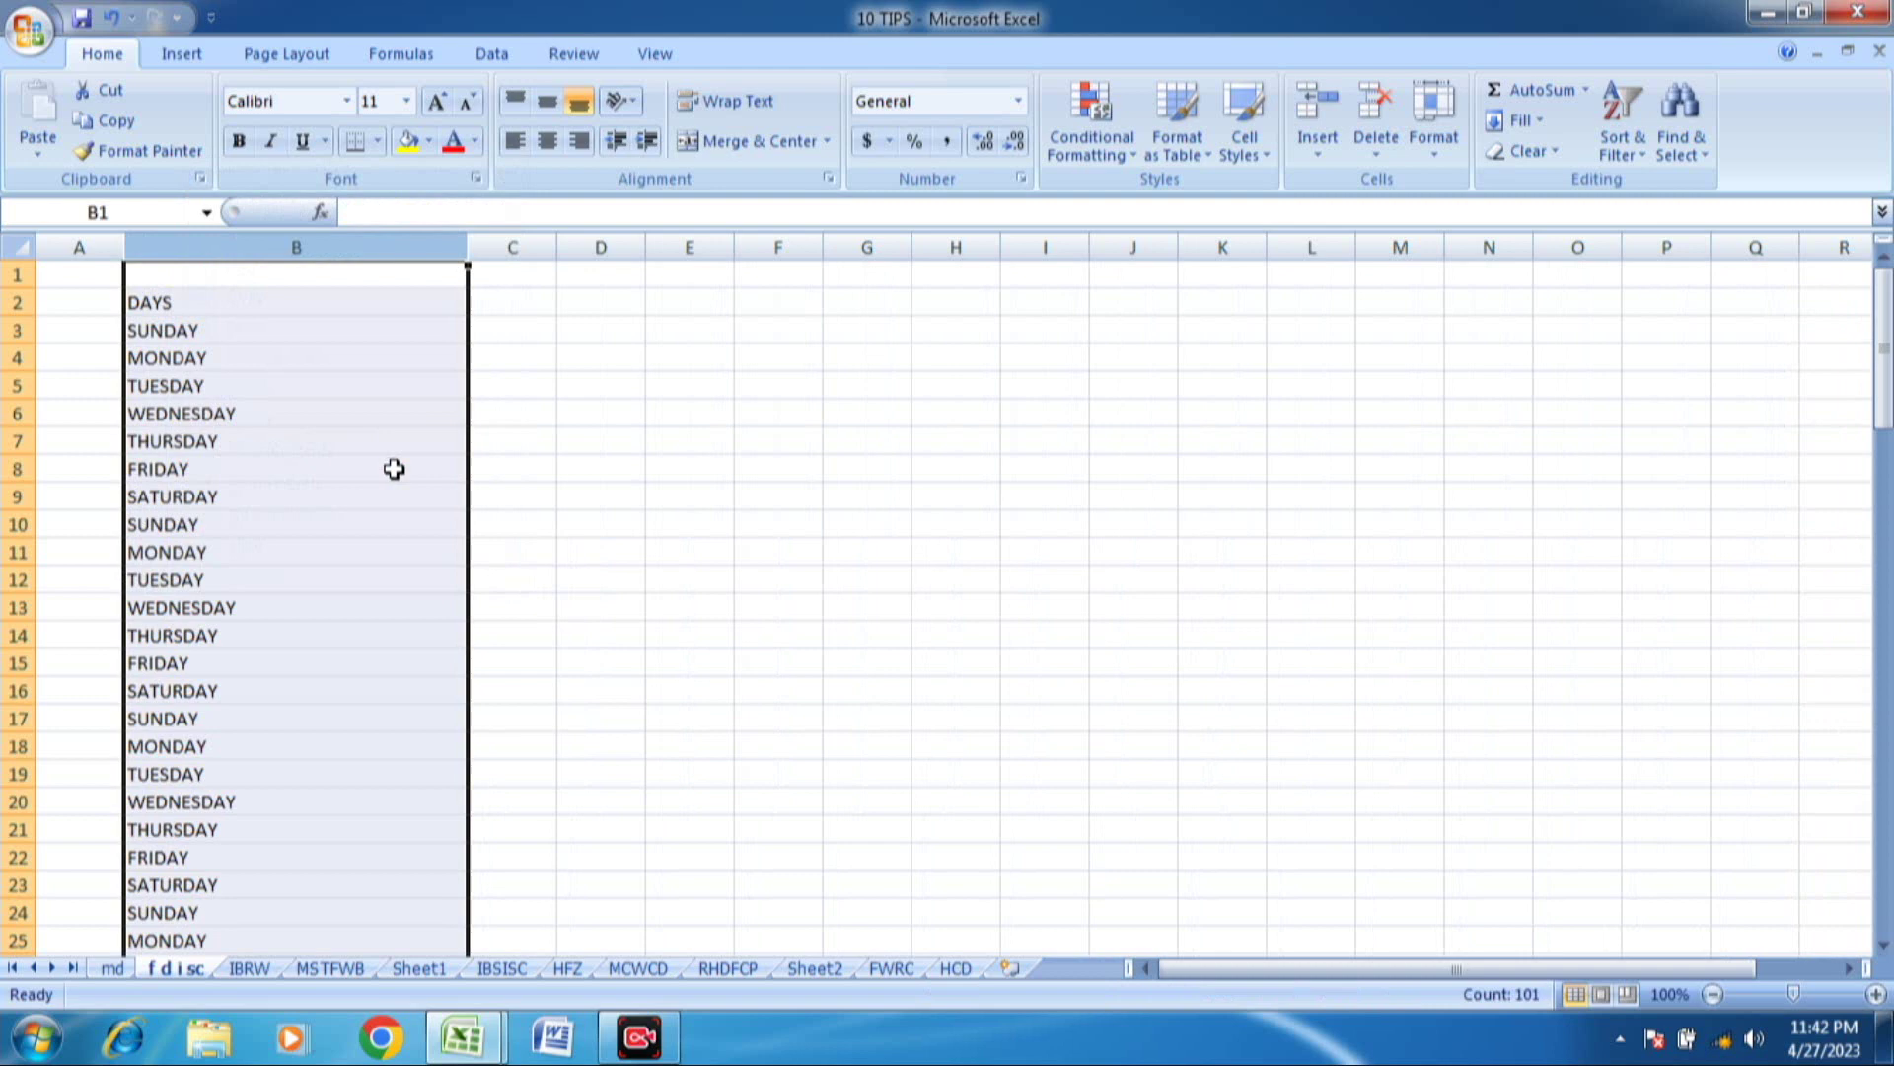
pyautogui.click(331, 444)
pyautogui.click(218, 719)
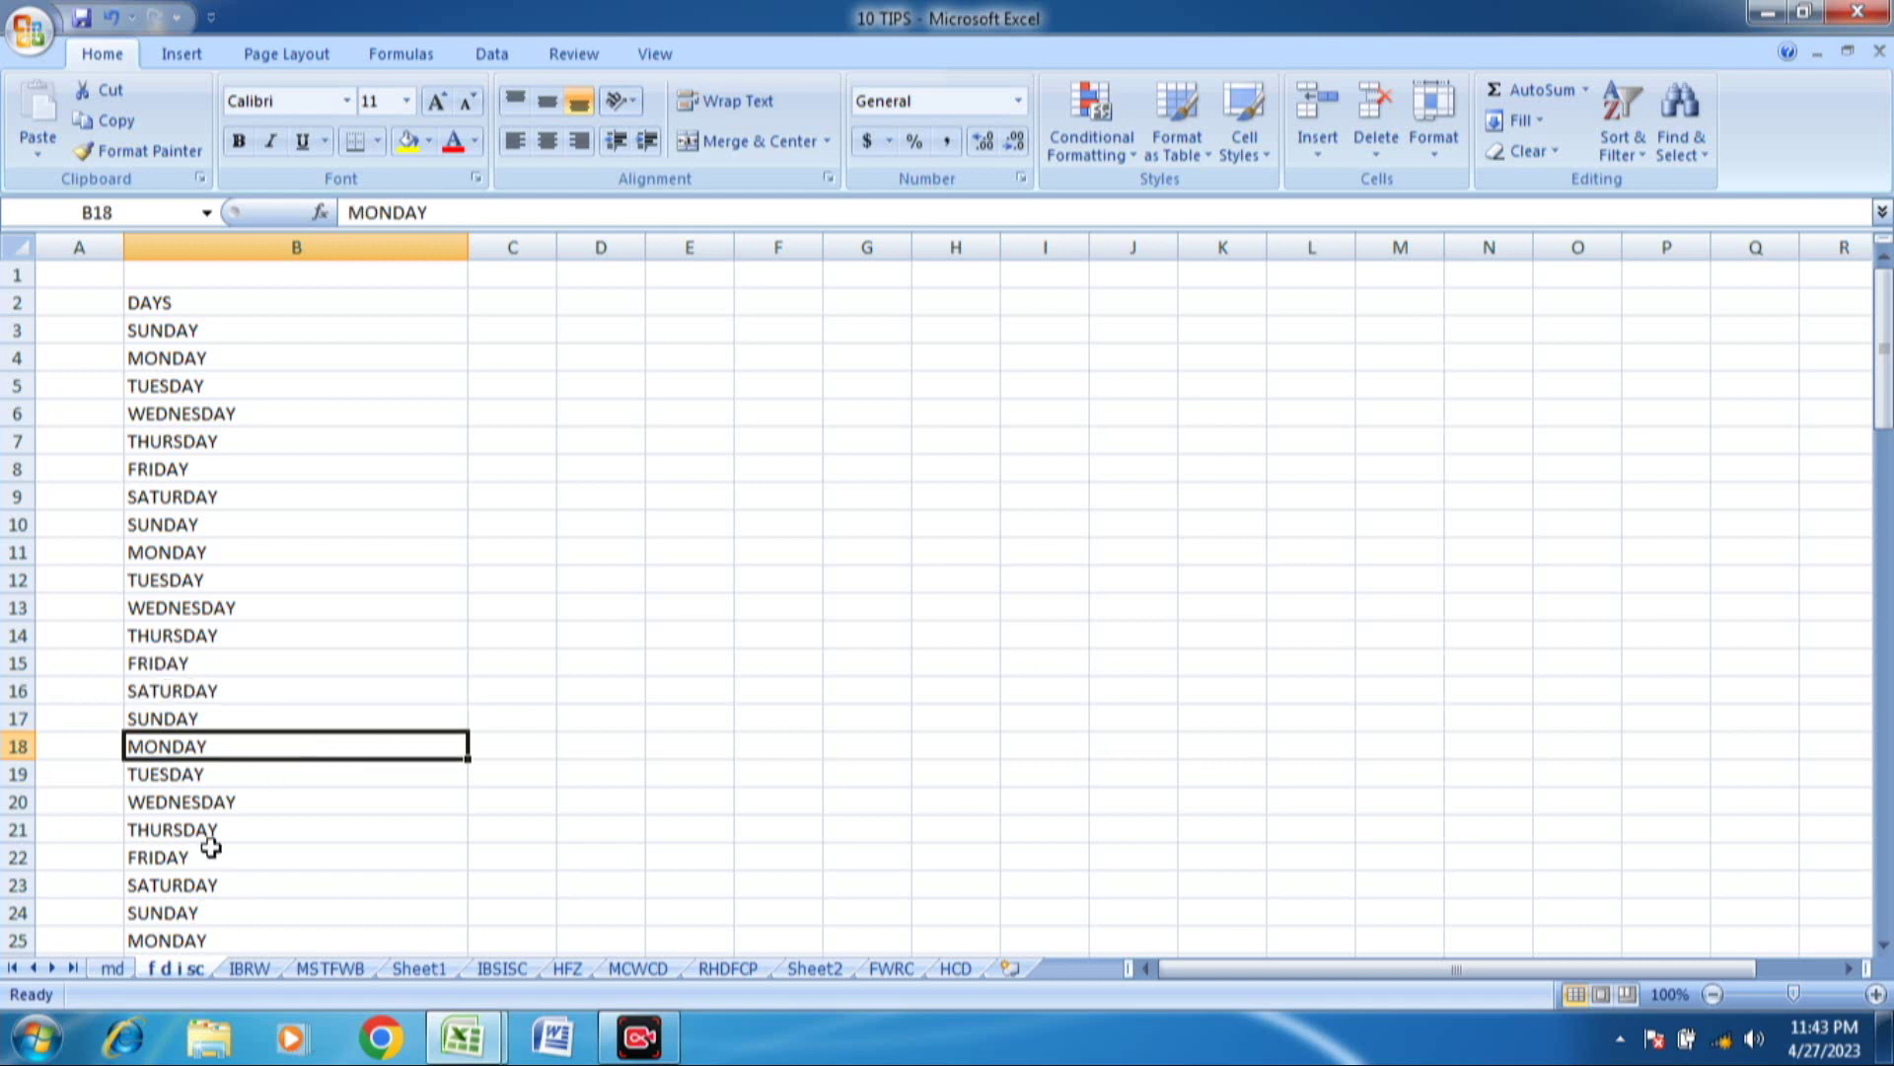
# - Switch to the IBRW worksheet containing the subject marks table
pyautogui.click(265, 975)
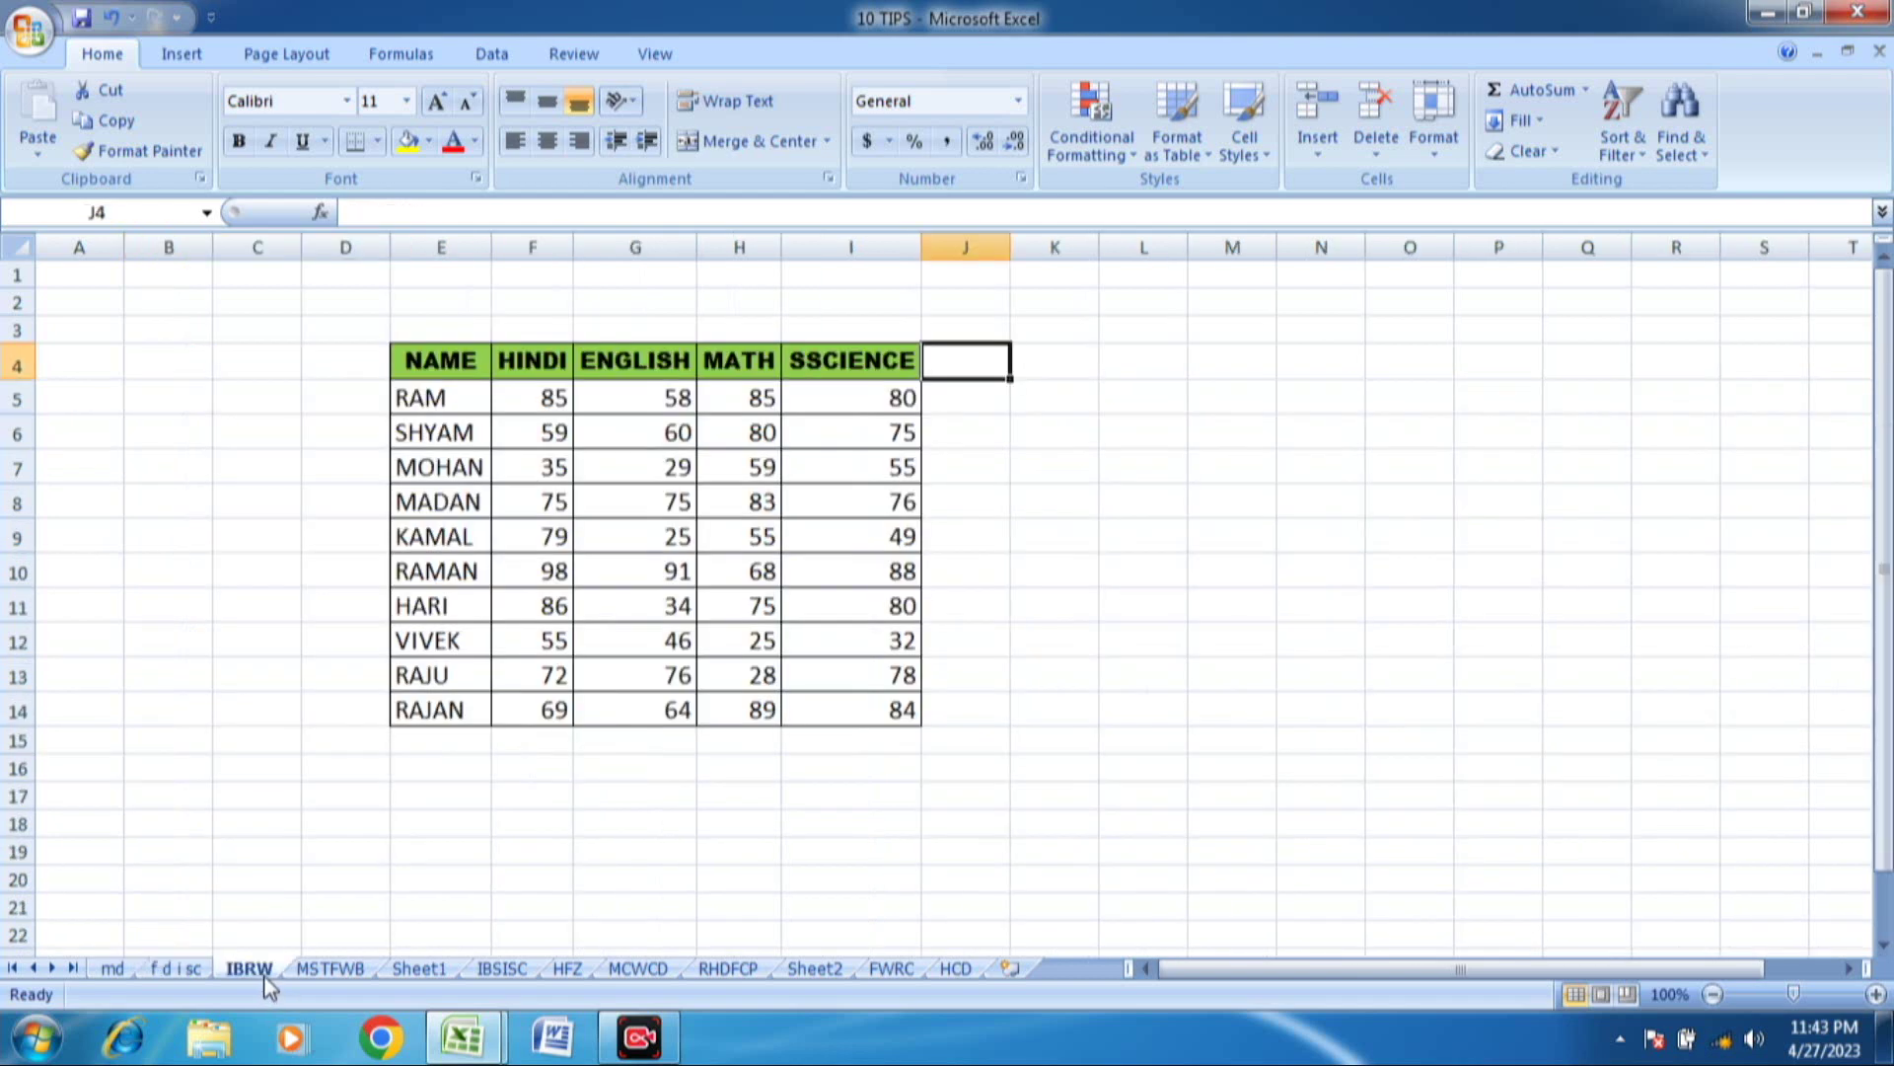
pyautogui.click(879, 440)
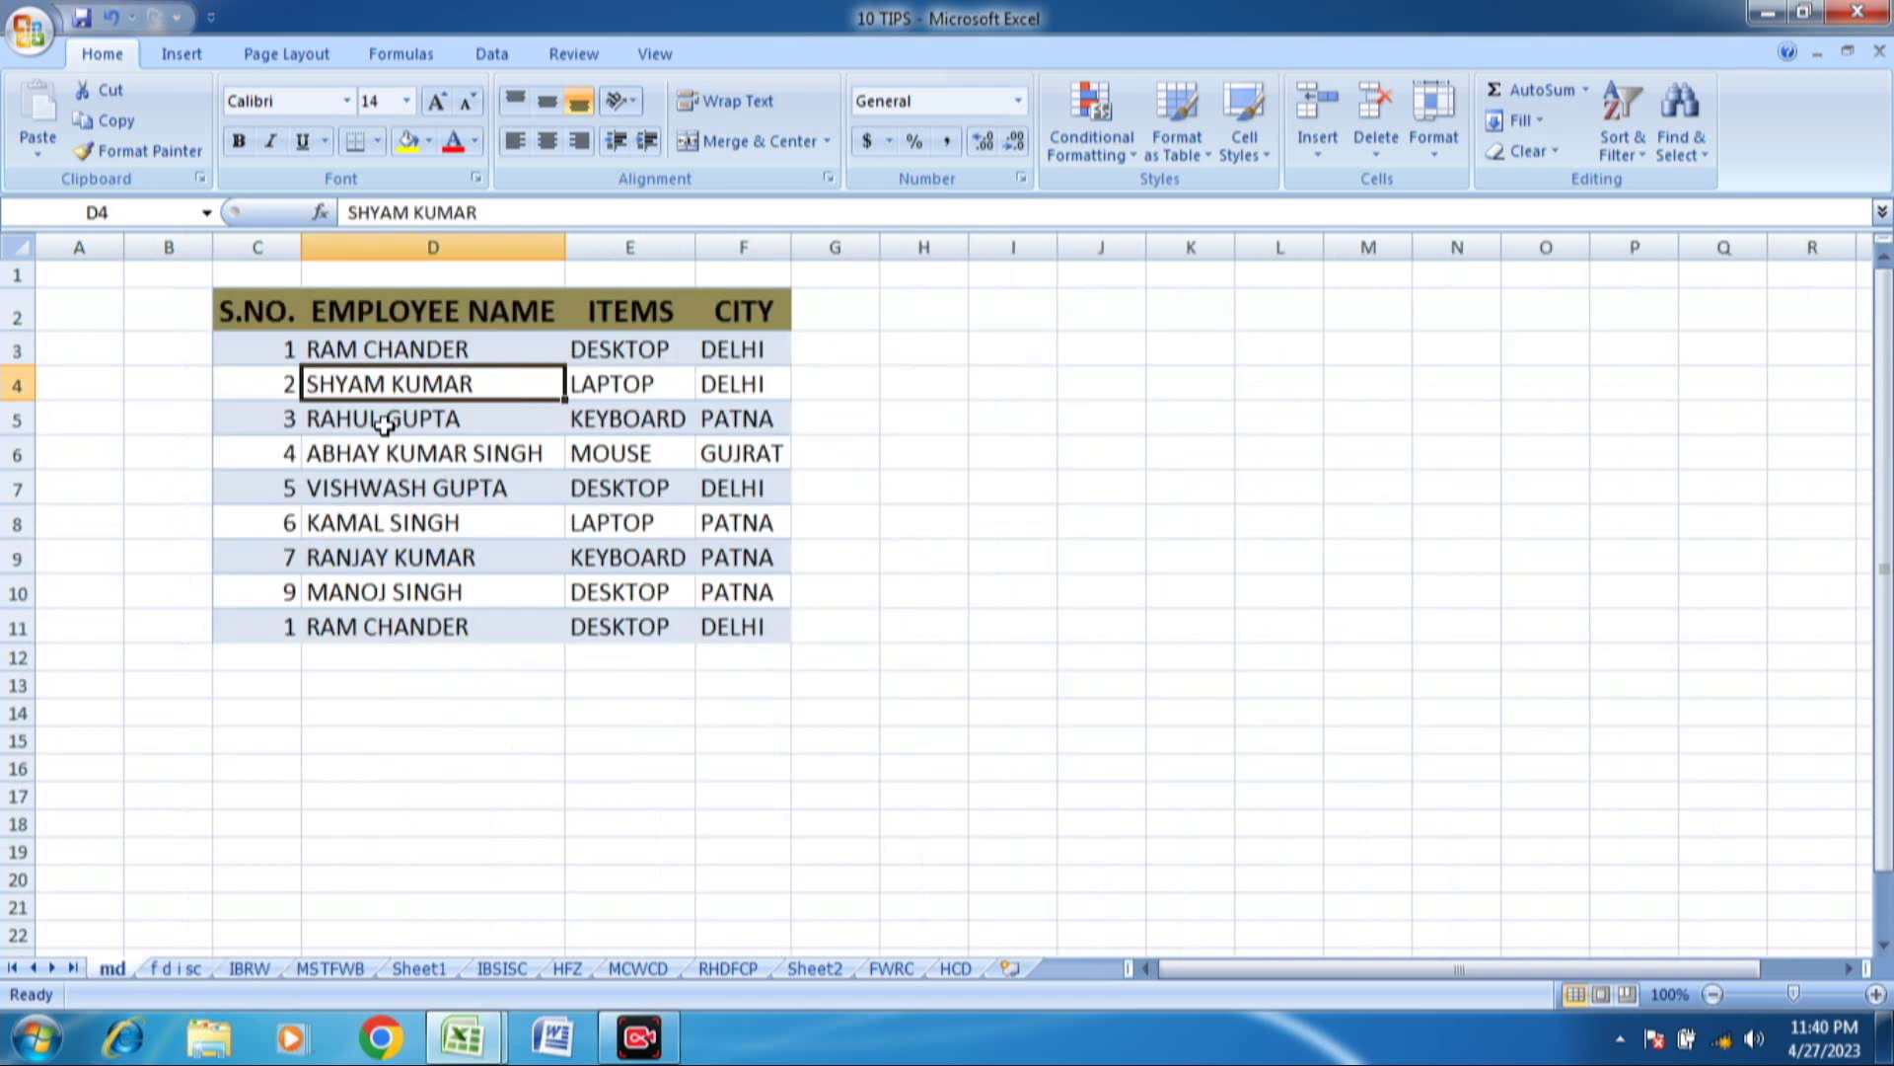
# - Select the whole employee table on the md sheet and move it so its S.NO. header lands in H3
pyautogui.click(277, 345)
pyautogui.click(266, 320)
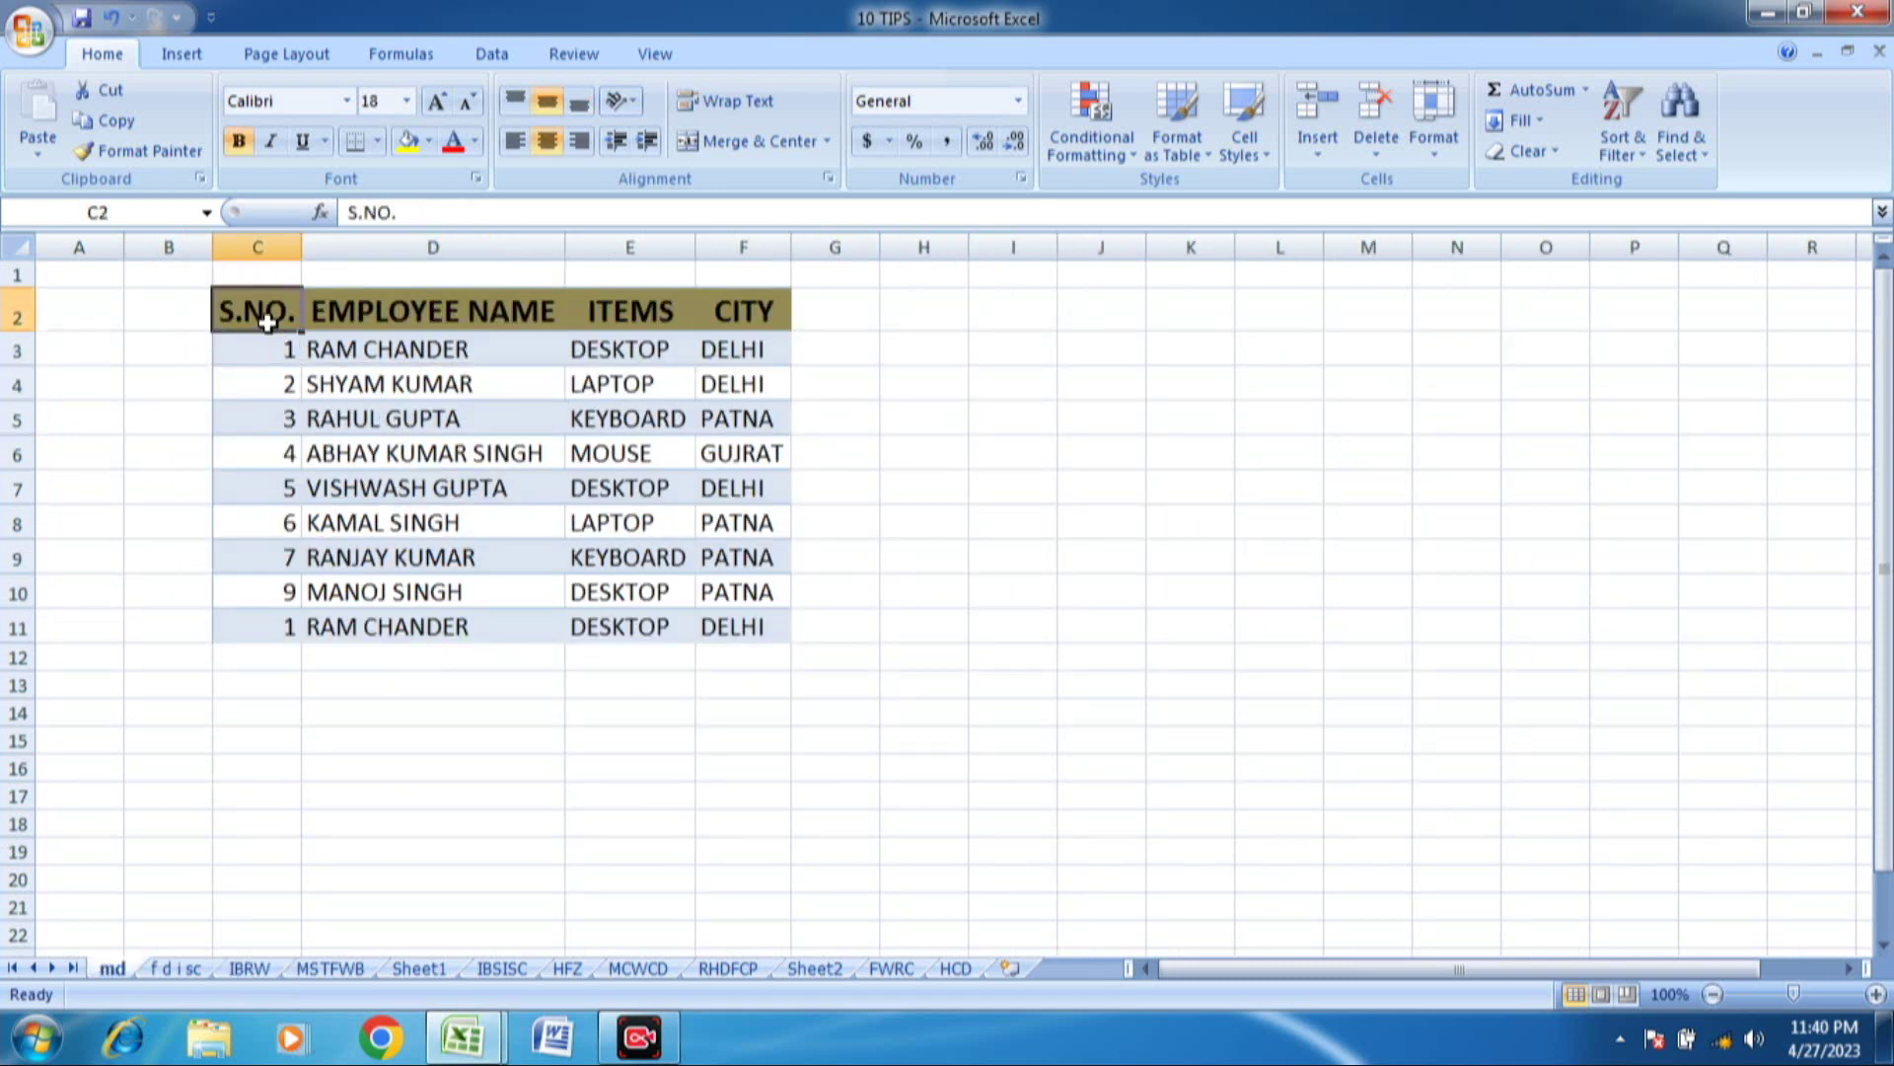
pyautogui.hotkey('ctrl', 'a')
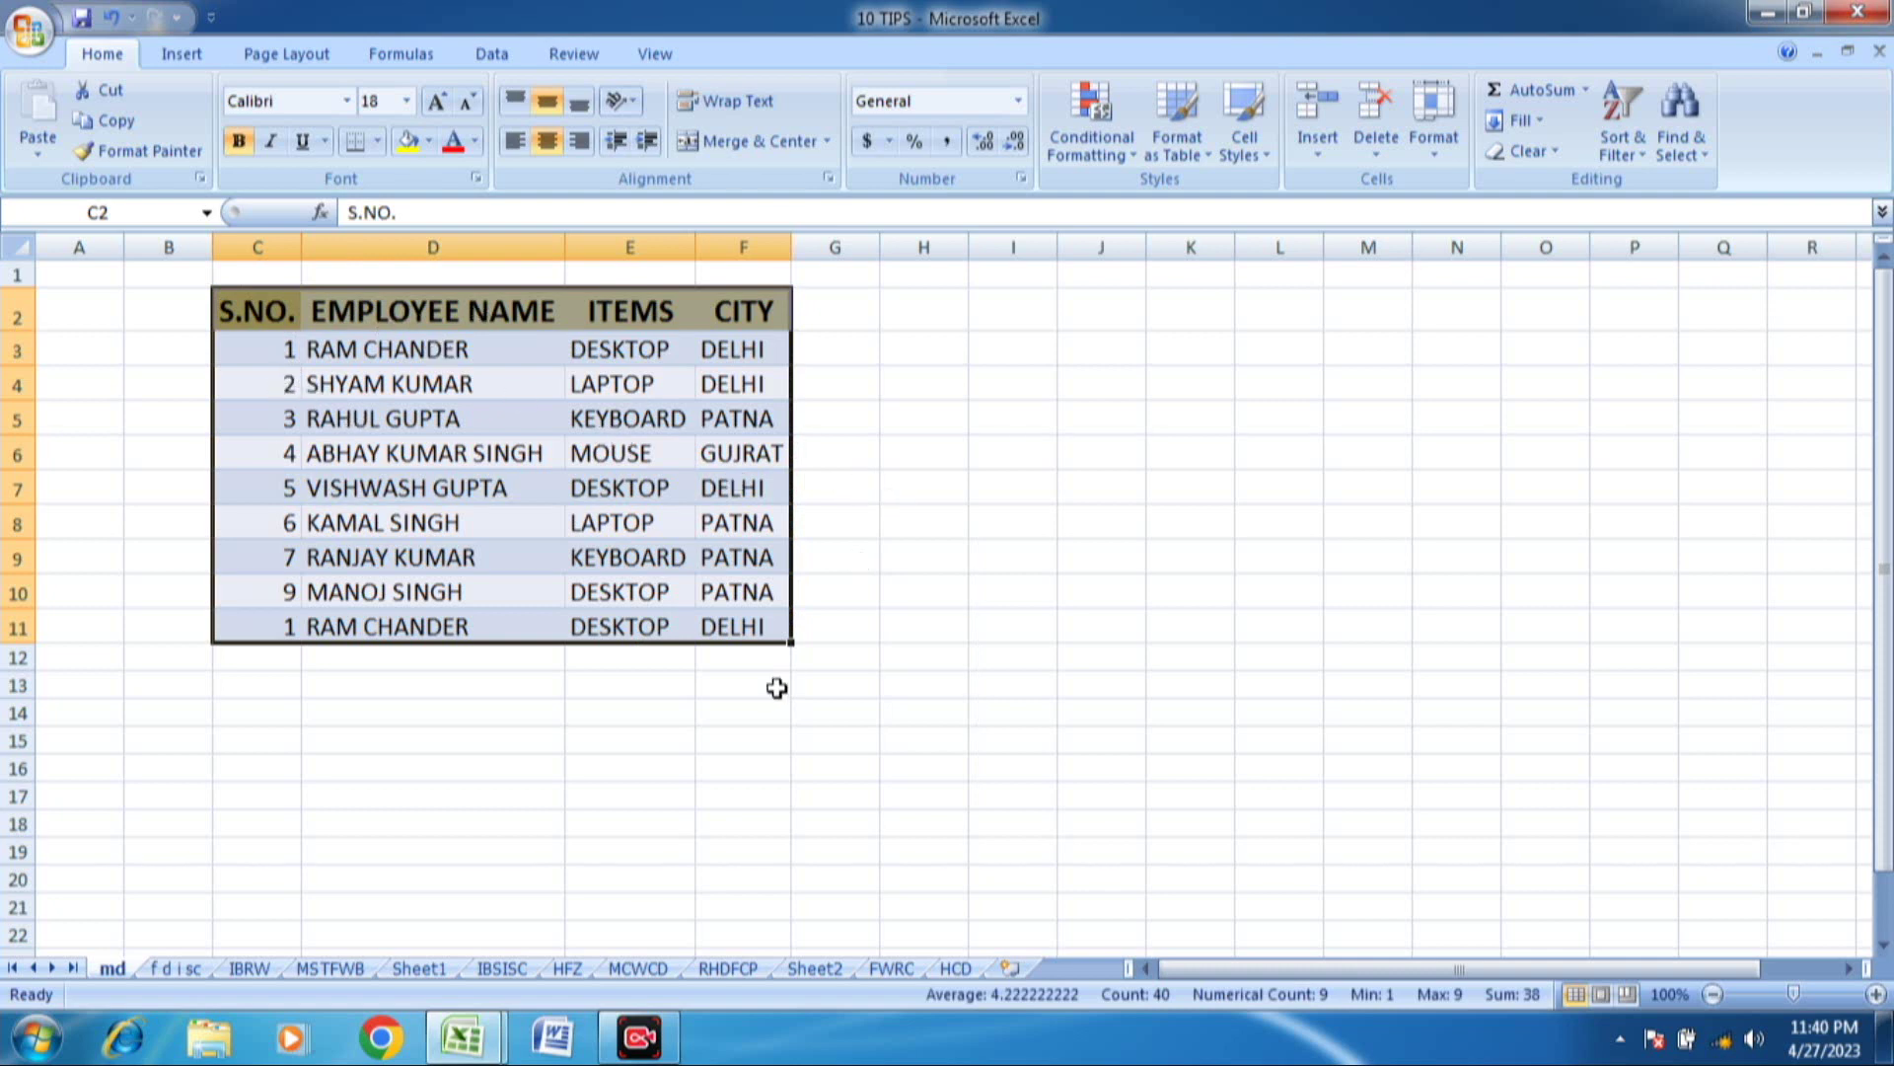
pyautogui.click(382, 473)
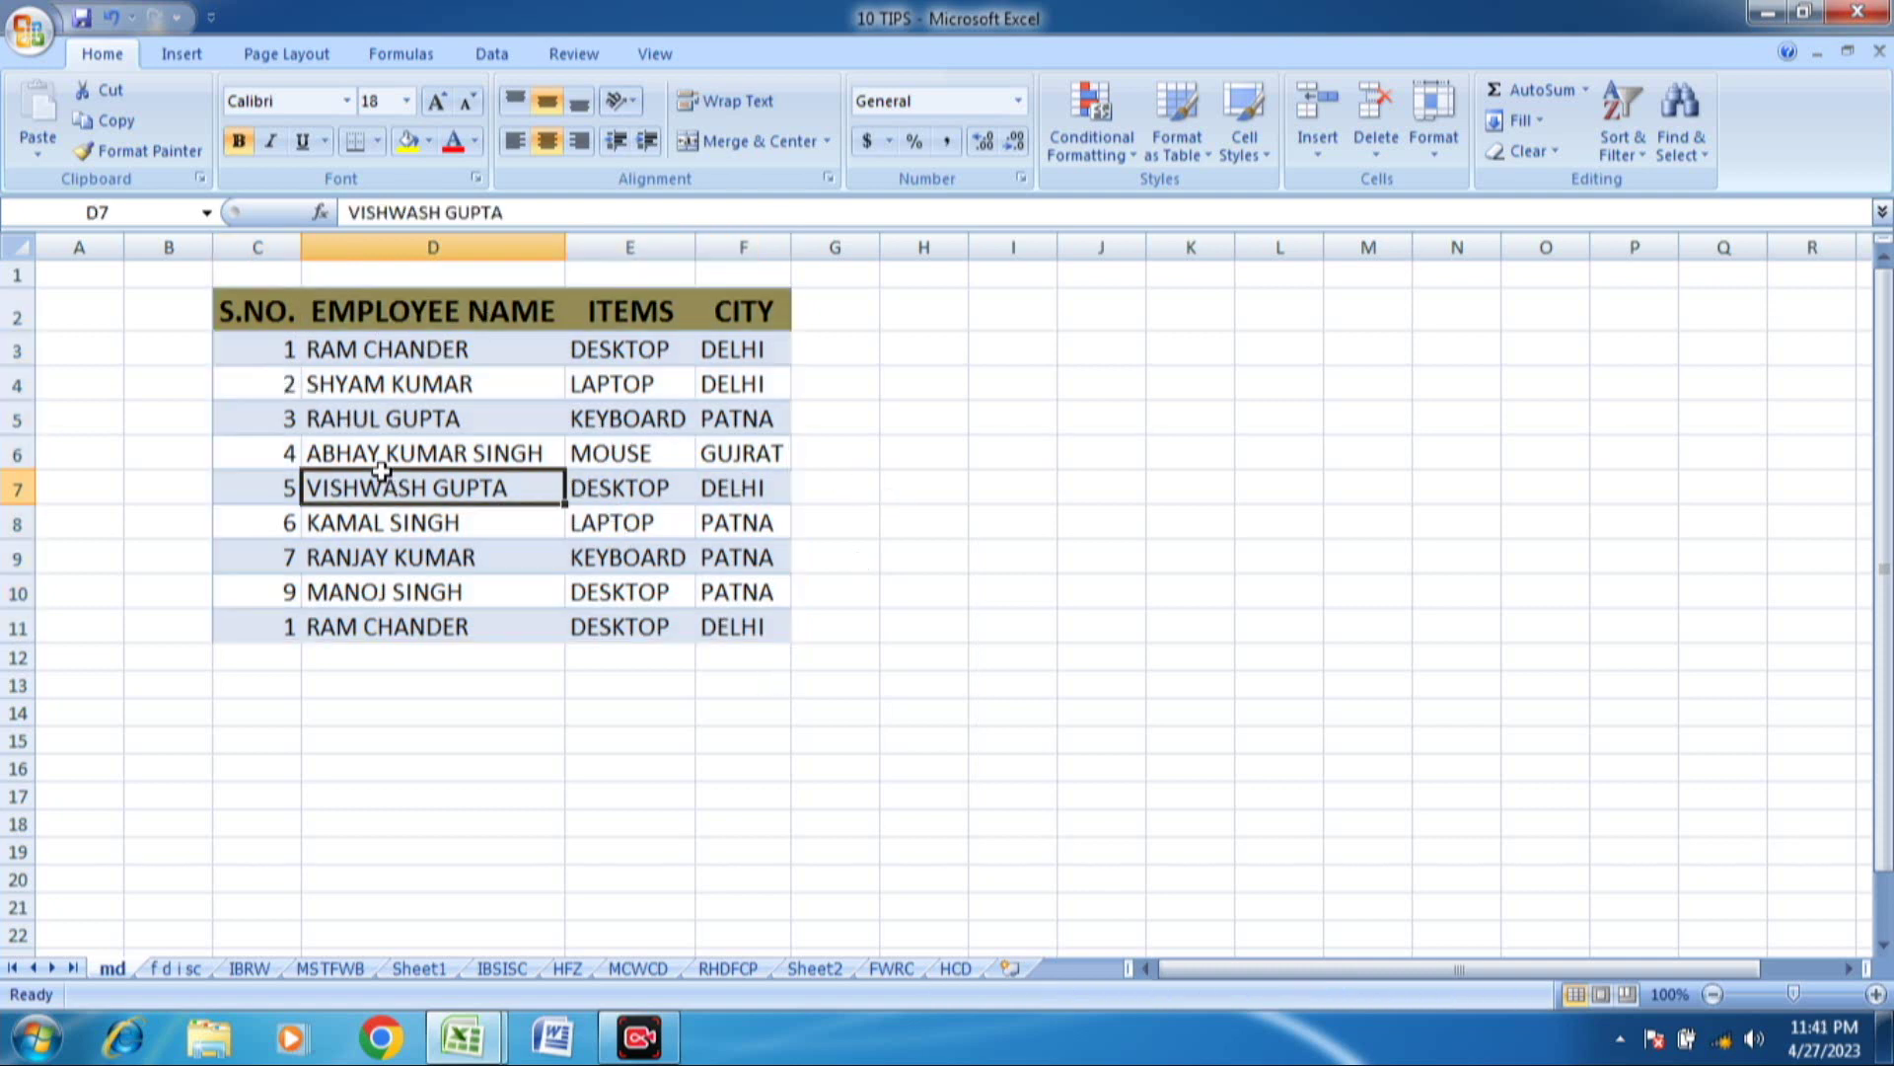
pyautogui.click(326, 394)
pyautogui.hotkey('ctrl', 'a')
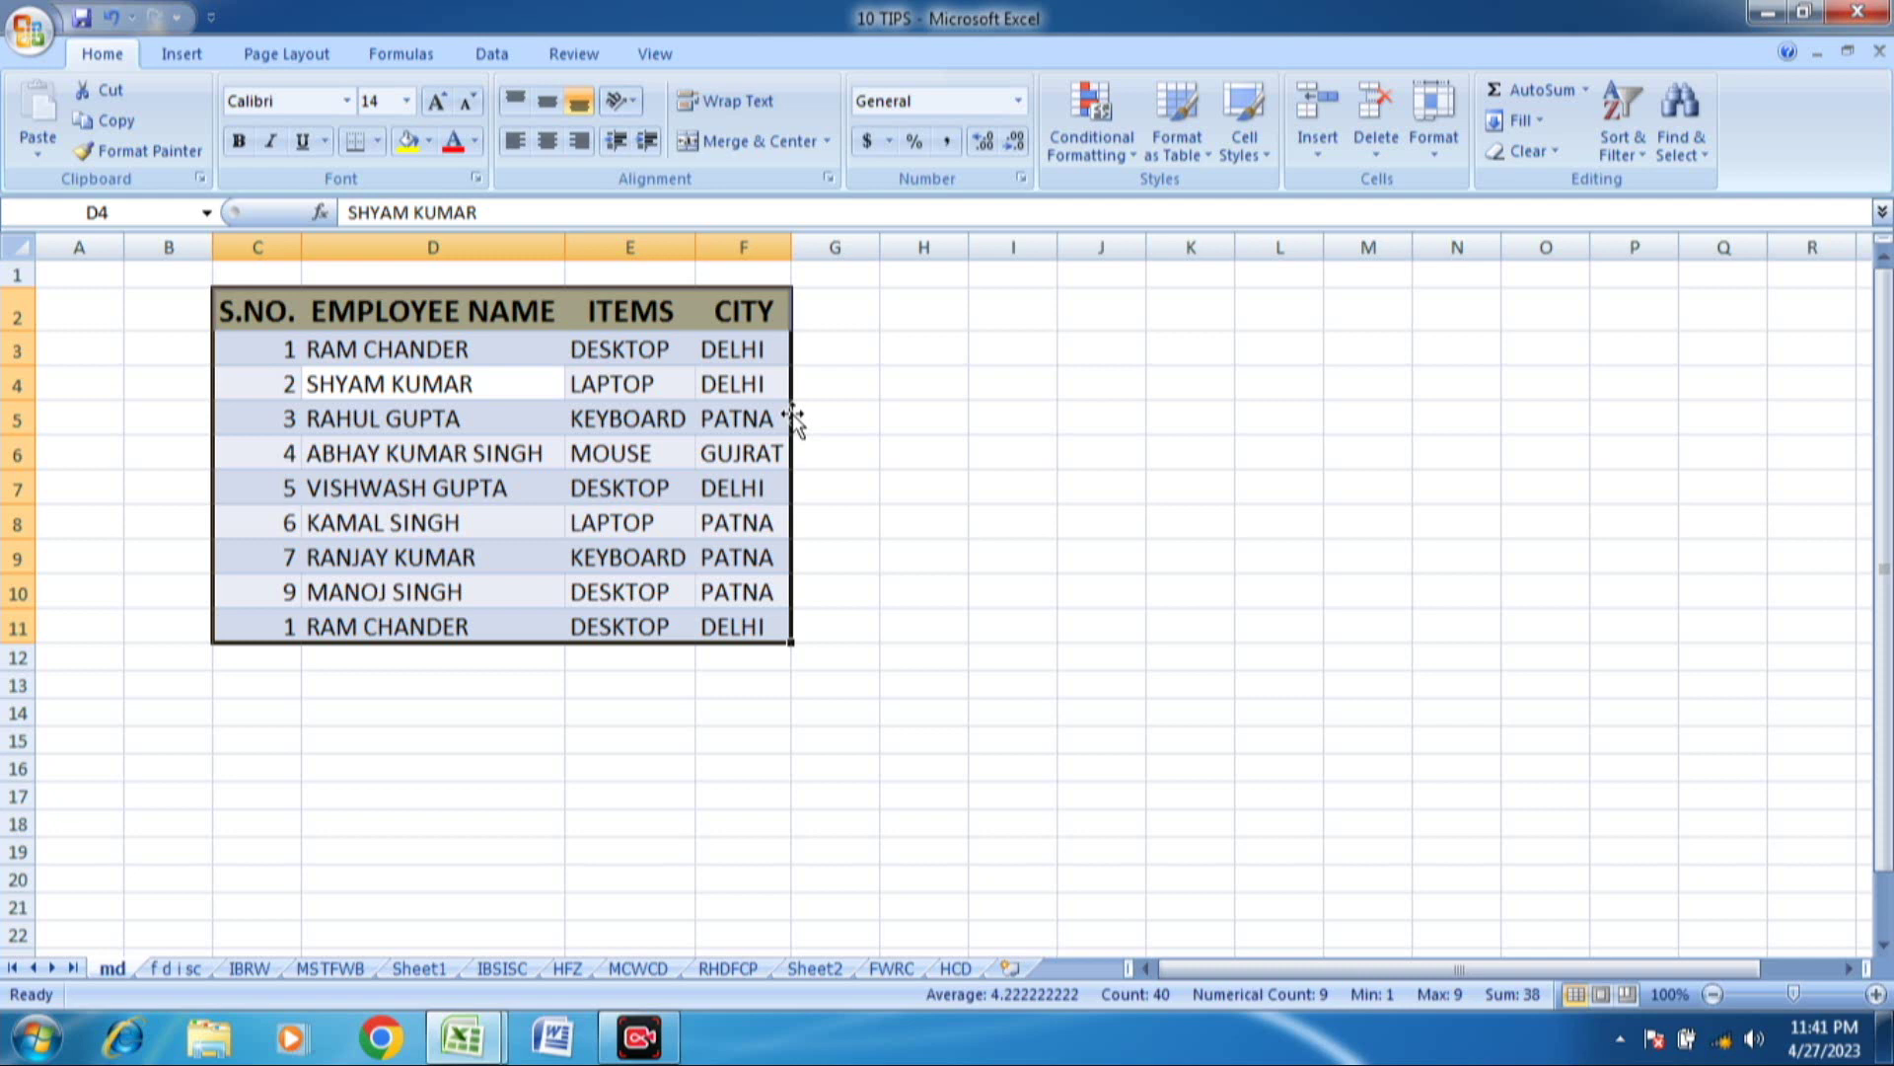
pyautogui.moveTo(798, 424); pyautogui.dragTo(1187, 471)
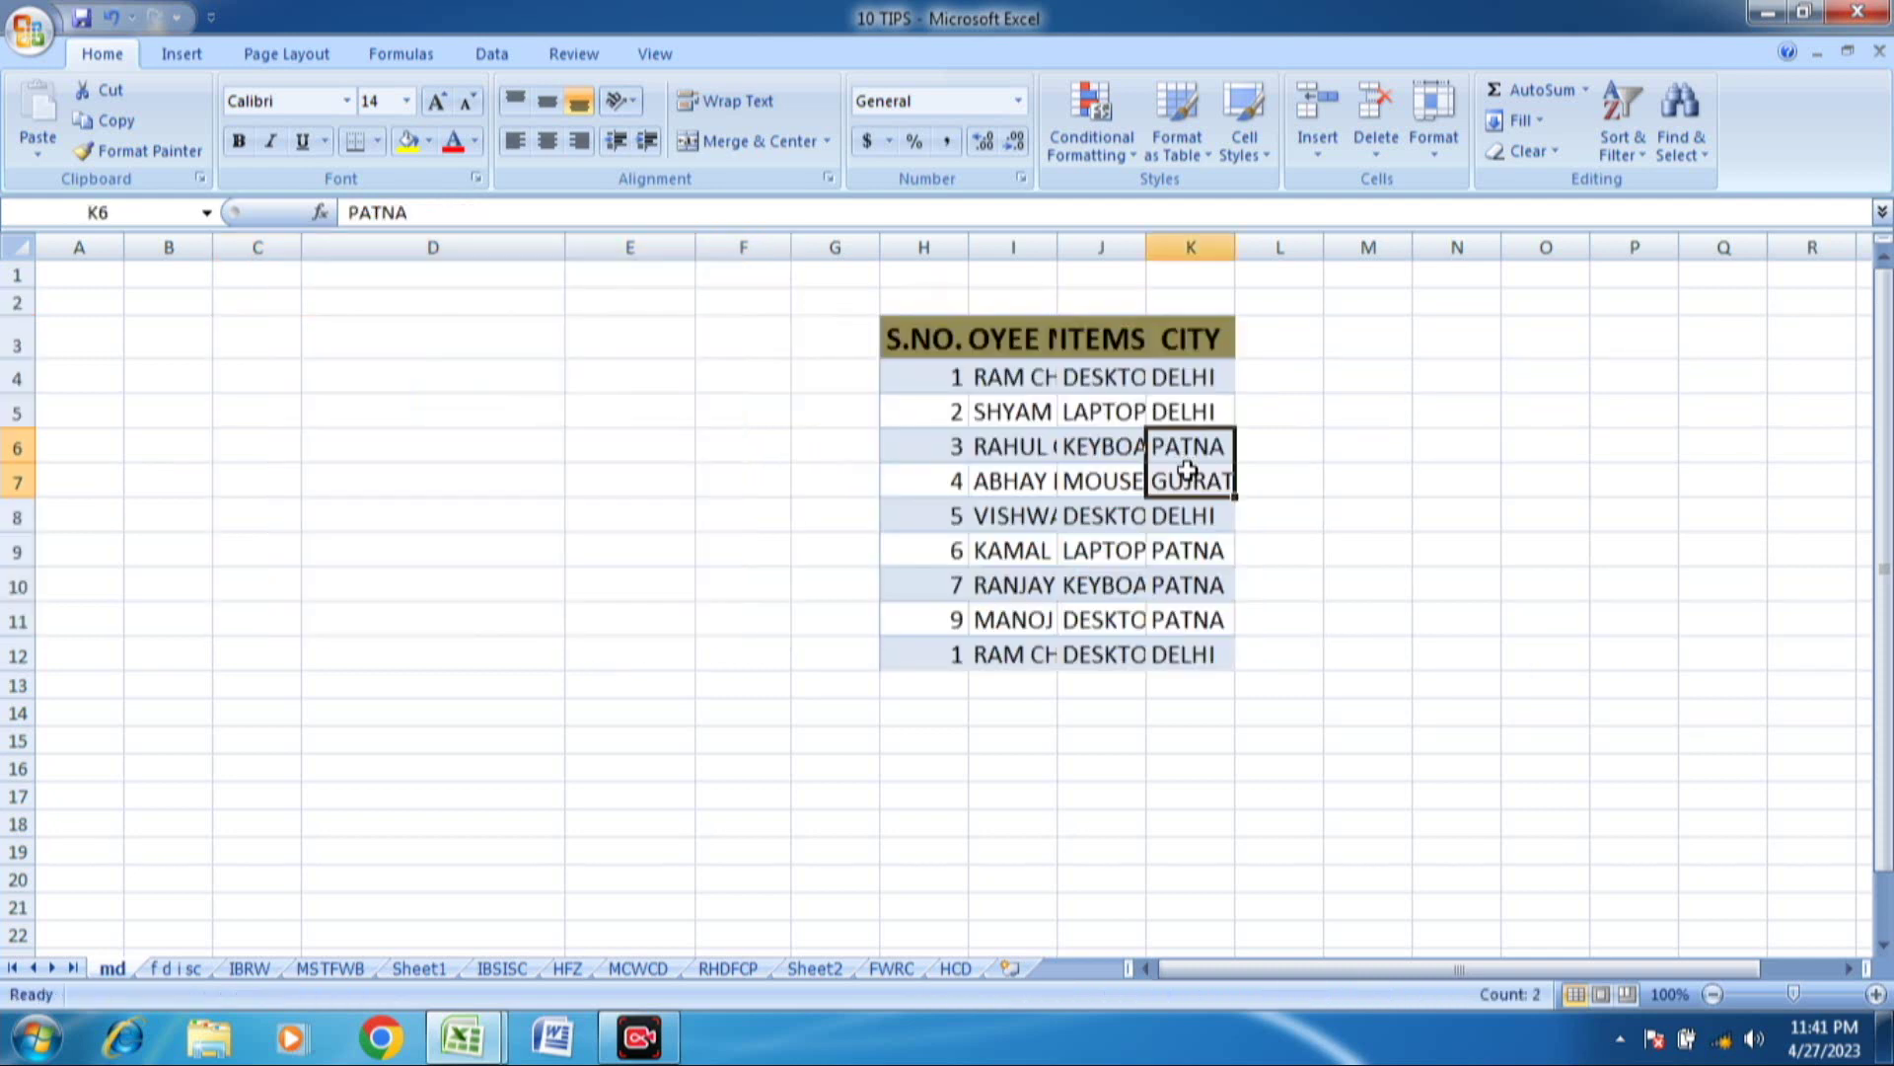
# - Move the entire employee table again so that its S.NO. header sits in cell D5
pyautogui.click(913, 439)
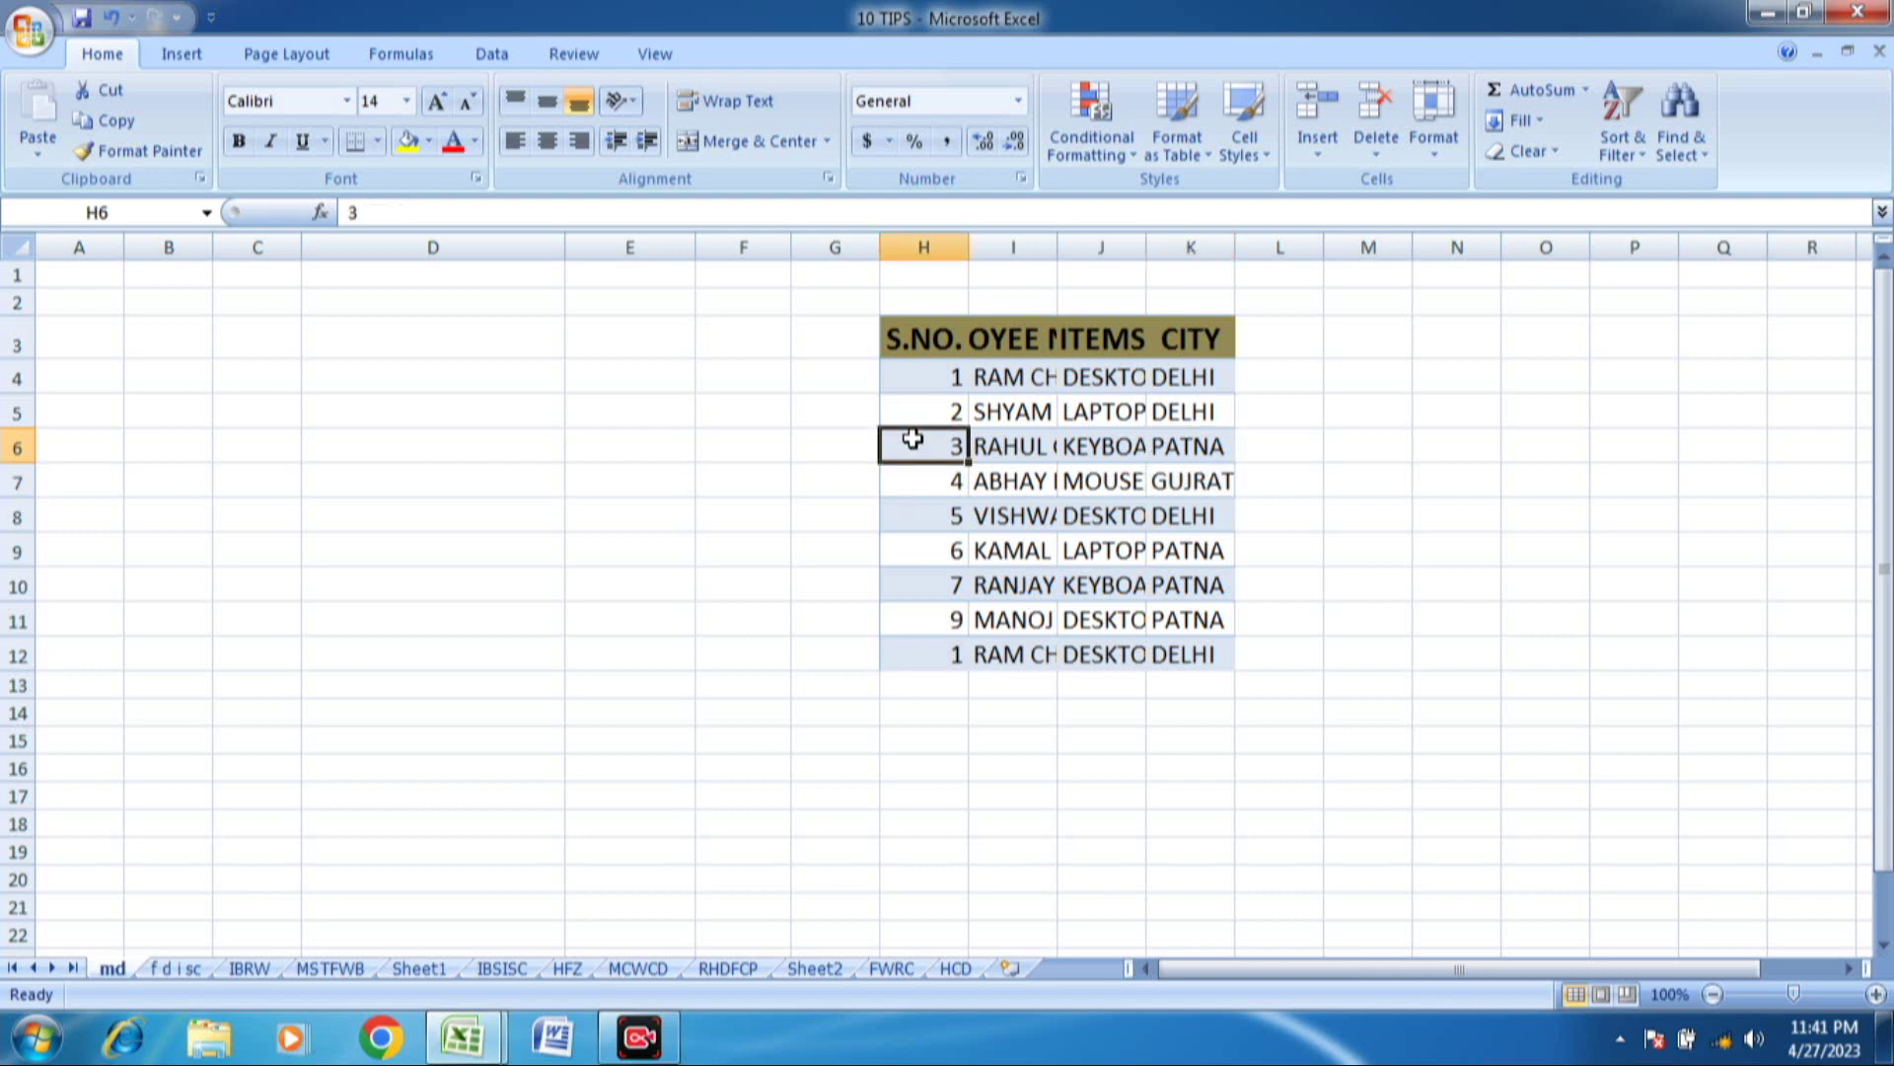
pyautogui.hotkey('ctrl', 'a')
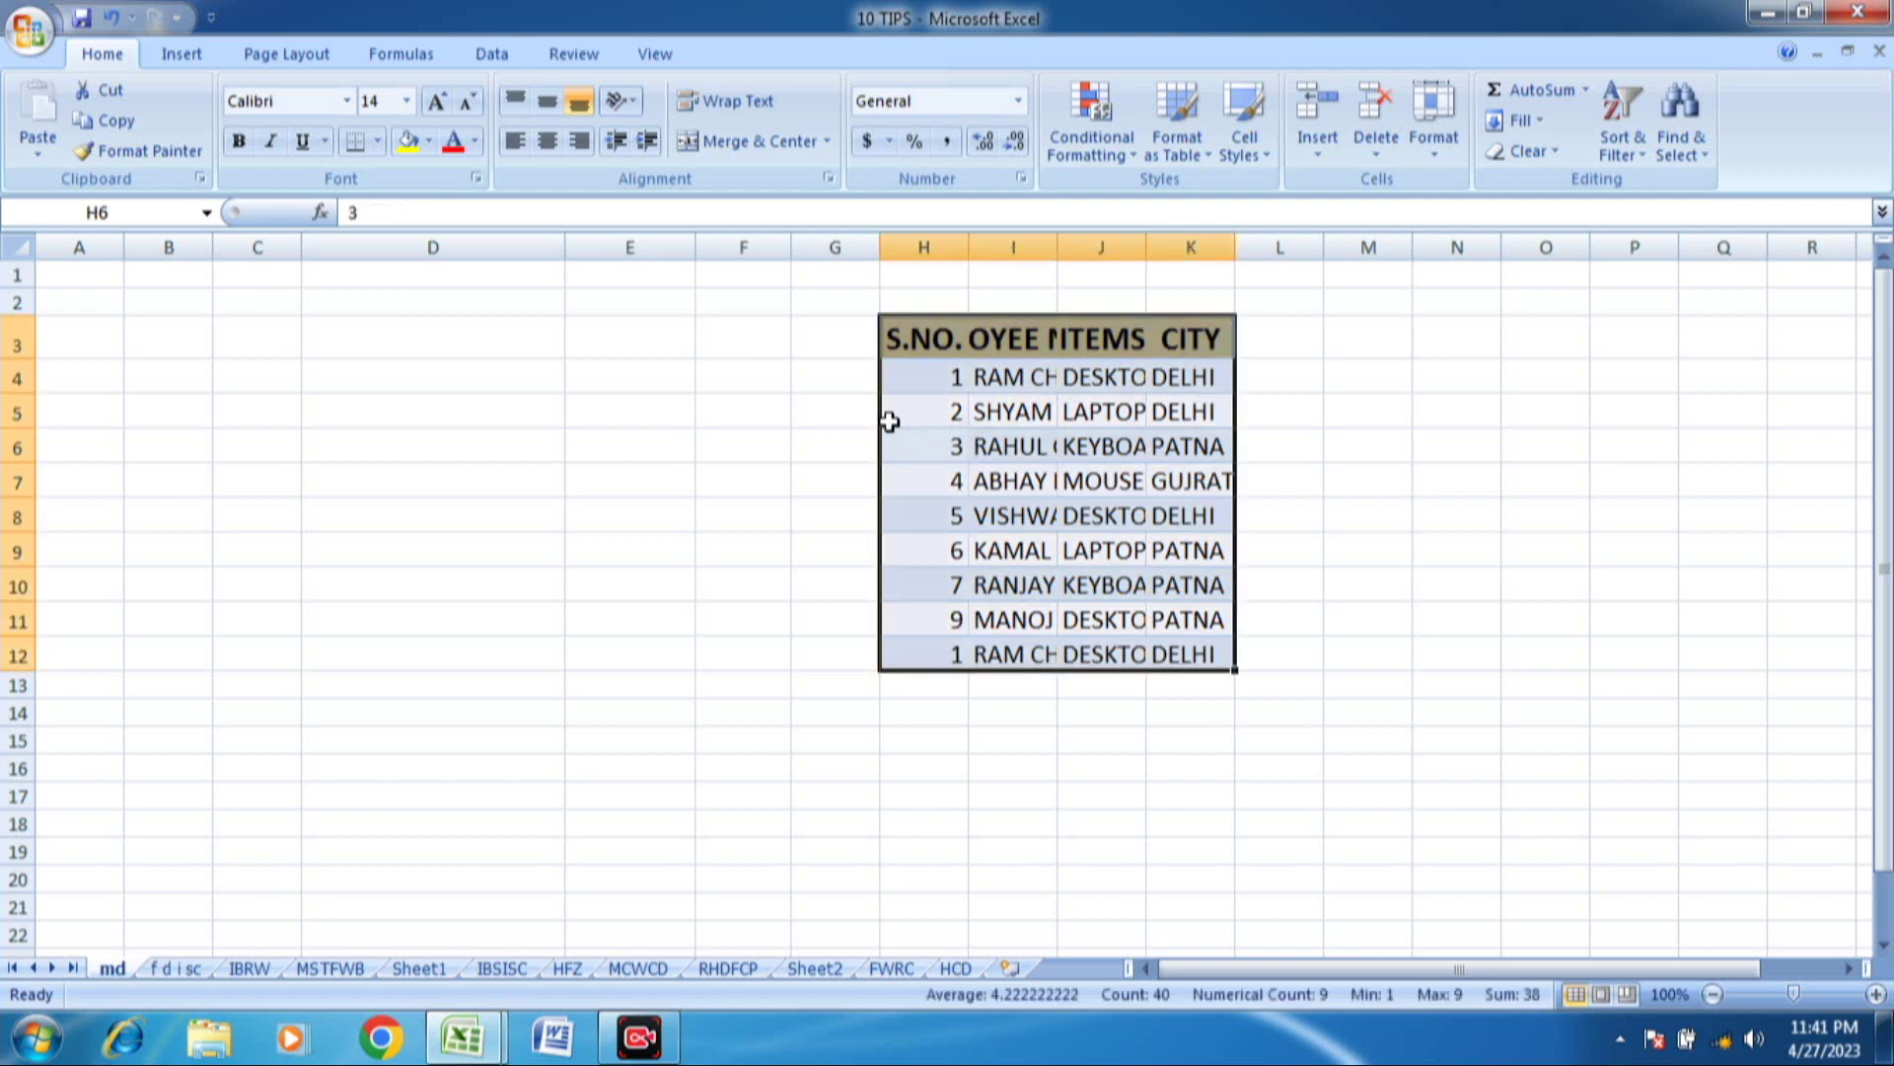
pyautogui.moveTo(877, 414); pyautogui.dragTo(550, 476)
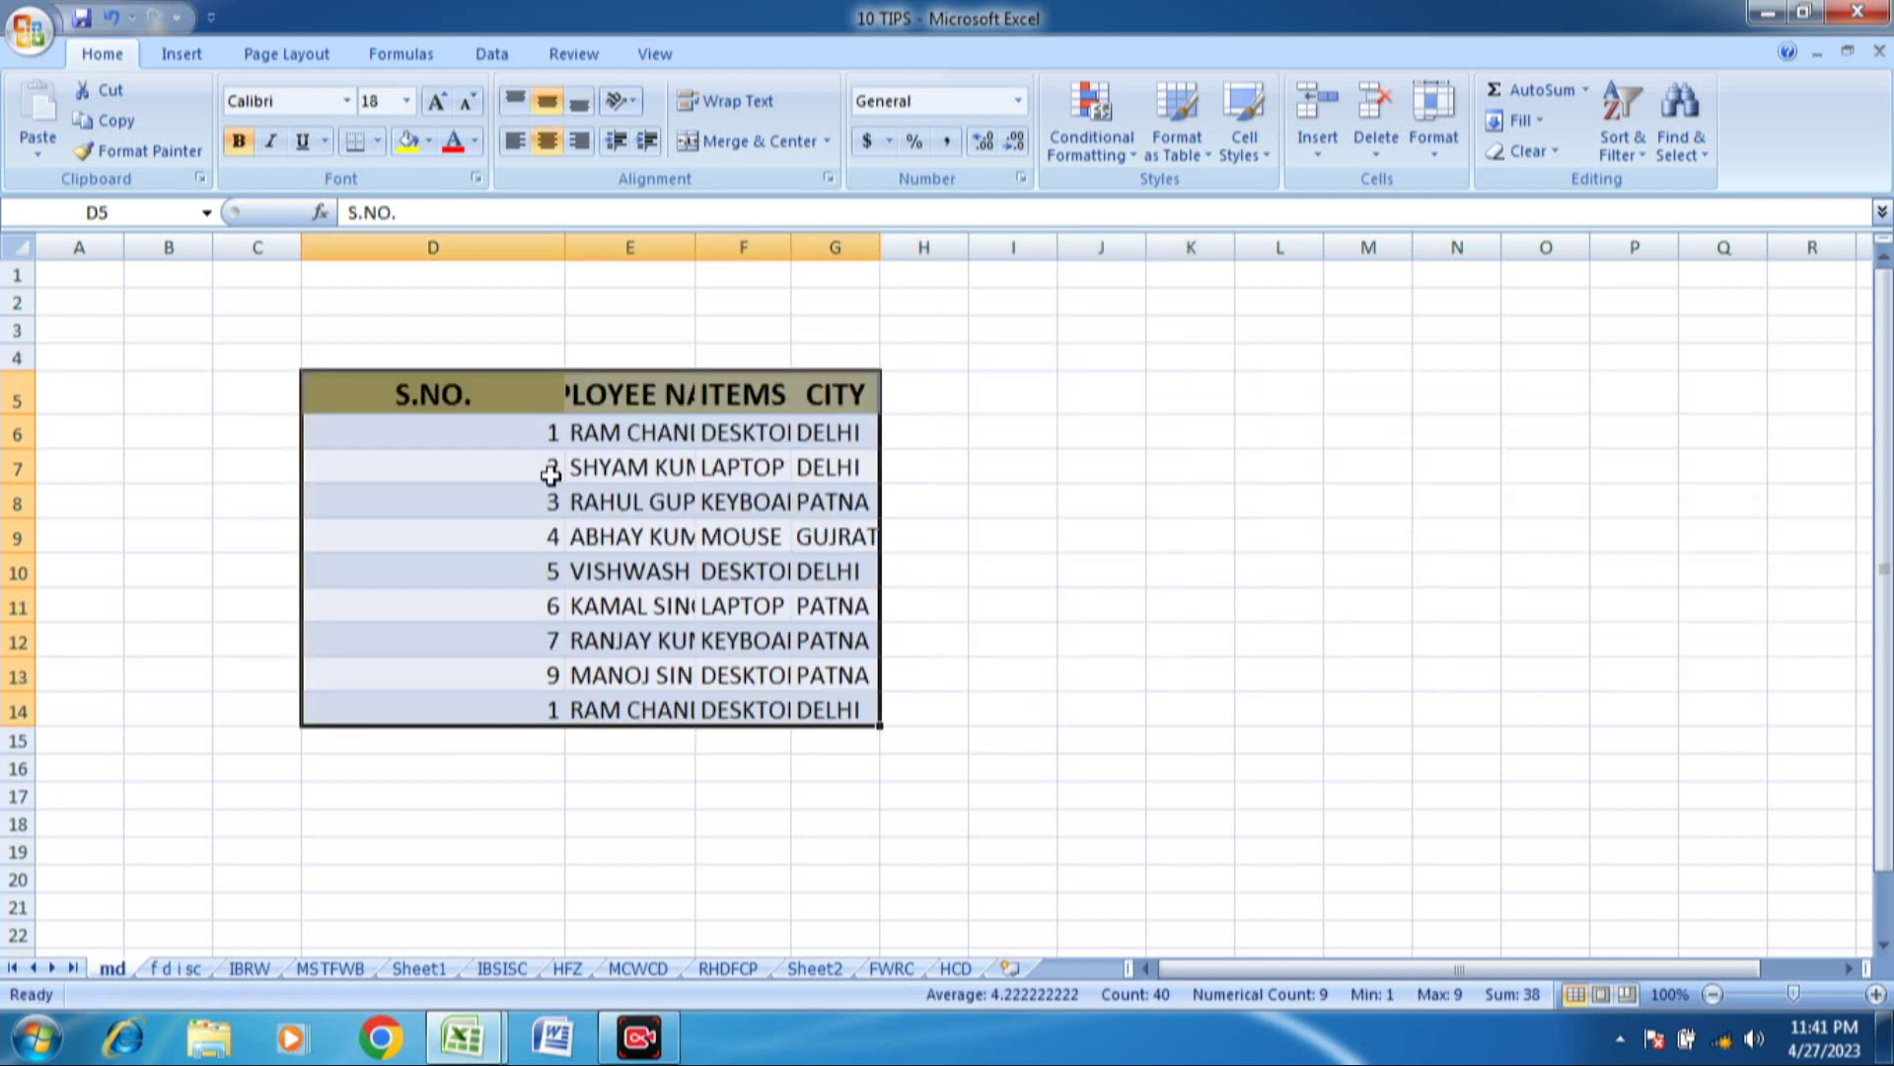
pyautogui.click(581, 575)
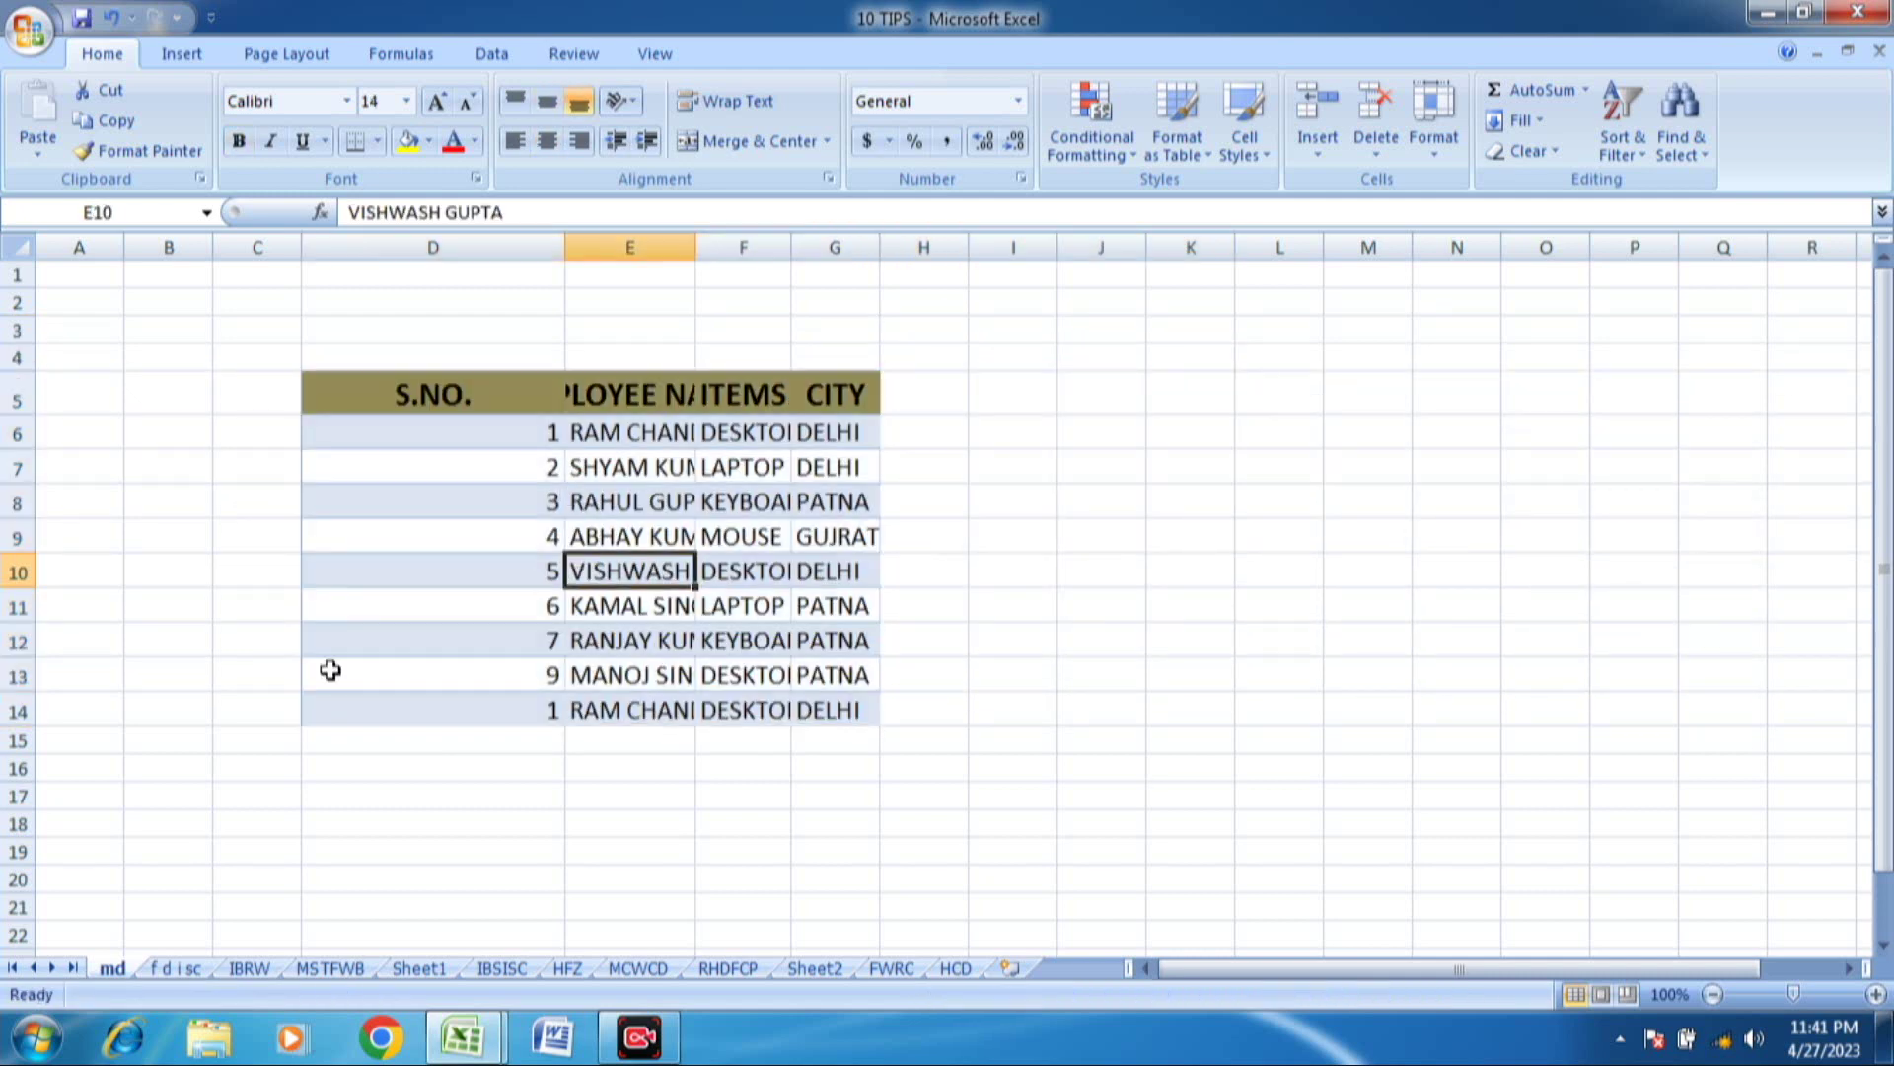
# - Examine the names listed in the marks table on the IBRW worksheet
pyautogui.click(178, 968)
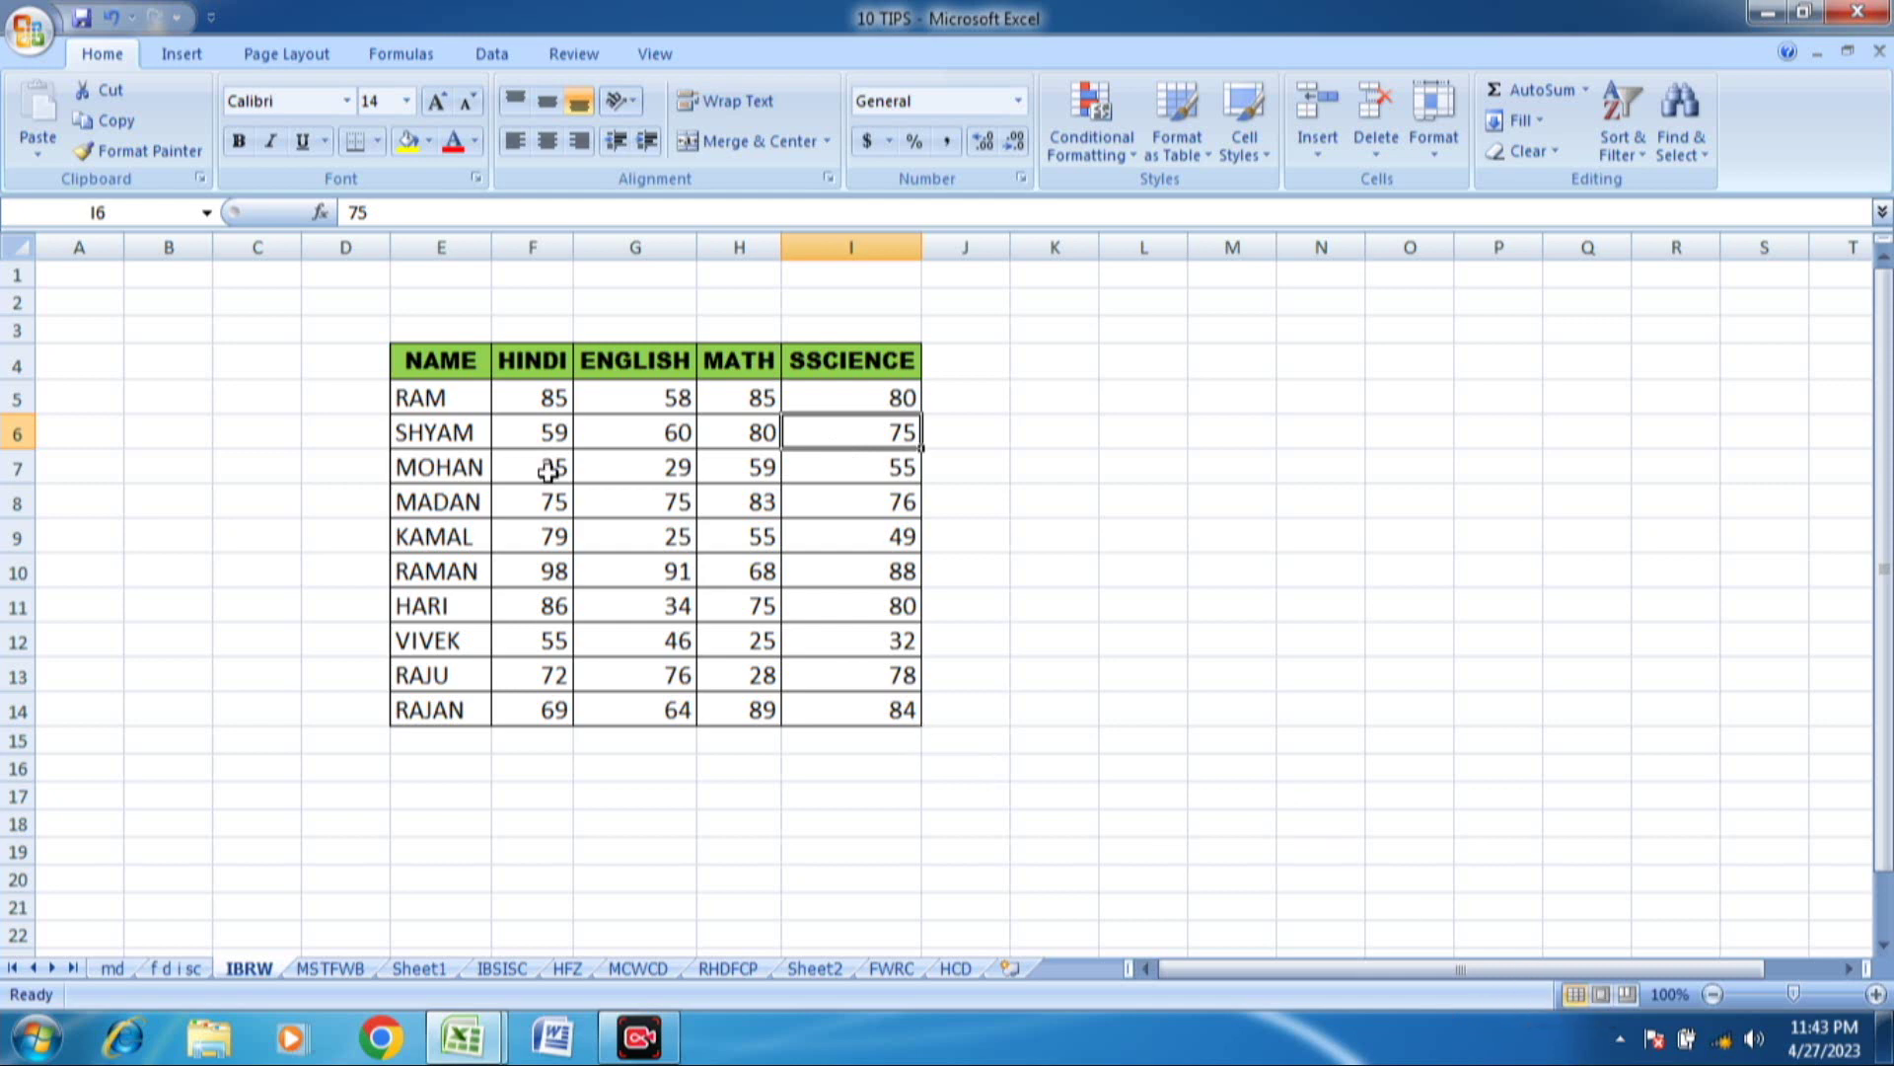
pyautogui.click(505, 439)
pyautogui.click(400, 406)
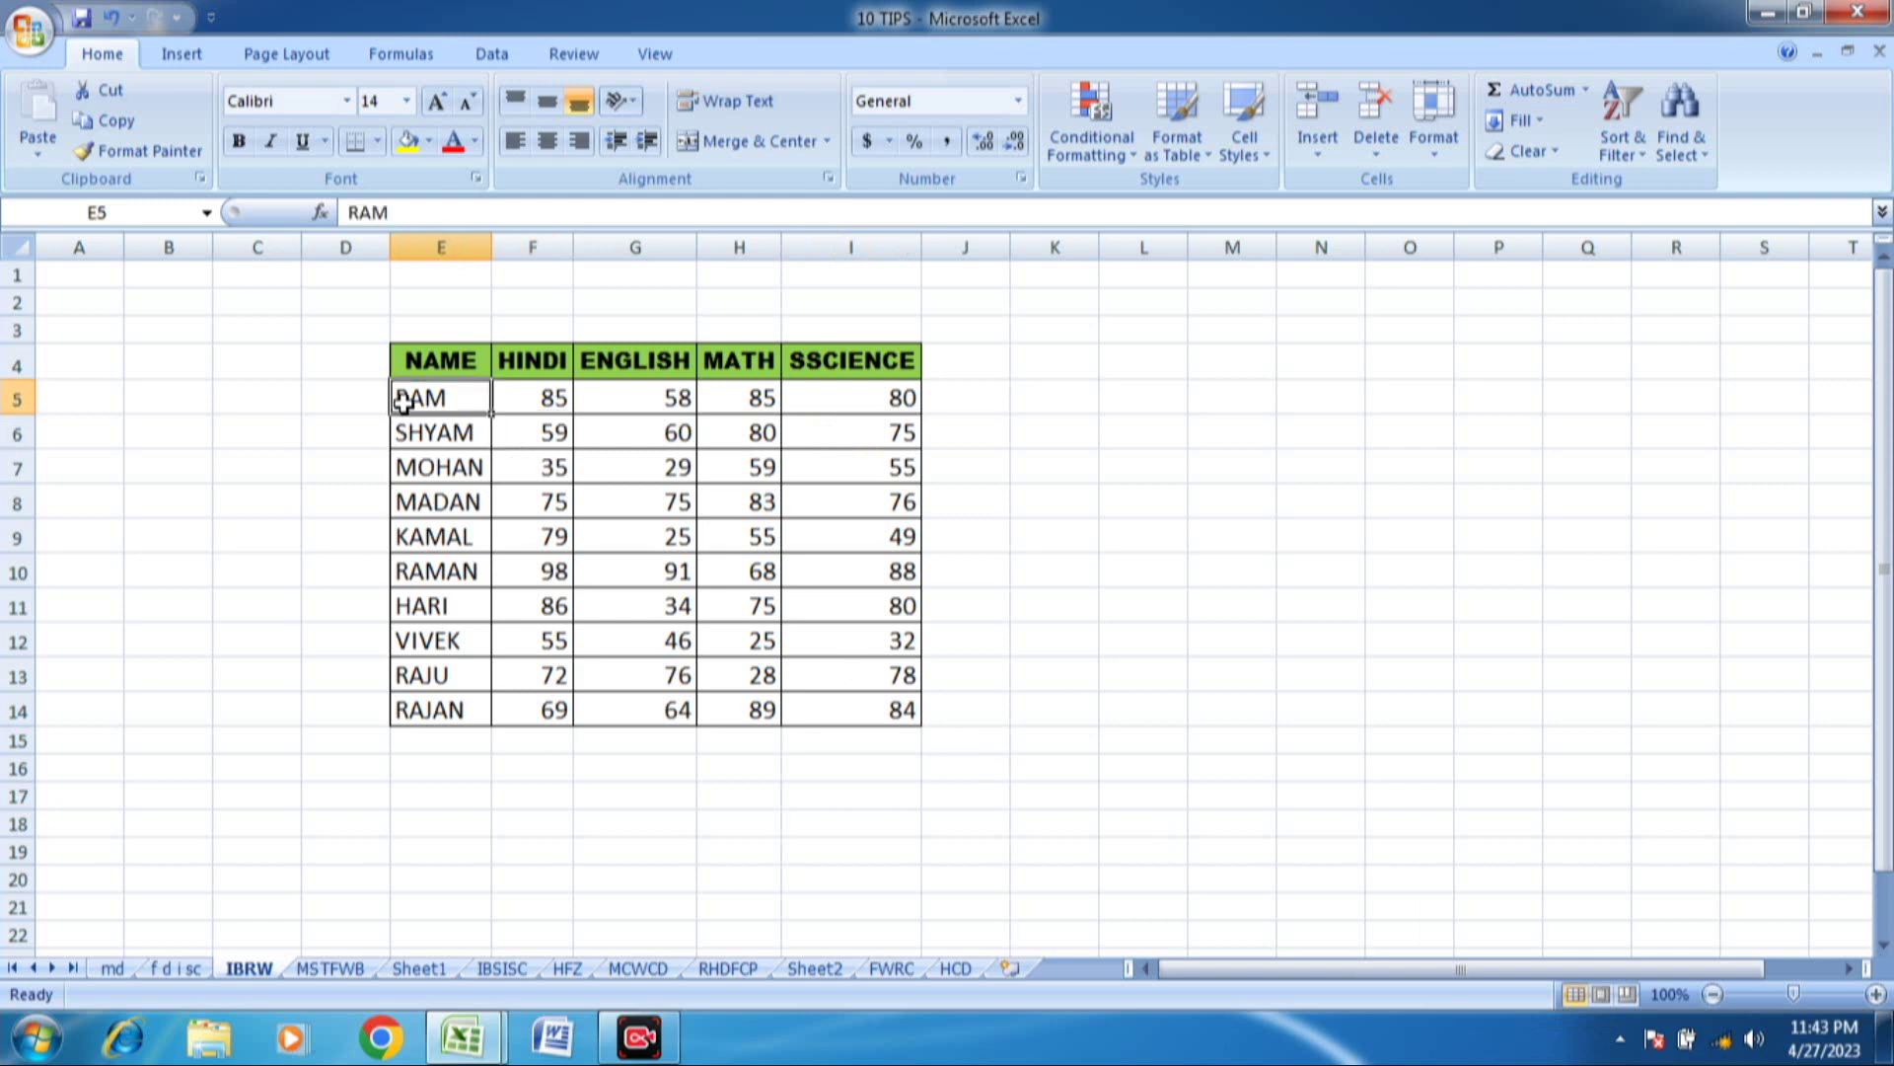
pyautogui.click(408, 429)
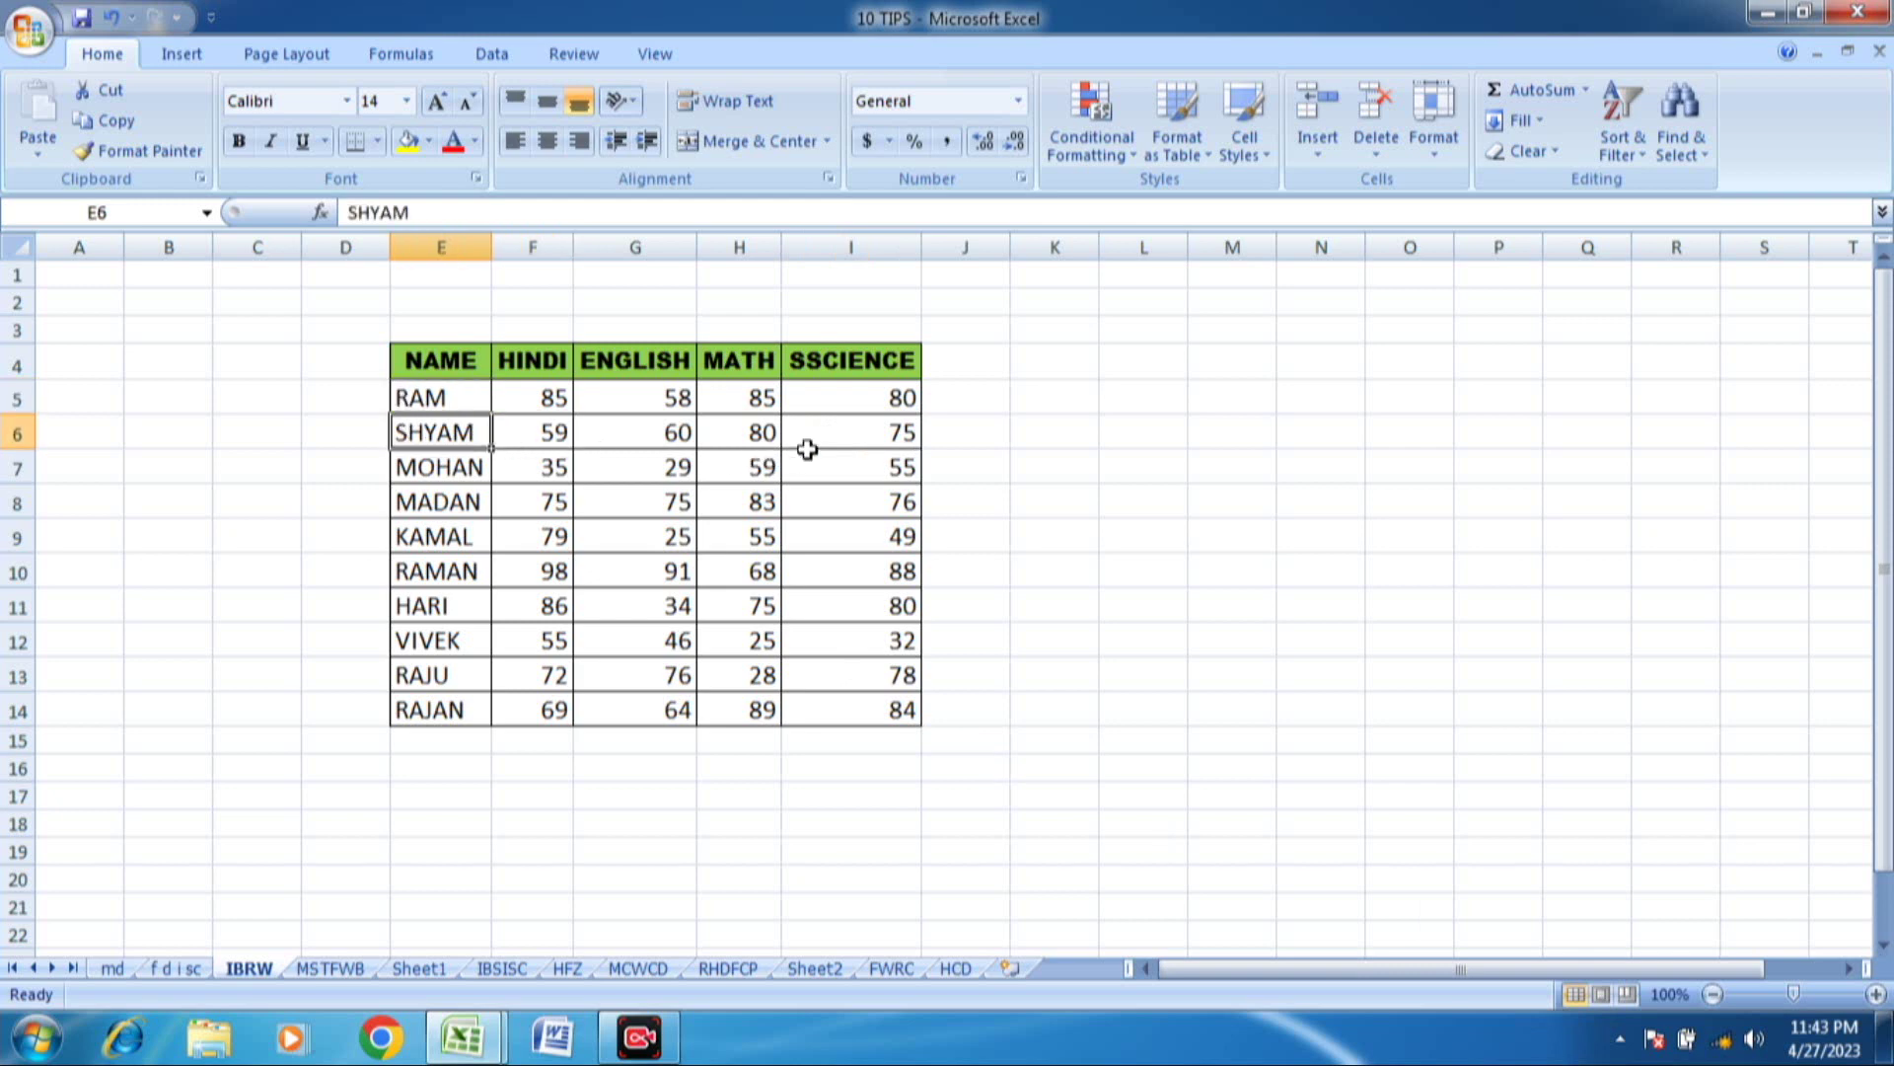
pyautogui.click(424, 494)
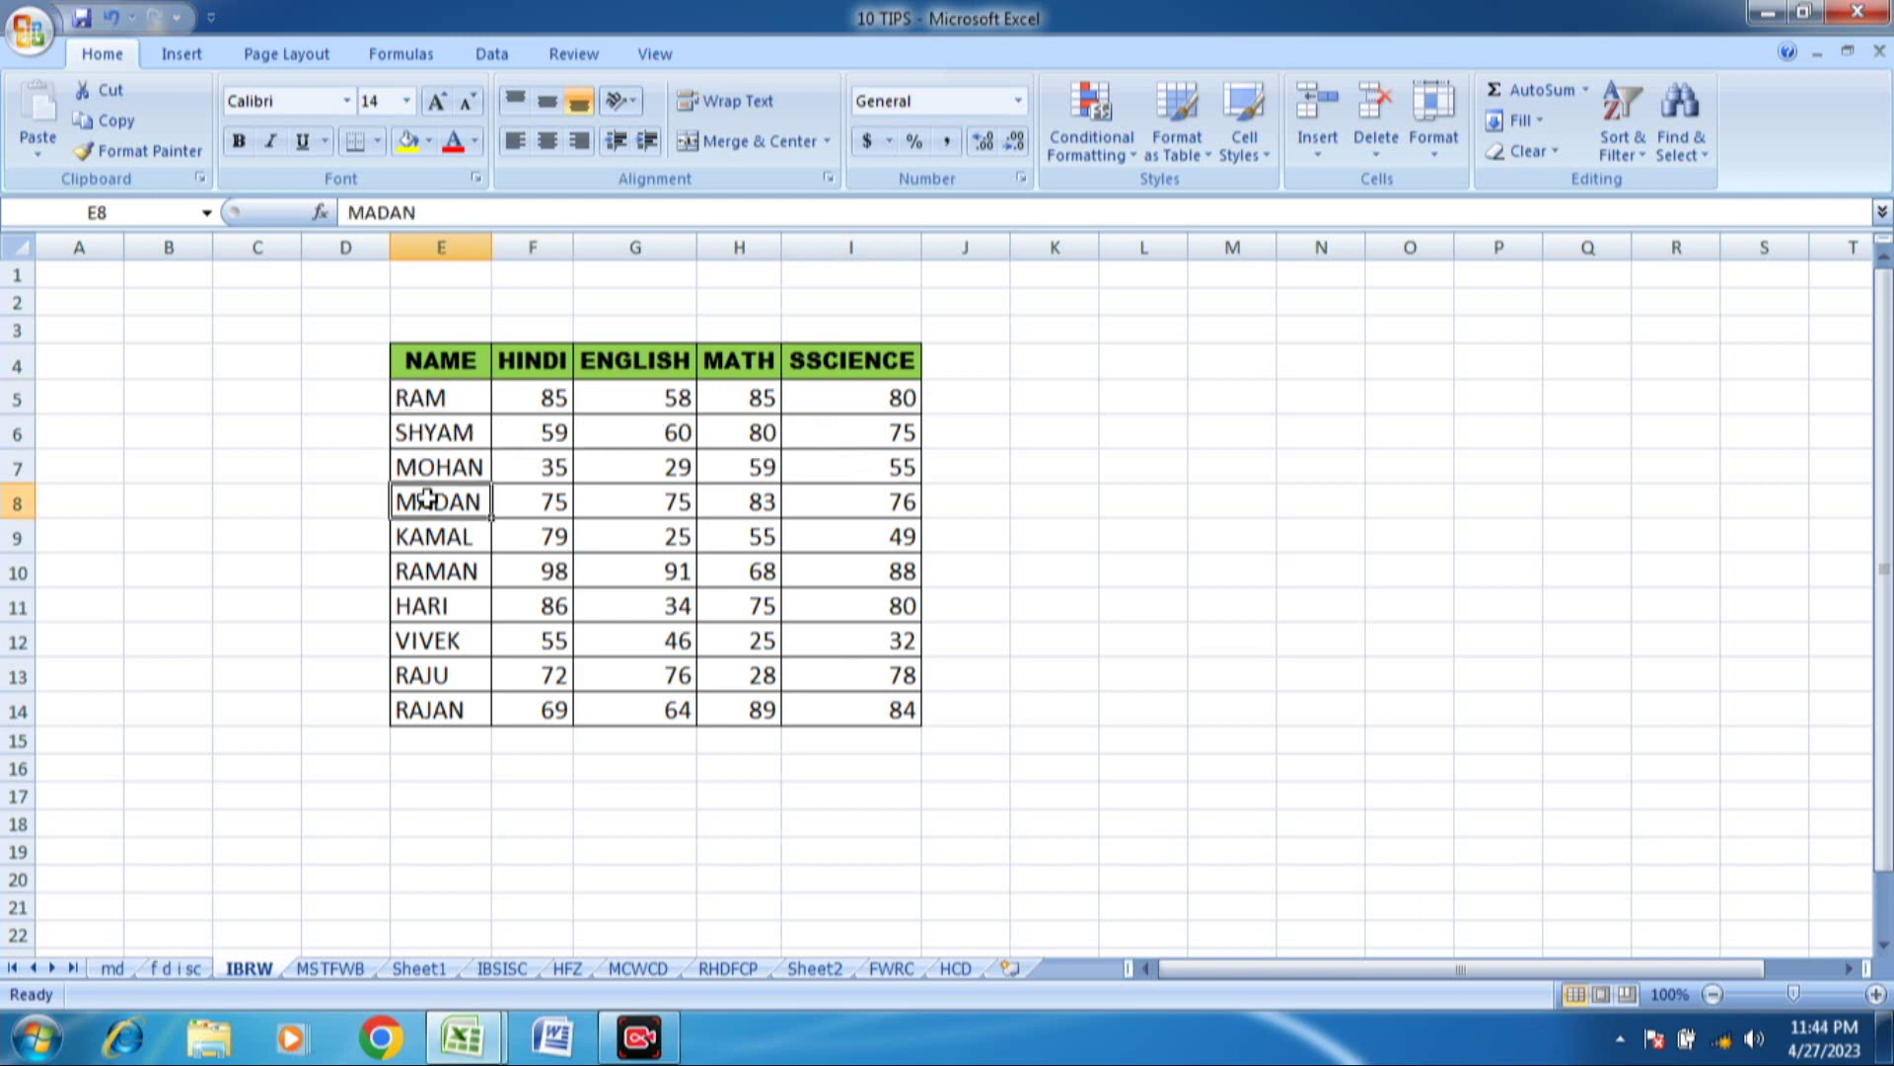
pyautogui.click(417, 412)
pyautogui.click(418, 424)
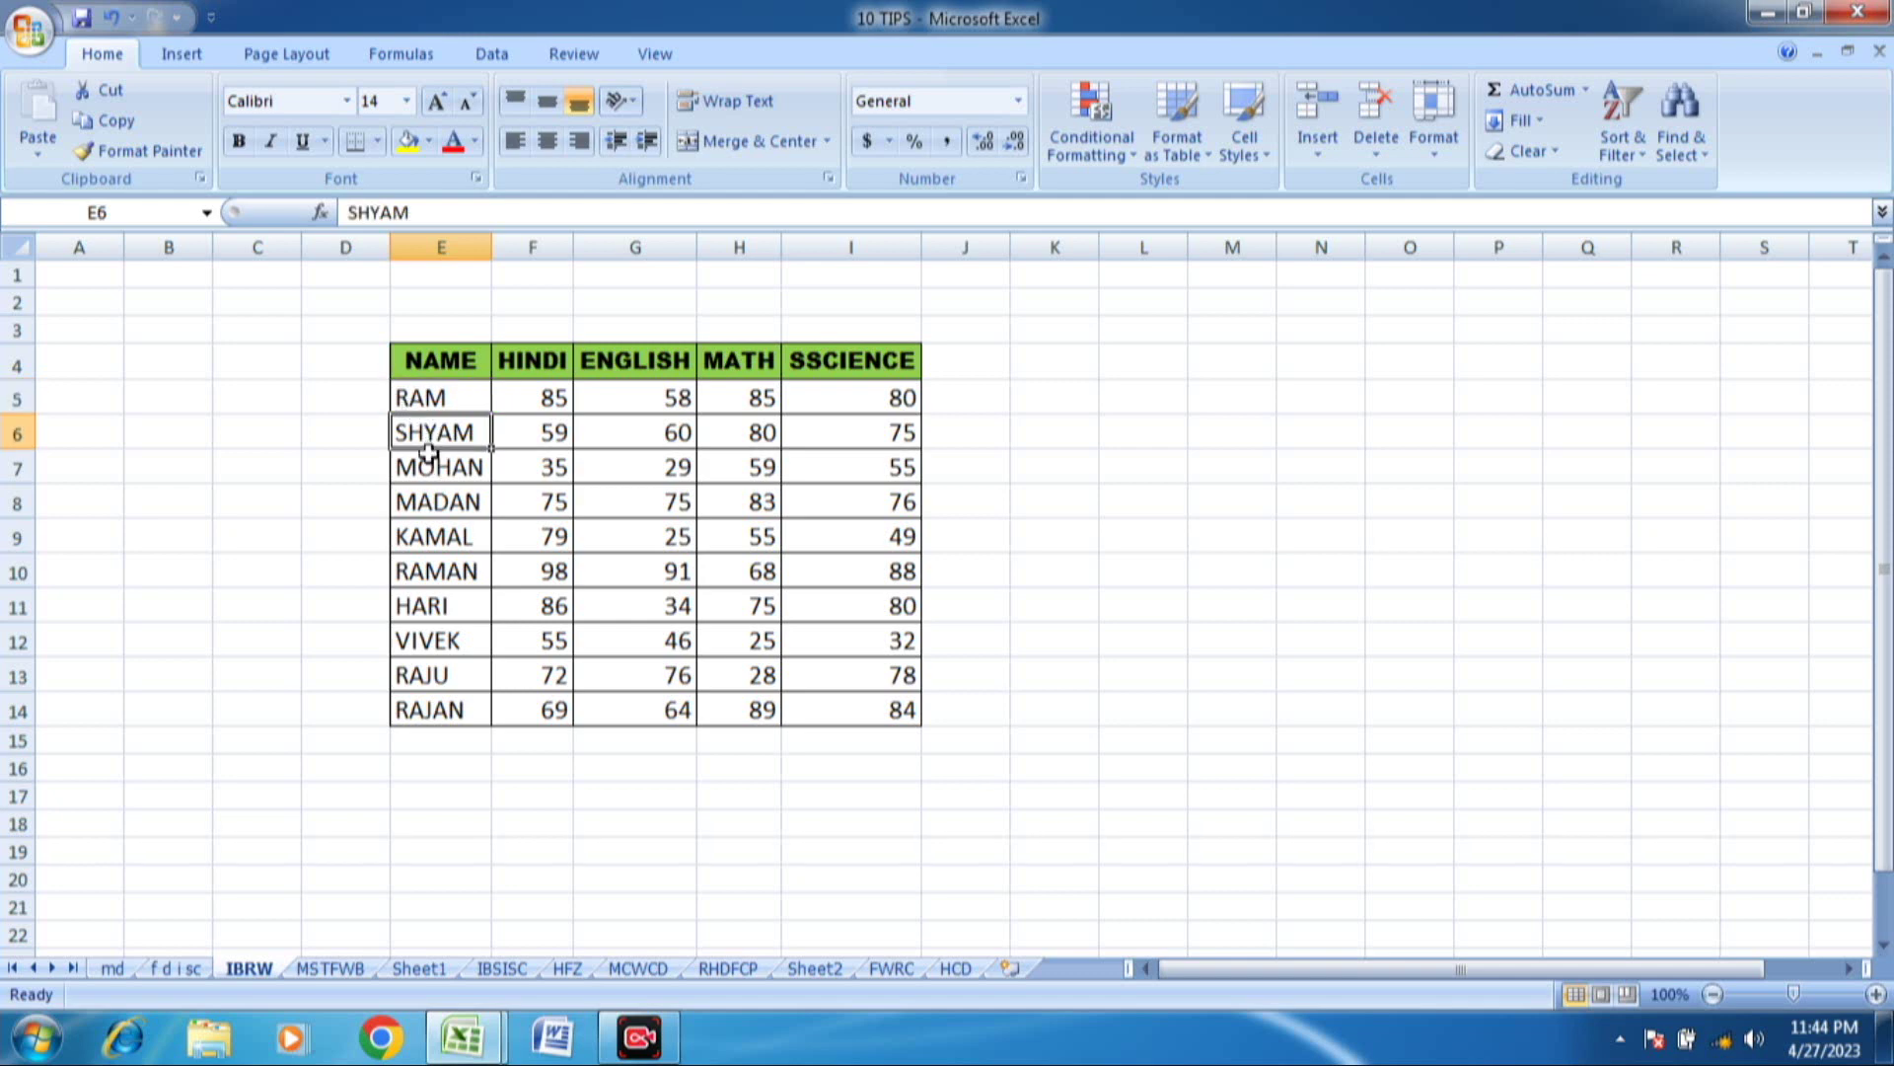
pyautogui.click(434, 464)
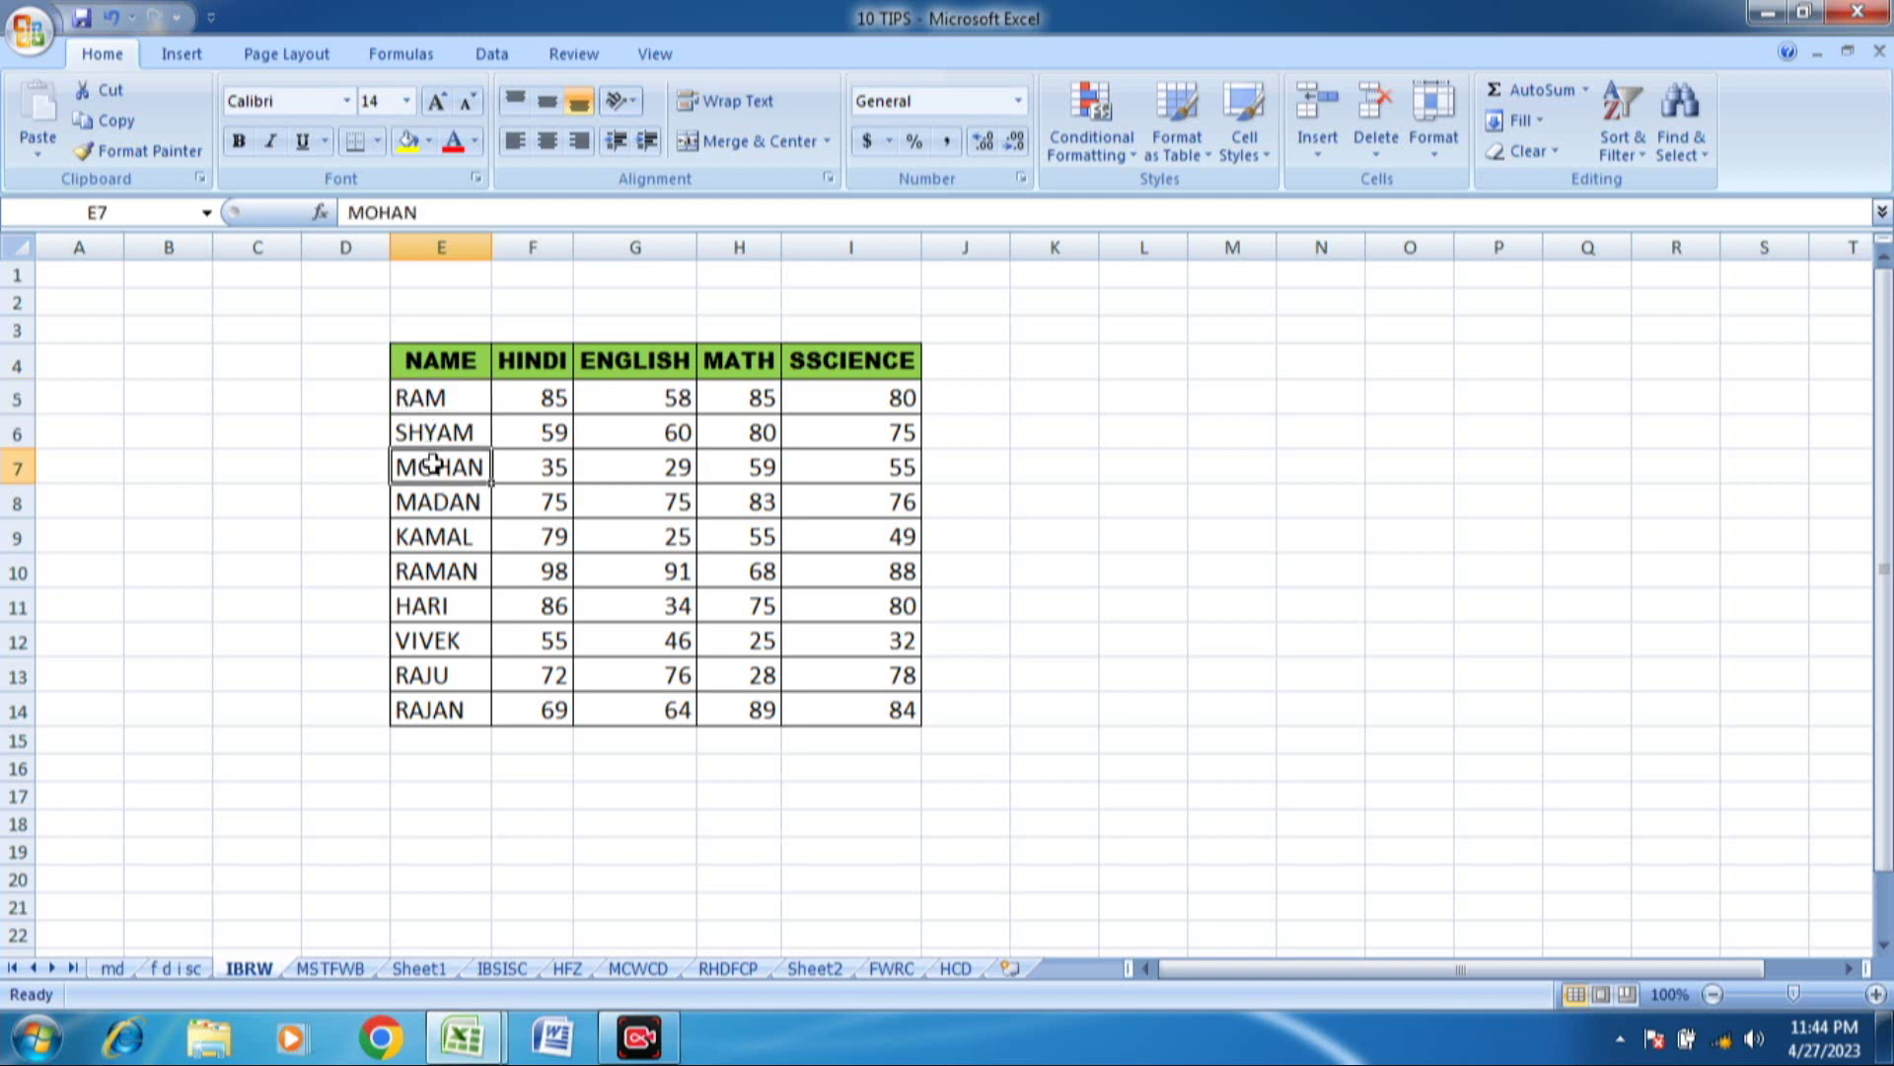
pyautogui.click(436, 392)
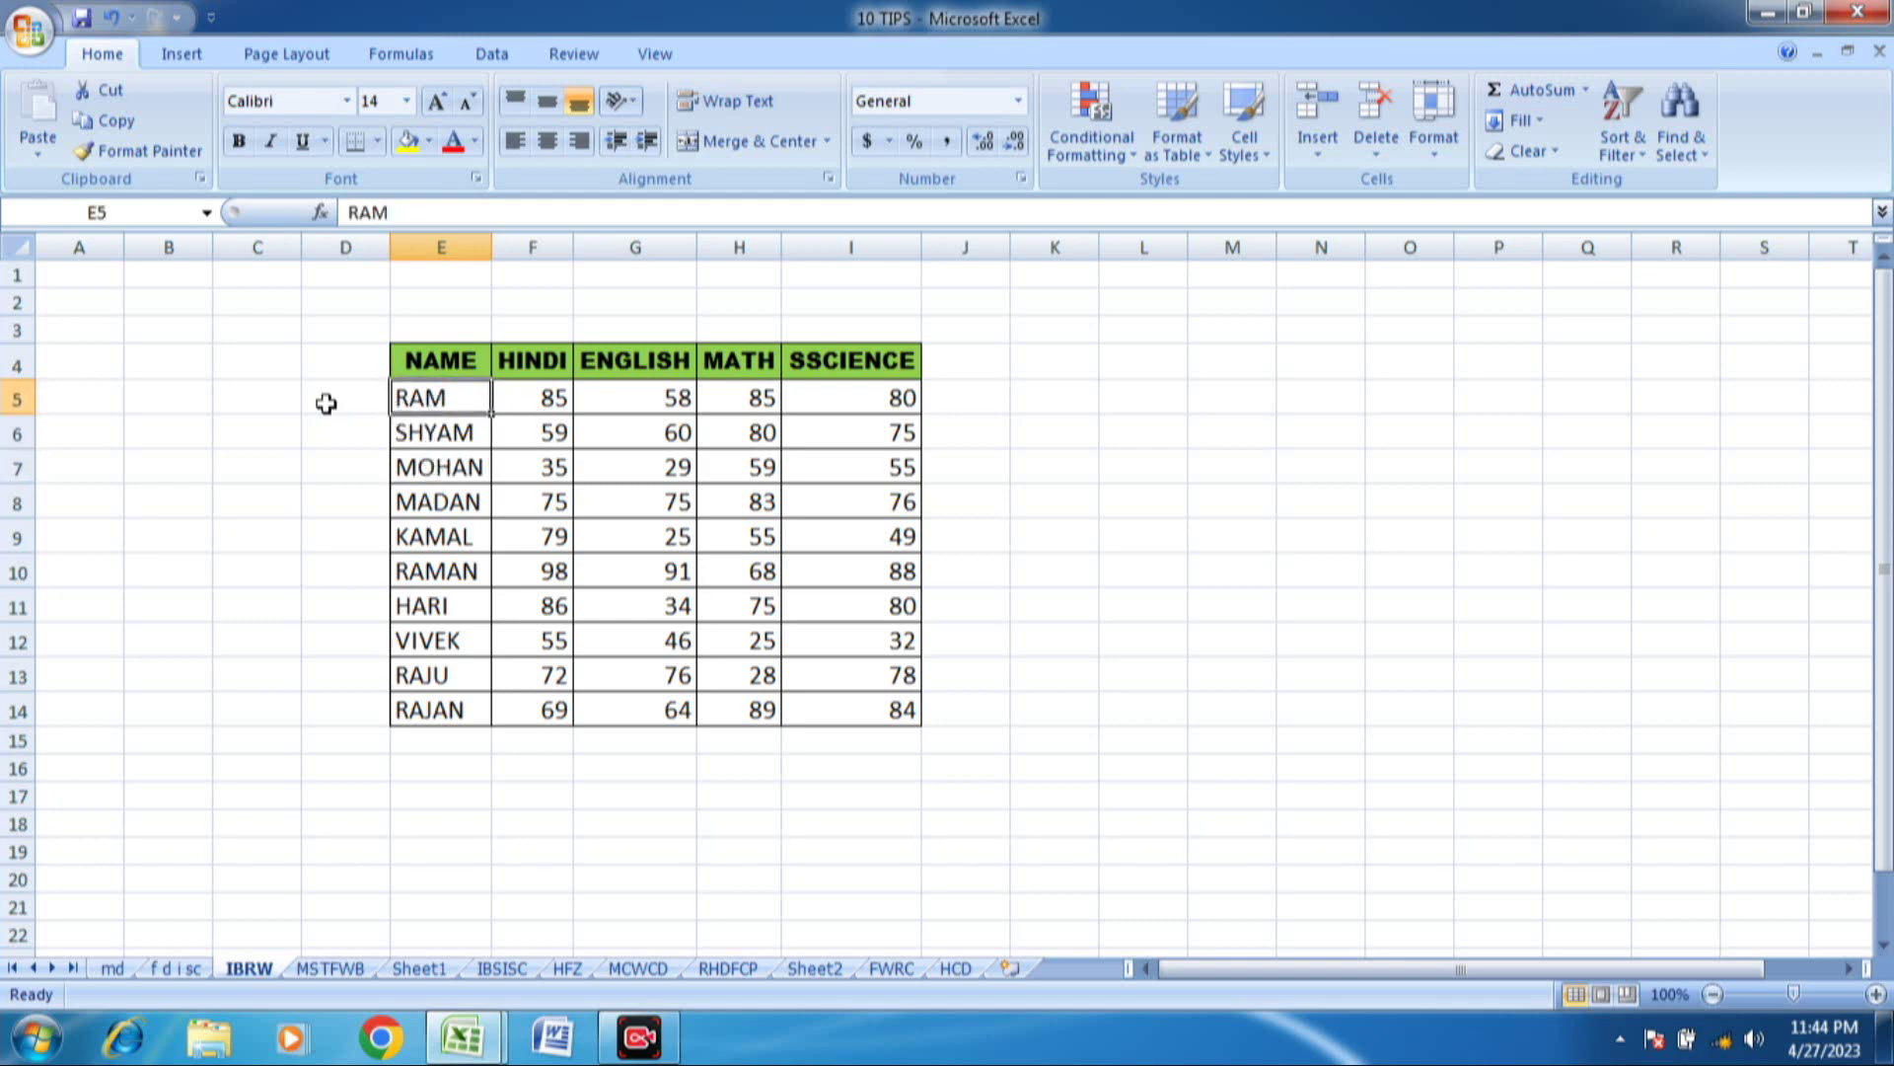
pyautogui.click(10, 434)
pyautogui.rightClick(5, 434)
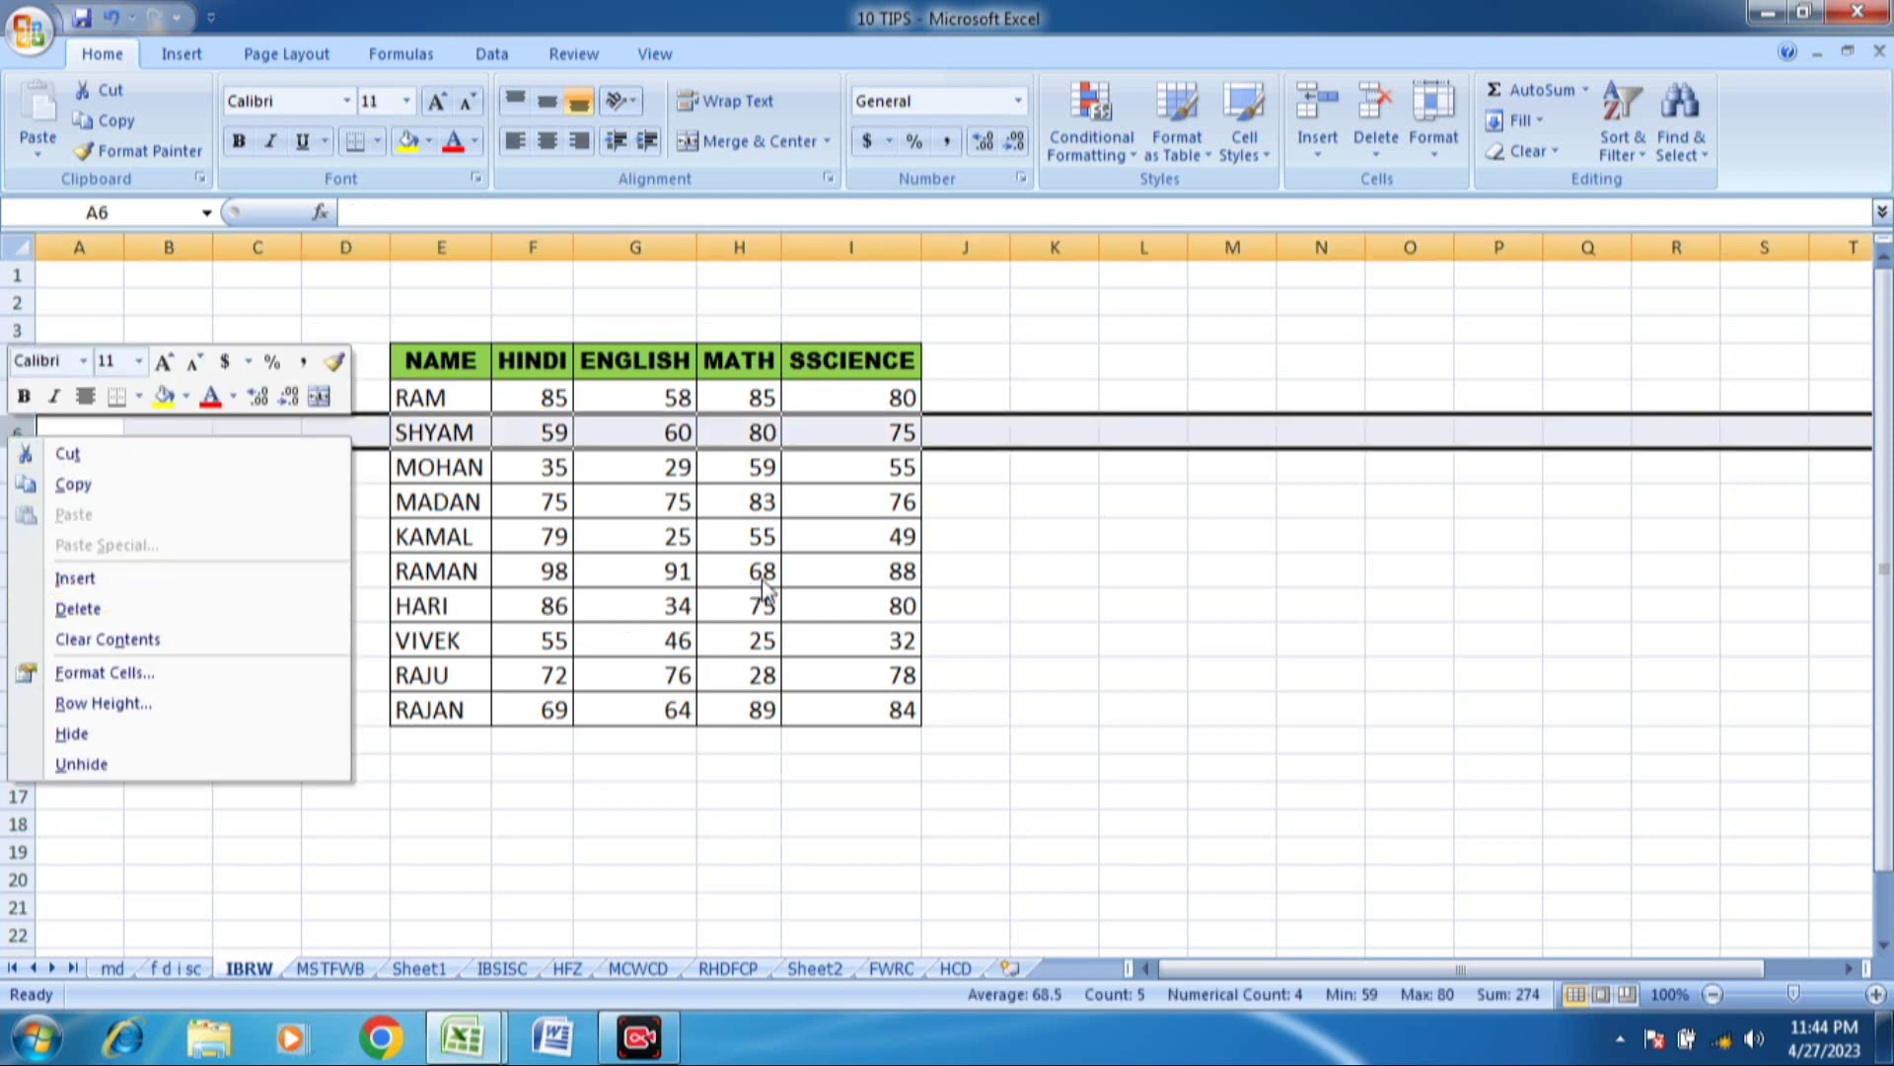
pyautogui.press('Escape')
pyautogui.click(366, 400)
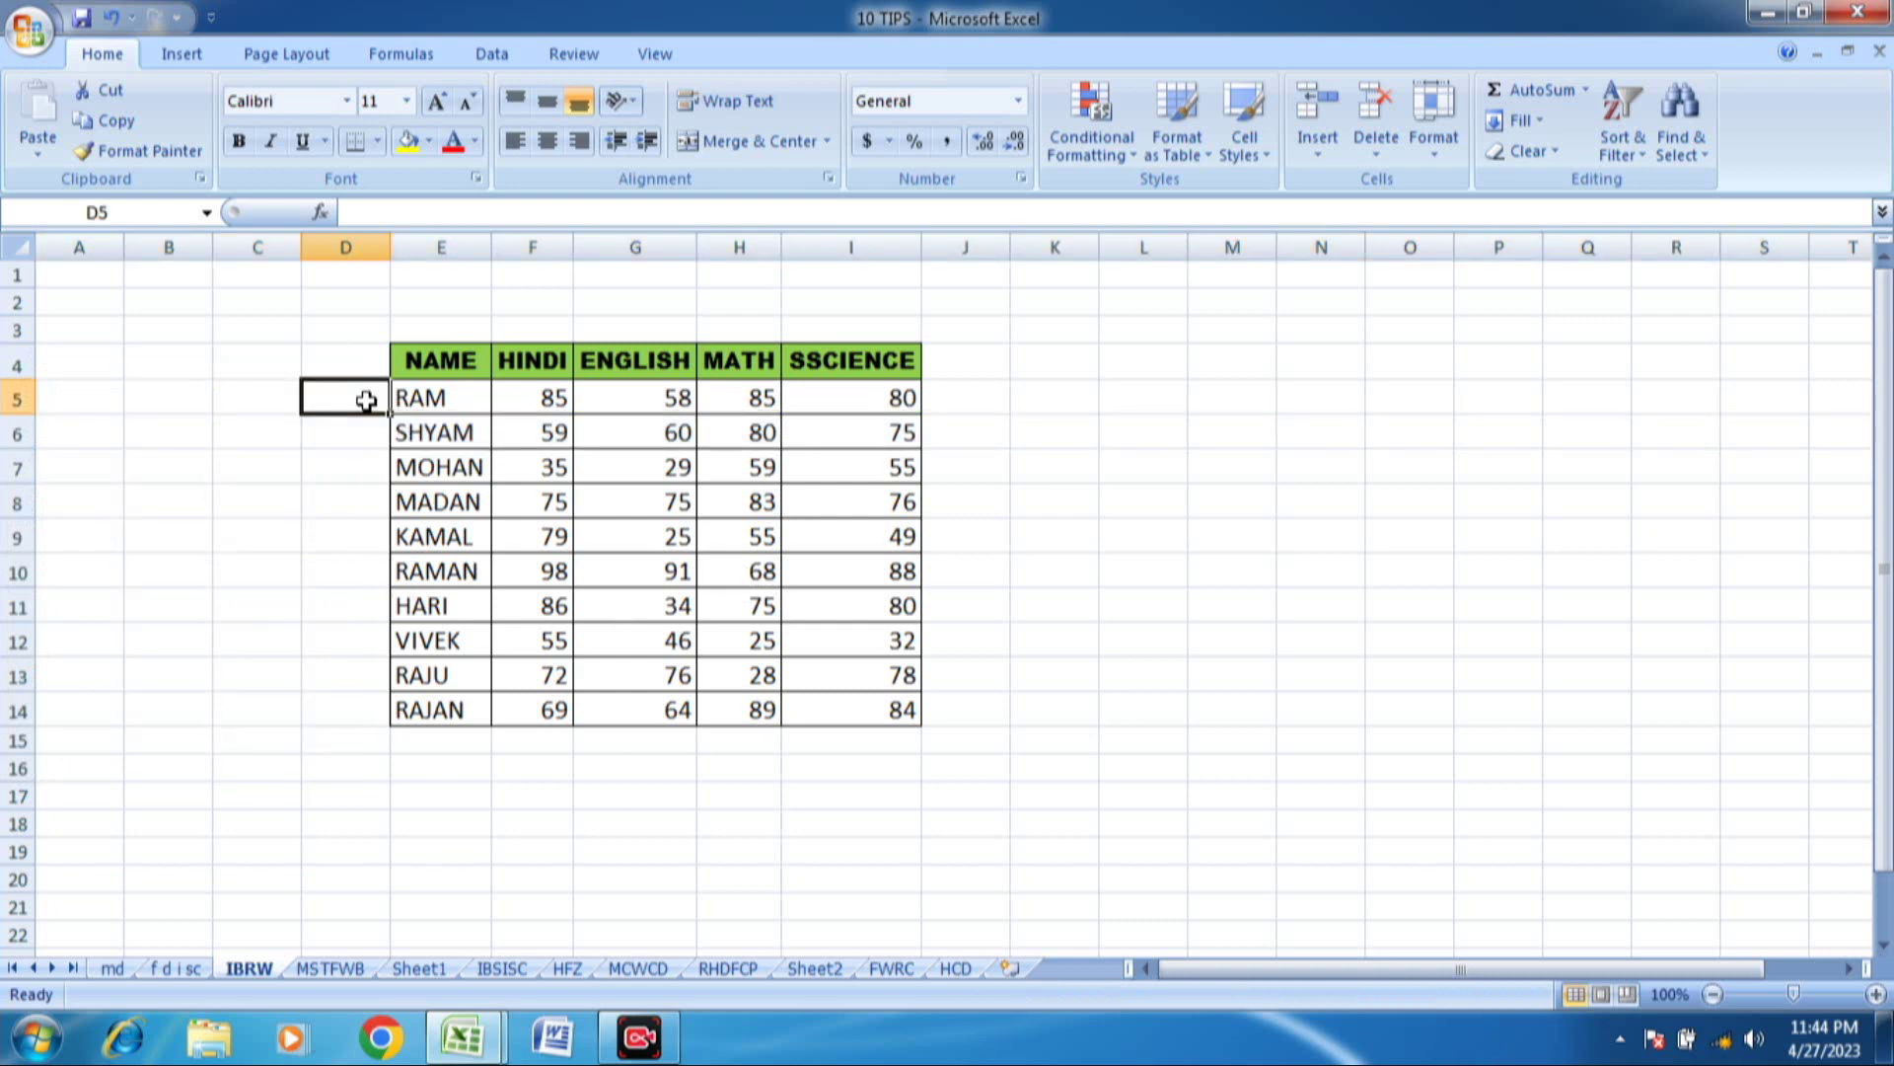
pyautogui.click(956, 388)
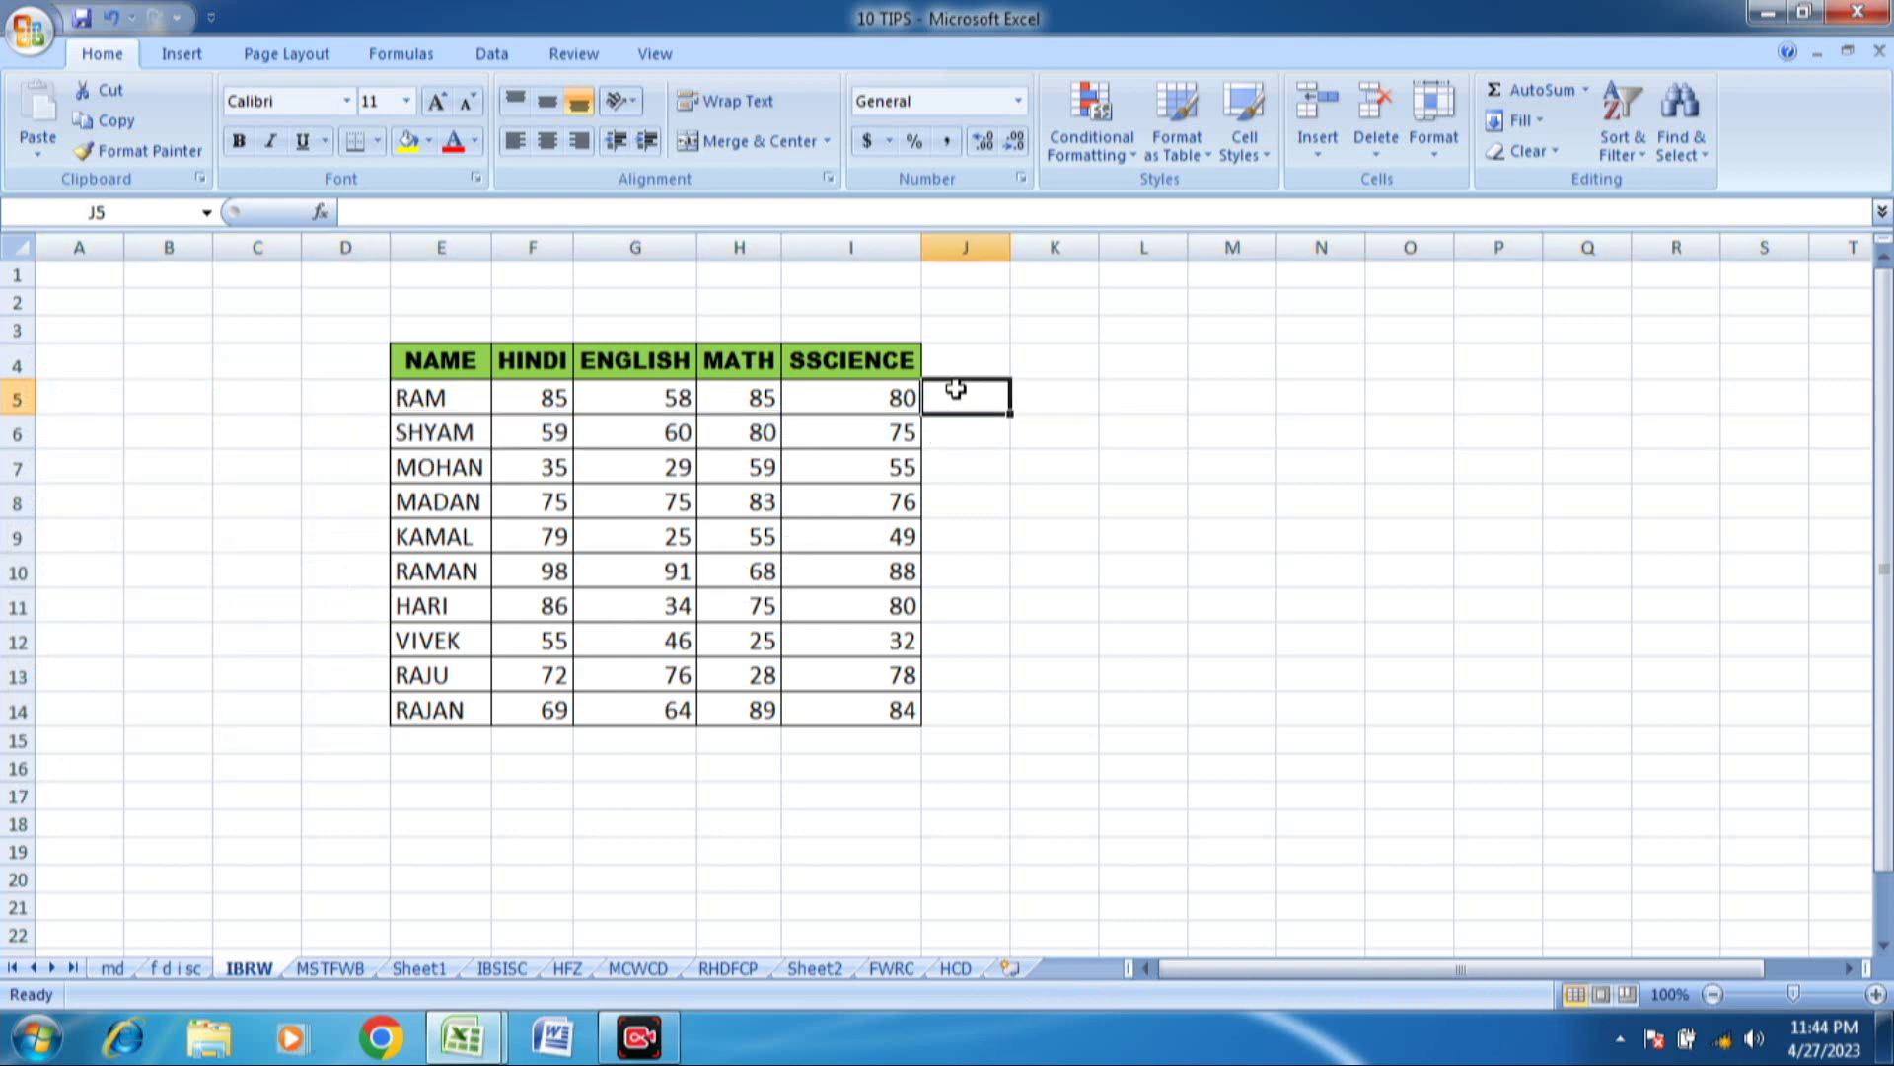
# - Enter 1 in D5 and 2 in D6, beside the first two names of the marks table
pyautogui.click(355, 402)
pyautogui.write('1')
pyautogui.press('Return')
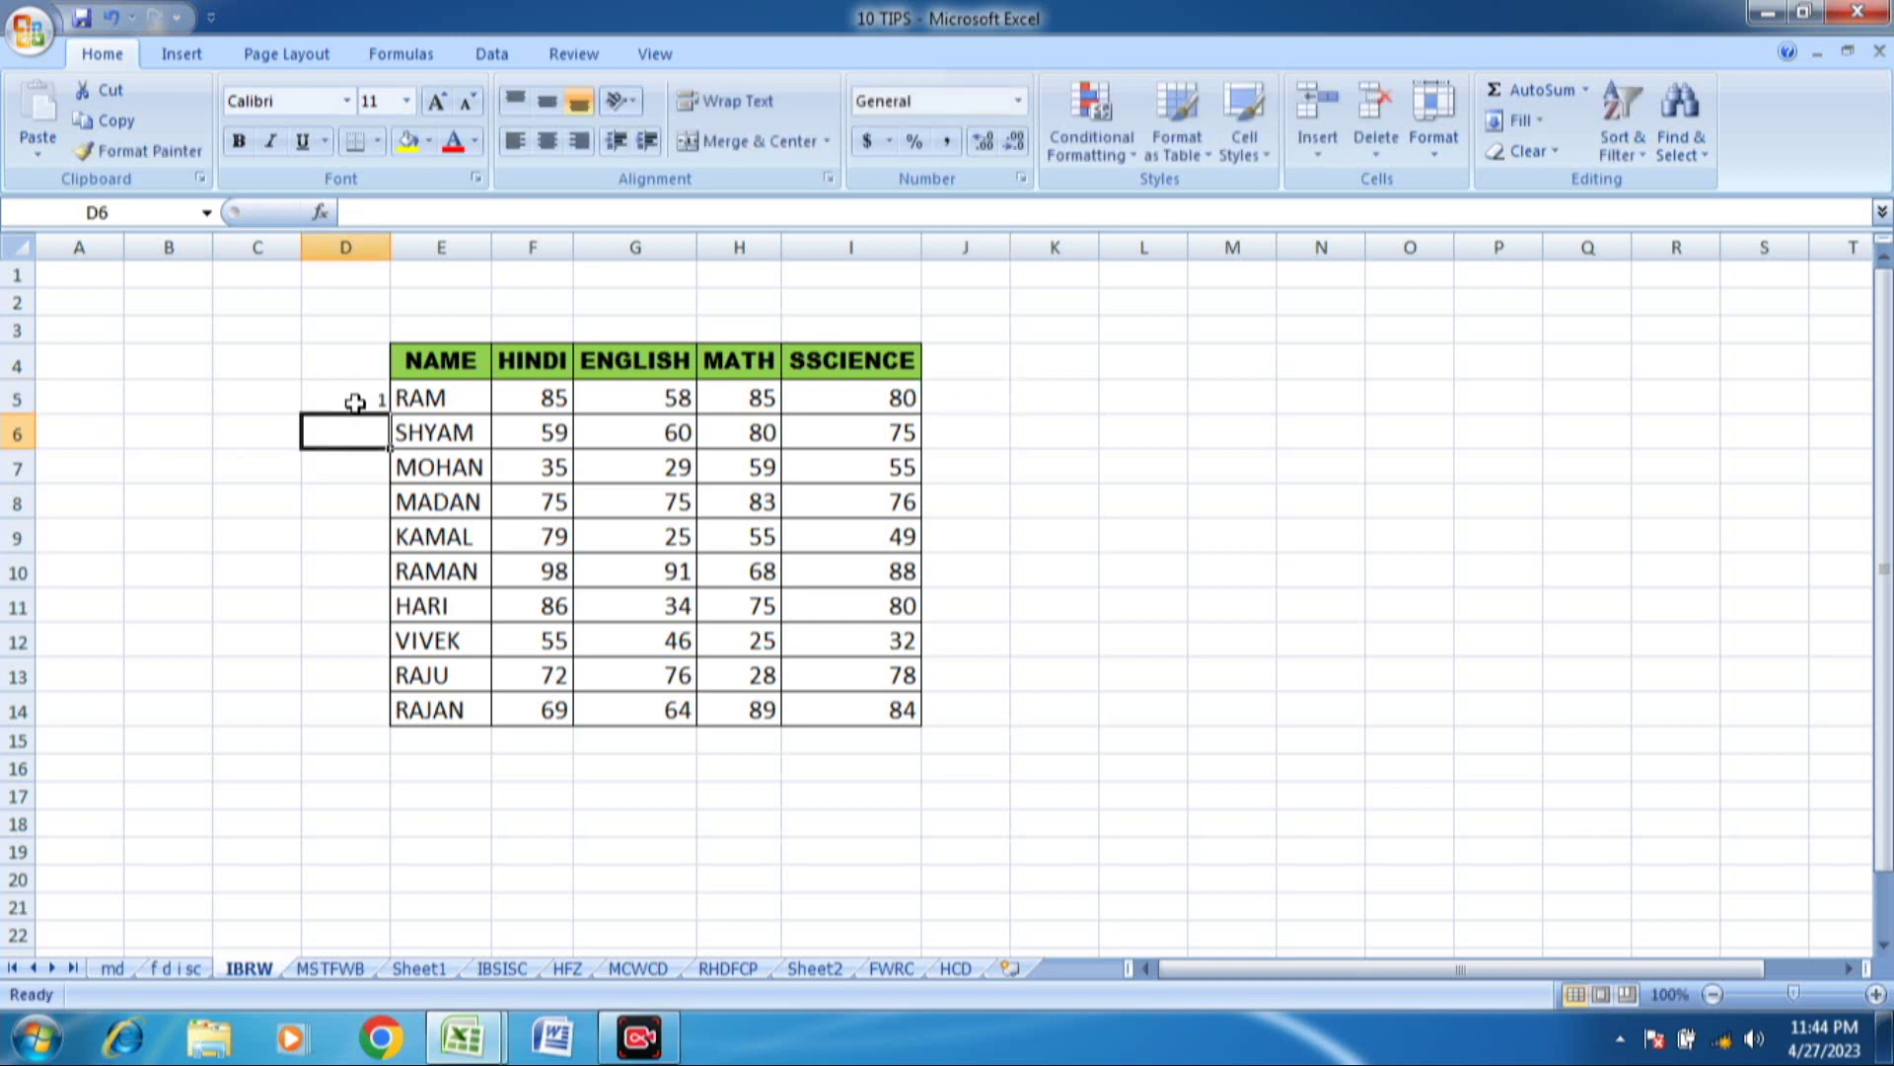
pyautogui.write('2')
pyautogui.press('Return')
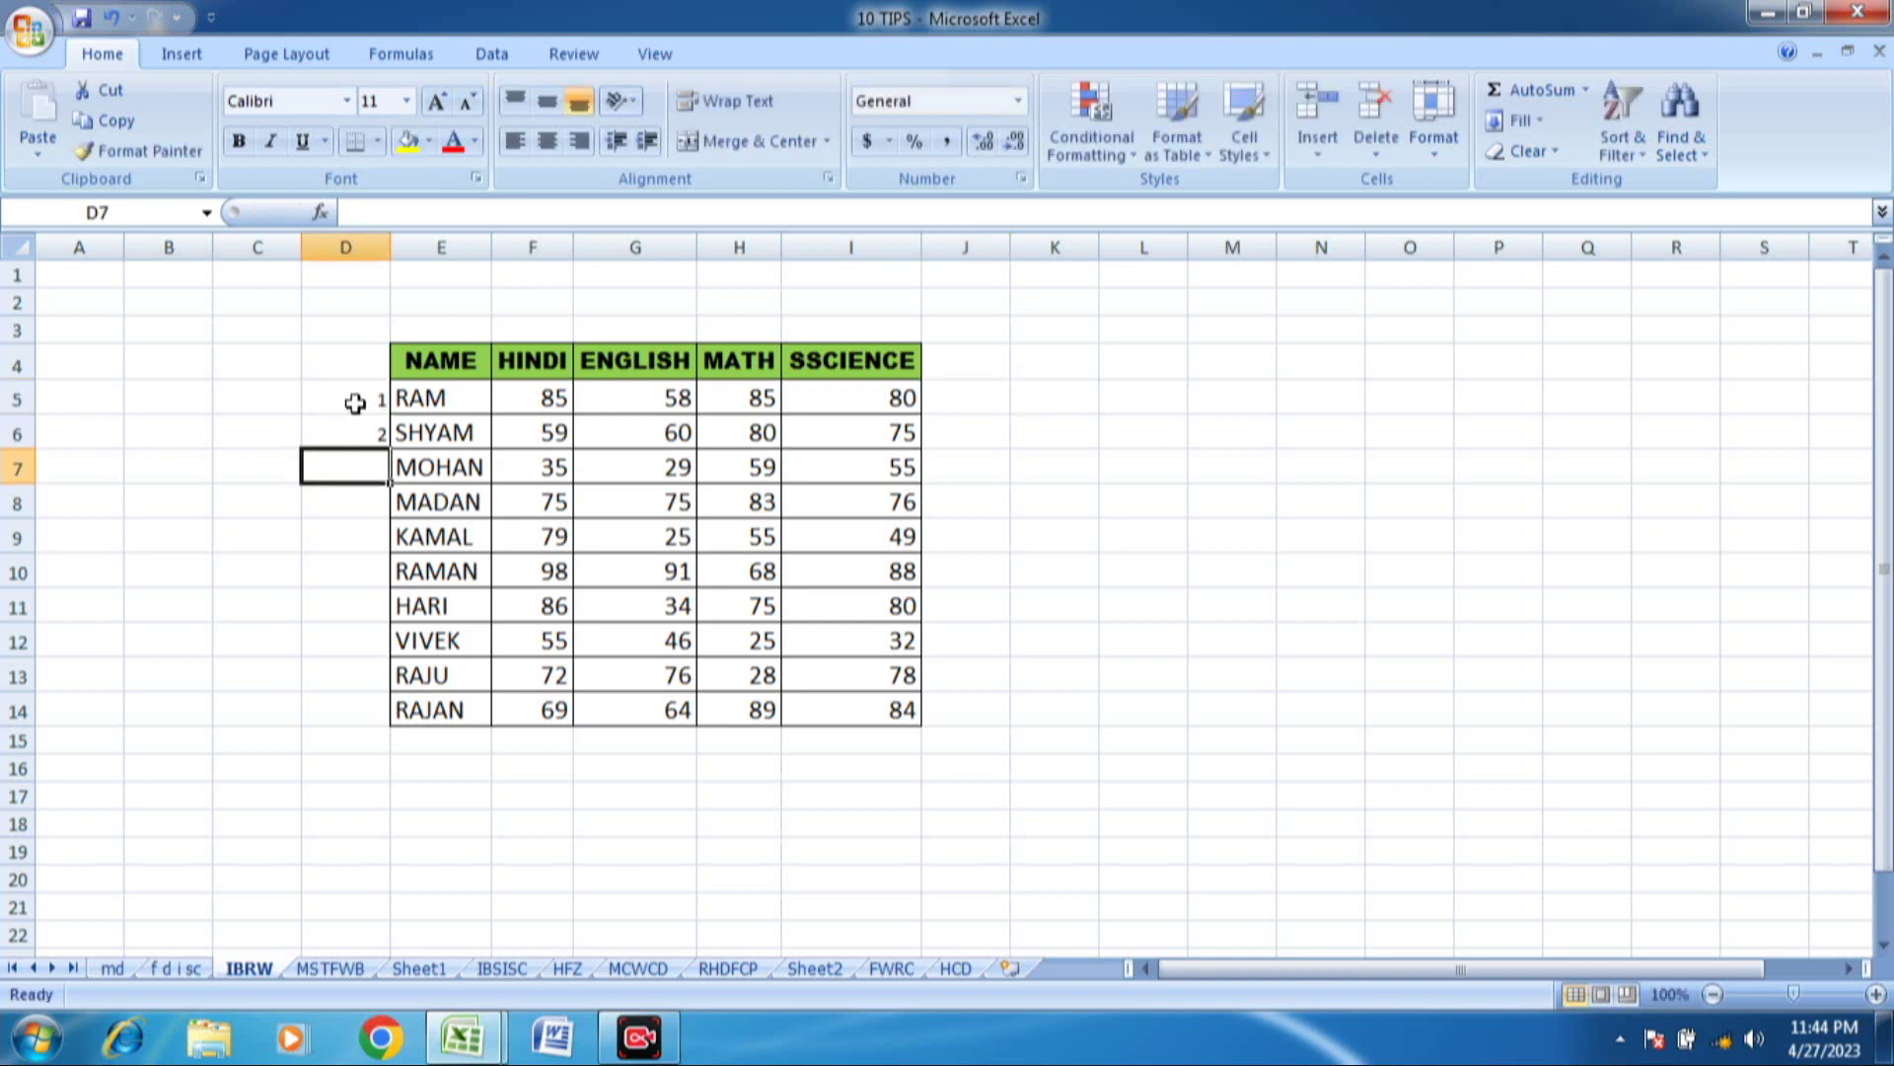
# - Fill D5:D14 with a number series from 1 to 10, starting from the value in D5
pyautogui.click(375, 396)
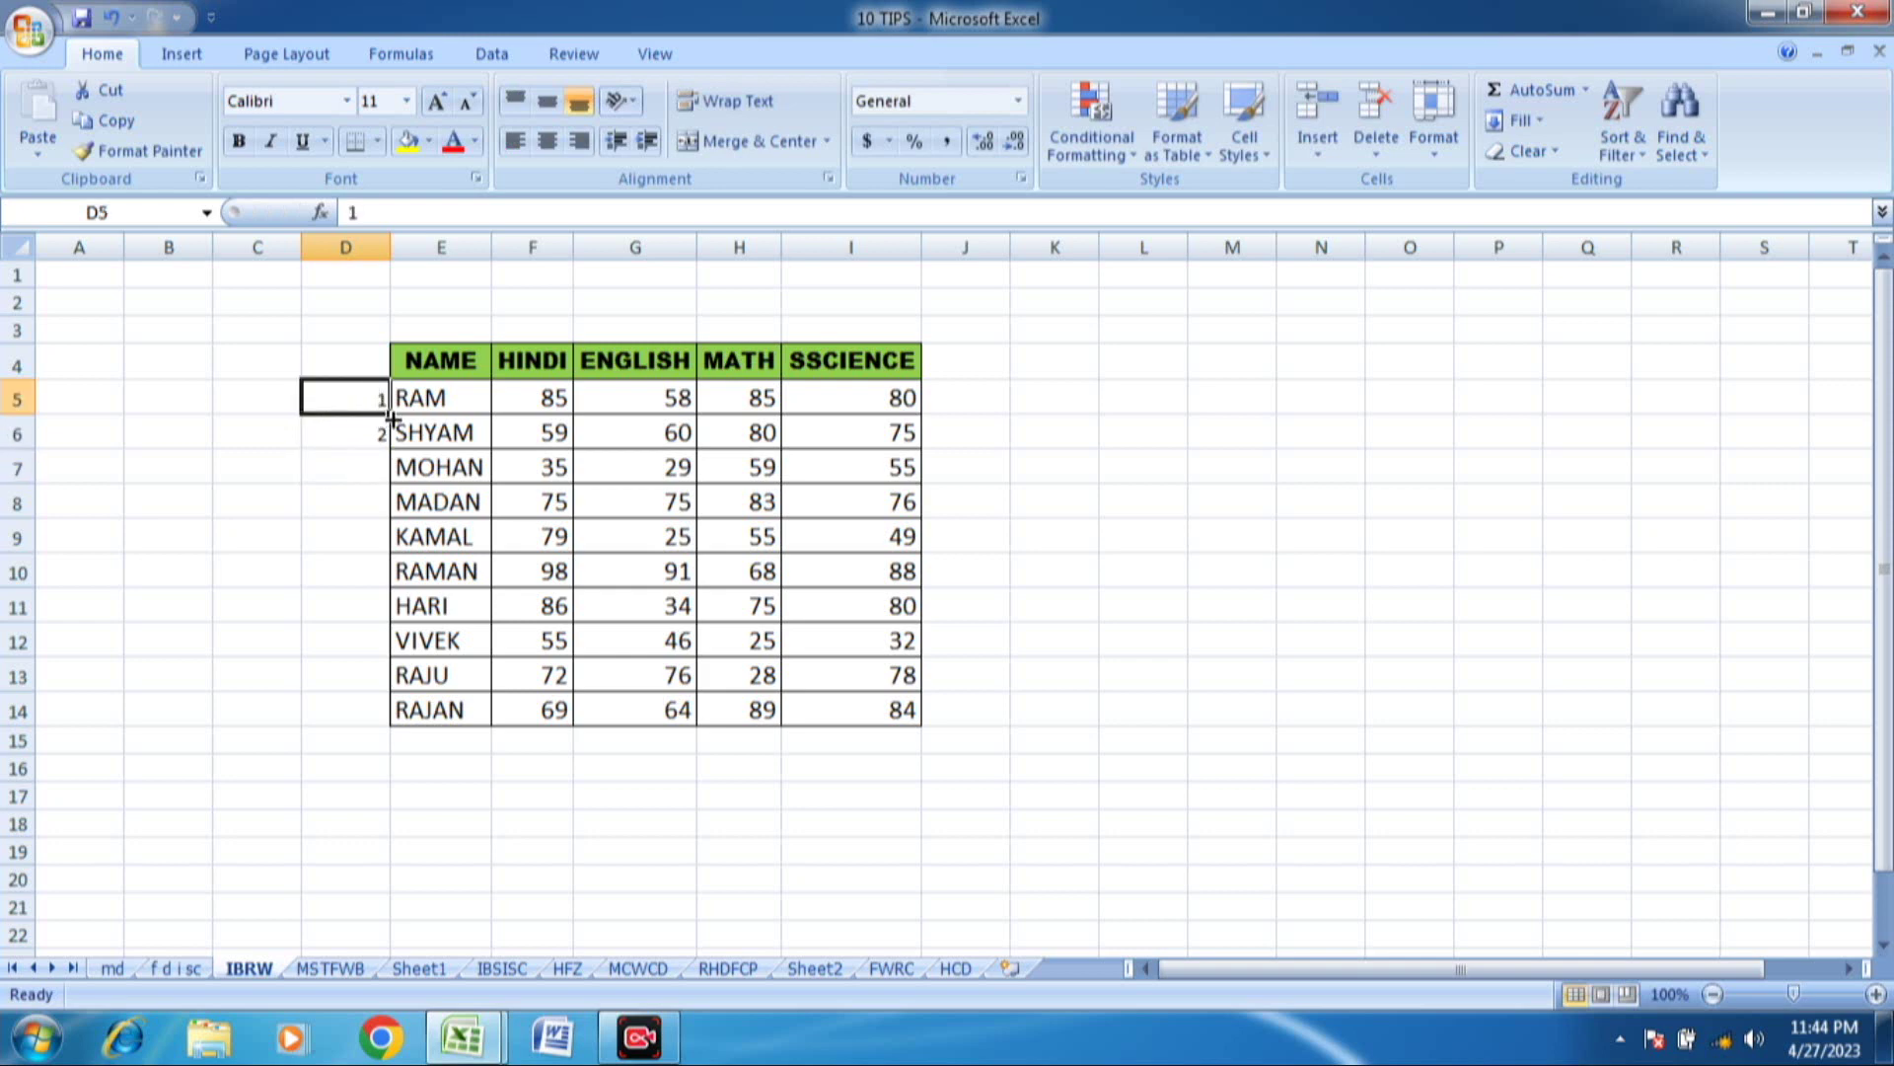
pyautogui.moveTo(392, 419); pyautogui.dragTo(390, 729)
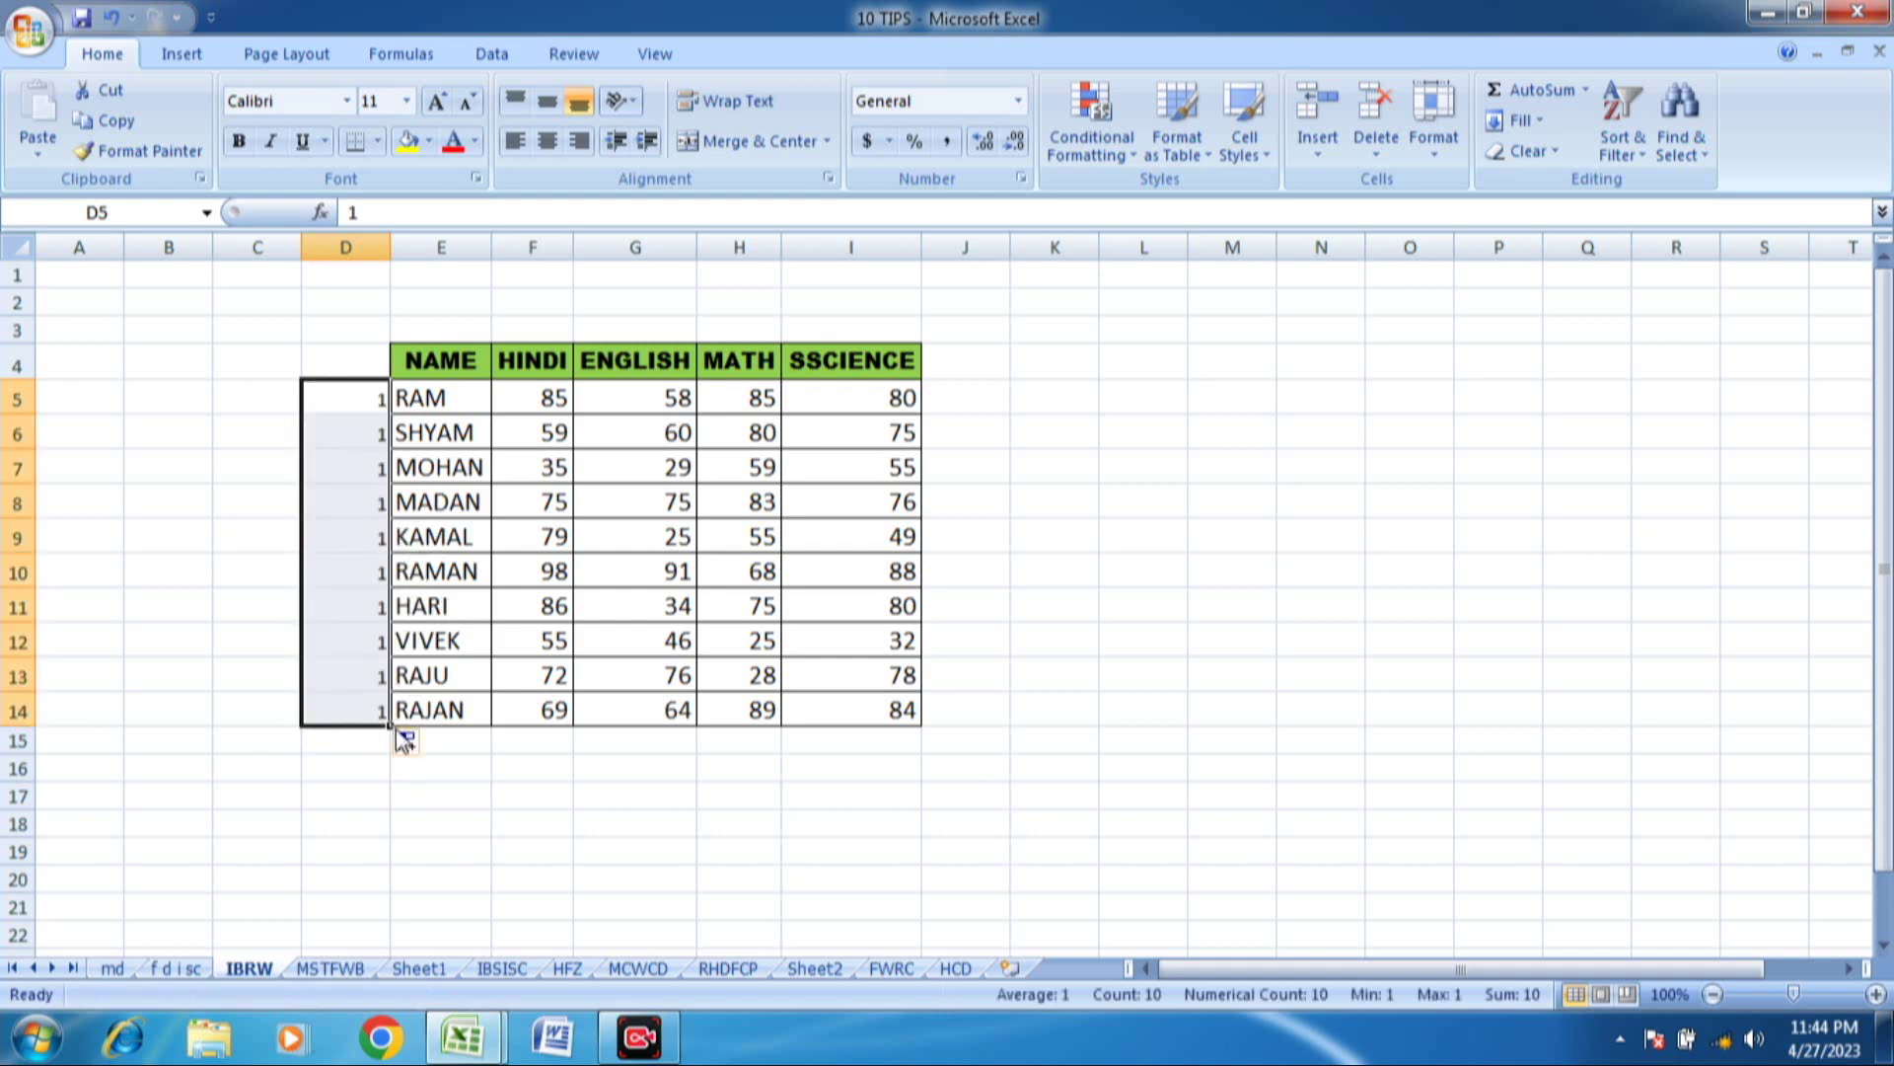
pyautogui.click(432, 745)
pyautogui.click(474, 809)
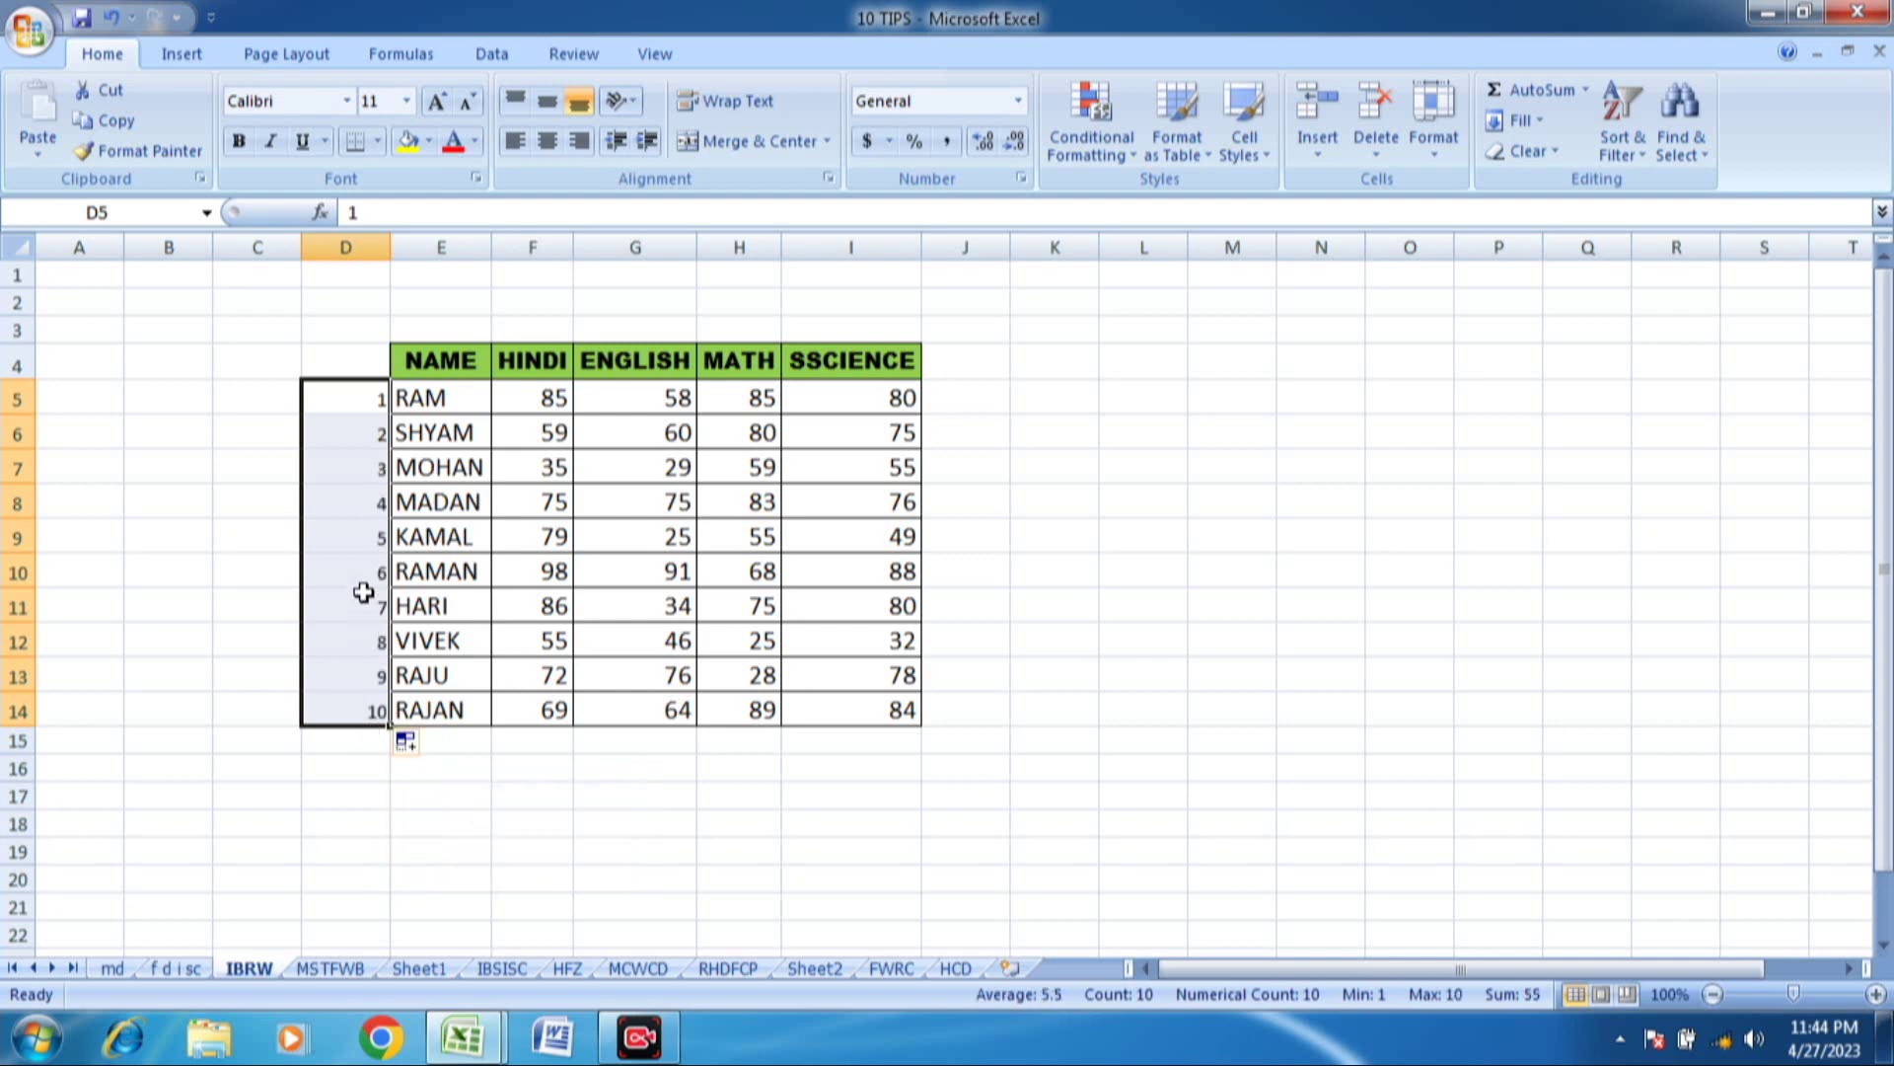
# - Copy the numbers in D5:D14 and paste them directly below the series, starting at D15
pyautogui.hotkey('ctrl', 'c')
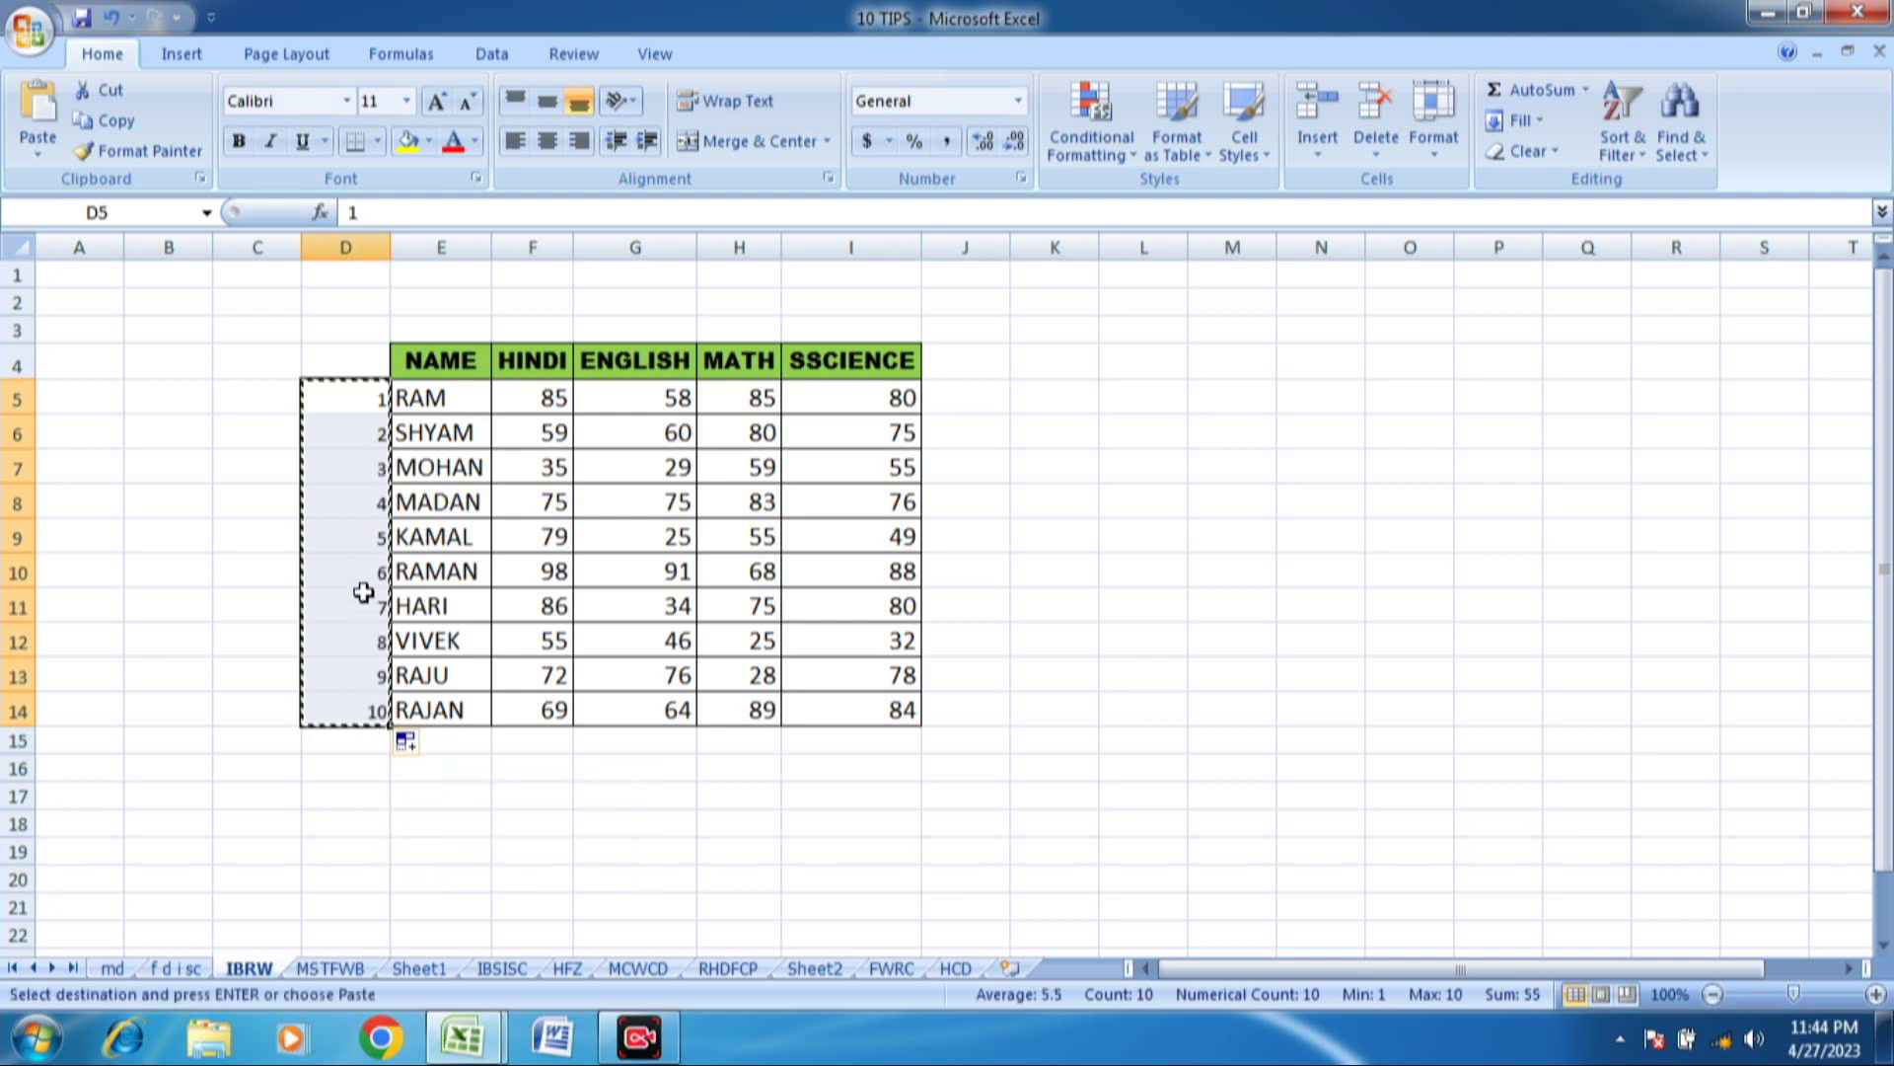
pyautogui.click(376, 749)
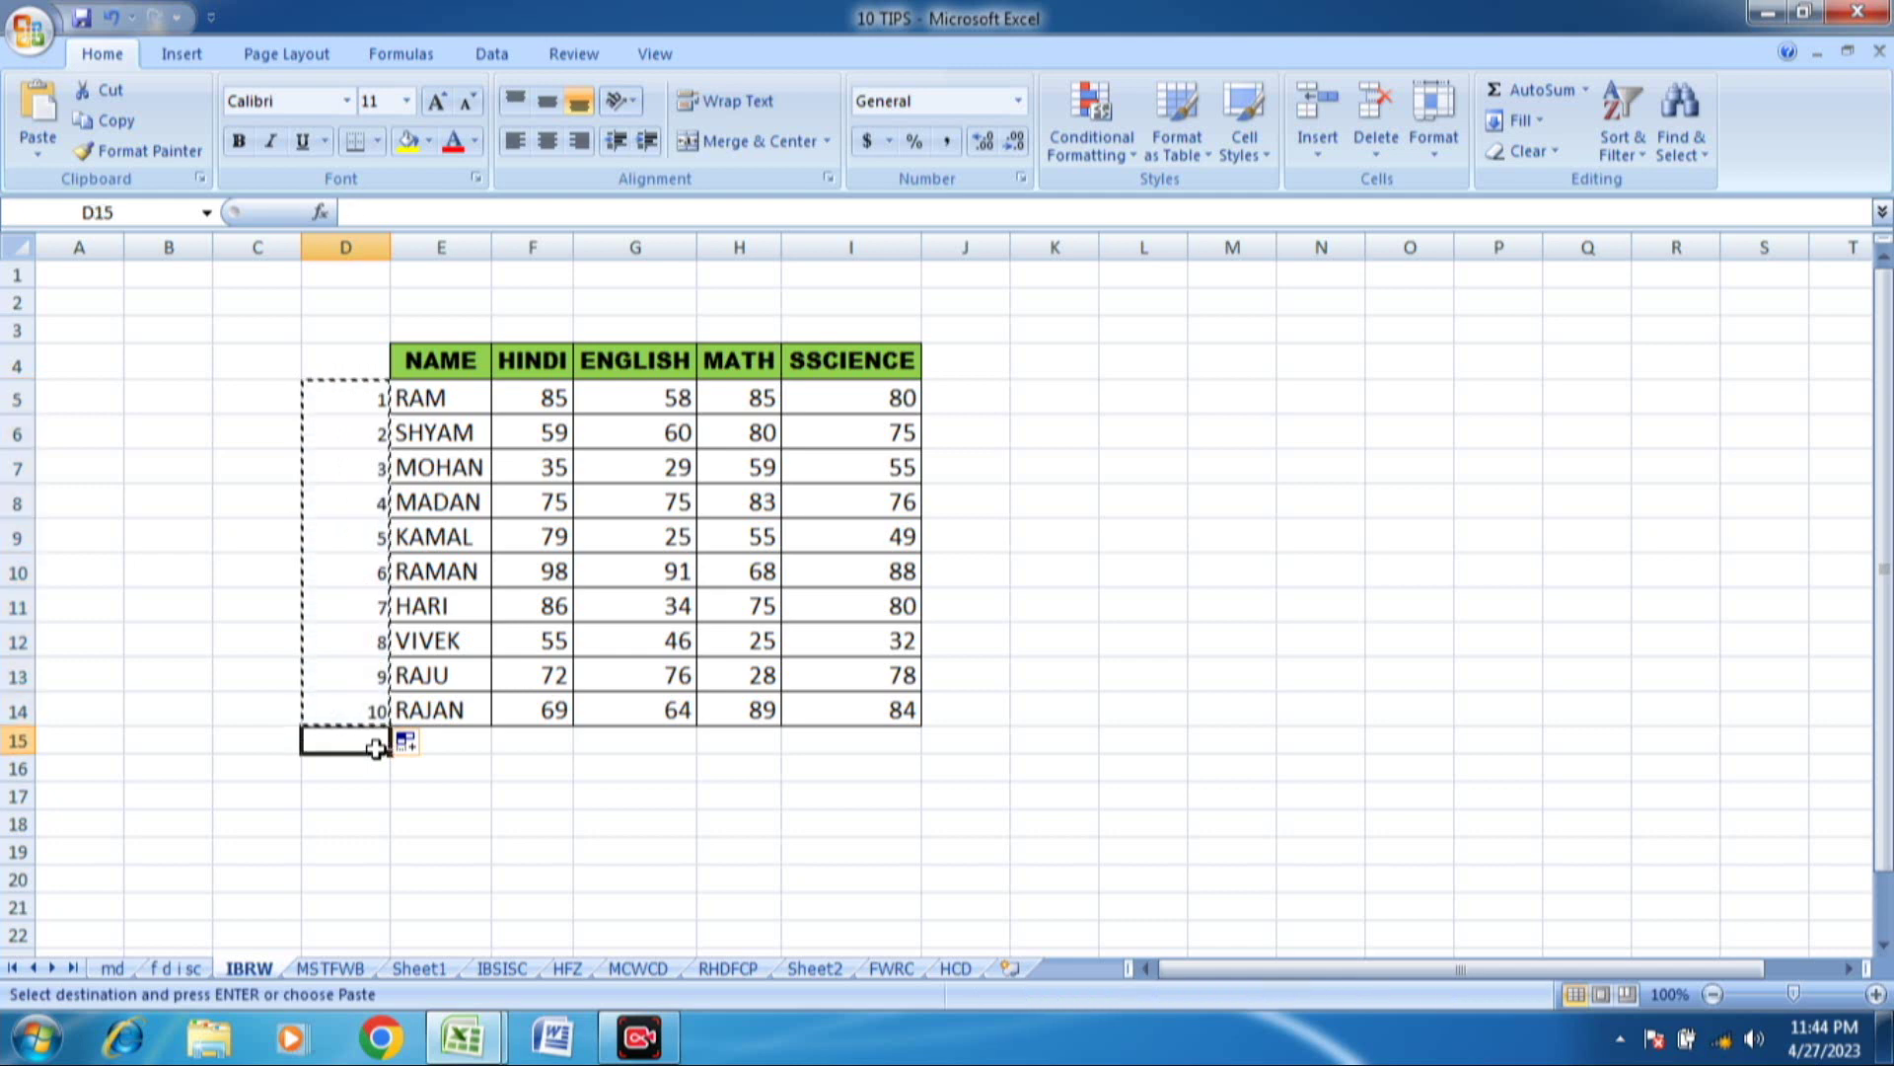
pyautogui.hotkey('ctrl', 'v')
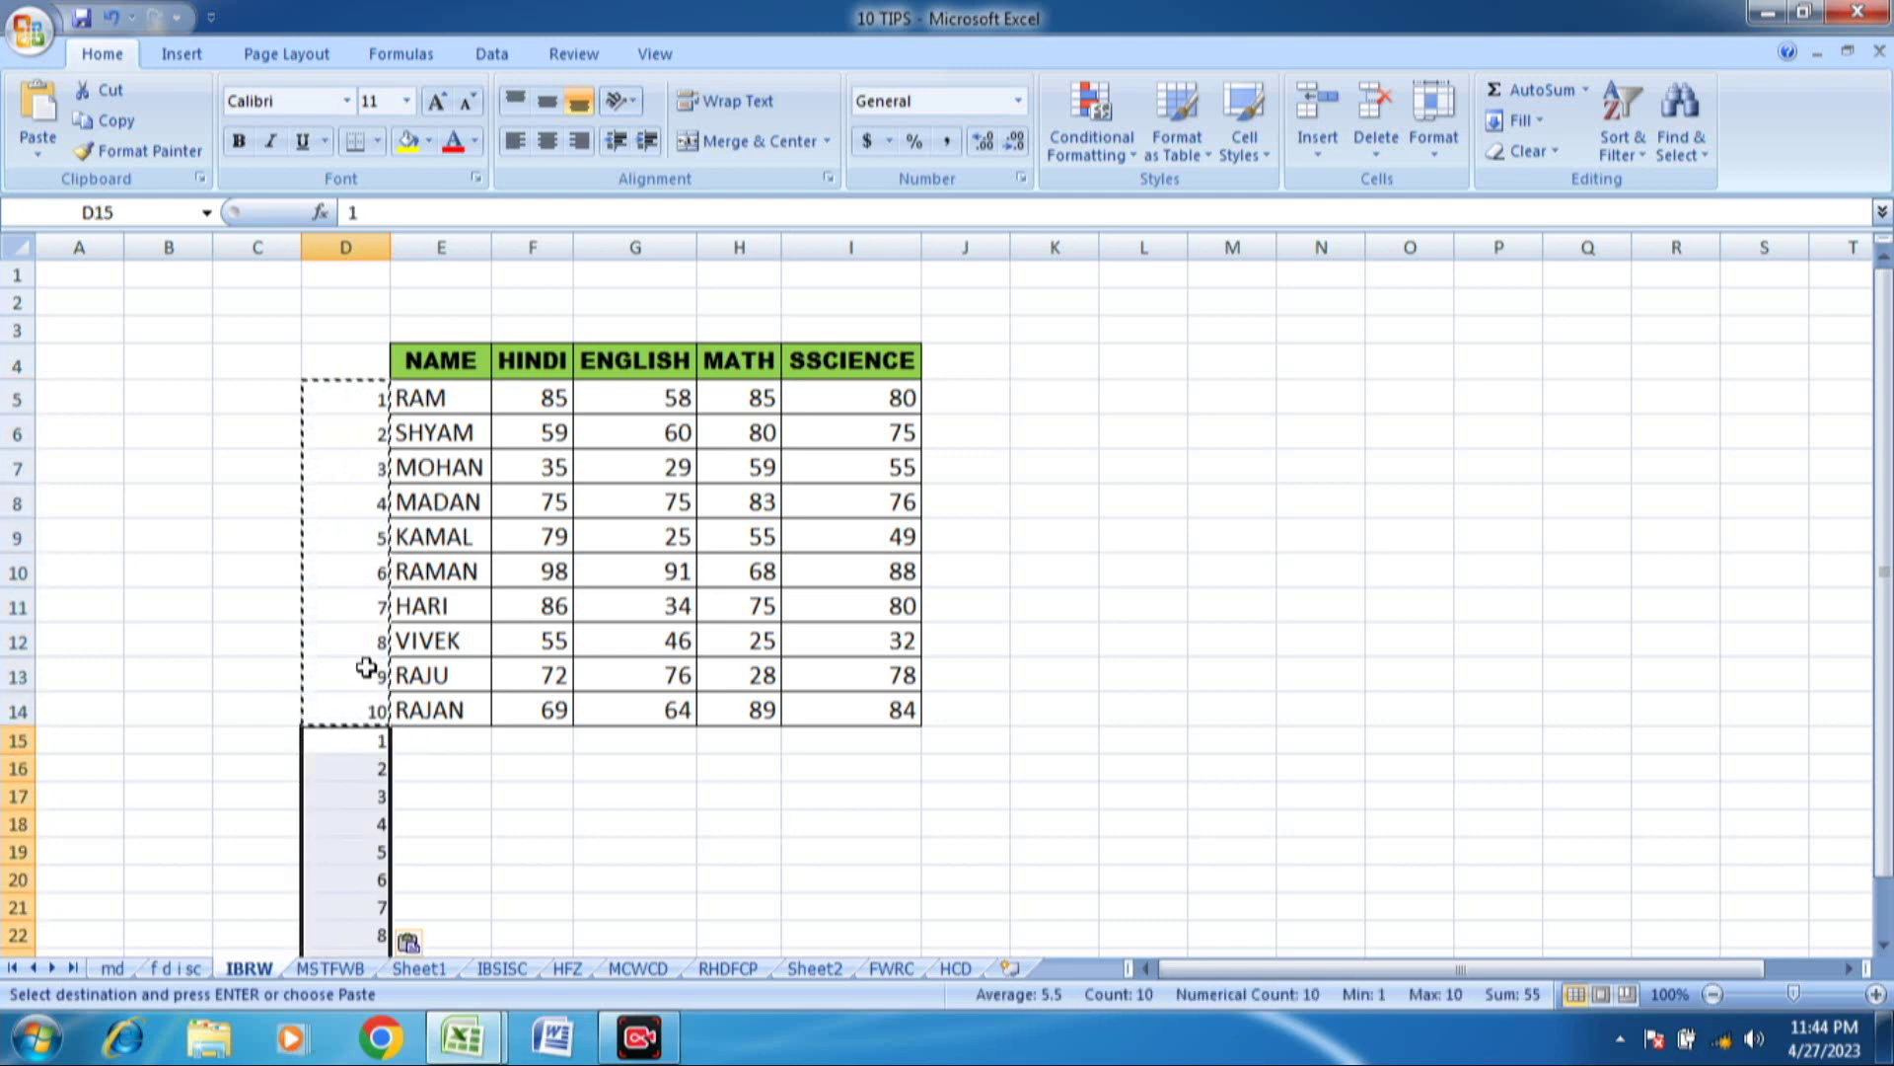
pyautogui.press('Escape')
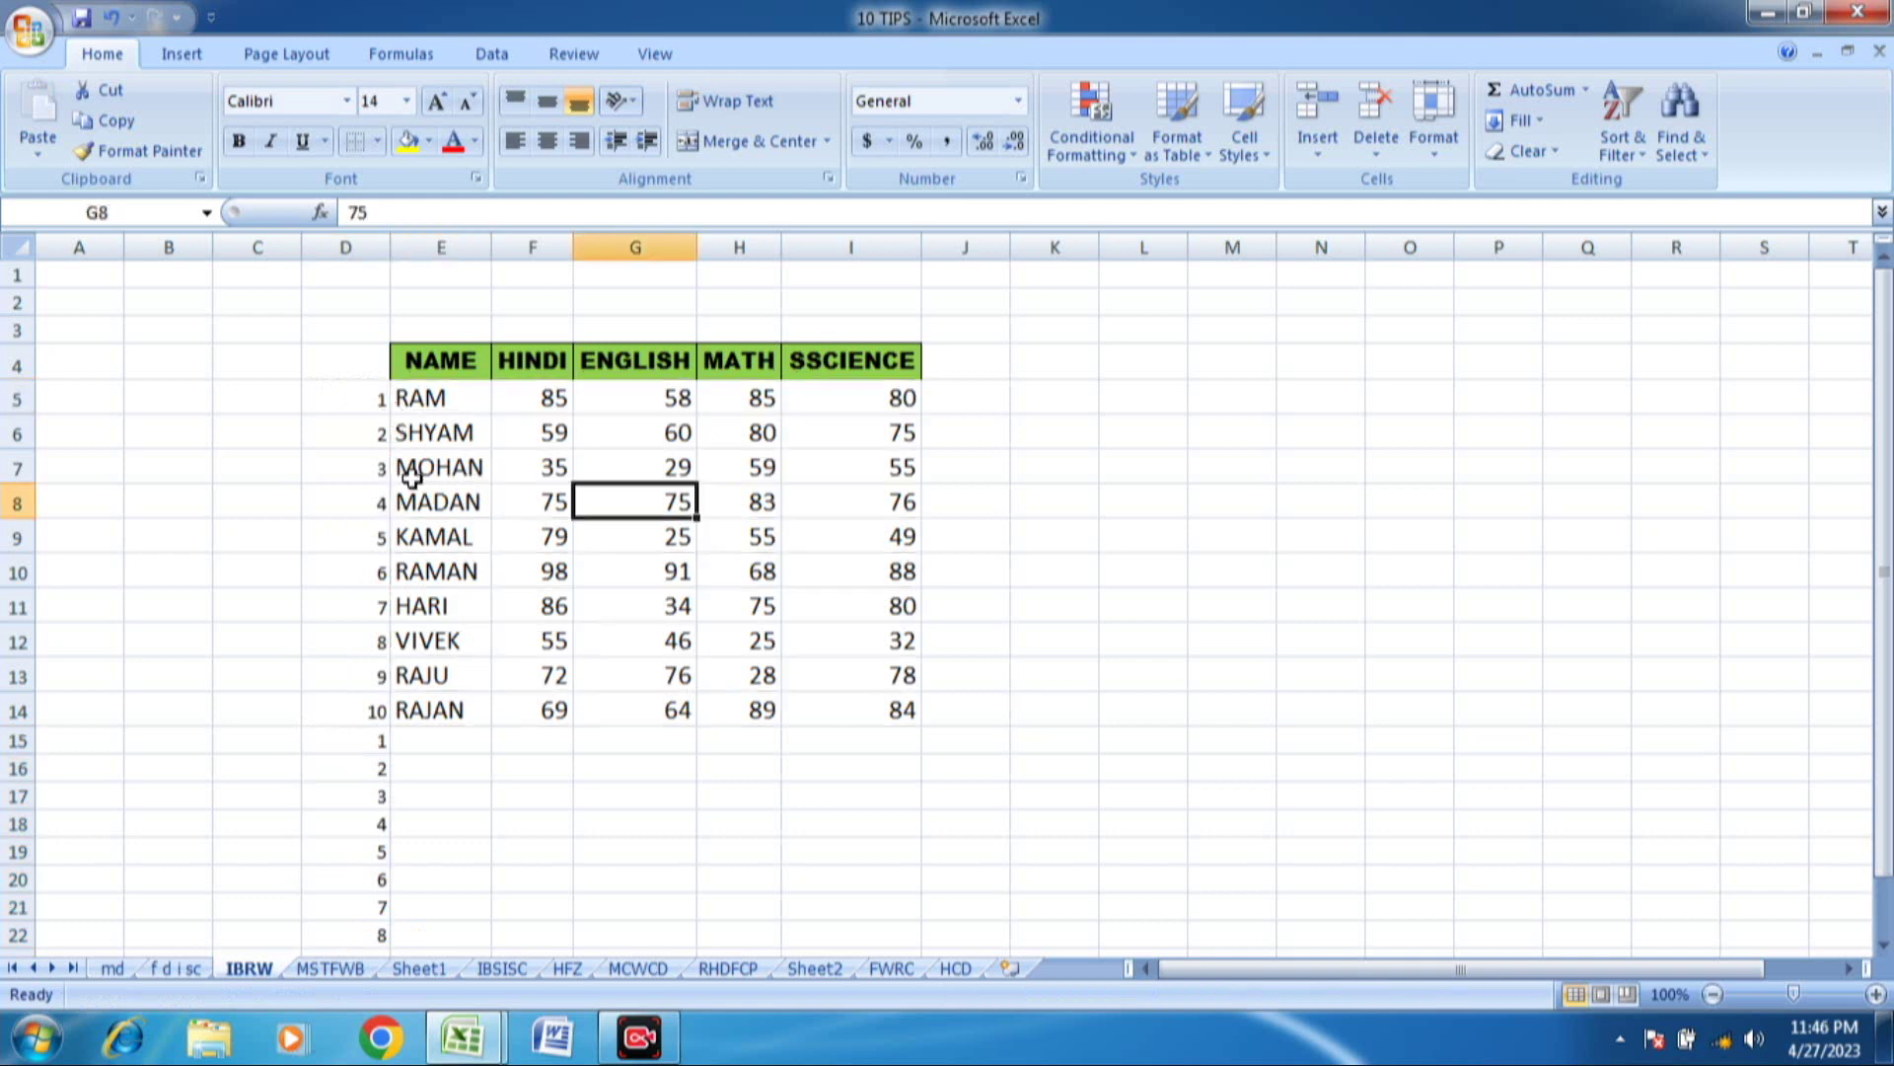
# - Select the whole marks table with its number column and sort it smallest to largest by those numbers
pyautogui.click(385, 403)
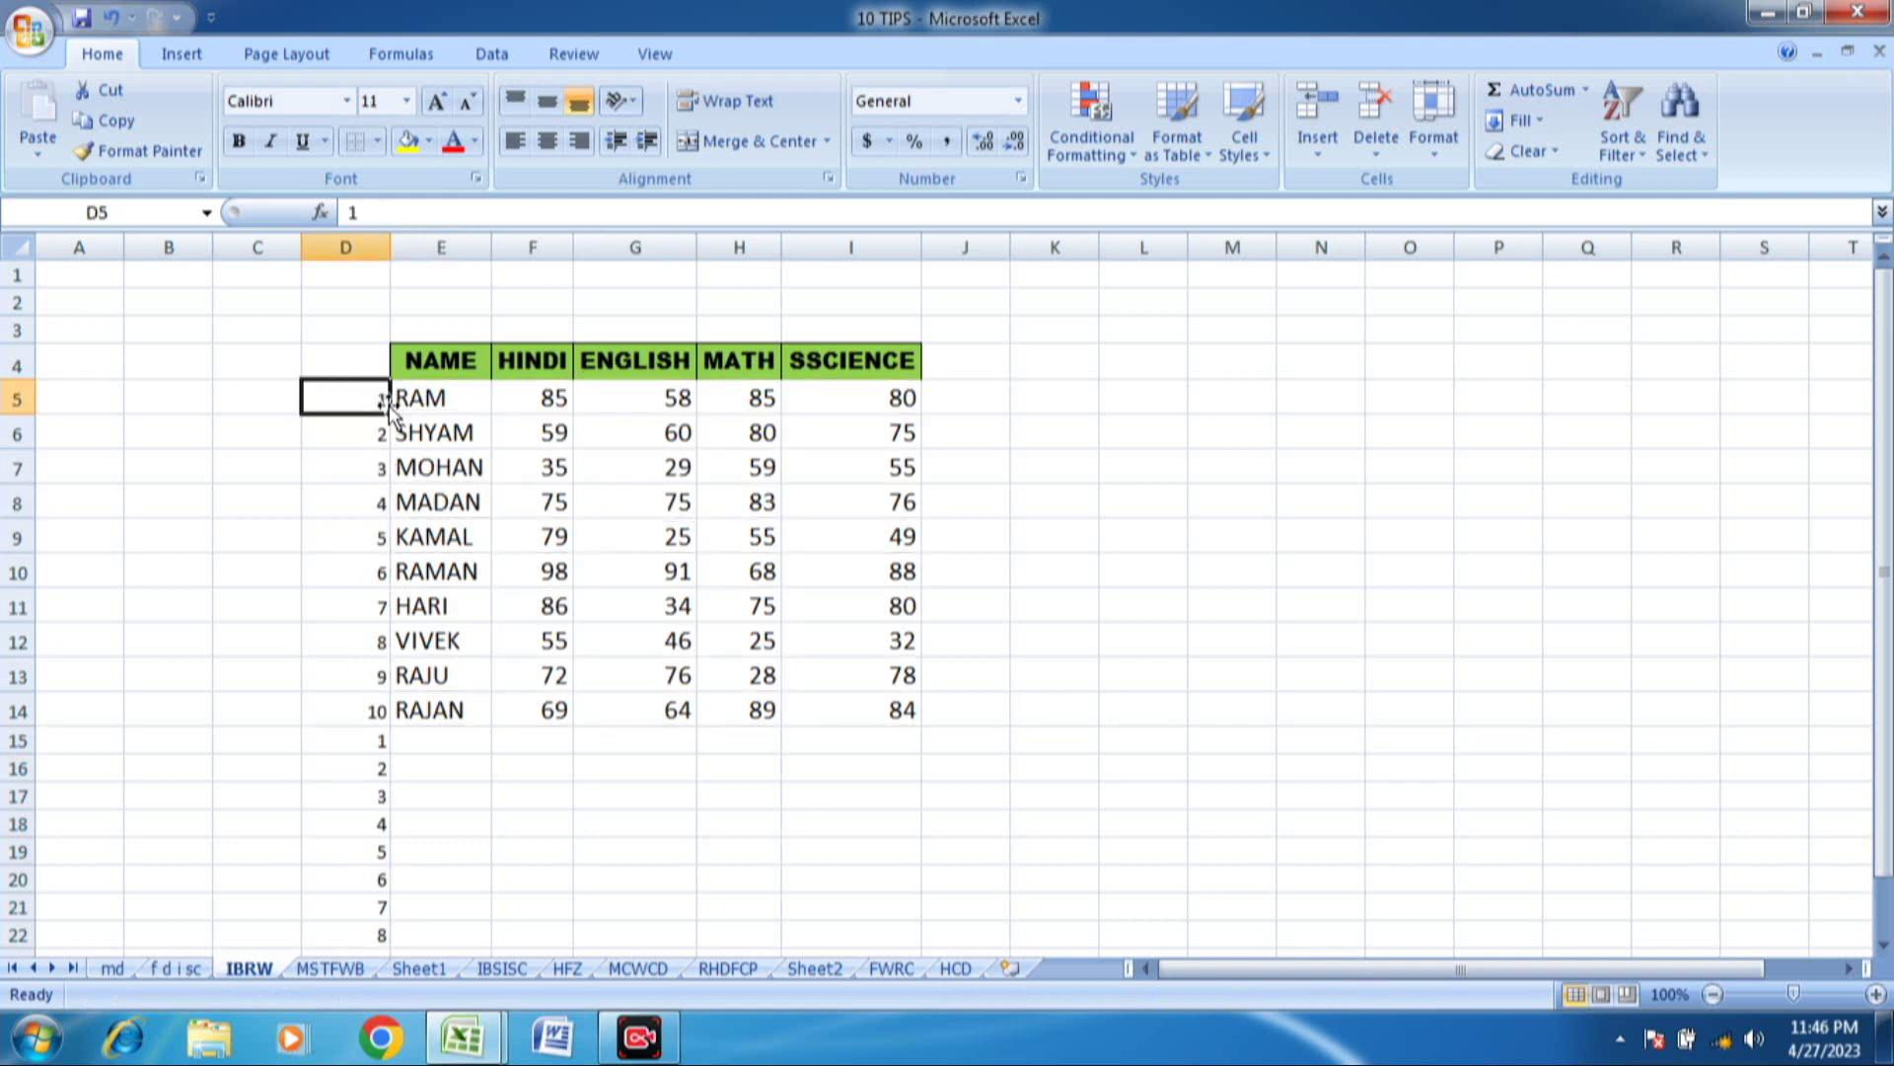
pyautogui.hotkey('ctrl', 'a')
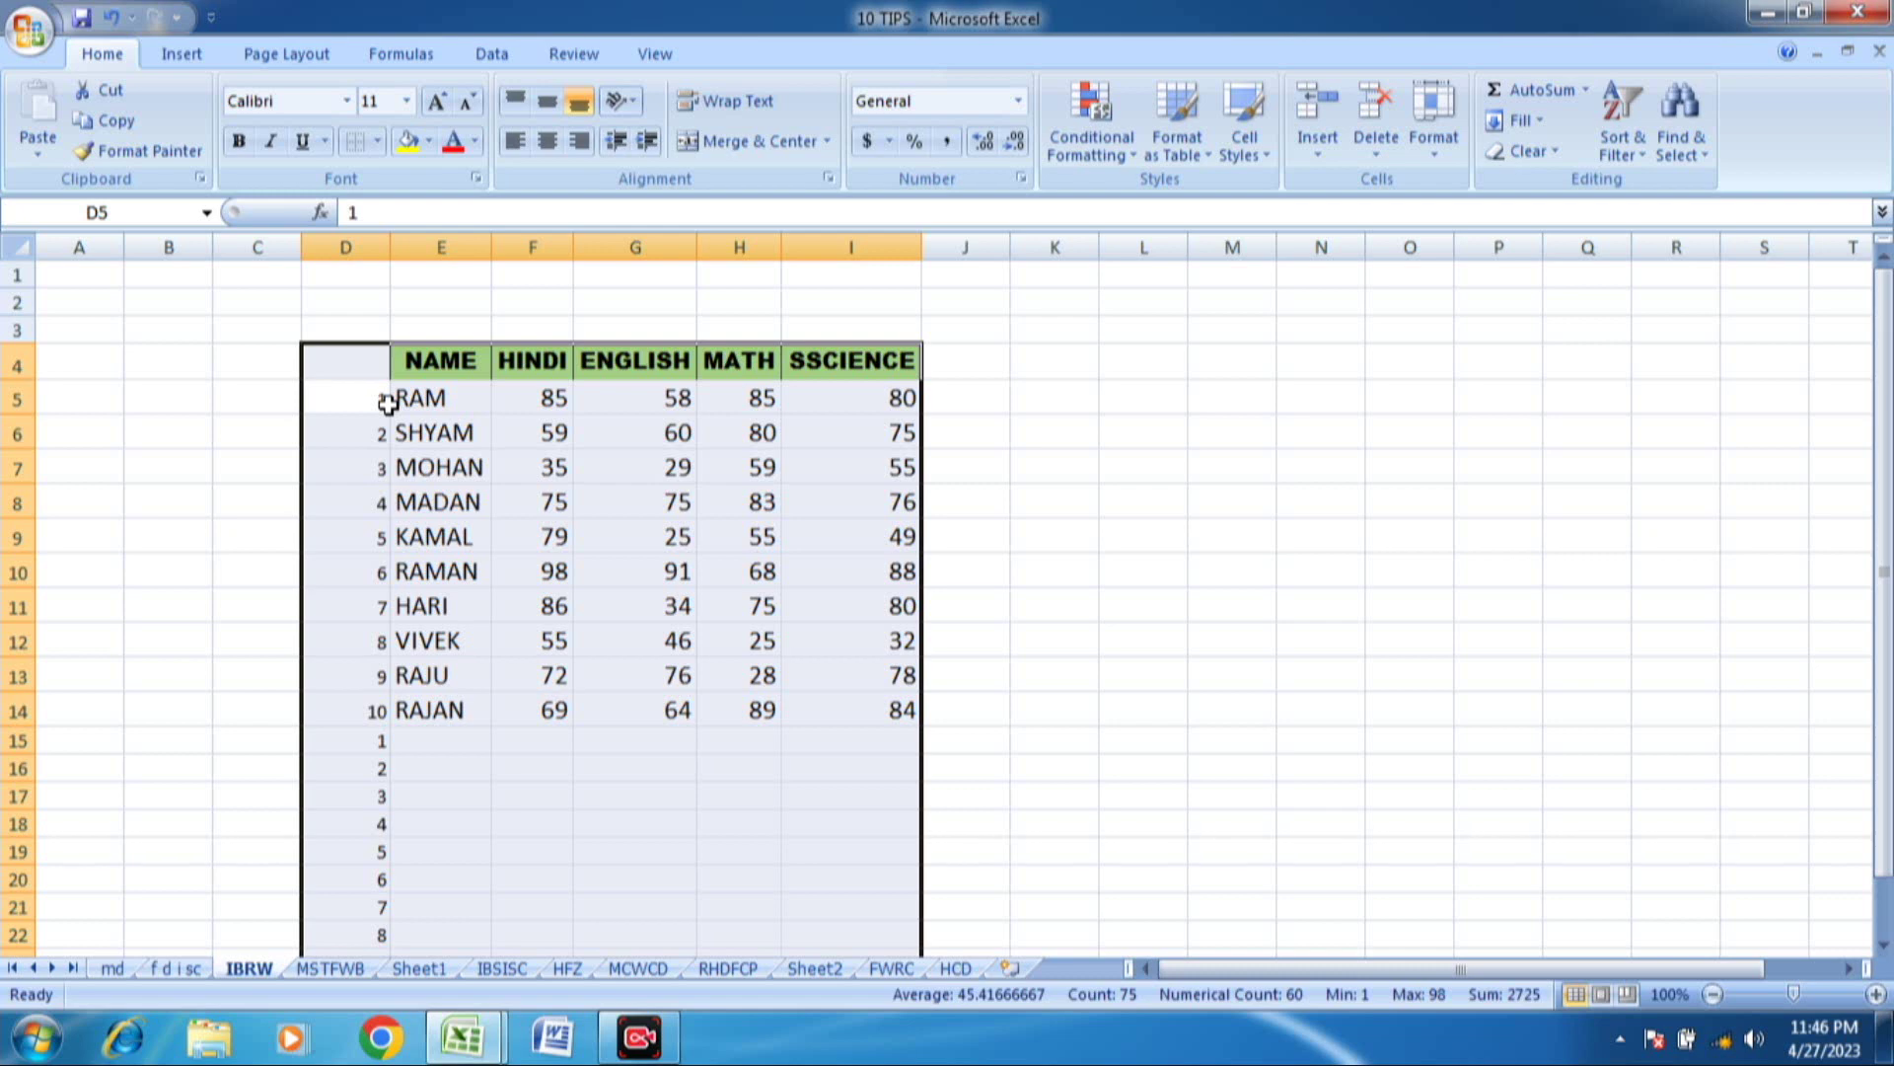
pyautogui.click(498, 57)
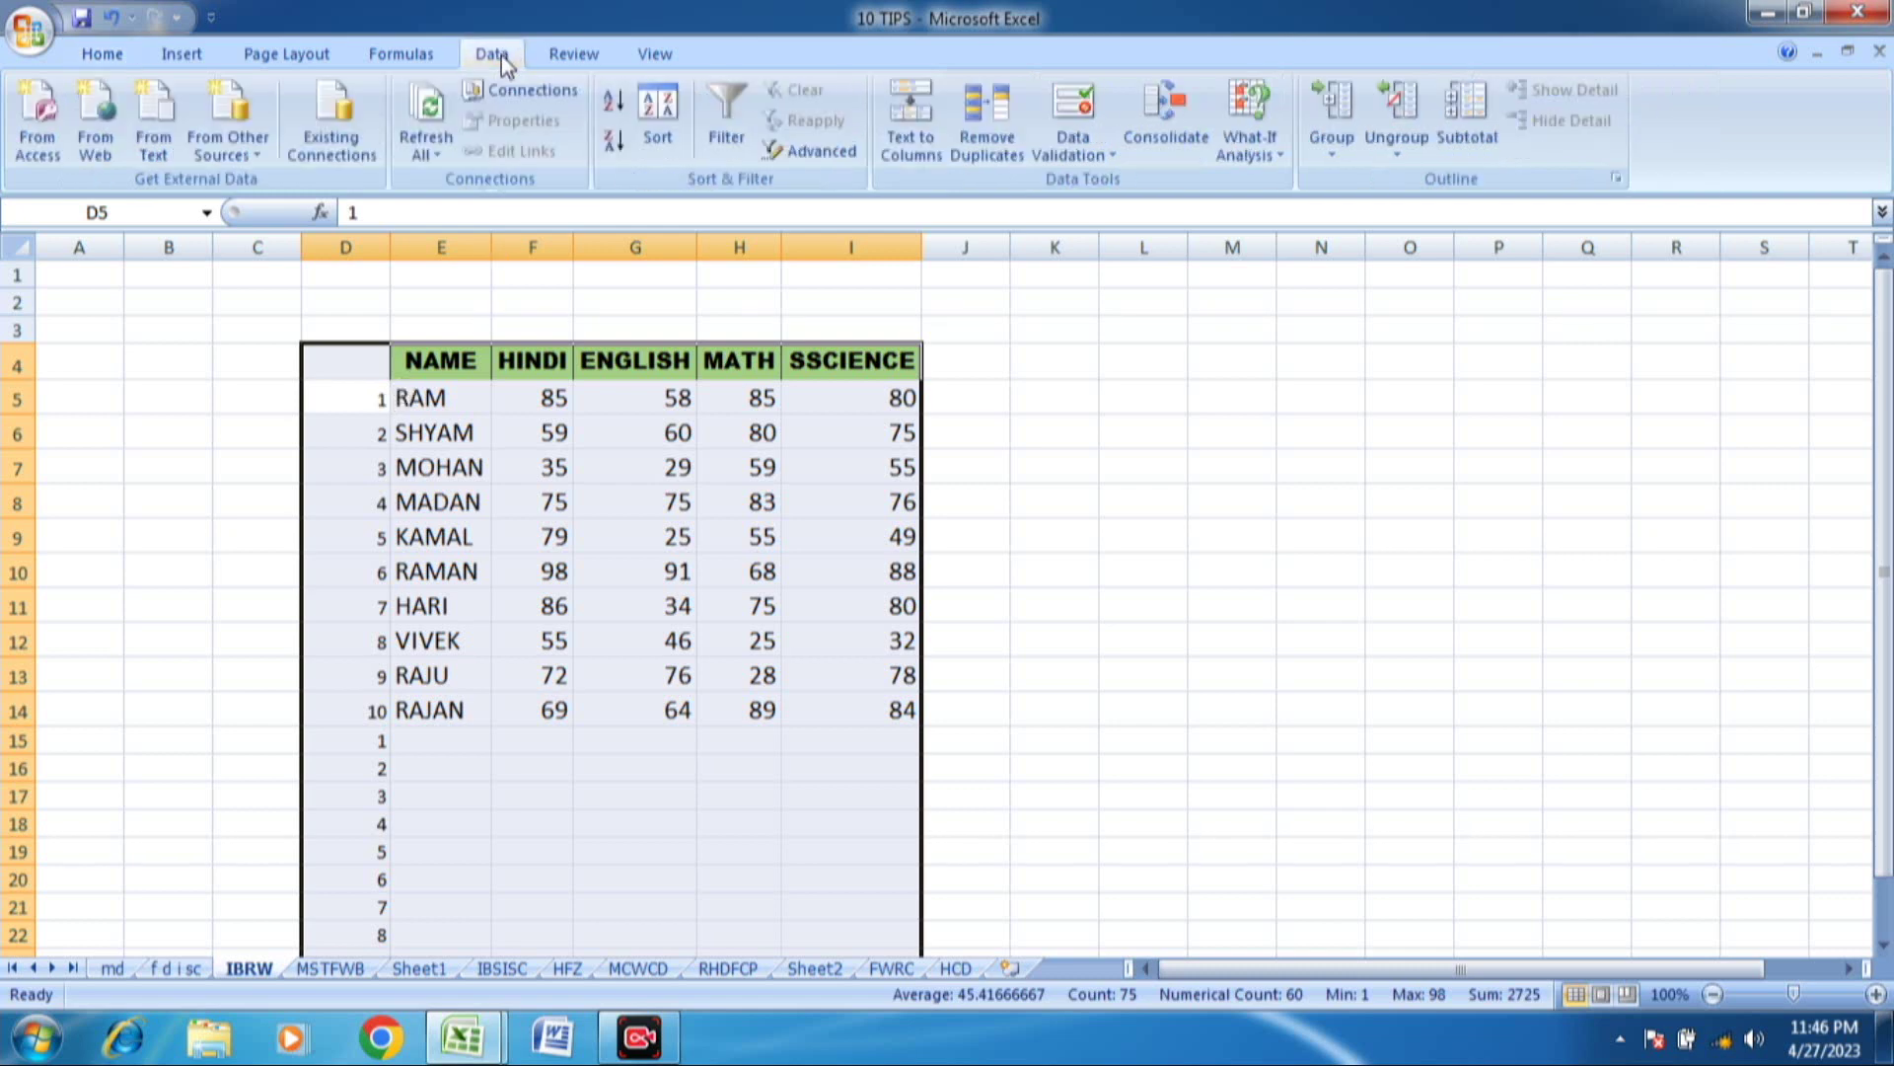
pyautogui.click(614, 105)
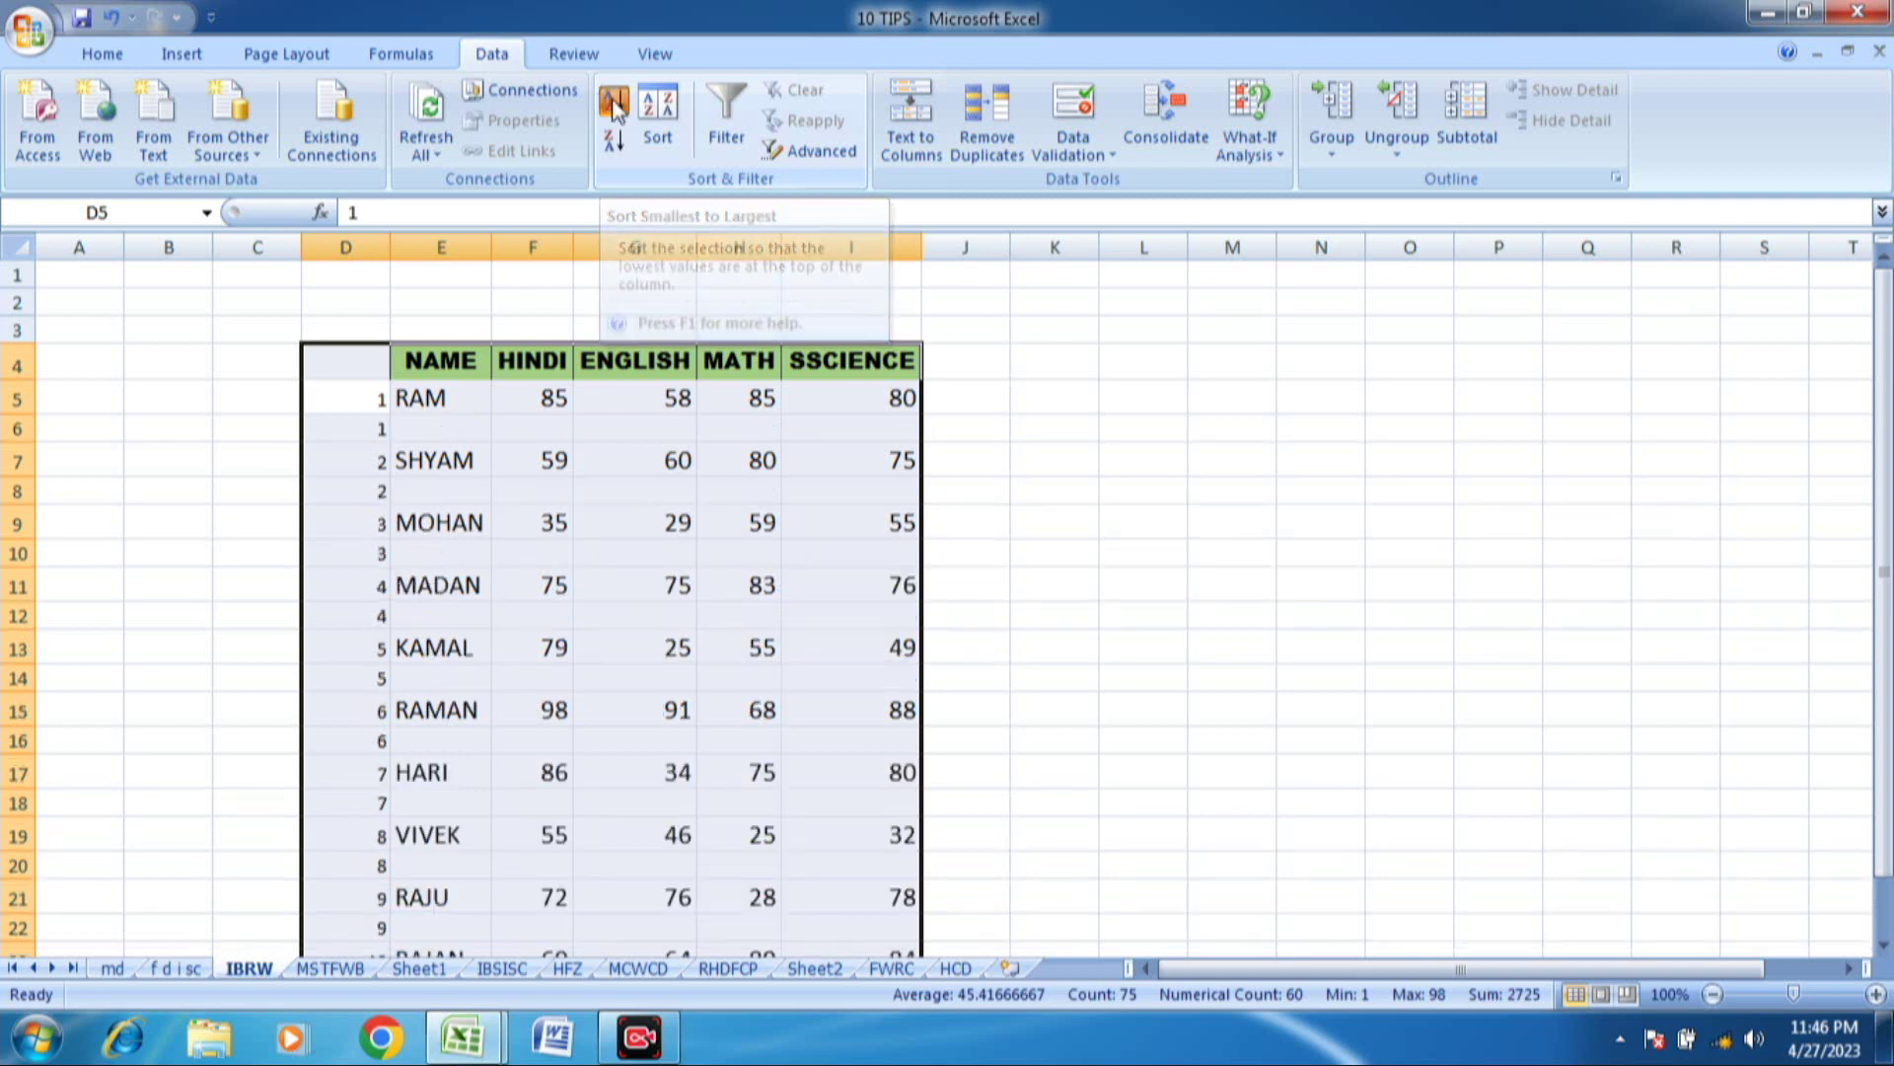
pyautogui.click(457, 440)
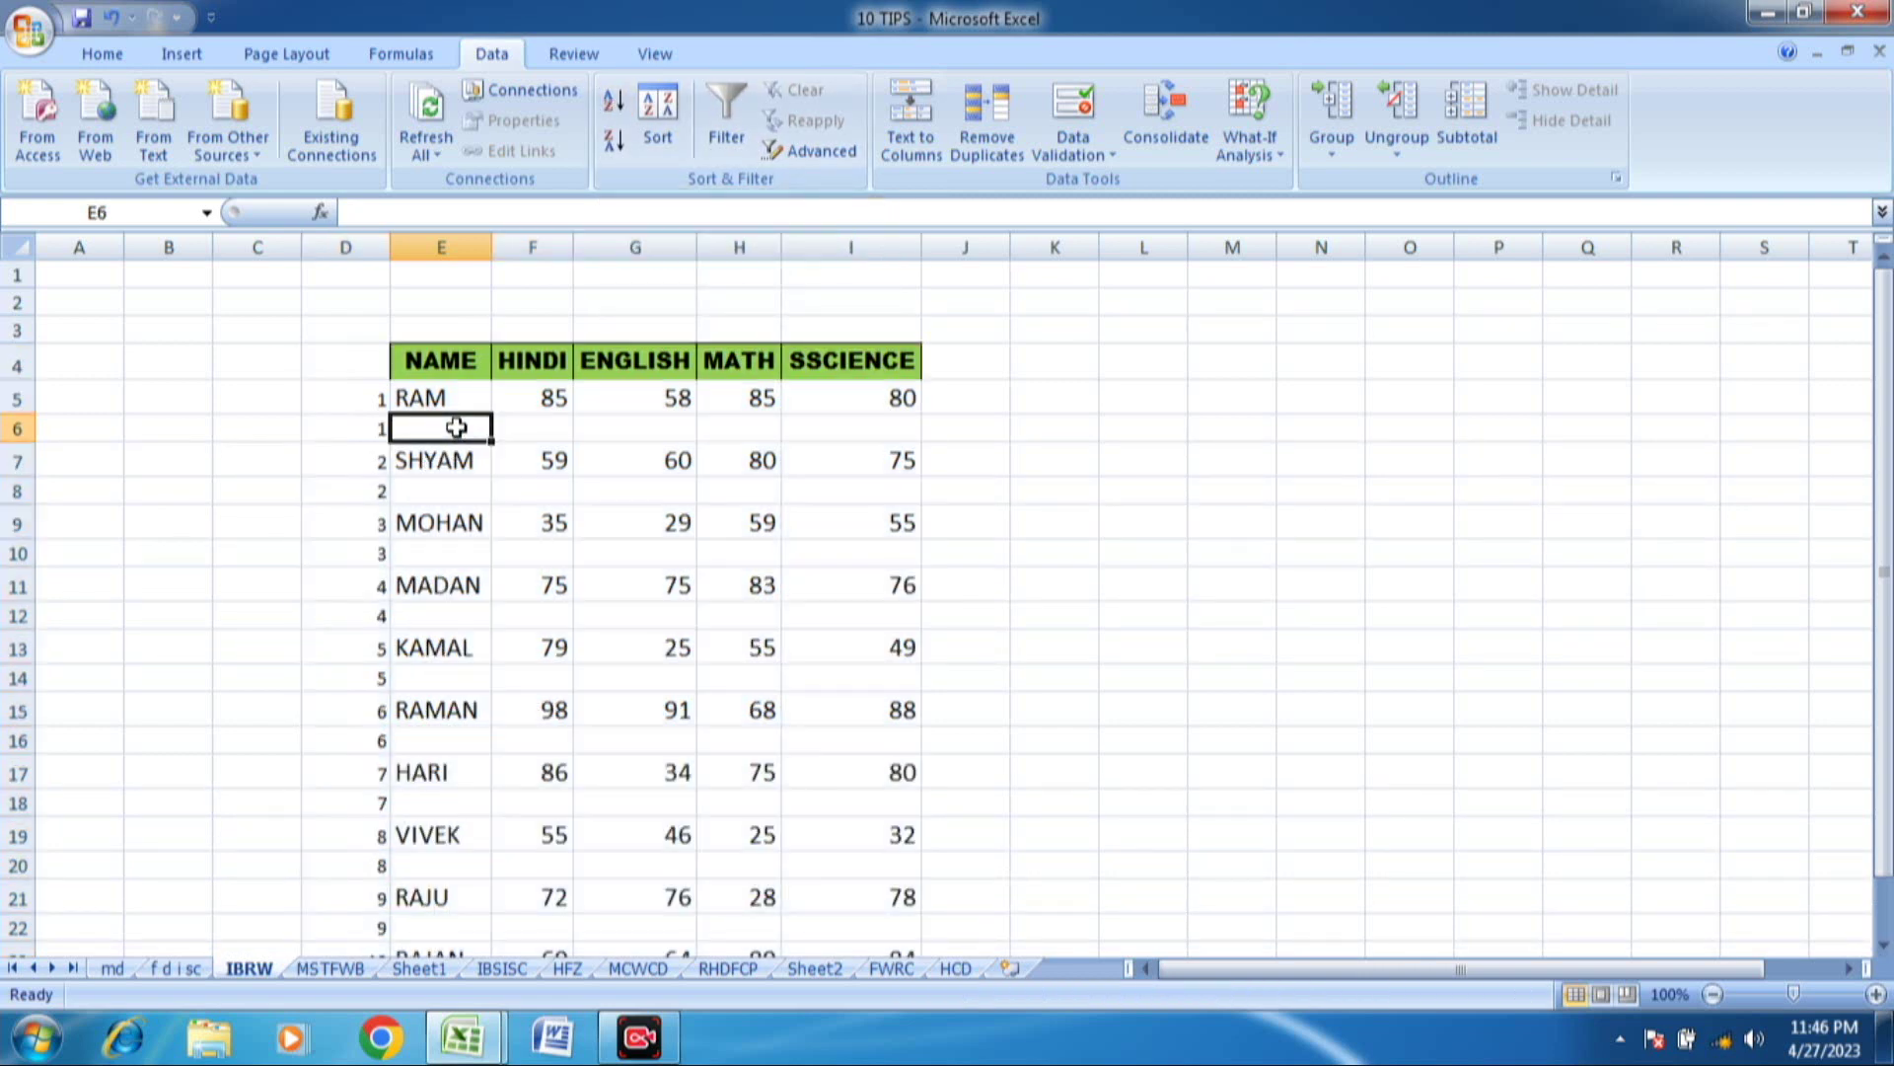
pyautogui.click(777, 487)
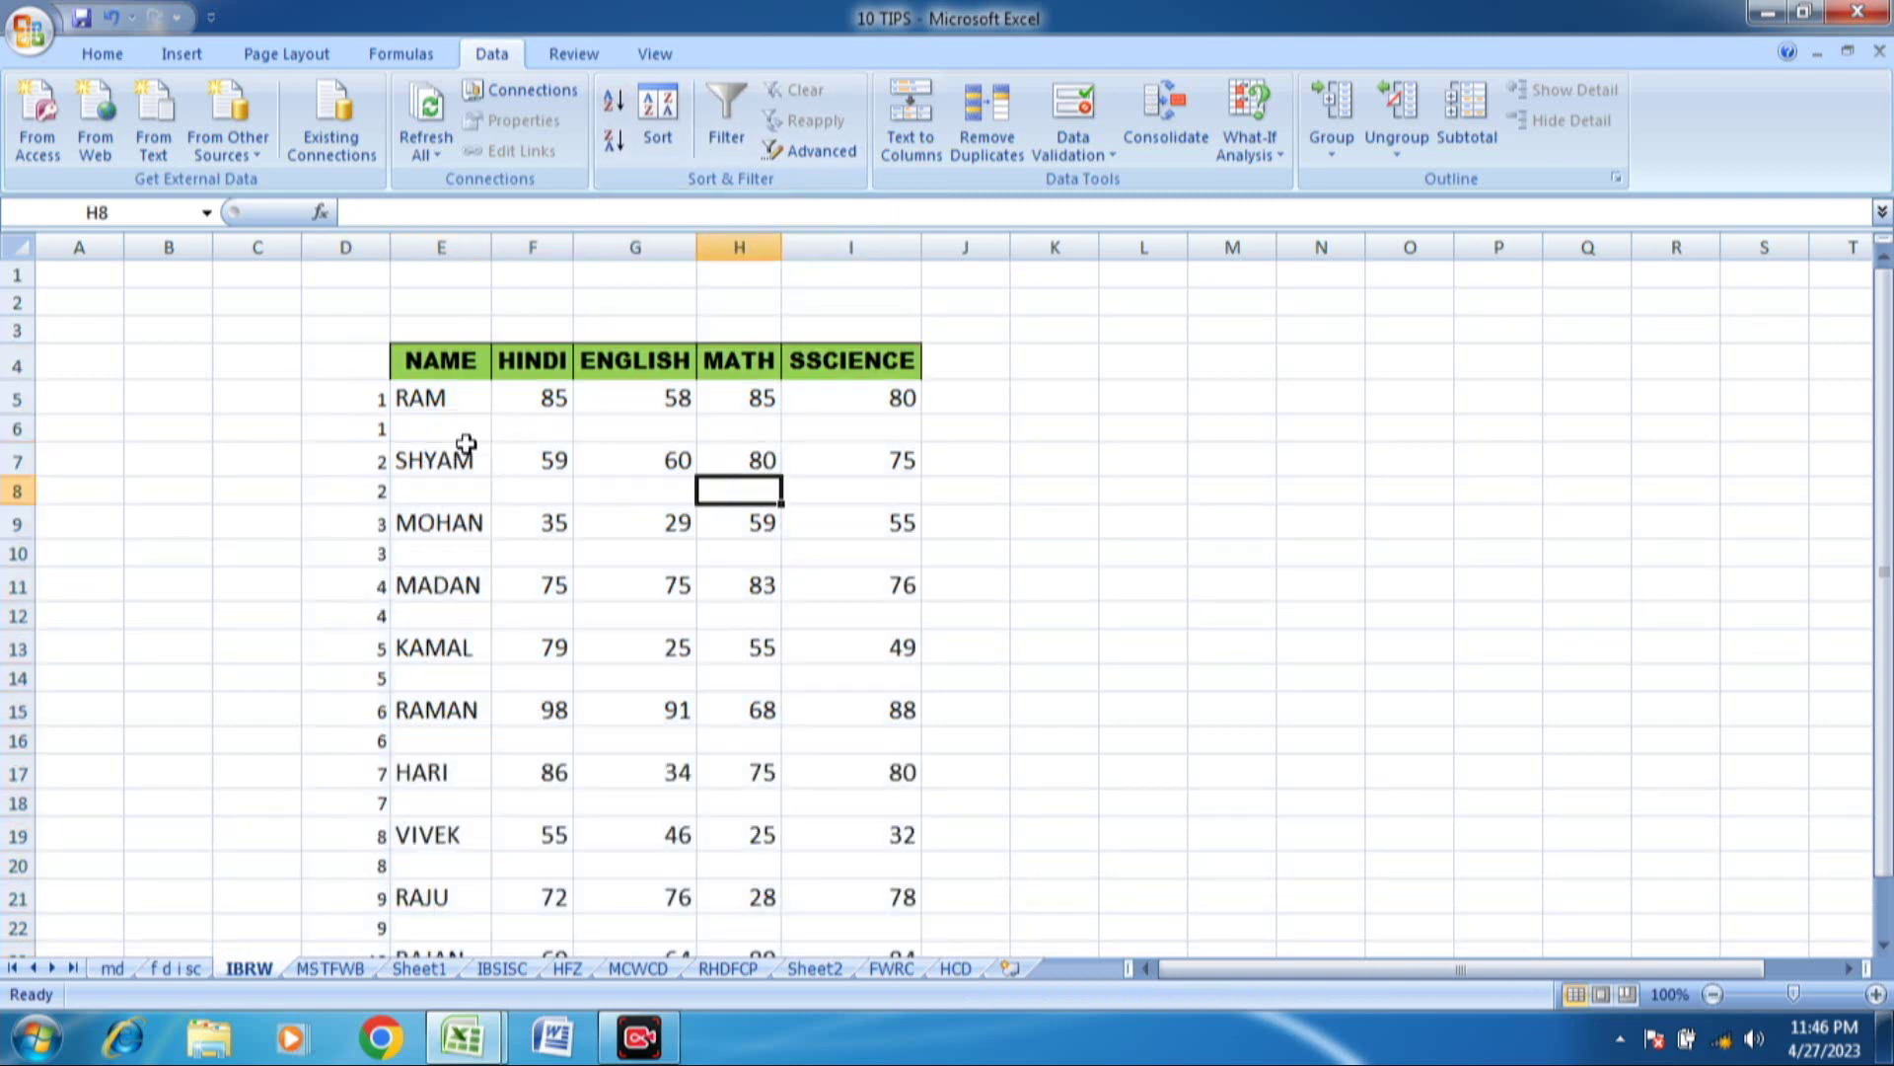
# - Delete the helper number column D from the IBRW worksheet
pyautogui.click(335, 239)
pyautogui.rightClick(335, 239)
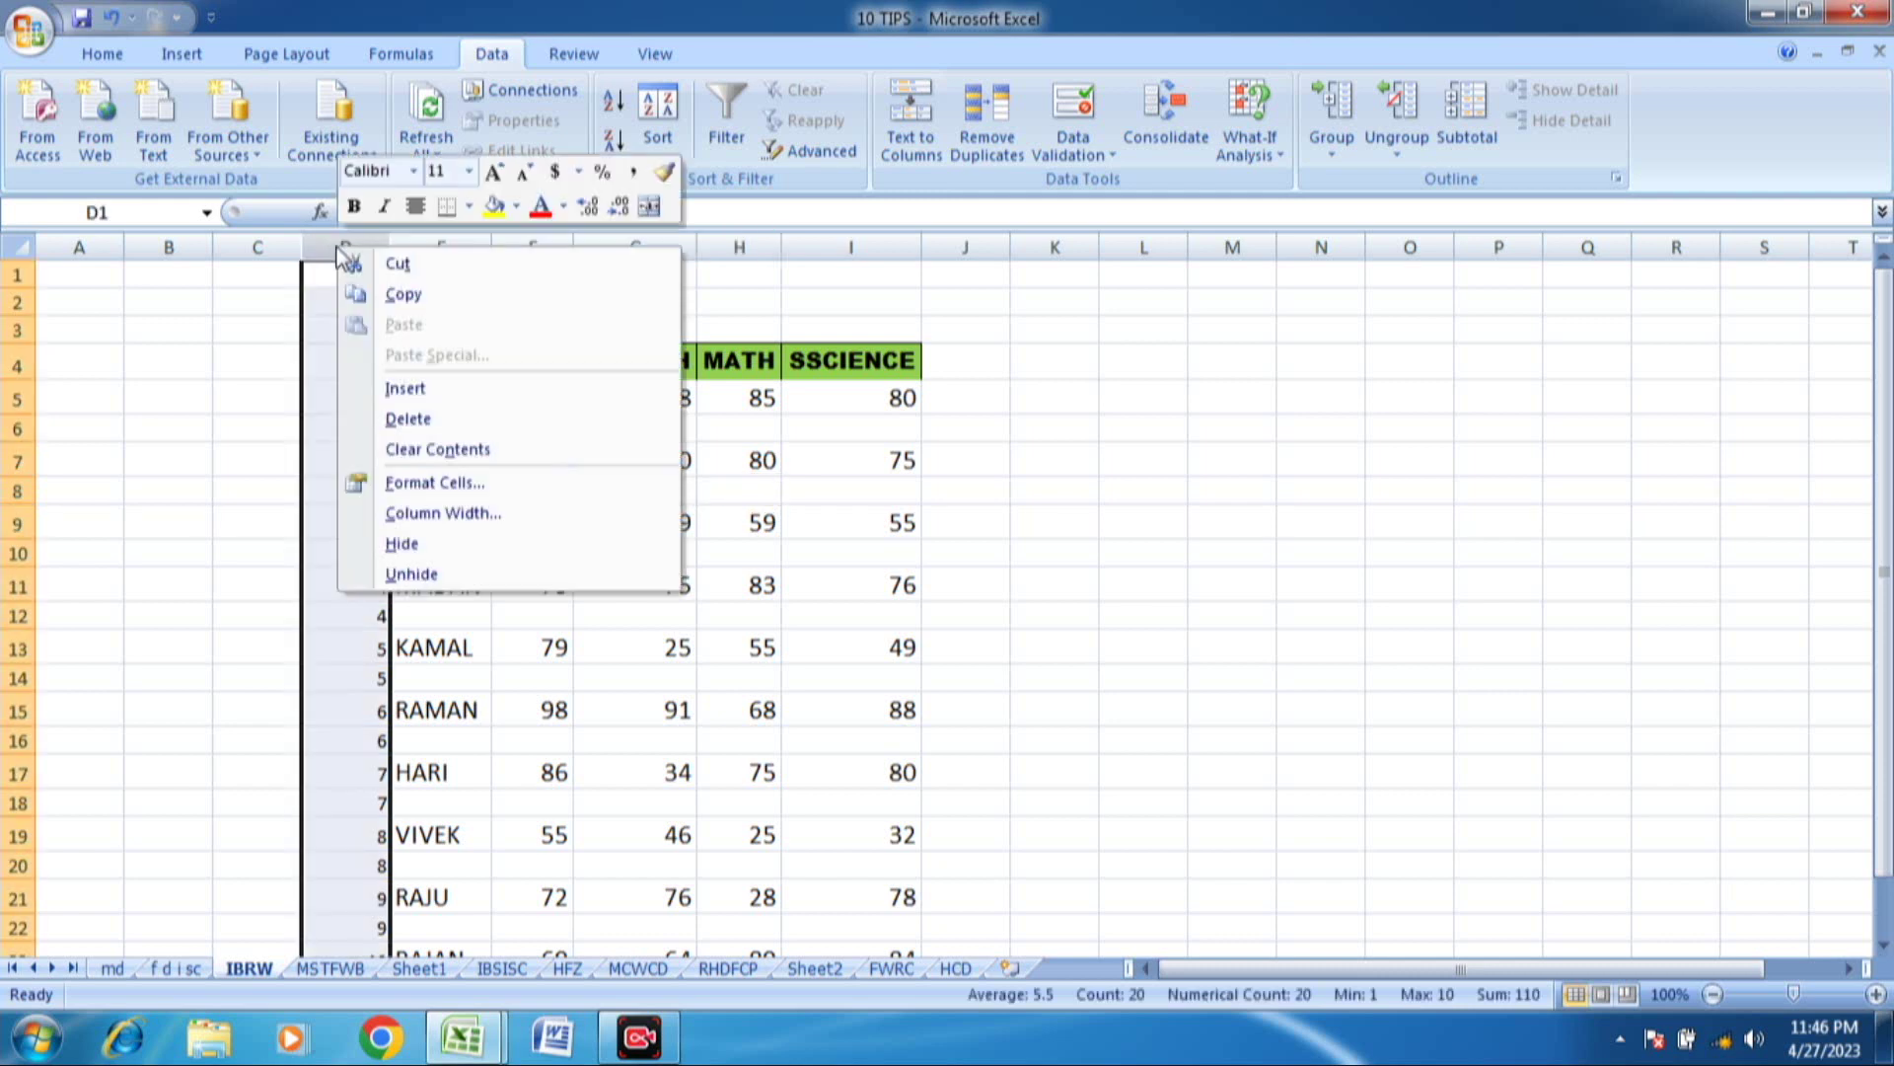
pyautogui.click(407, 419)
pyautogui.click(424, 524)
pyautogui.click(338, 430)
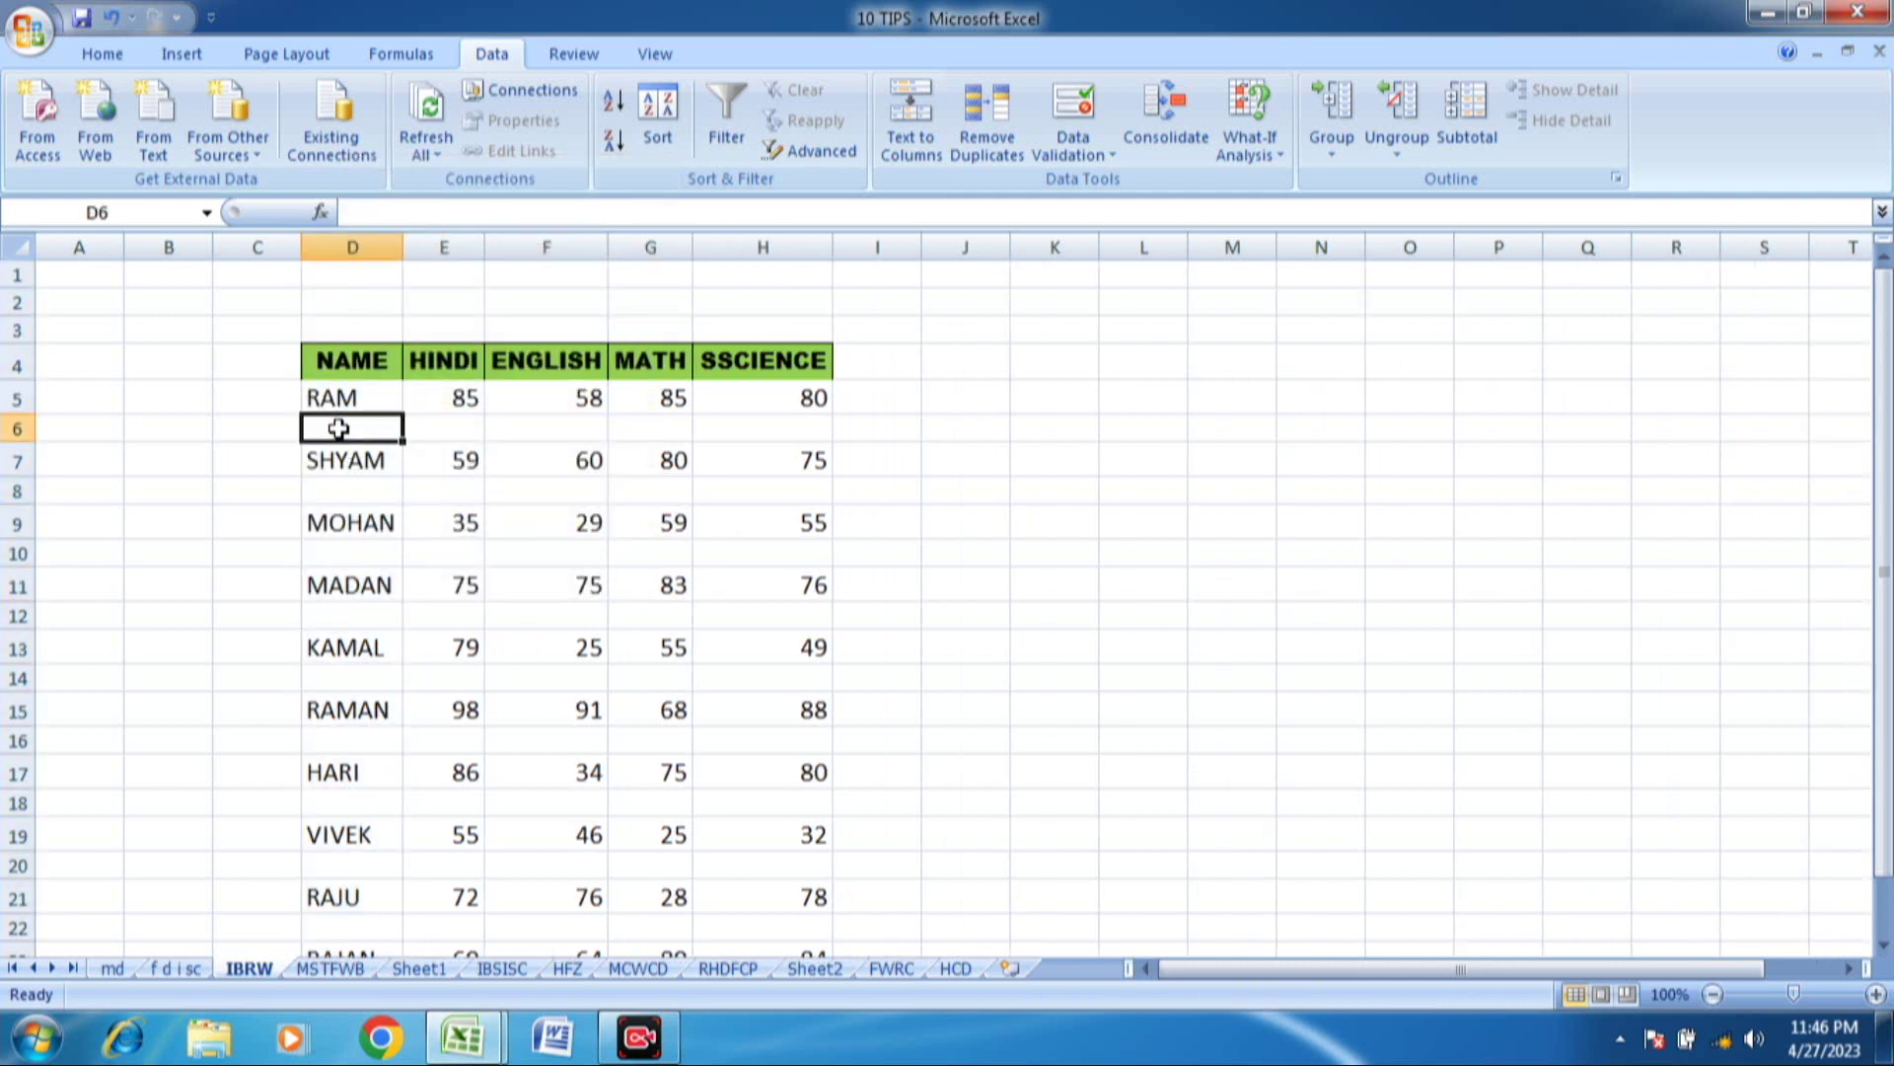
# - Examine the rows between the student records down the marks table
pyautogui.press('Down')
pyautogui.press('Down')
pyautogui.press('Down')
pyautogui.press('Down')
pyautogui.press('Down')
pyautogui.press('Down')
pyautogui.press('Down')
pyautogui.press('Down')
pyautogui.press('Down')
pyautogui.press('Down')
pyautogui.press('Down')
pyautogui.press('Down')
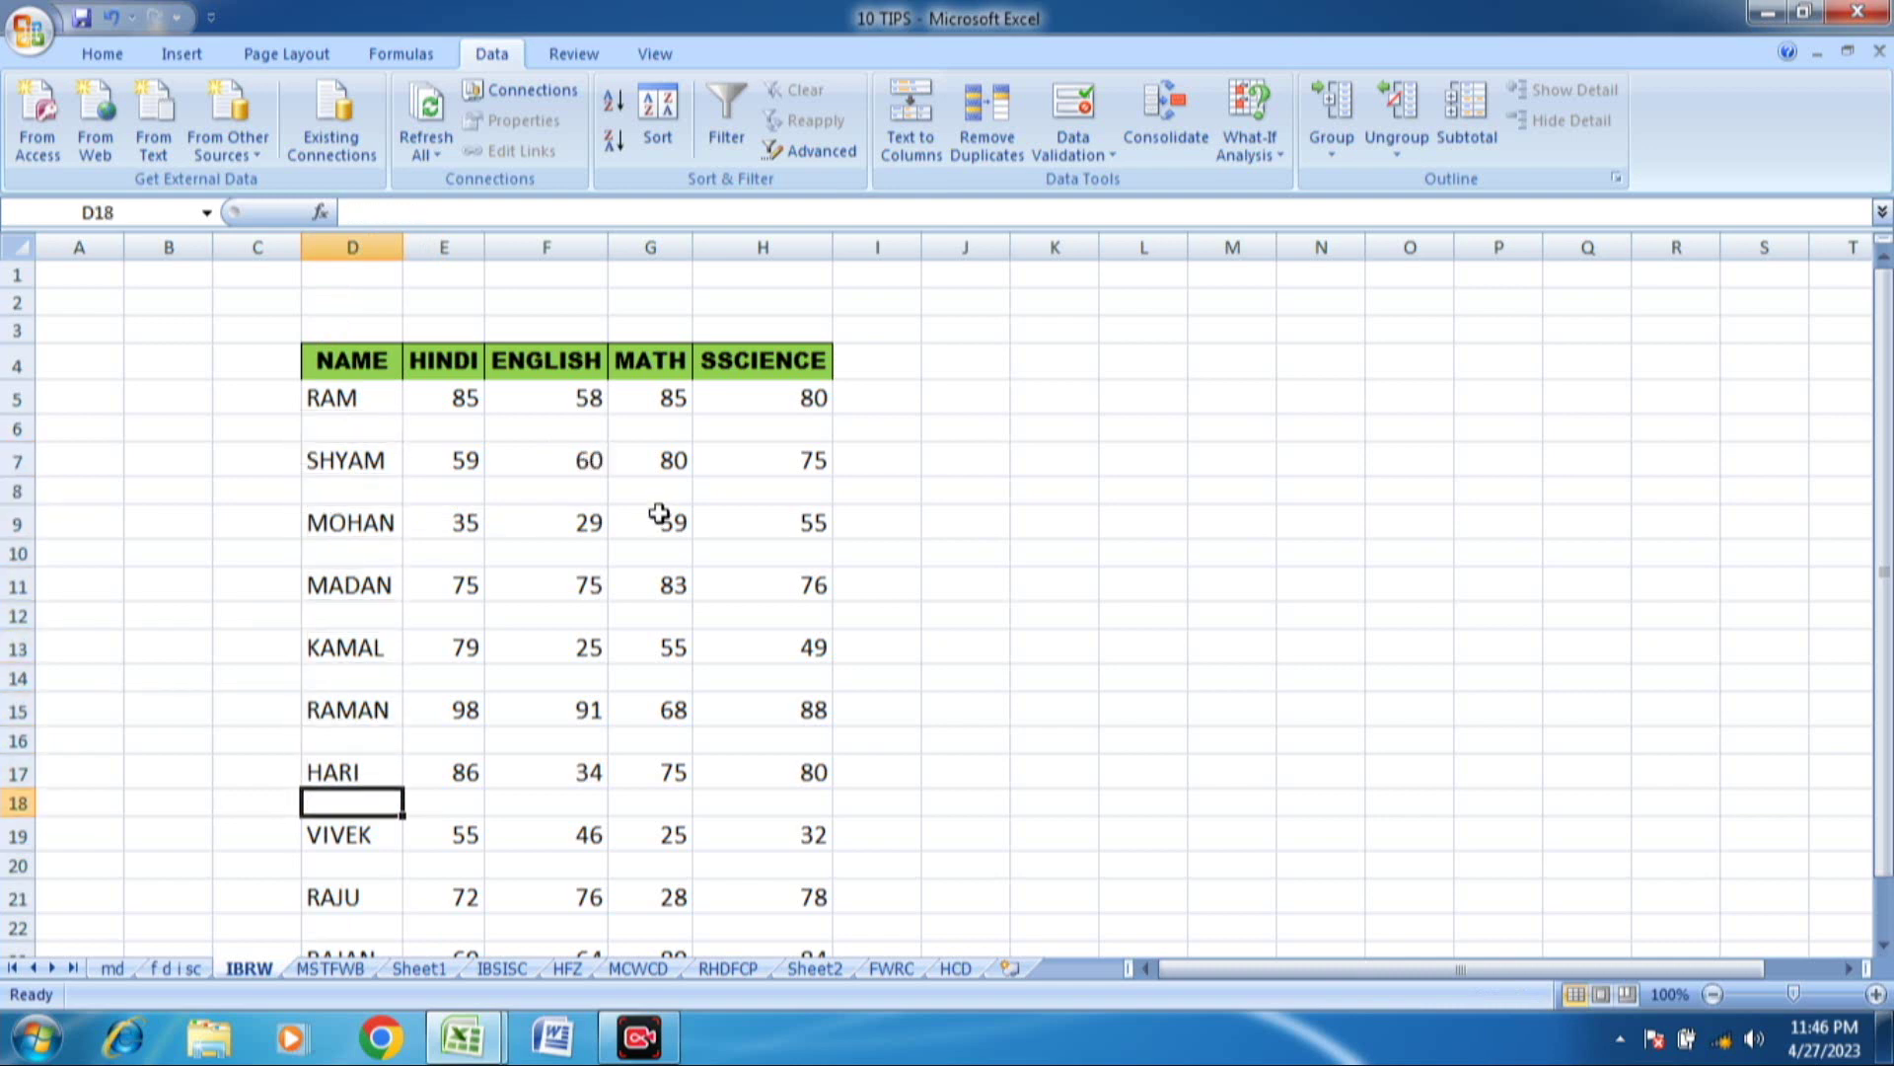
pyautogui.moveTo(332, 560); pyautogui.dragTo(800, 569)
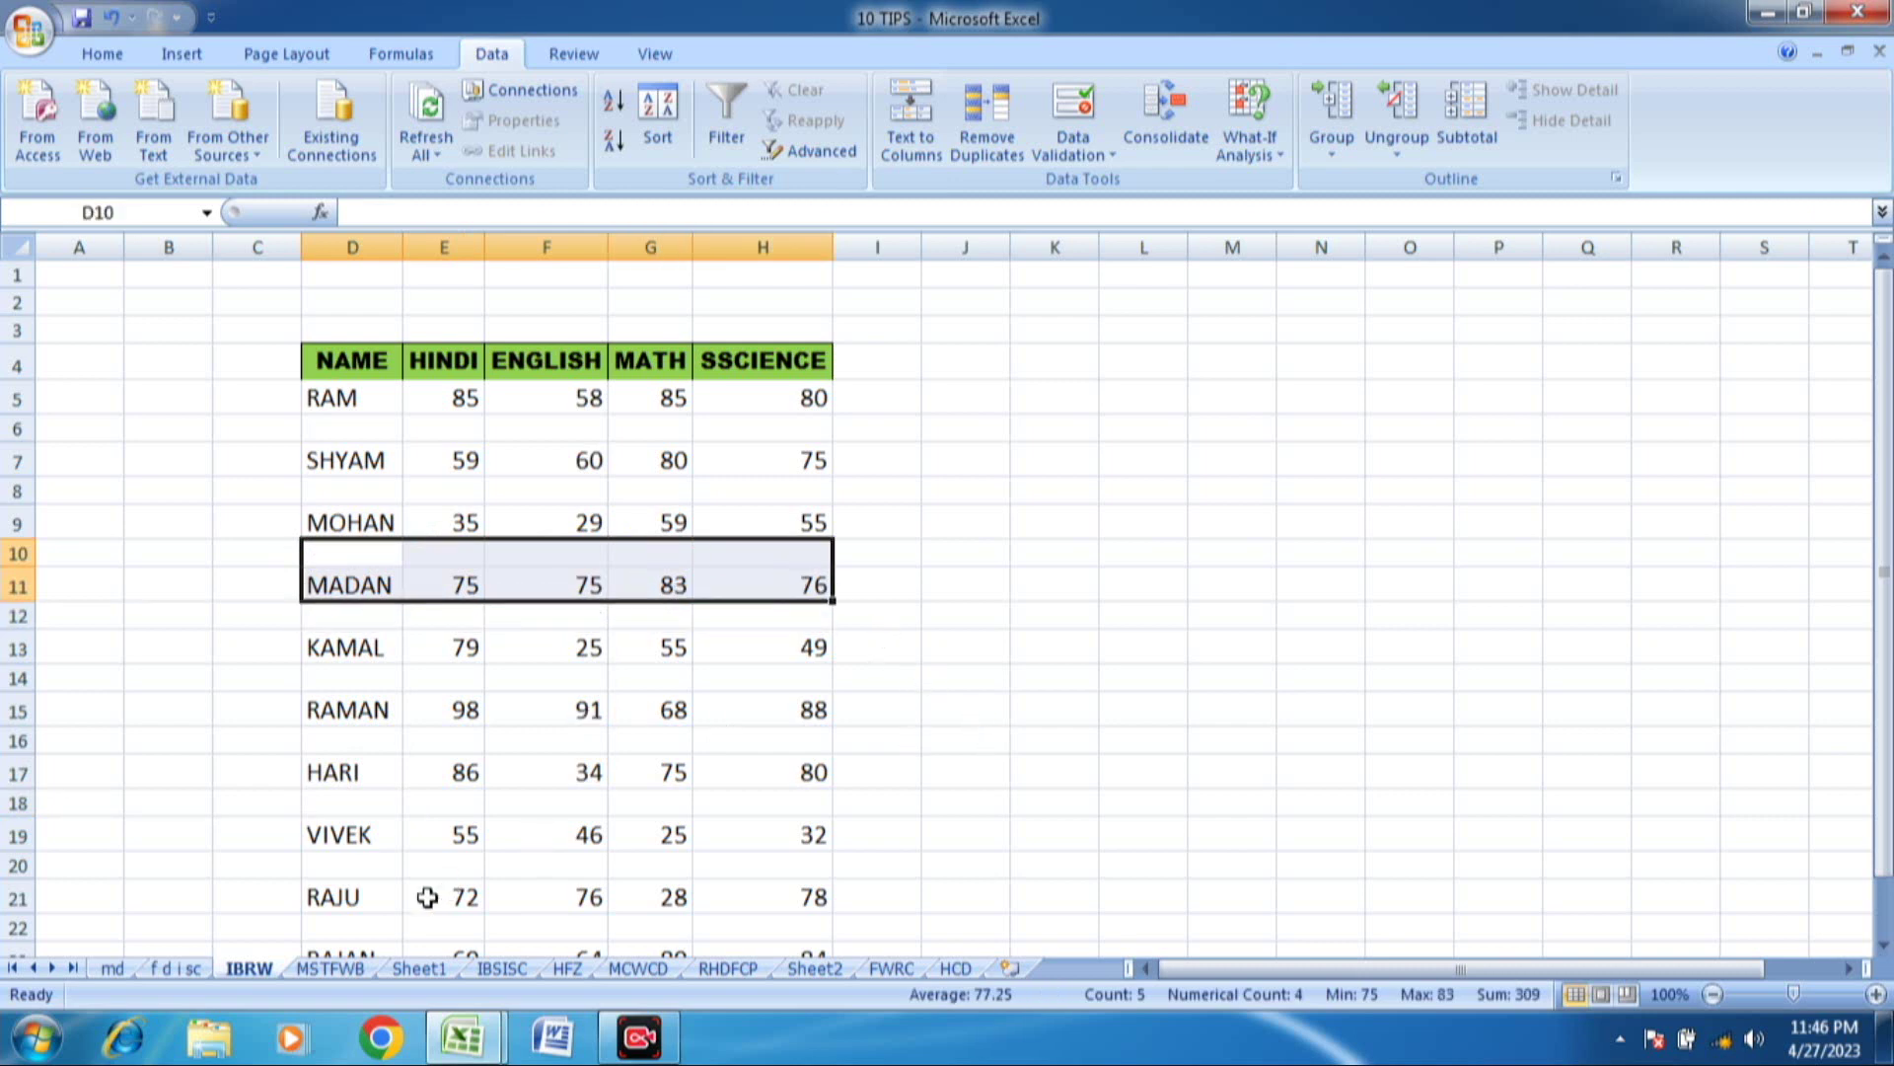
# - Switch to the MSTFWB worksheet containing the employee items table
pyautogui.click(332, 968)
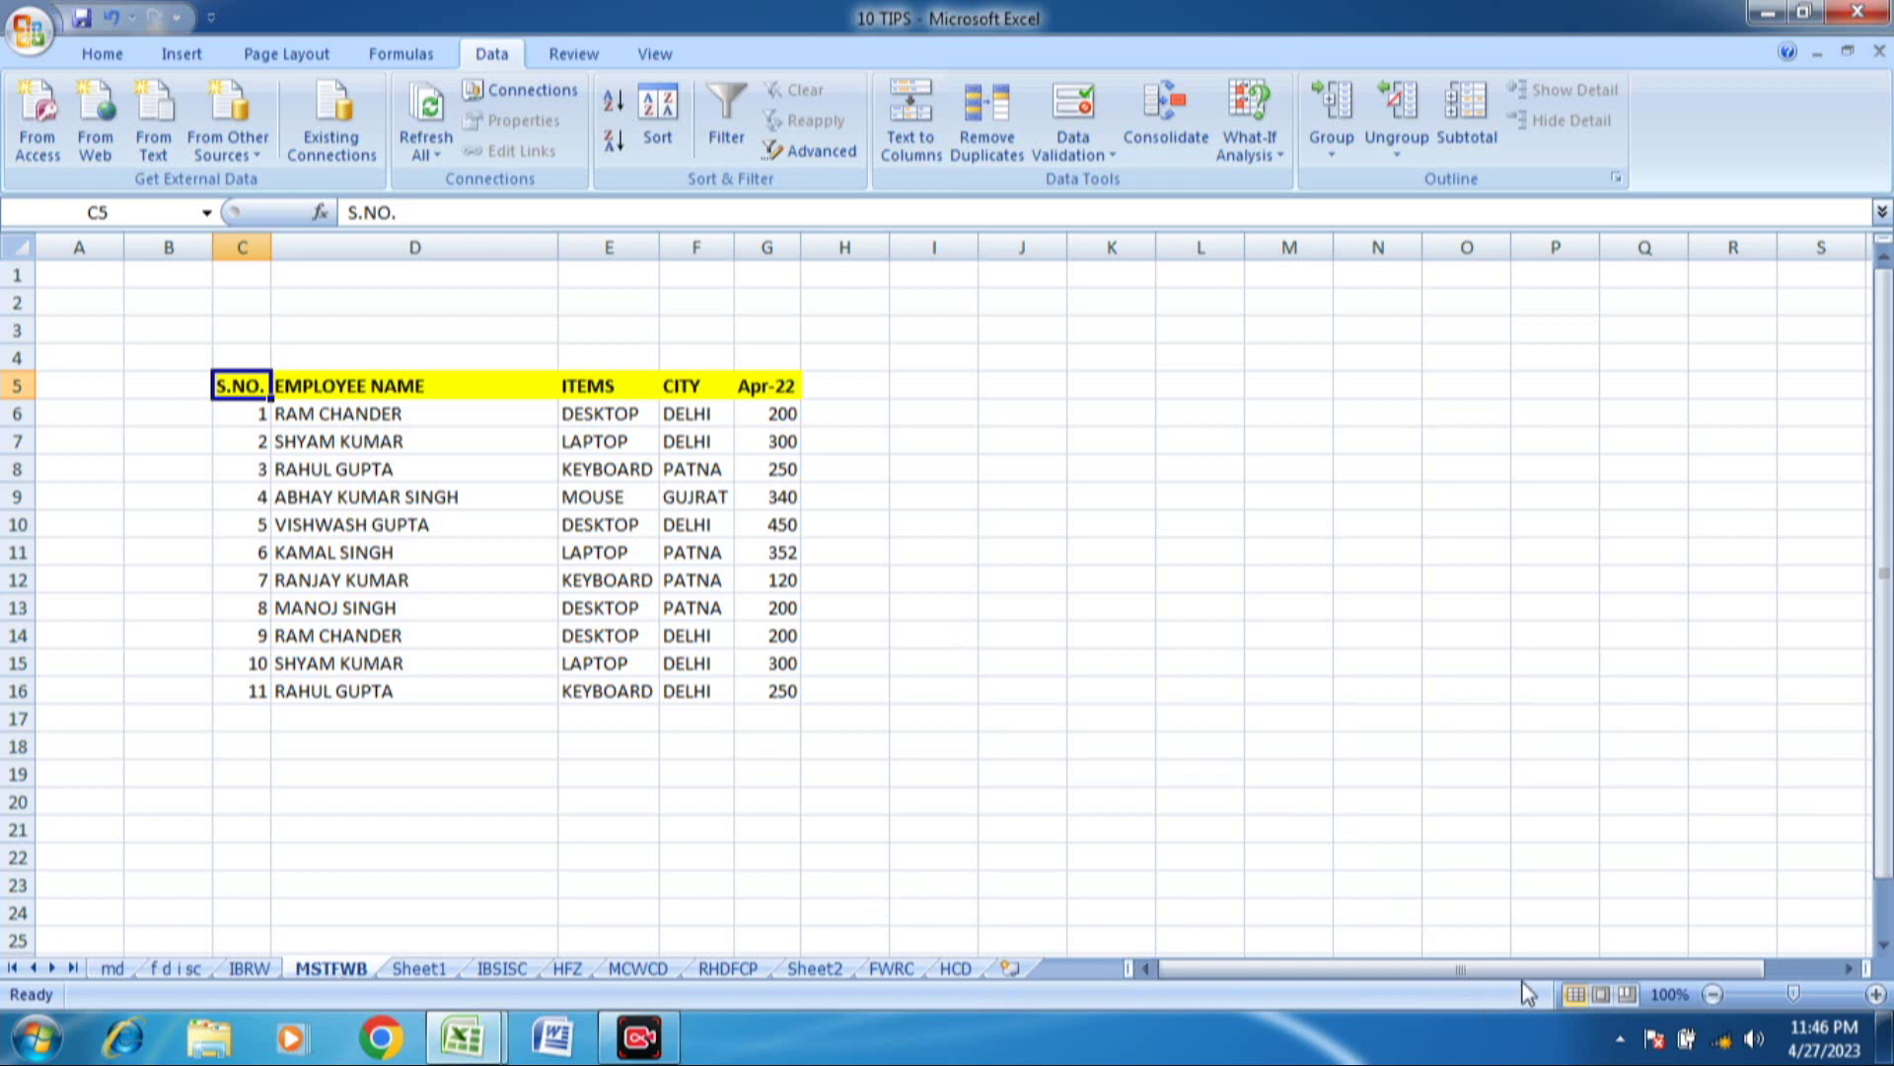
pyautogui.click(405, 489)
pyautogui.click(264, 387)
pyautogui.click(305, 446)
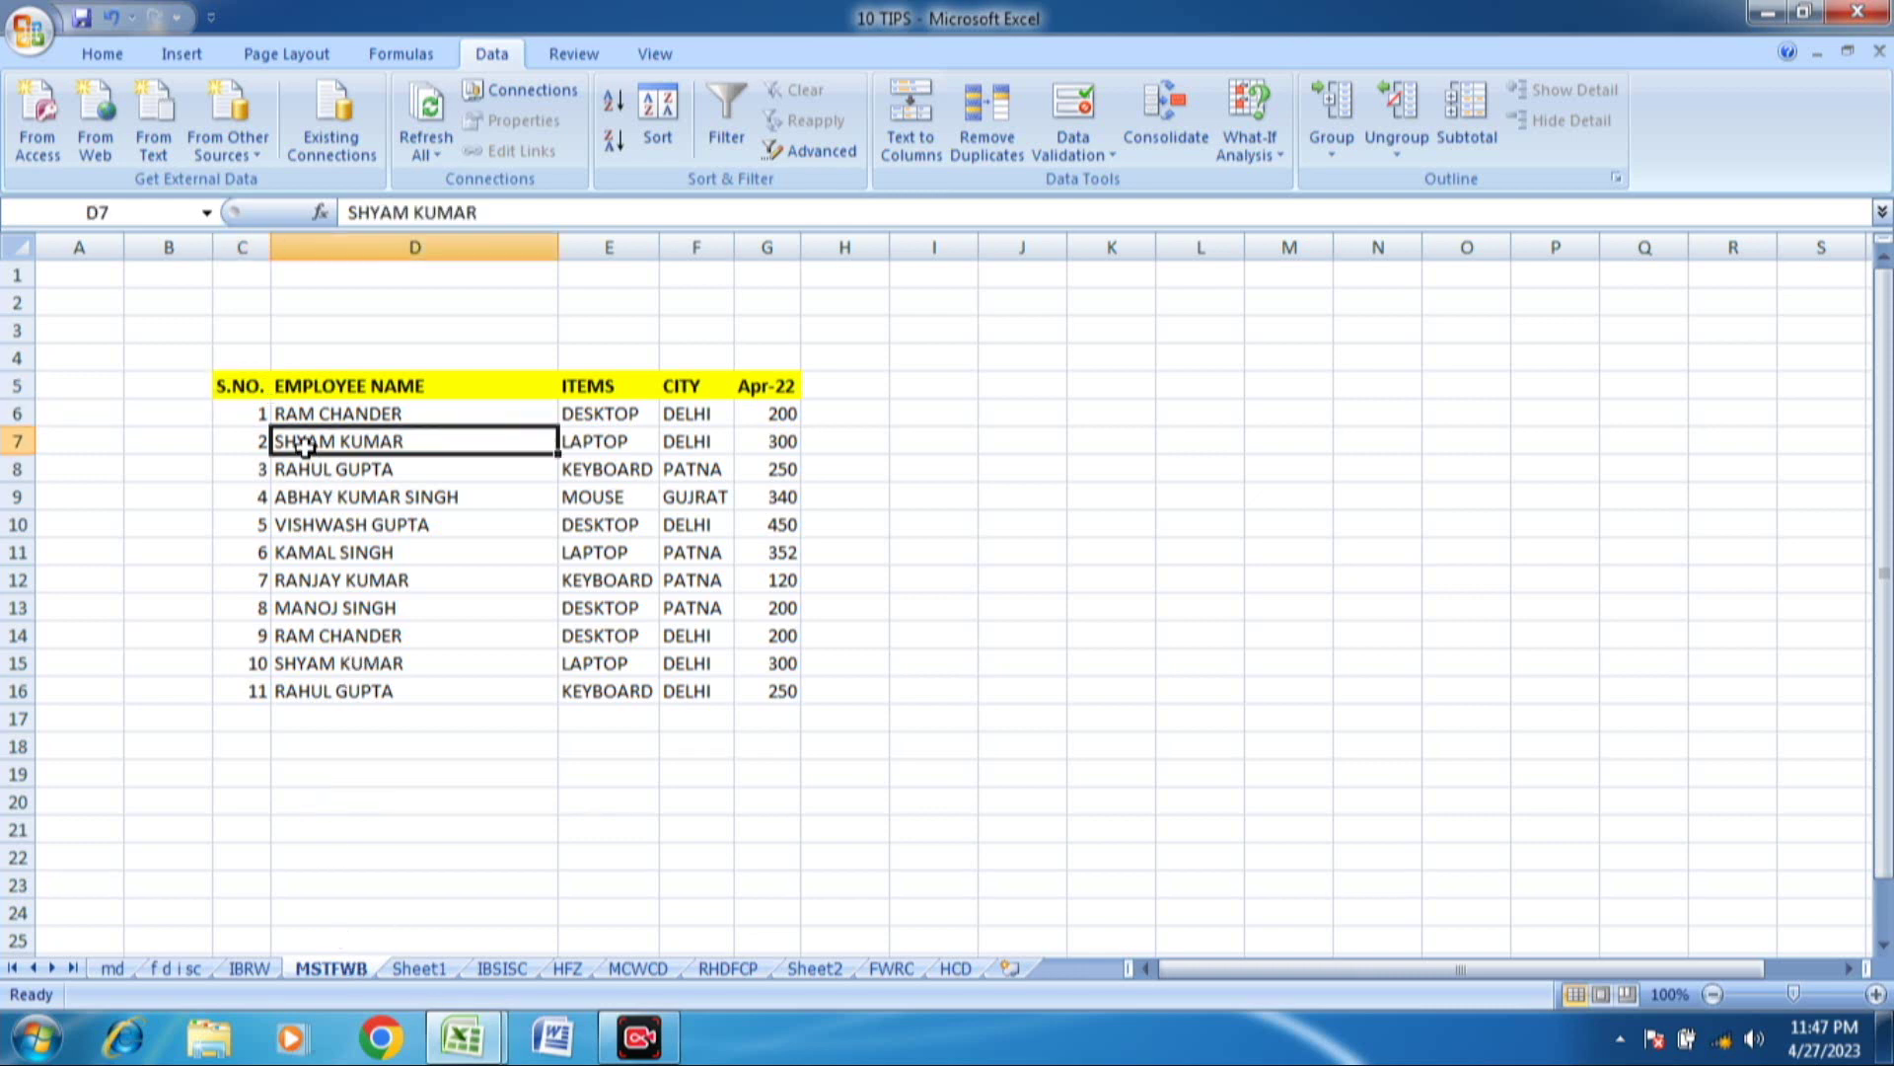
# - Copy the MSTFWB worksheet into a new workbook with Create a copy enabled, and bring that workbook to the front
pyautogui.rightClick(334, 975)
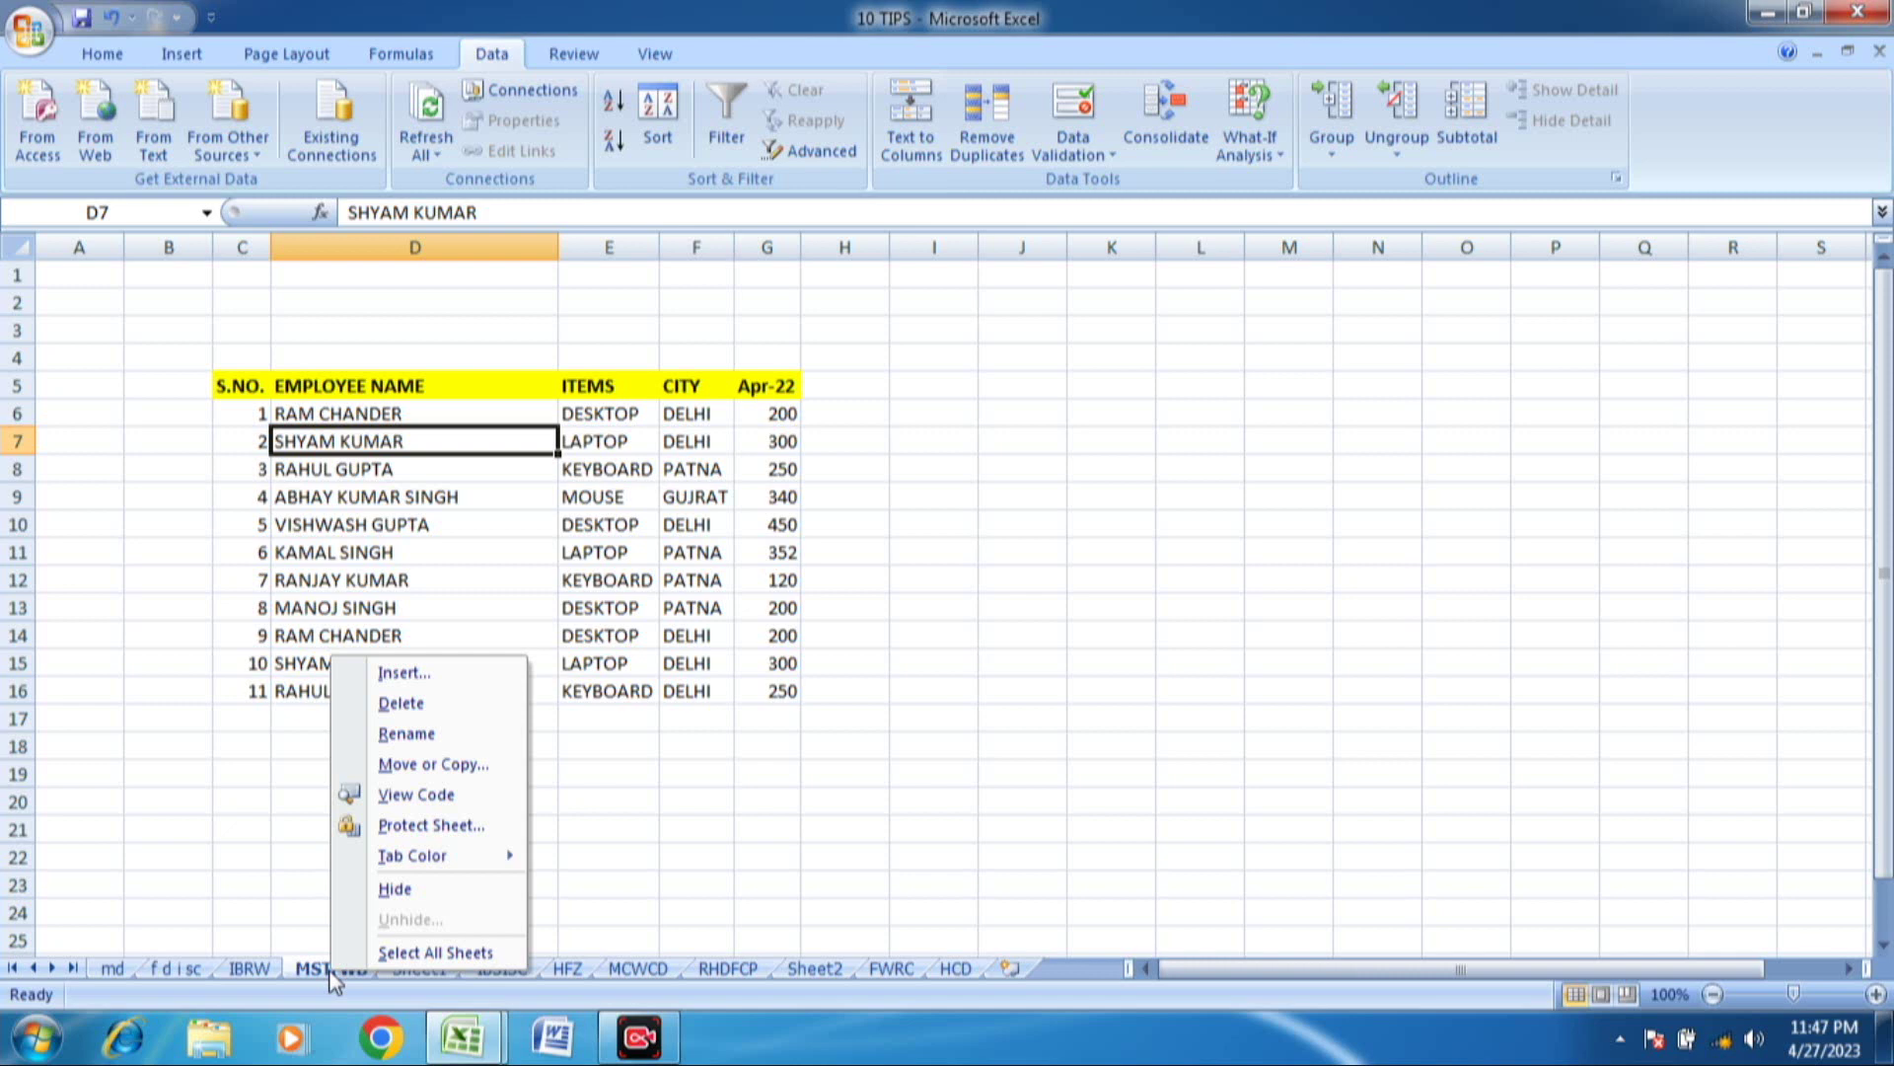
pyautogui.click(333, 975)
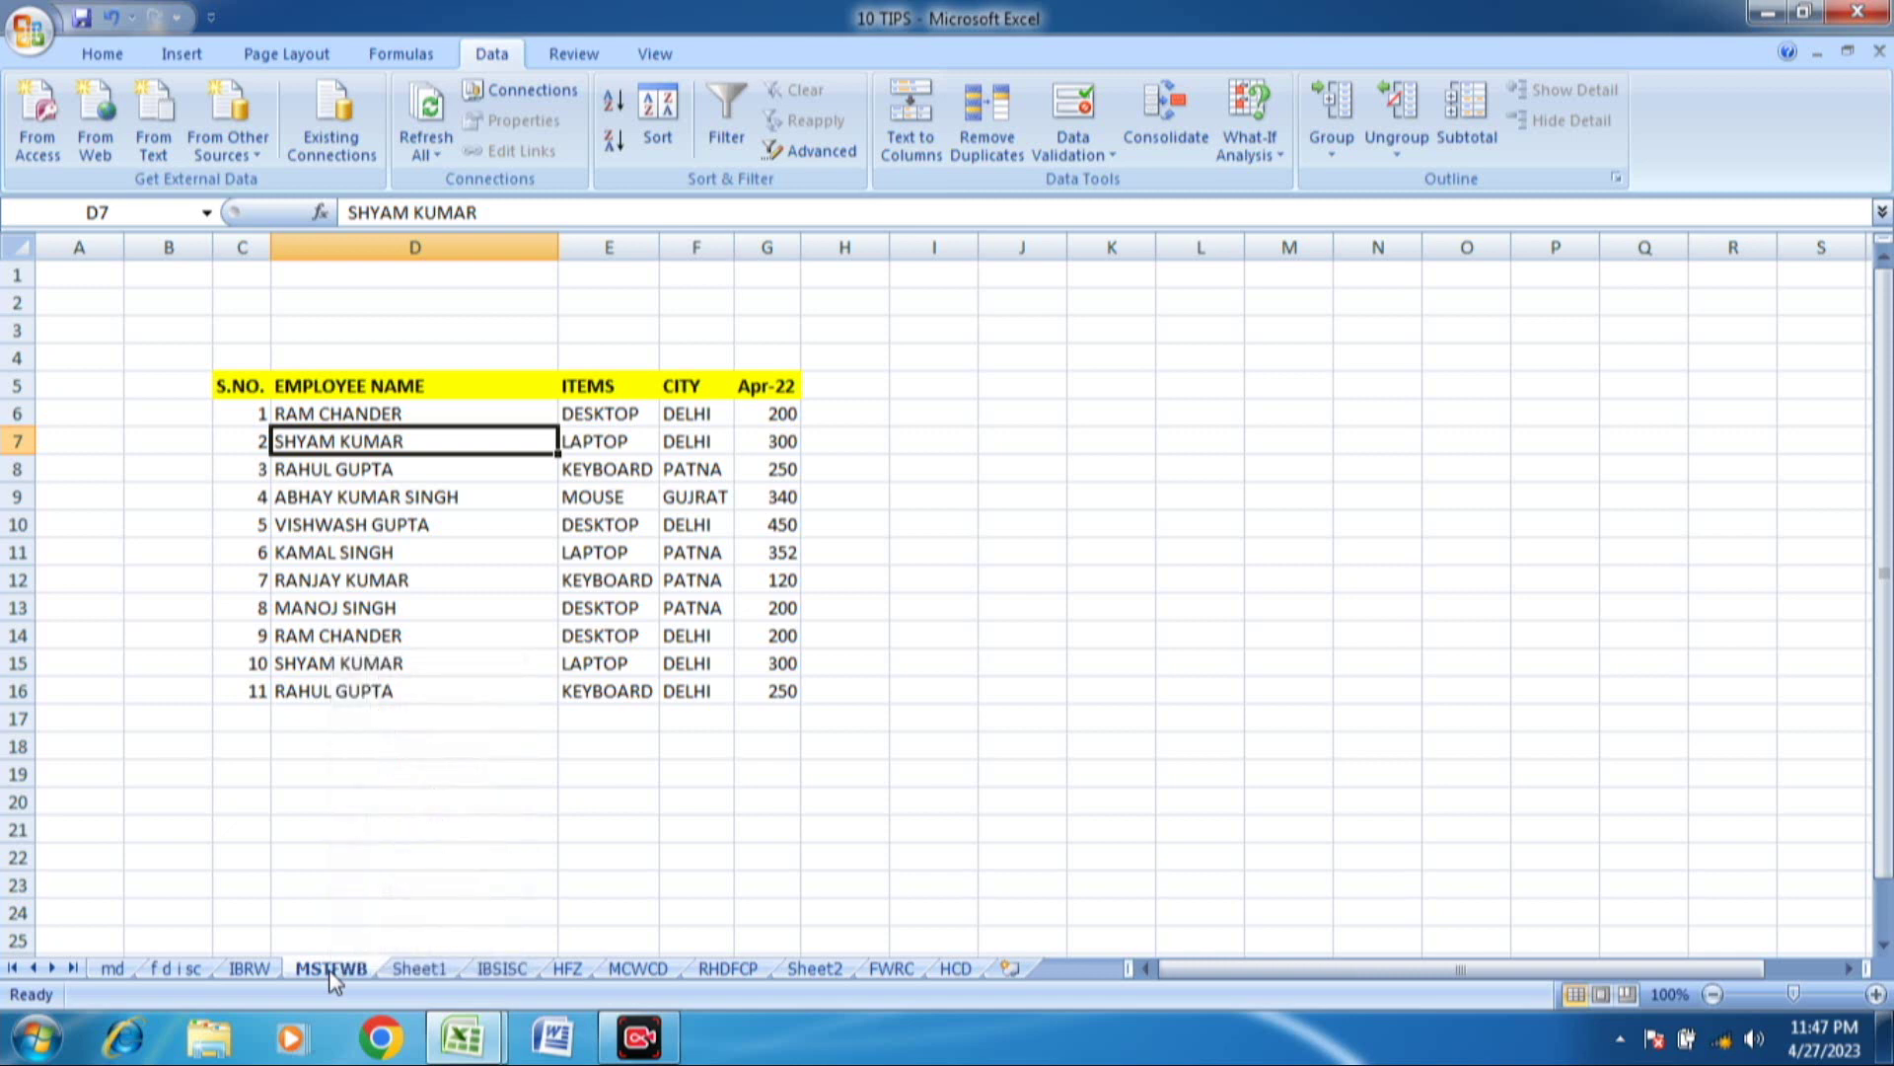
pyautogui.rightClick(334, 975)
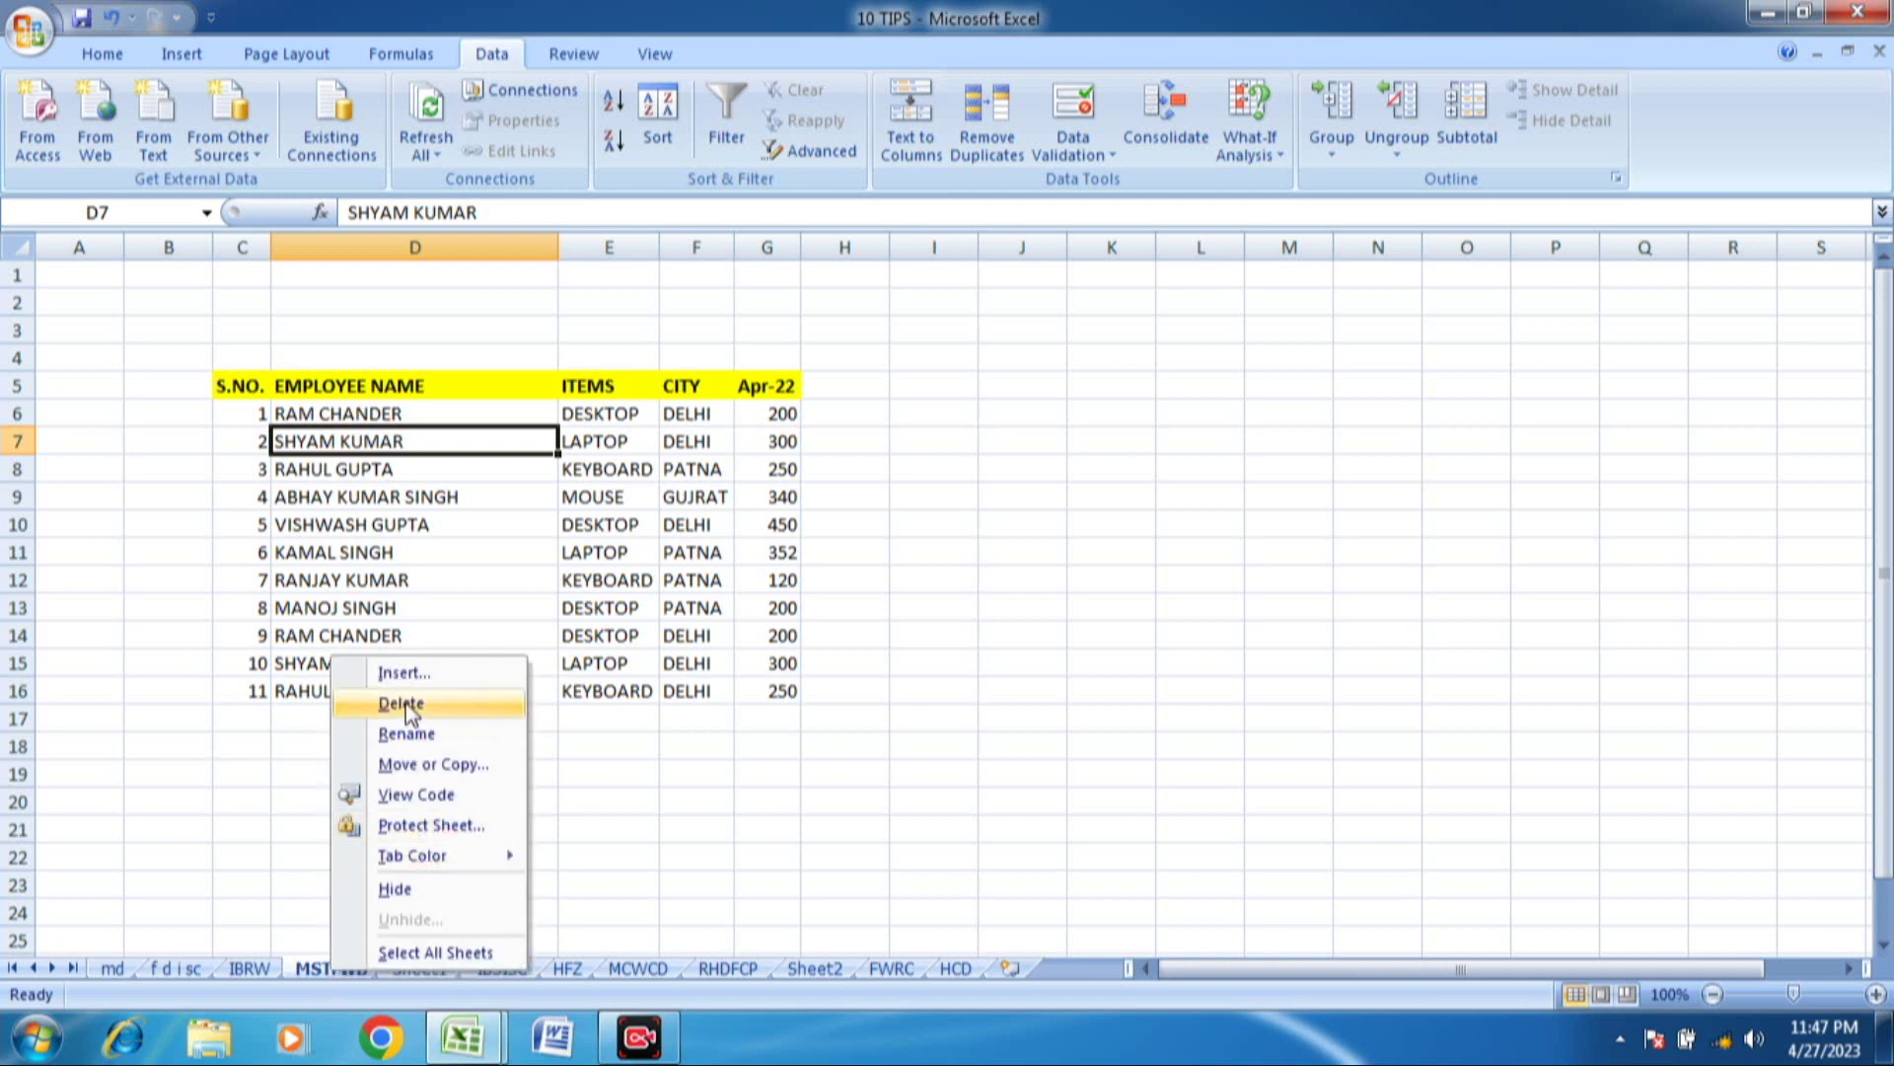
pyautogui.click(444, 766)
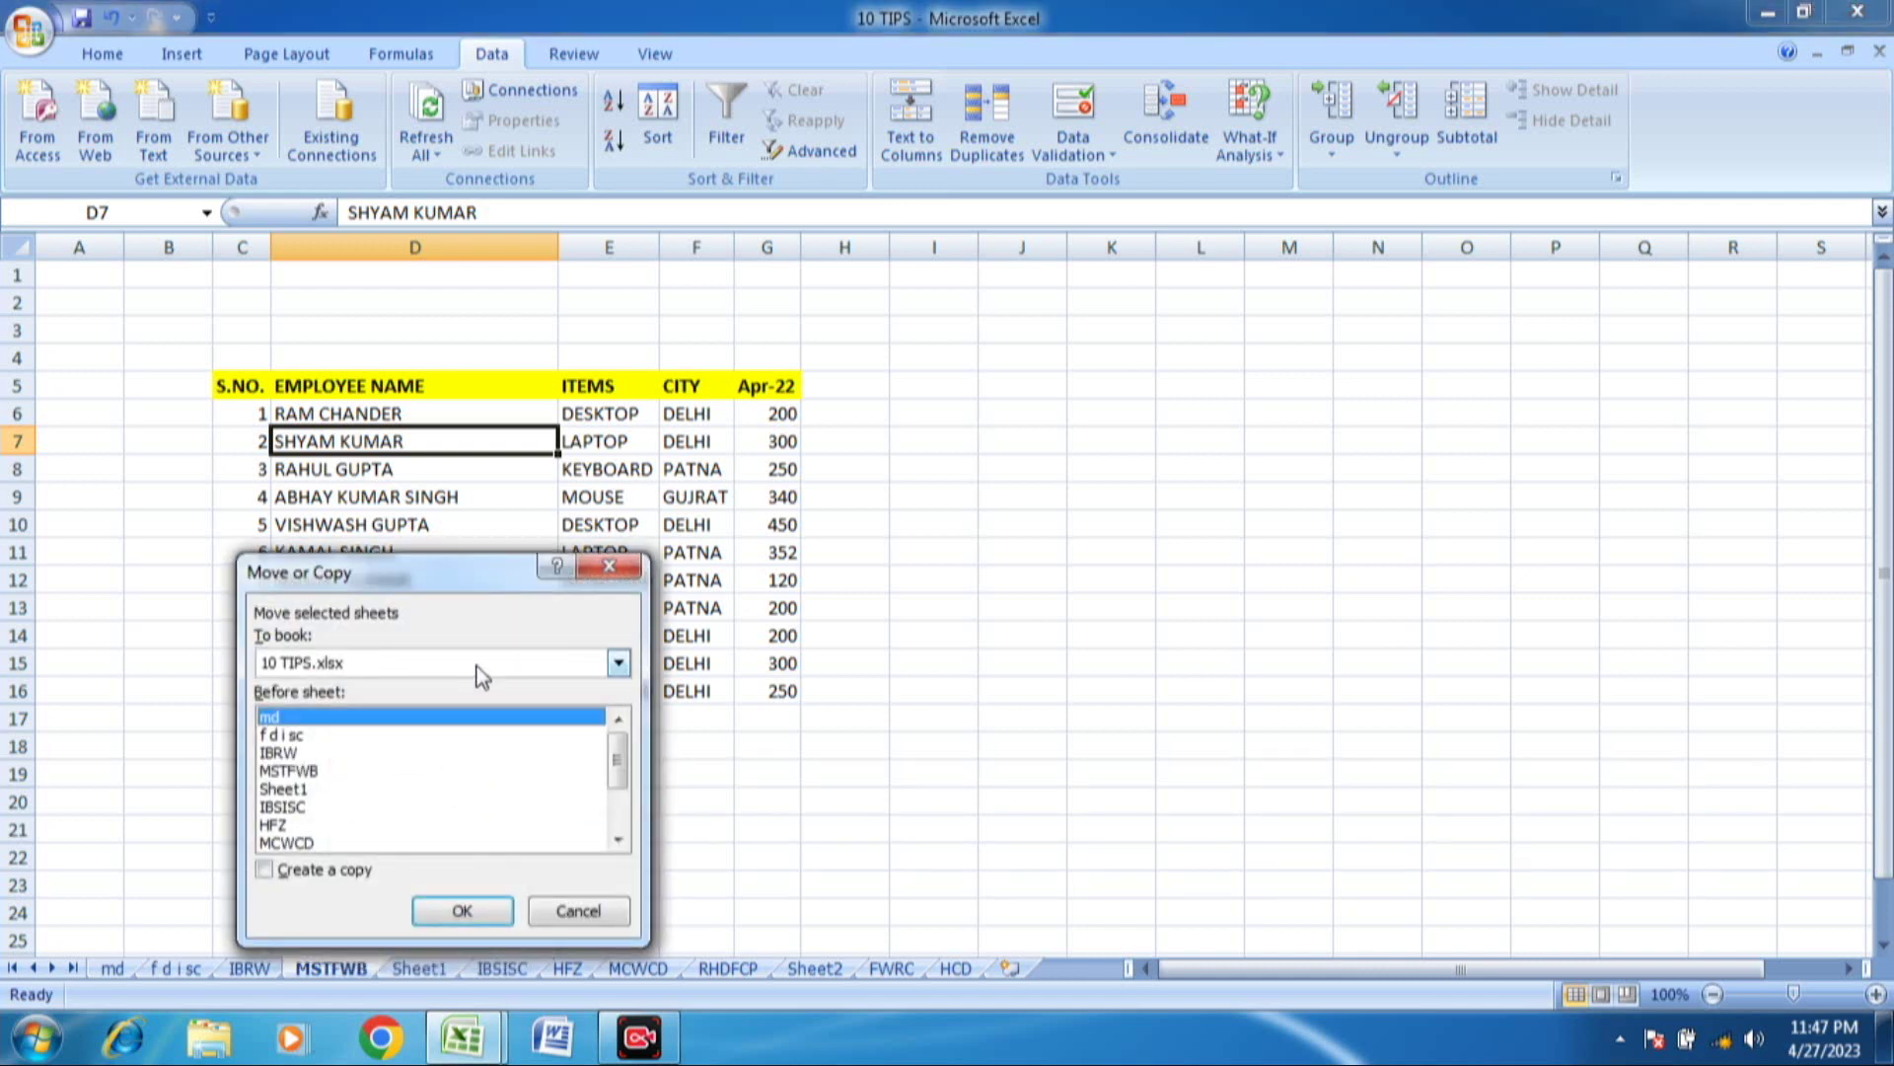
pyautogui.click(617, 662)
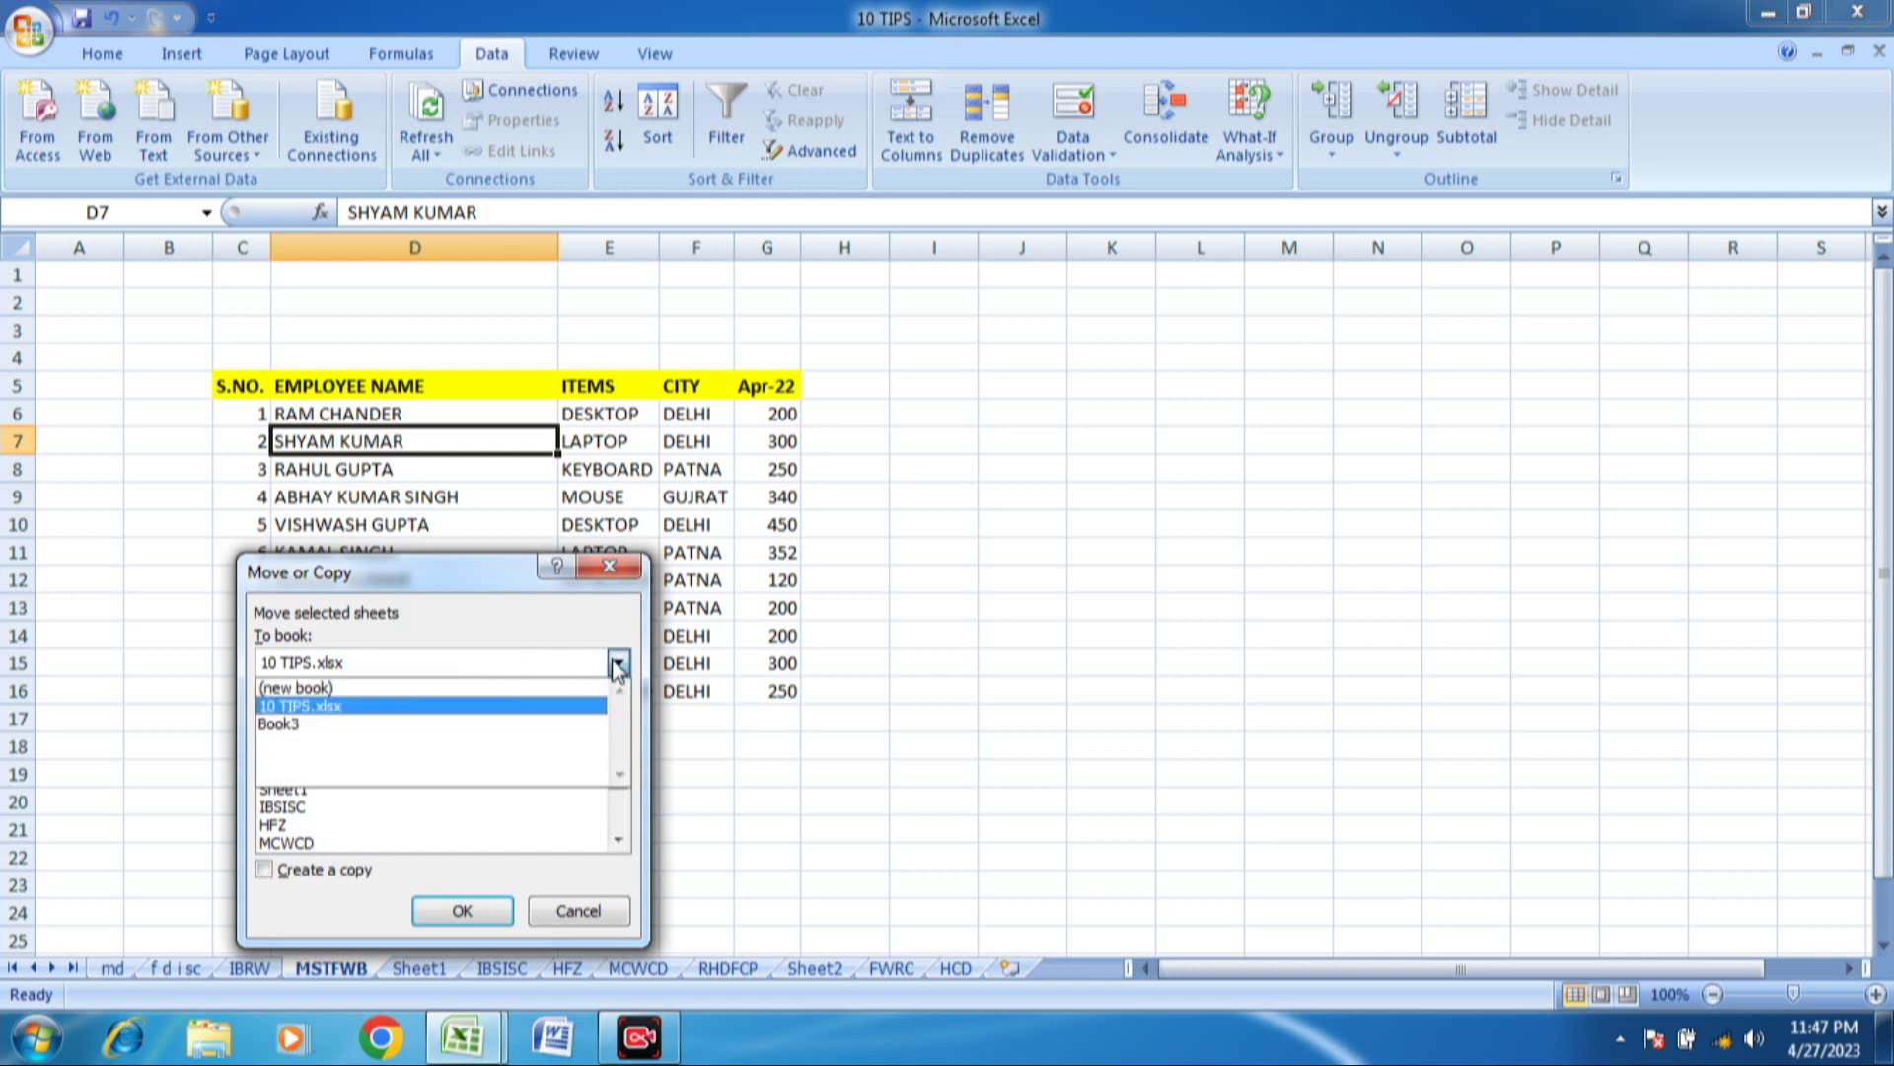
pyautogui.click(369, 687)
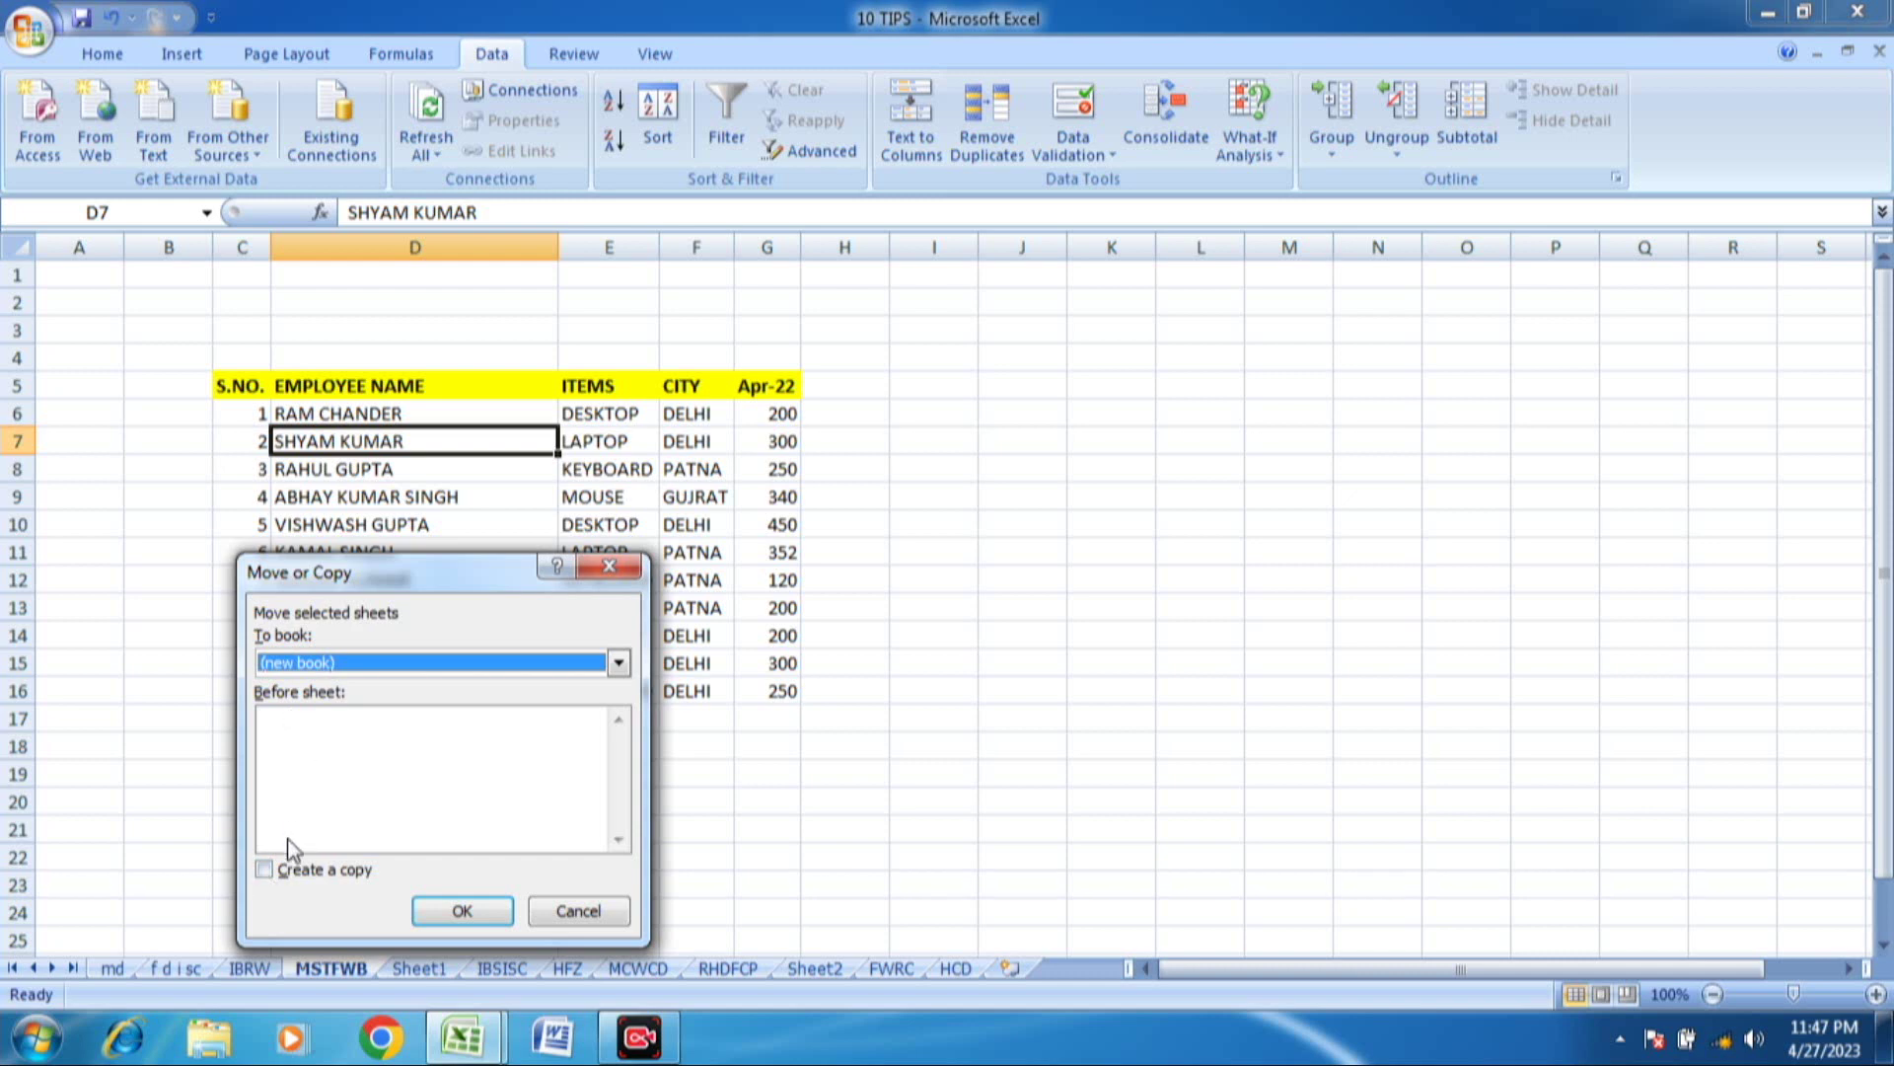
pyautogui.click(264, 870)
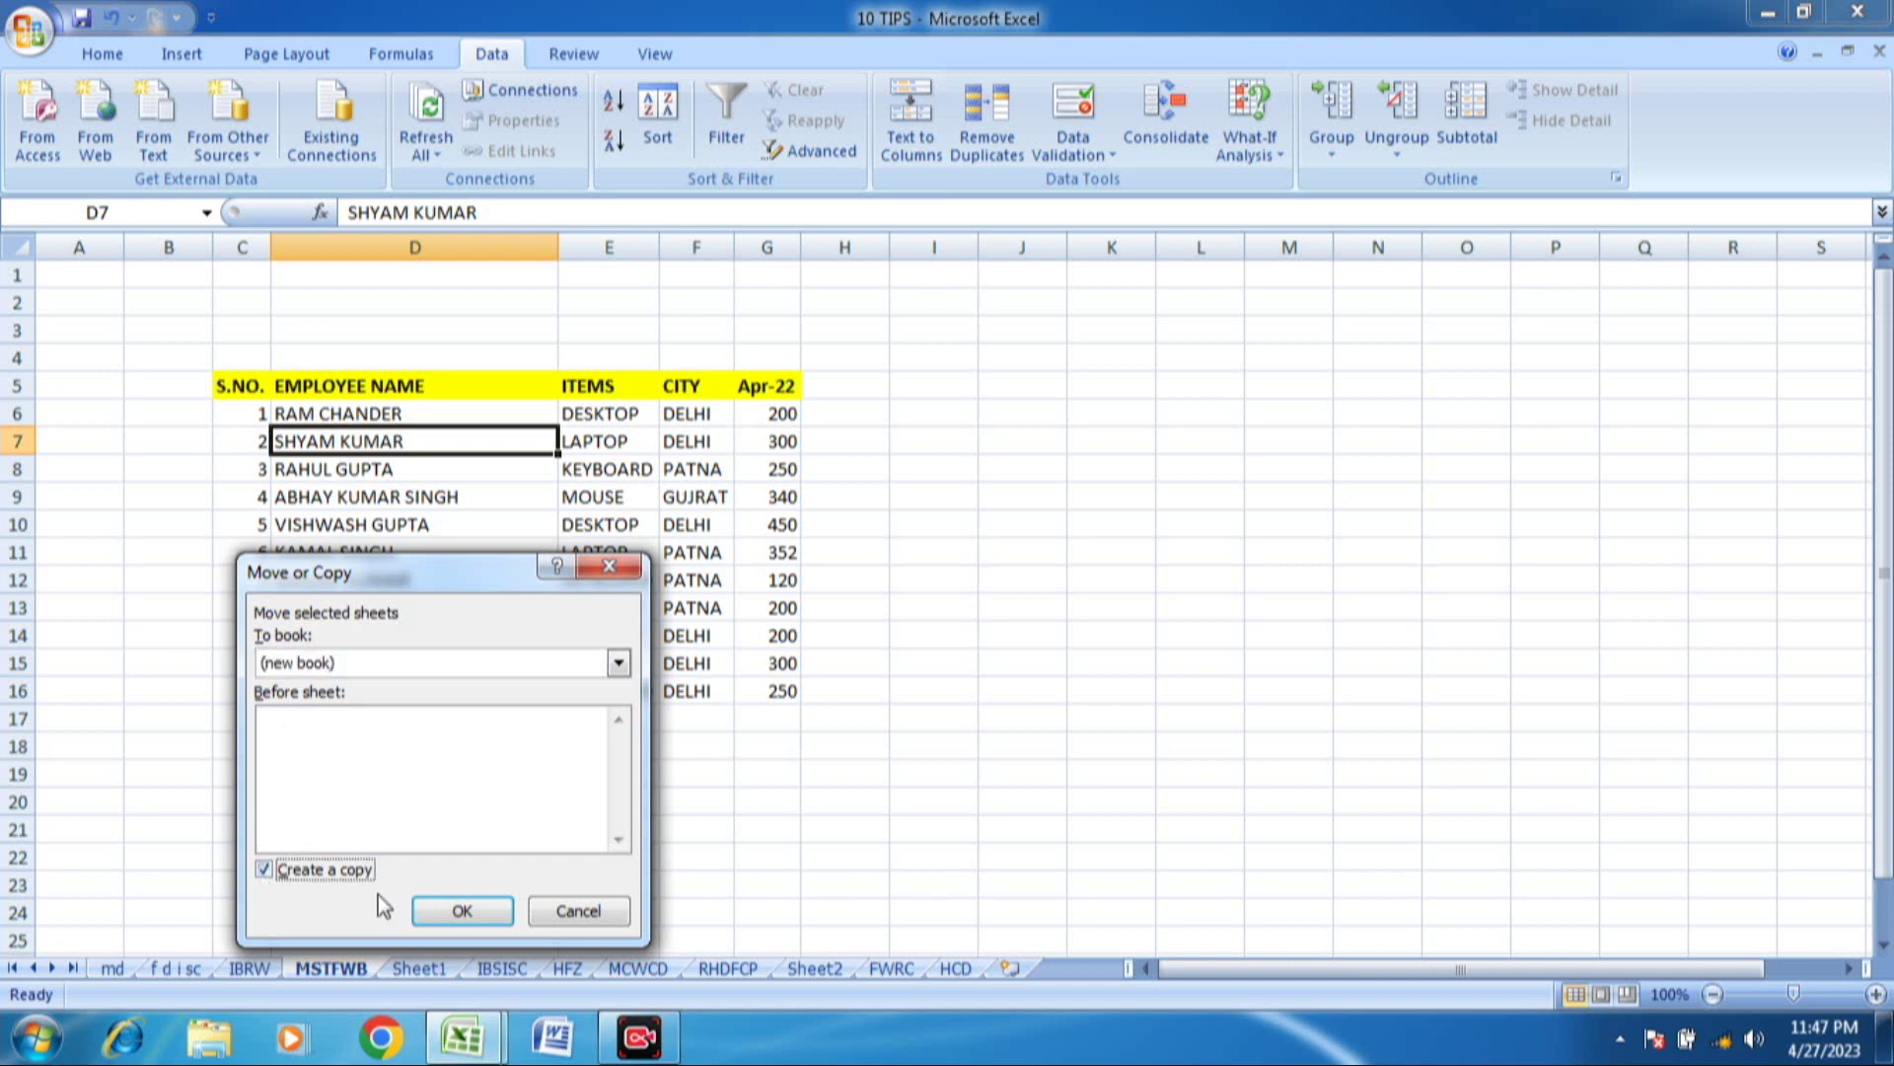
pyautogui.click(459, 912)
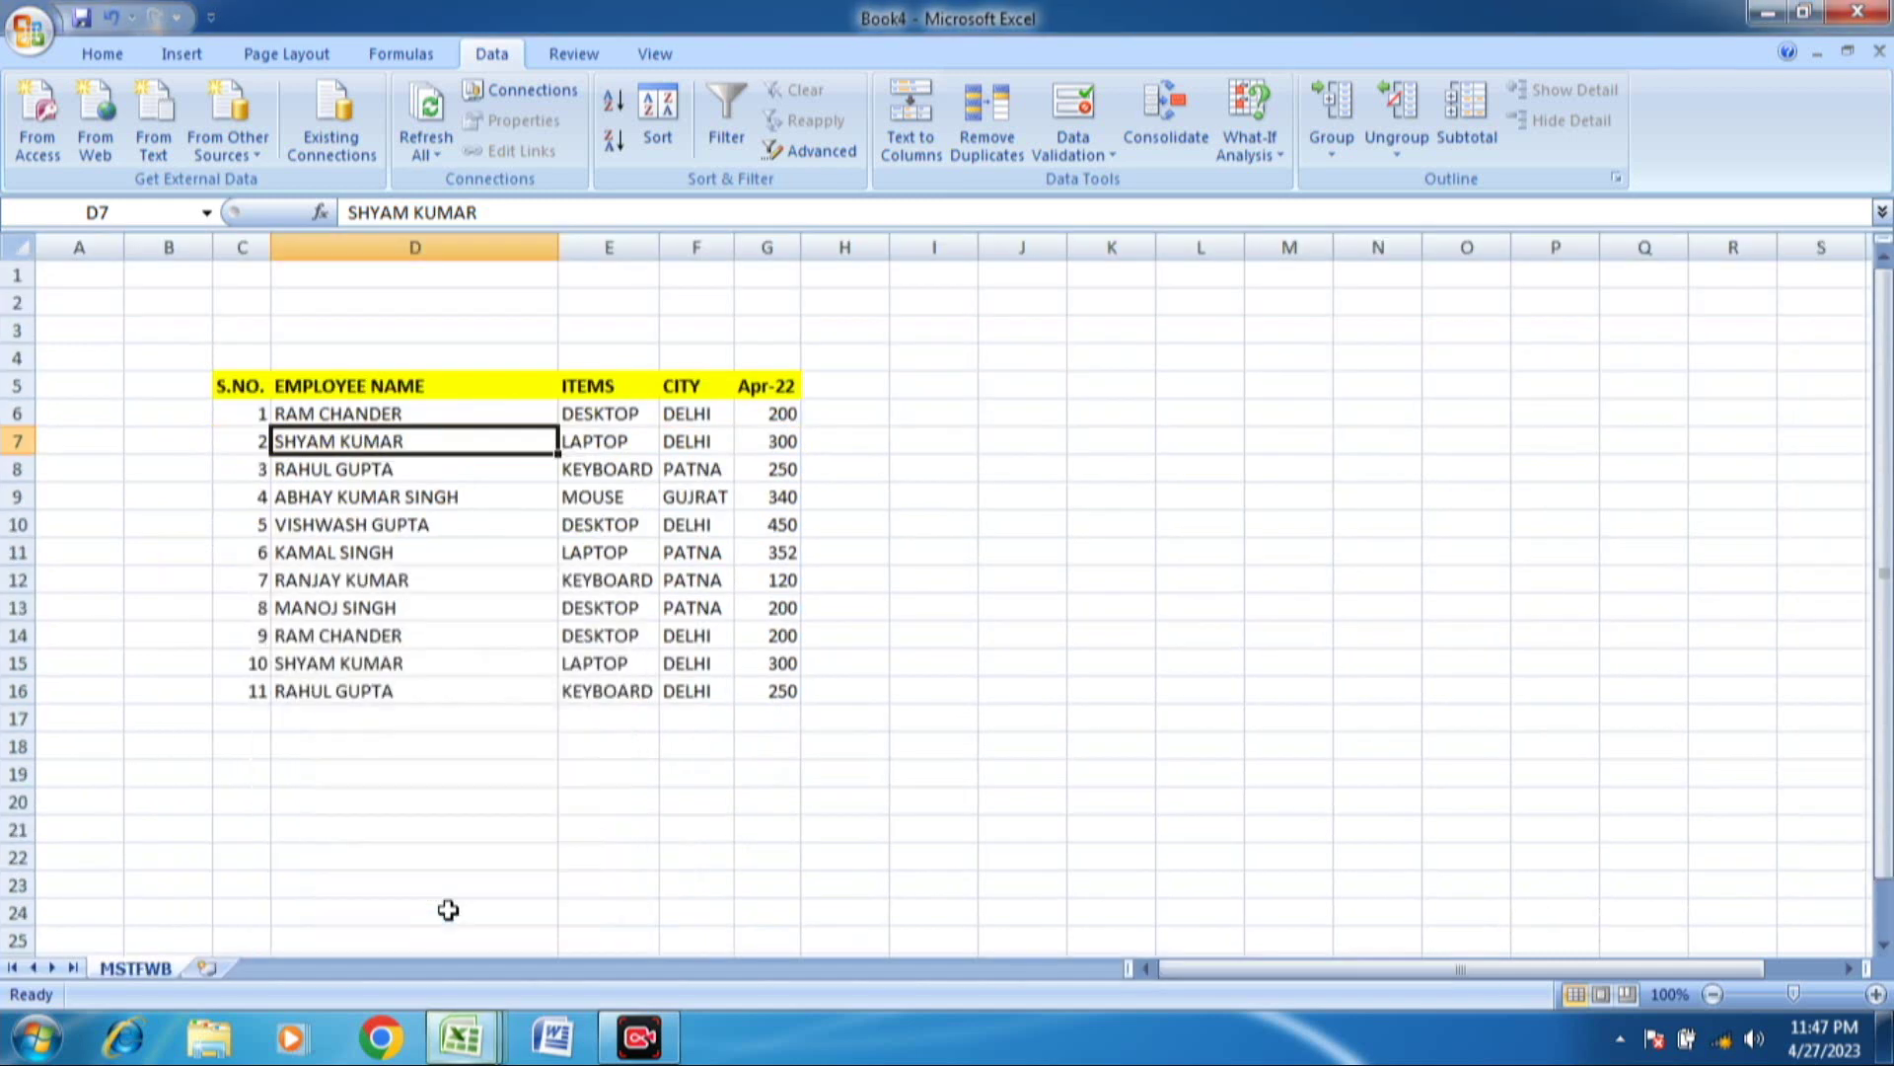
pyautogui.moveTo(465, 1036)
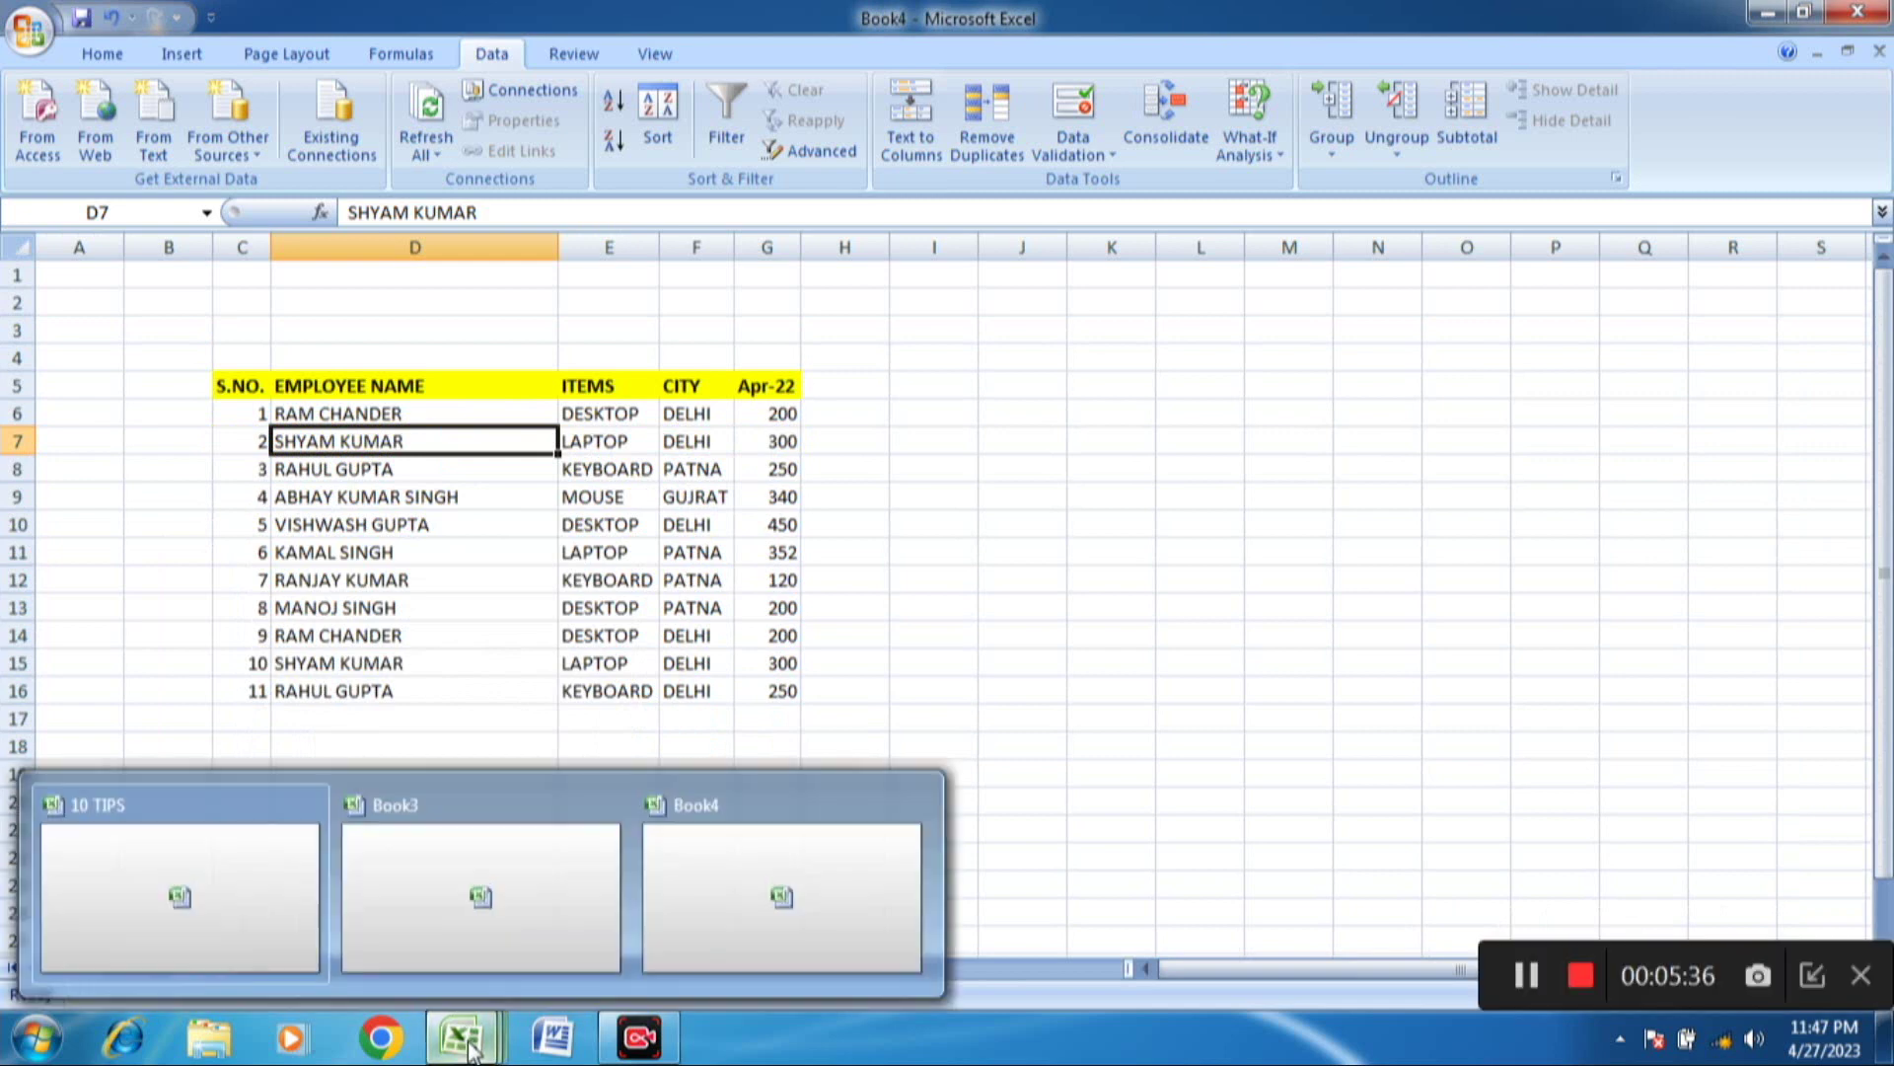
pyautogui.click(731, 902)
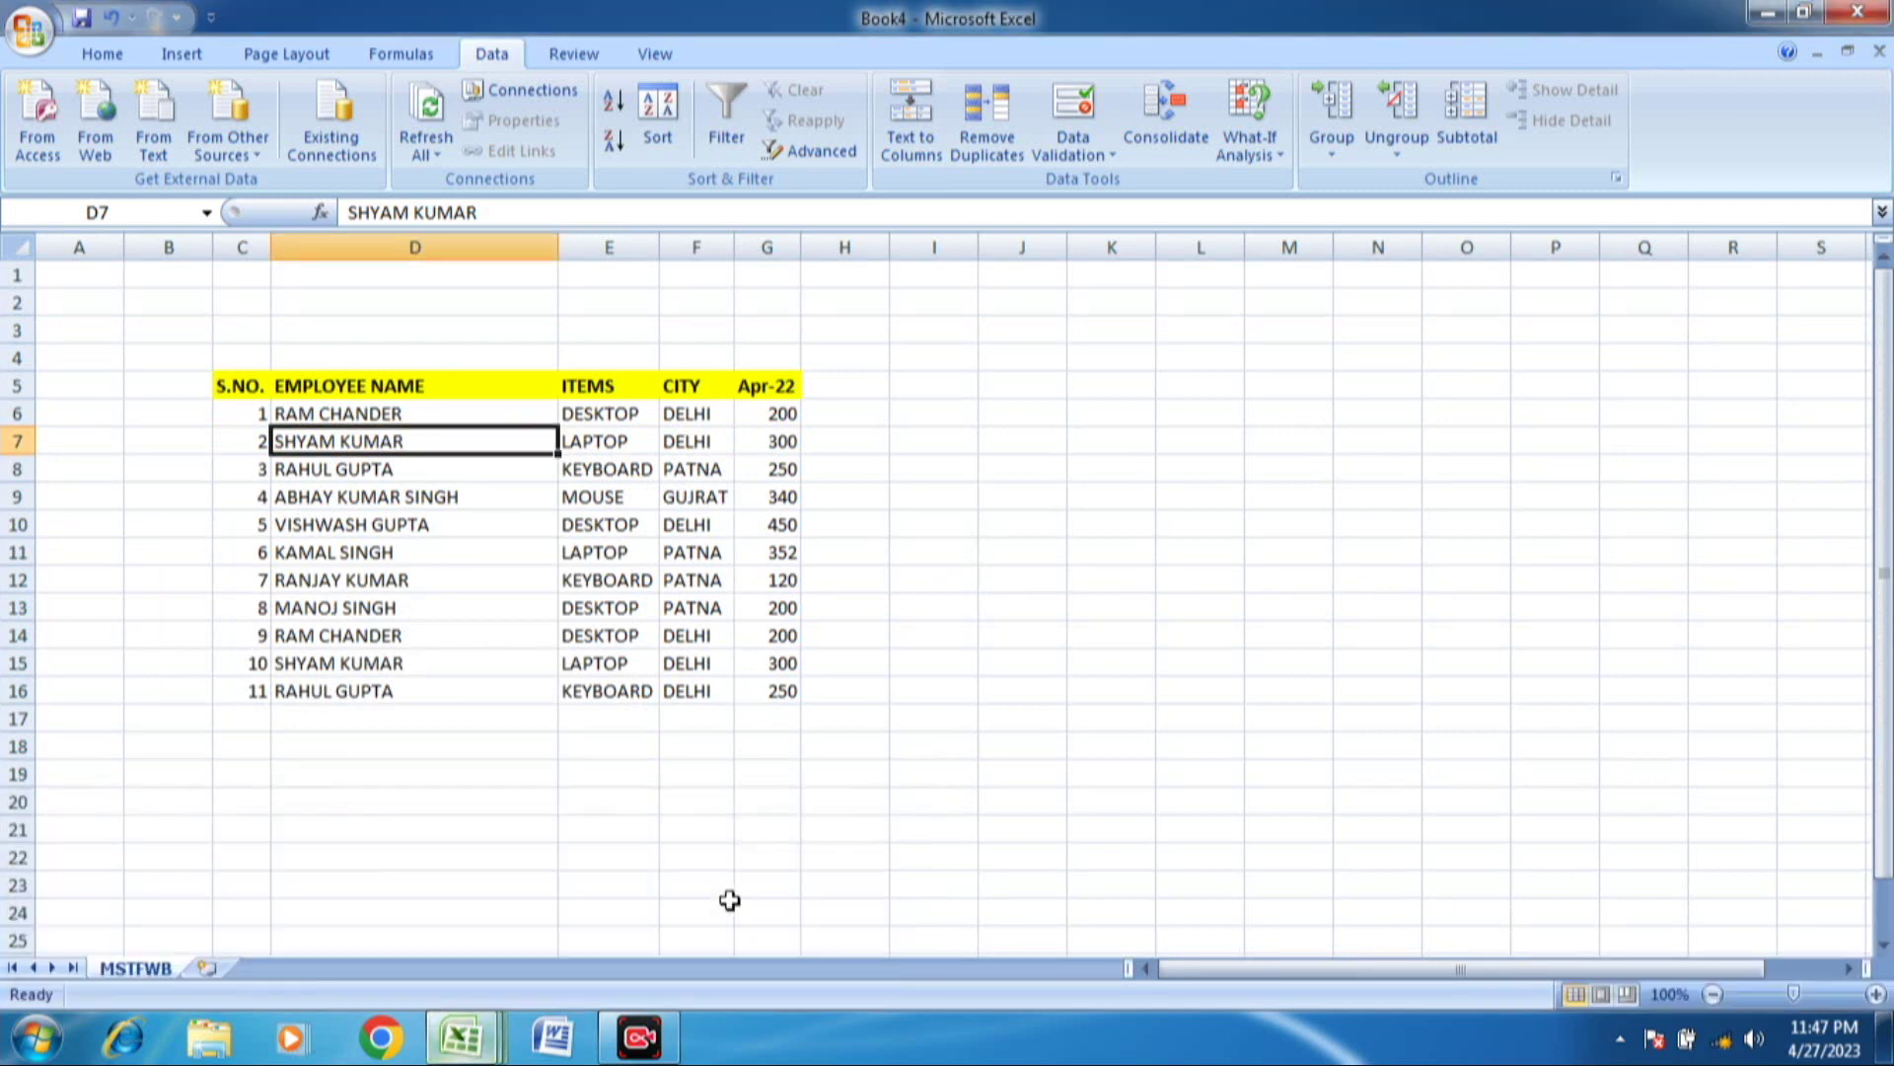
# - Check the copied employee items table in the new workbook and return to Sheet1 of the 10 TIPS workbook
pyautogui.click(388, 636)
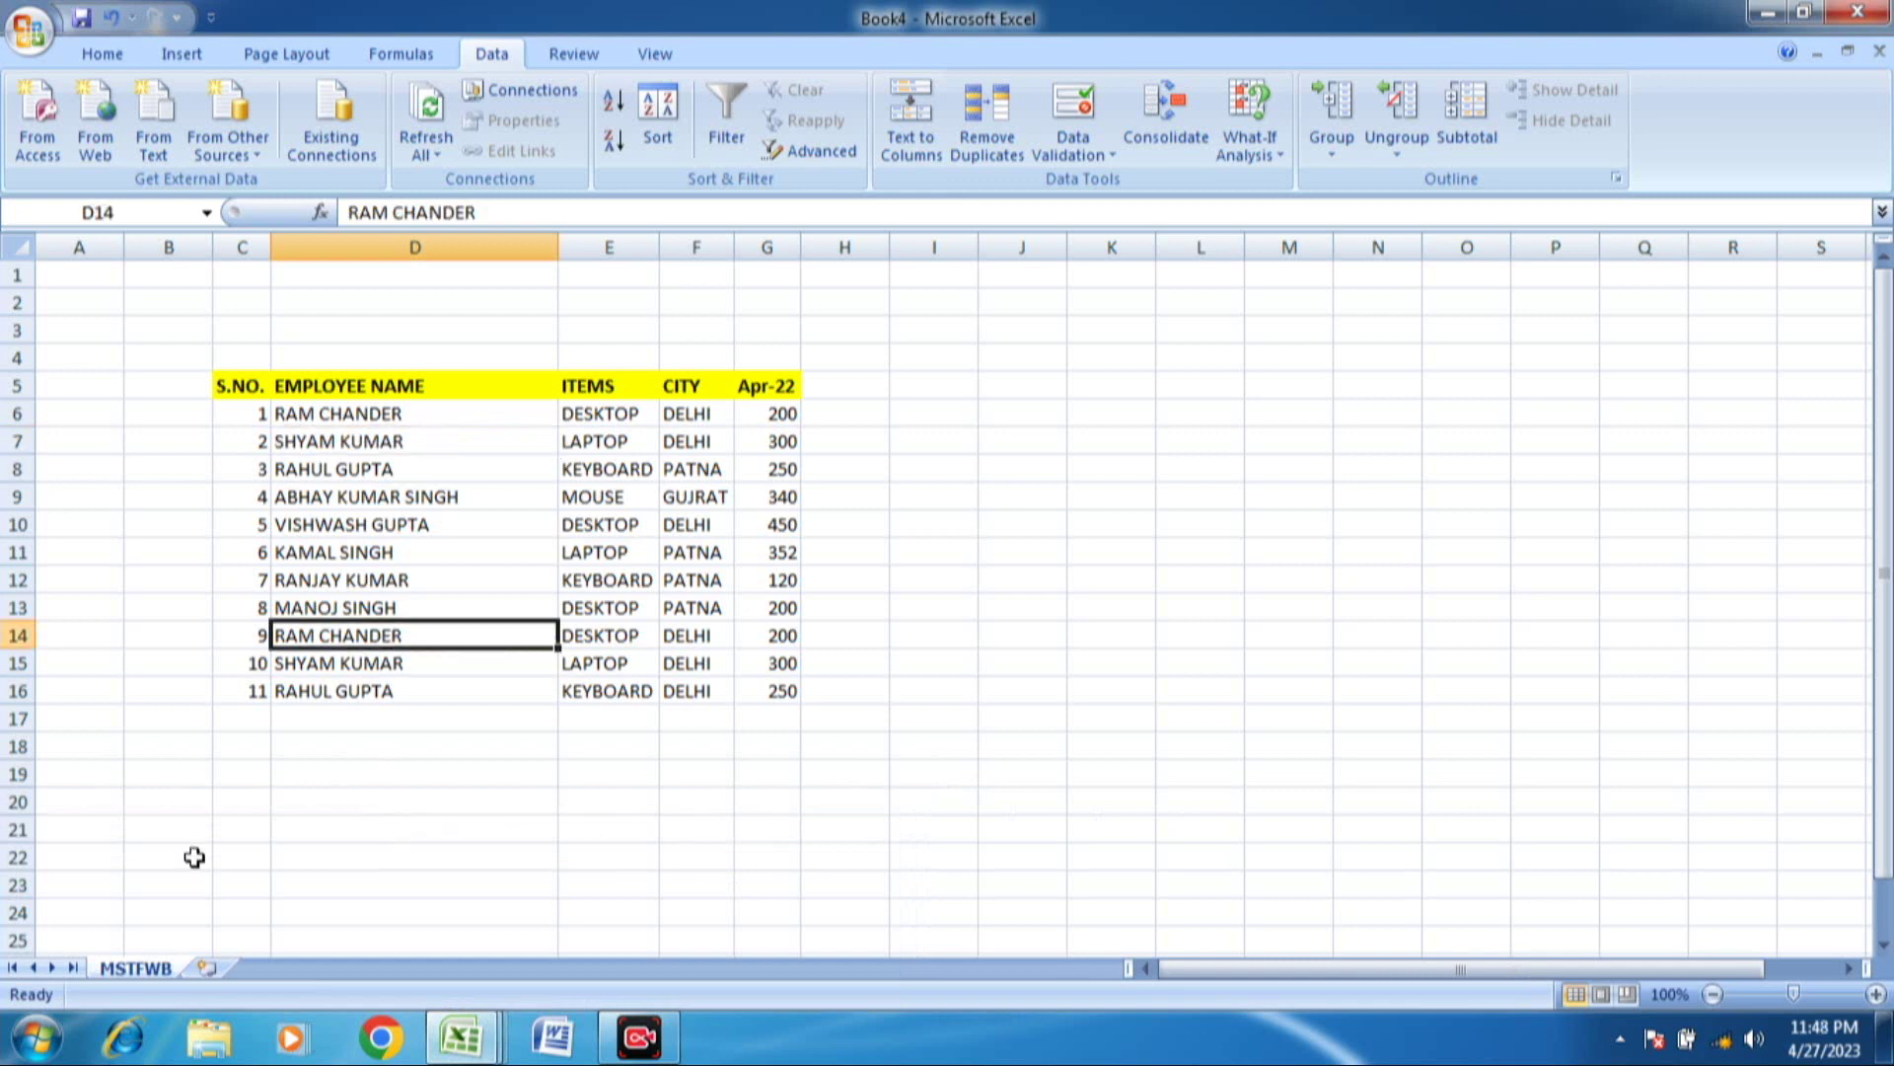
pyautogui.click(376, 449)
pyautogui.moveTo(317, 394); pyautogui.dragTo(787, 698)
pyautogui.click(427, 614)
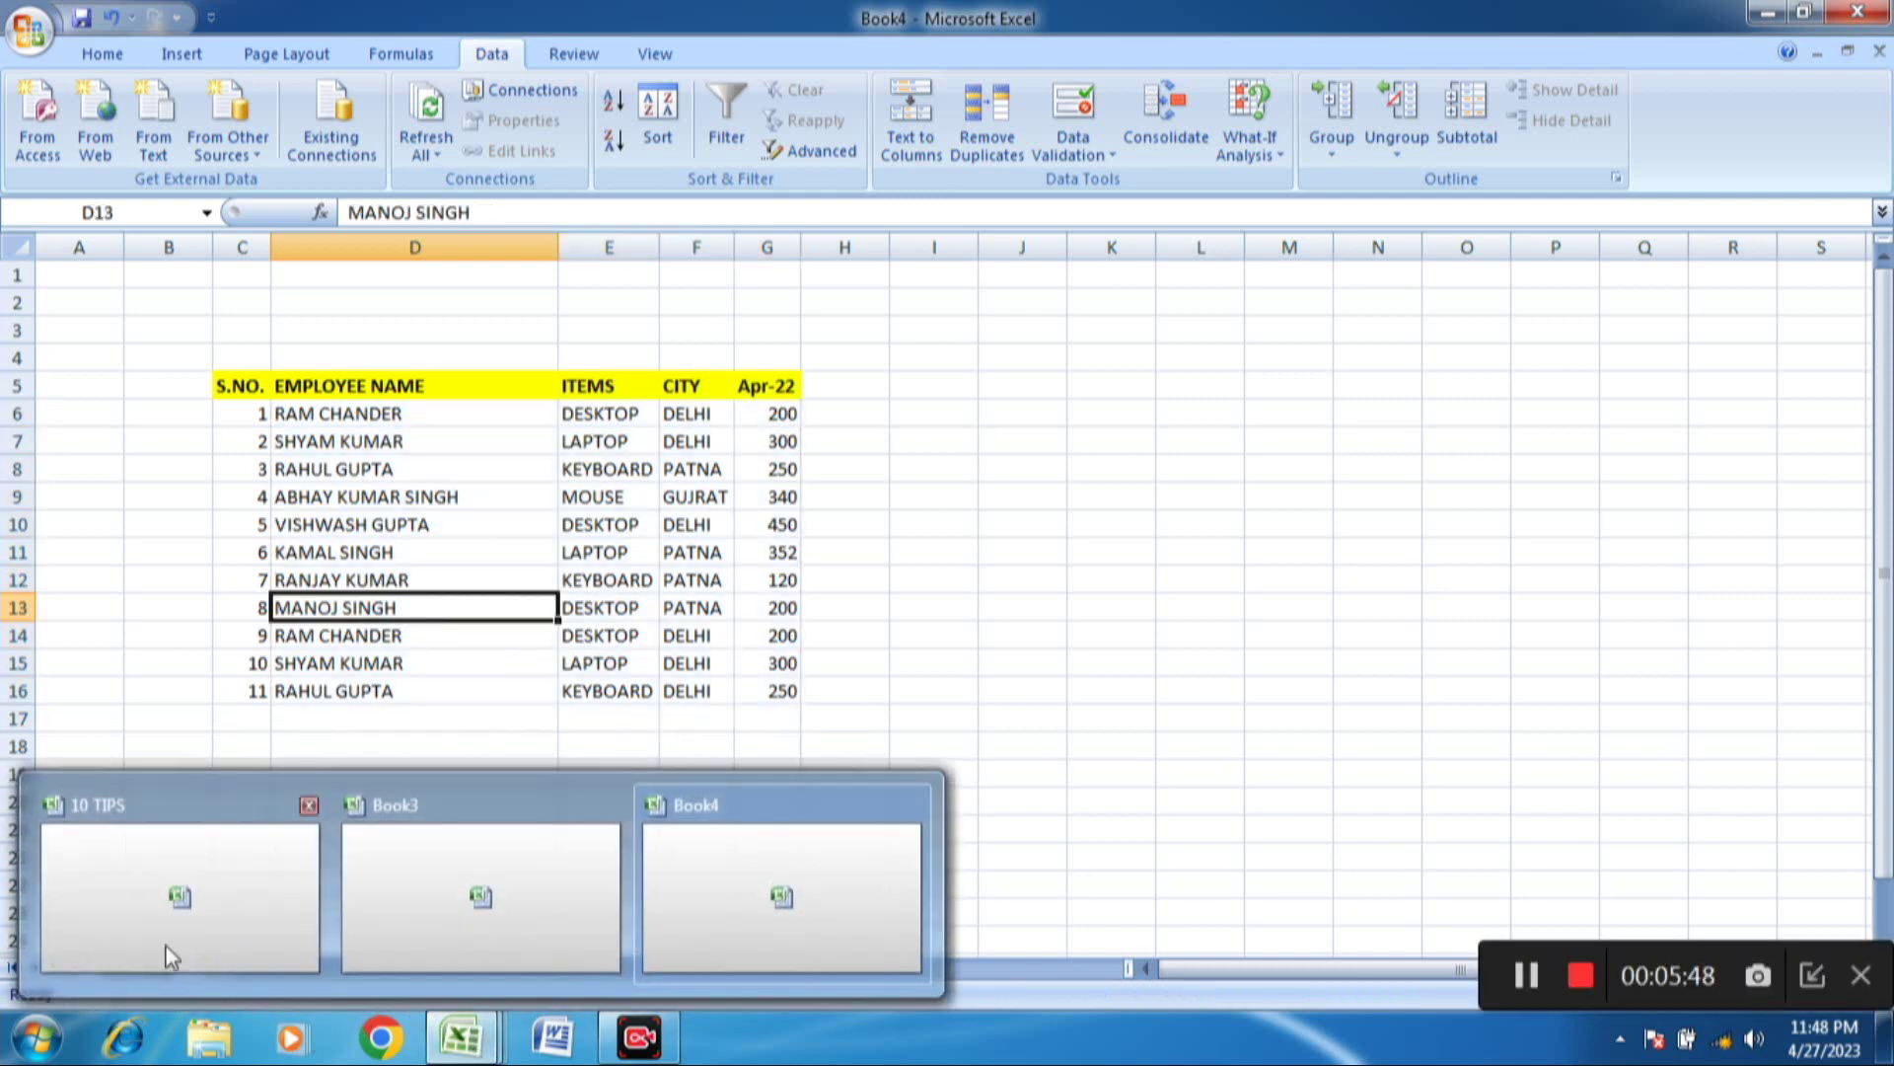
pyautogui.click(458, 986)
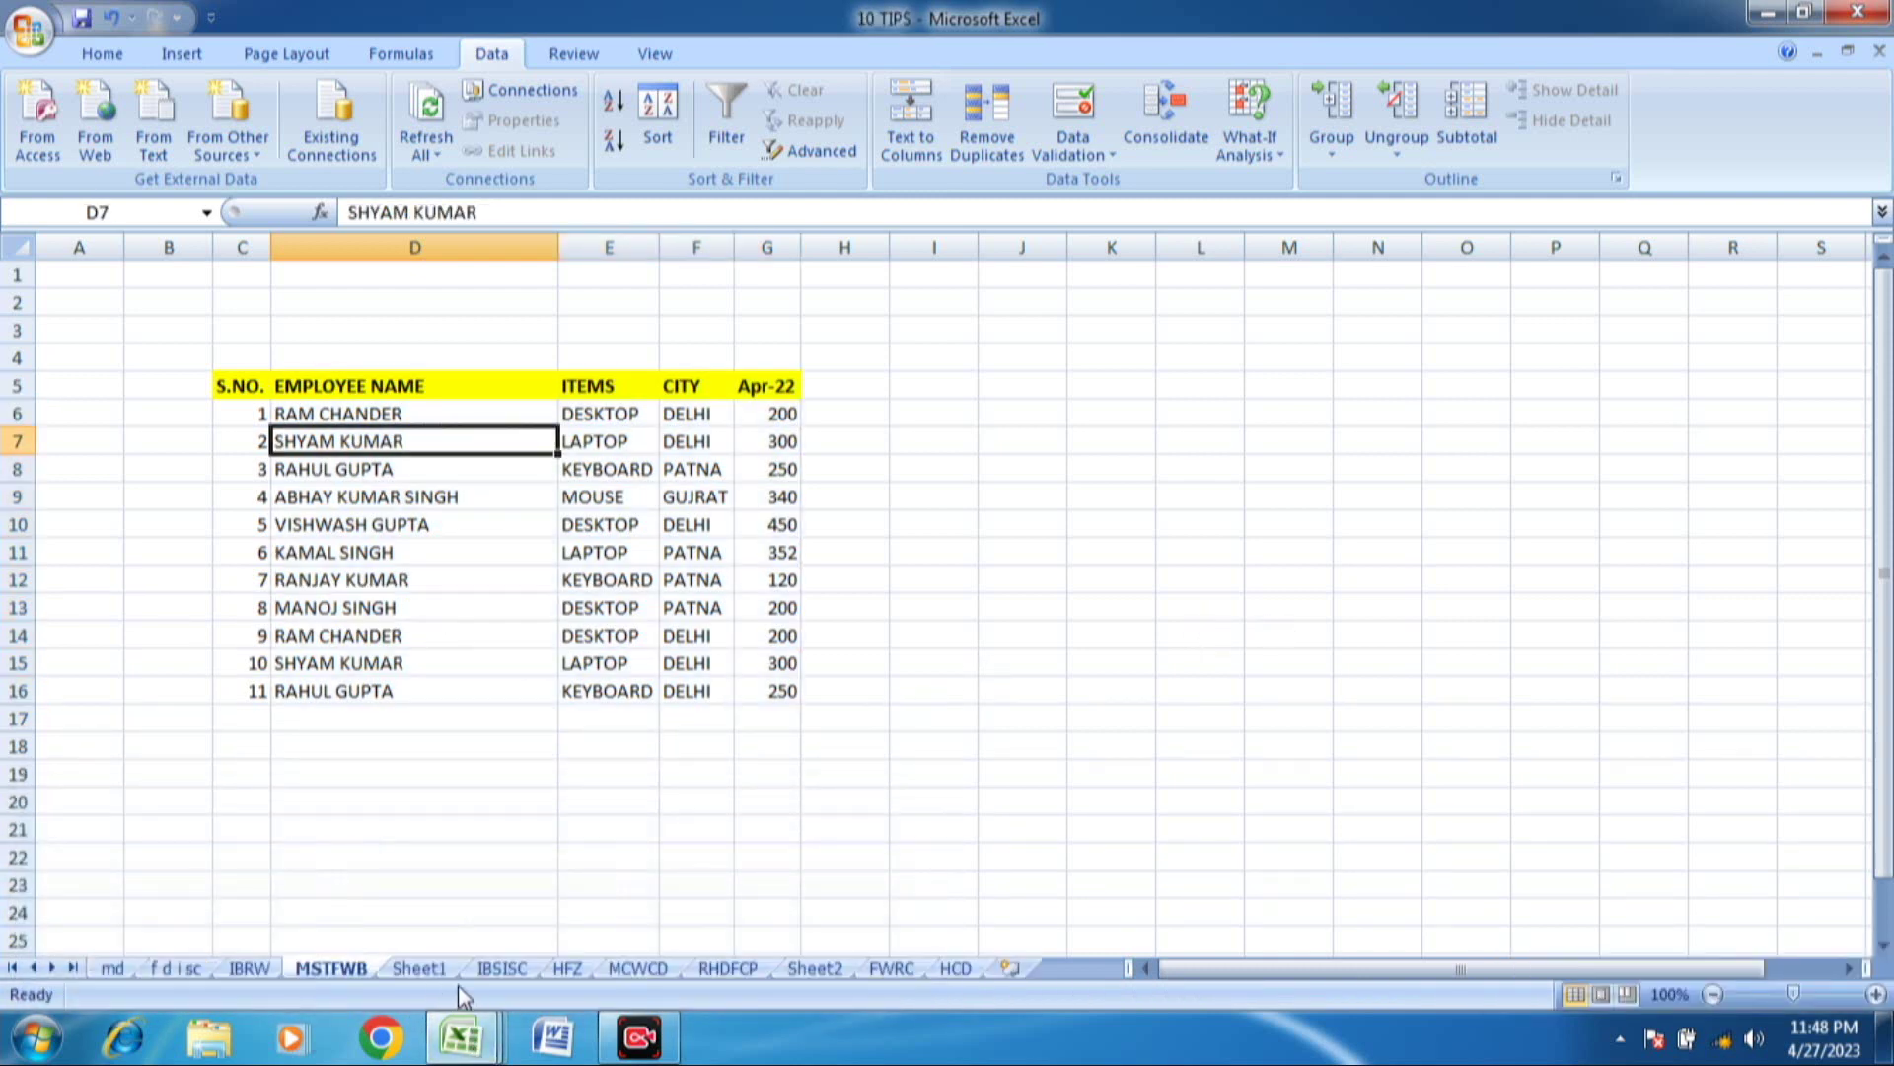
pyautogui.click(418, 969)
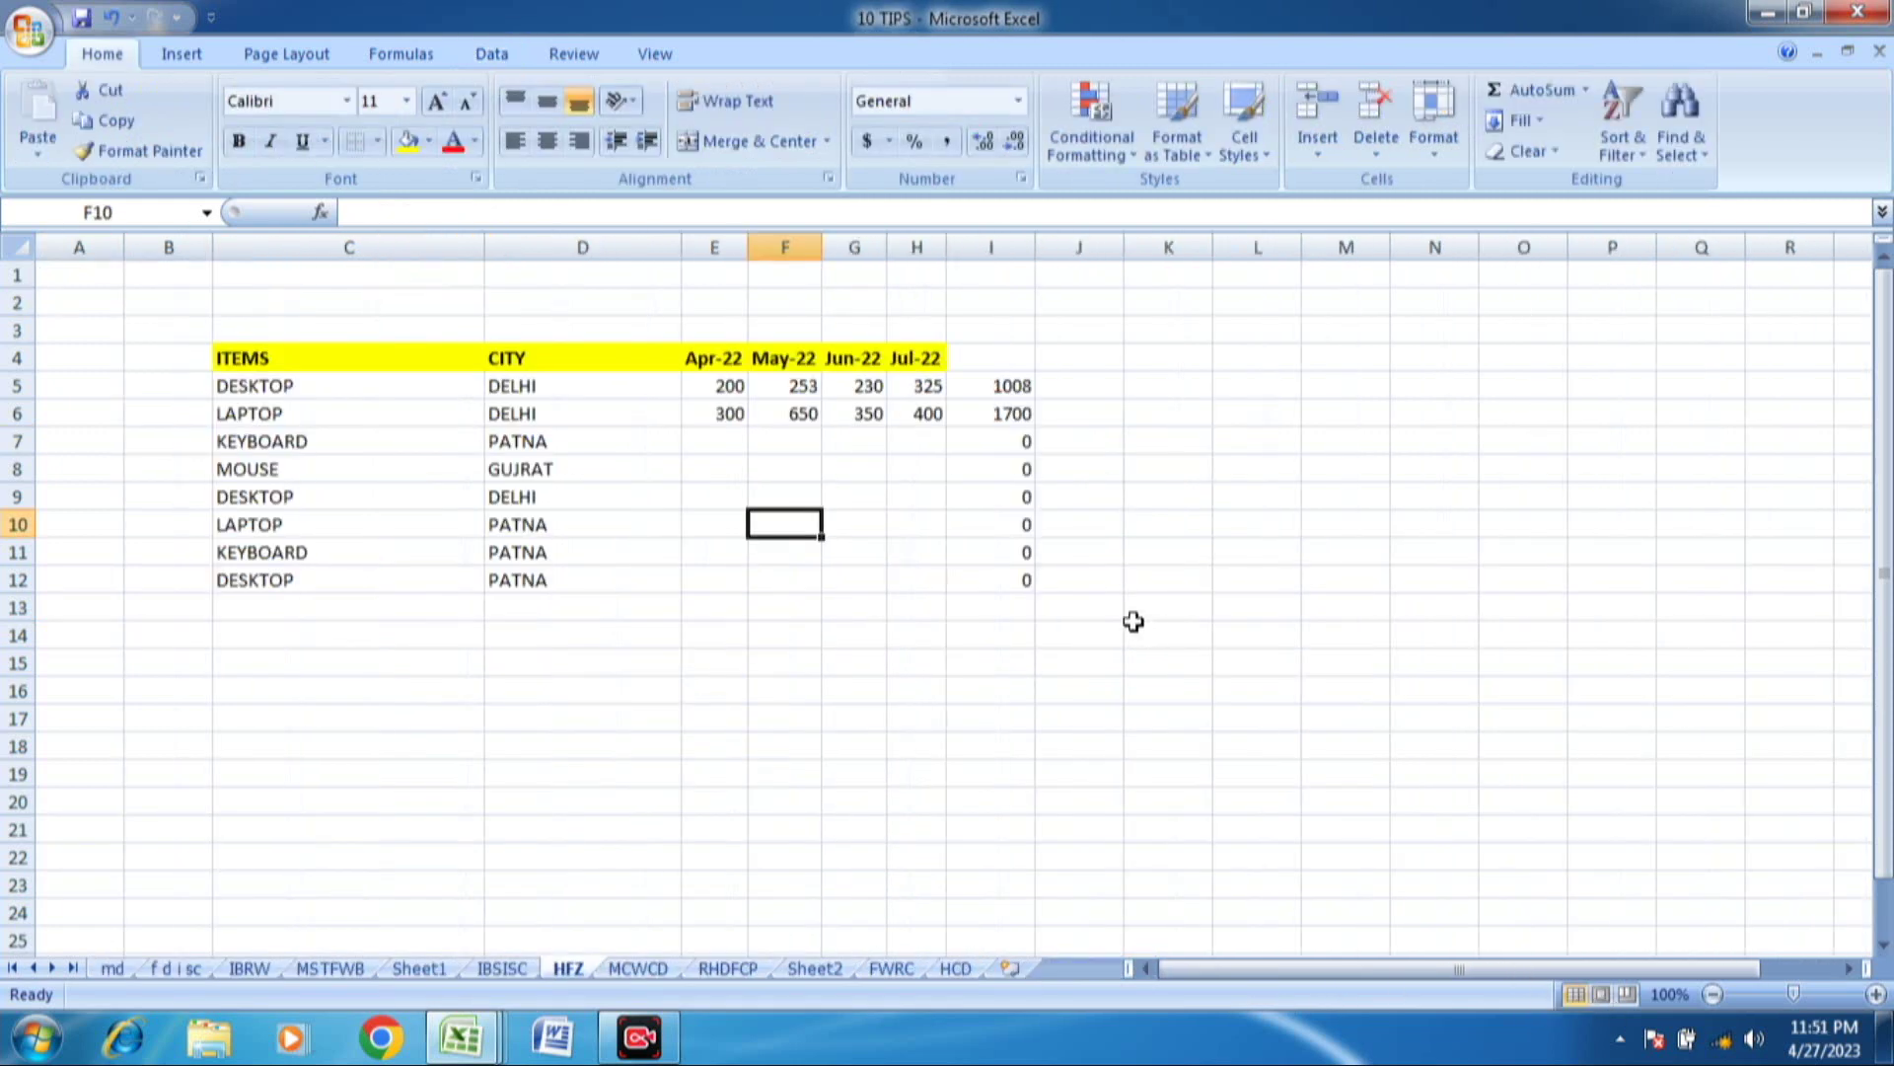
# - Examine the HFZ worksheet's items table and the row total formulas in column I
pyautogui.click(785, 470)
pyautogui.click(530, 416)
pyautogui.click(364, 369)
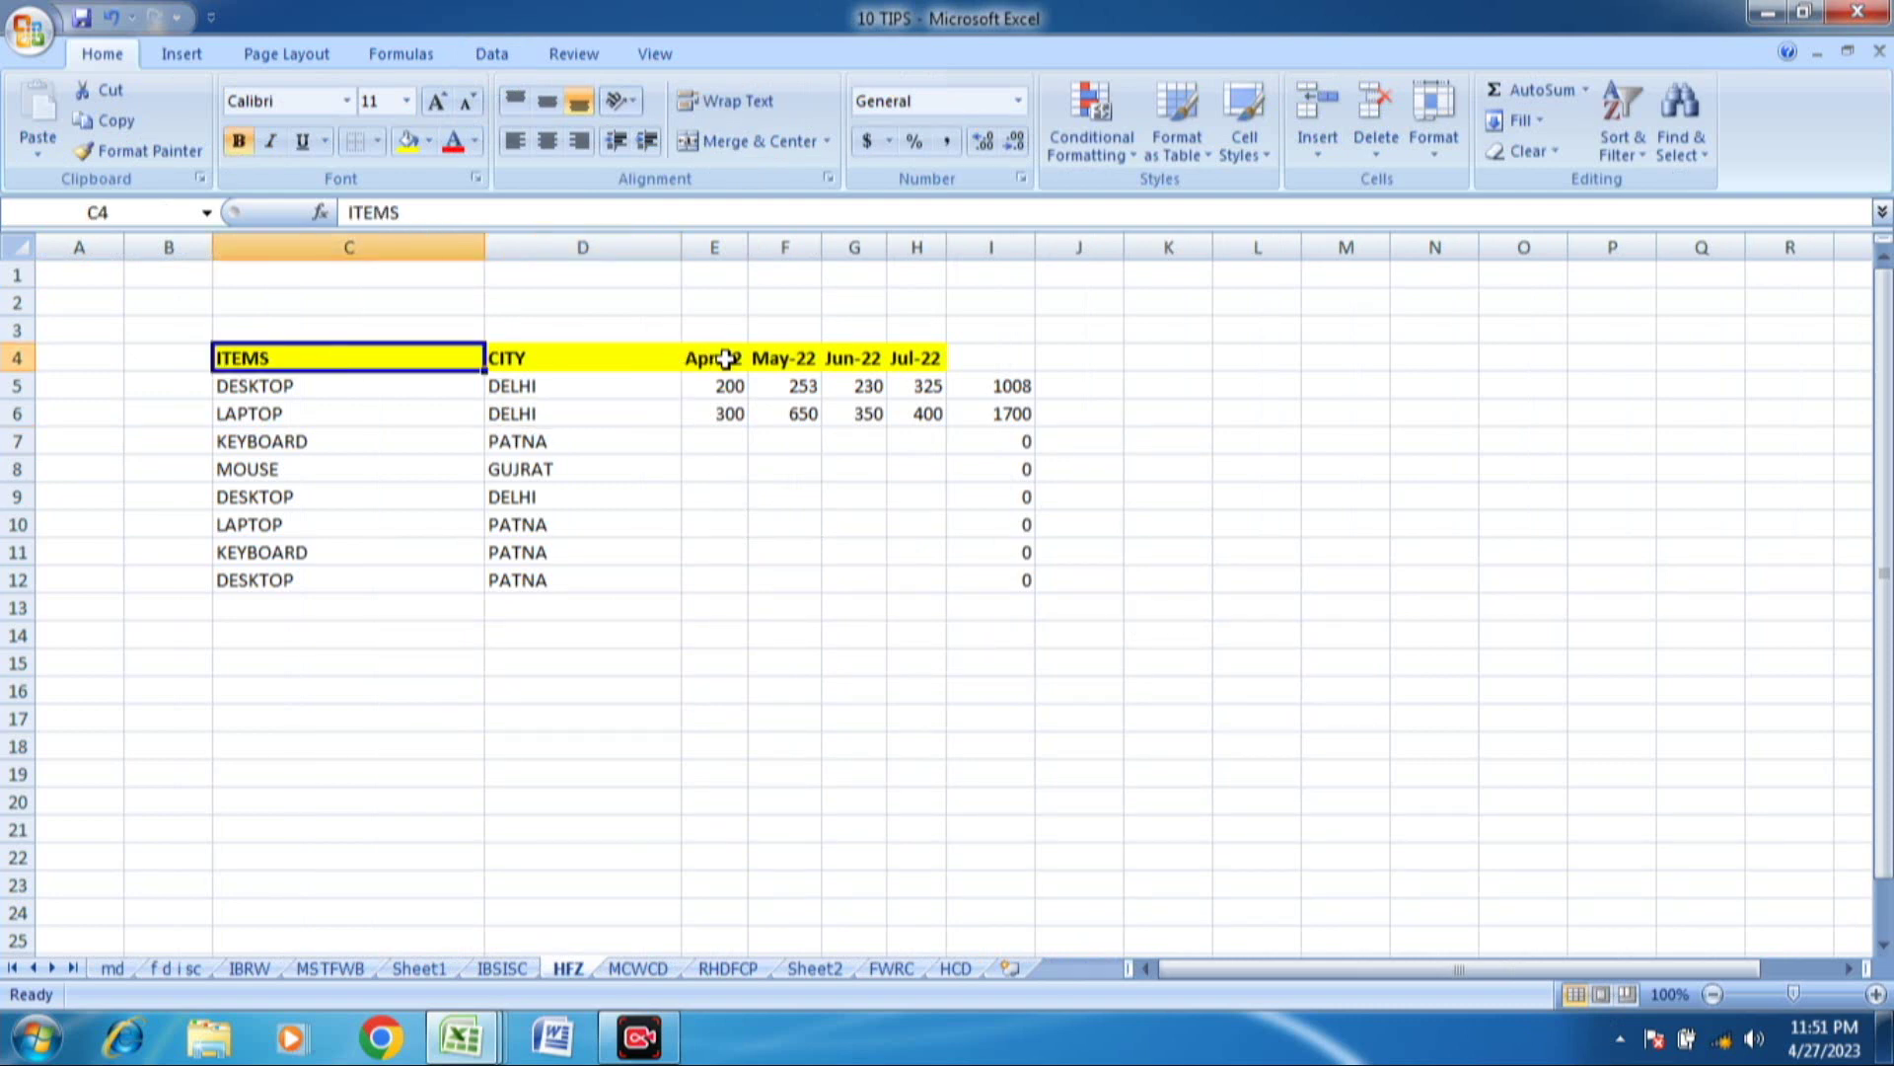
pyautogui.click(998, 388)
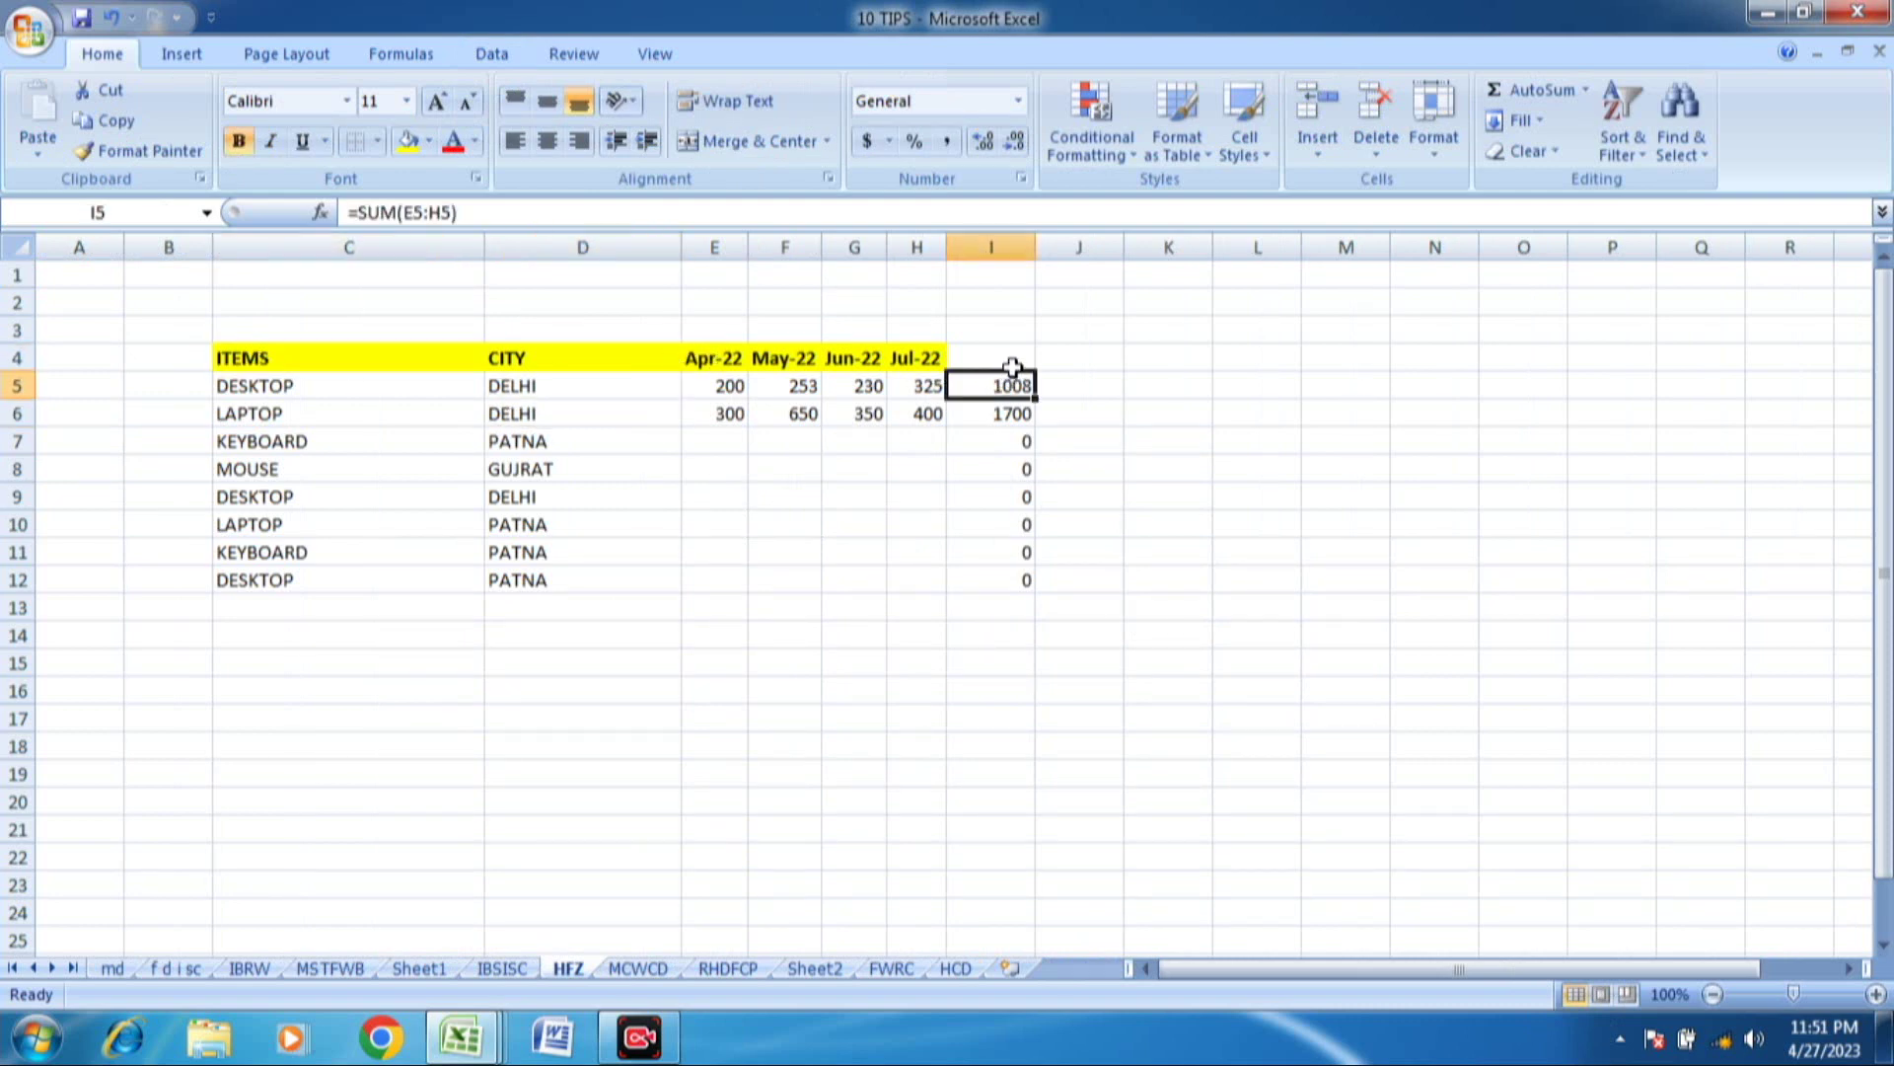
pyautogui.click(1016, 368)
pyautogui.click(1016, 392)
pyautogui.click(1012, 412)
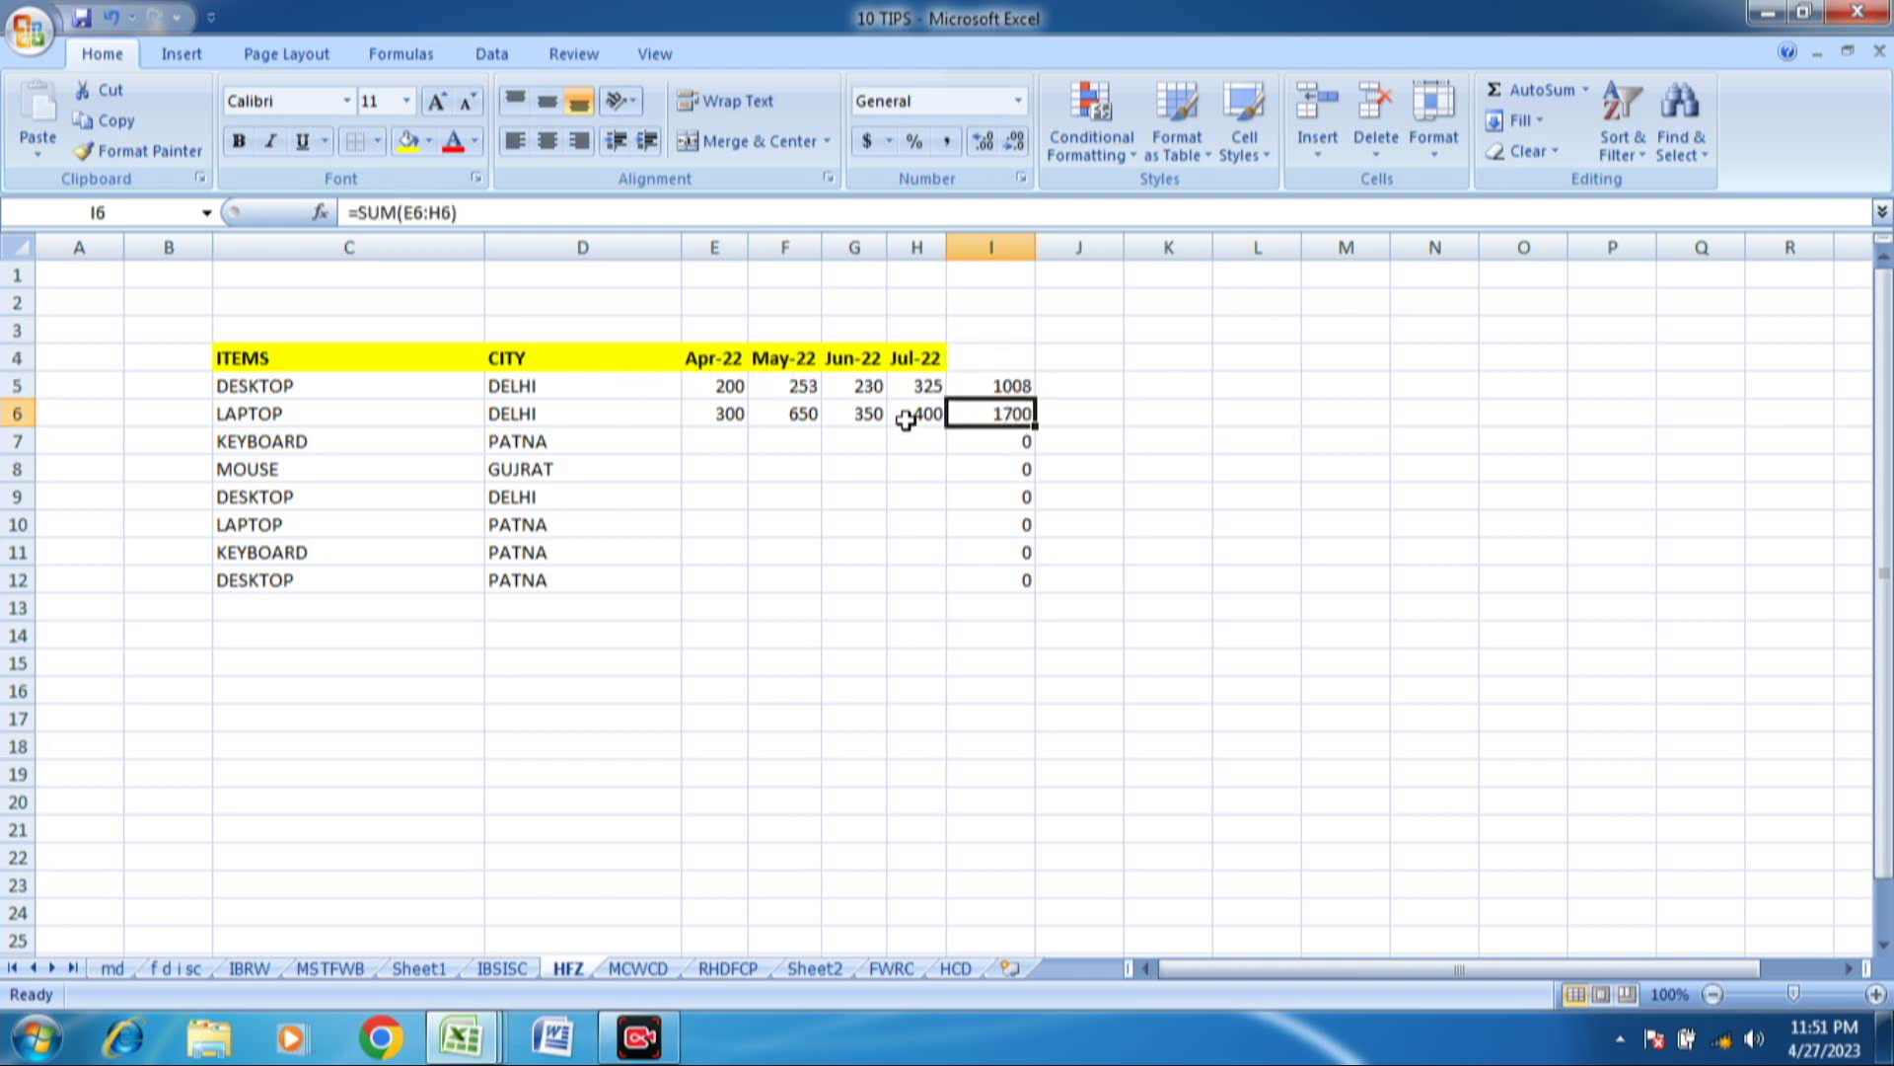
pyautogui.click(1012, 442)
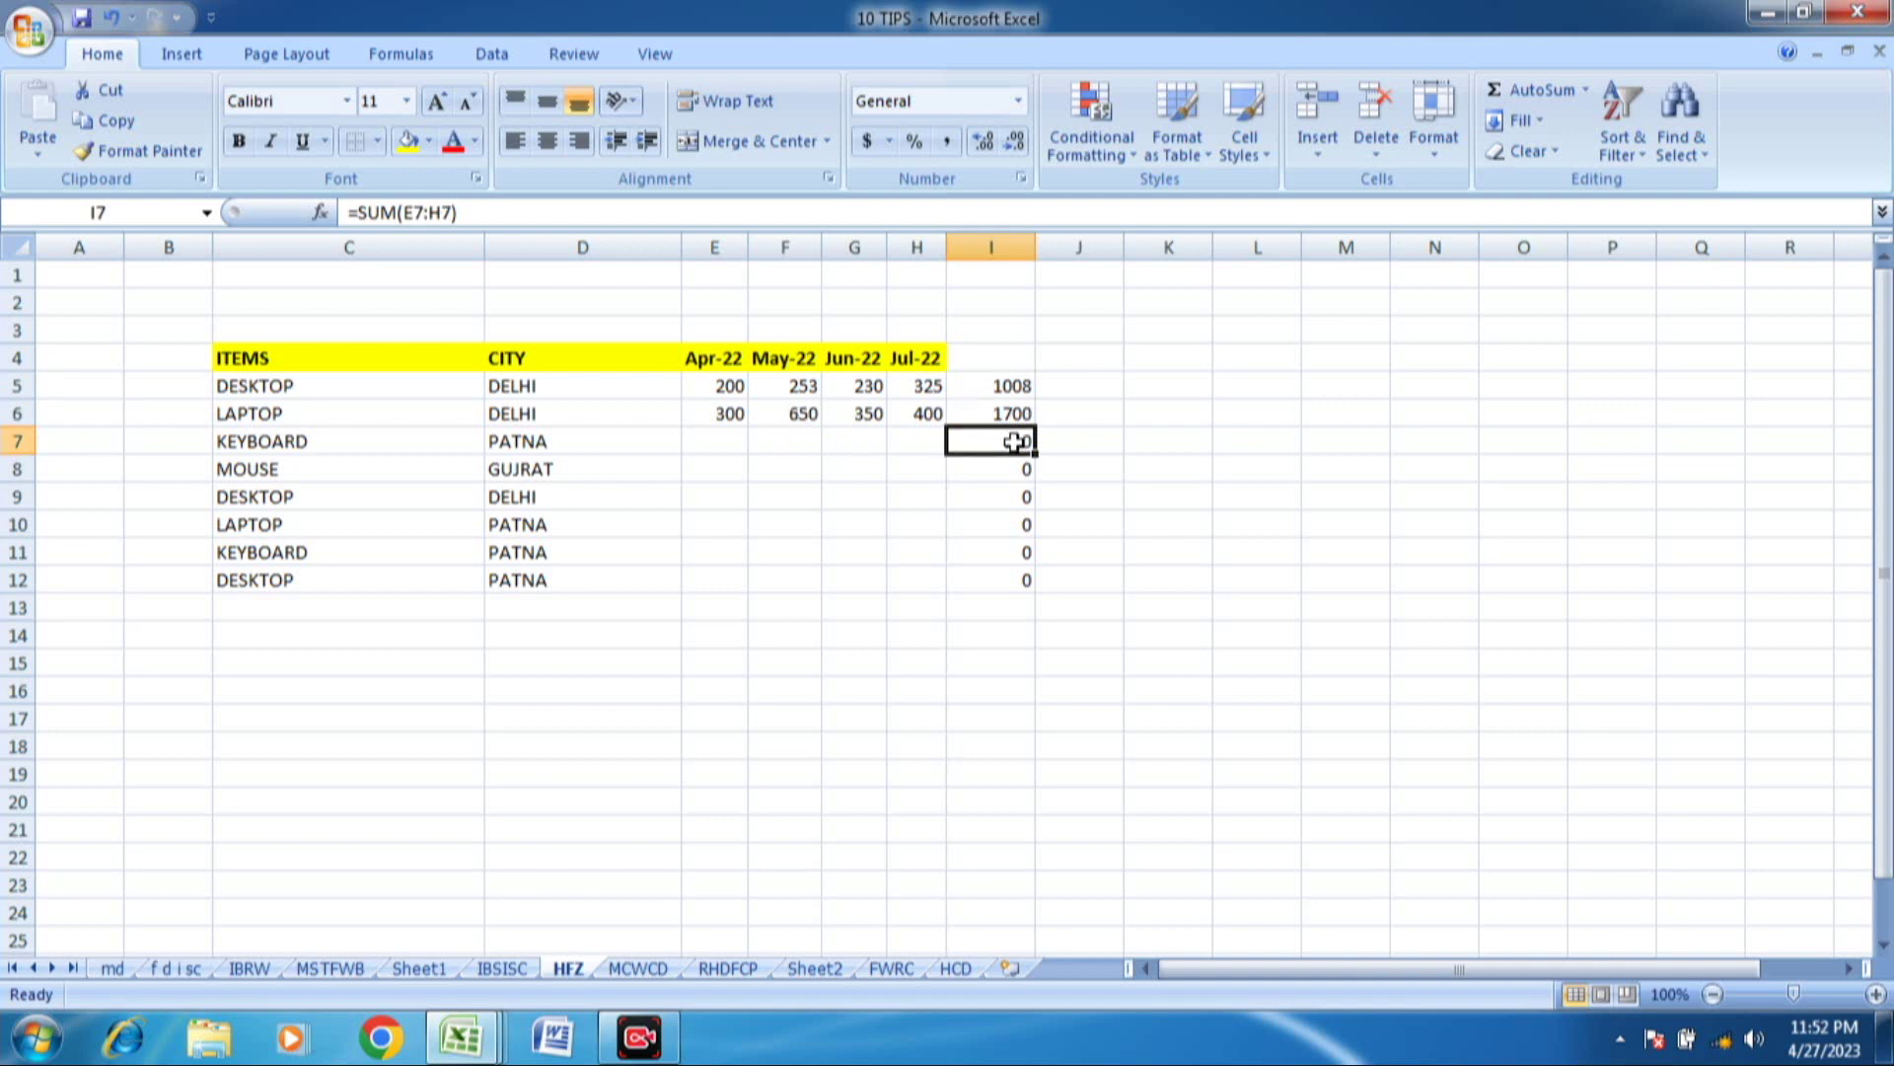
pyautogui.click(1013, 582)
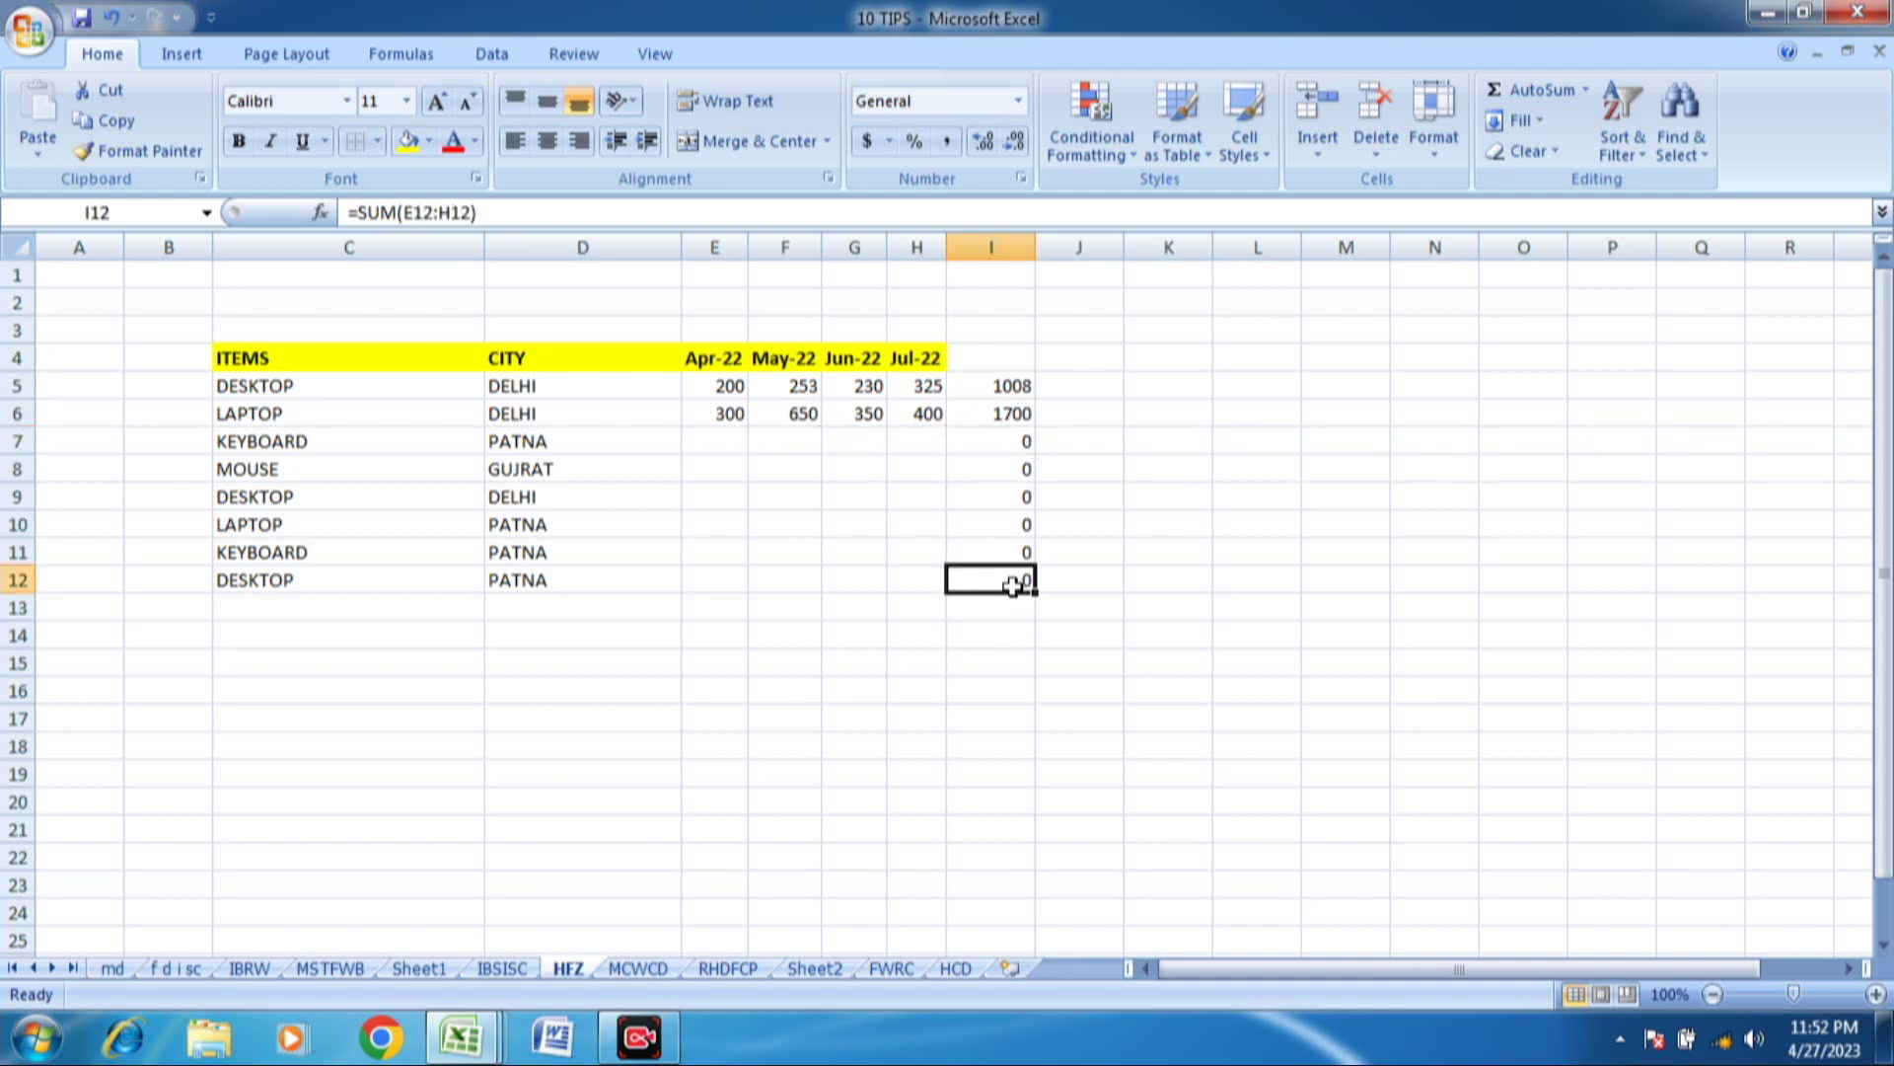
# - Enter 125 as the first keyboard row's Apr-22 value in E7, and clear it again
pyautogui.click(712, 444)
pyautogui.write('125')
pyautogui.press('Return')
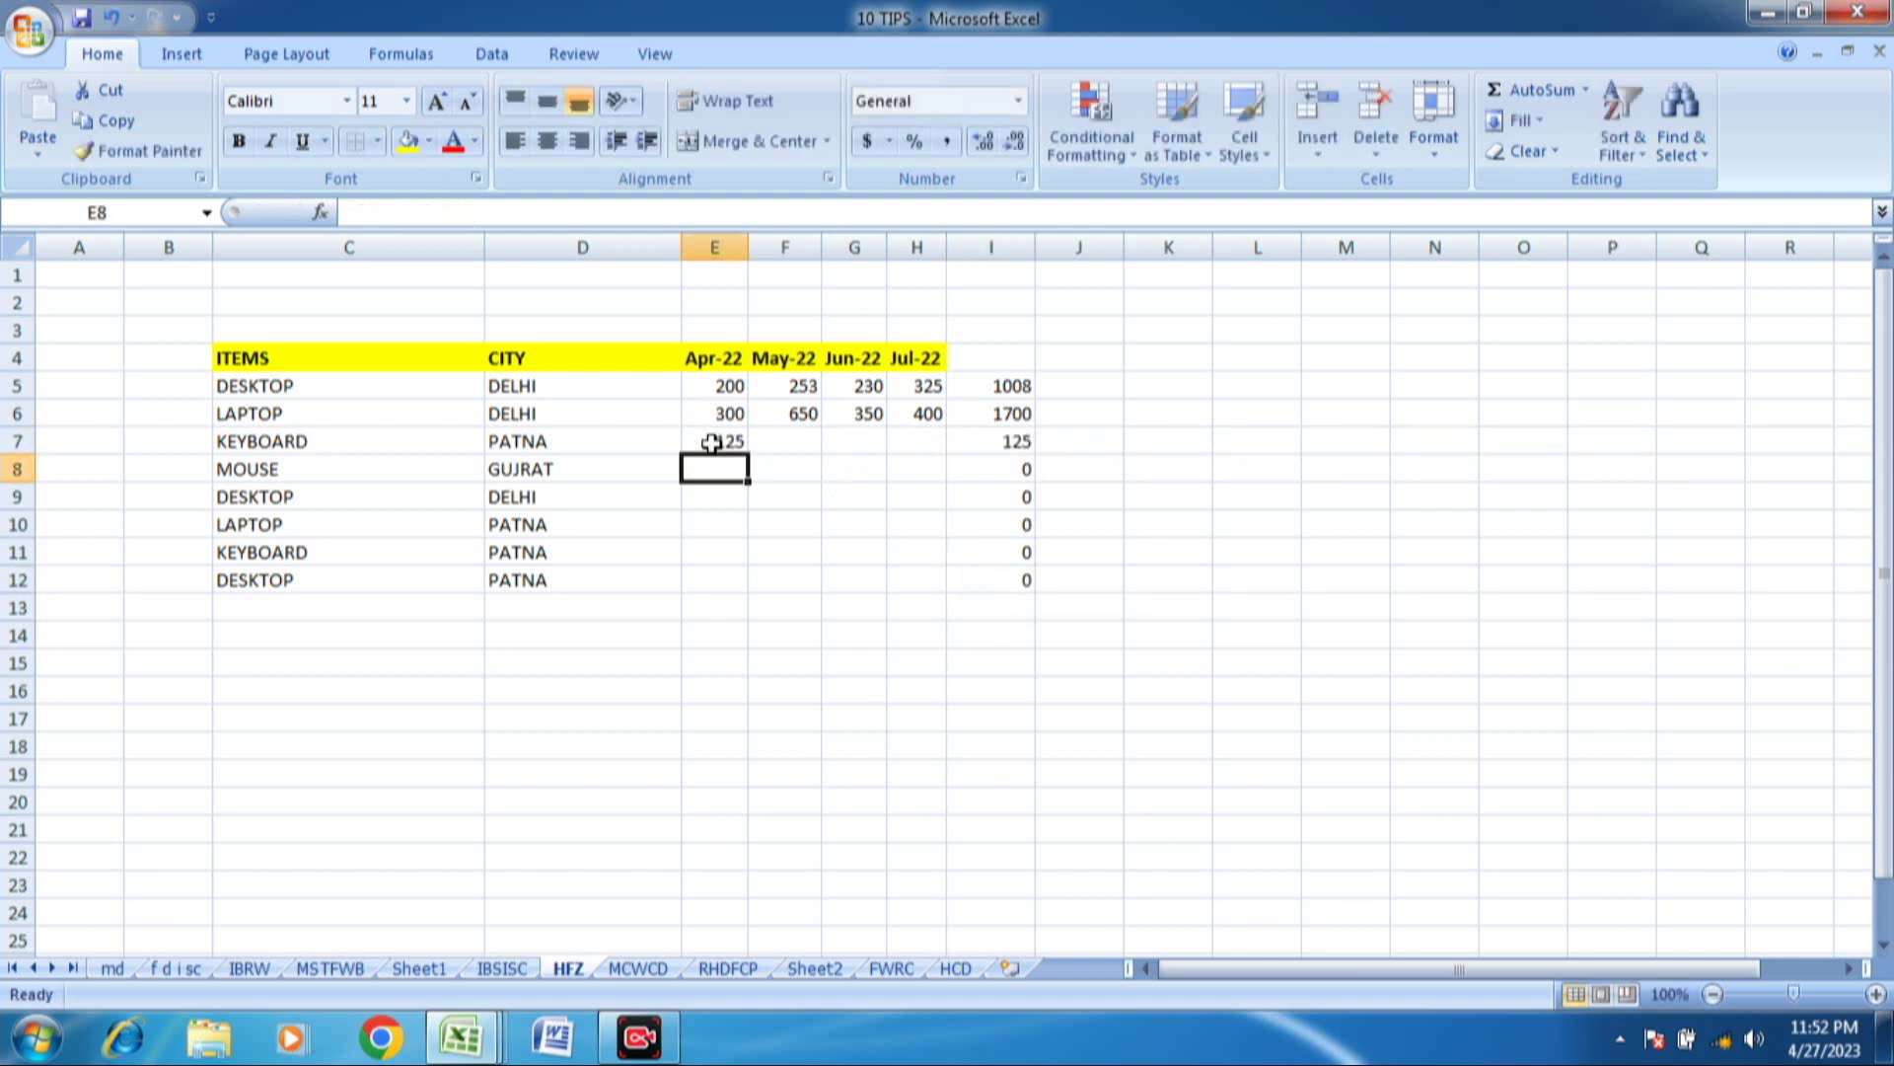
pyautogui.click(707, 442)
pyautogui.press('Delete')
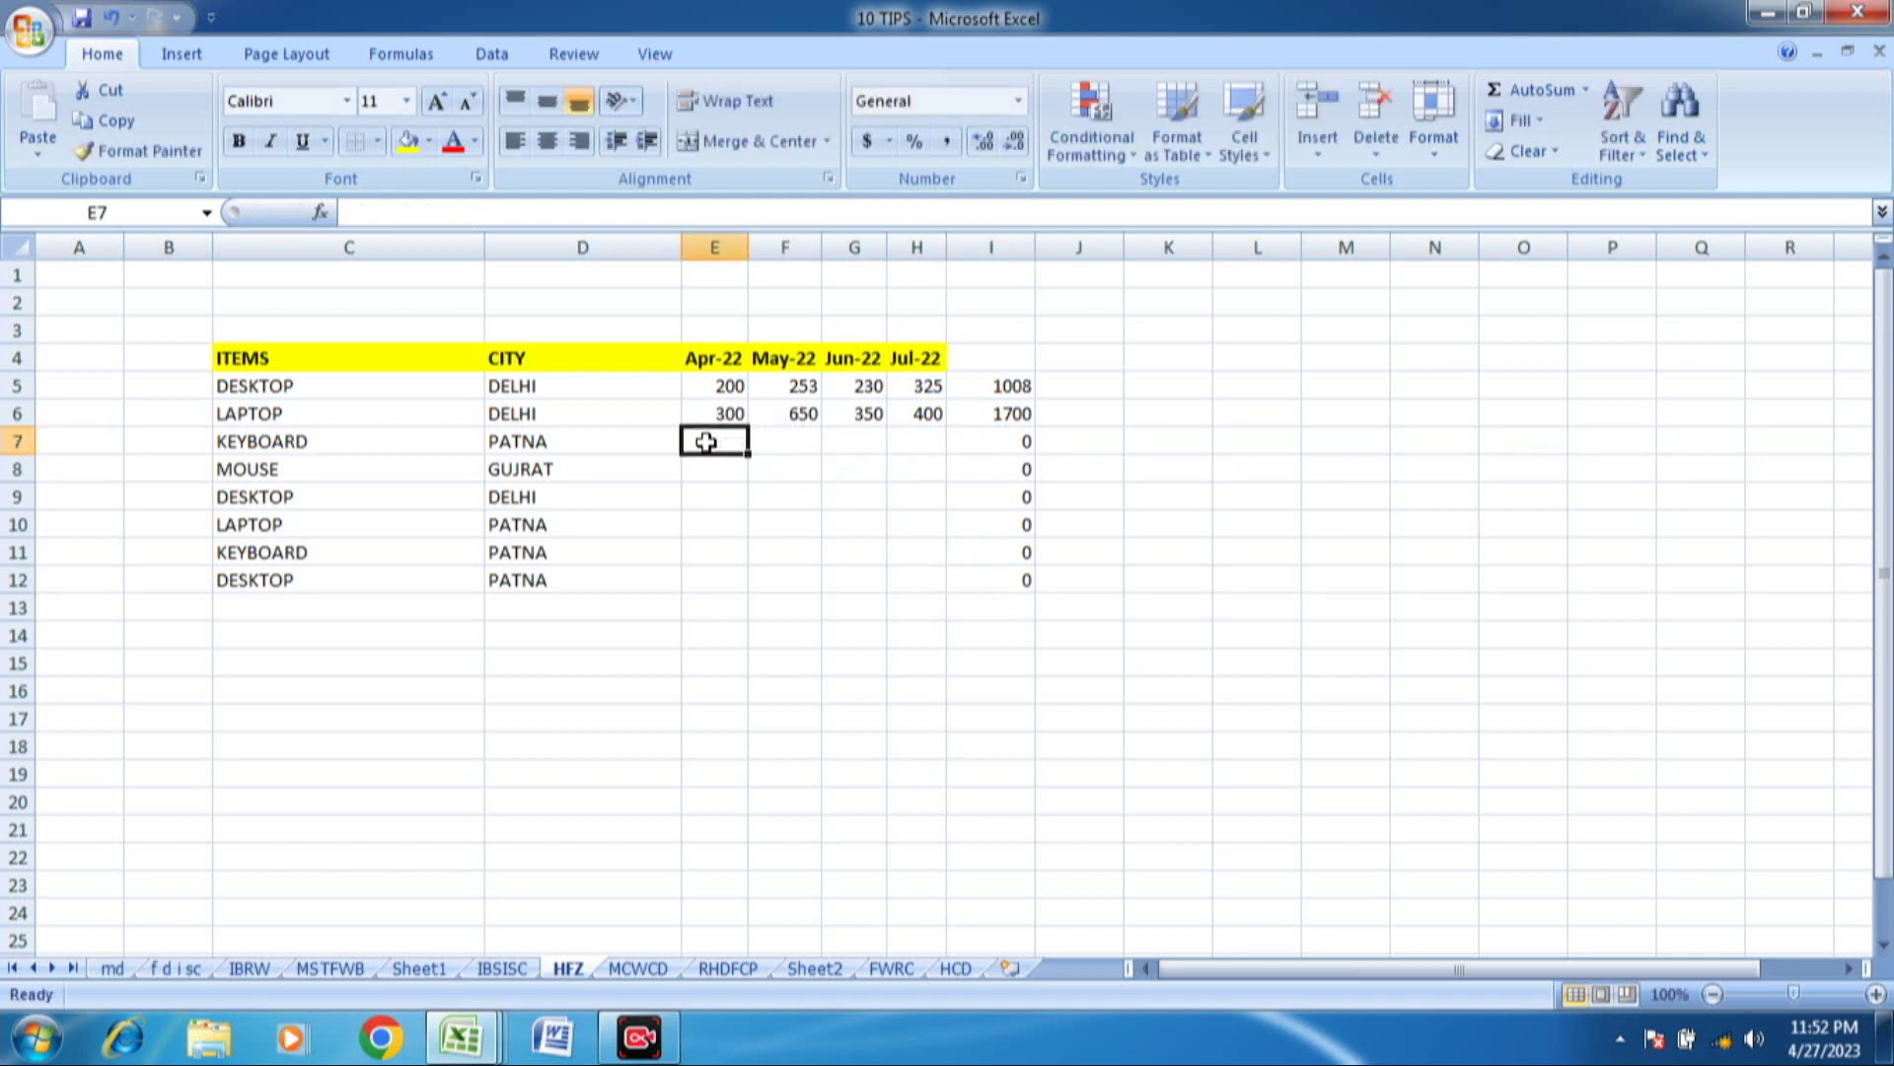
# - Inspect the SUM formula in the first keyboard row's total cell I7
pyautogui.click(1011, 439)
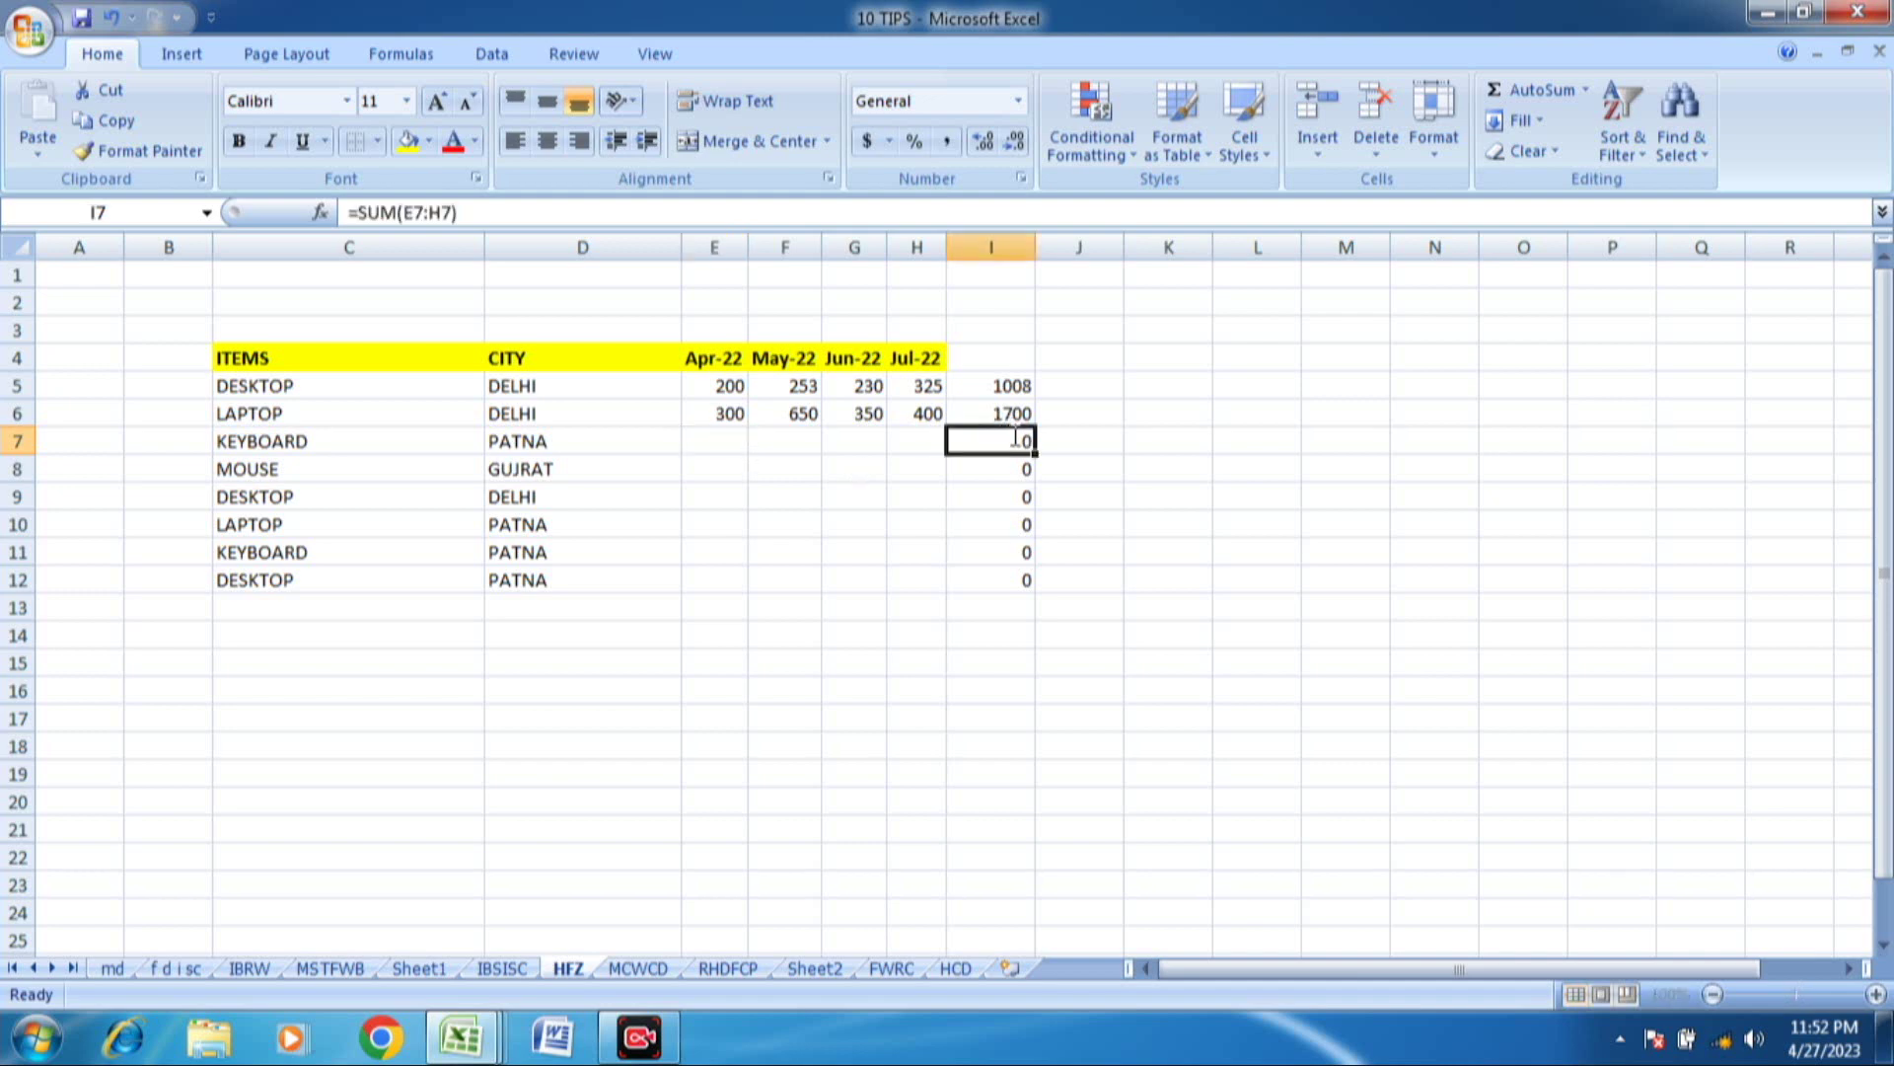
pyautogui.doubleClick(1010, 441)
pyautogui.click(1208, 581)
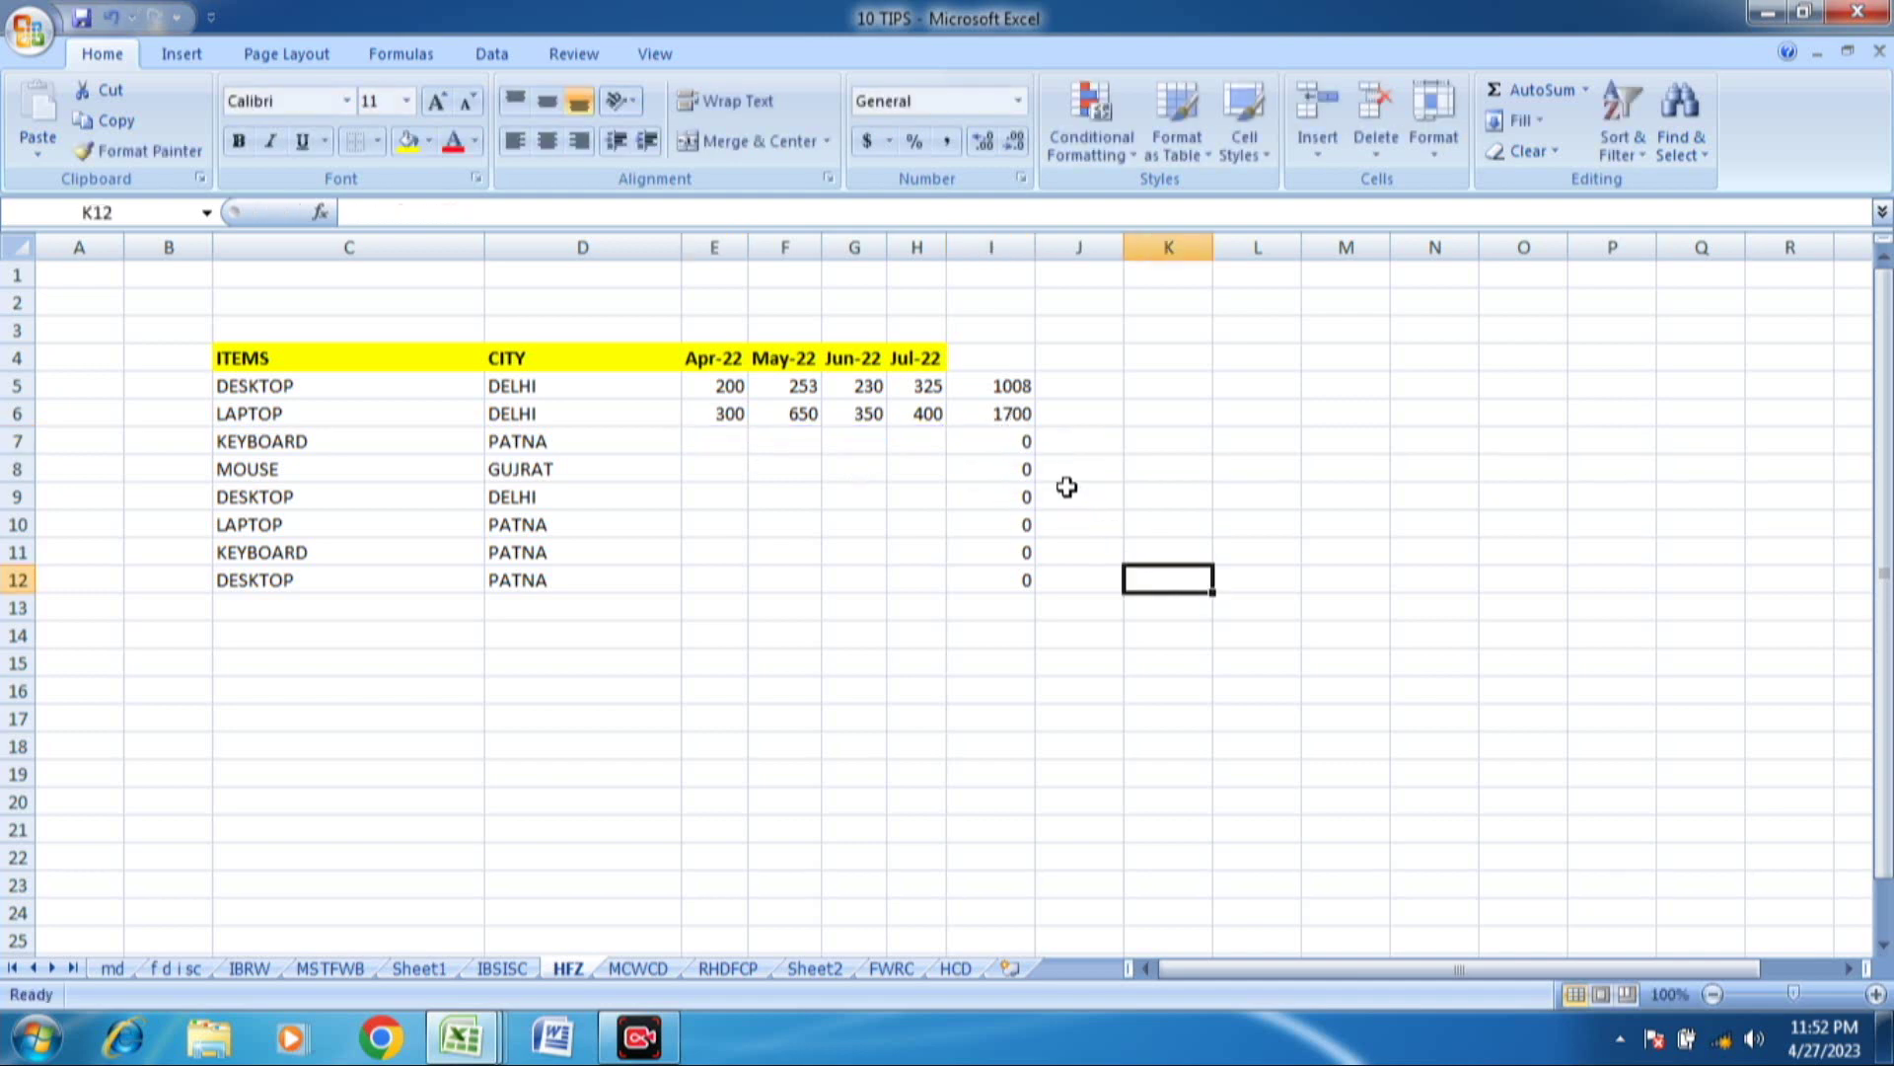
# - Apply the custom number format 0;;; to the total cells I7:I12 to hide their zeros
pyautogui.click(1023, 441)
pyautogui.moveTo(1023, 441); pyautogui.dragTo(1020, 580)
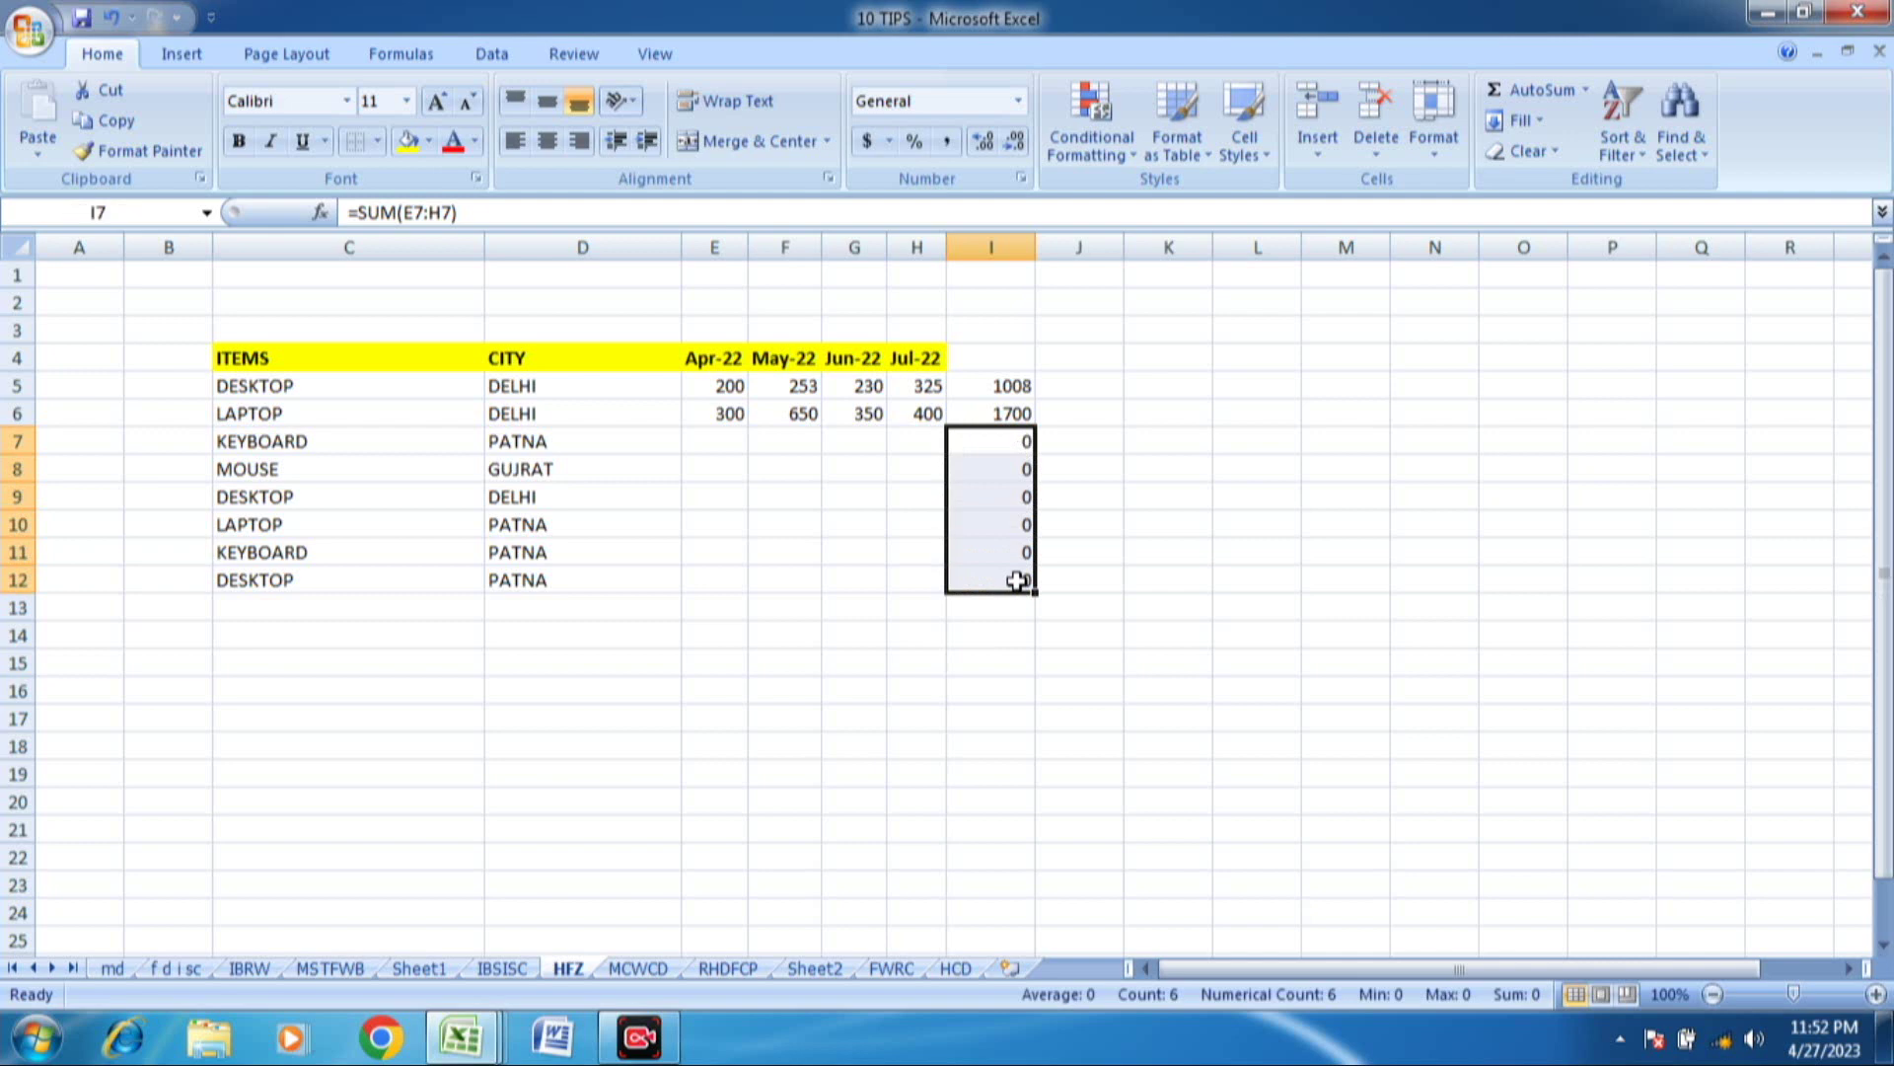
pyautogui.rightClick(1016, 581)
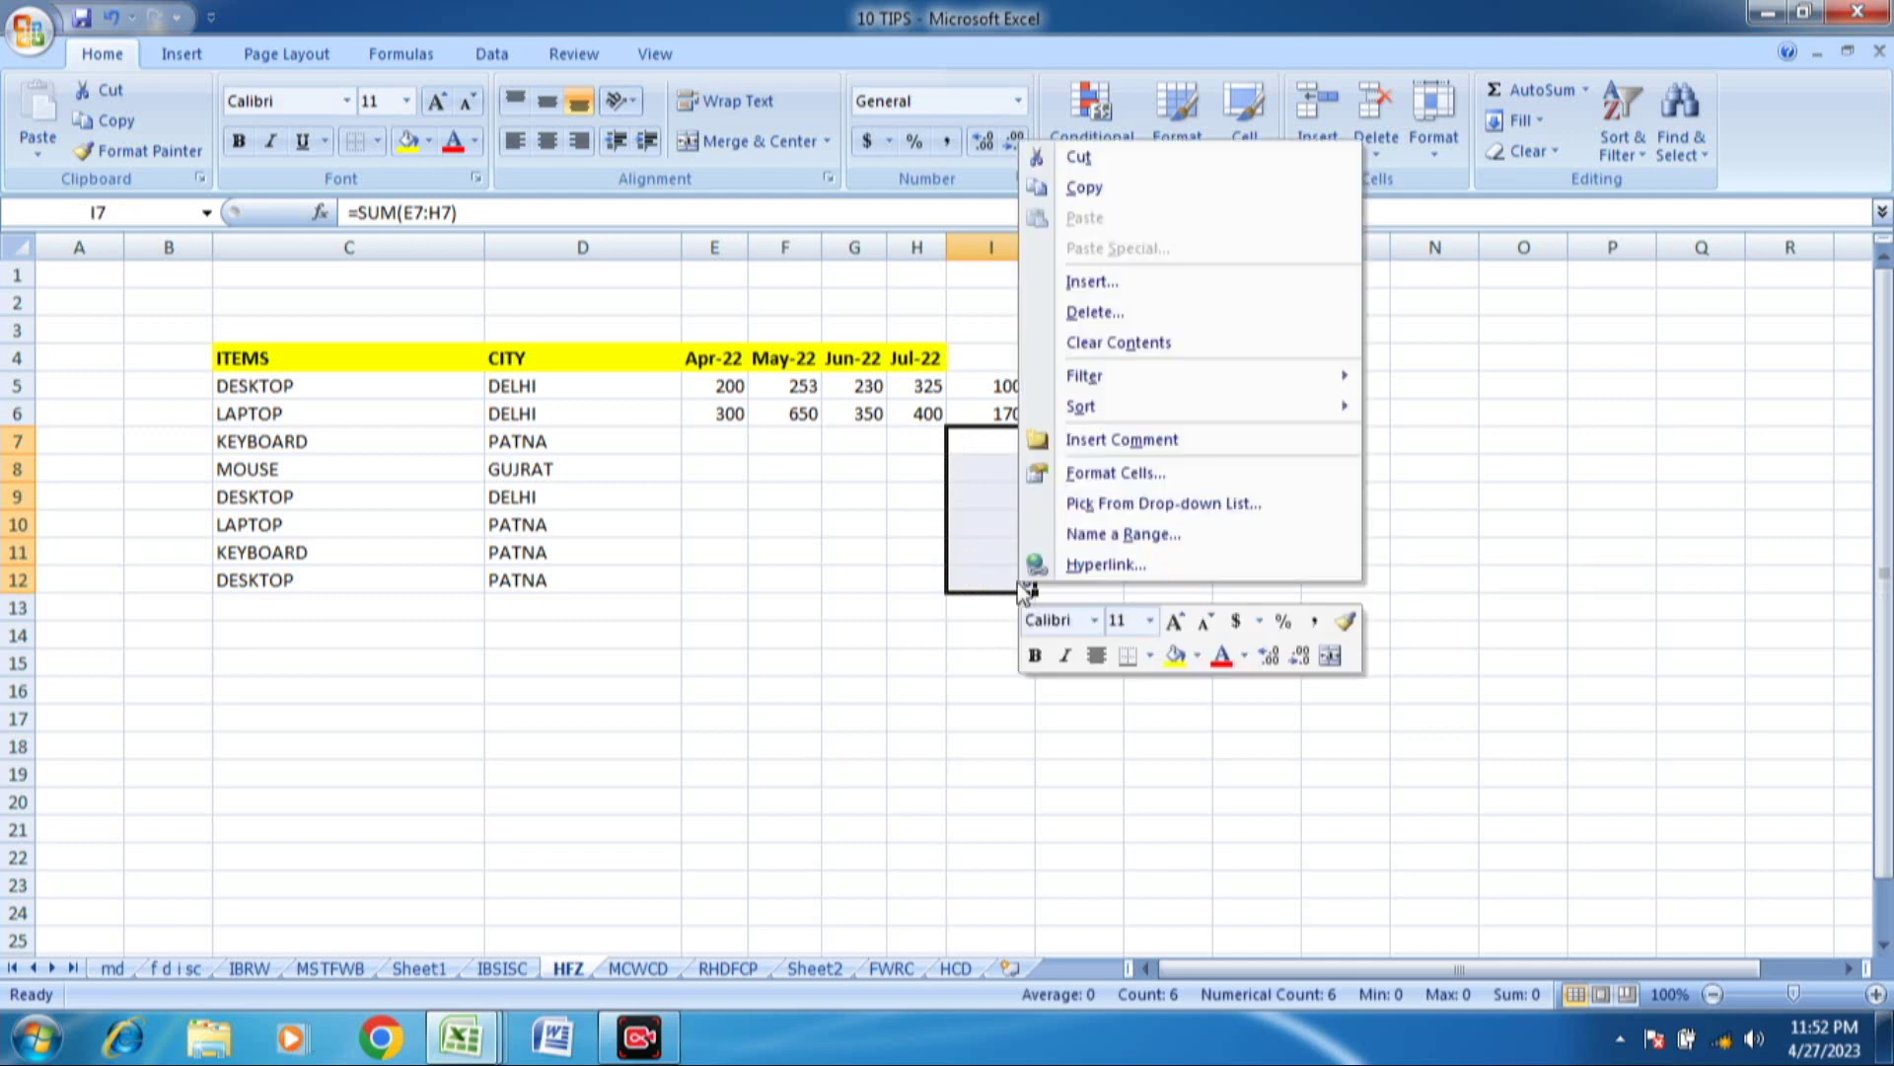
pyautogui.click(1123, 476)
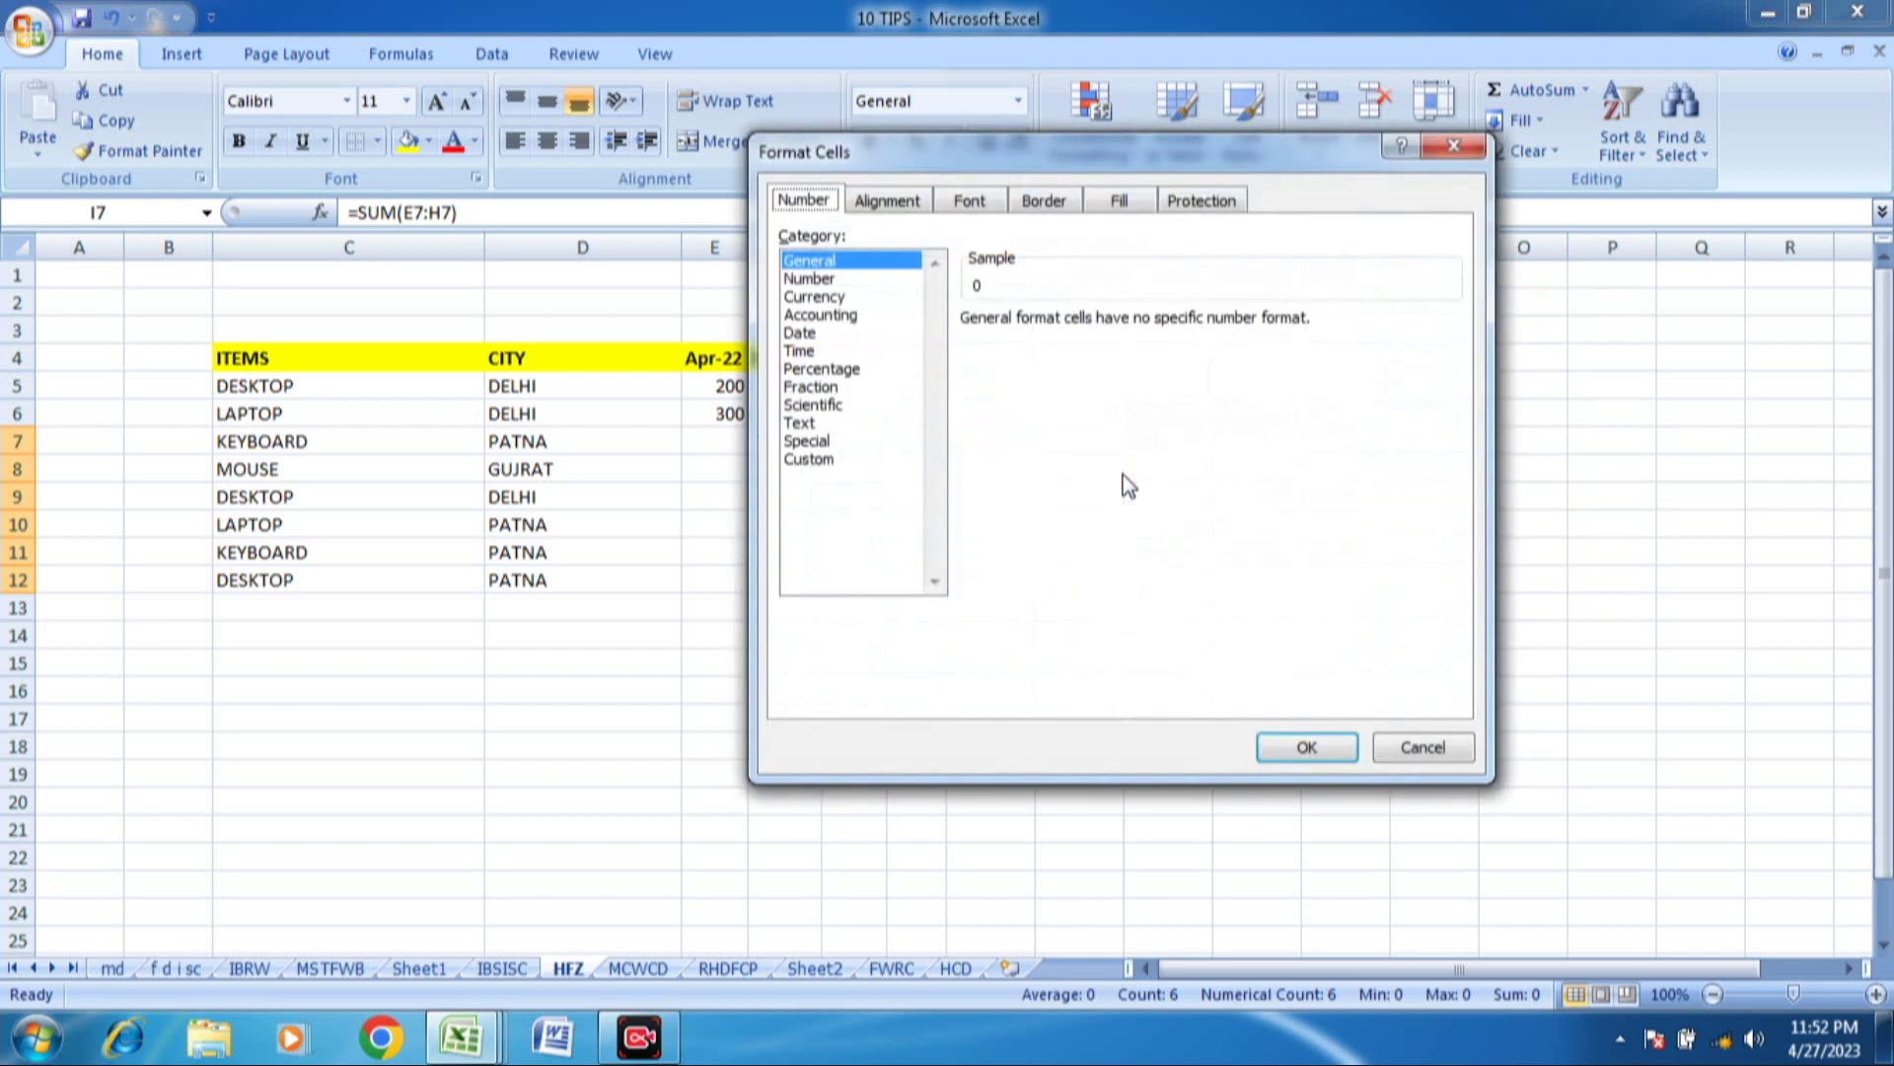
pyautogui.click(820, 462)
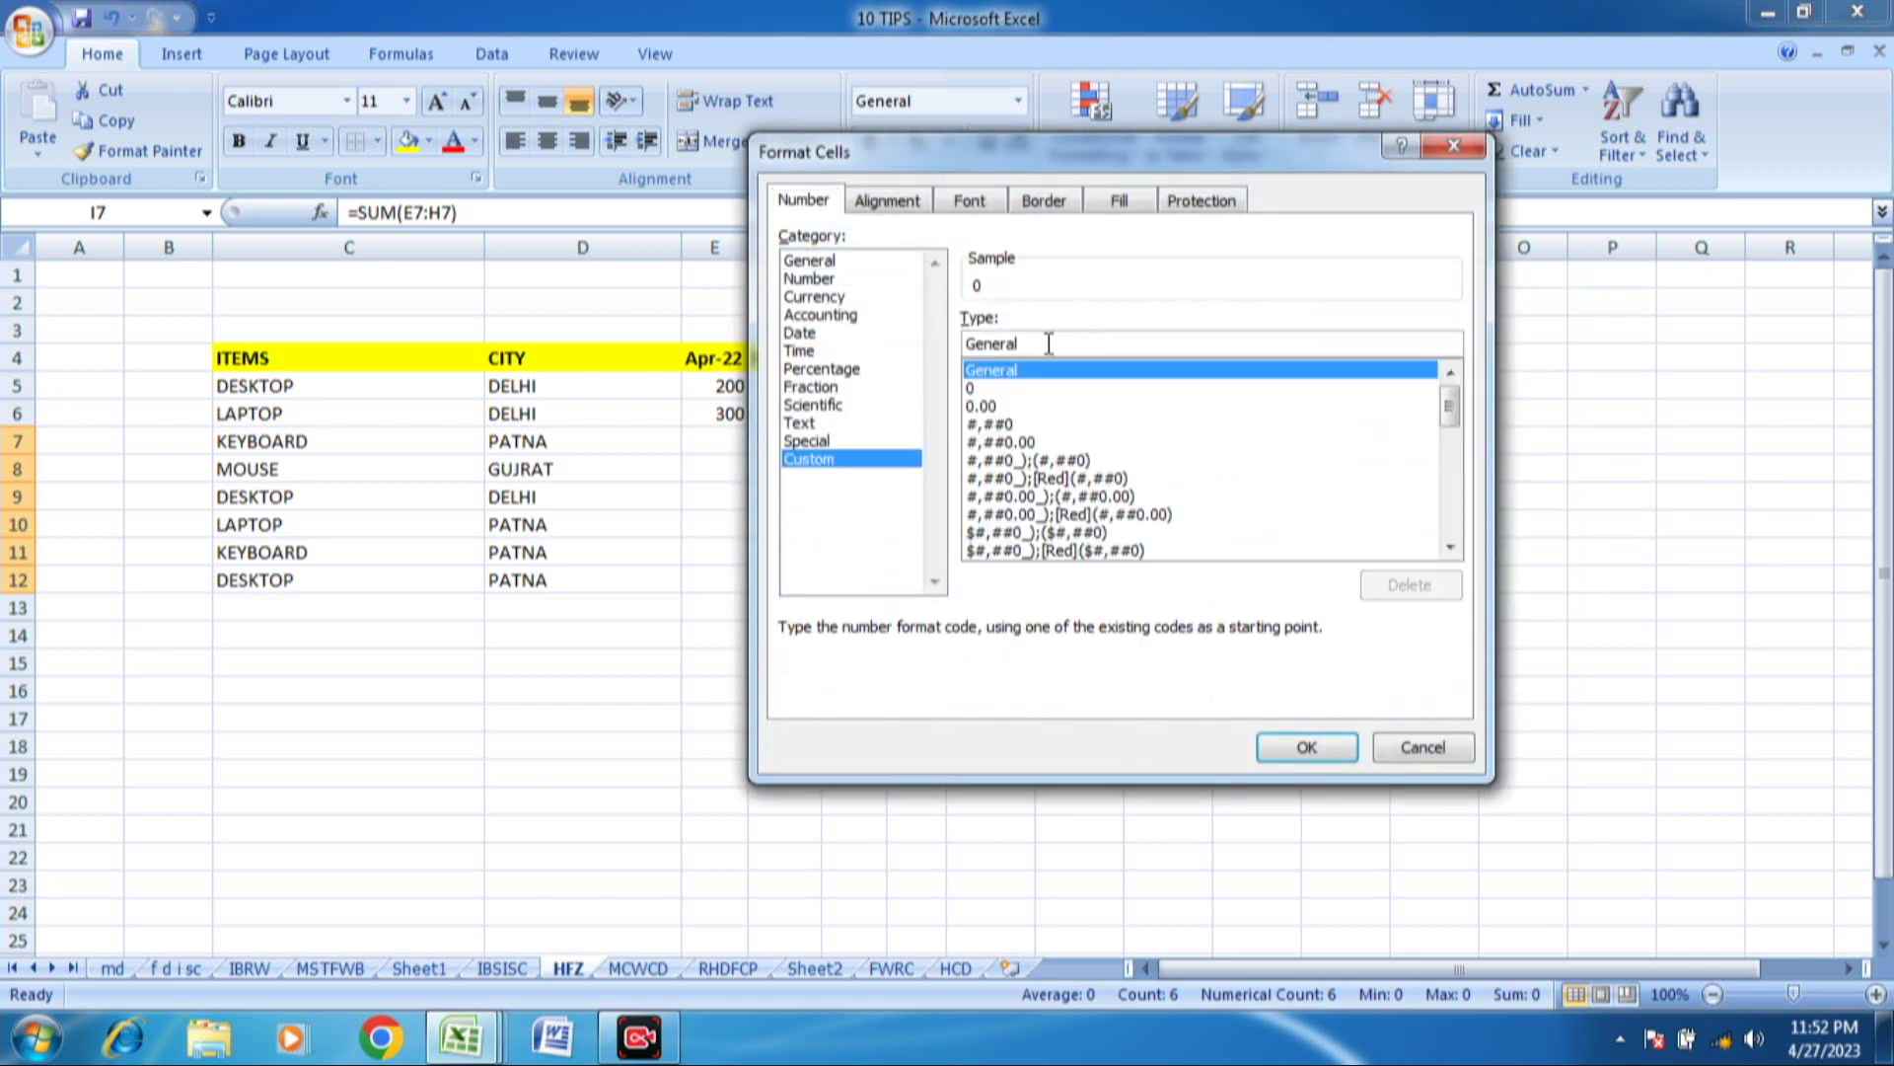
pyautogui.press('BackSpace')
pyautogui.press('BackSpace')
pyautogui.press('BackSpace')
pyautogui.press('BackSpace')
pyautogui.press('BackSpace')
pyautogui.press('BackSpace')
pyautogui.press('BackSpace')
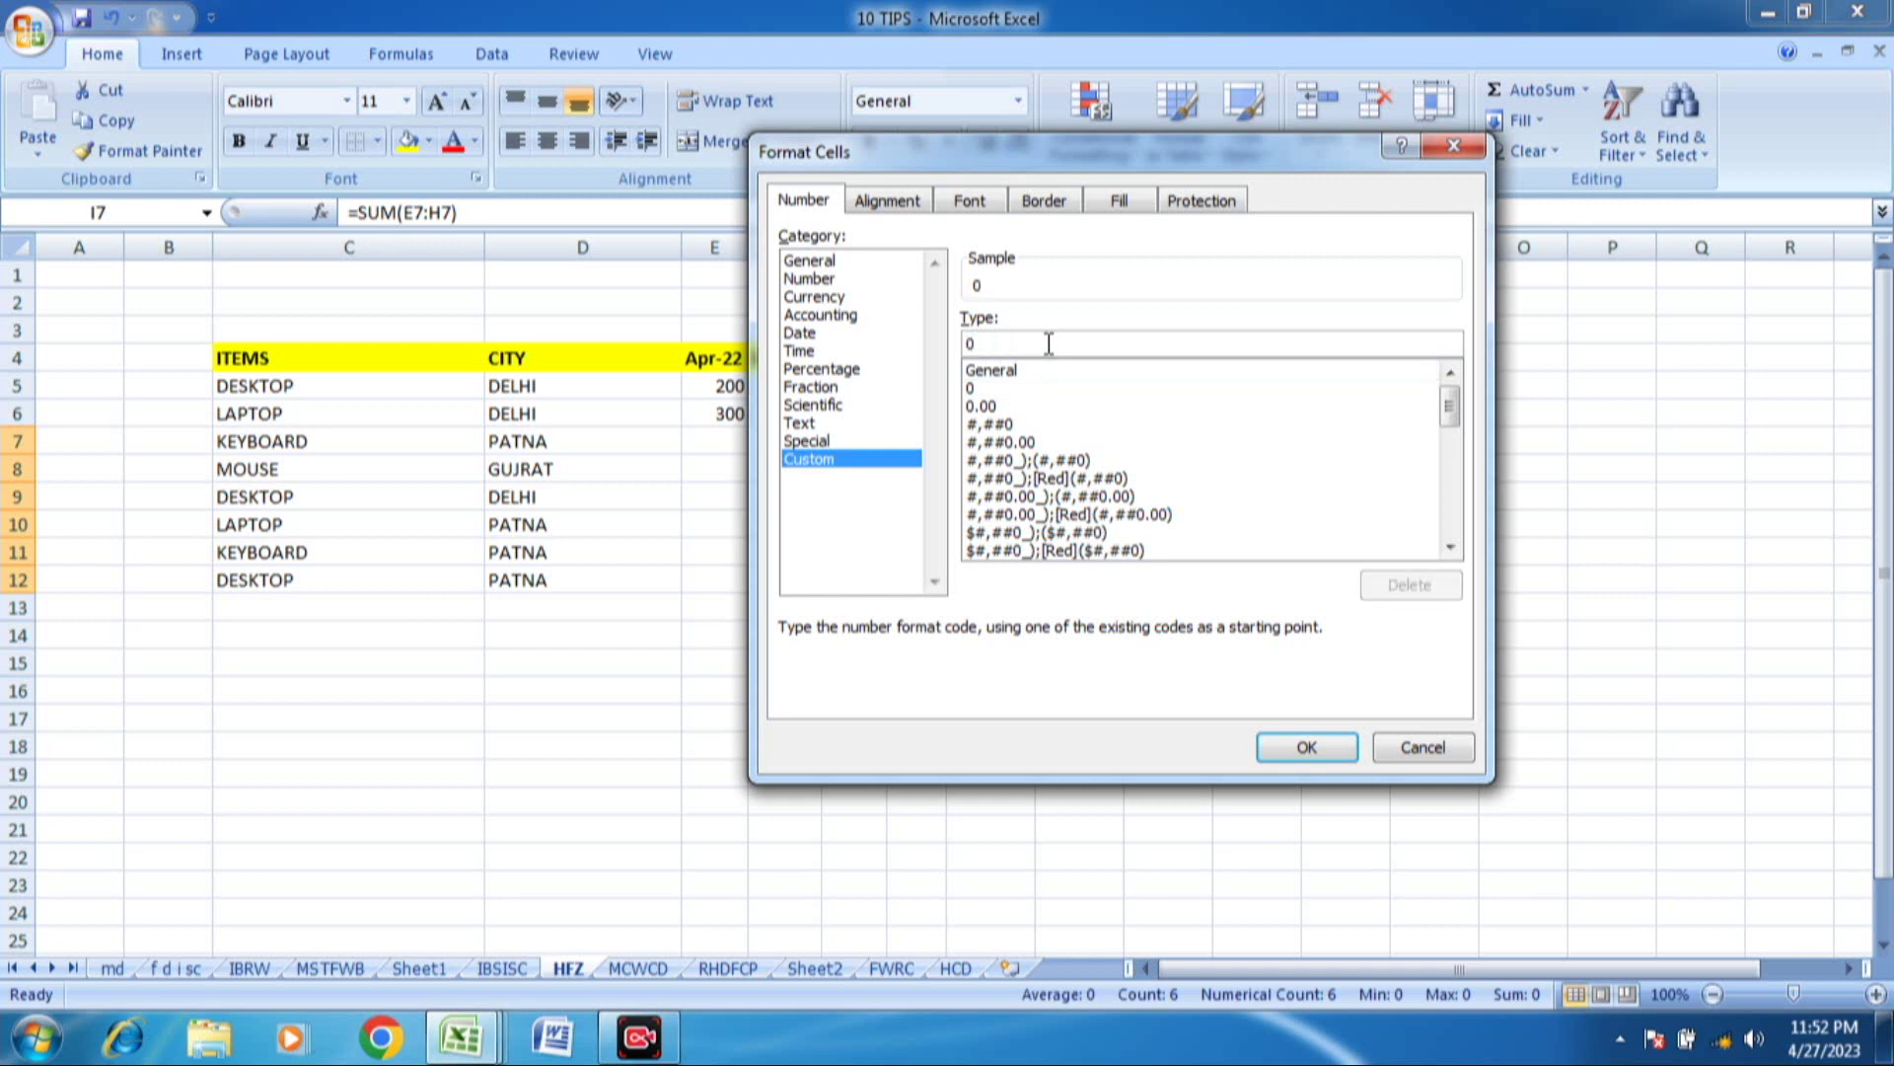
pyautogui.write('0;;;')
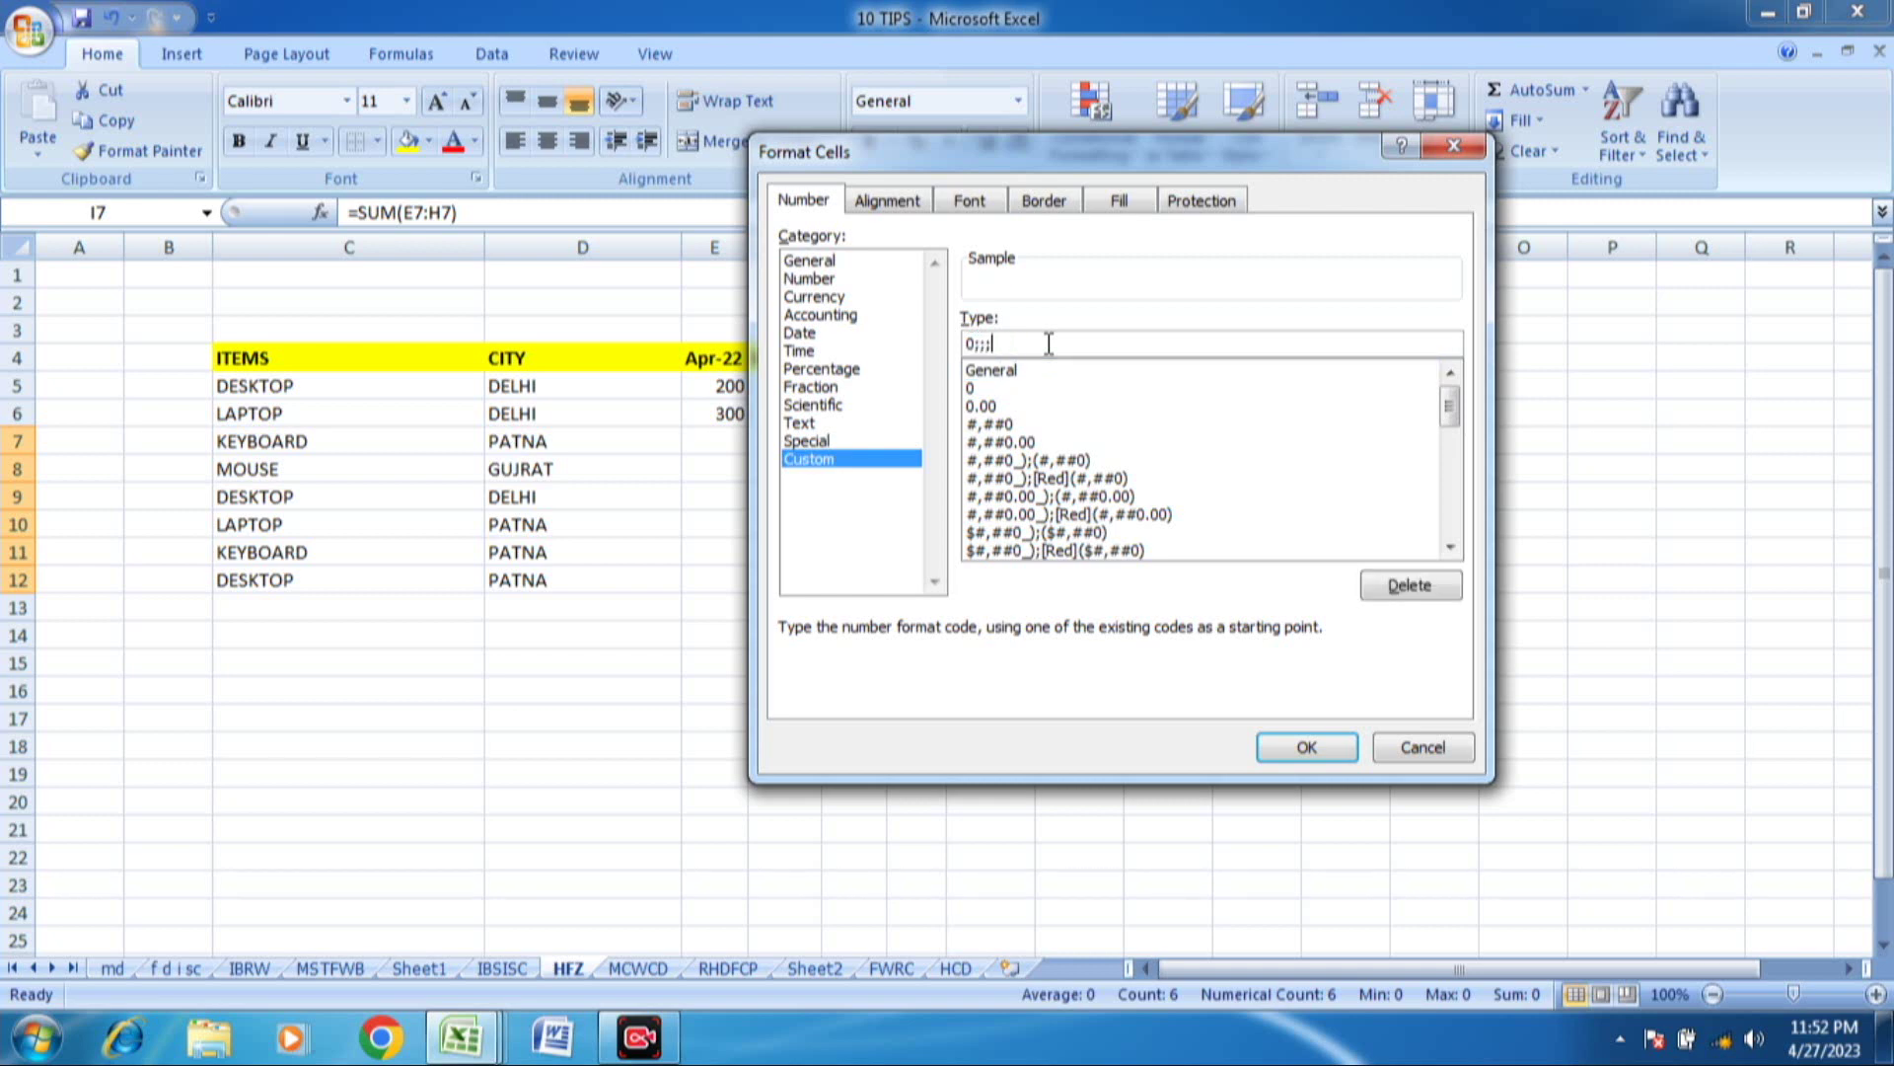
pyautogui.click(1309, 748)
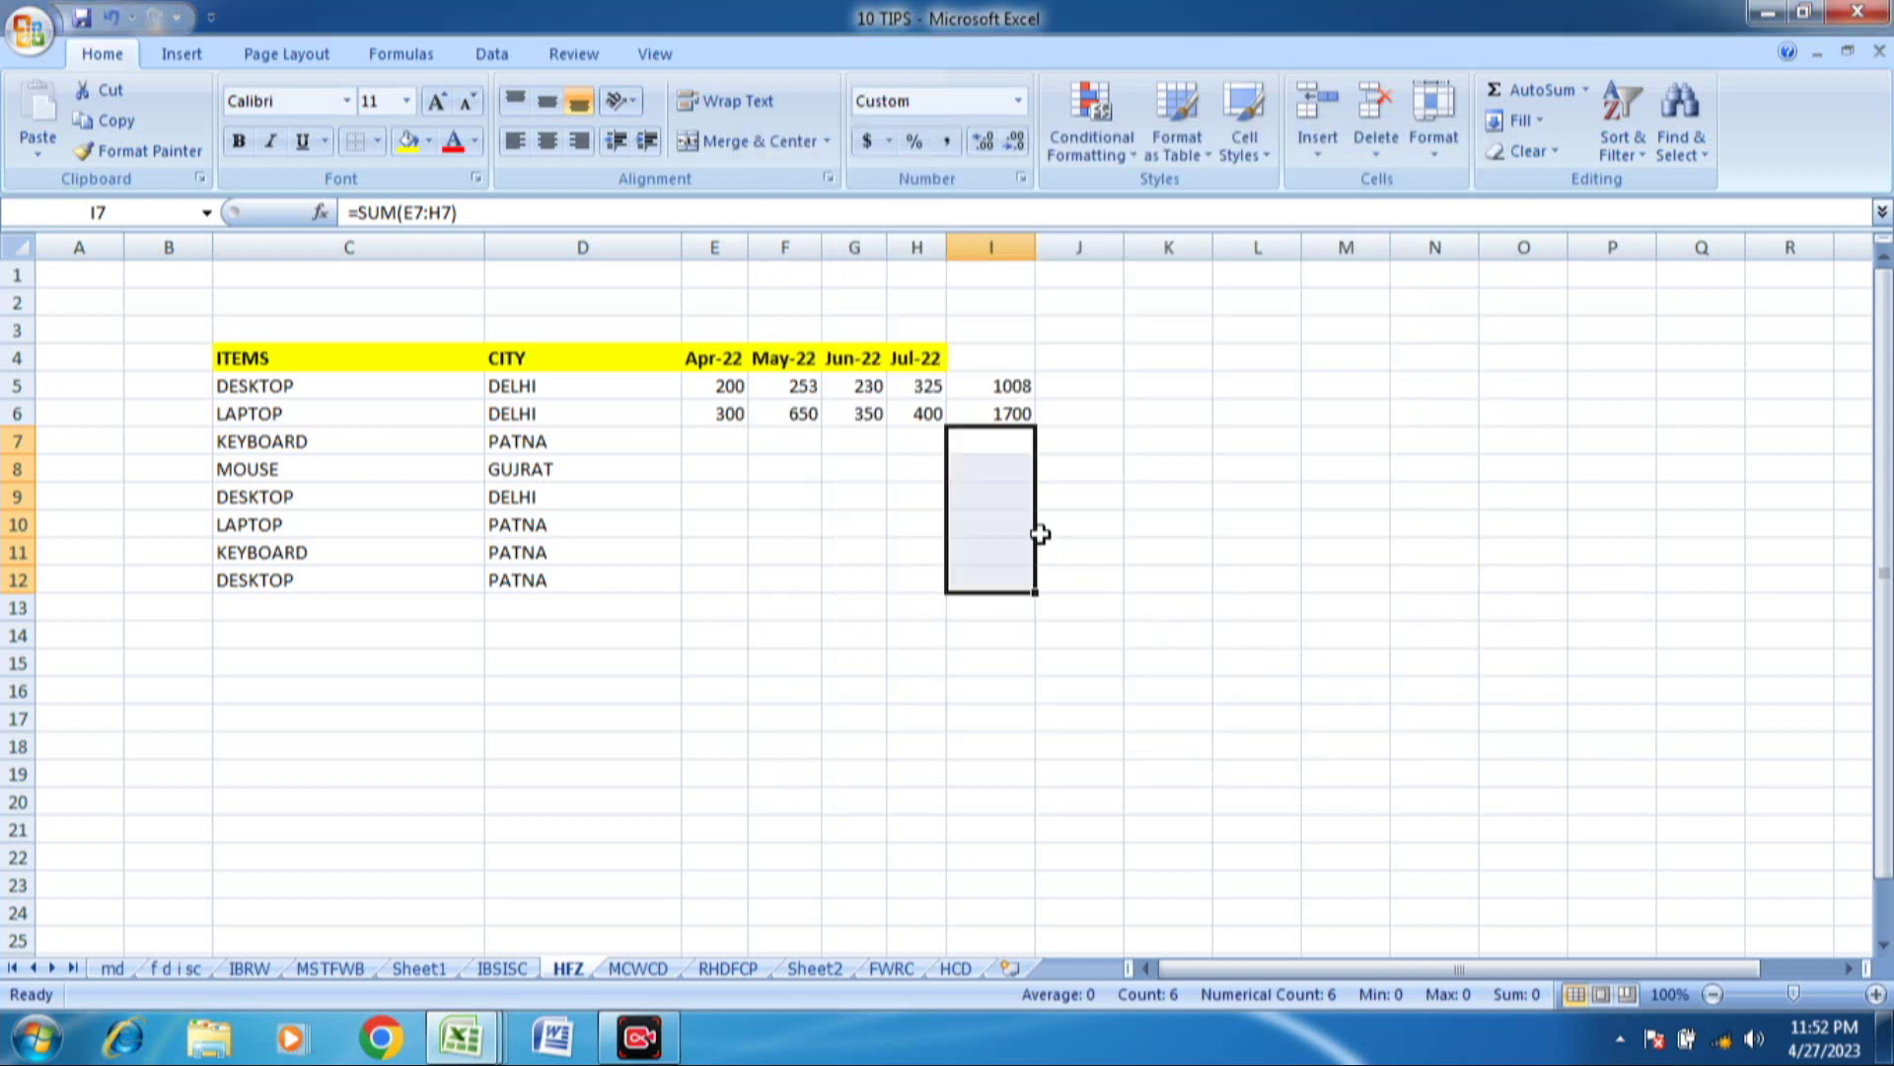
# - Enter 253 for Apr-22 and 250 for May-22 in the keyboard row 7, and check the totals in column I
pyautogui.click(902, 472)
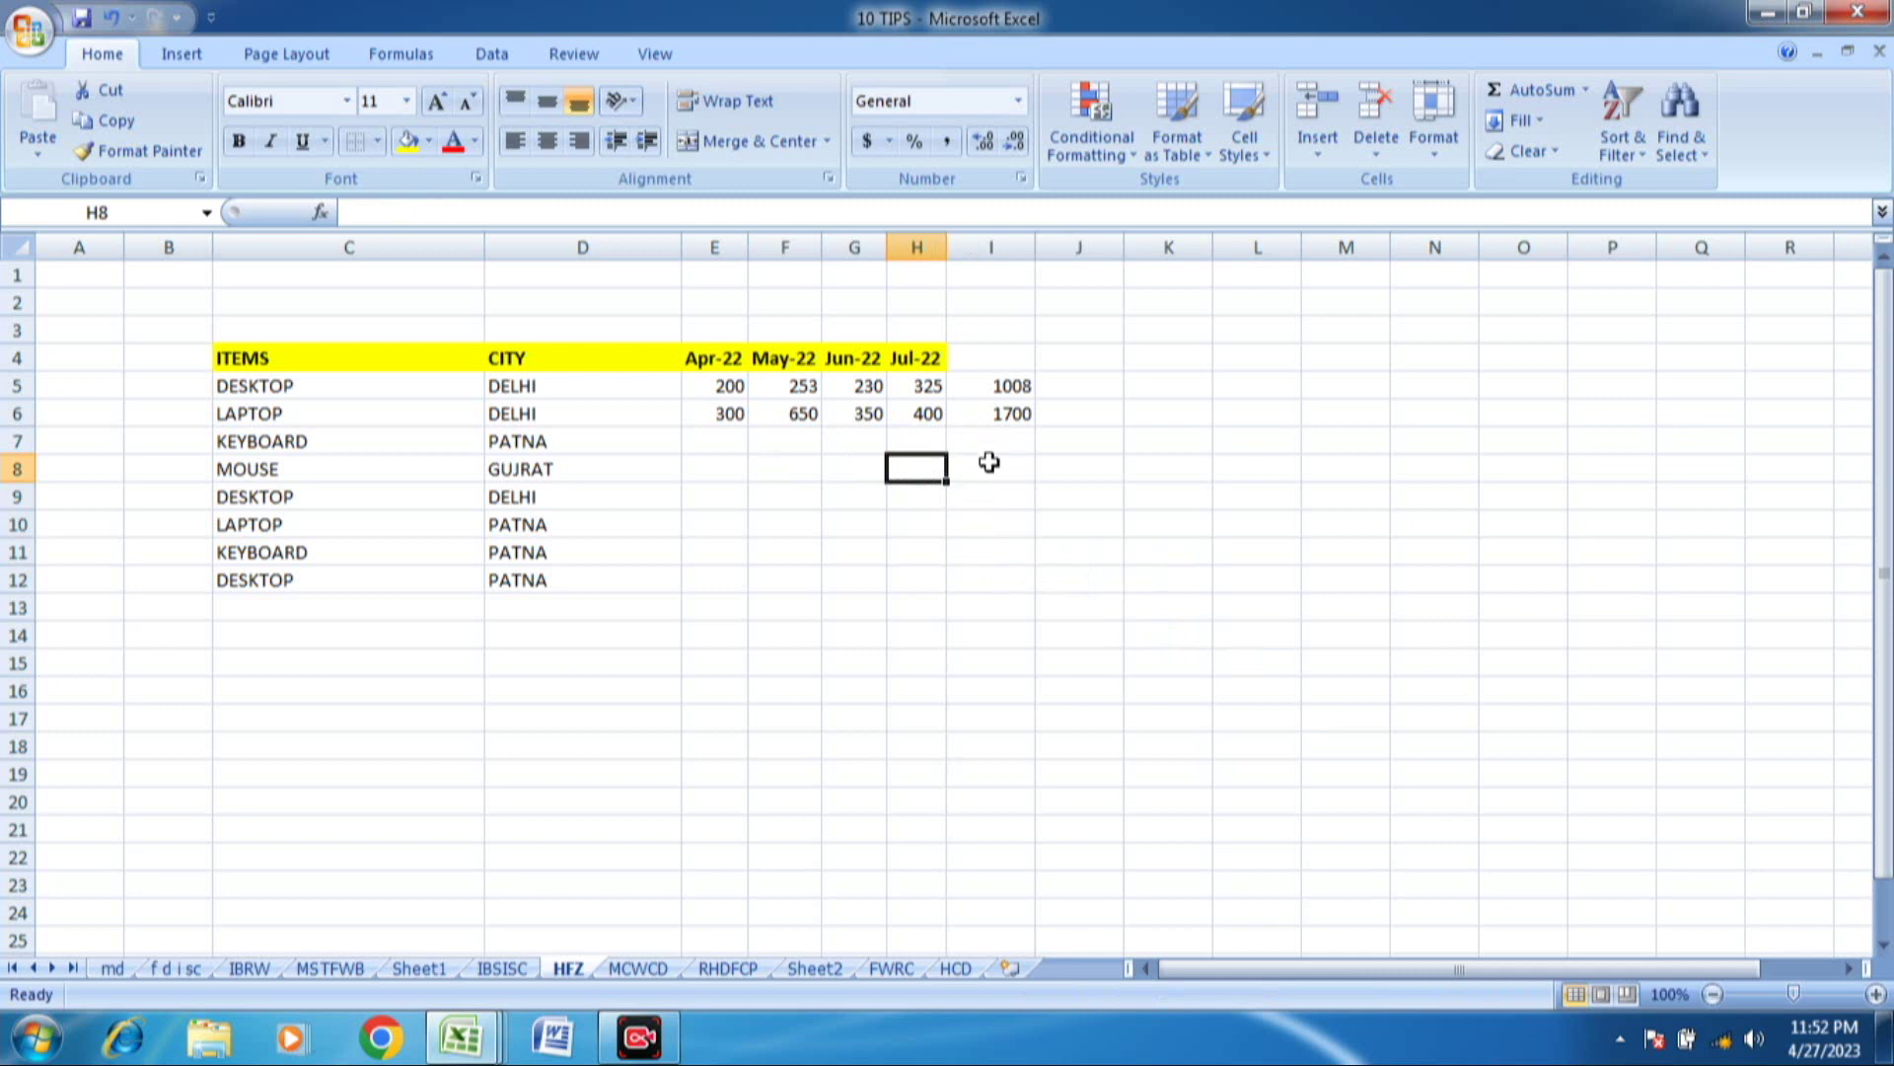
pyautogui.click(731, 446)
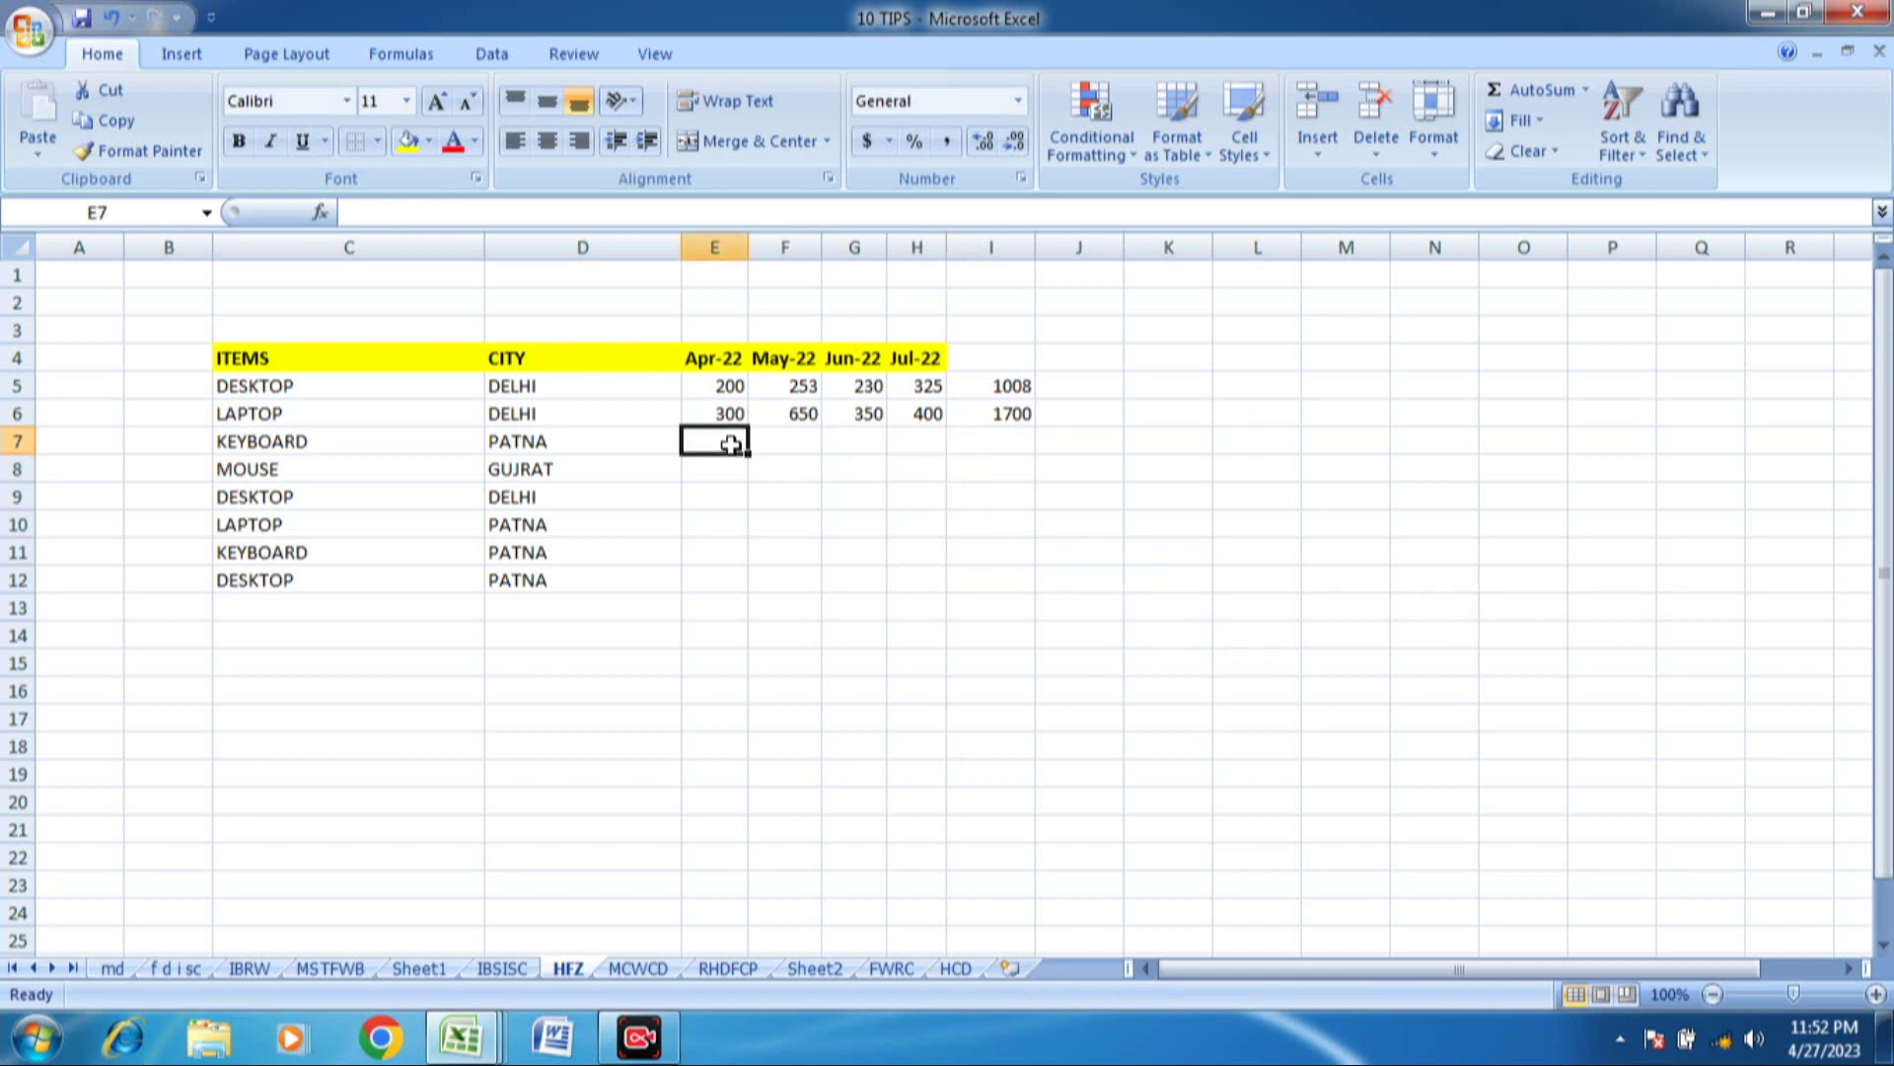
pyautogui.write('253')
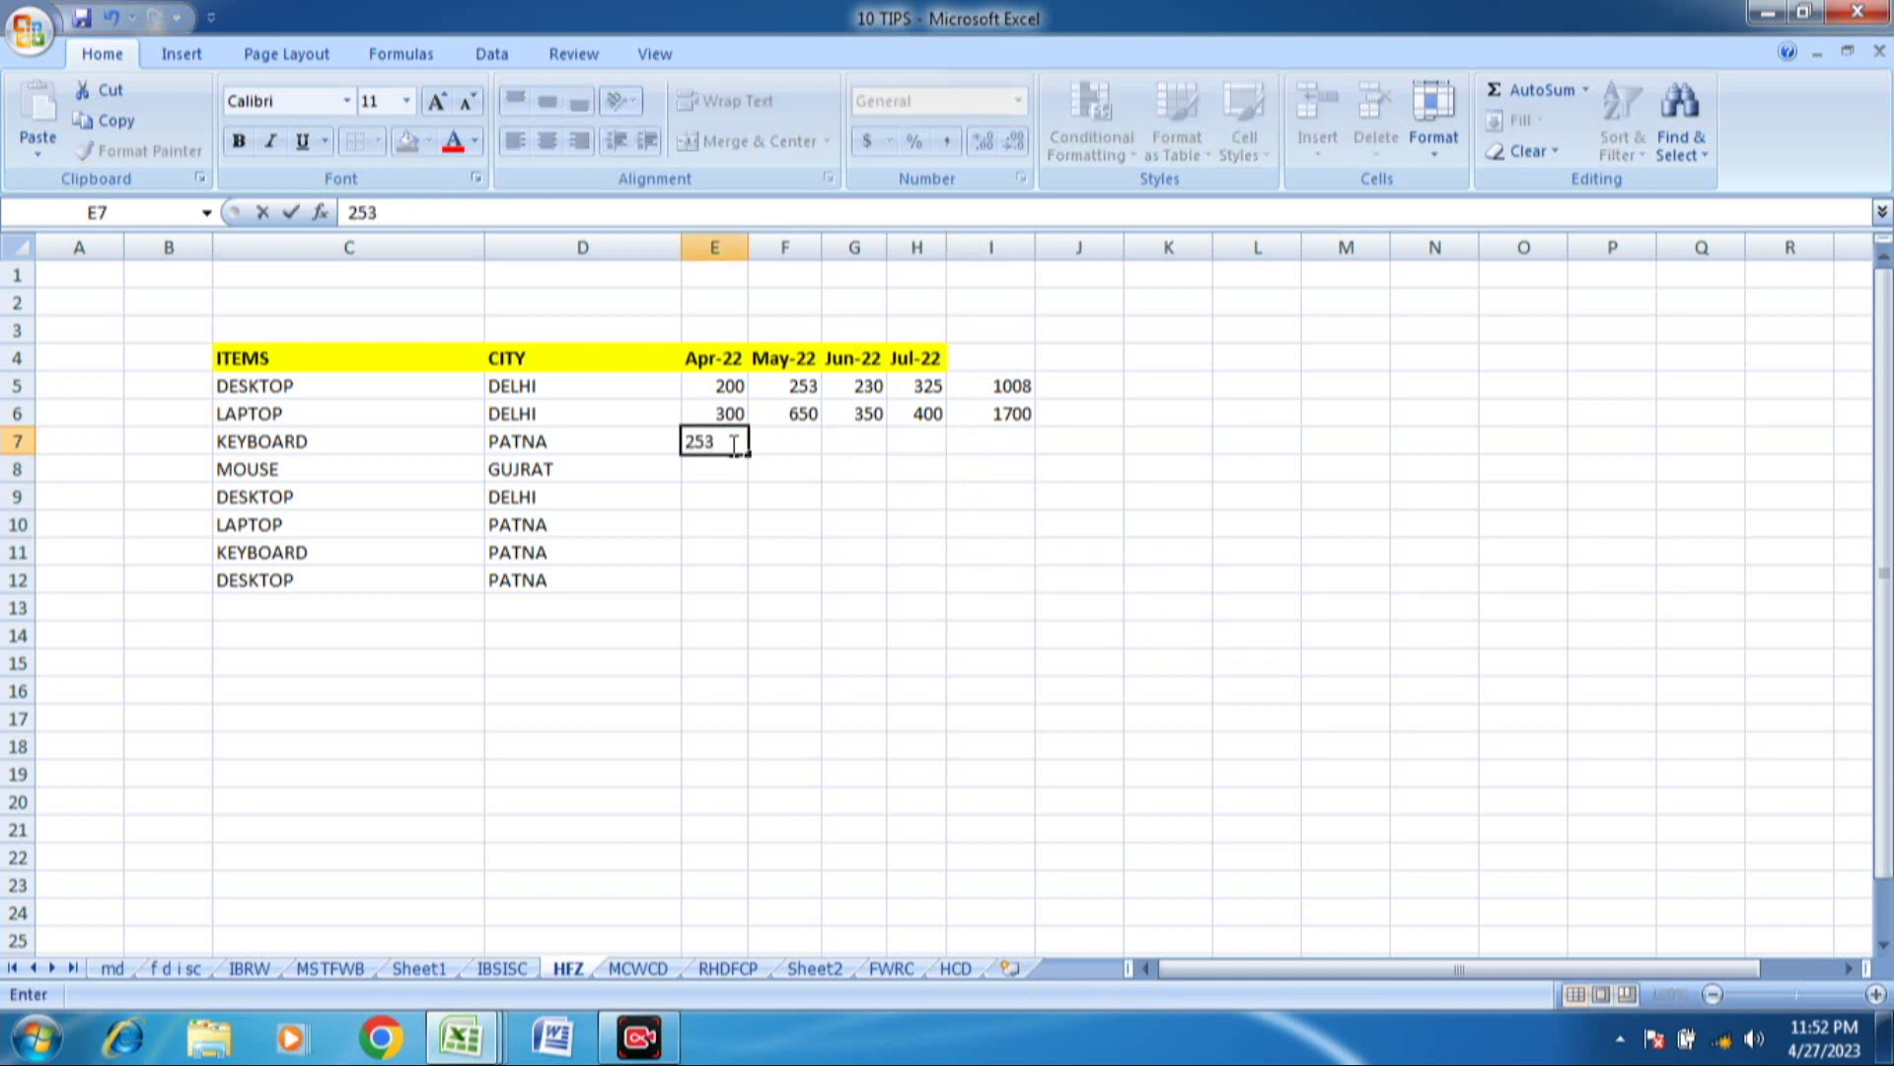
pyautogui.press('Tab')
pyautogui.write('25')
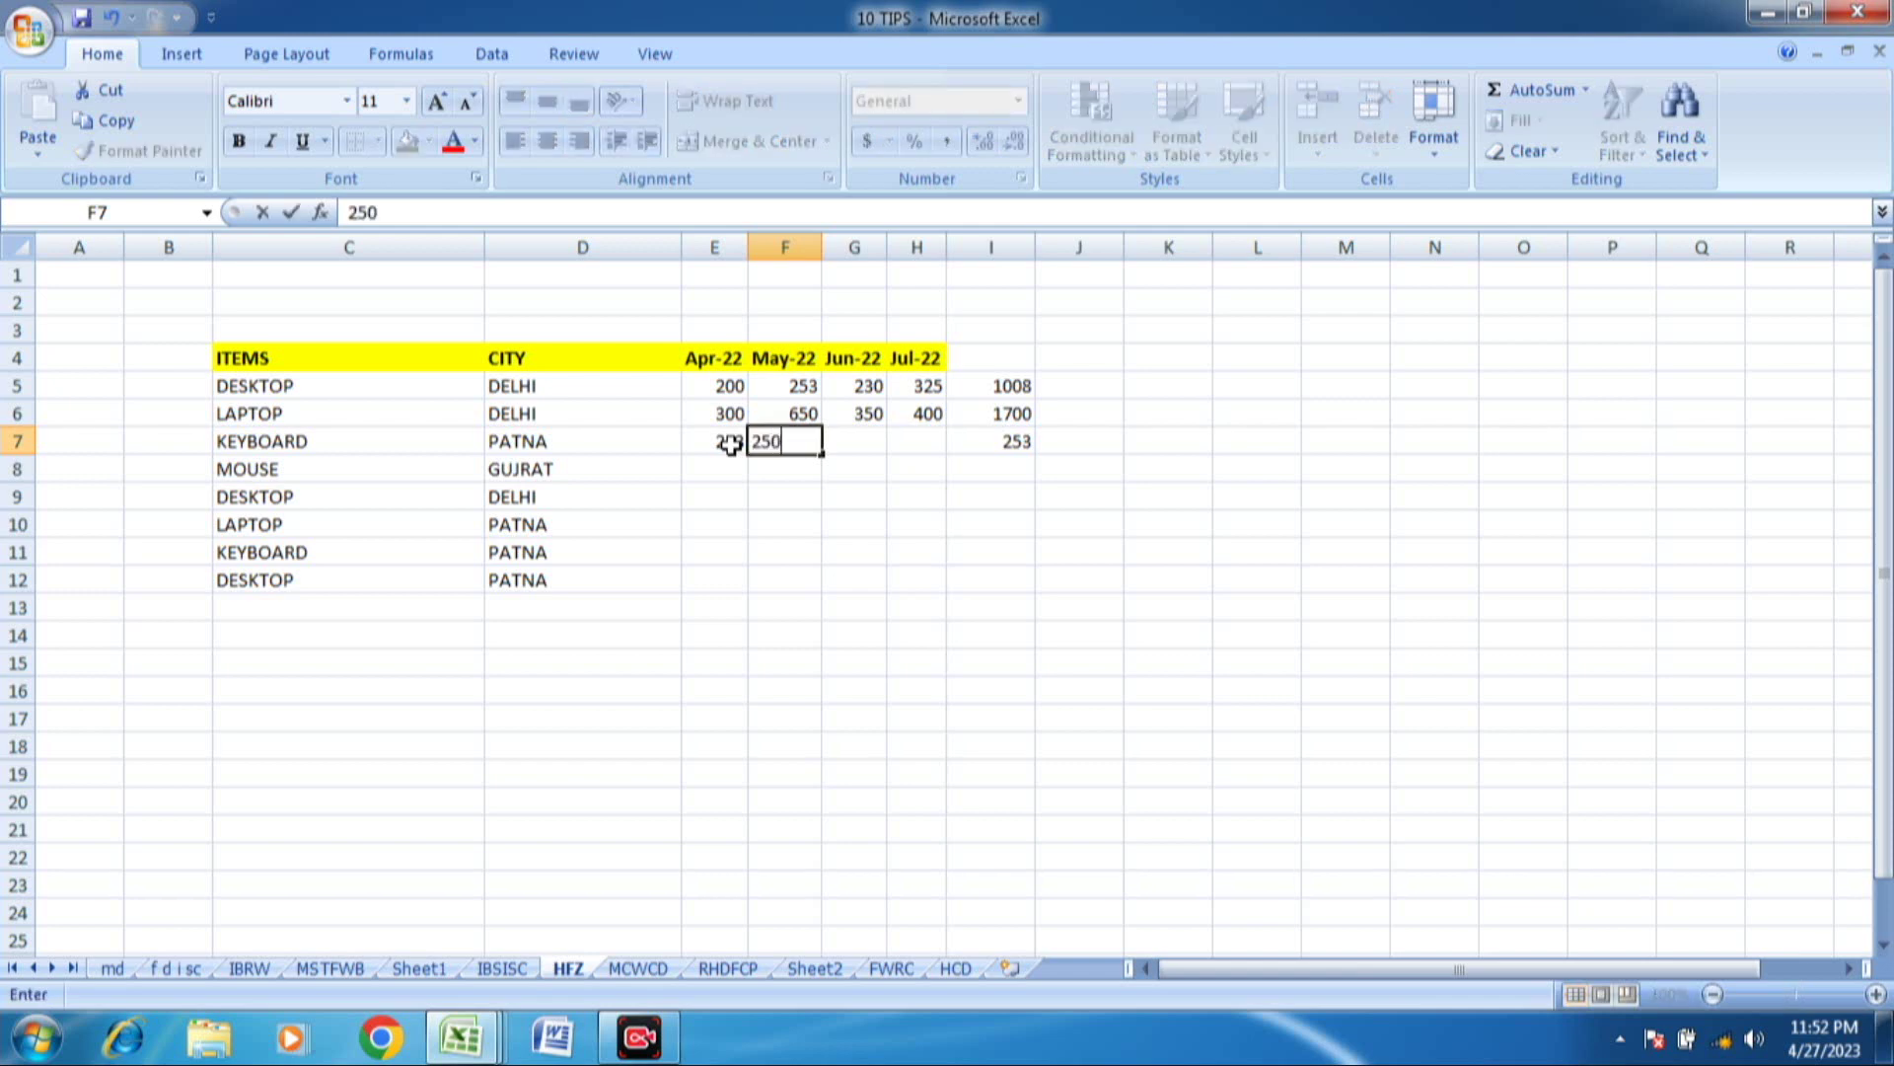
pyautogui.write('0')
pyautogui.press('Return')
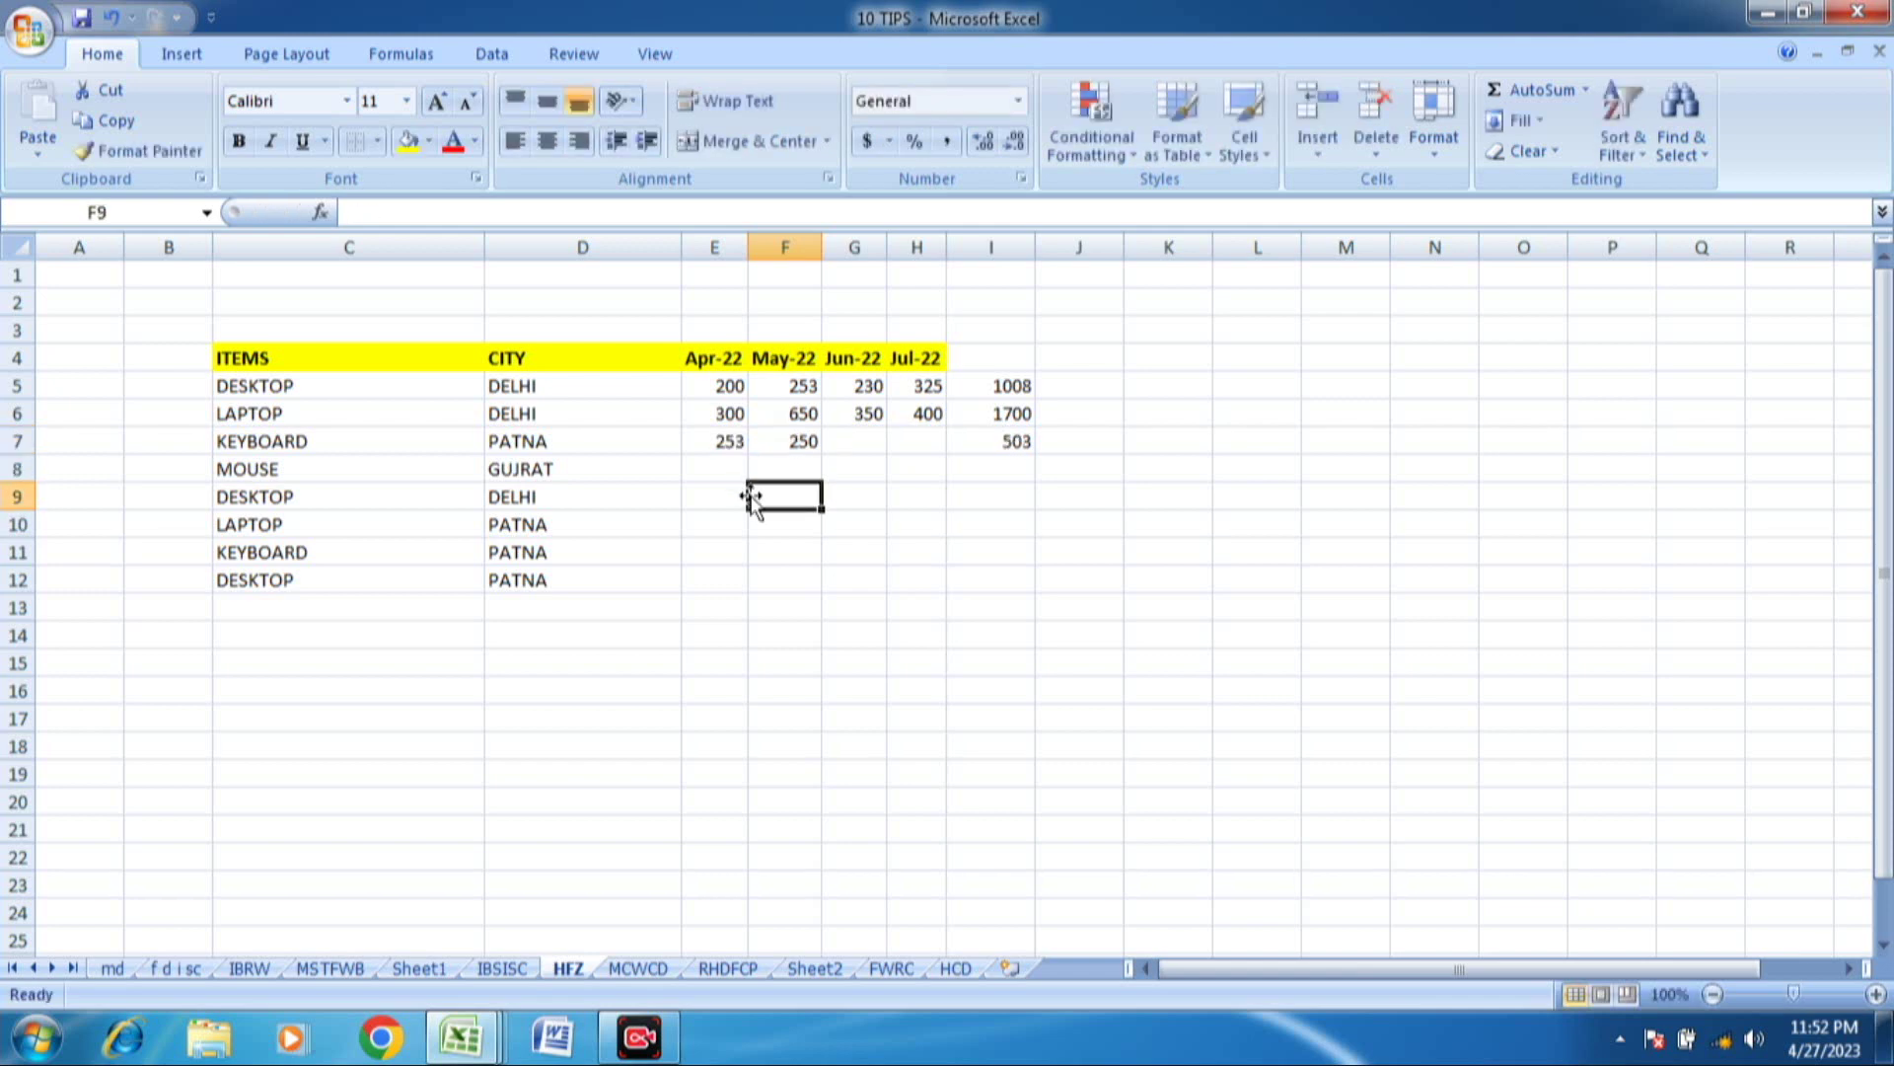
pyautogui.click(1008, 443)
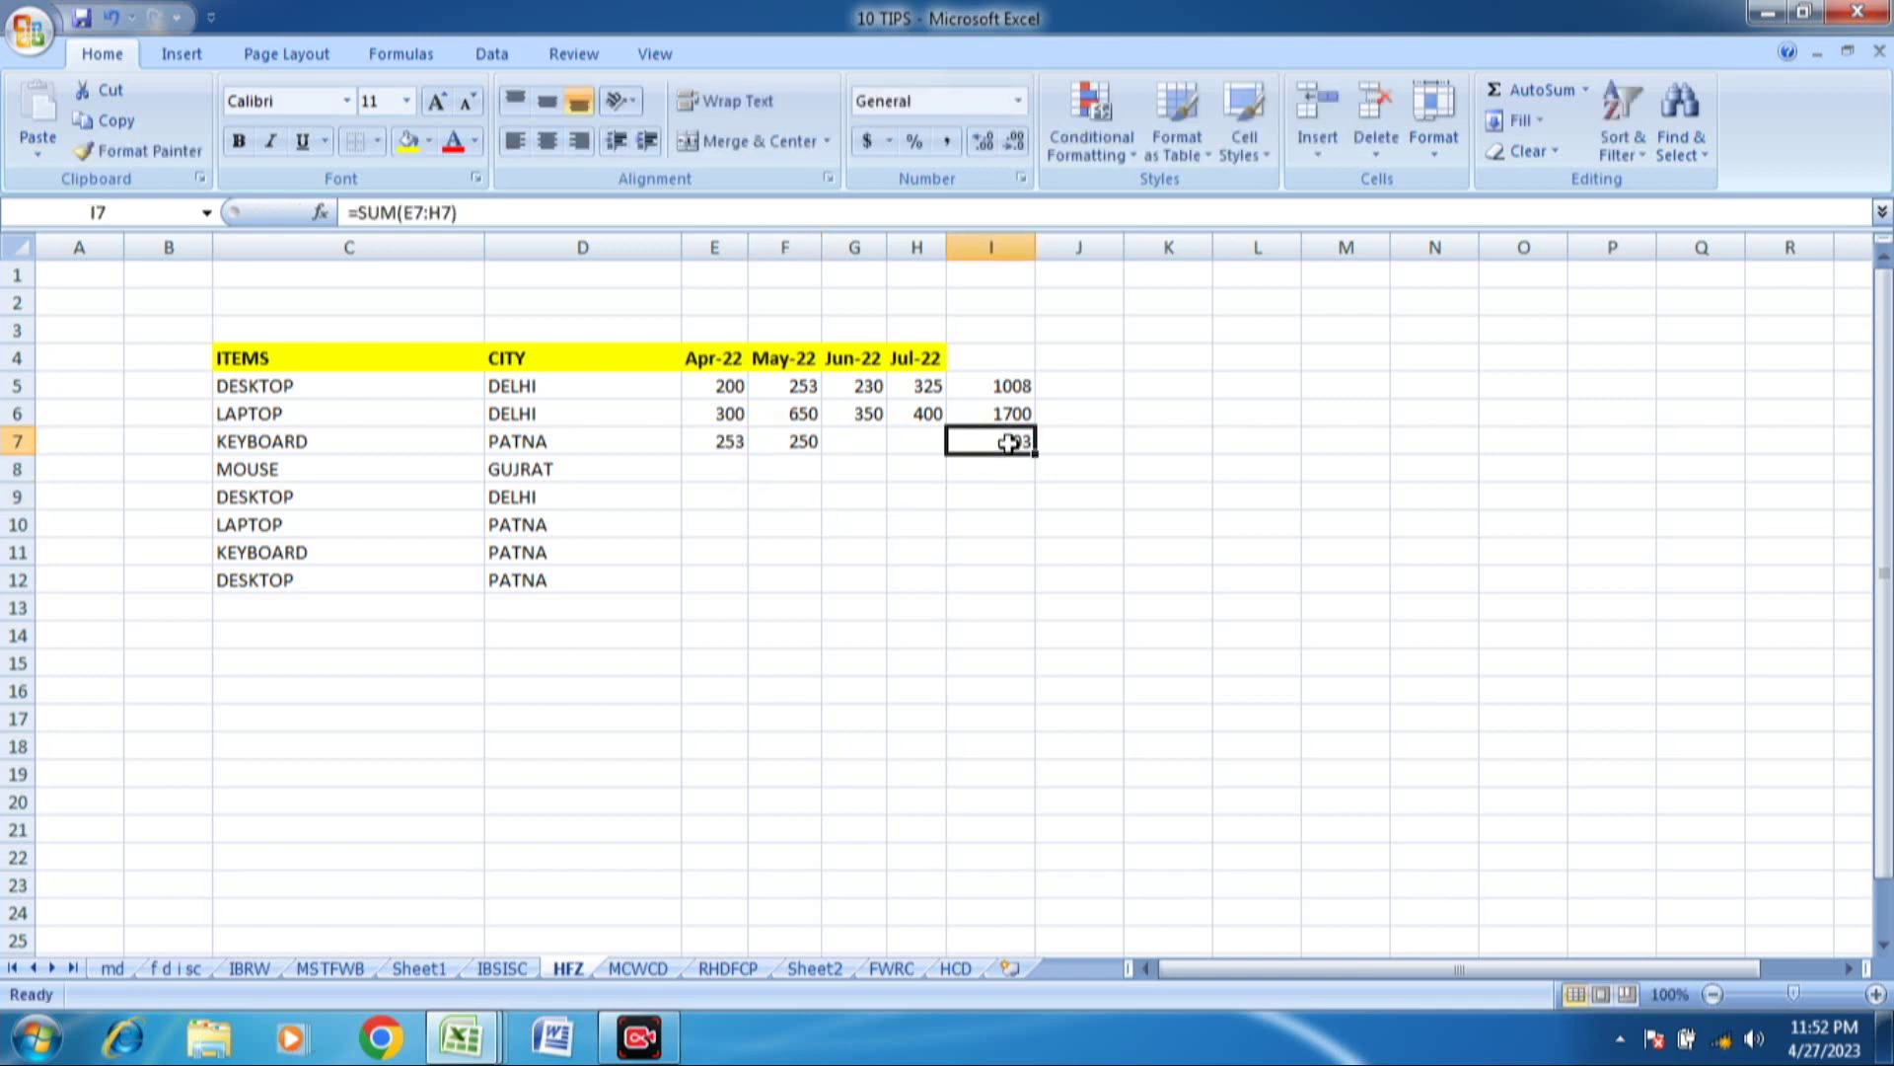
pyautogui.click(1012, 555)
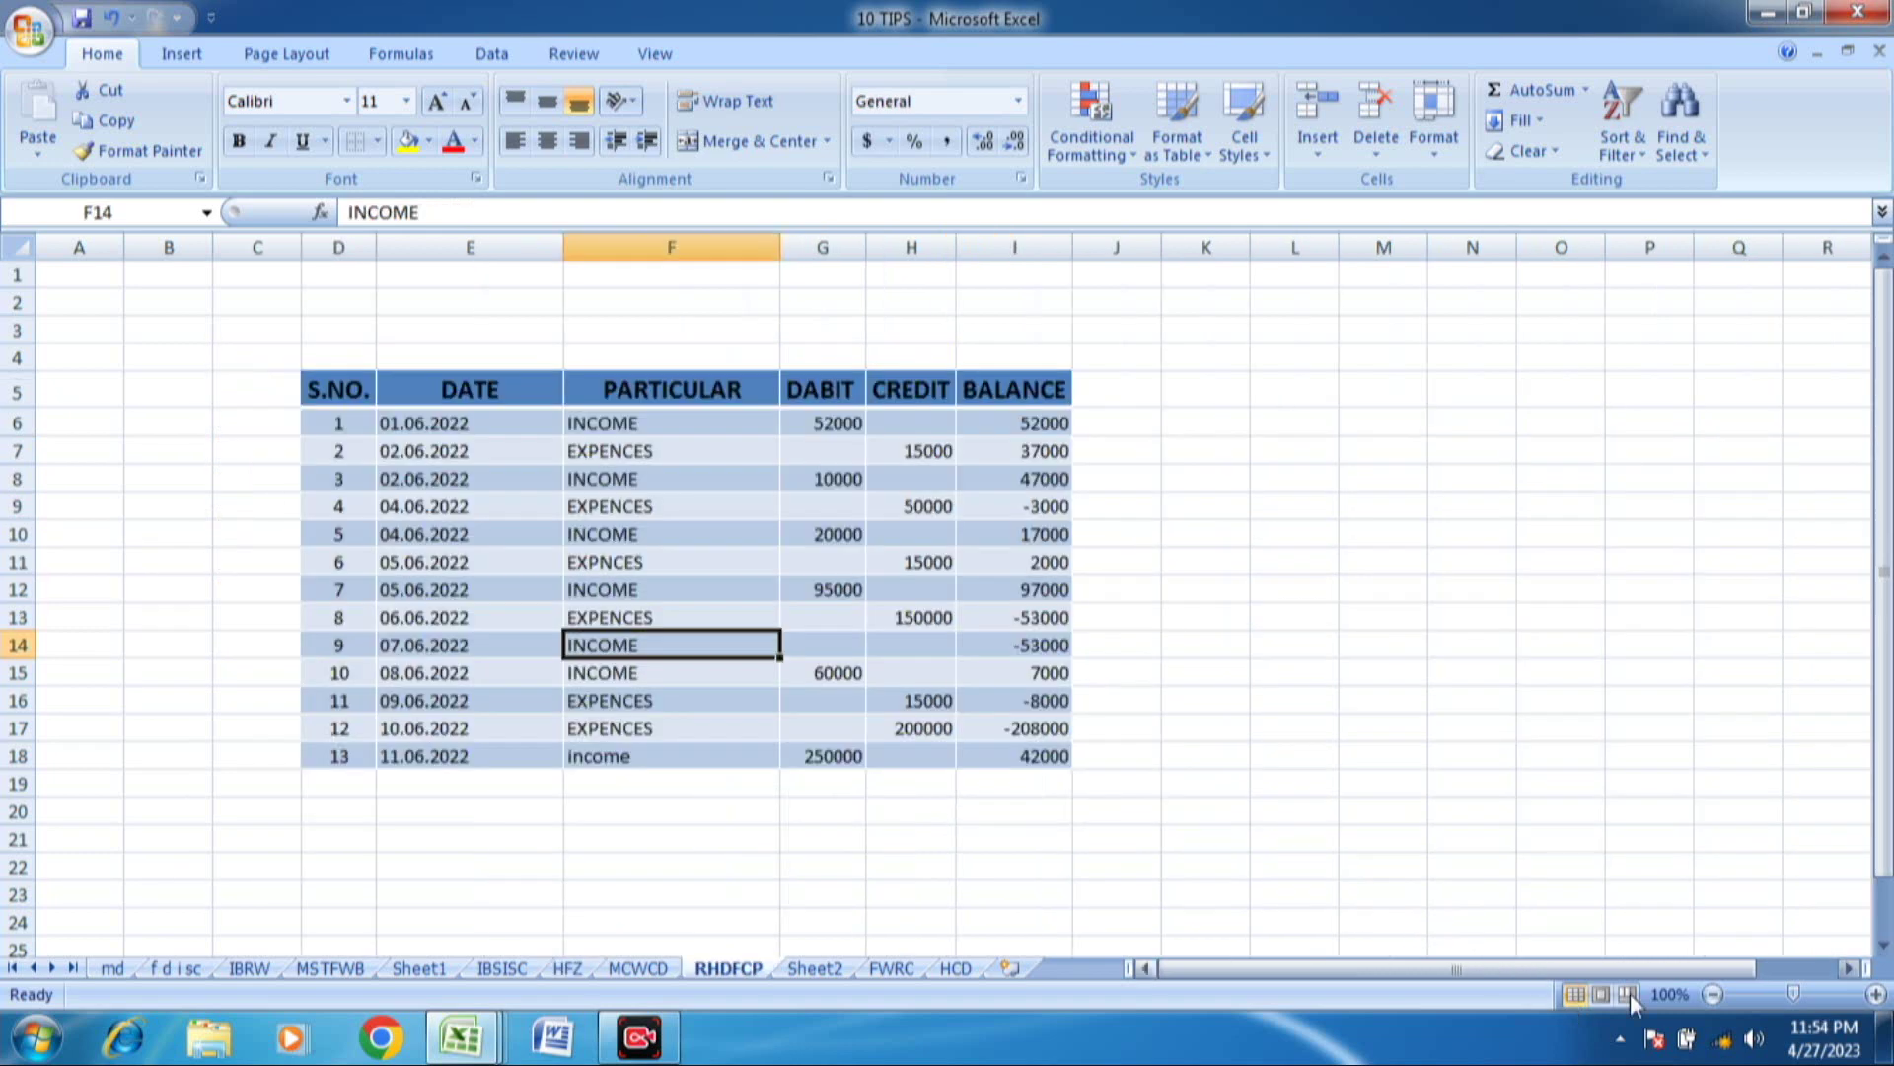
# - Hide the CREDIT and BALANCE columns H and I on the RHDFCP worksheet
pyautogui.click(949, 507)
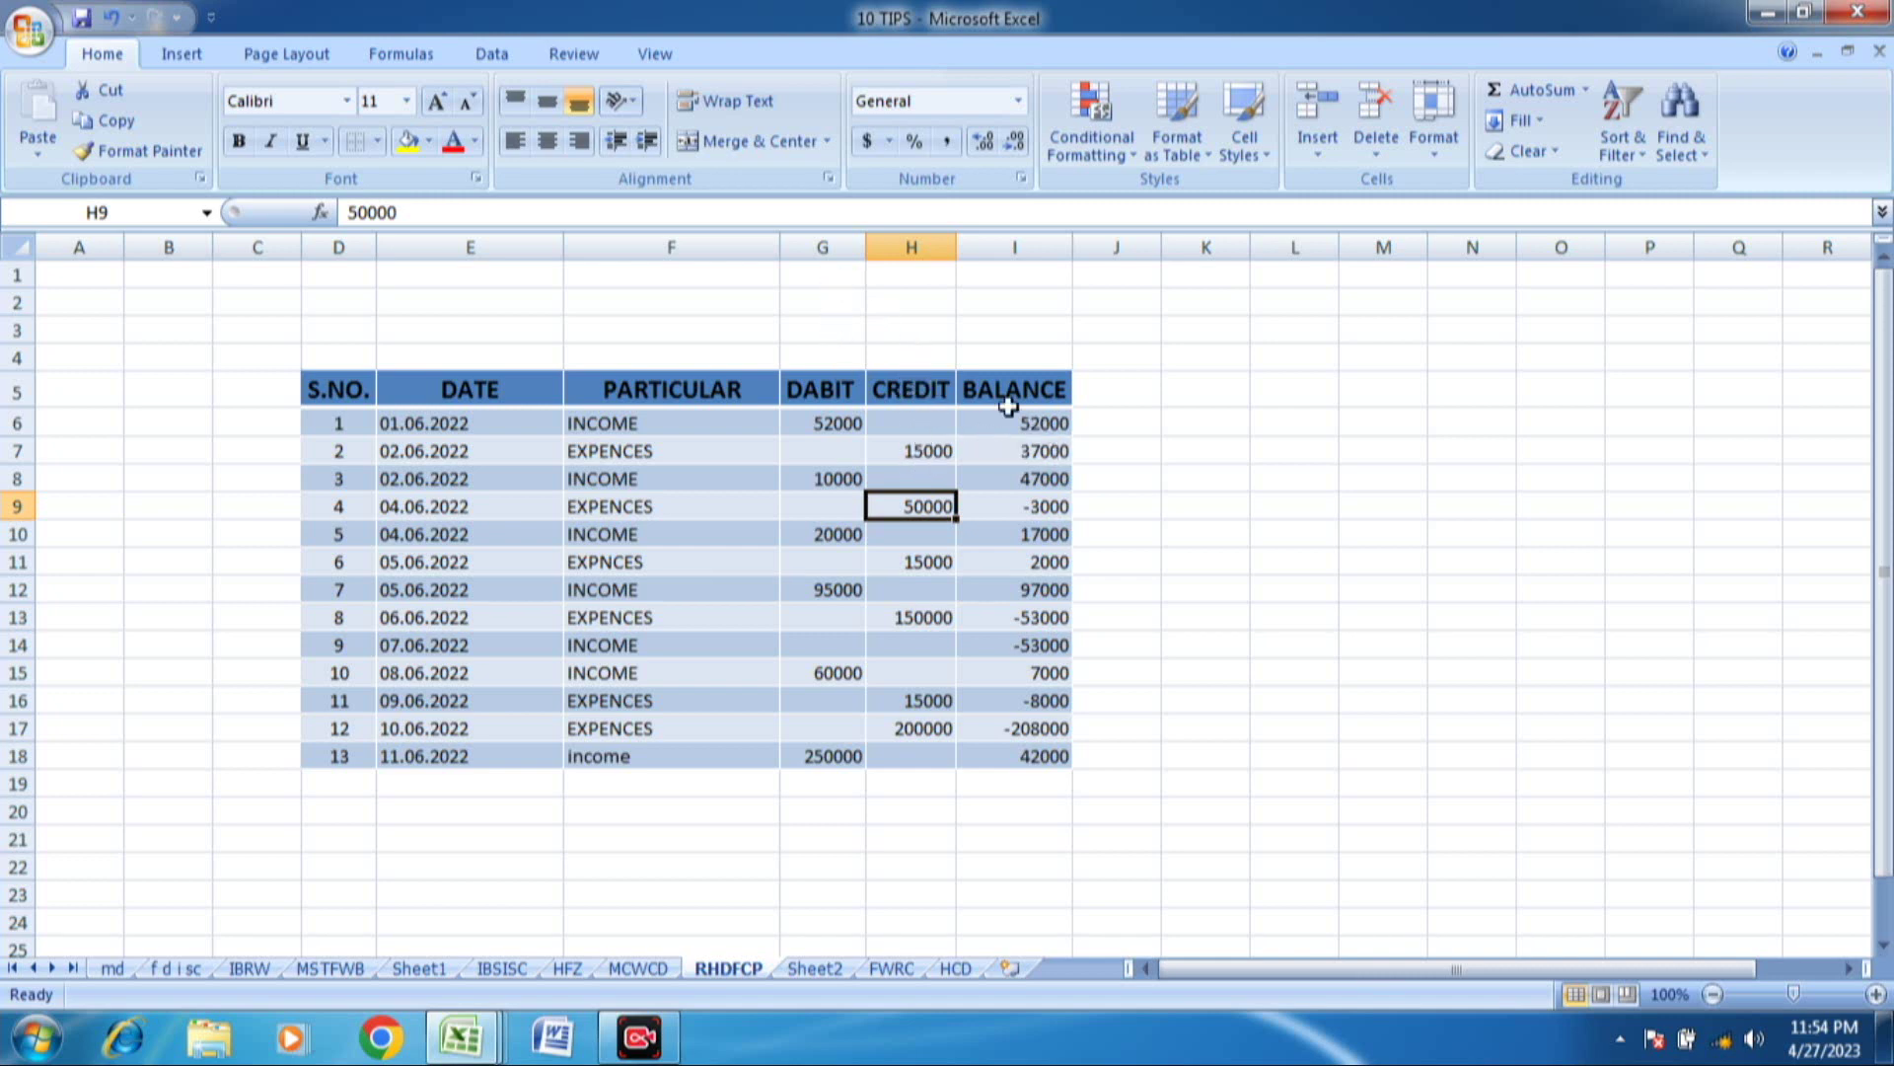
pyautogui.moveTo(915, 265); pyautogui.dragTo(1030, 275)
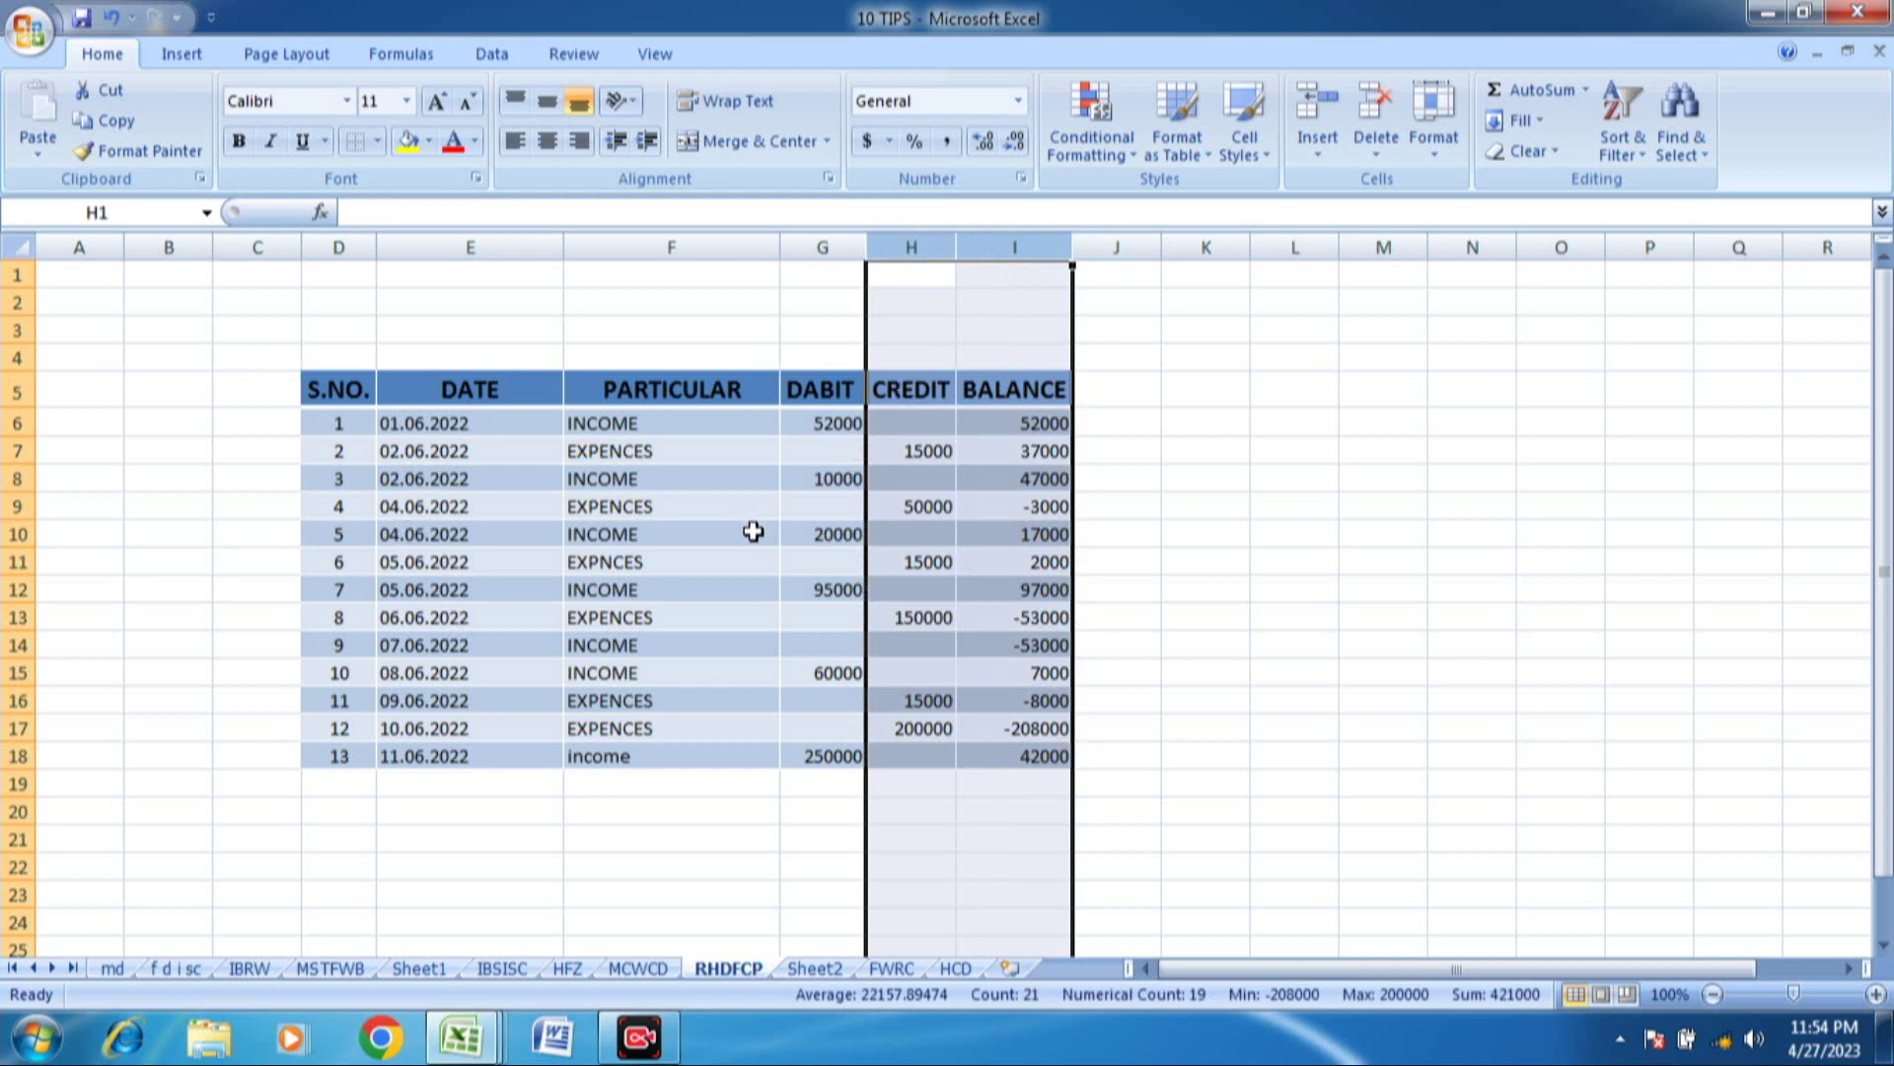
pyautogui.rightClick(1004, 237)
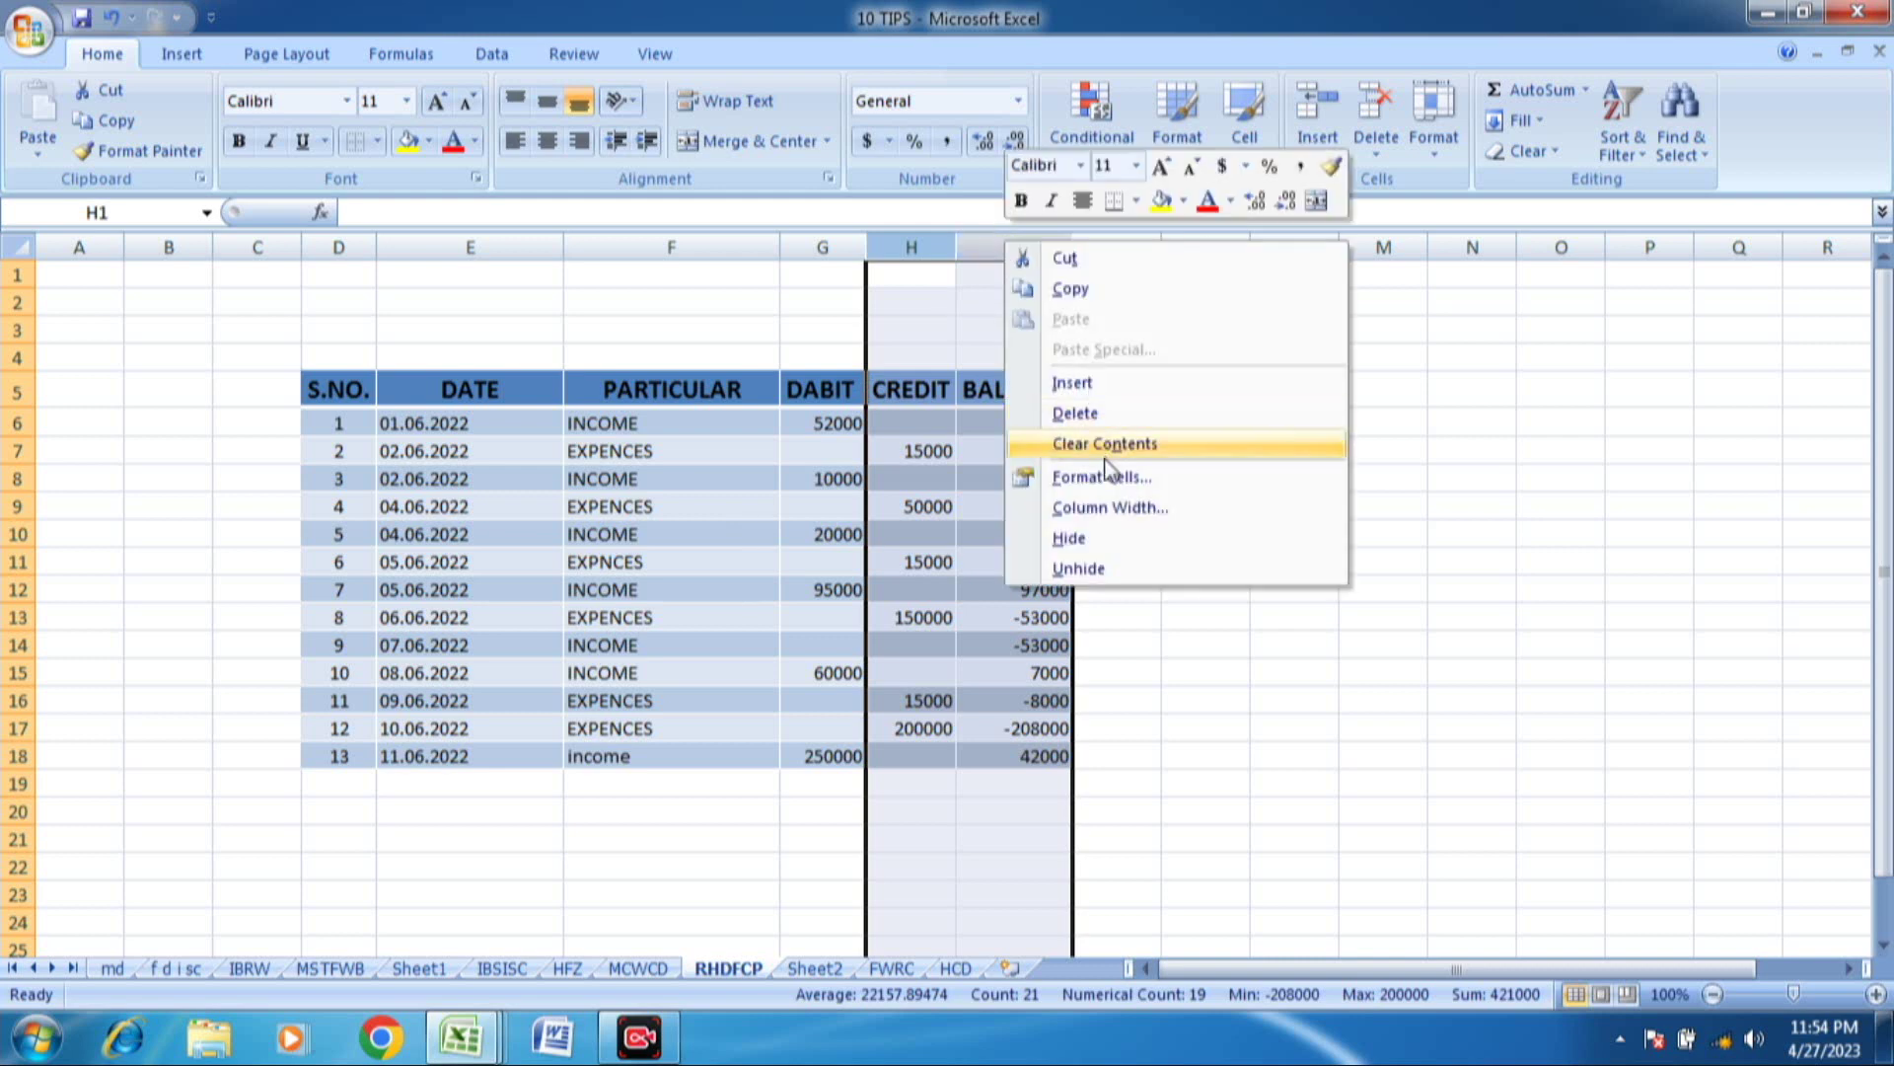
pyautogui.click(1098, 547)
# - Copy the whole RHDFCP table, including its hidden columns, and paste it into Sheet2 at A1
pyautogui.click(492, 530)
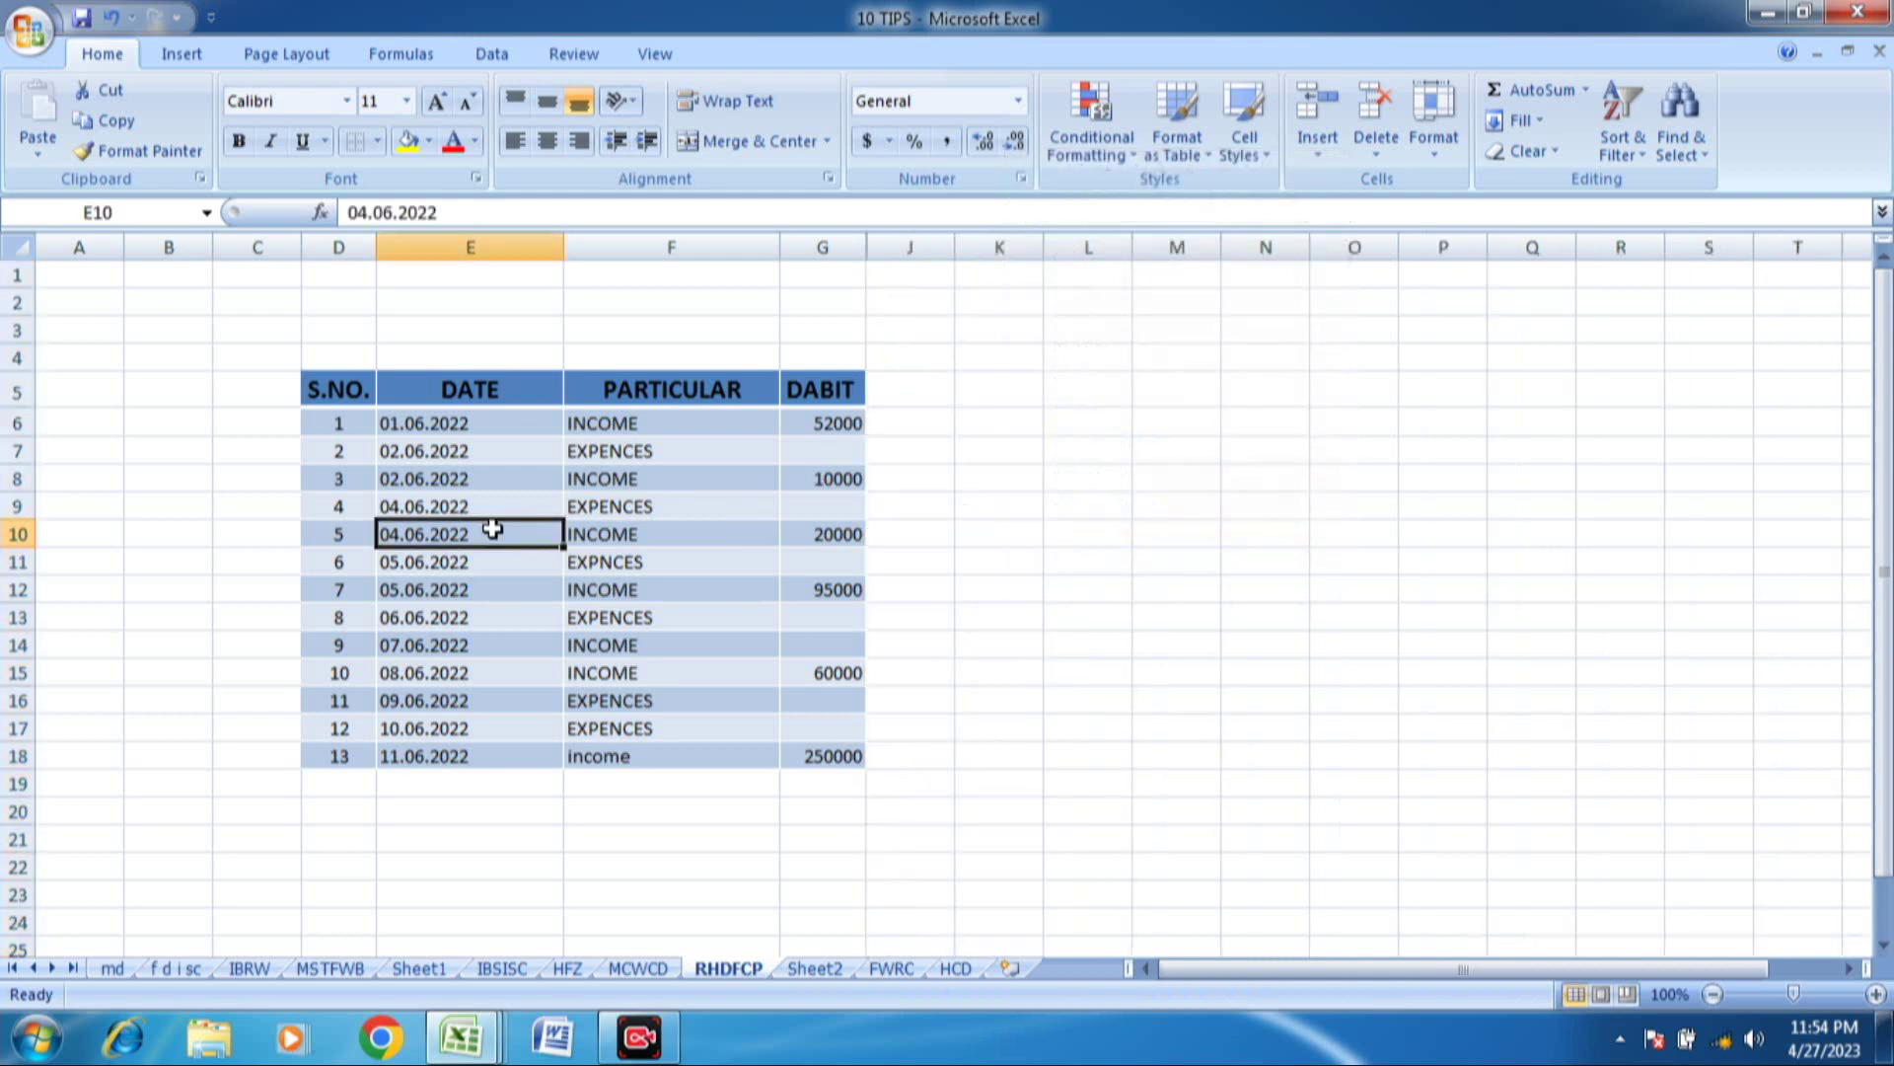
pyautogui.hotkey('ctrl', 'a')
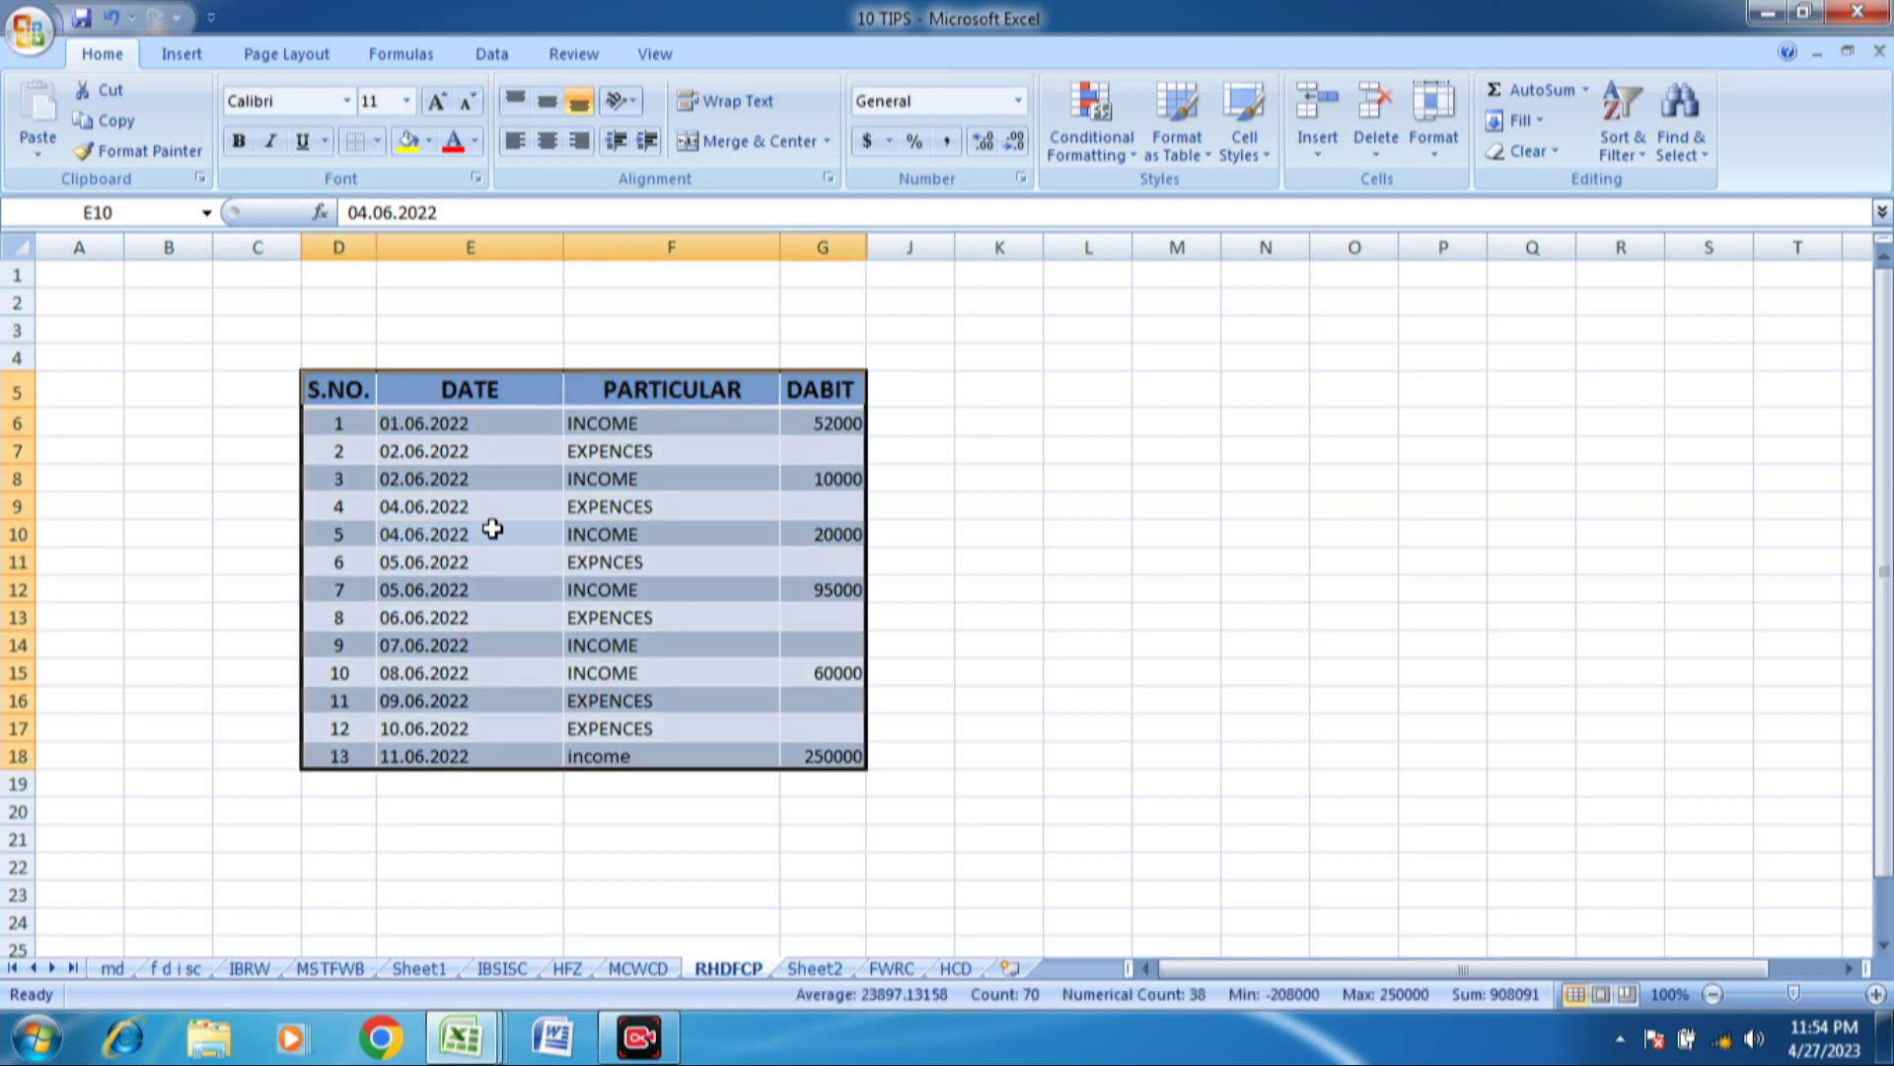
pyautogui.hotkey('ctrl', 'c')
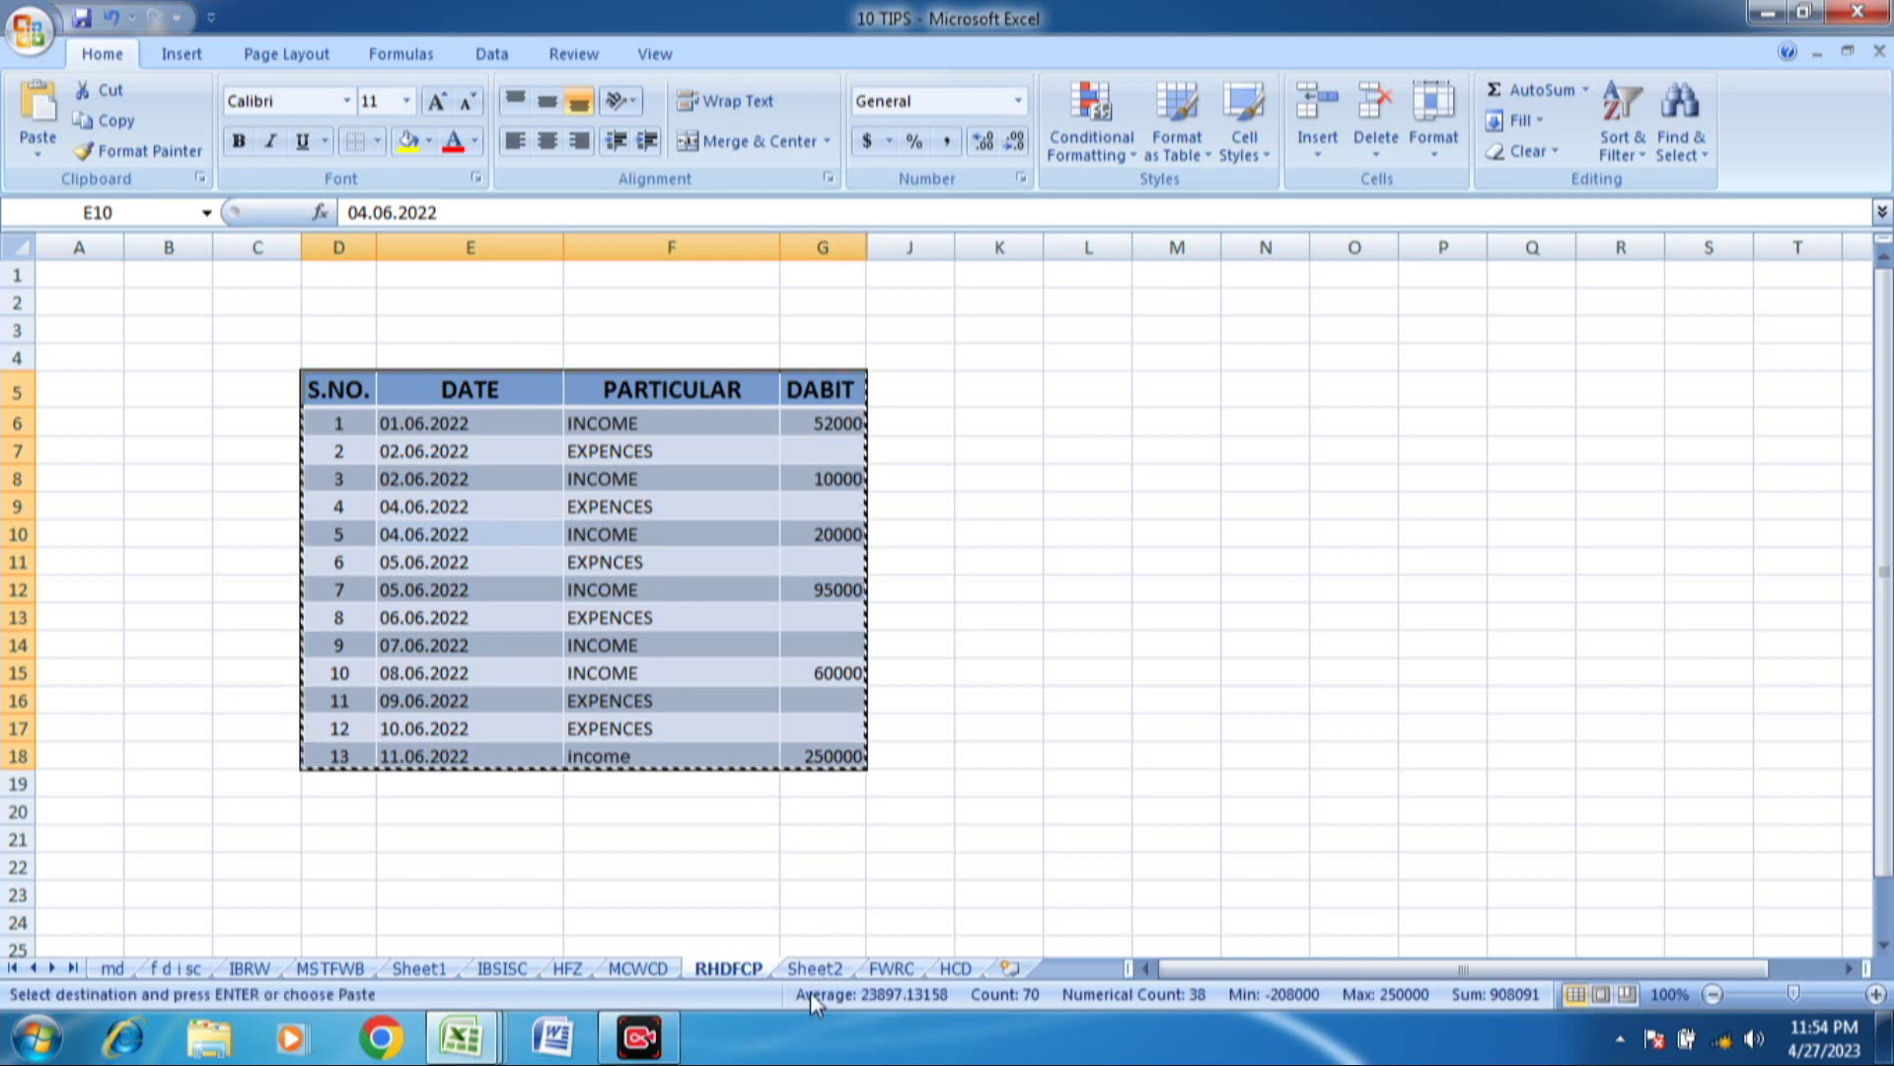
pyautogui.click(813, 967)
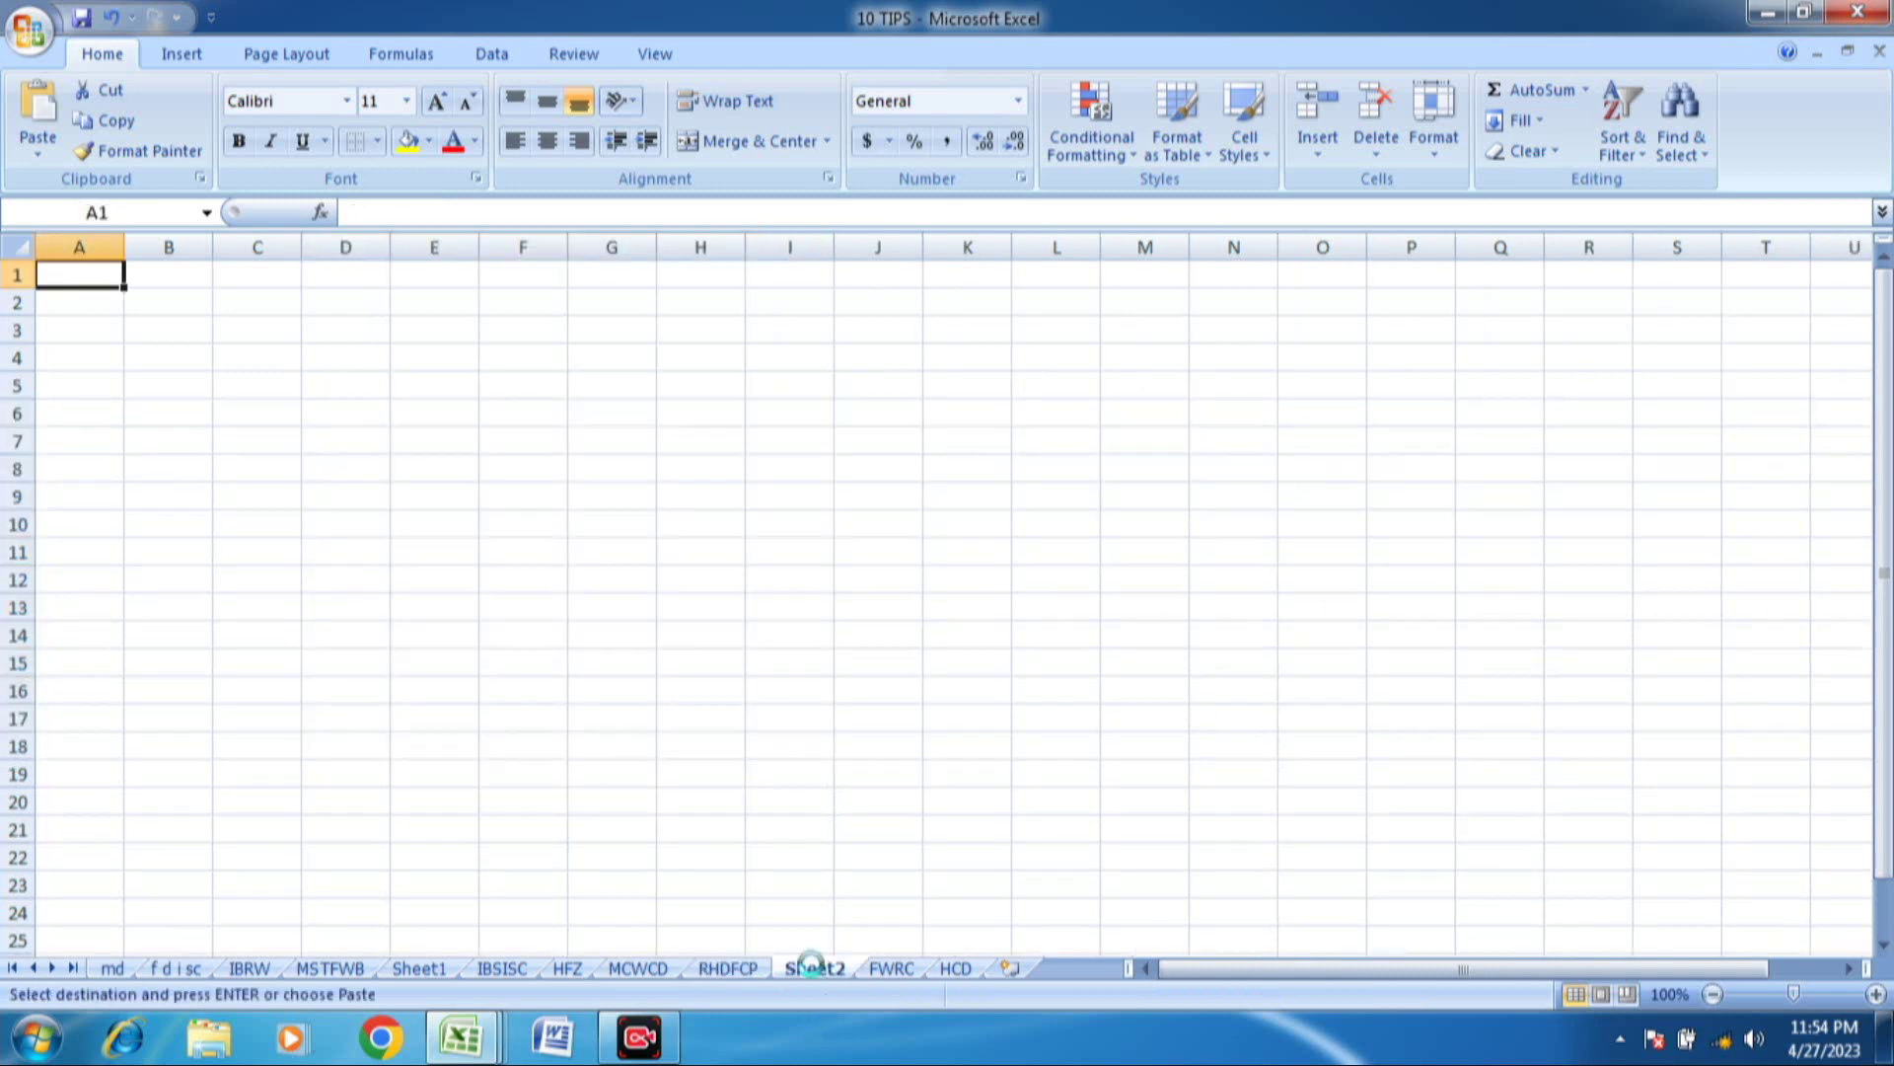
pyautogui.hotkey('ctrl', 'v')
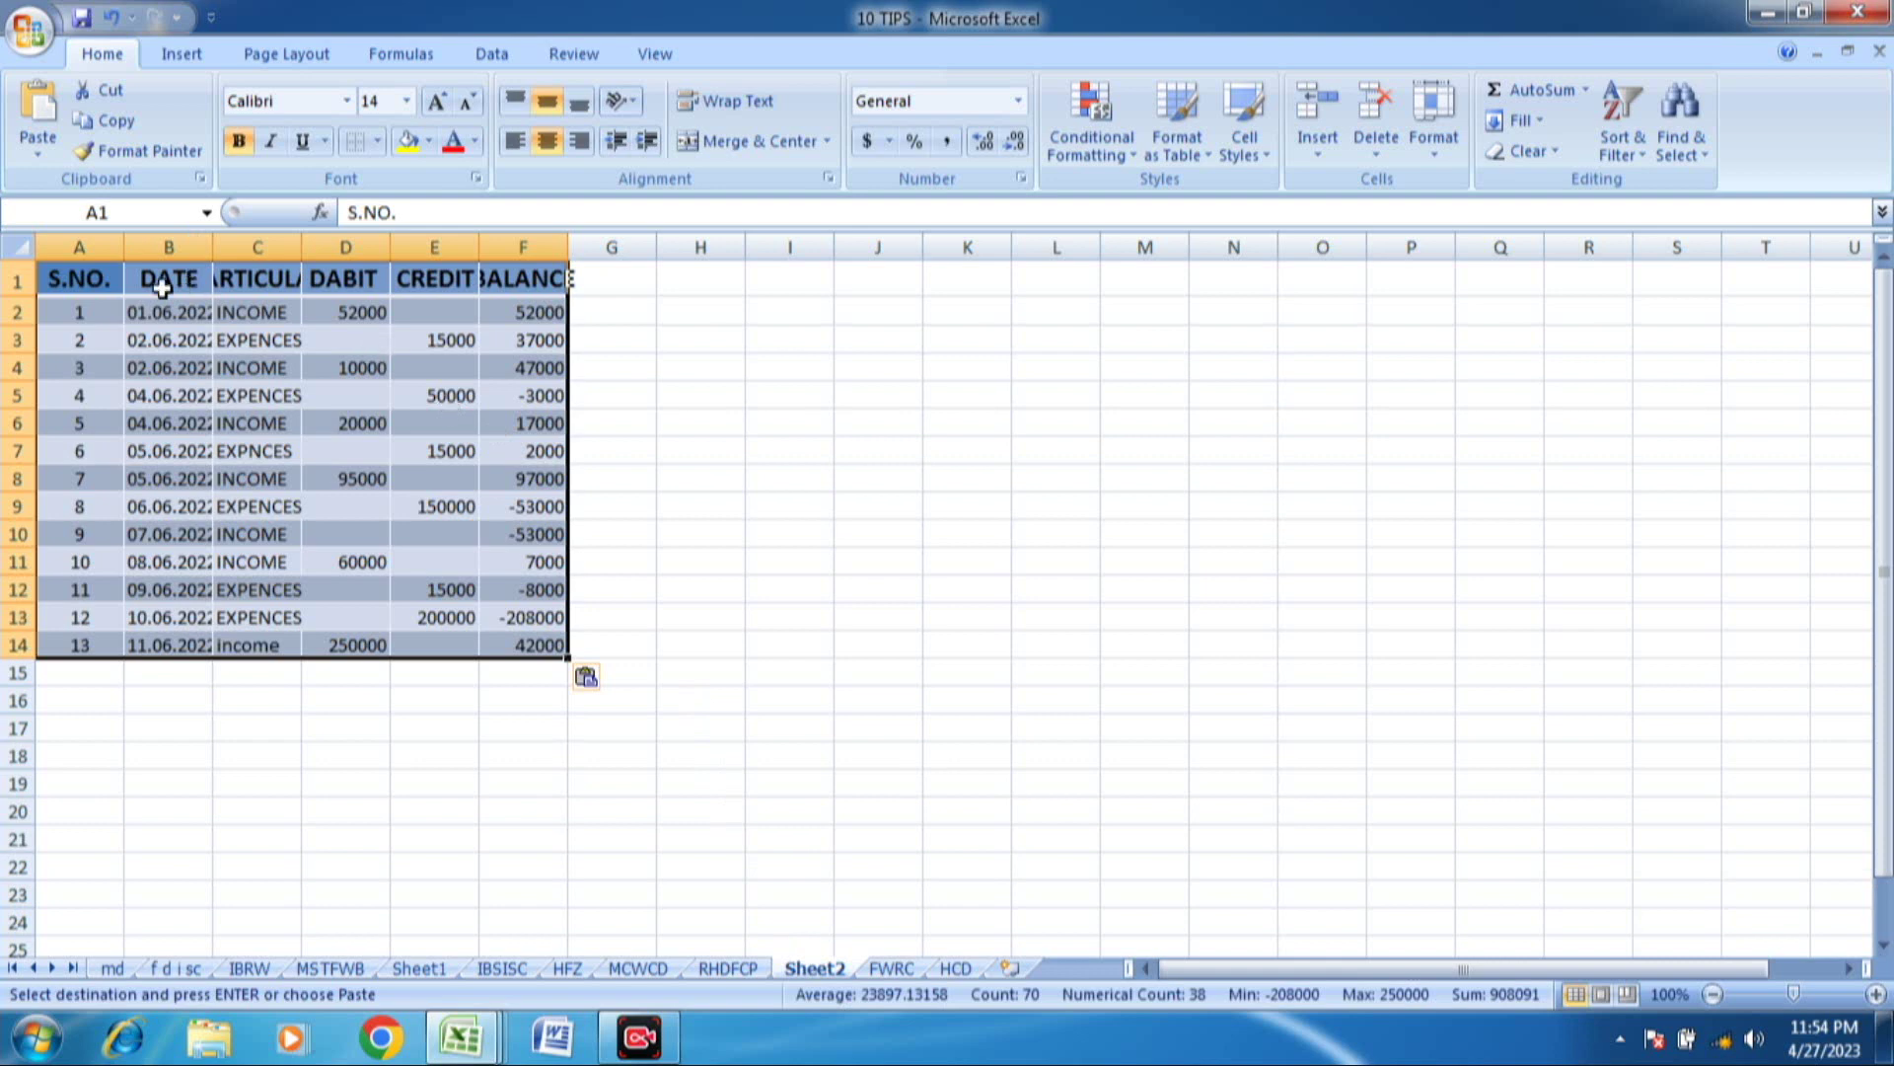
# - Undo the column A width change and the full-table paste on Sheet2
pyautogui.doubleClick(124, 245)
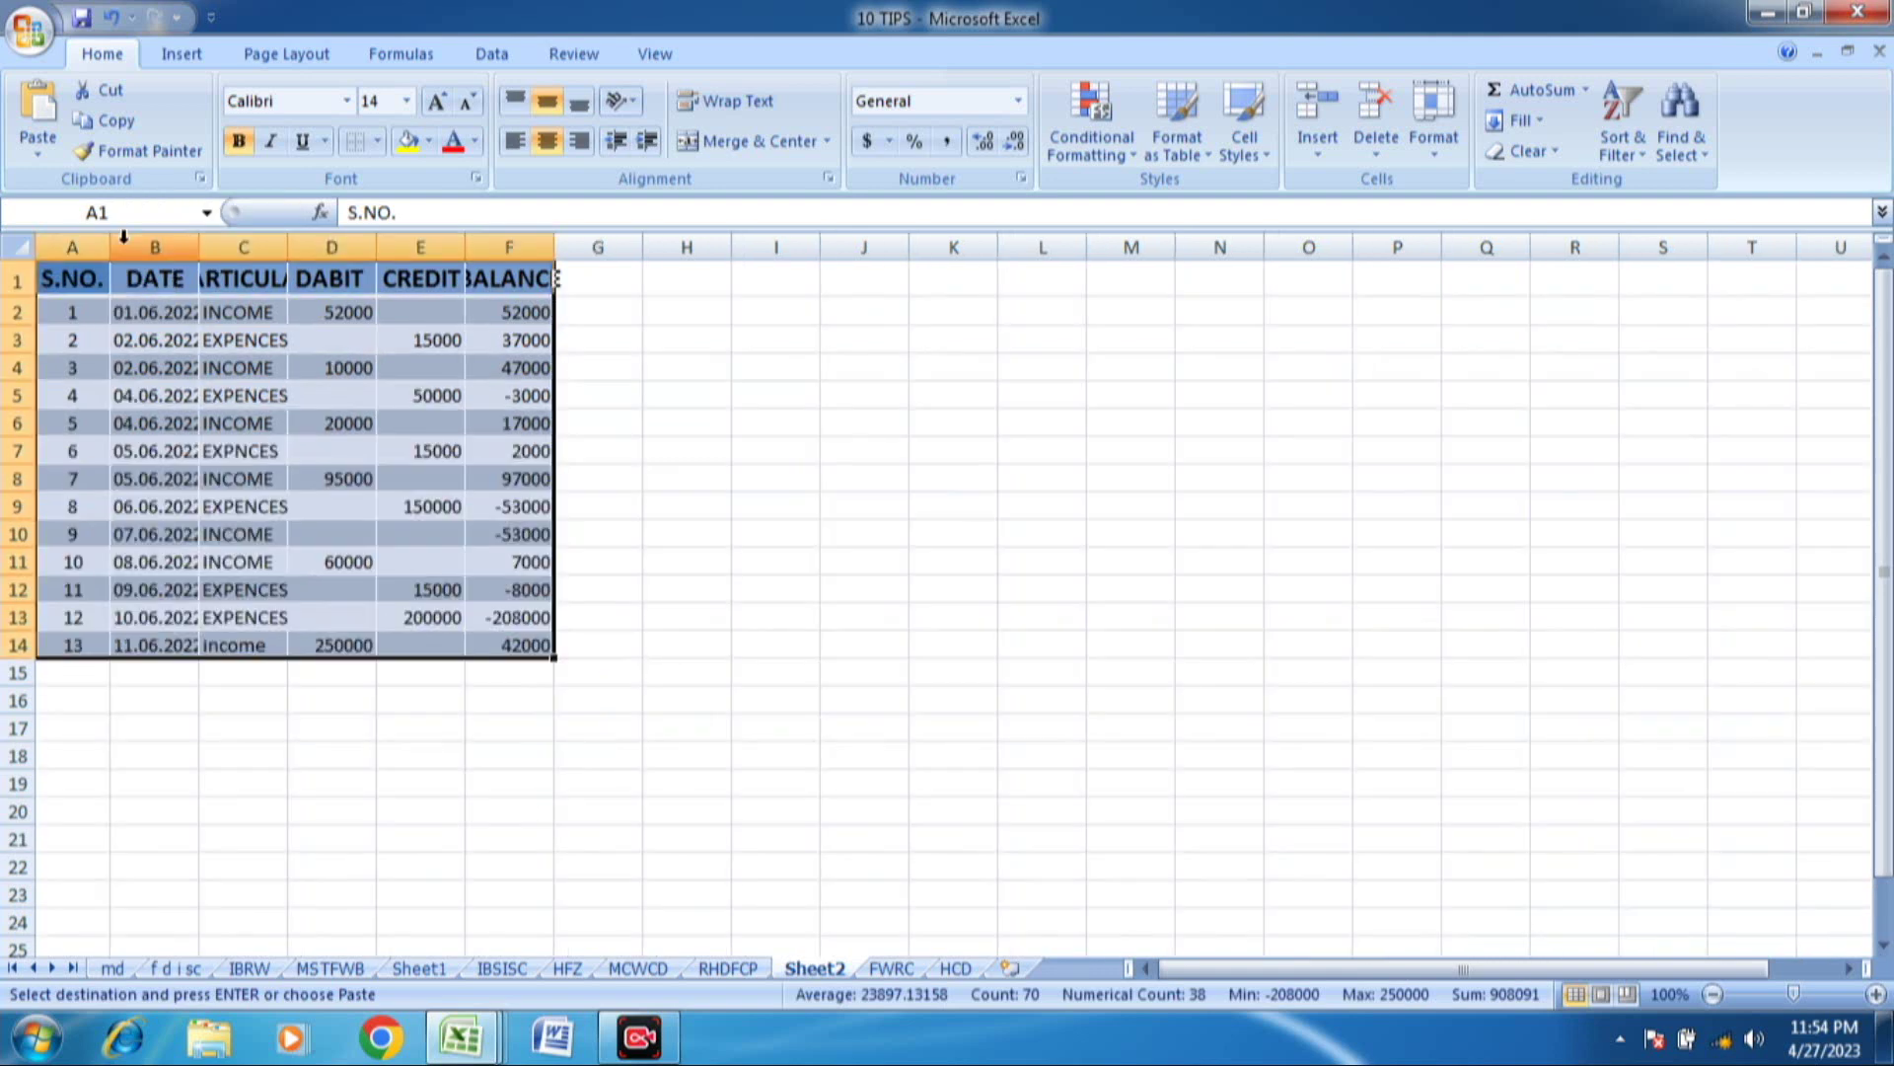
pyautogui.click(331, 395)
pyautogui.hotkey('ctrl', 'z')
pyautogui.hotkey('ctrl', 'z')
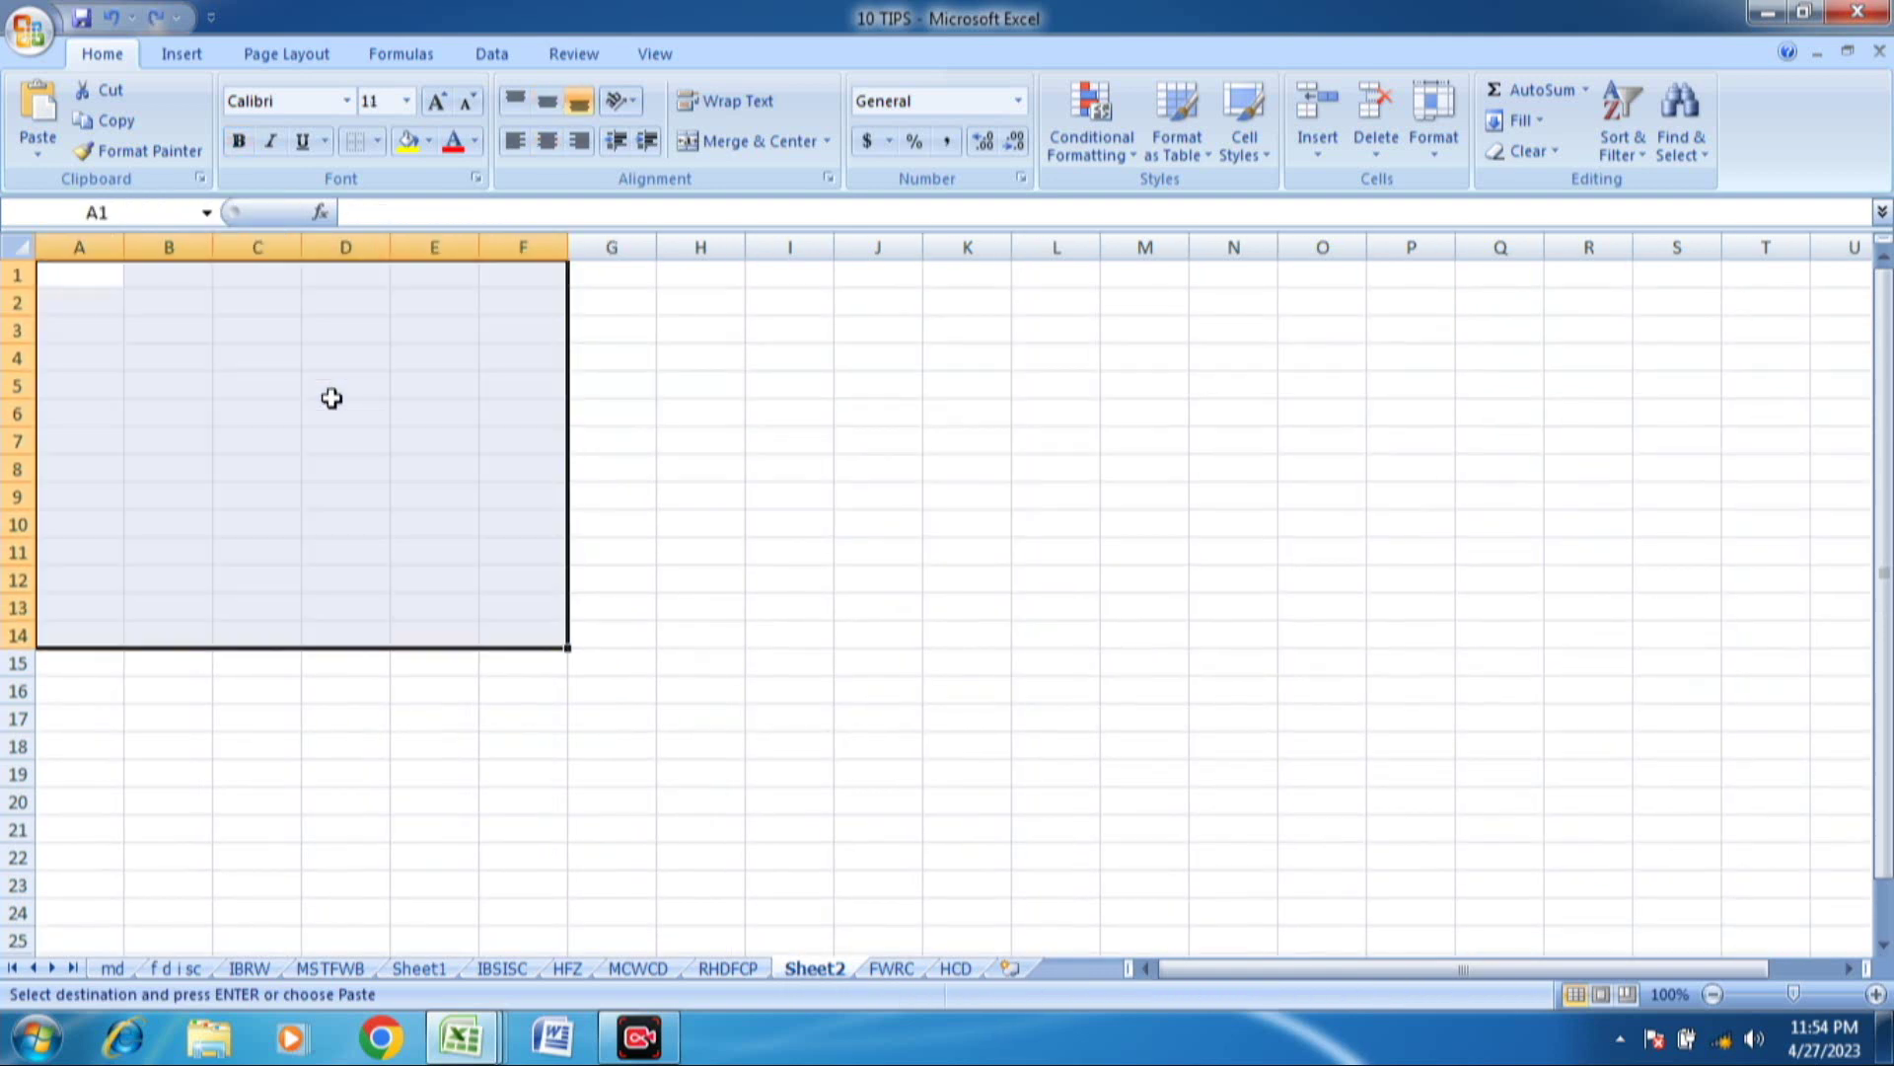
# - Clear the pending copy on the RHDFCP sheet and select only the visible cells of the whole table with Go To Special
pyautogui.click(730, 969)
pyautogui.click(661, 507)
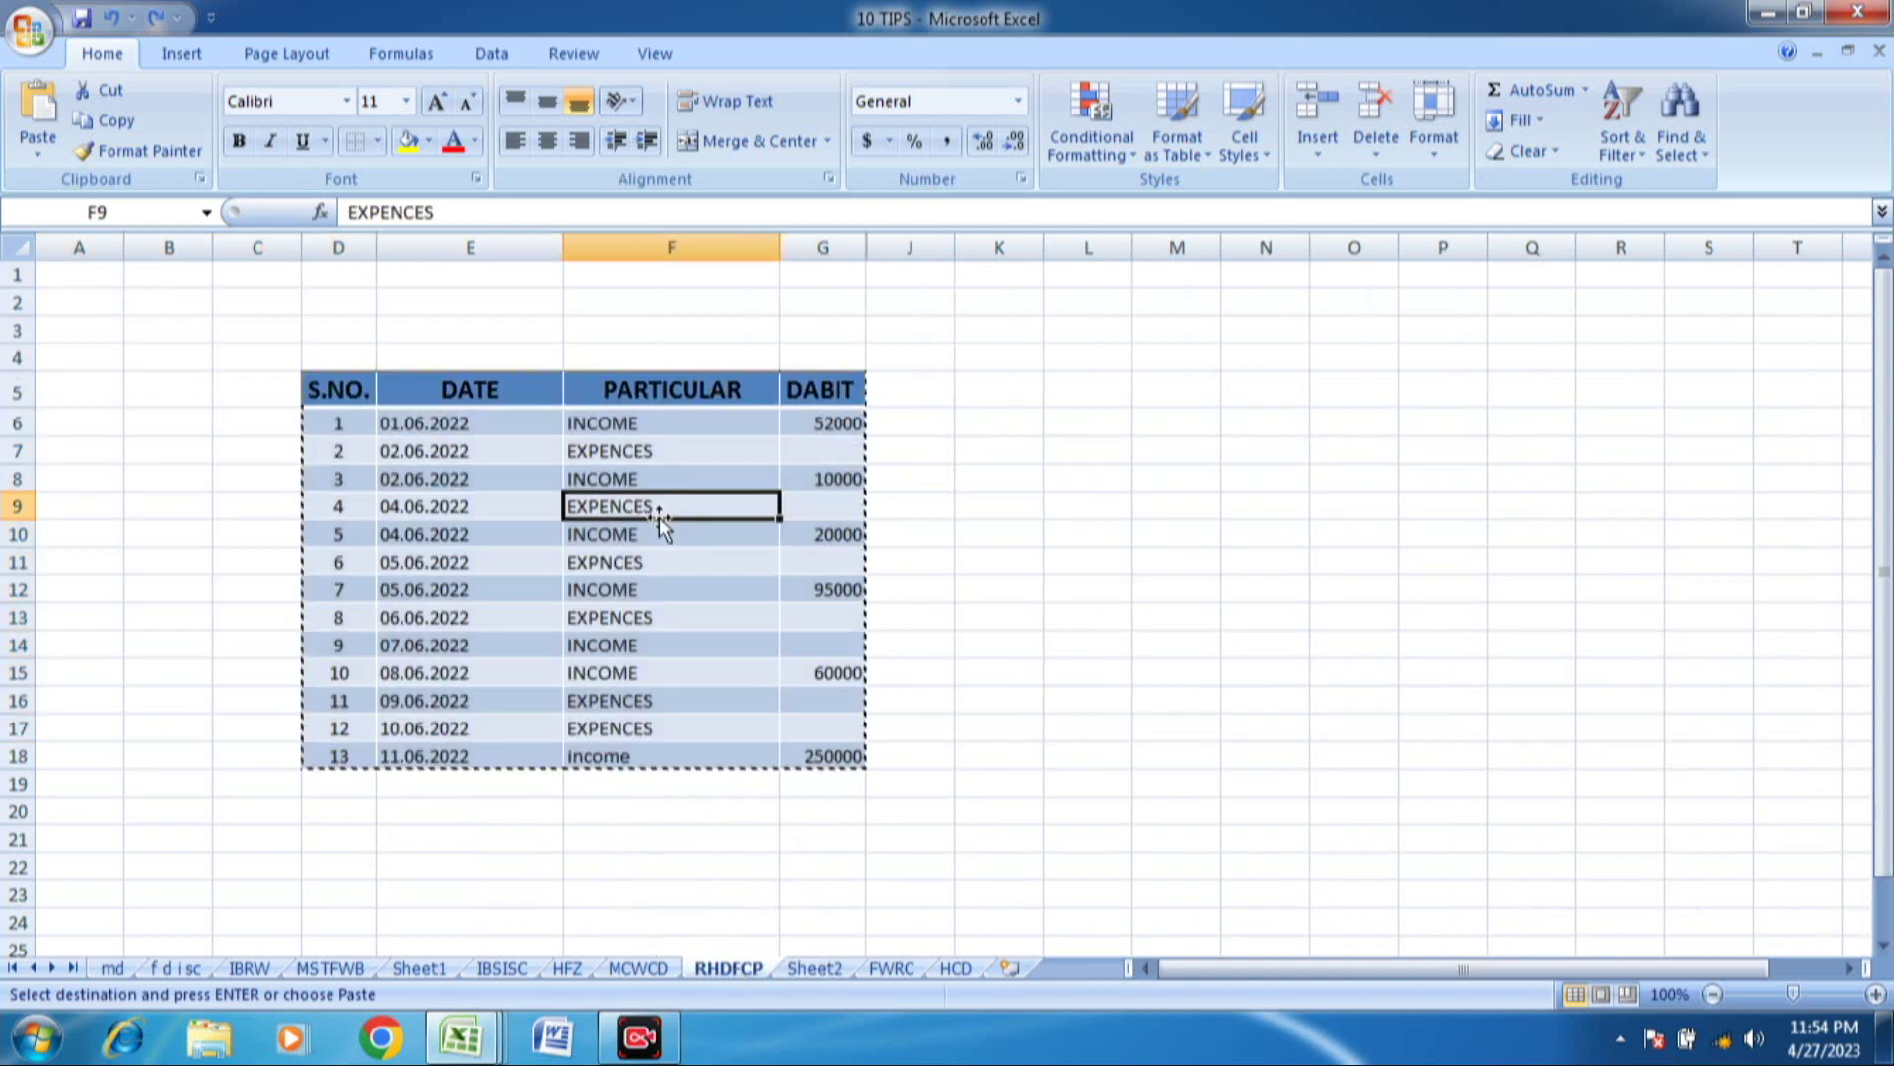
pyautogui.press('Escape')
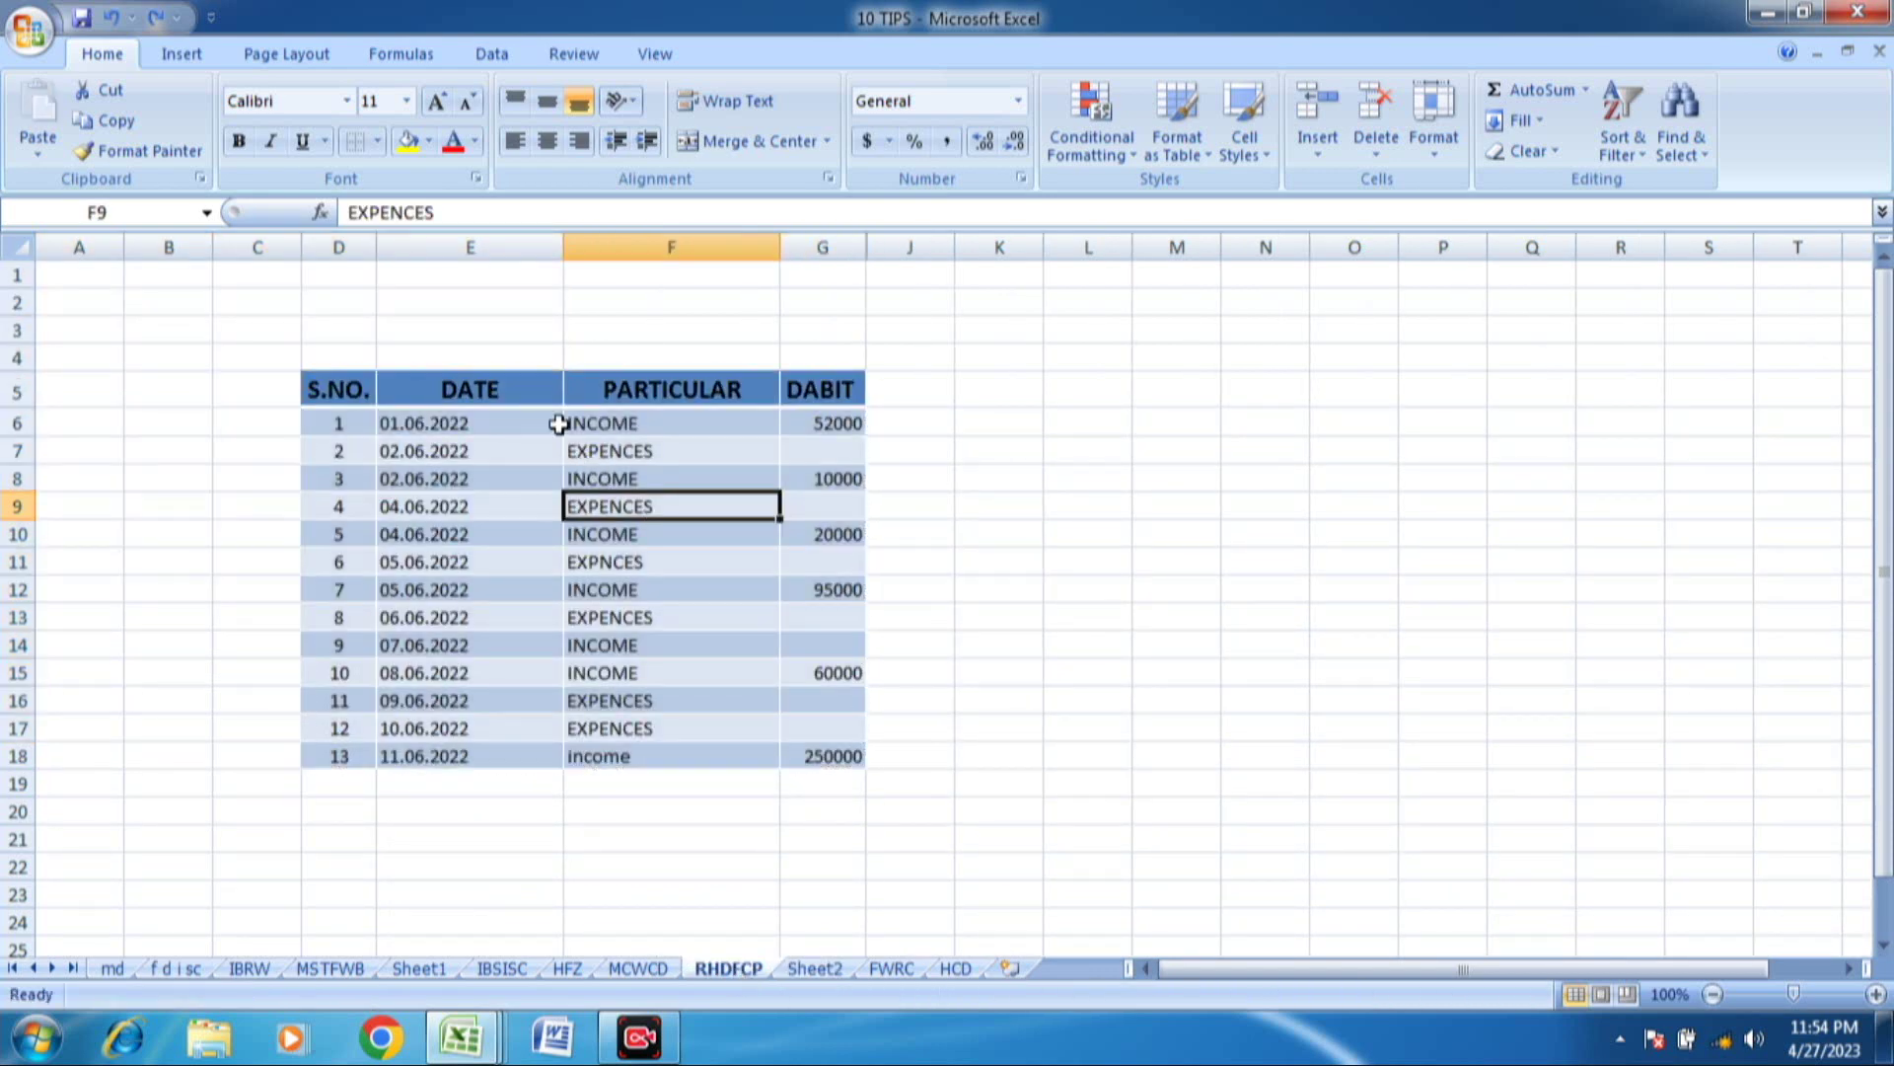
pyautogui.click(407, 424)
pyautogui.hotkey('ctrl', 'a')
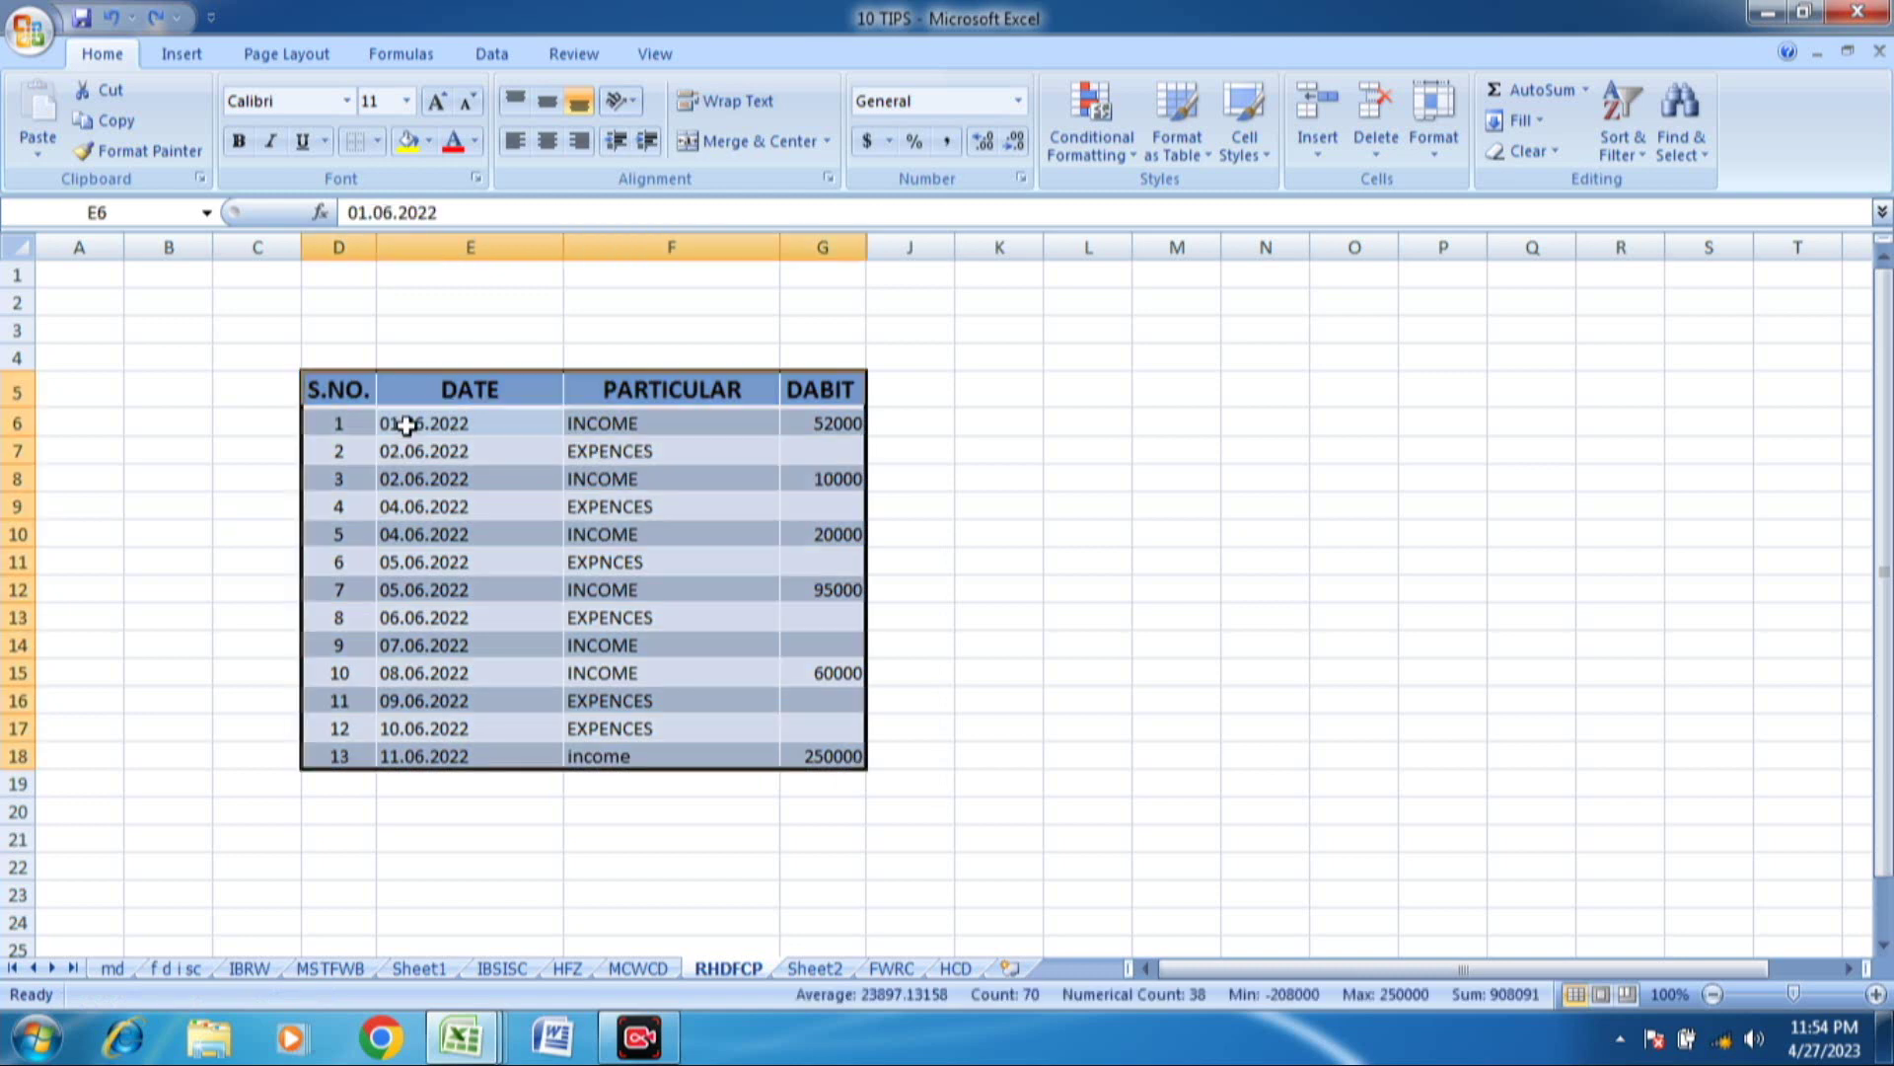
pyautogui.rightClick(407, 425)
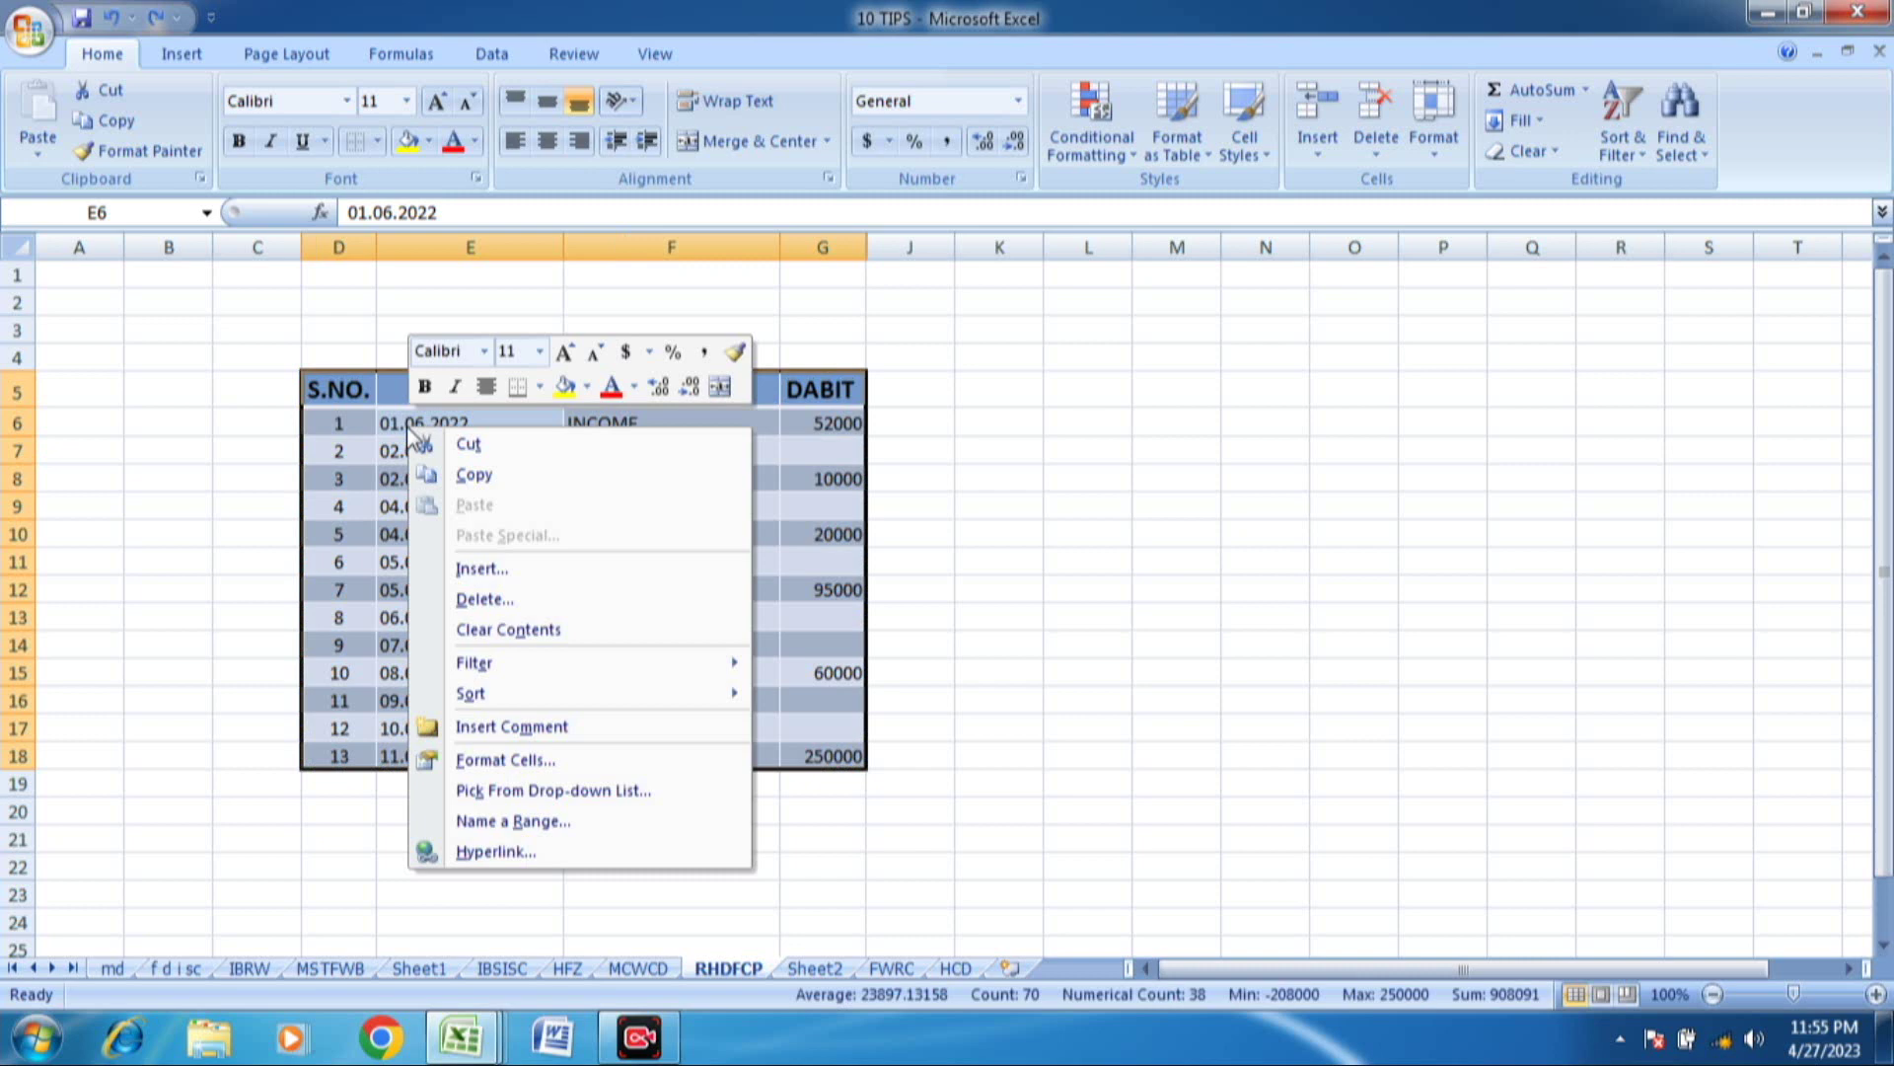
pyautogui.press('Escape')
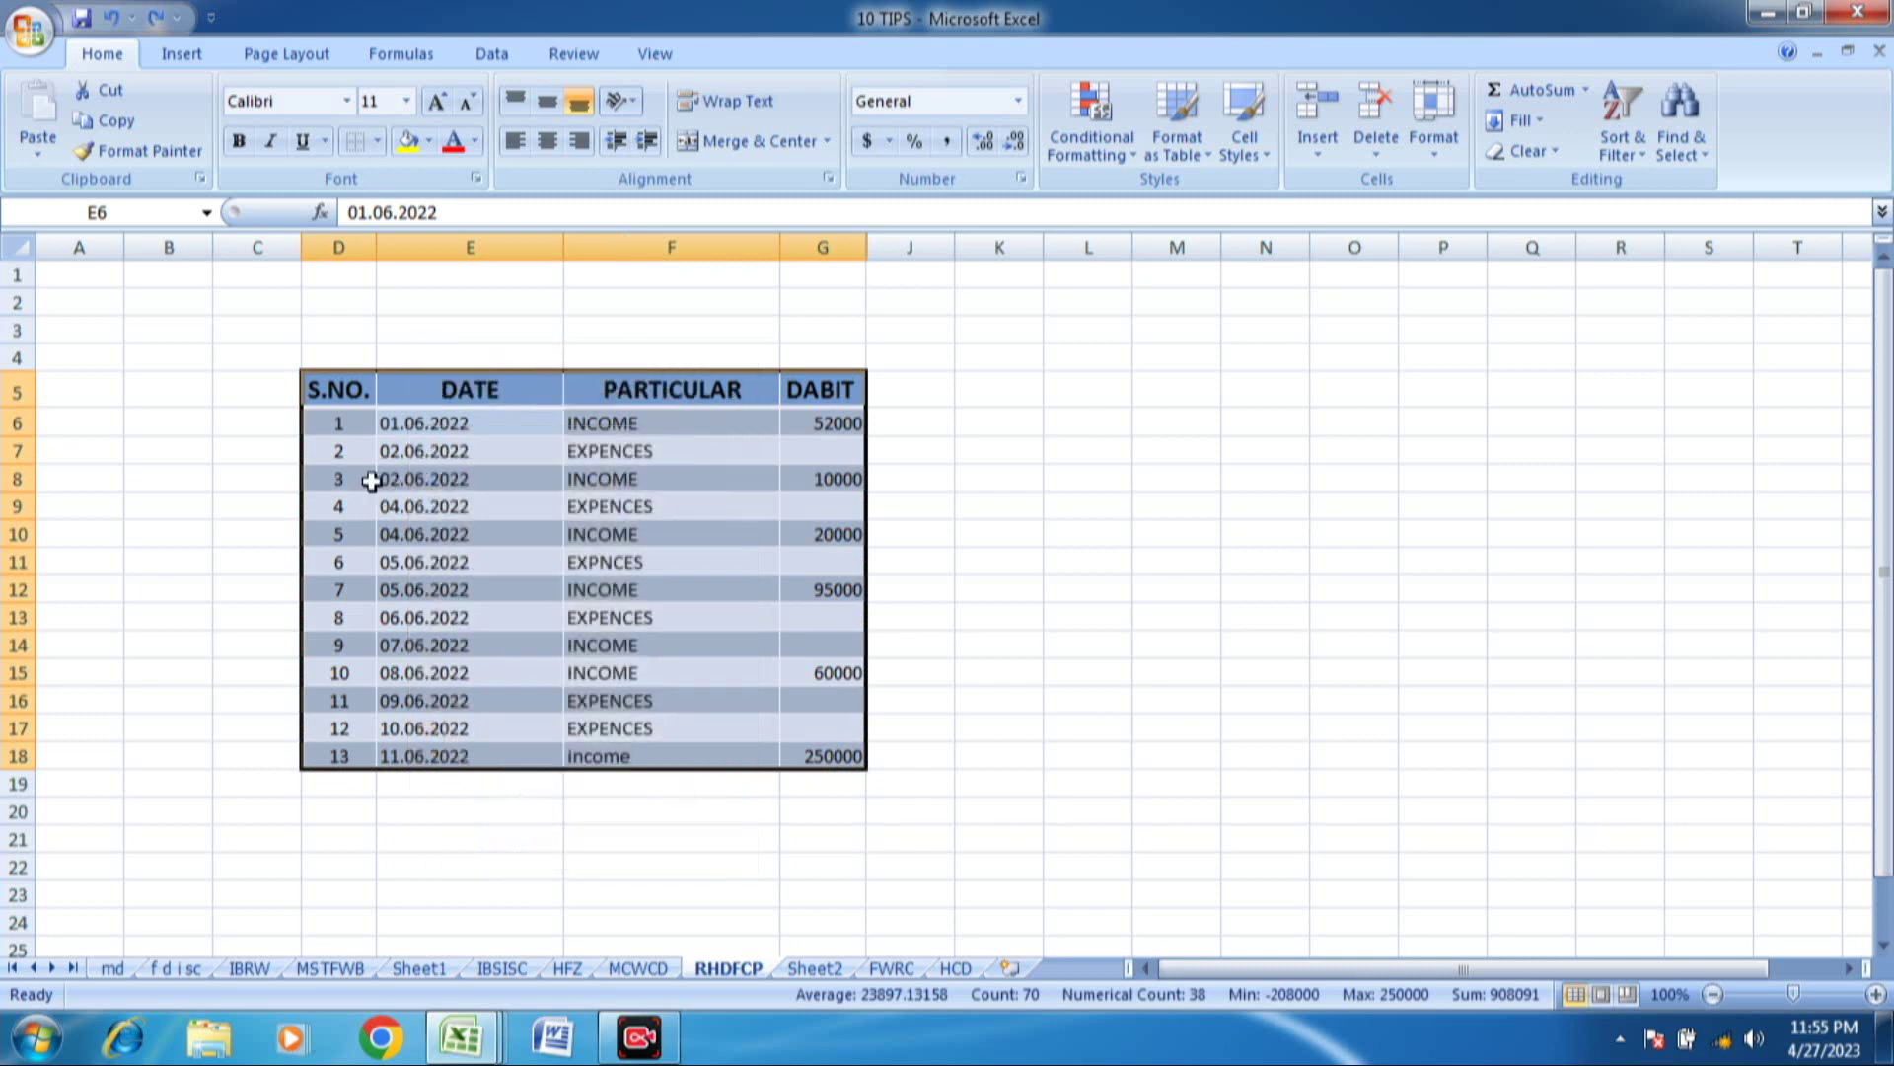
pyautogui.hotkey('ctrl', 'g')
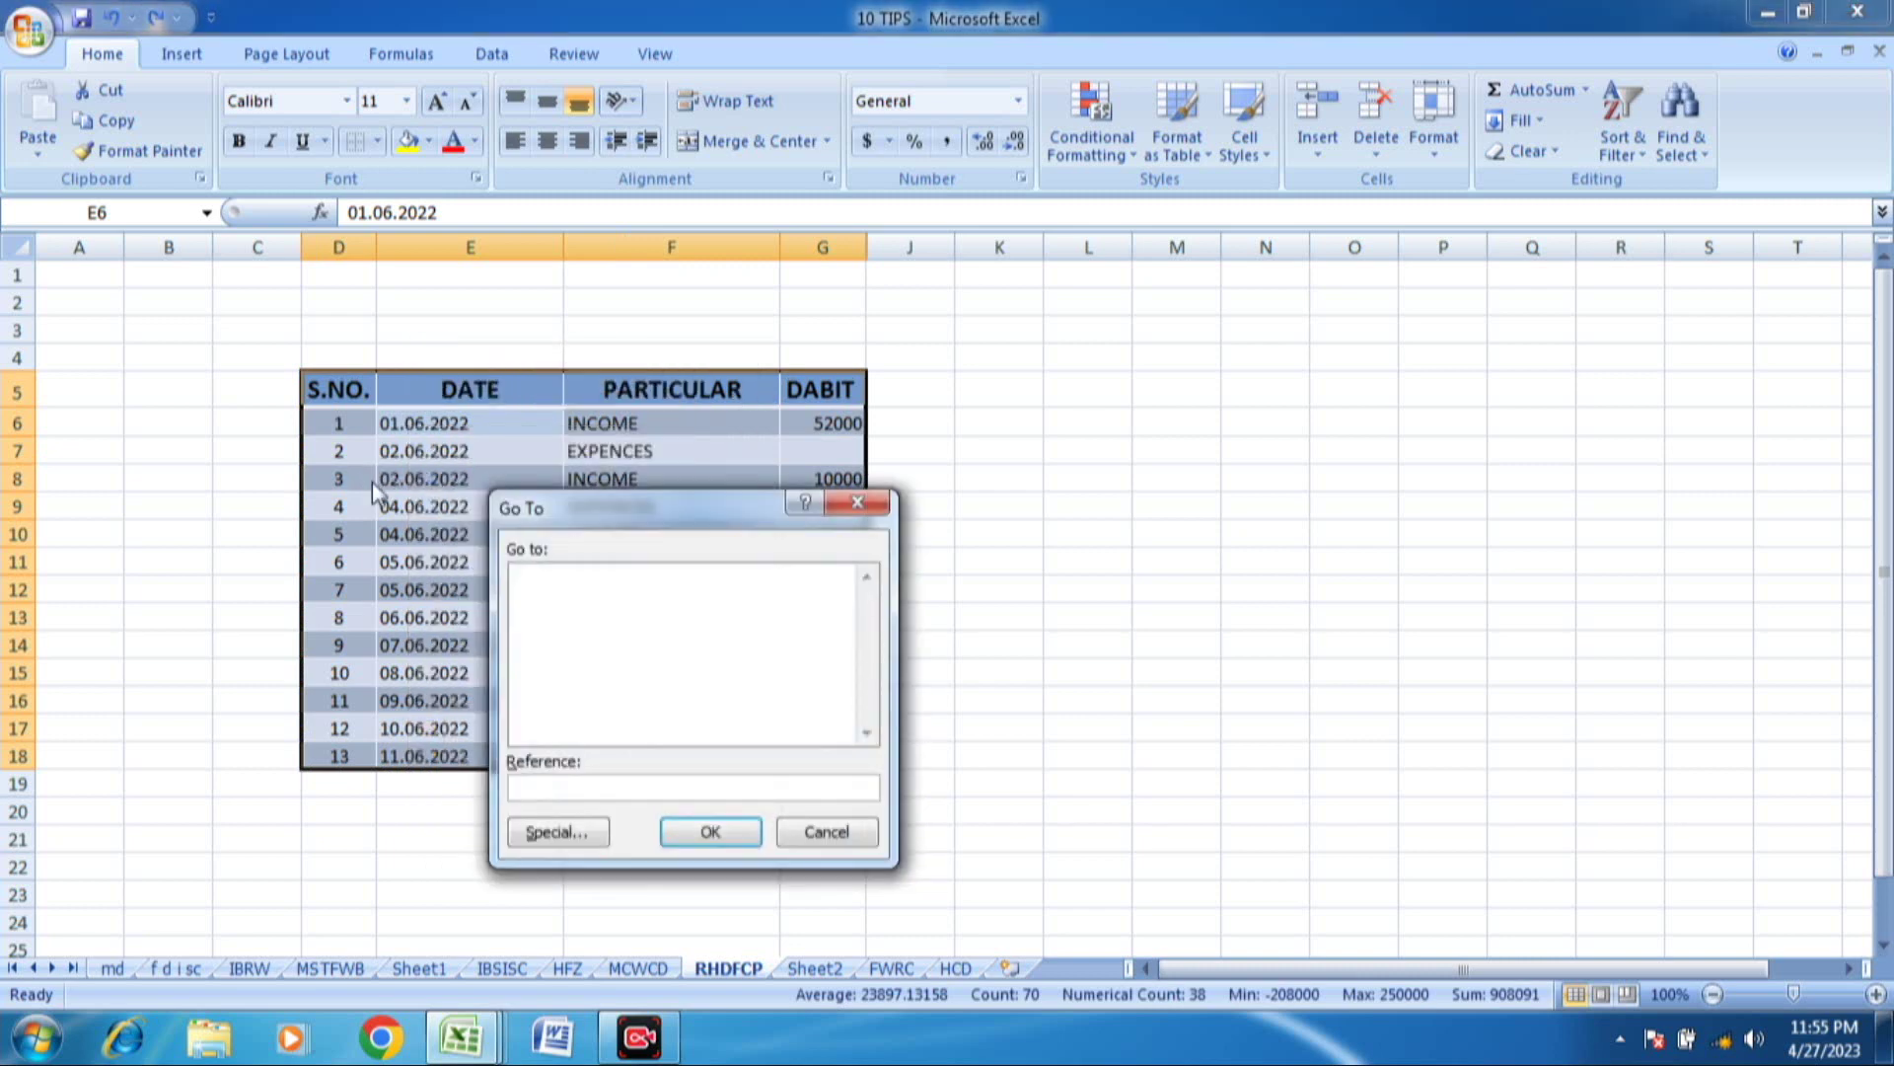
pyautogui.click(584, 833)
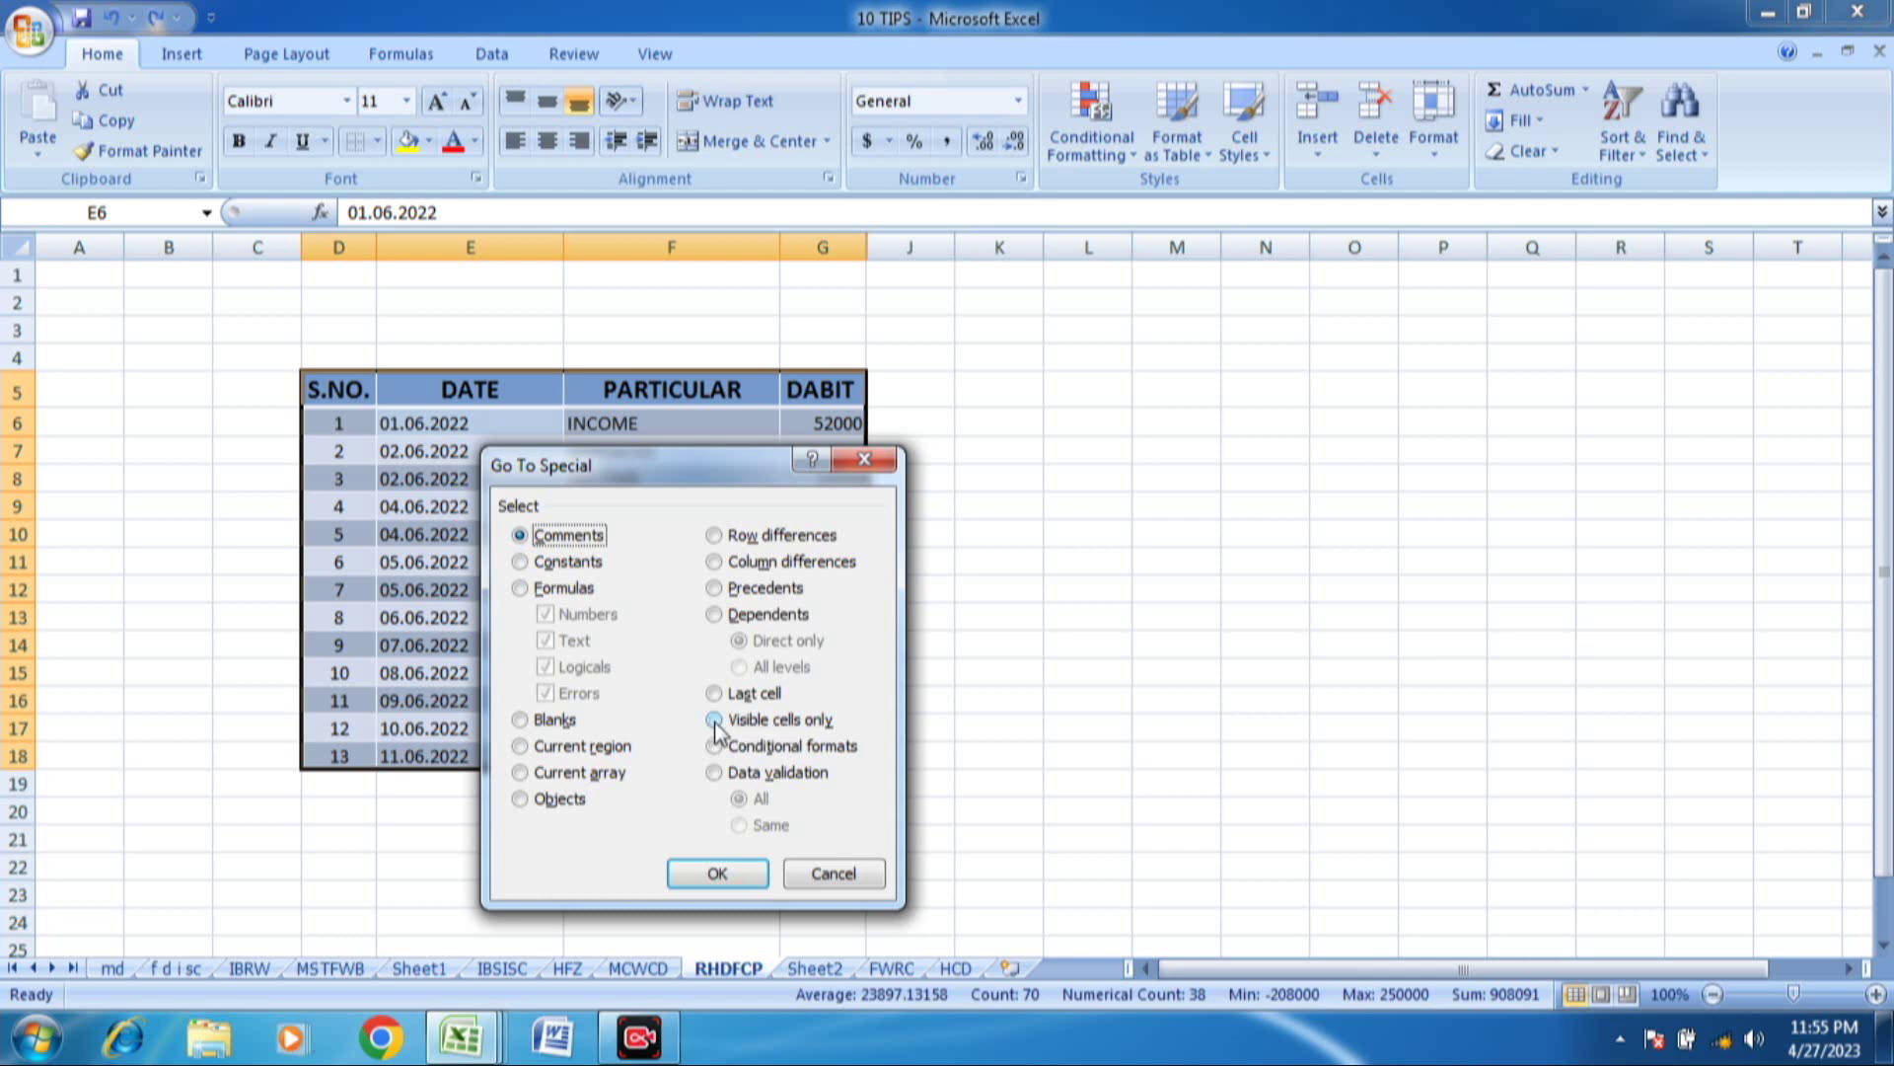
pyautogui.click(714, 721)
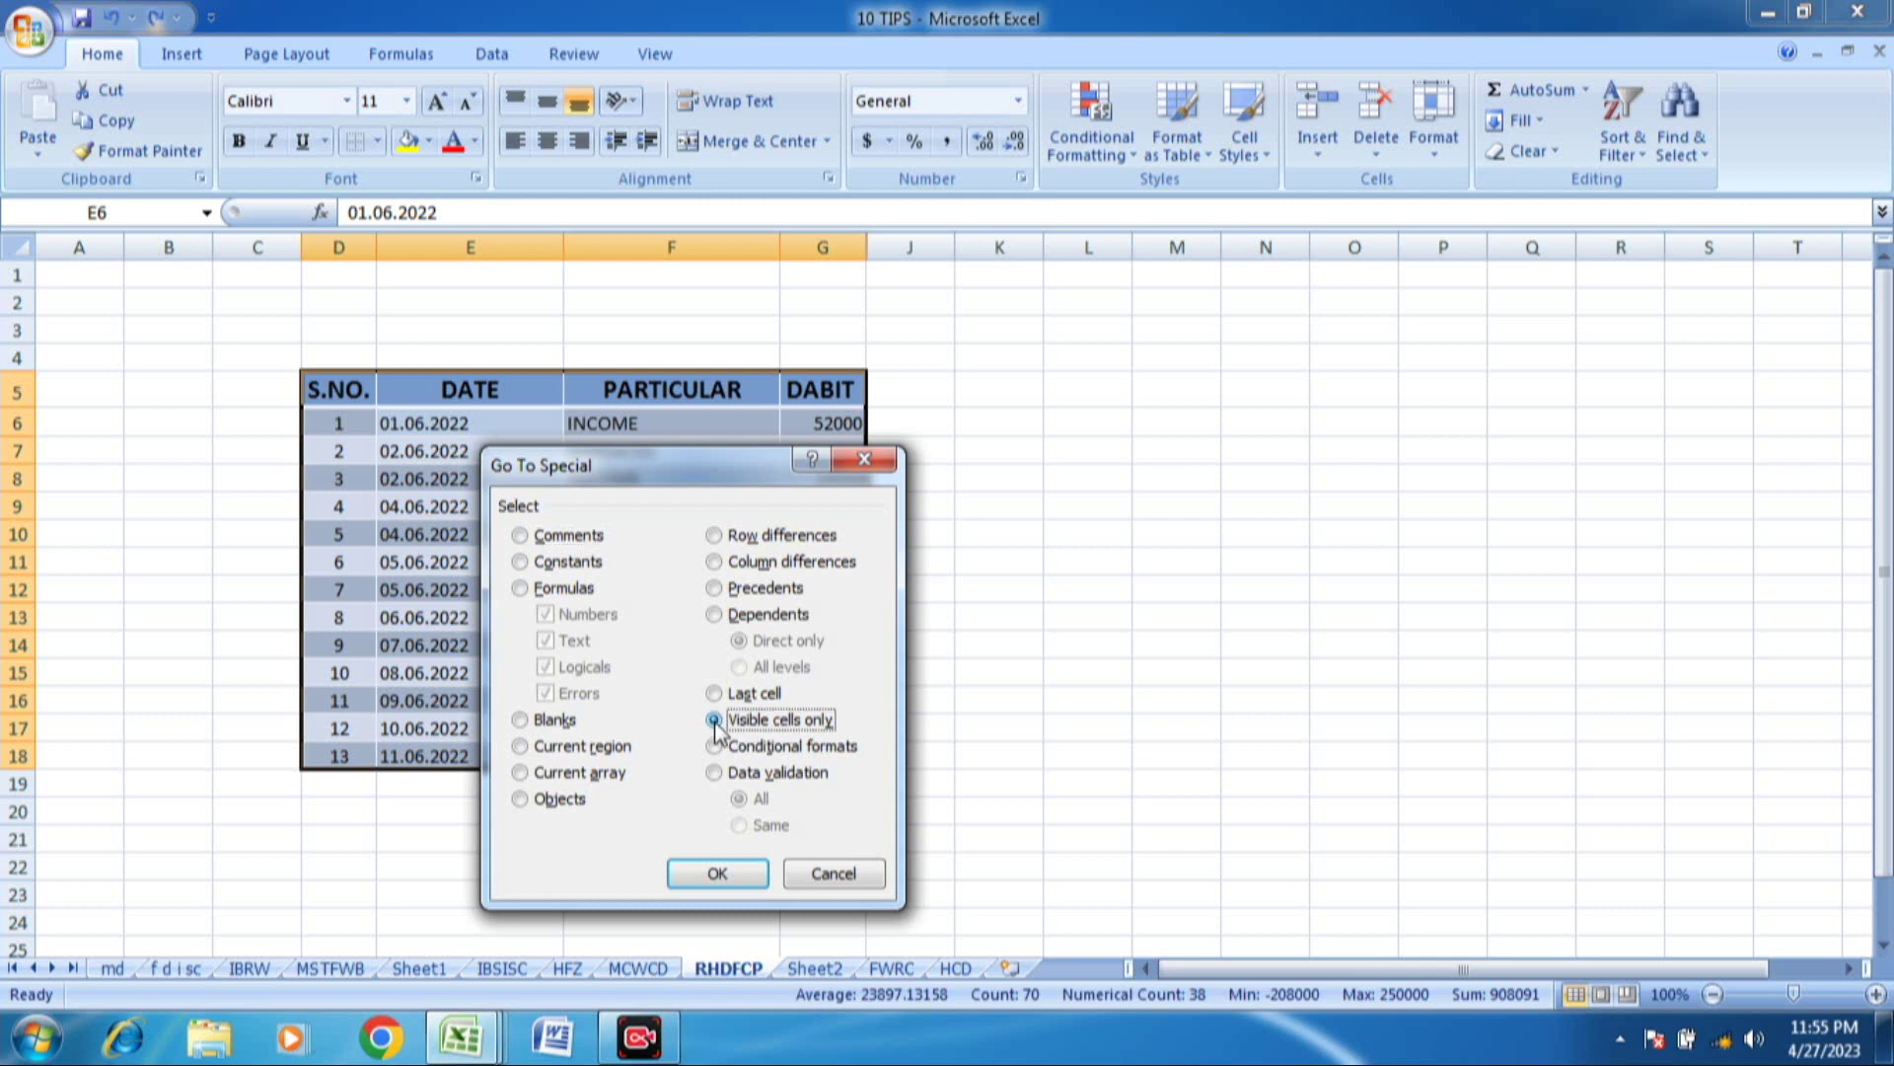
pyautogui.click(736, 876)
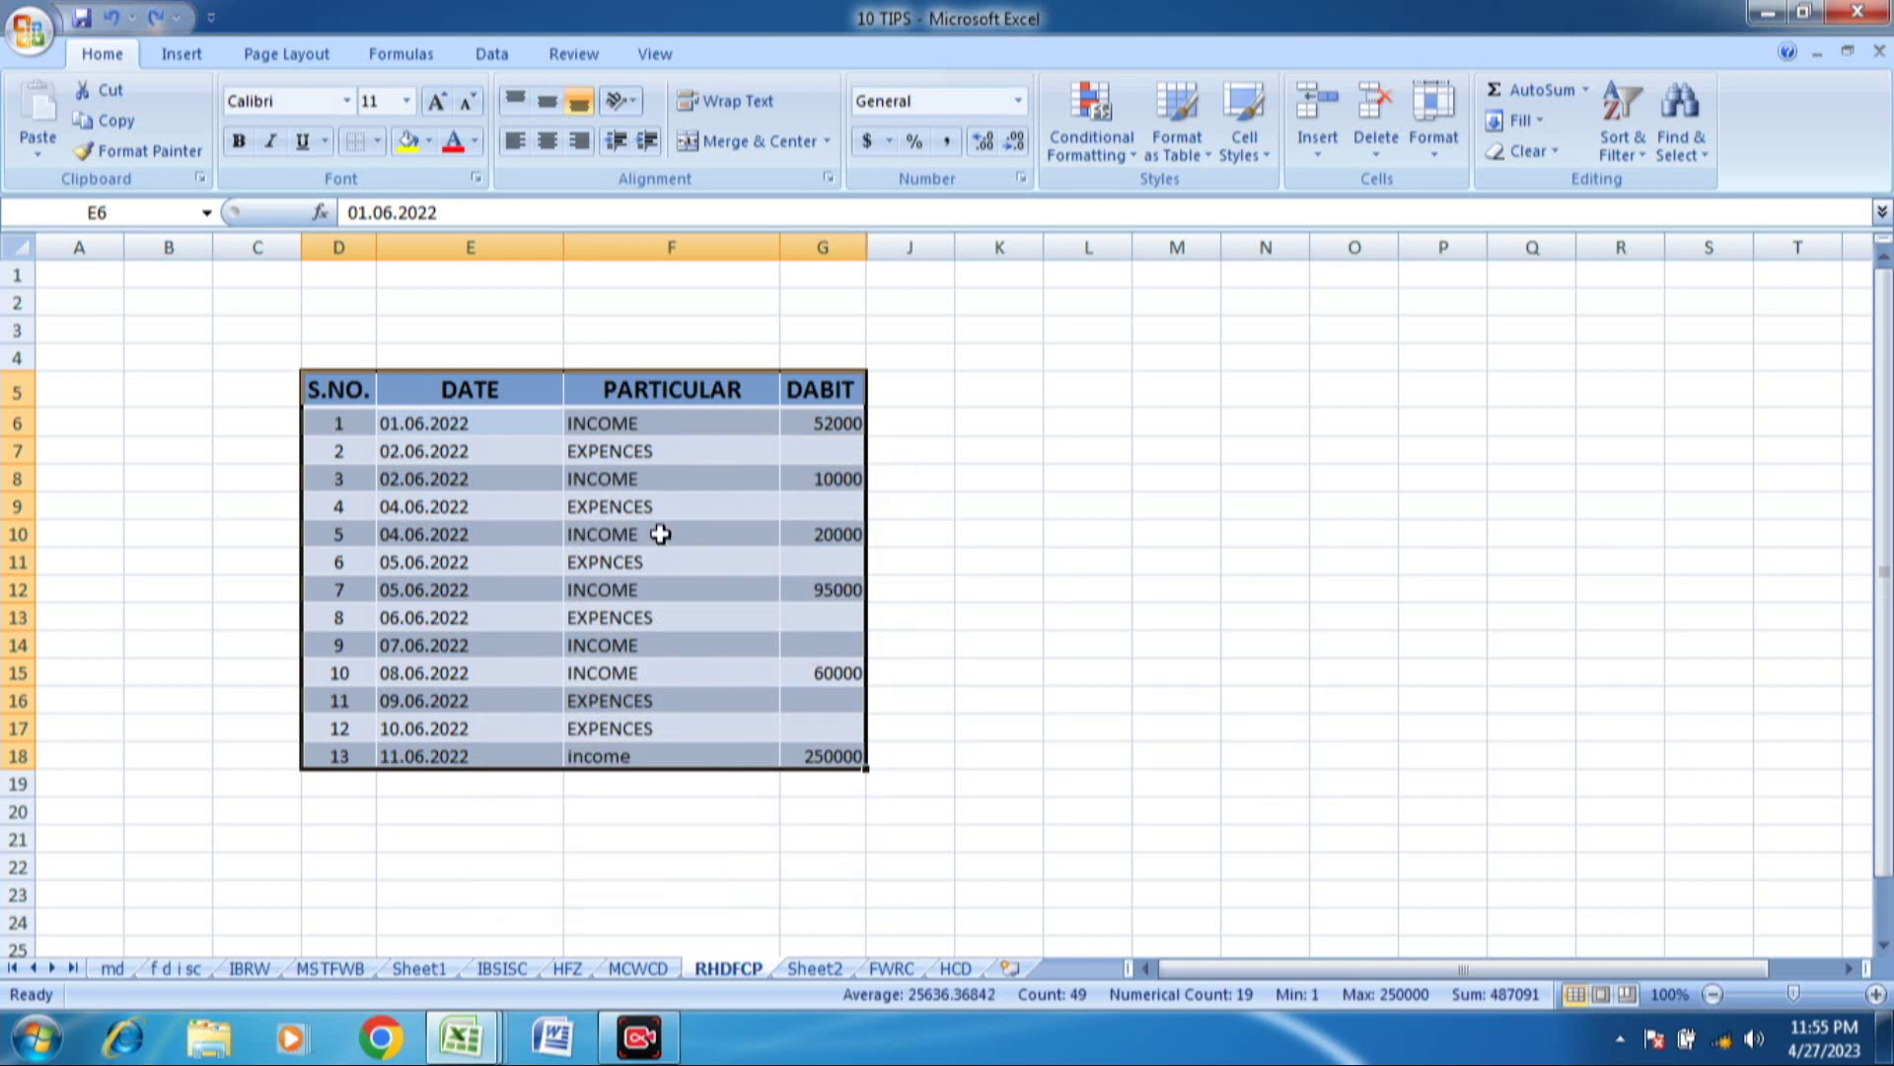
# - Copy the selected visible cells of the RHDFCP table and paste them into Sheet2 at H8
pyautogui.hotkey('ctrl', 'c')
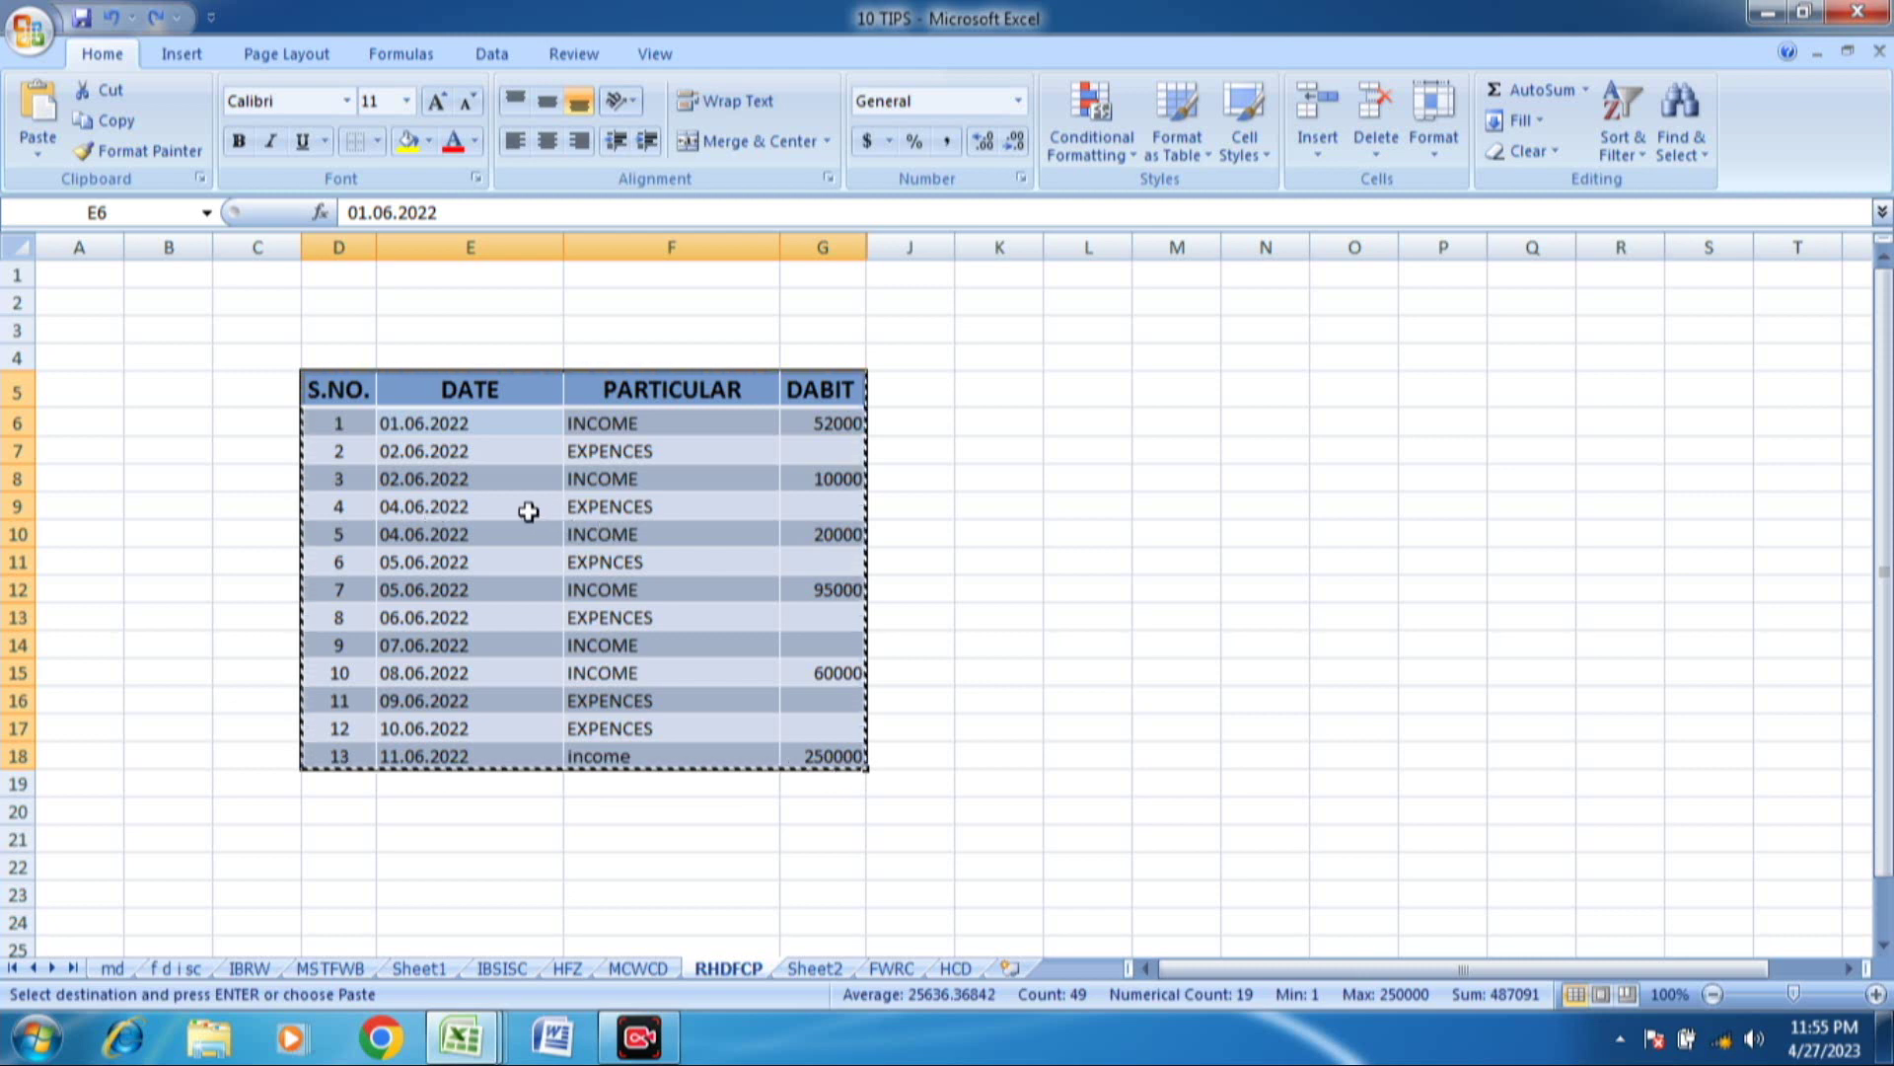
pyautogui.click(819, 969)
pyautogui.click(678, 468)
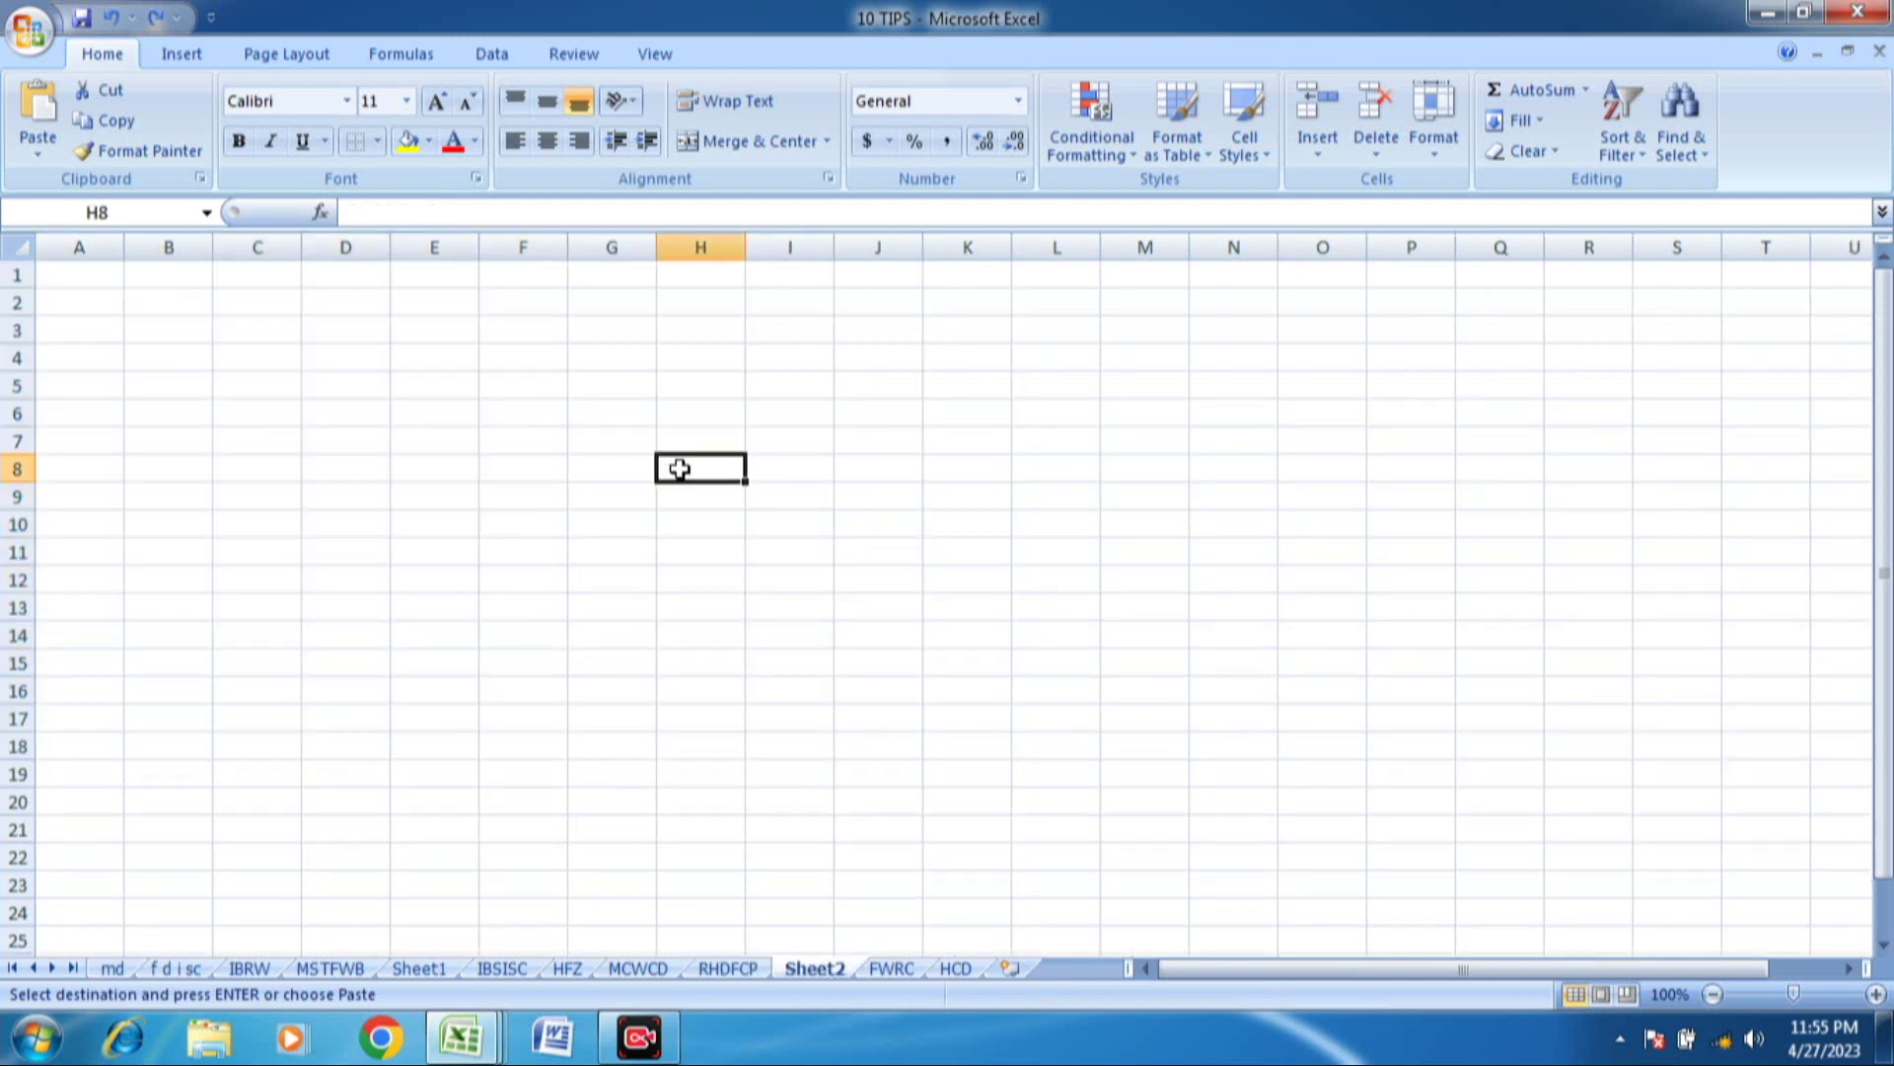
pyautogui.hotkey('ctrl', 'v')
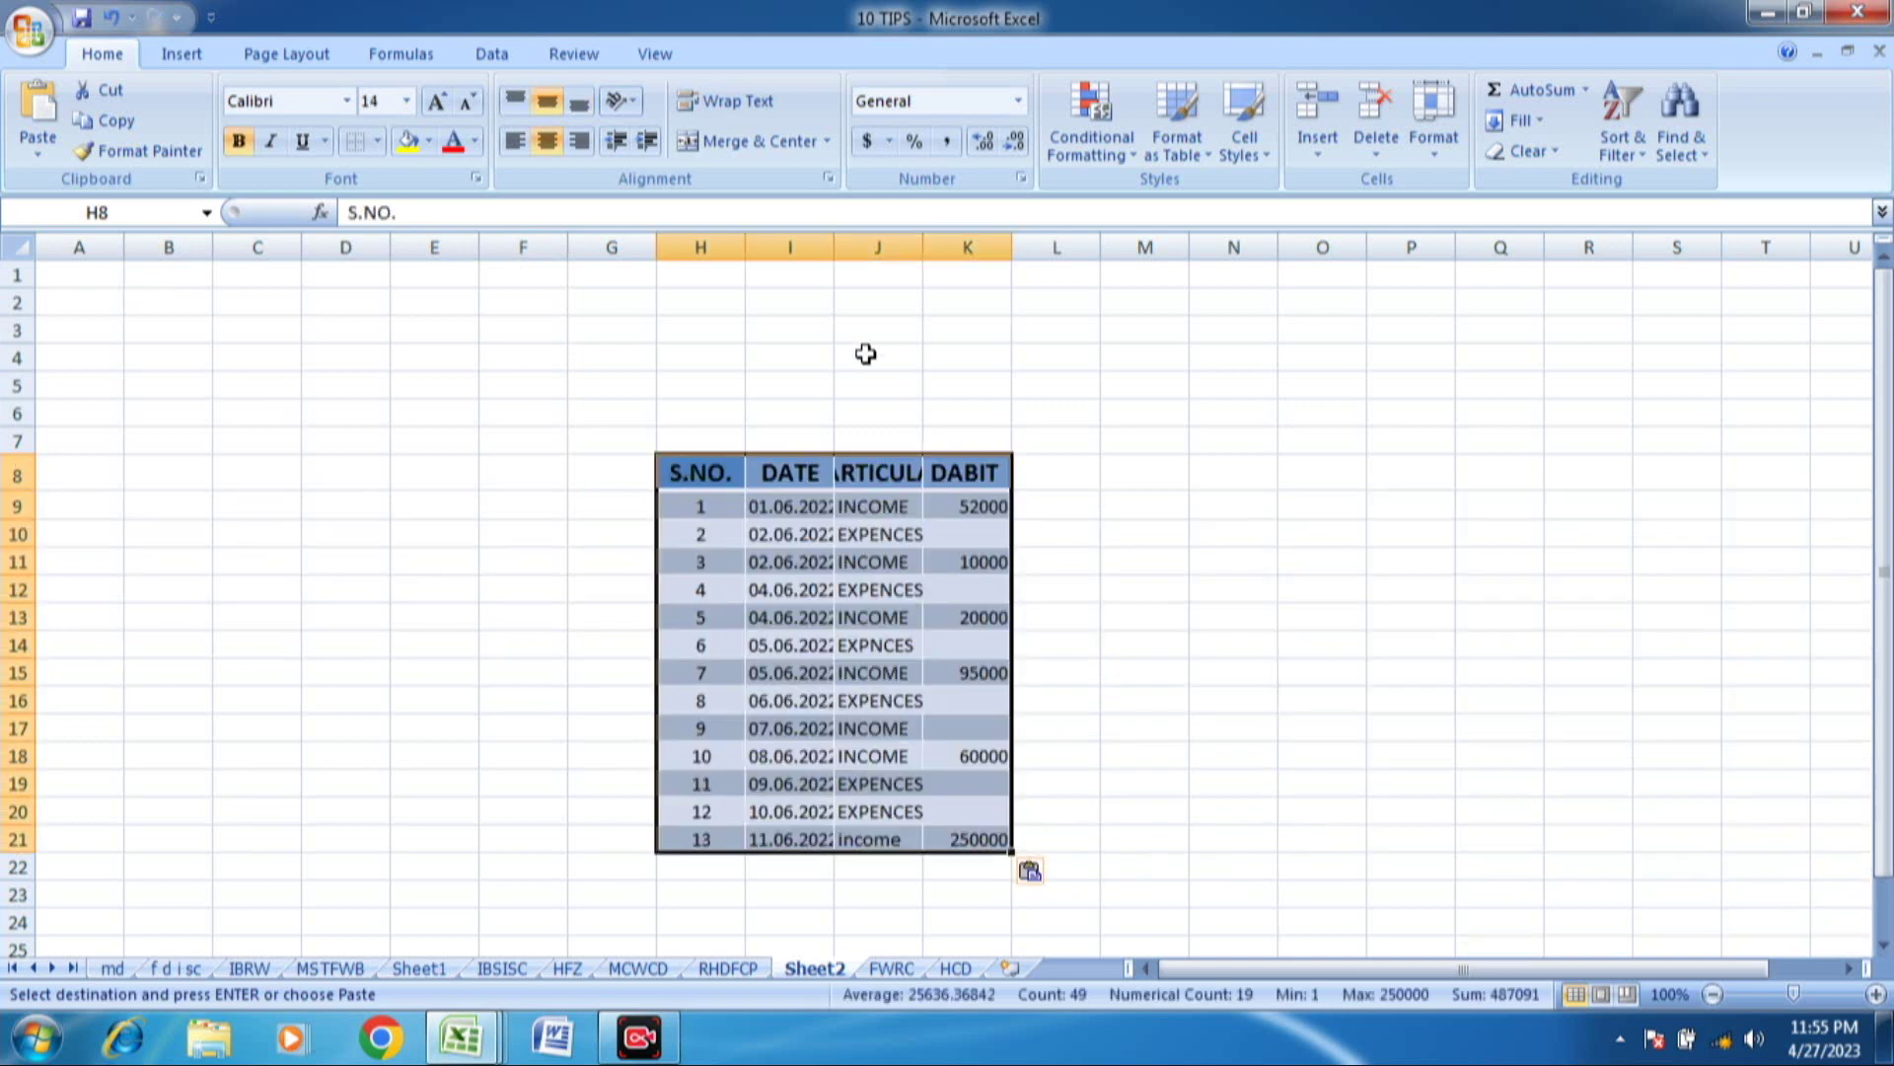
# - Widen columns I, J and K on Sheet2 so the DATE, PARTICULAR and DABIT contents fit, and deselect the table
pyautogui.moveTo(834, 248)
pyautogui.mouseDown()
pyautogui.moveTo(1027, 293)
pyautogui.moveTo(1423, 269)
pyautogui.mouseUp()
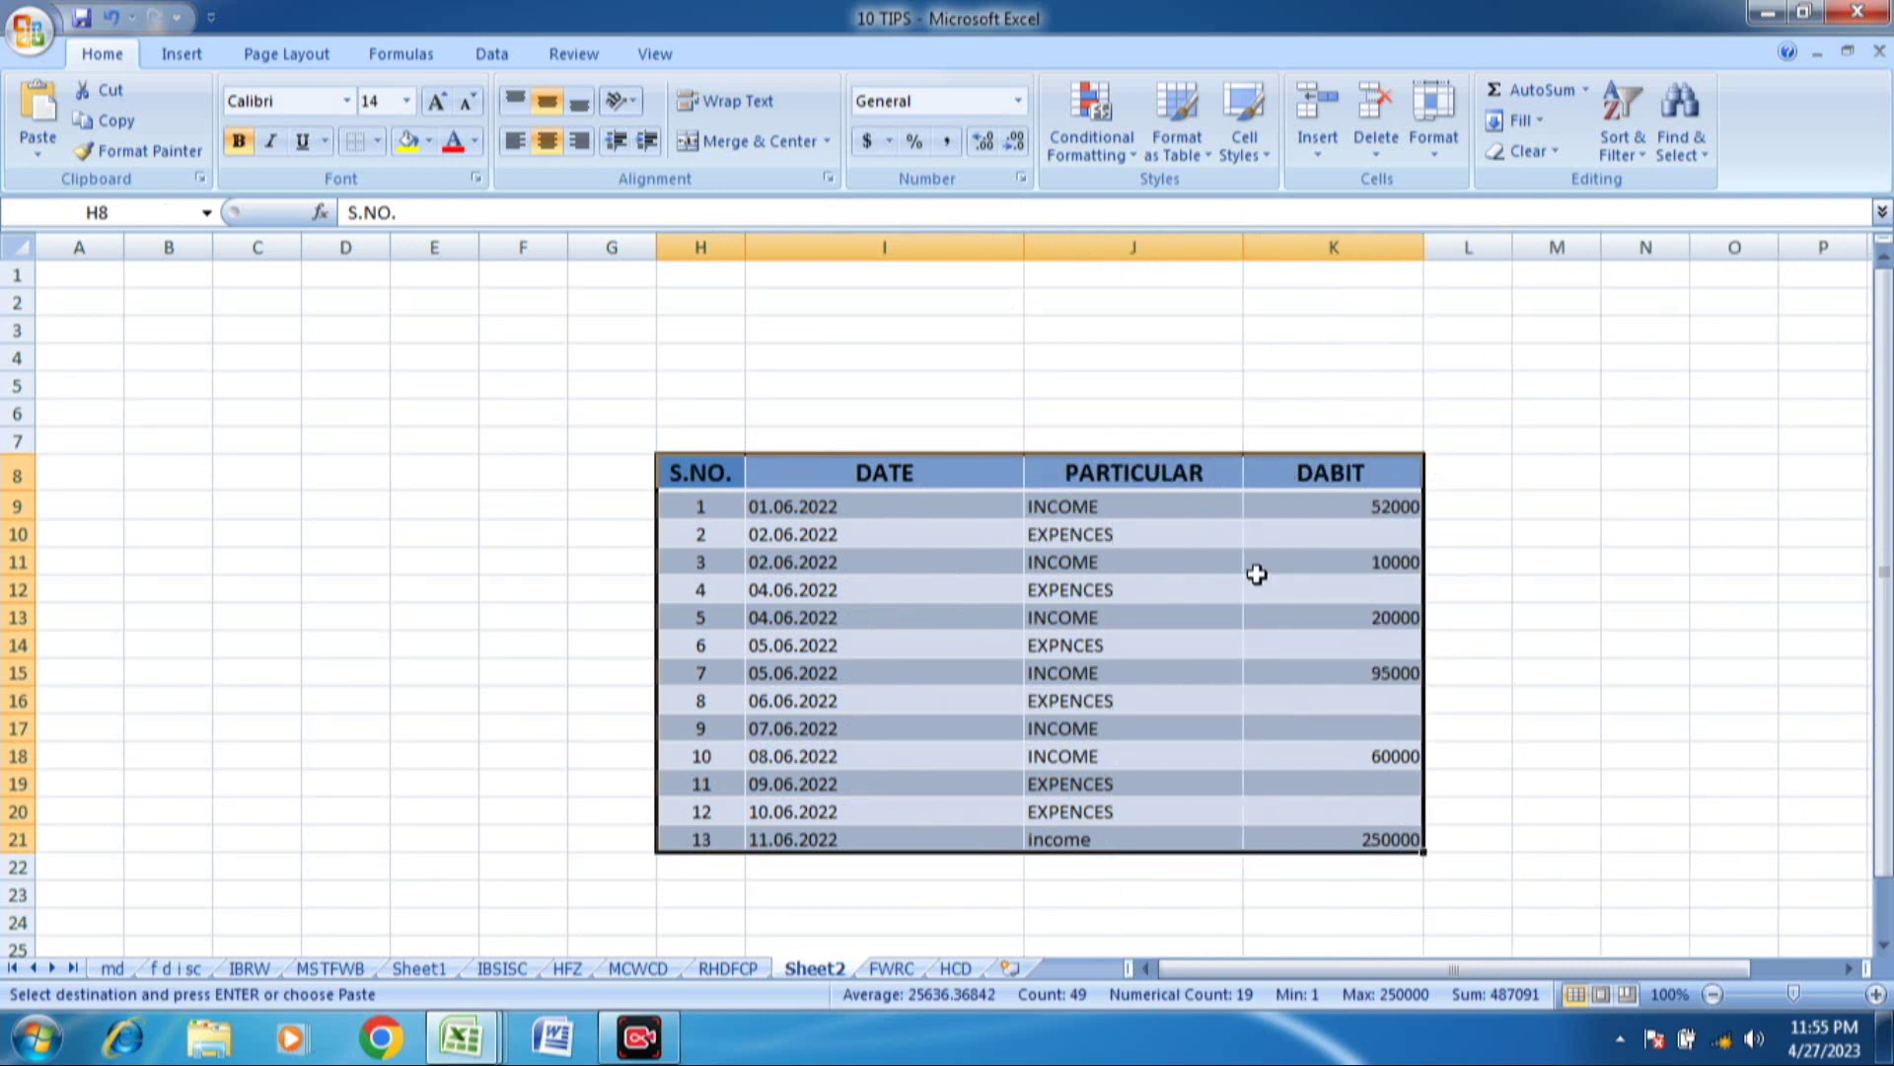
pyautogui.click(903, 663)
pyautogui.click(829, 586)
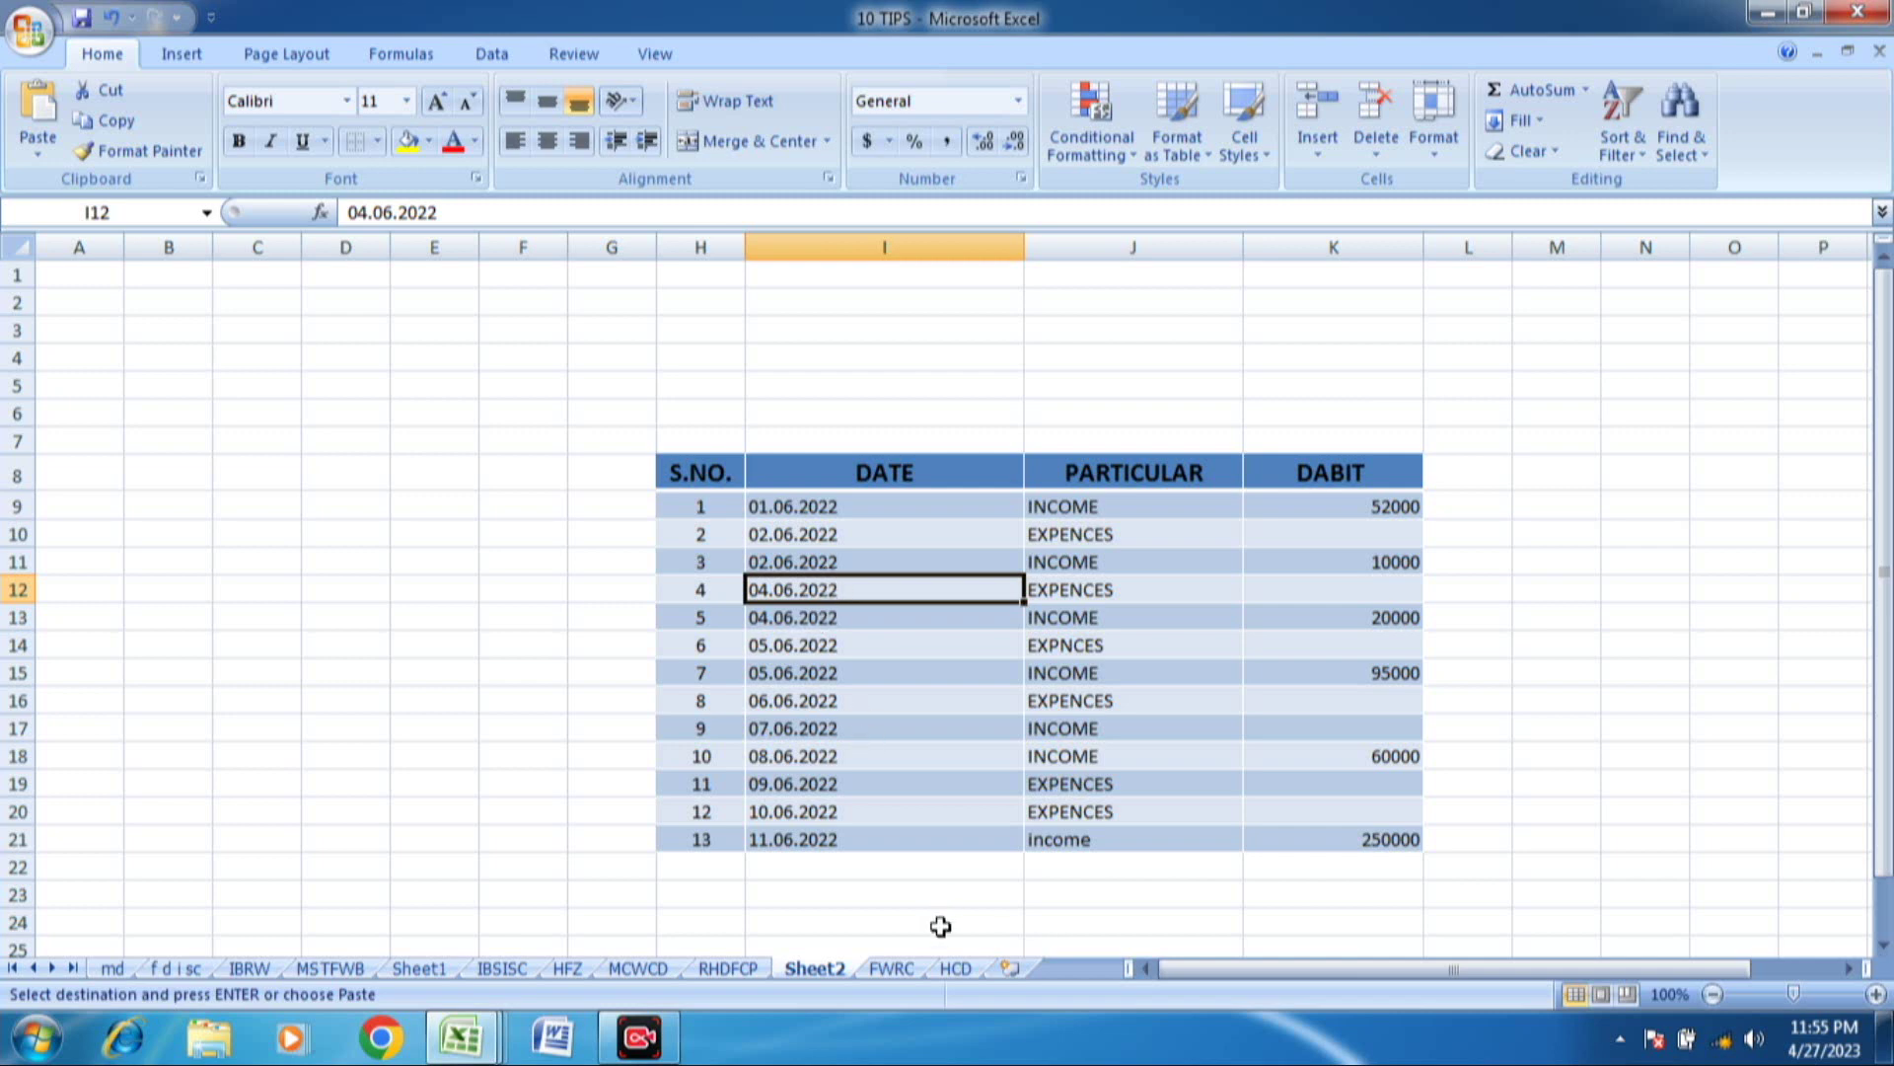
# - On the MCWCD sheet, move the whole ENGLISH column G between SOCIAL SCIELCE and TOTAL by inserting it without overwriting other columns
pyautogui.click(900, 969)
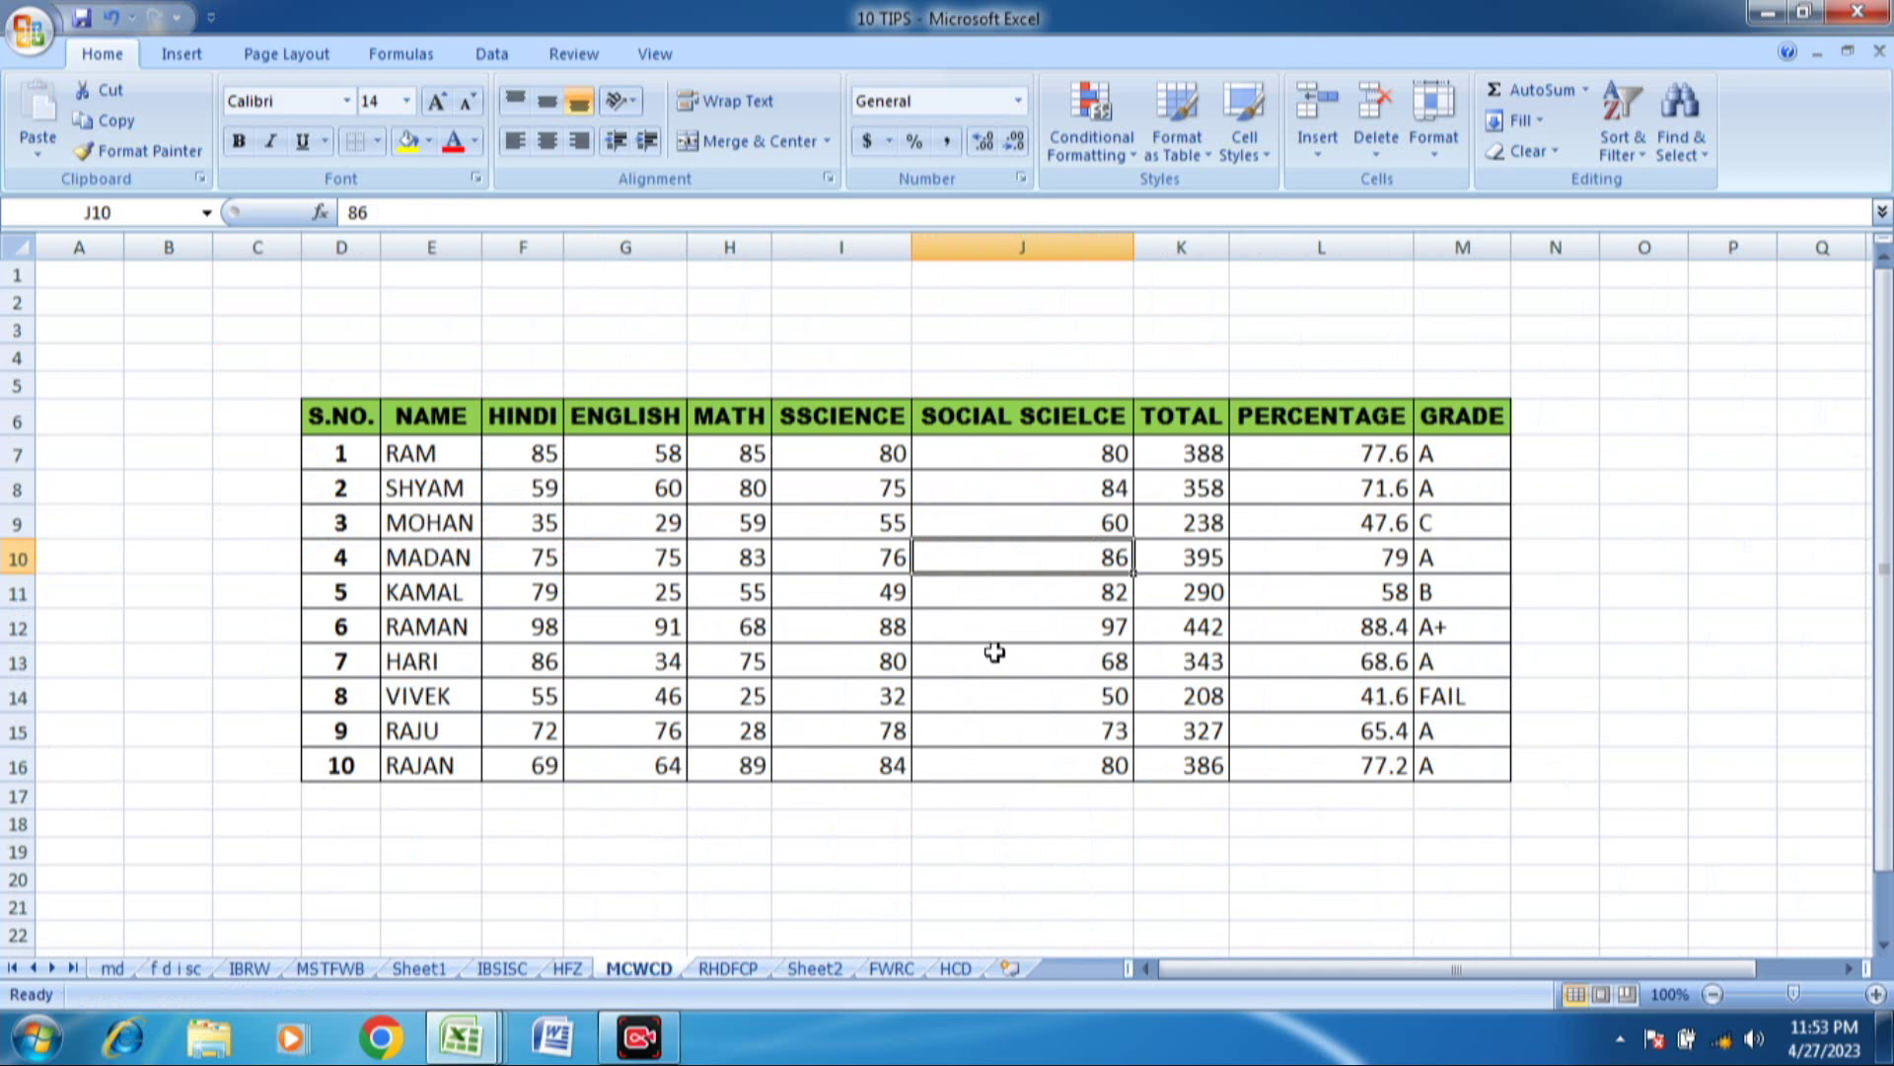
pyautogui.click(634, 499)
pyautogui.click(404, 426)
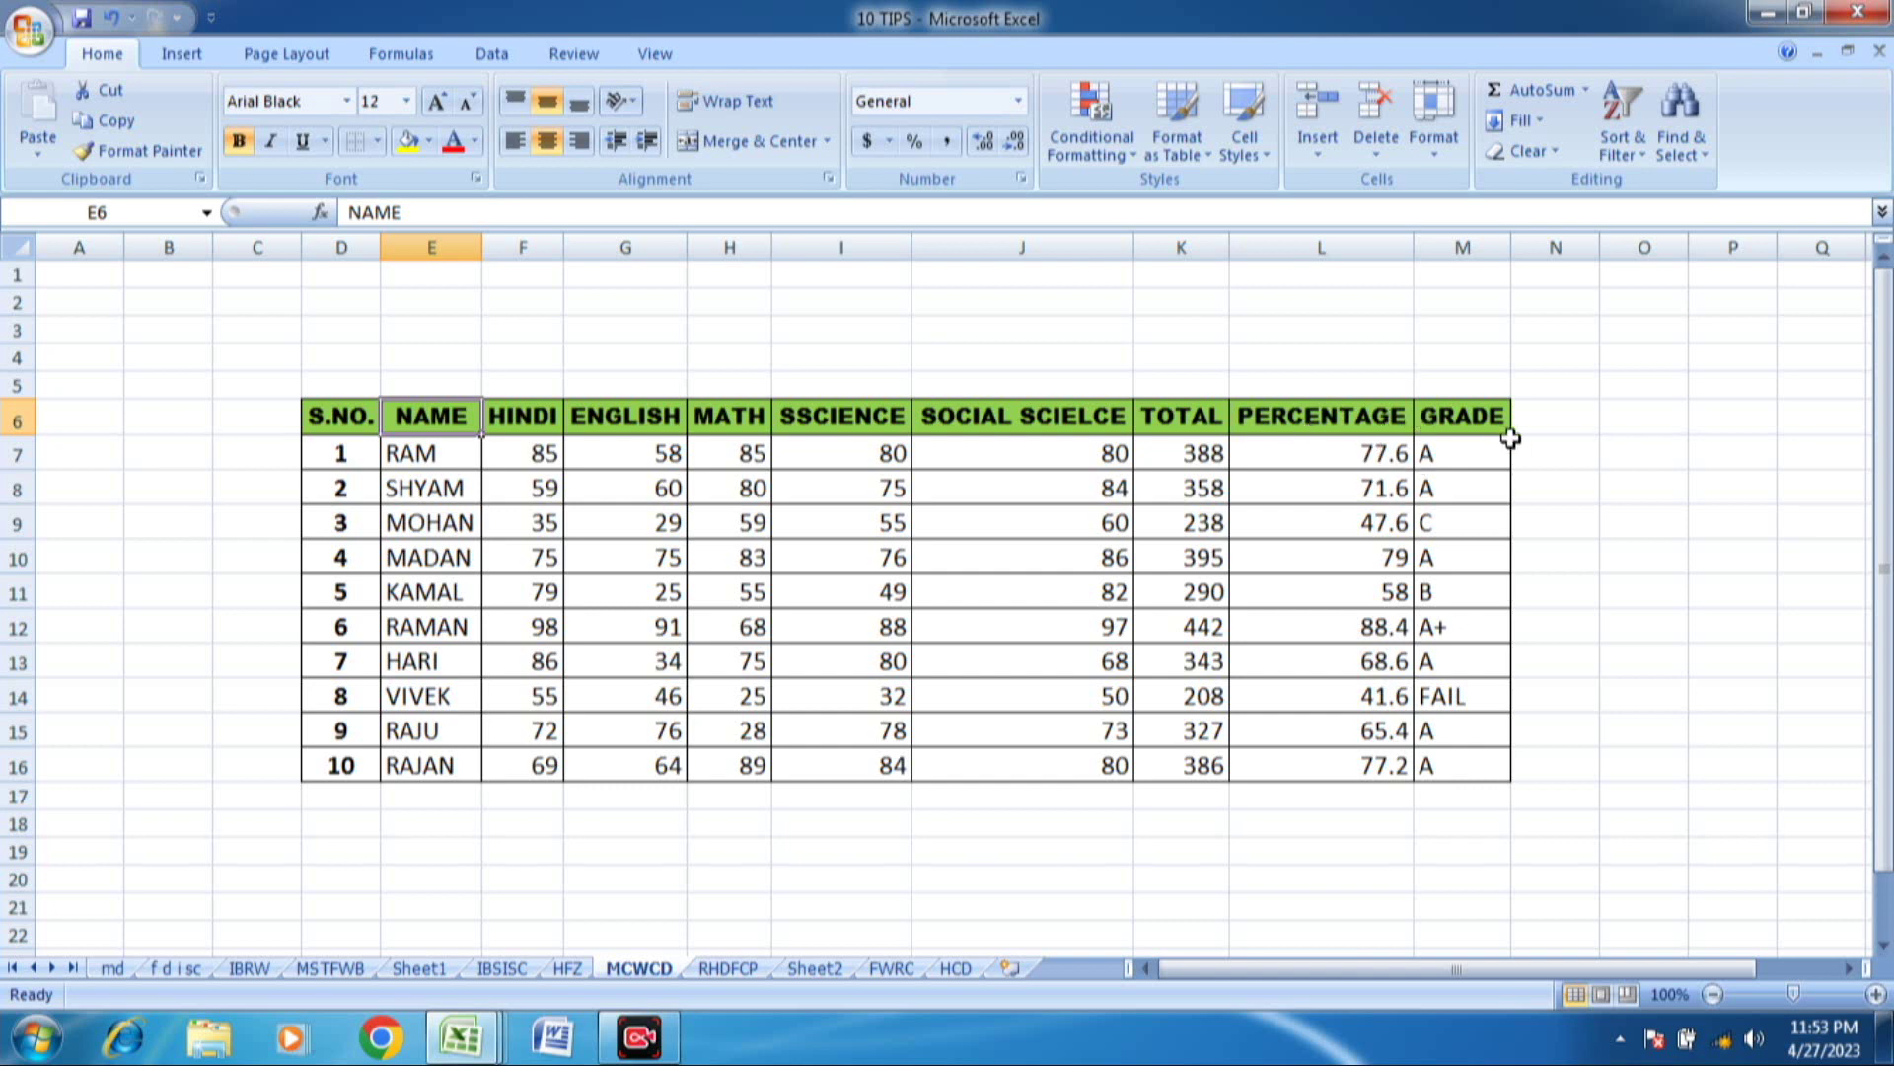
pyautogui.click(1085, 477)
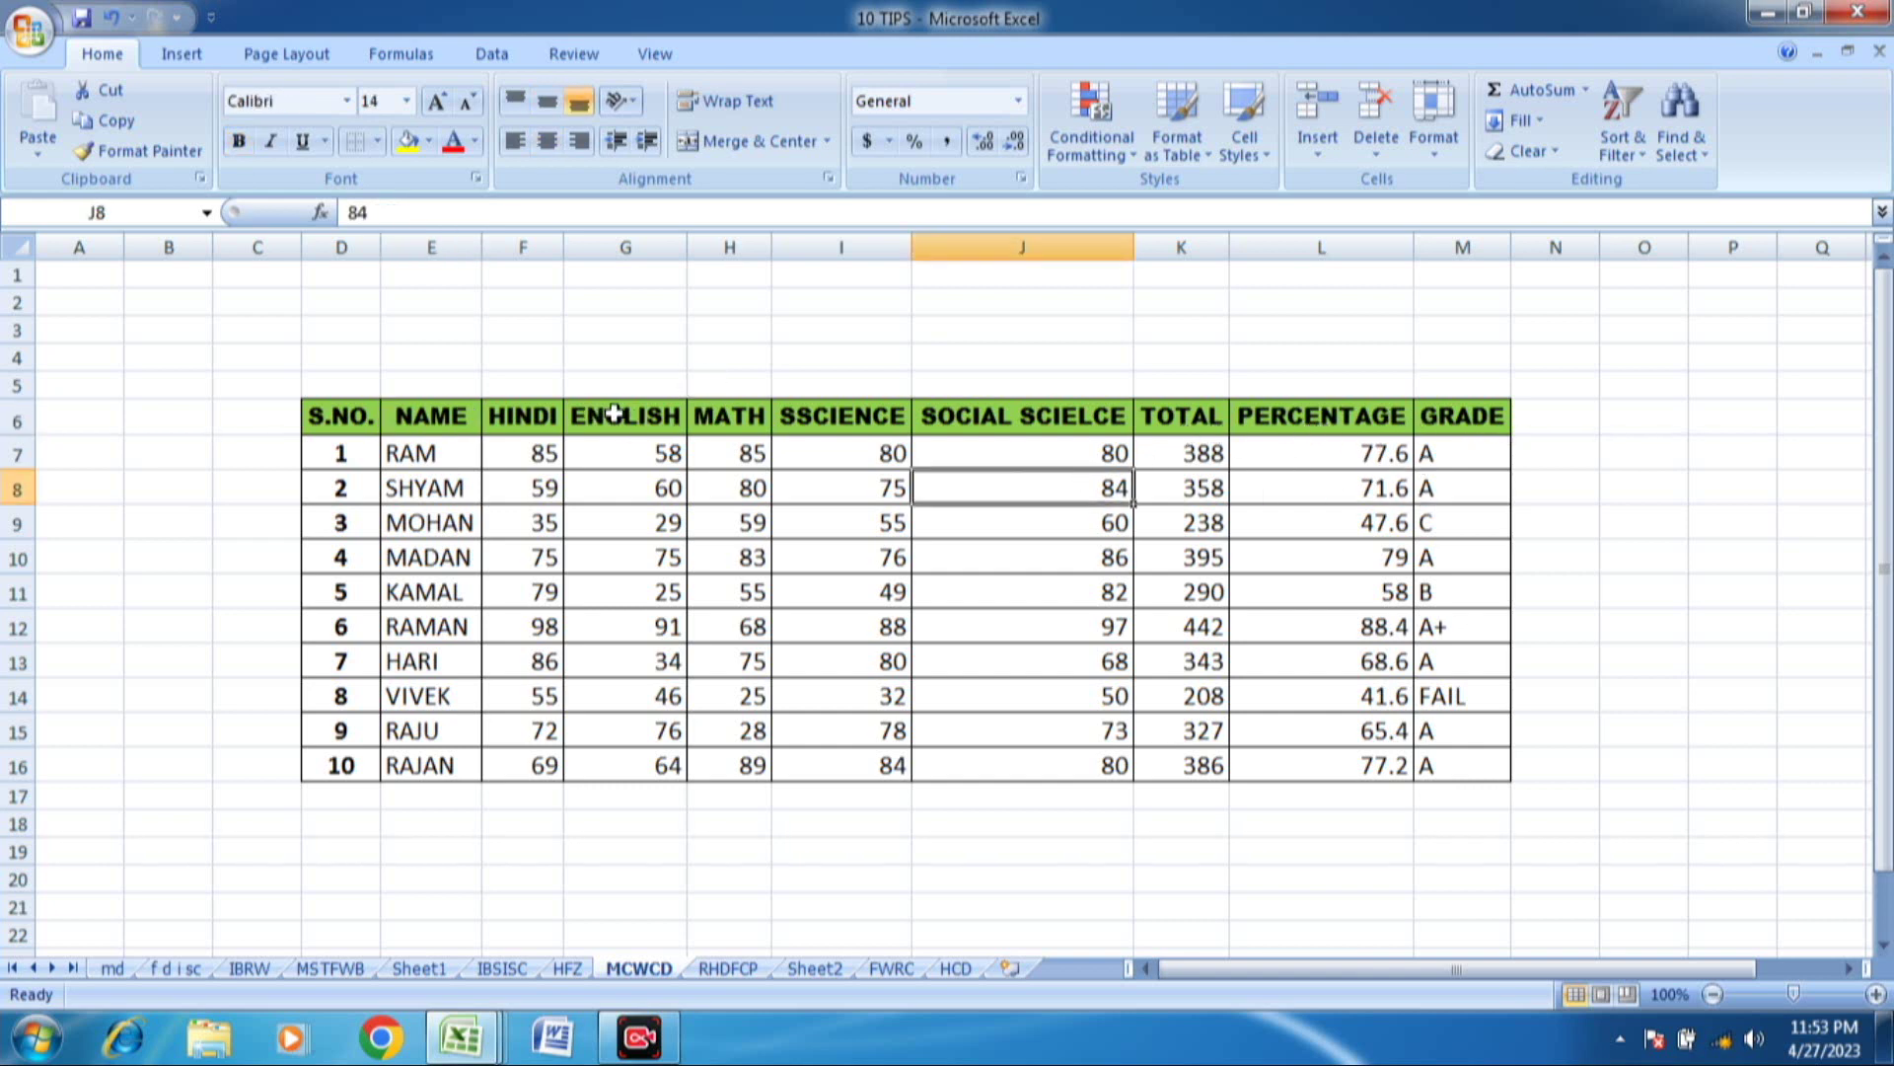
pyautogui.click(617, 414)
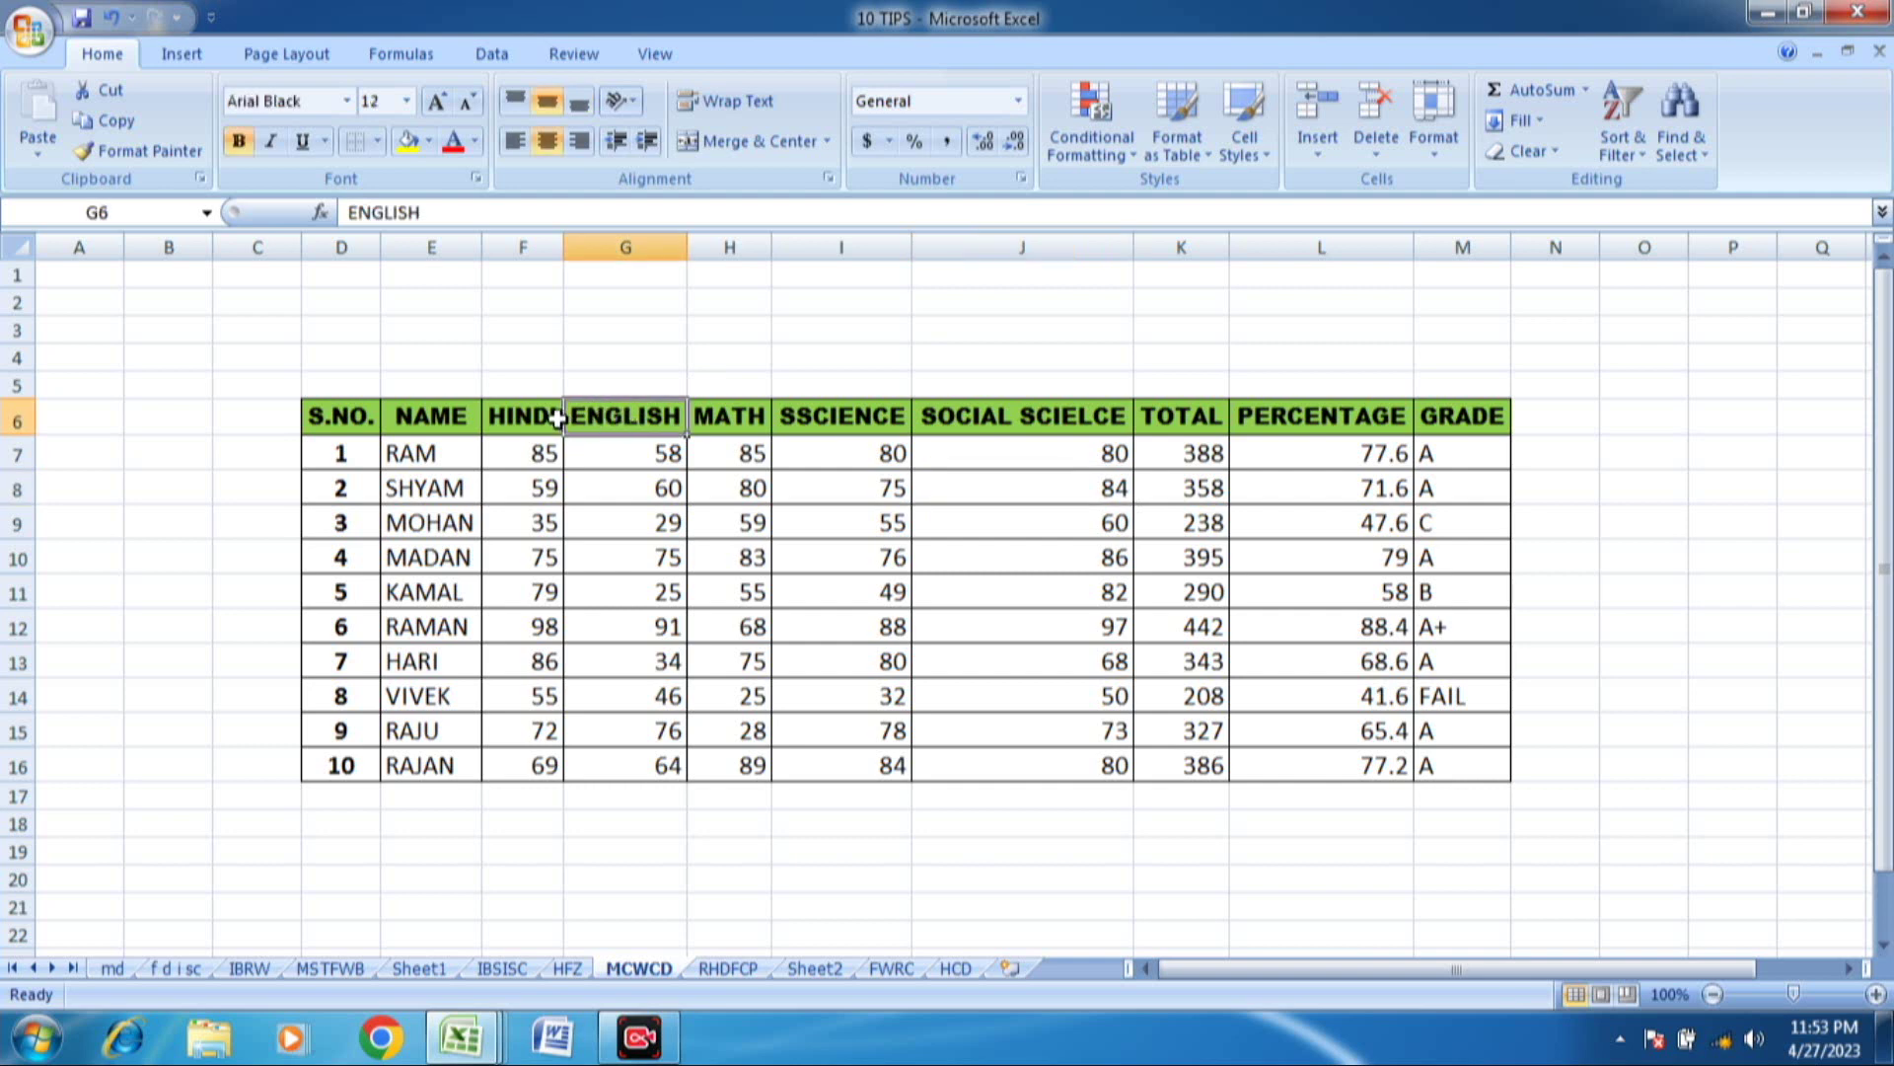
pyautogui.click(627, 247)
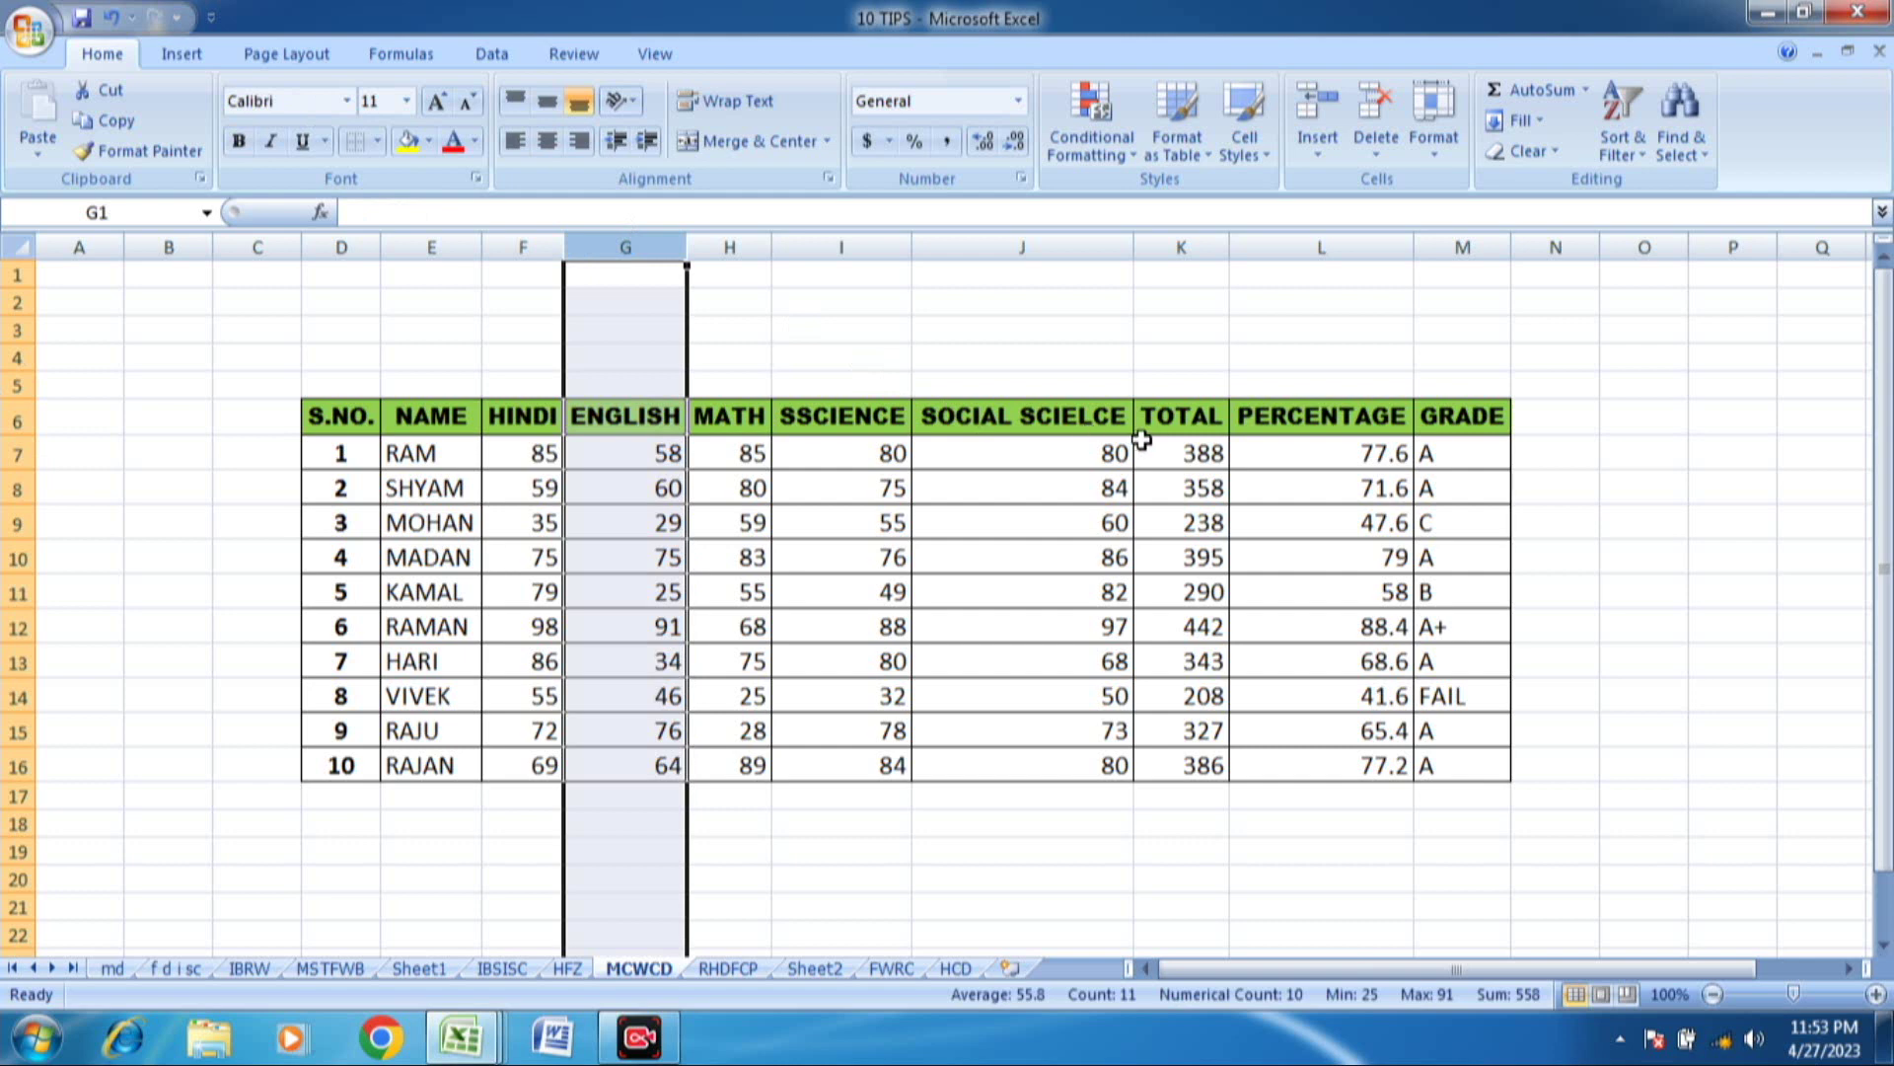
pyautogui.click(635, 454)
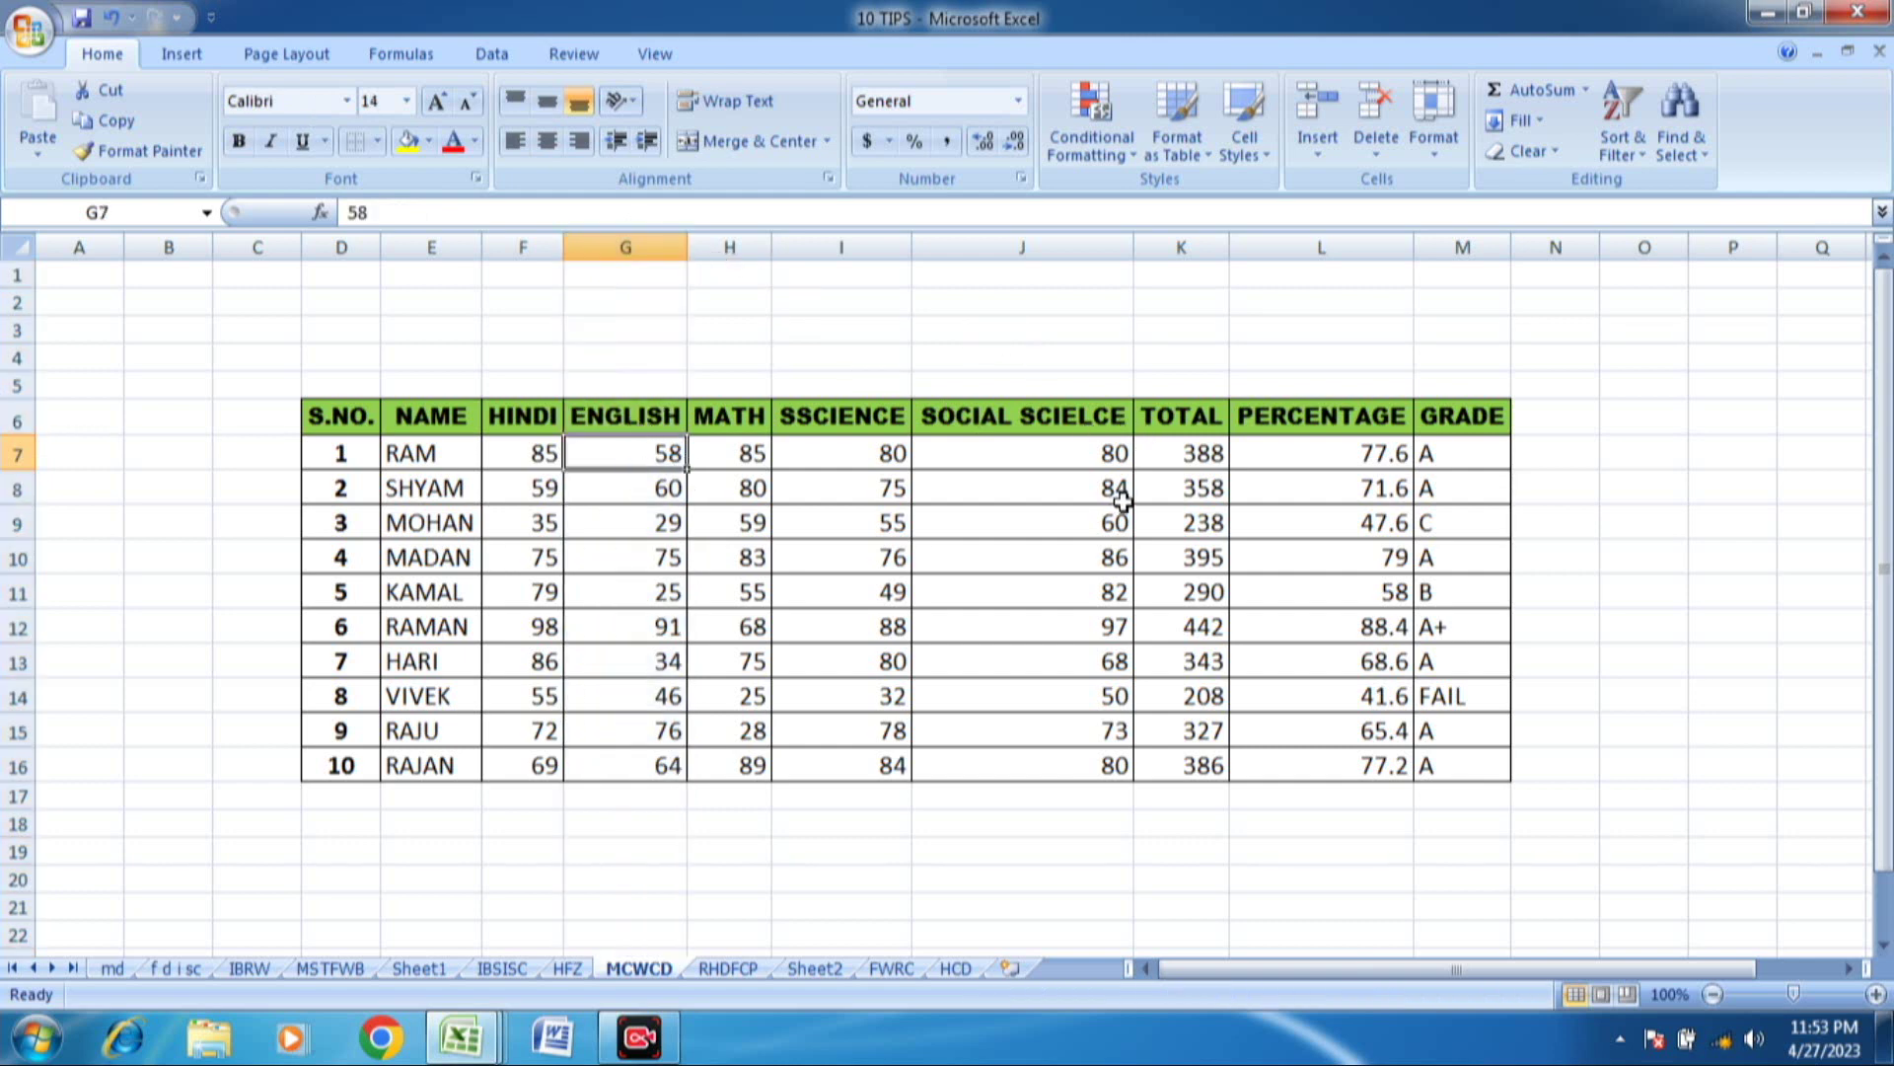
pyautogui.click(608, 244)
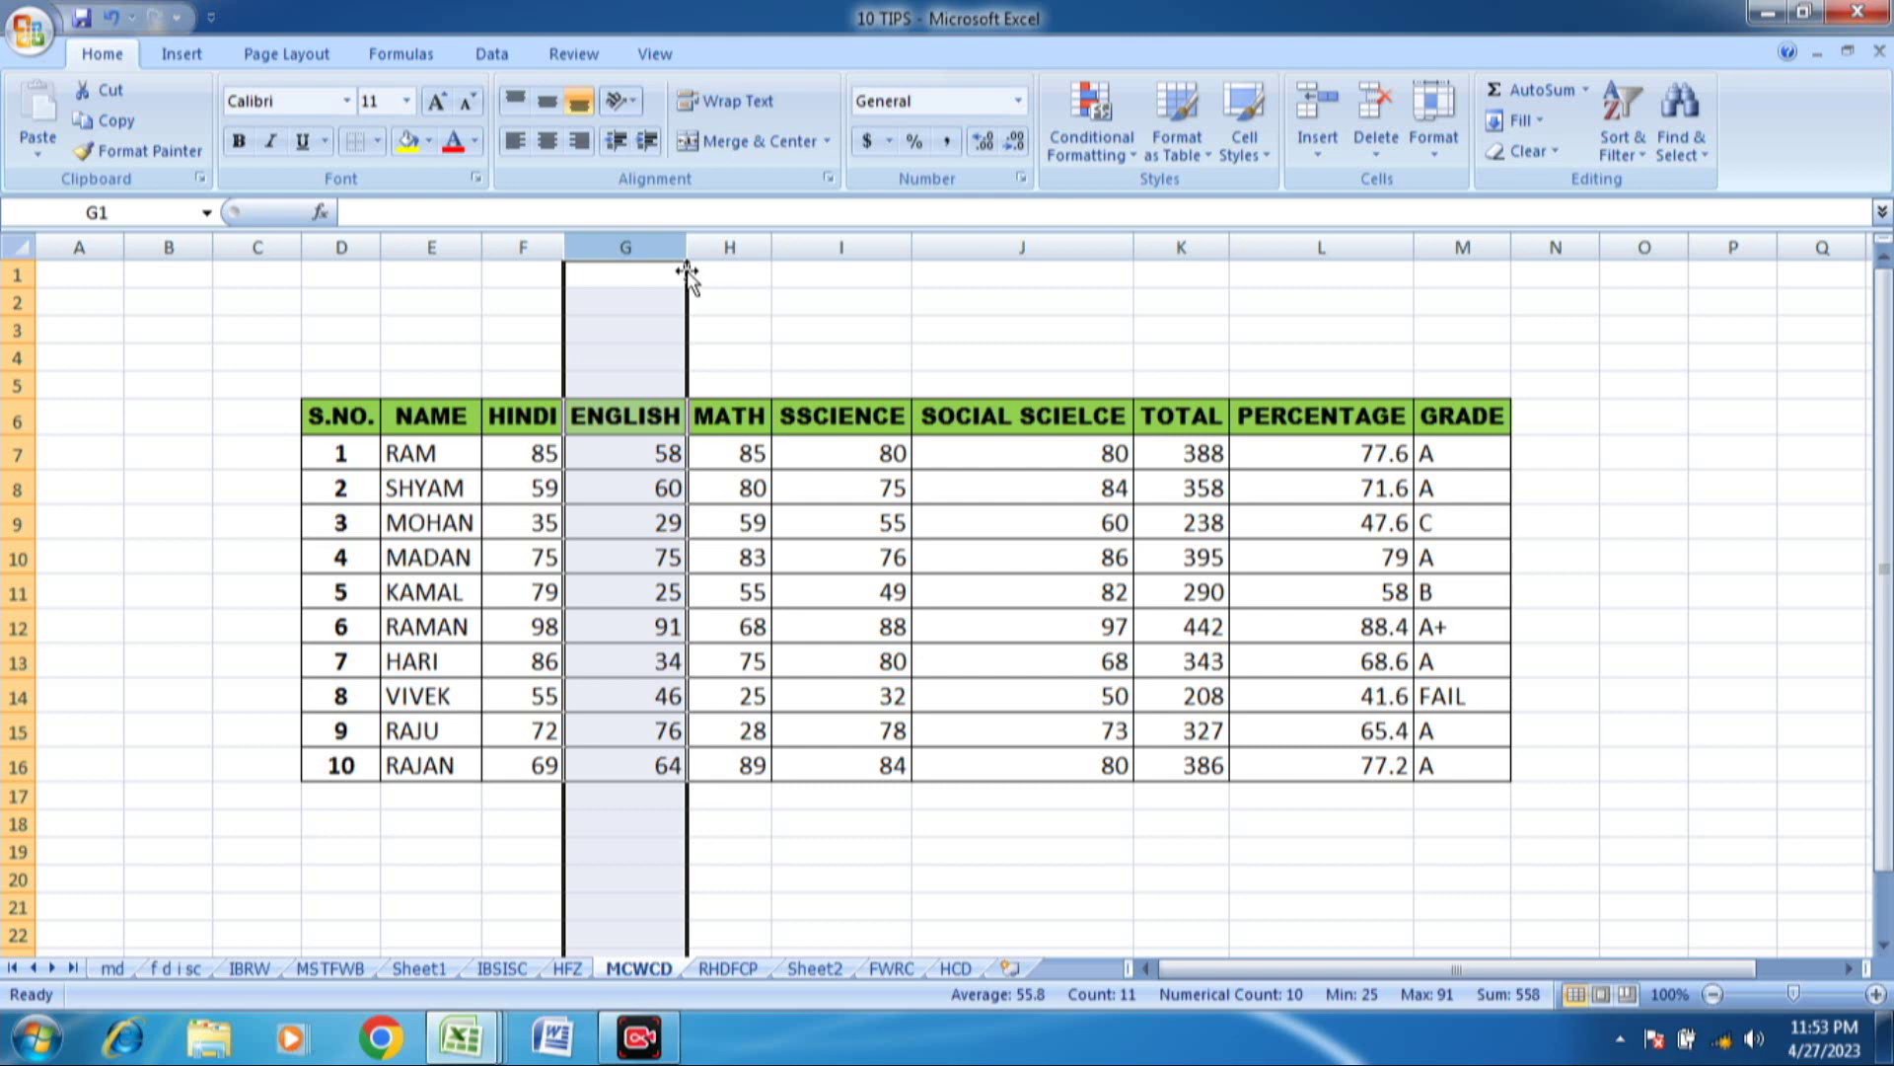
pyautogui.moveTo(687, 275); pyautogui.dragTo(1101, 288)
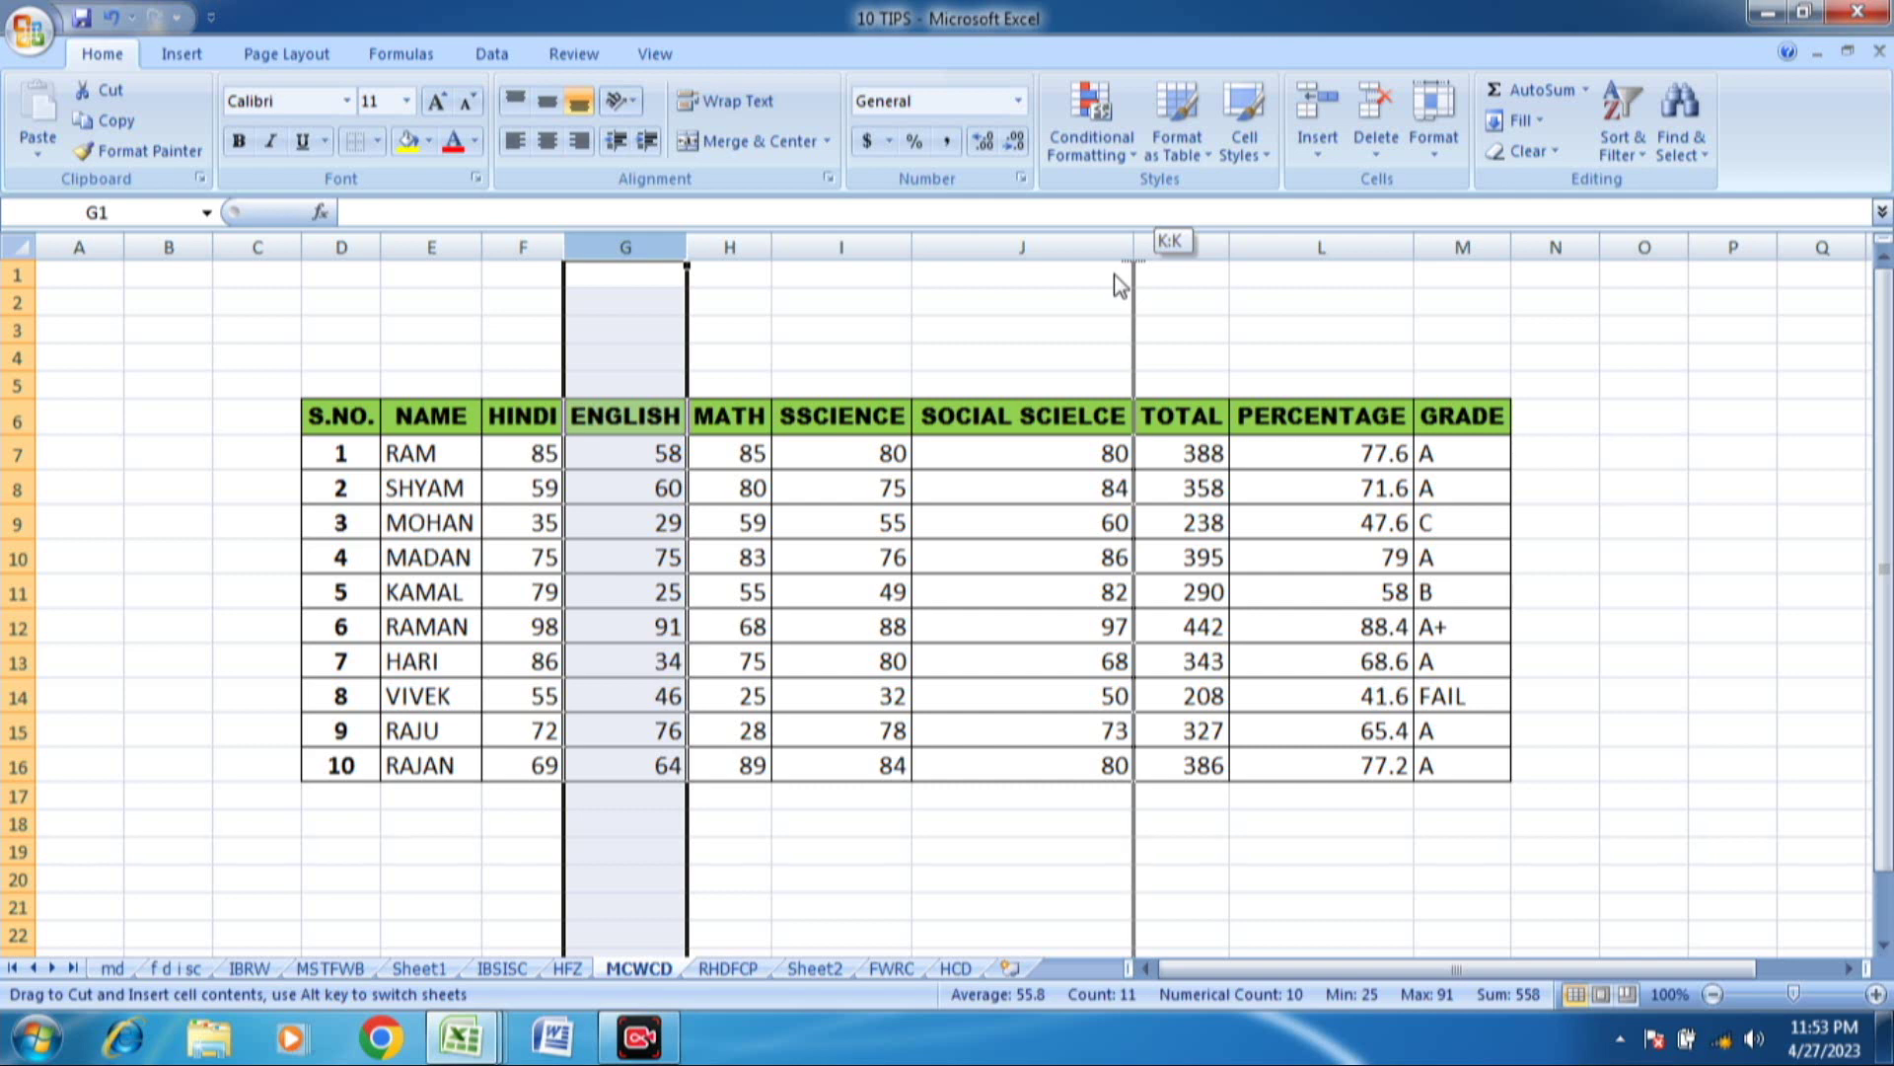
pyautogui.moveTo(1116, 283); pyautogui.dragTo(1113, 273)
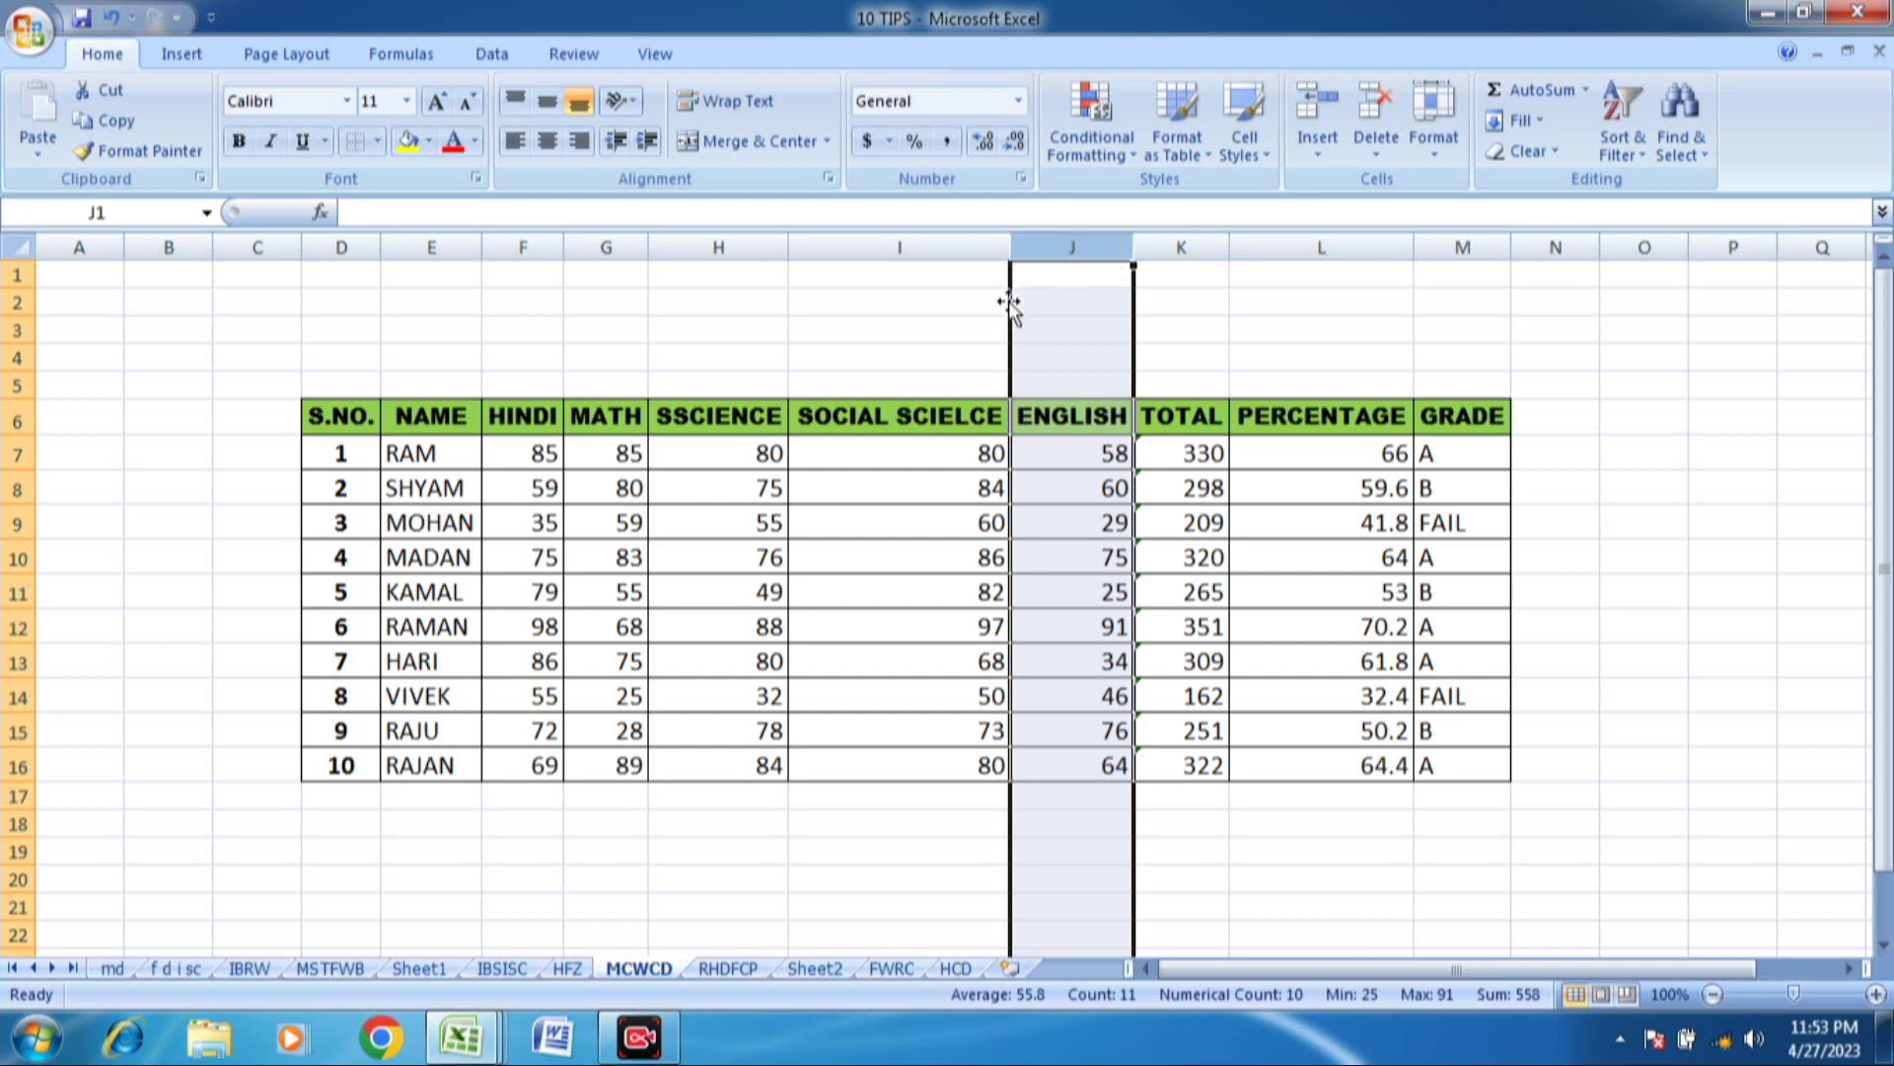
# - Try to move the ENGLISH column J onto the SSCIENCE column H as a plain move, and decline replacing the destination contents
pyautogui.moveTo(1008, 294); pyautogui.dragTo(732, 310)
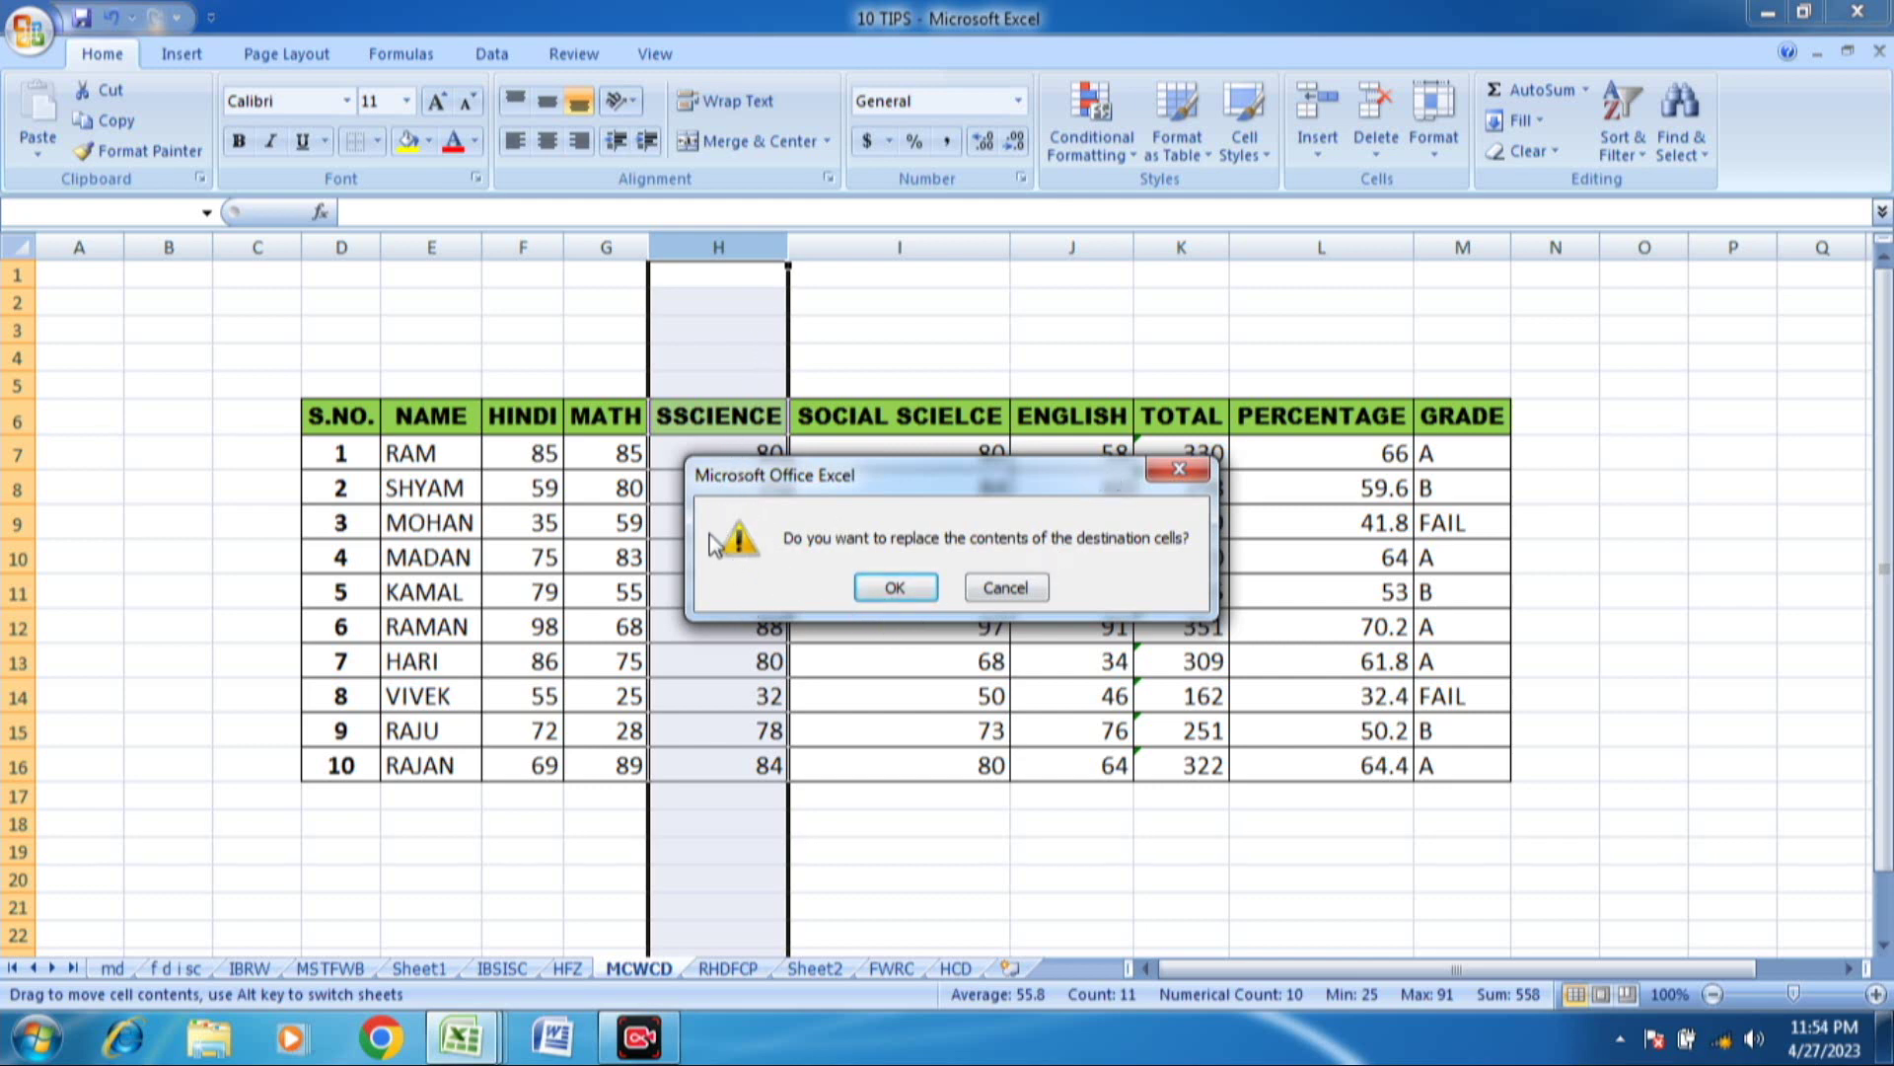
pyautogui.click(1005, 589)
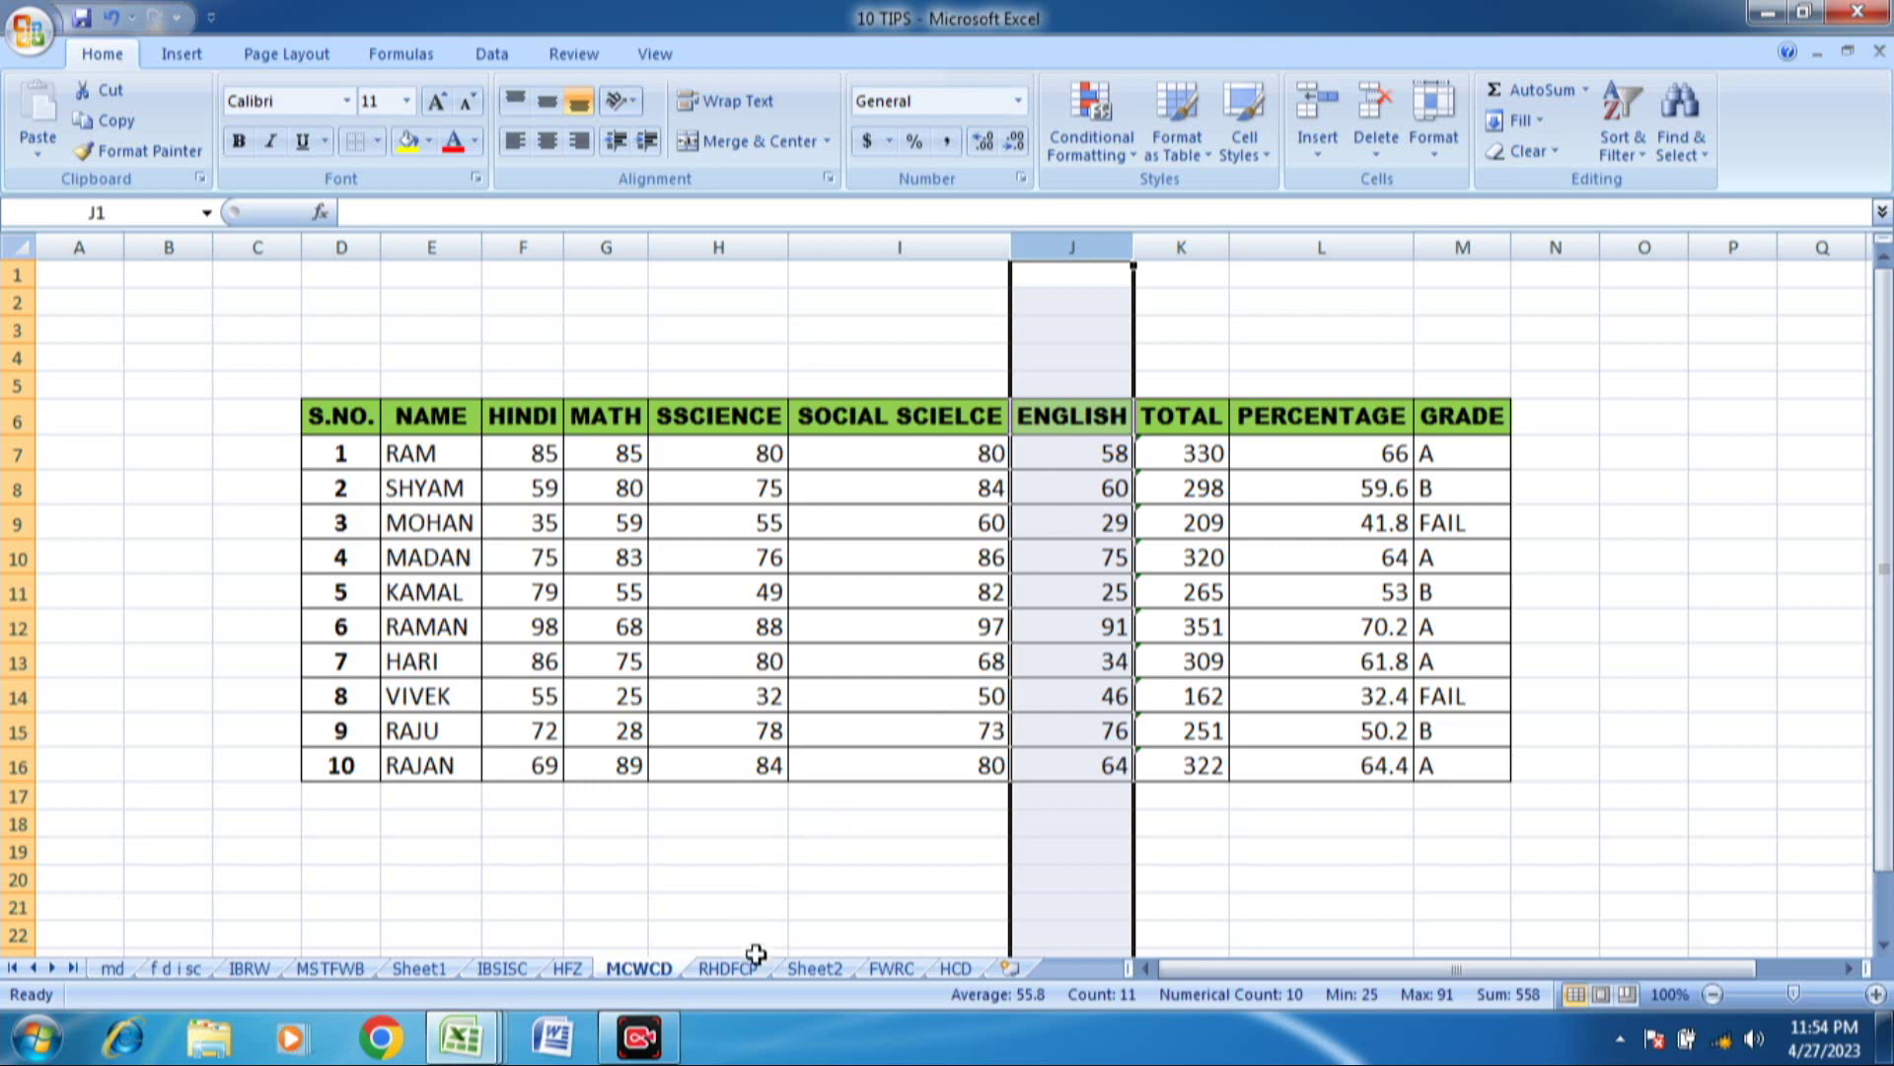
# - Go to the FWRC sheet and examine the entries in the EMPLOYEE NAME column for repeated names
pyautogui.click(728, 969)
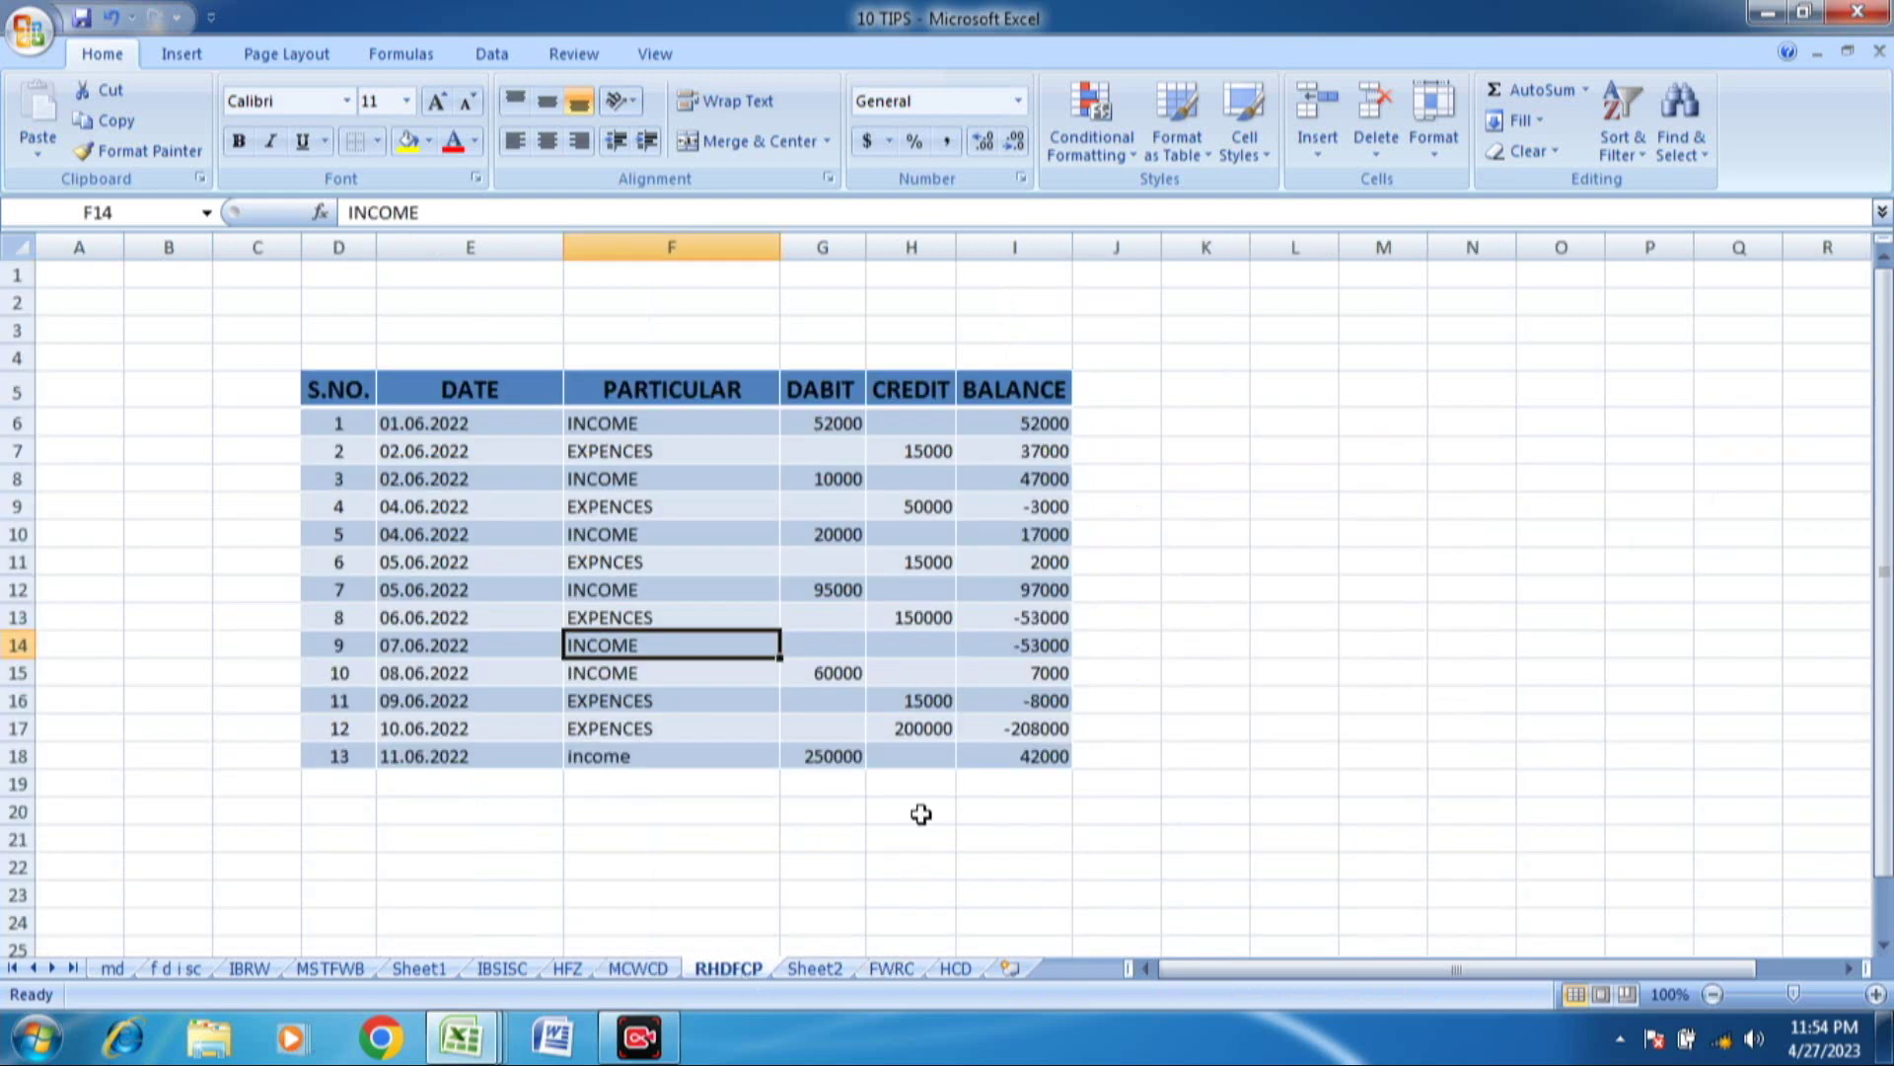
pyautogui.click(890, 968)
pyautogui.click(493, 620)
pyautogui.click(312, 365)
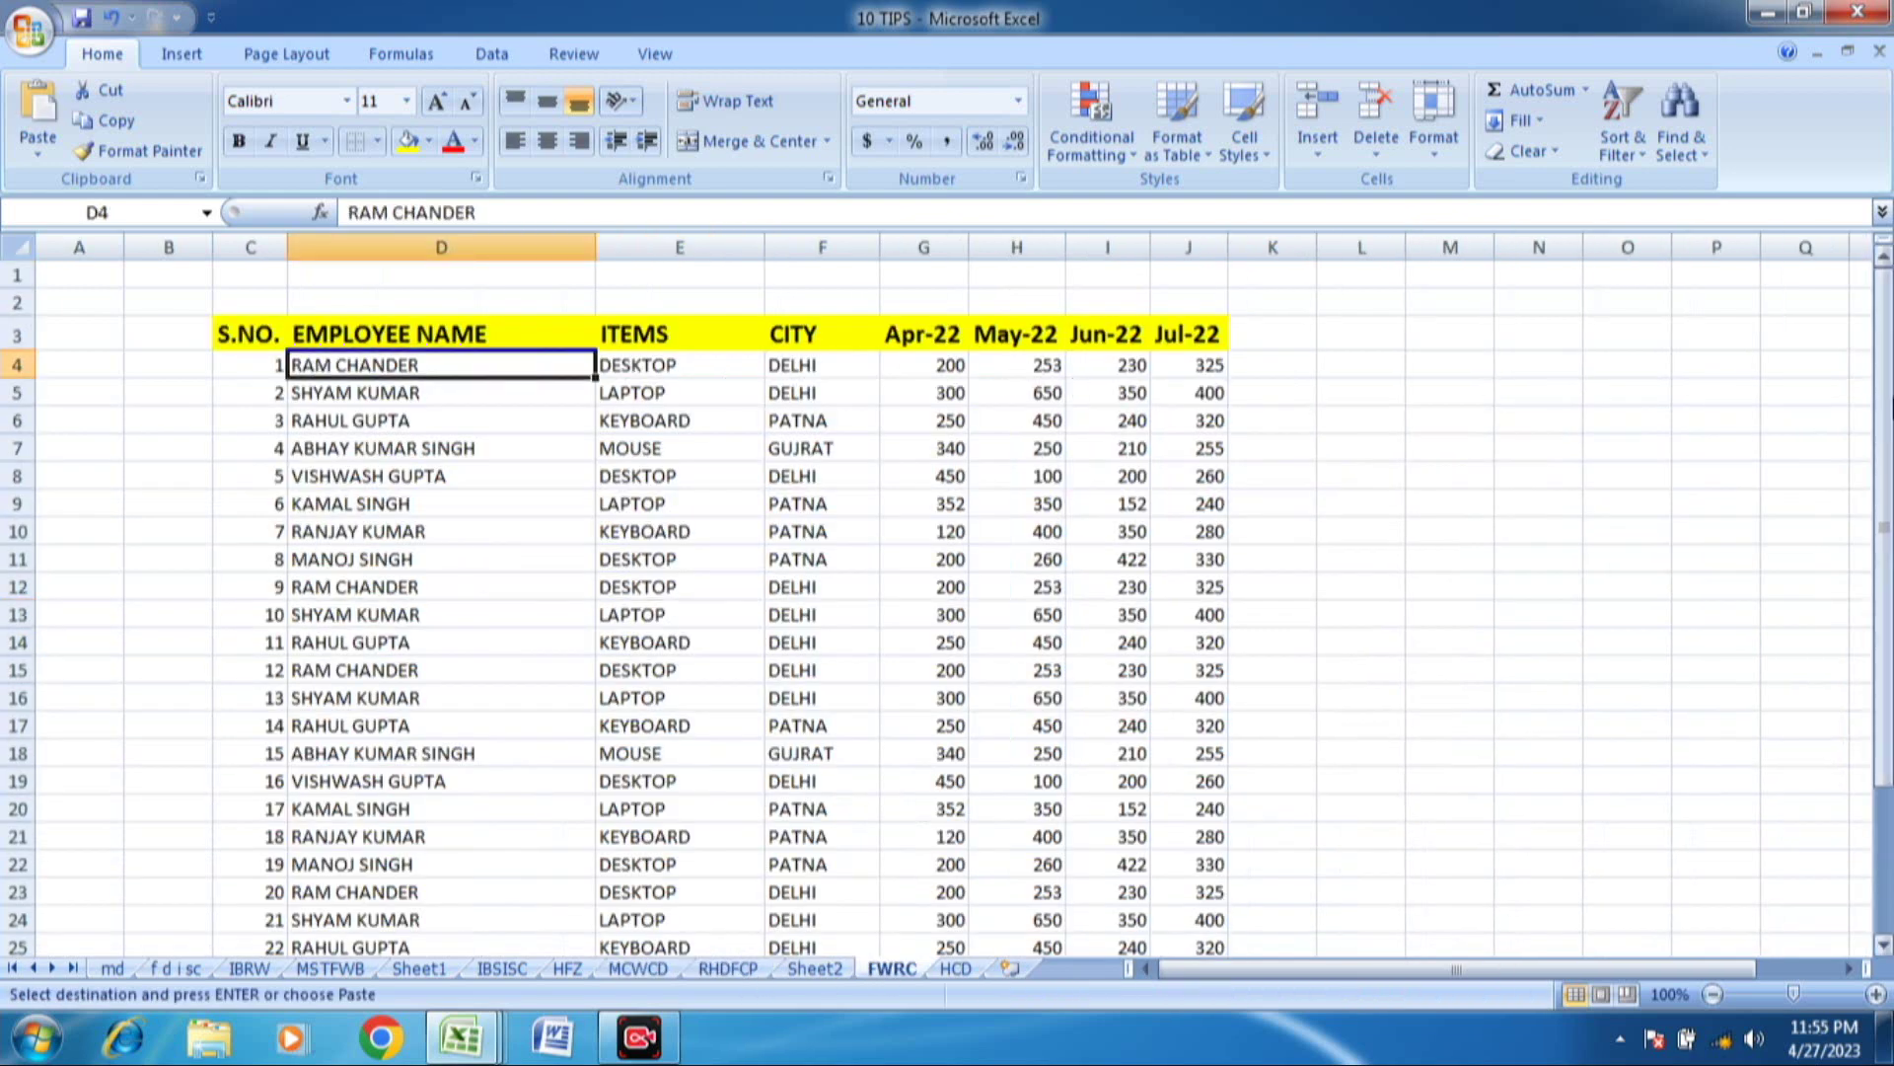
pyautogui.moveTo(1882, 533); pyautogui.dragTo(1883, 533)
pyautogui.moveTo(1892, 420)
pyautogui.mouseDown()
pyautogui.moveTo(1891, 558)
pyautogui.moveTo(1891, 415)
pyautogui.mouseUp()
pyautogui.click(379, 420)
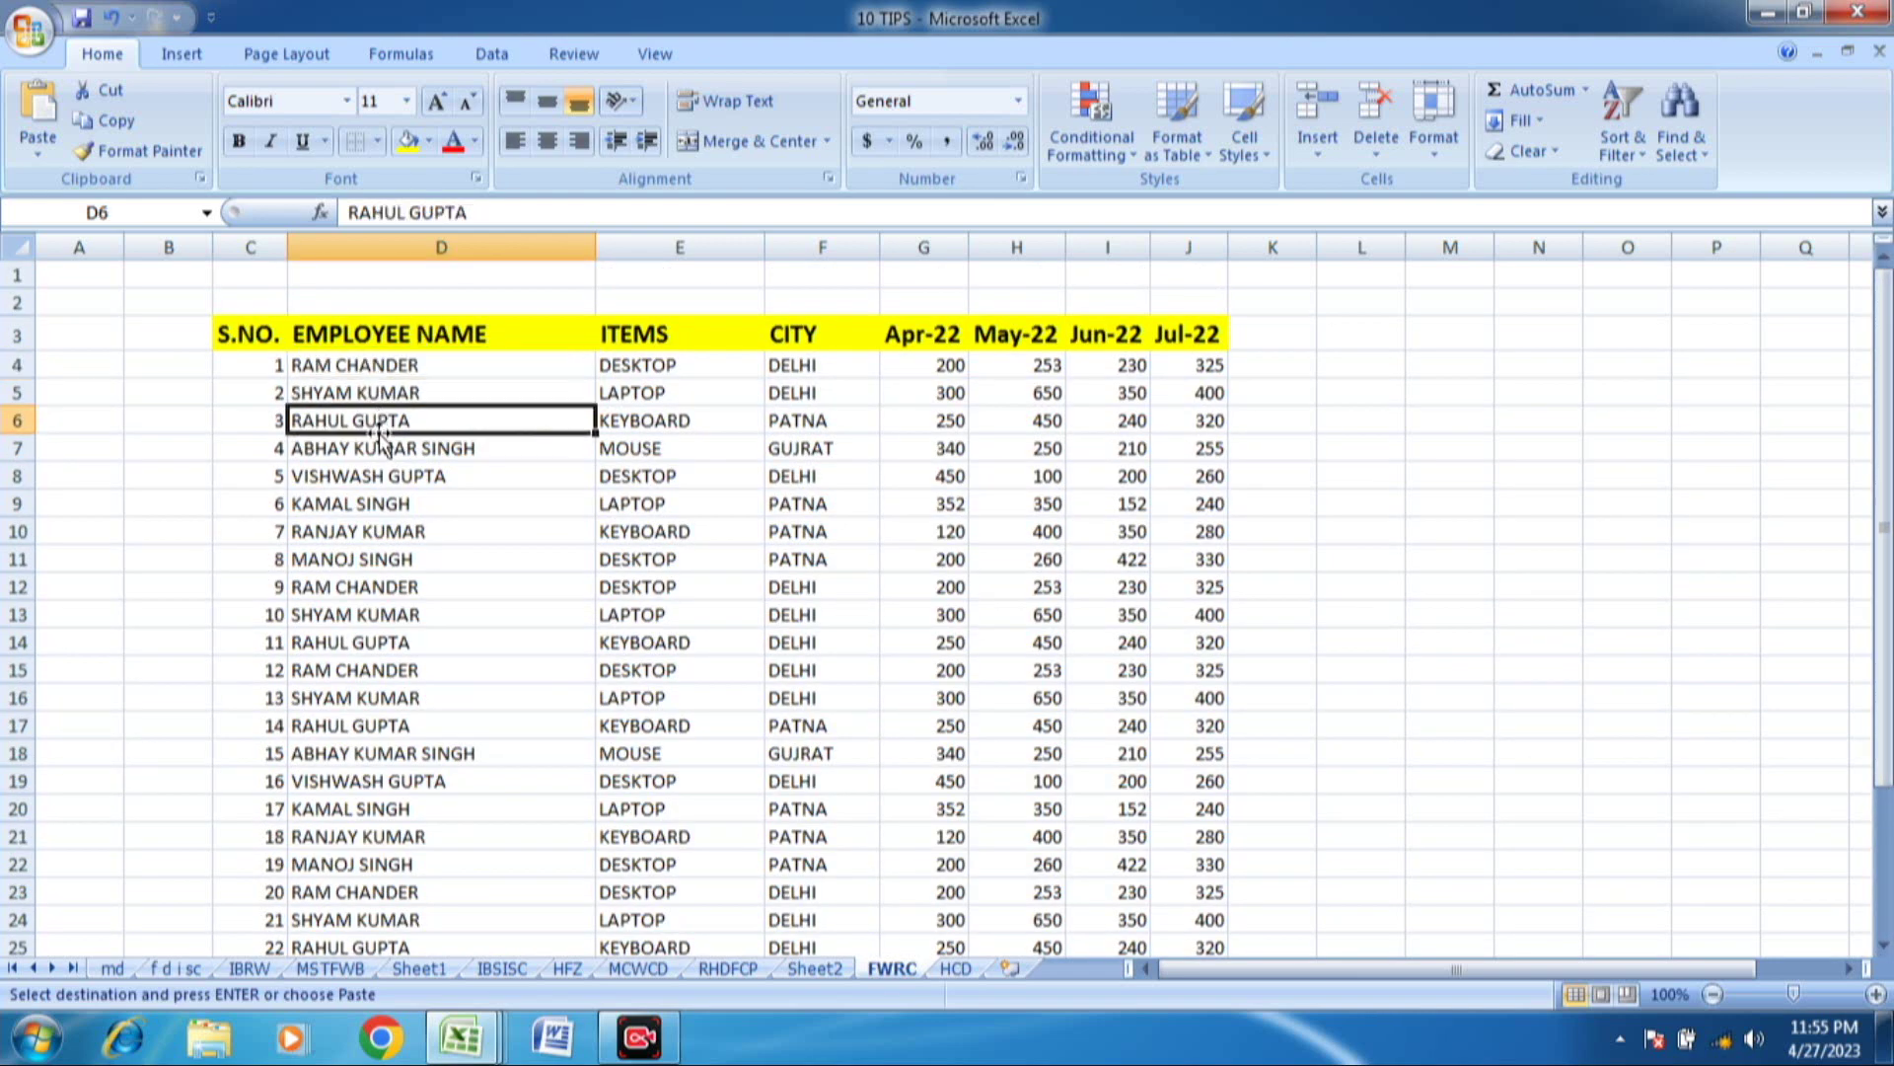
pyautogui.click(361, 643)
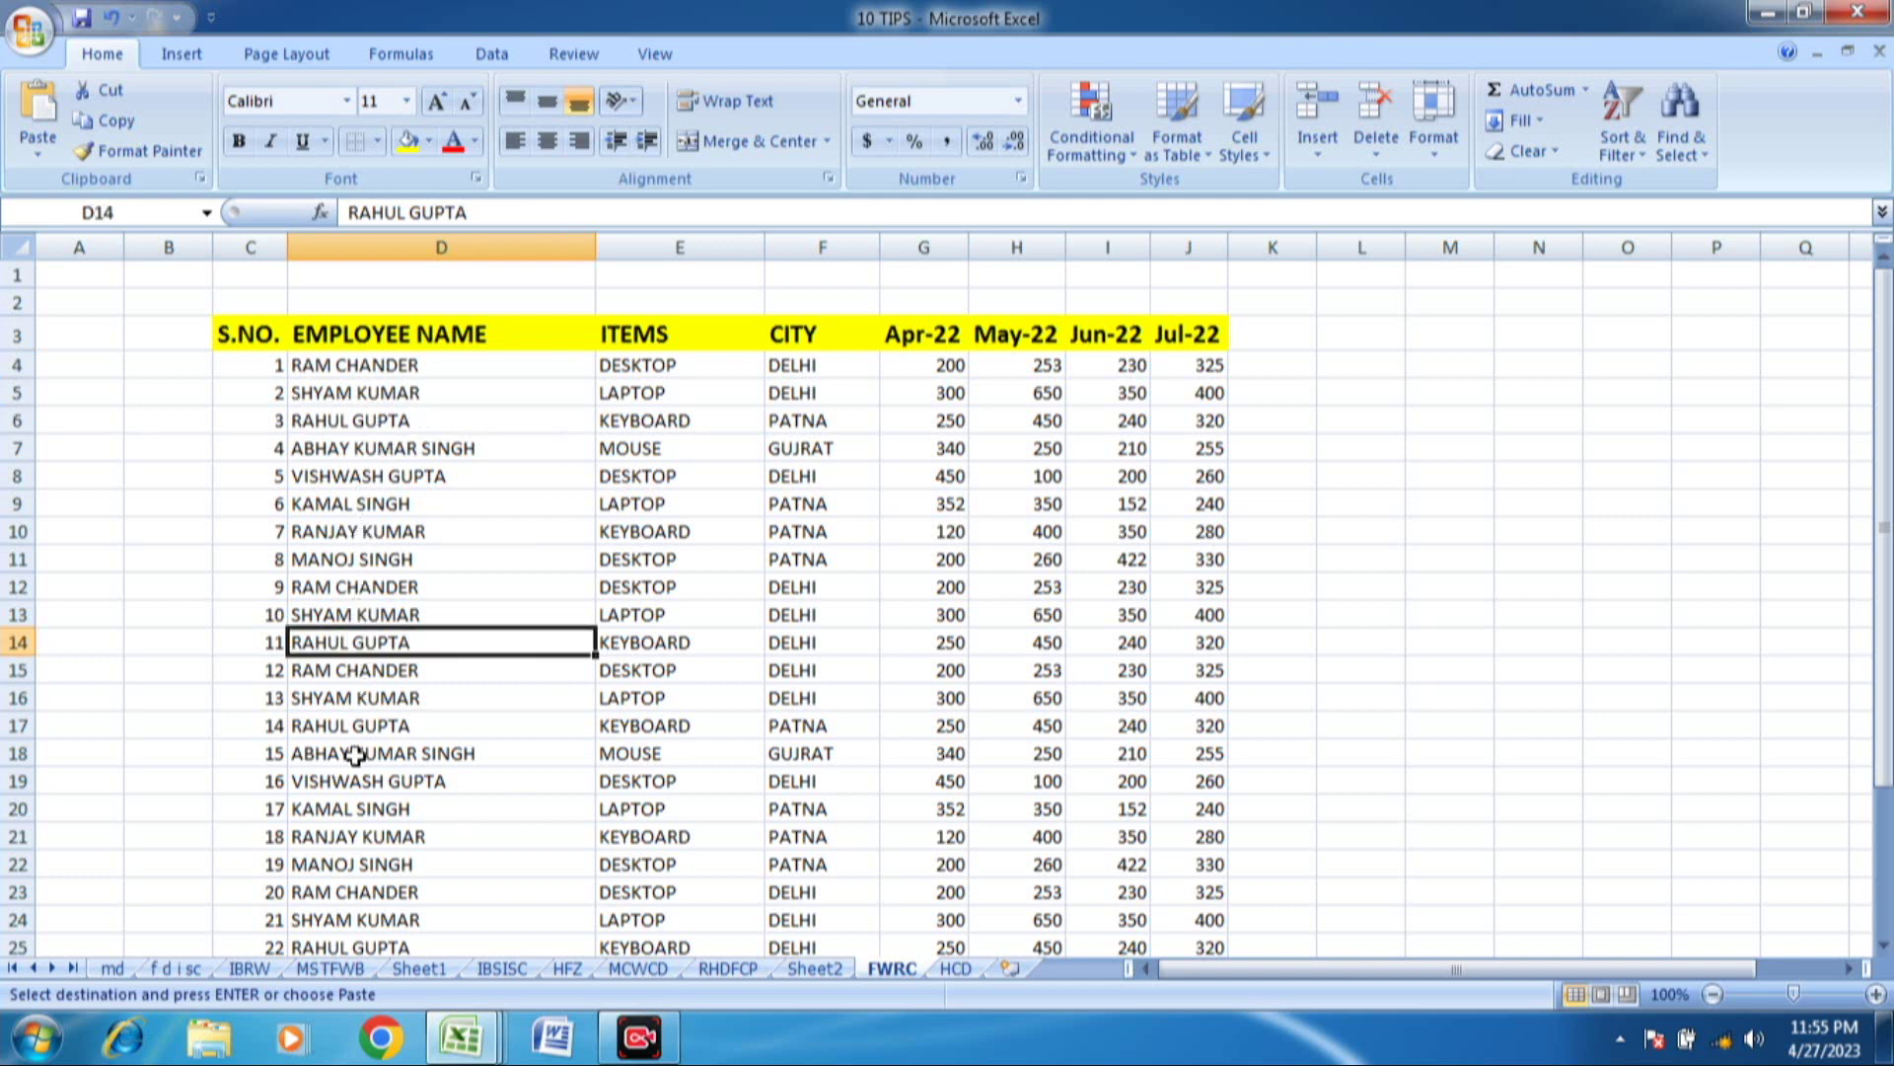
pyautogui.click(355, 782)
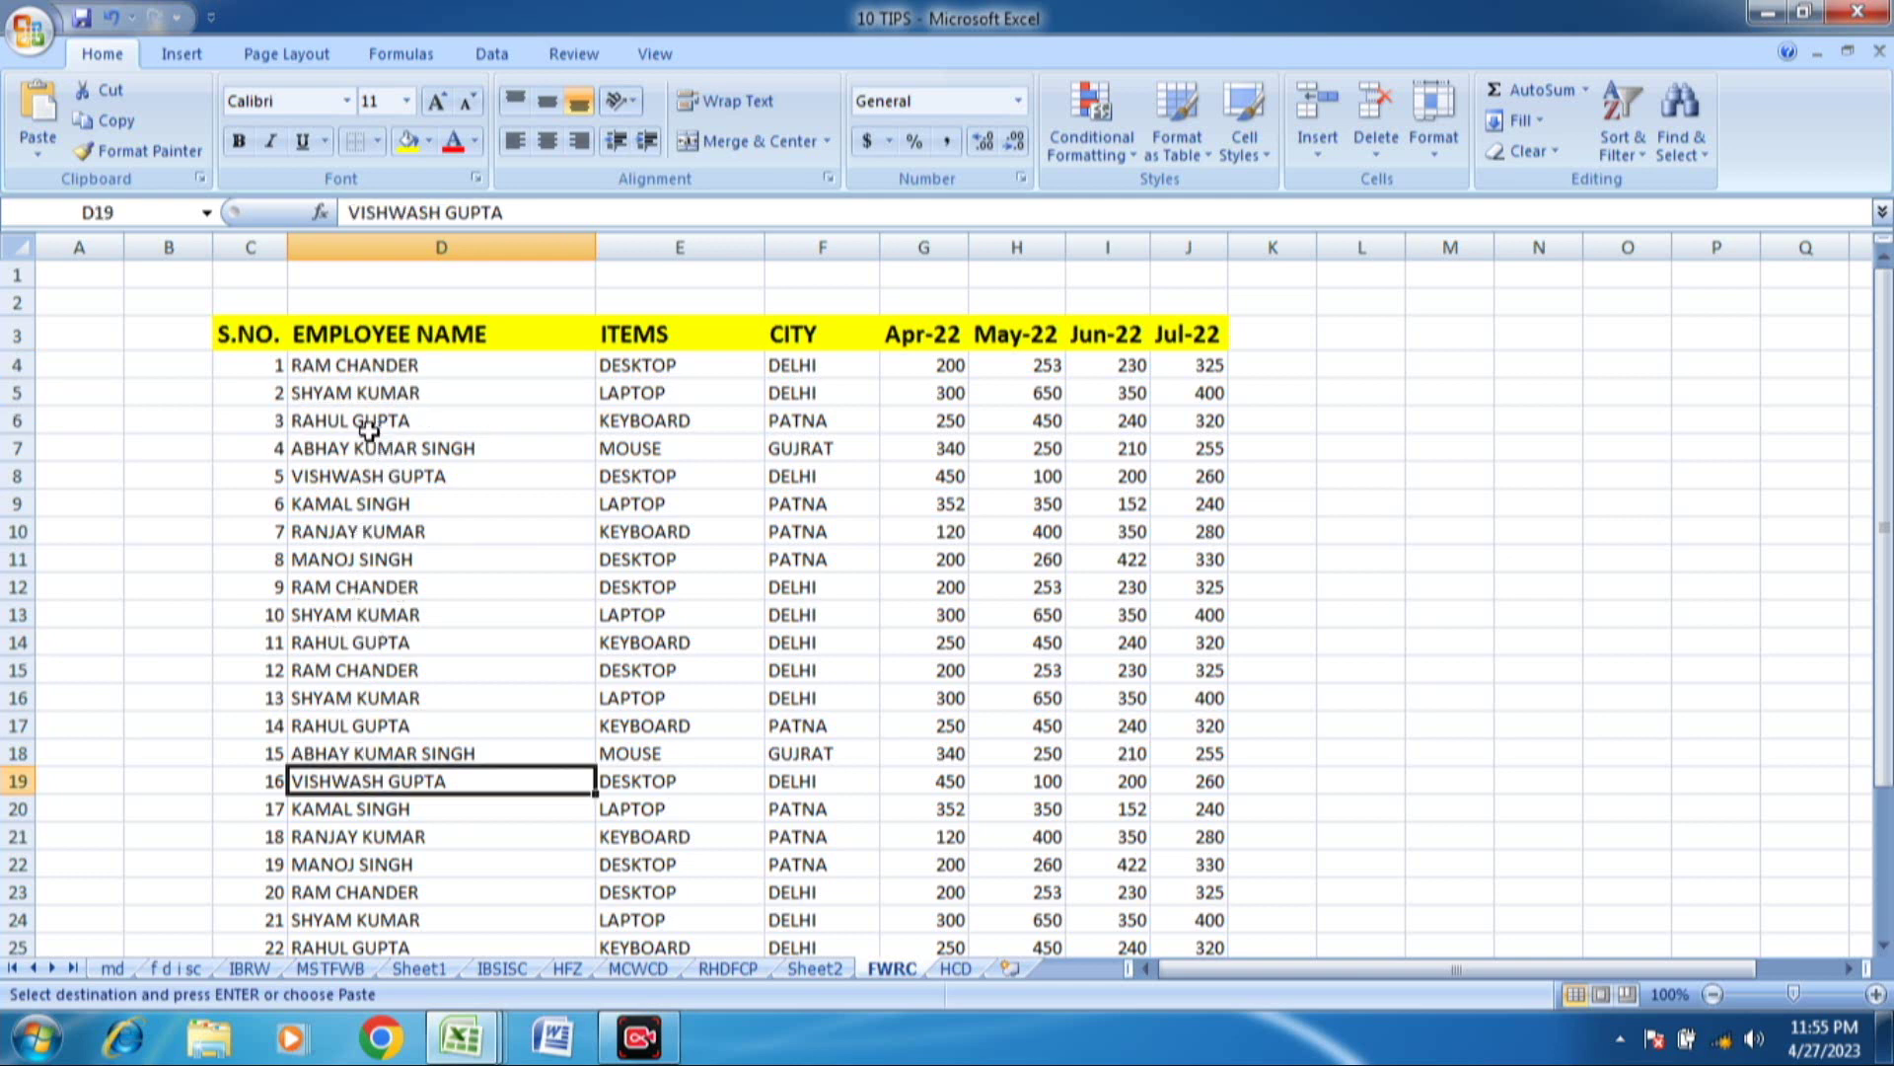
pyautogui.click(385, 329)
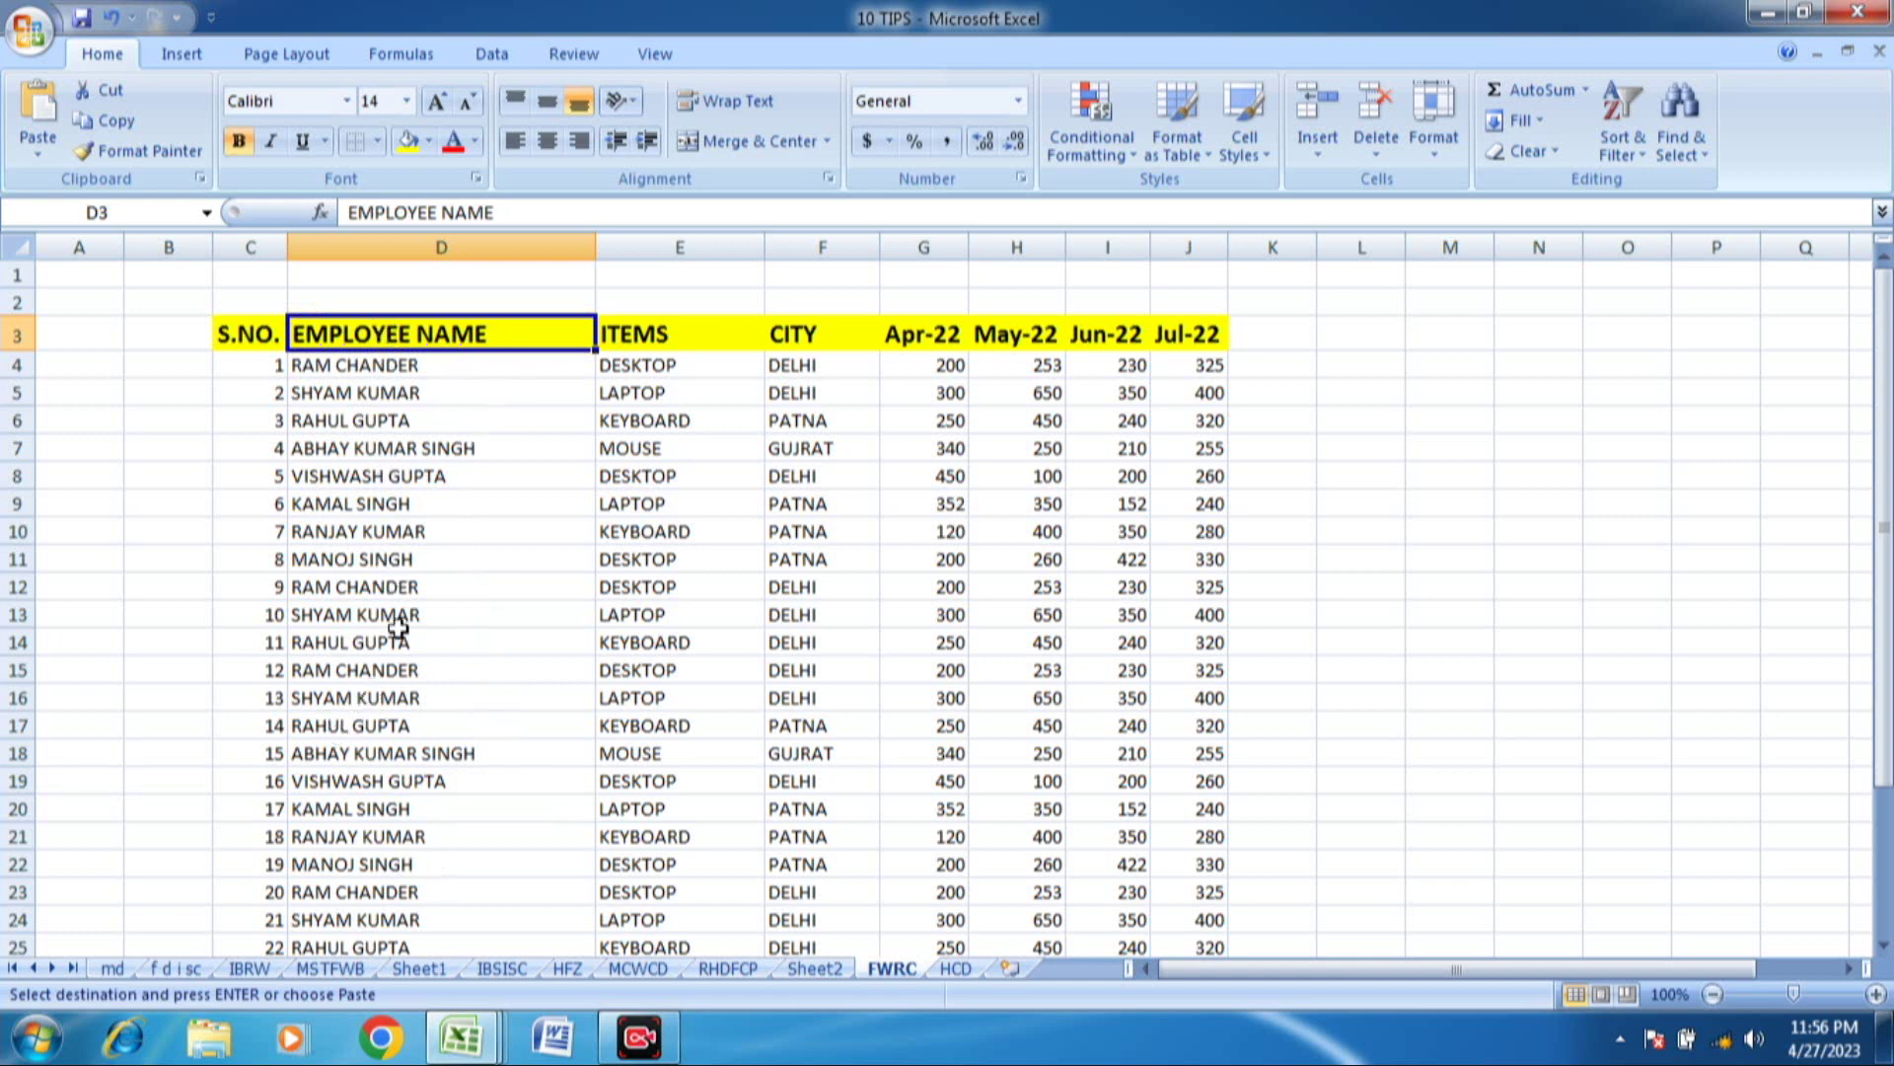
# - Filter the FWRC table by the employee name in cell D10, using the selected cell's value
pyautogui.click(359, 529)
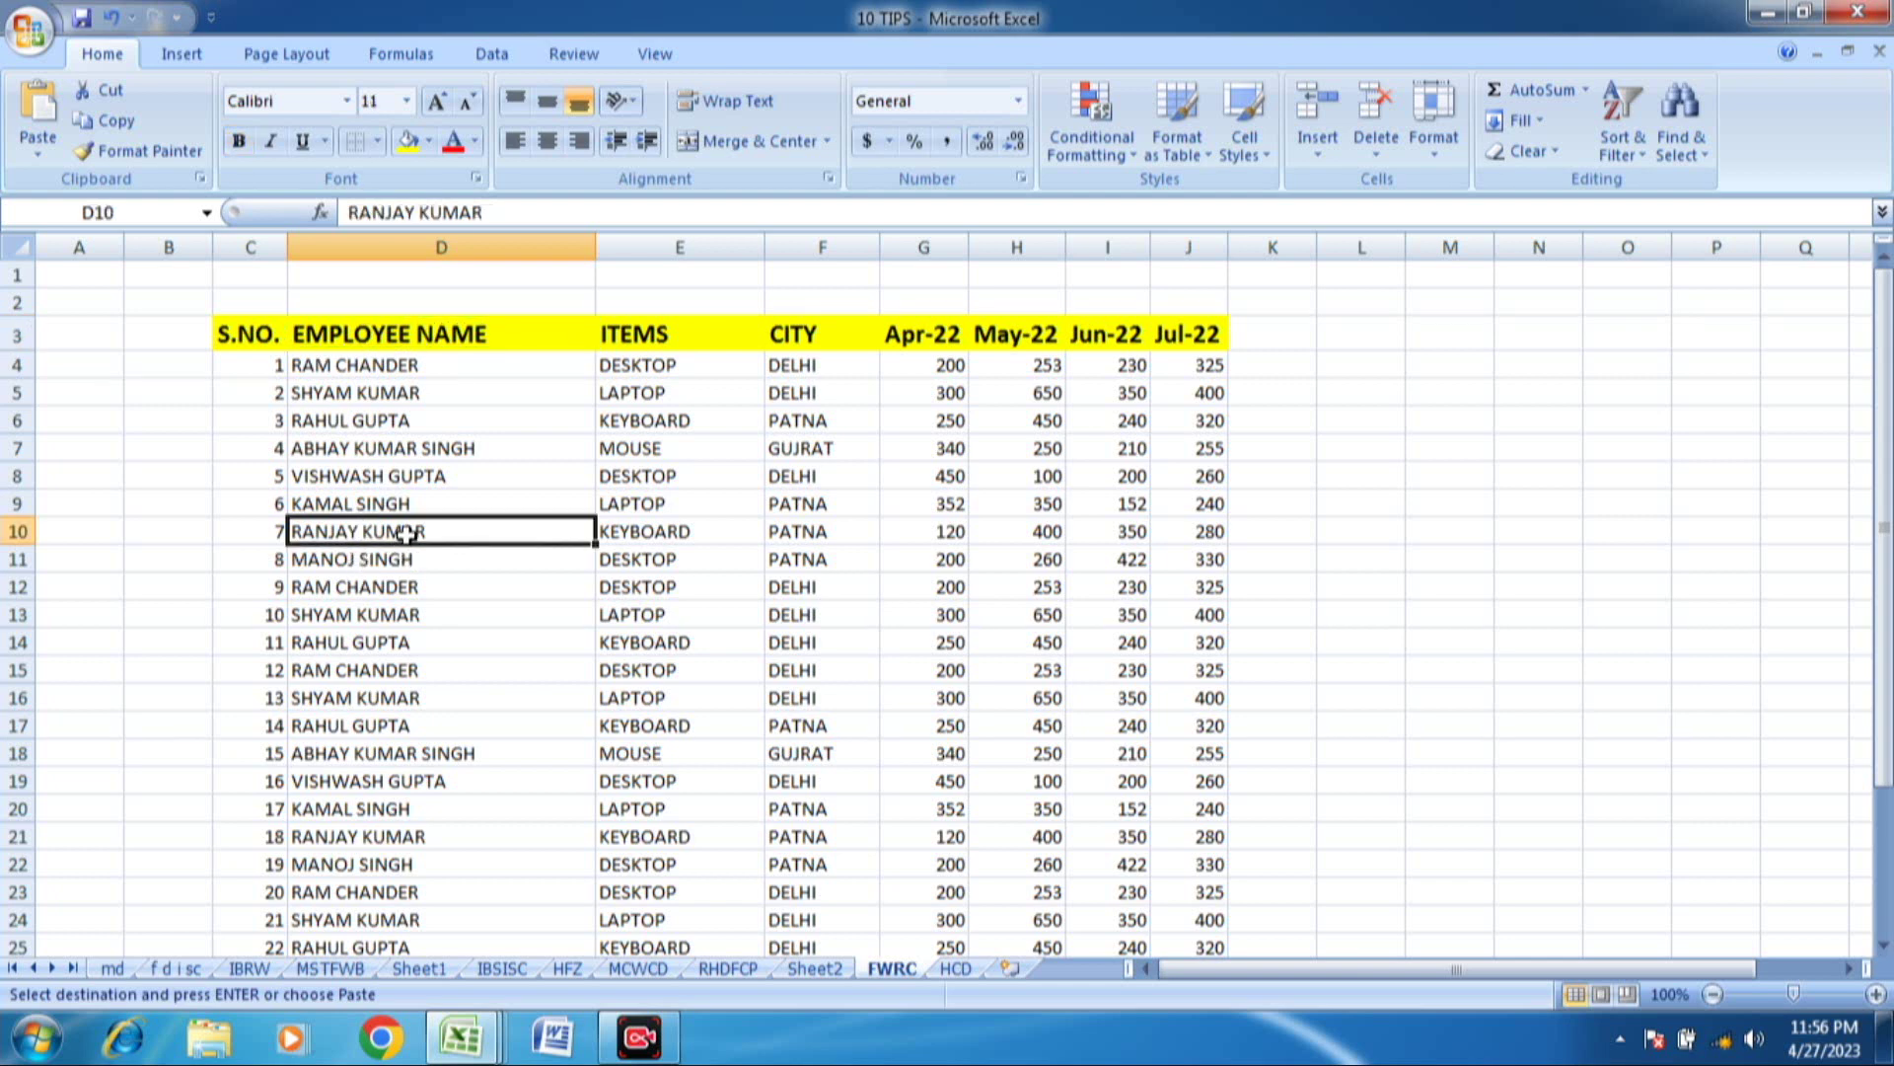
pyautogui.rightClick(408, 533)
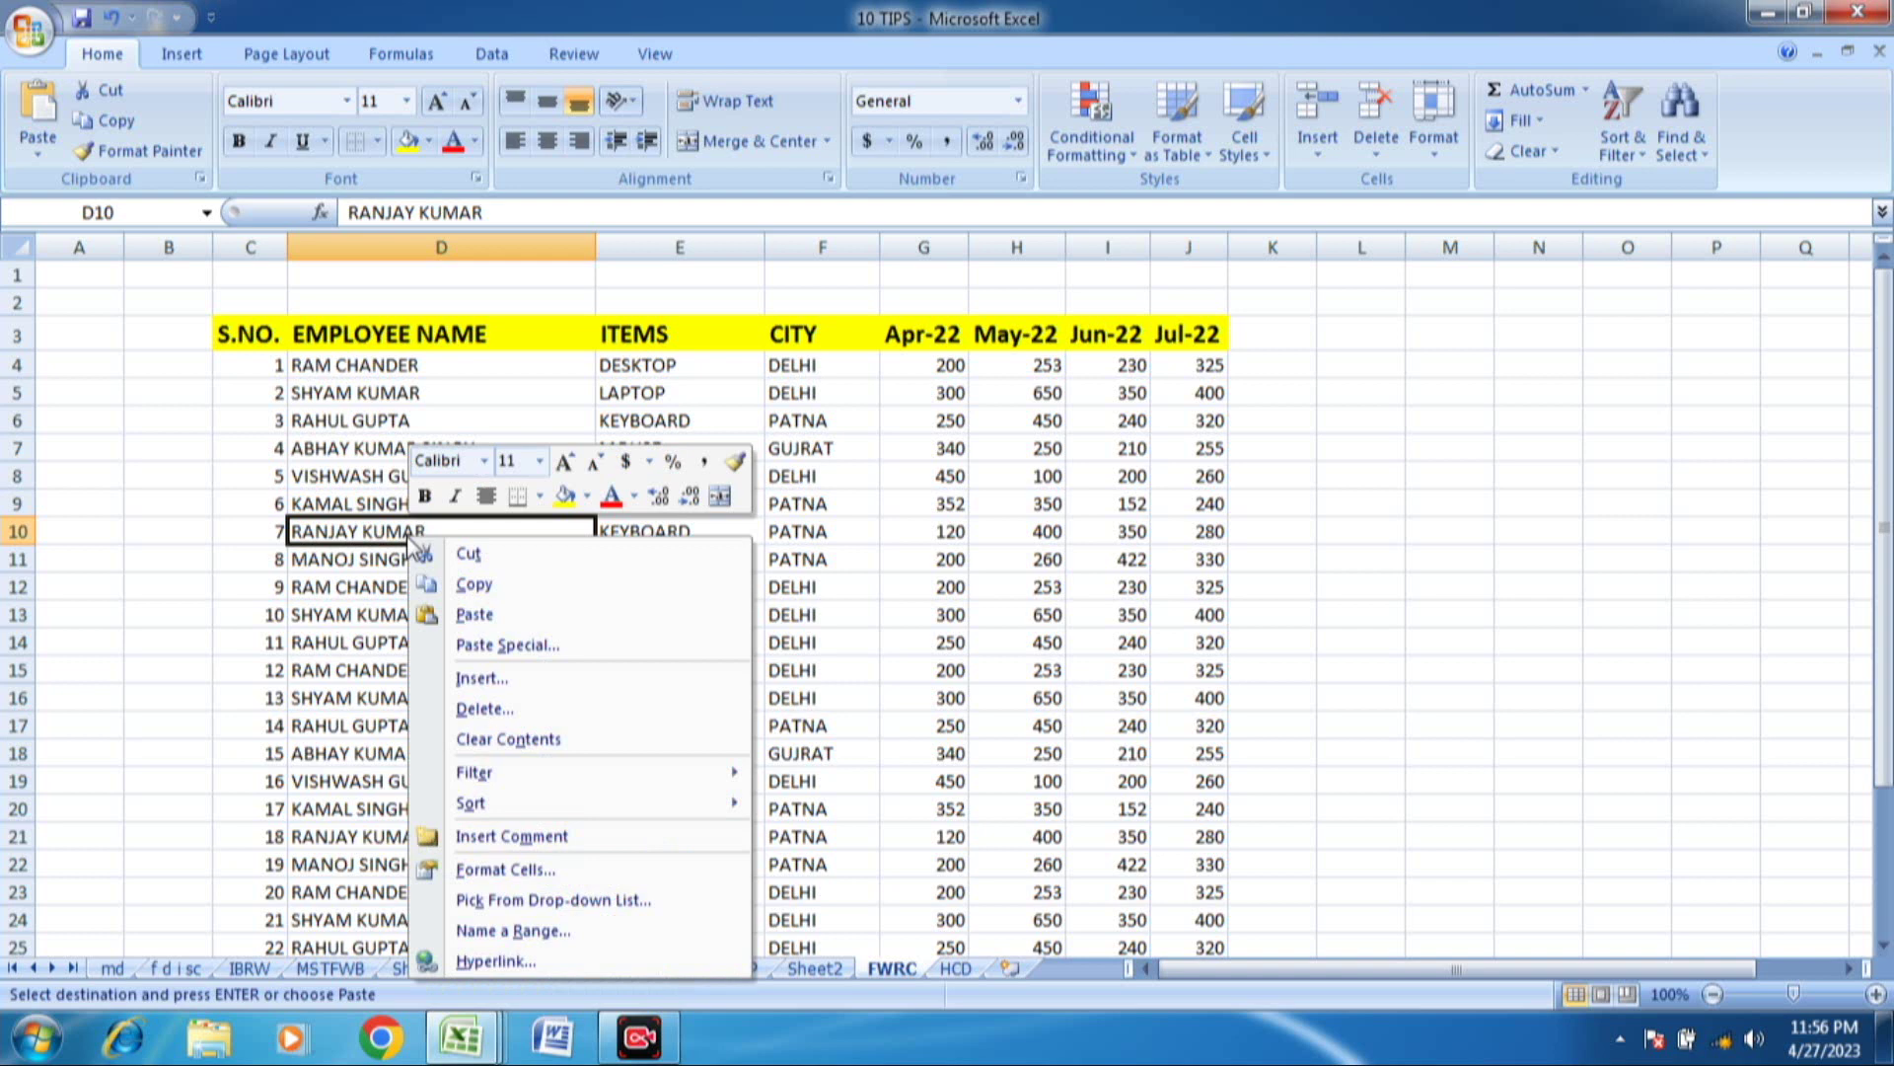
pyautogui.moveTo(482, 780)
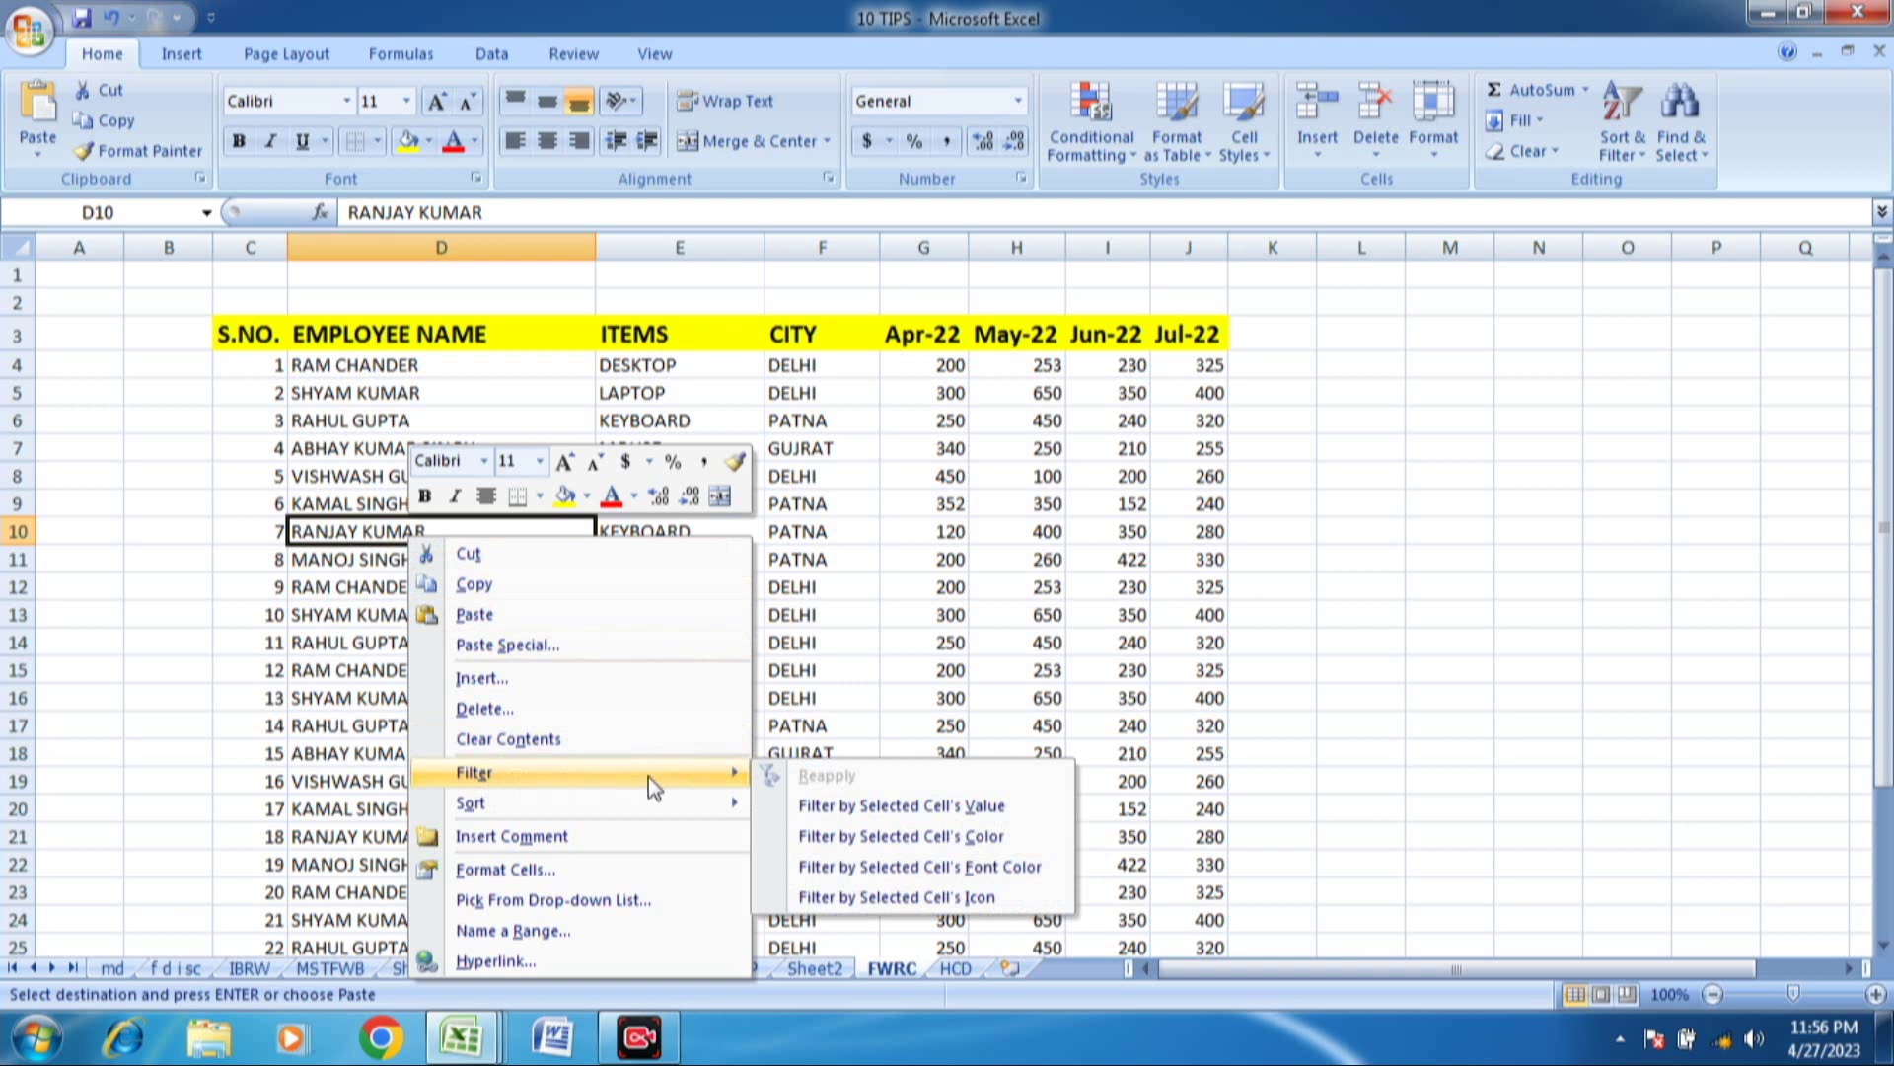
pyautogui.click(953, 809)
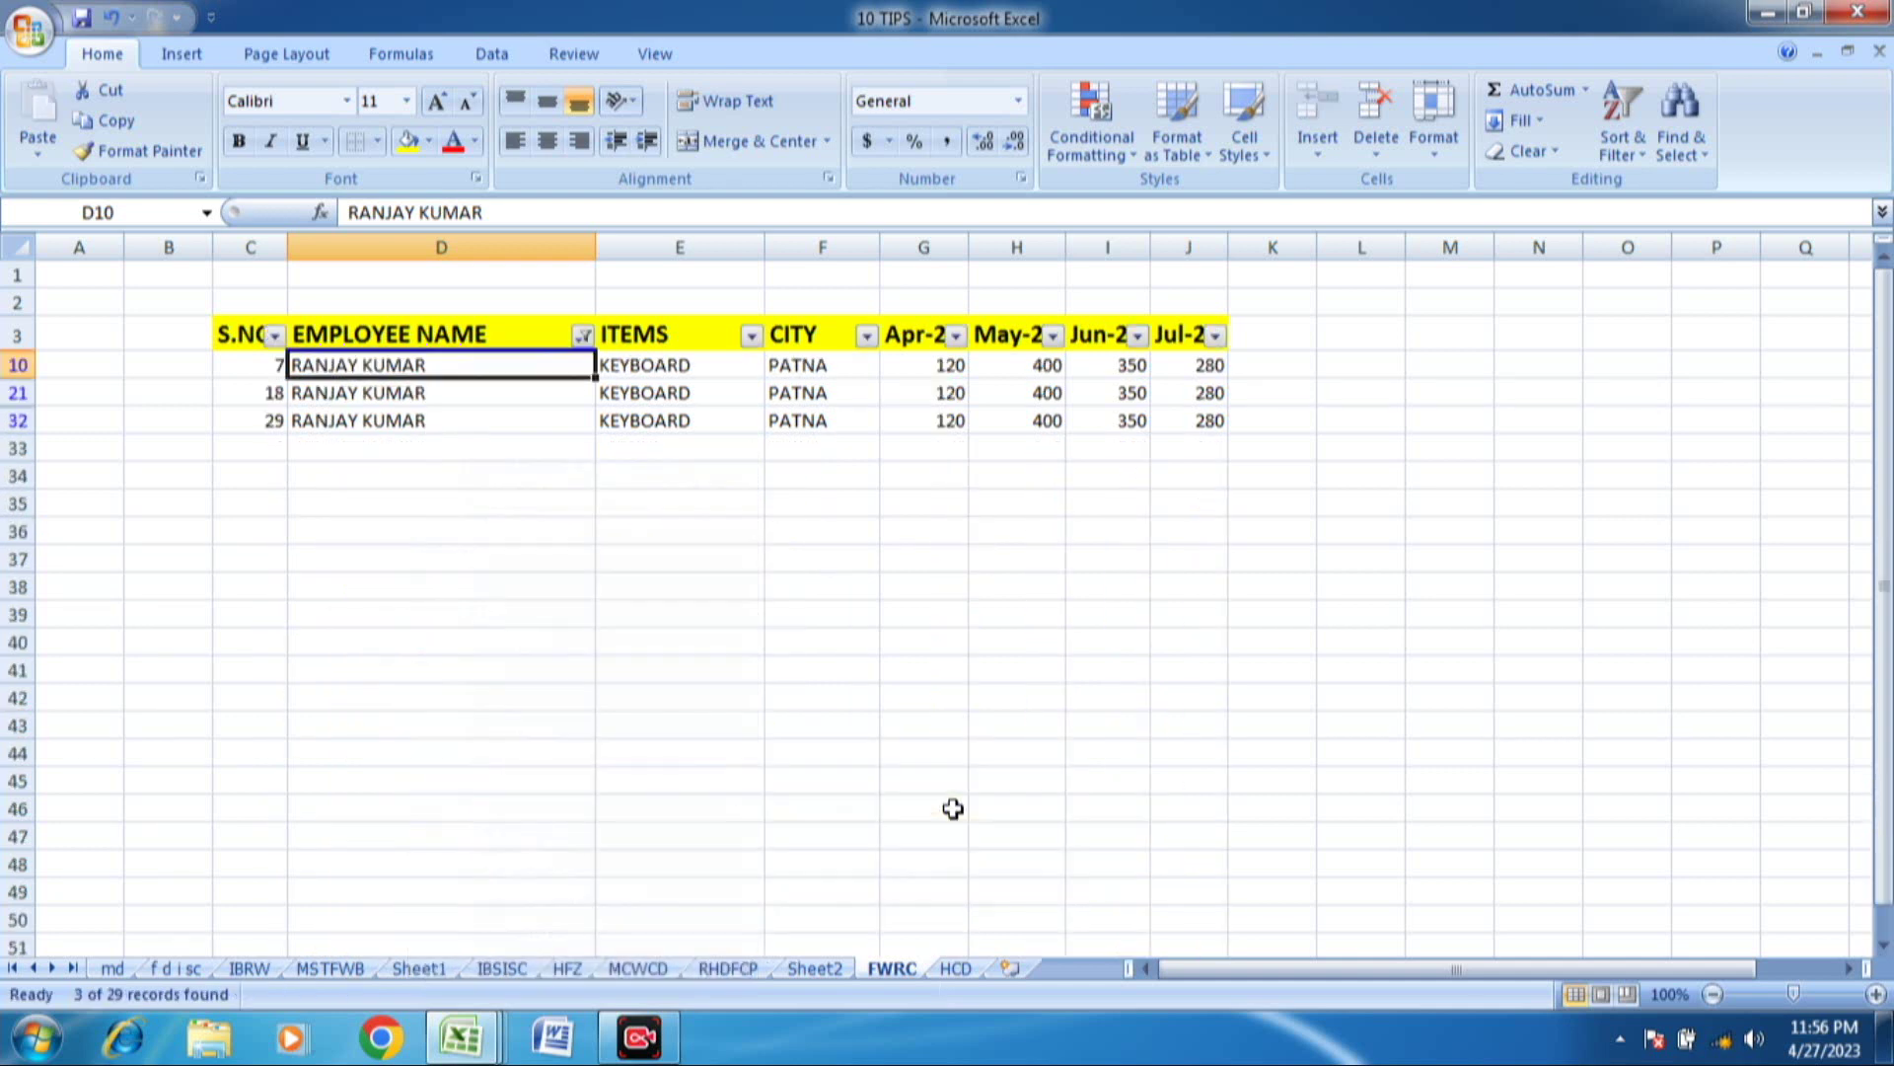
pyautogui.click(412, 391)
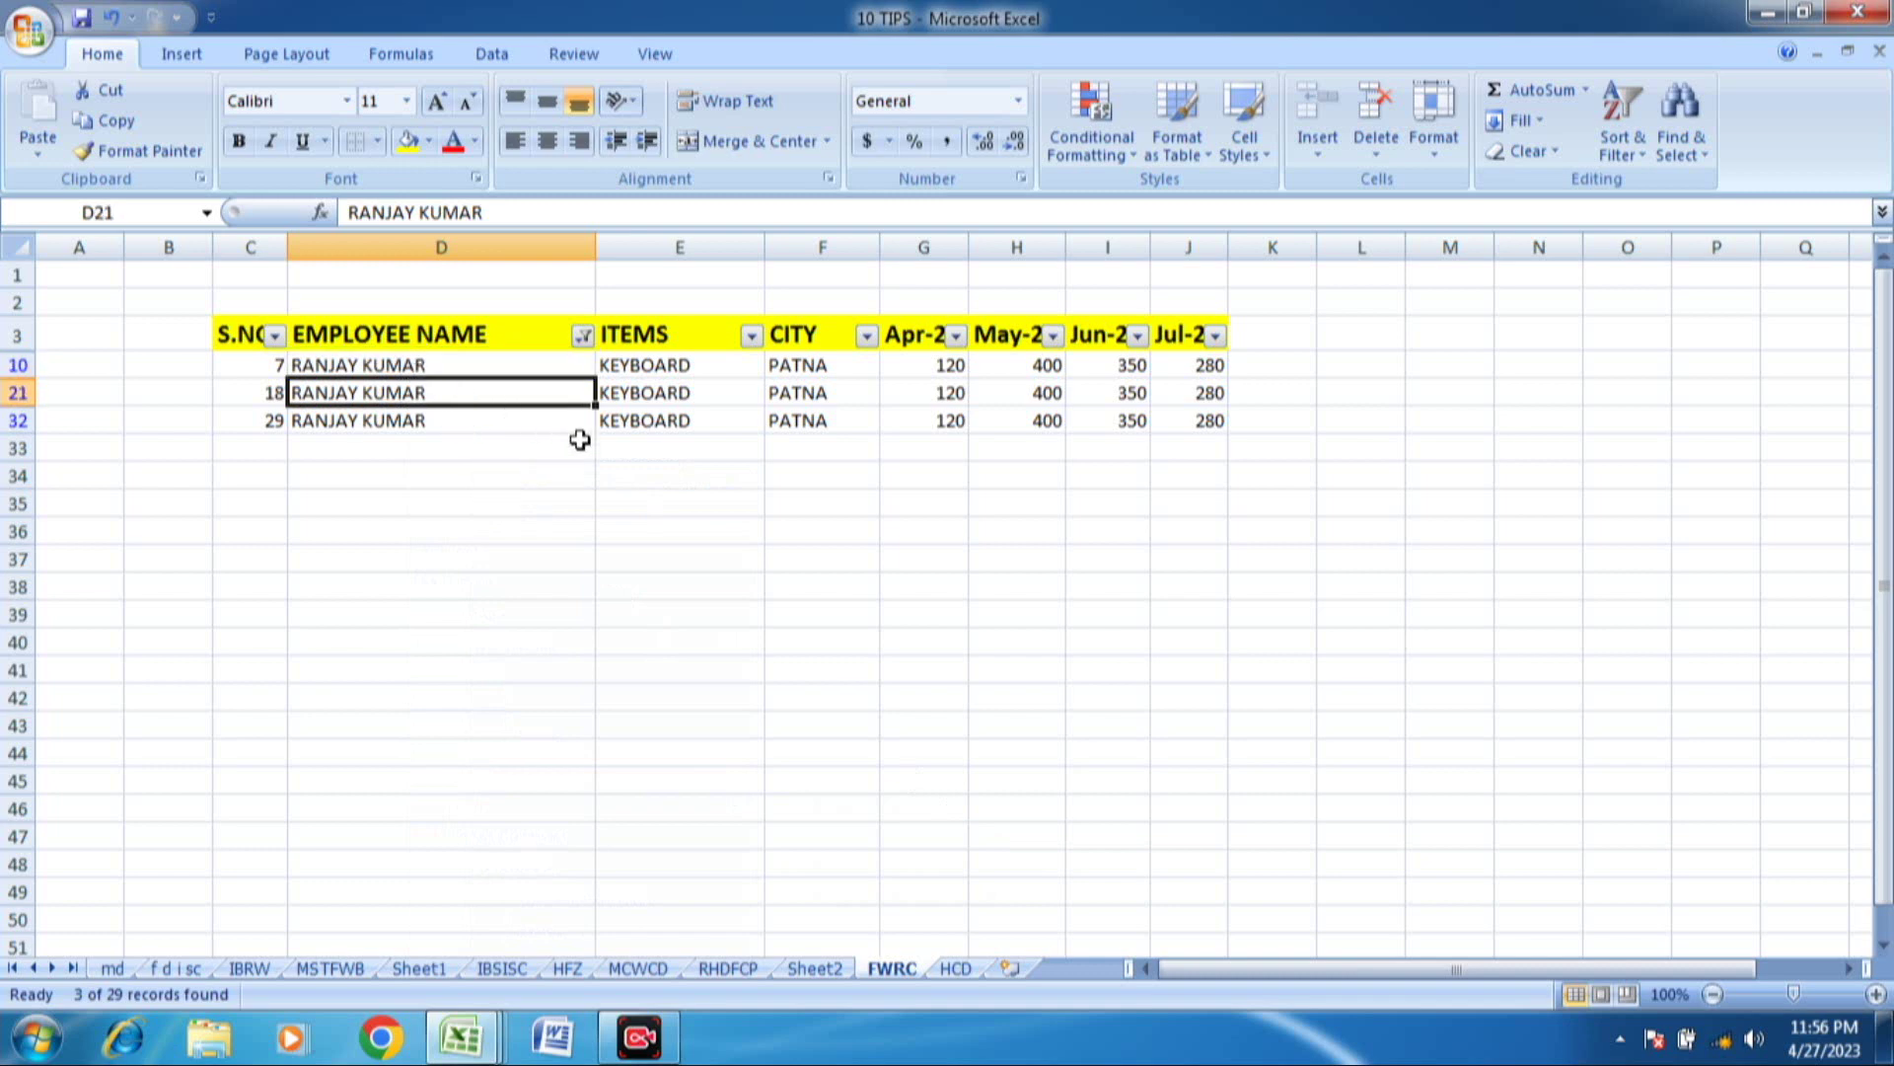
# - Undo the employee name filter on the FWRC table
pyautogui.click(937, 421)
pyautogui.hotkey('ctrl', 'z')
pyautogui.hotkey('ctrl', 'c')
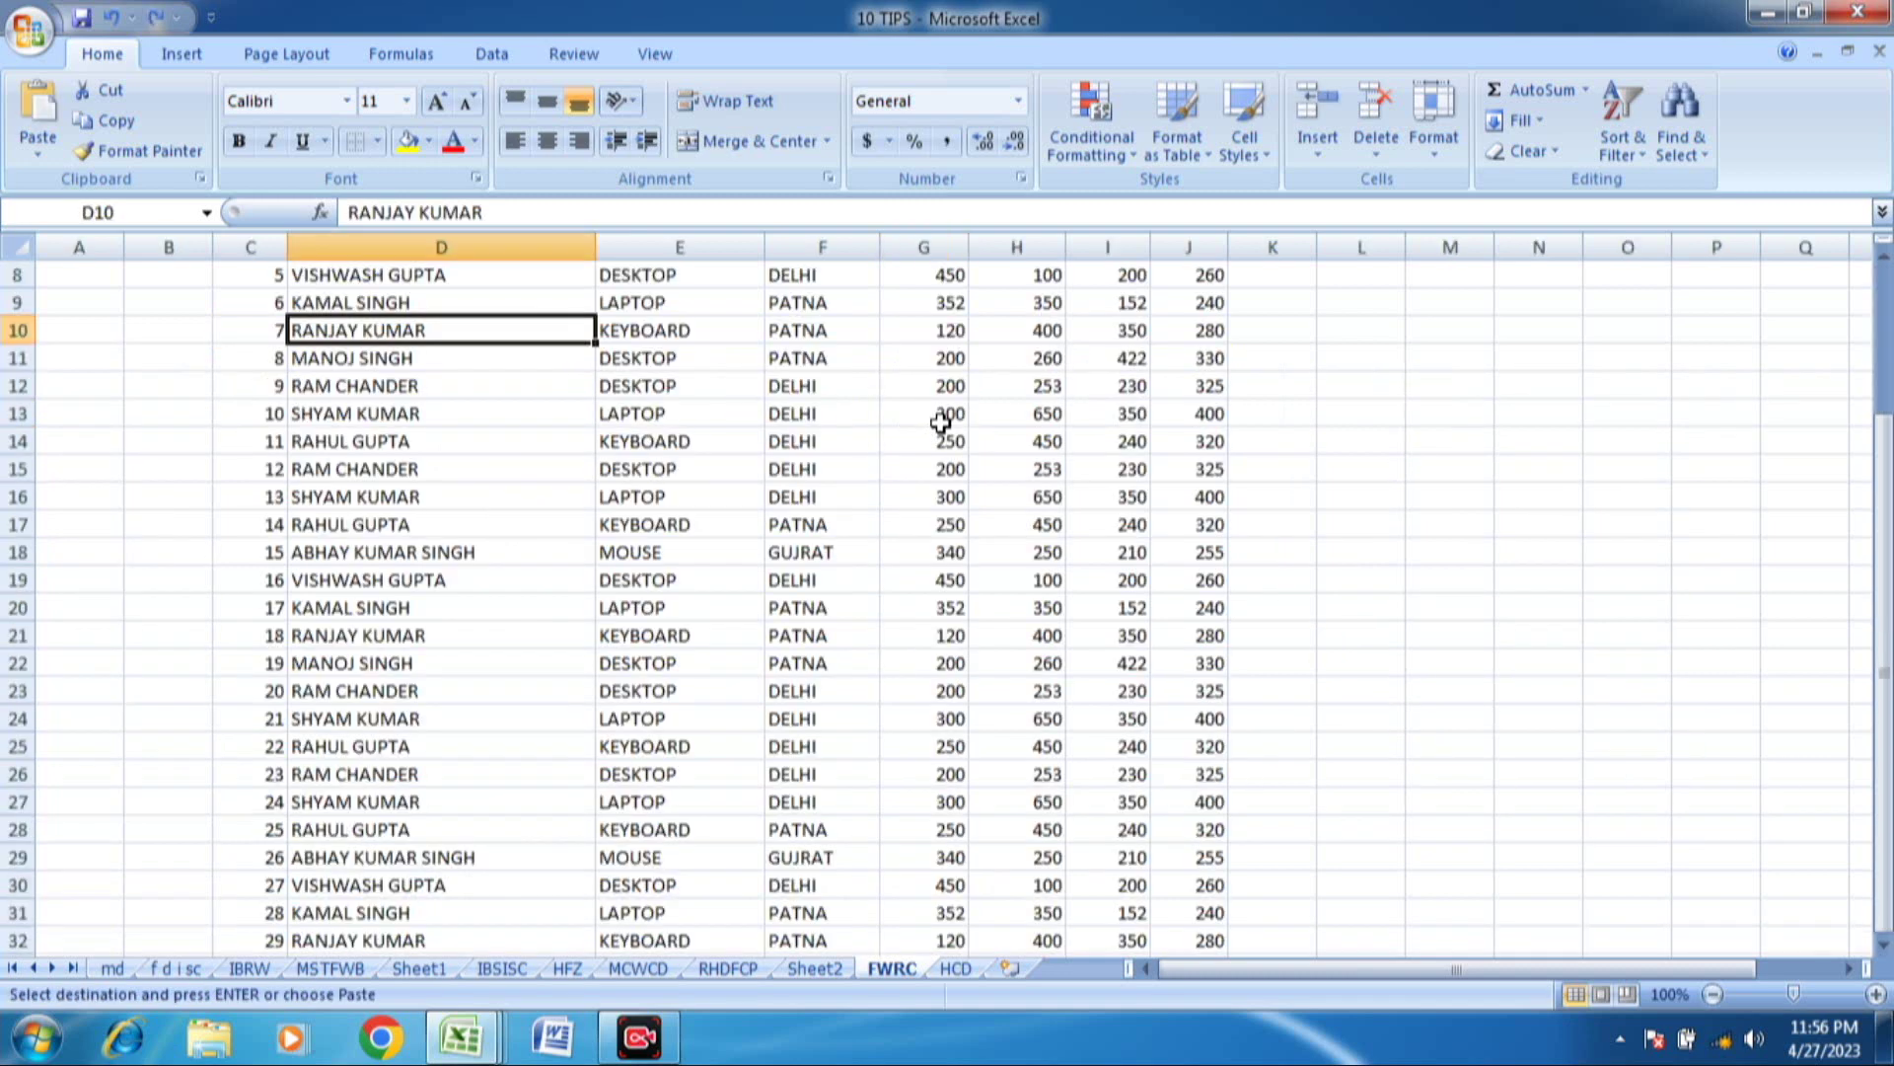
# - Filter the FWRC table to the PATNA rows of the CITY column, using the value of cell F17
pyautogui.click(774, 469)
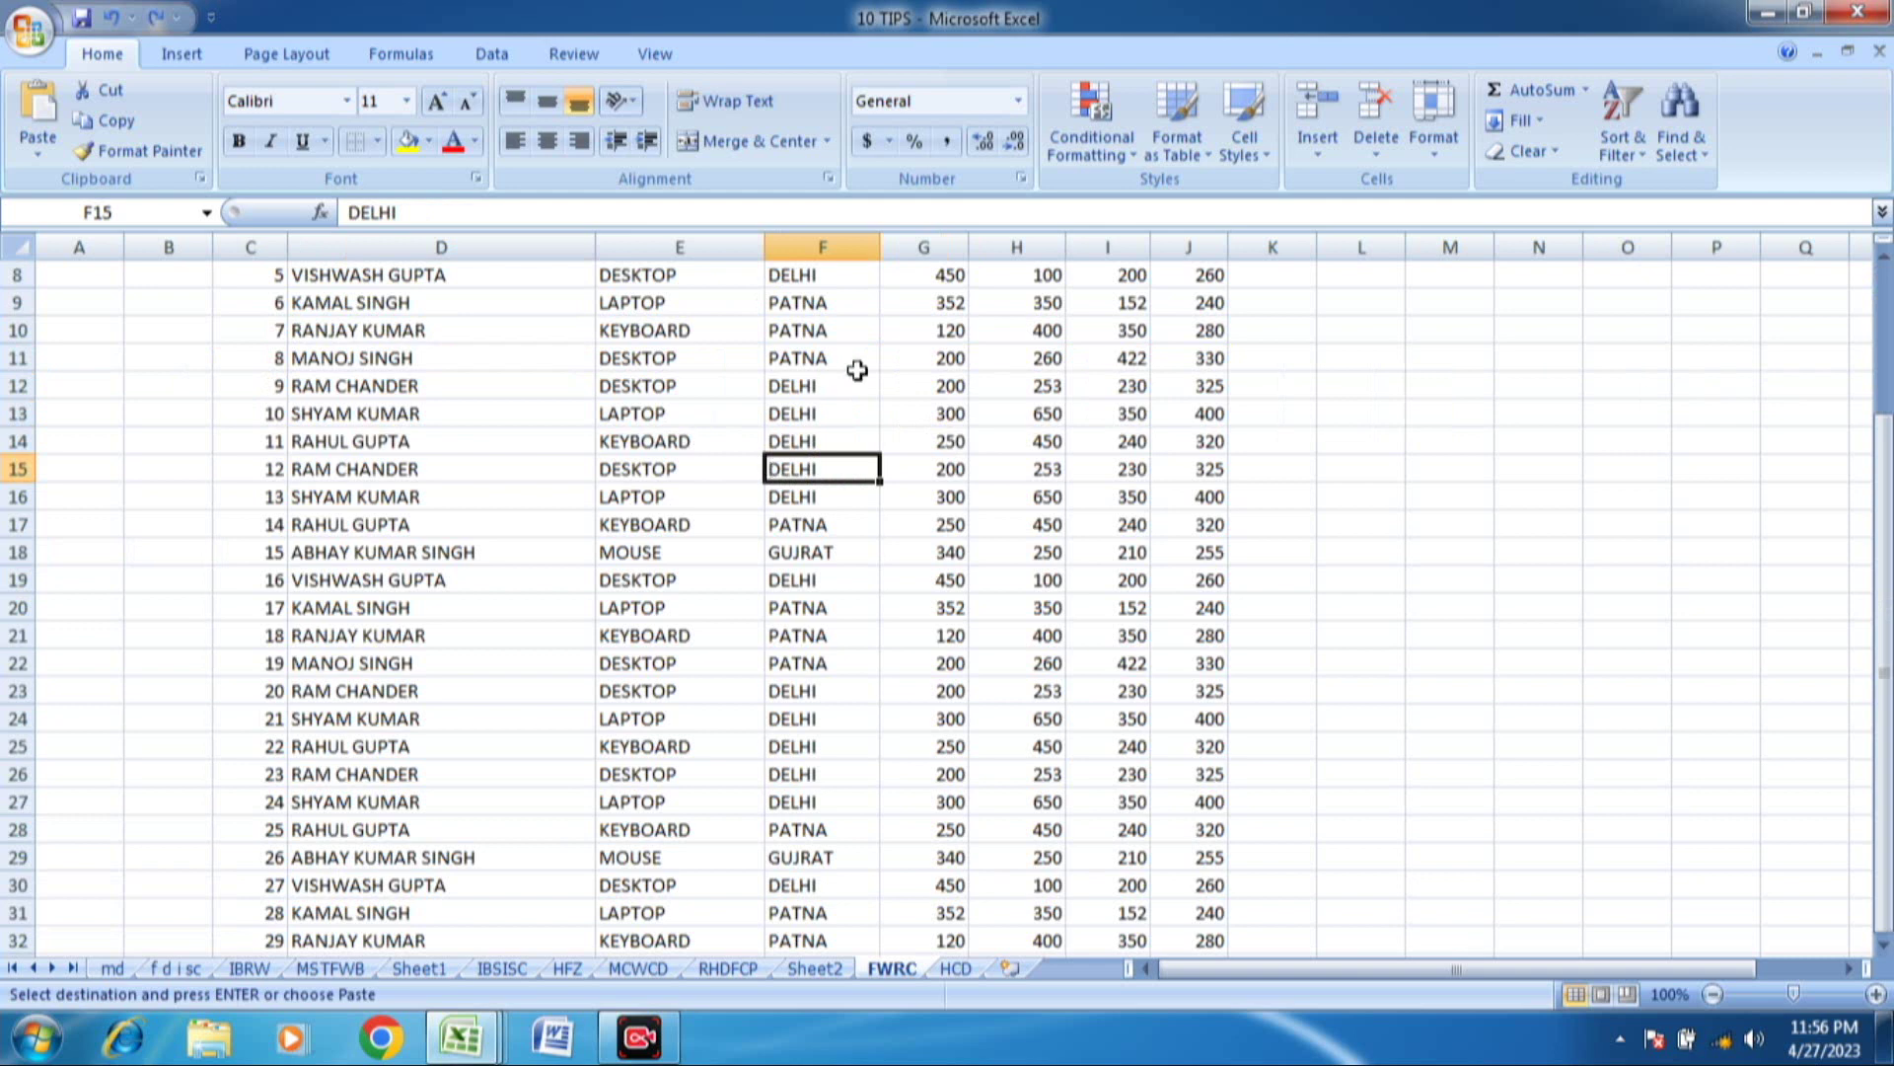
pyautogui.click(811, 526)
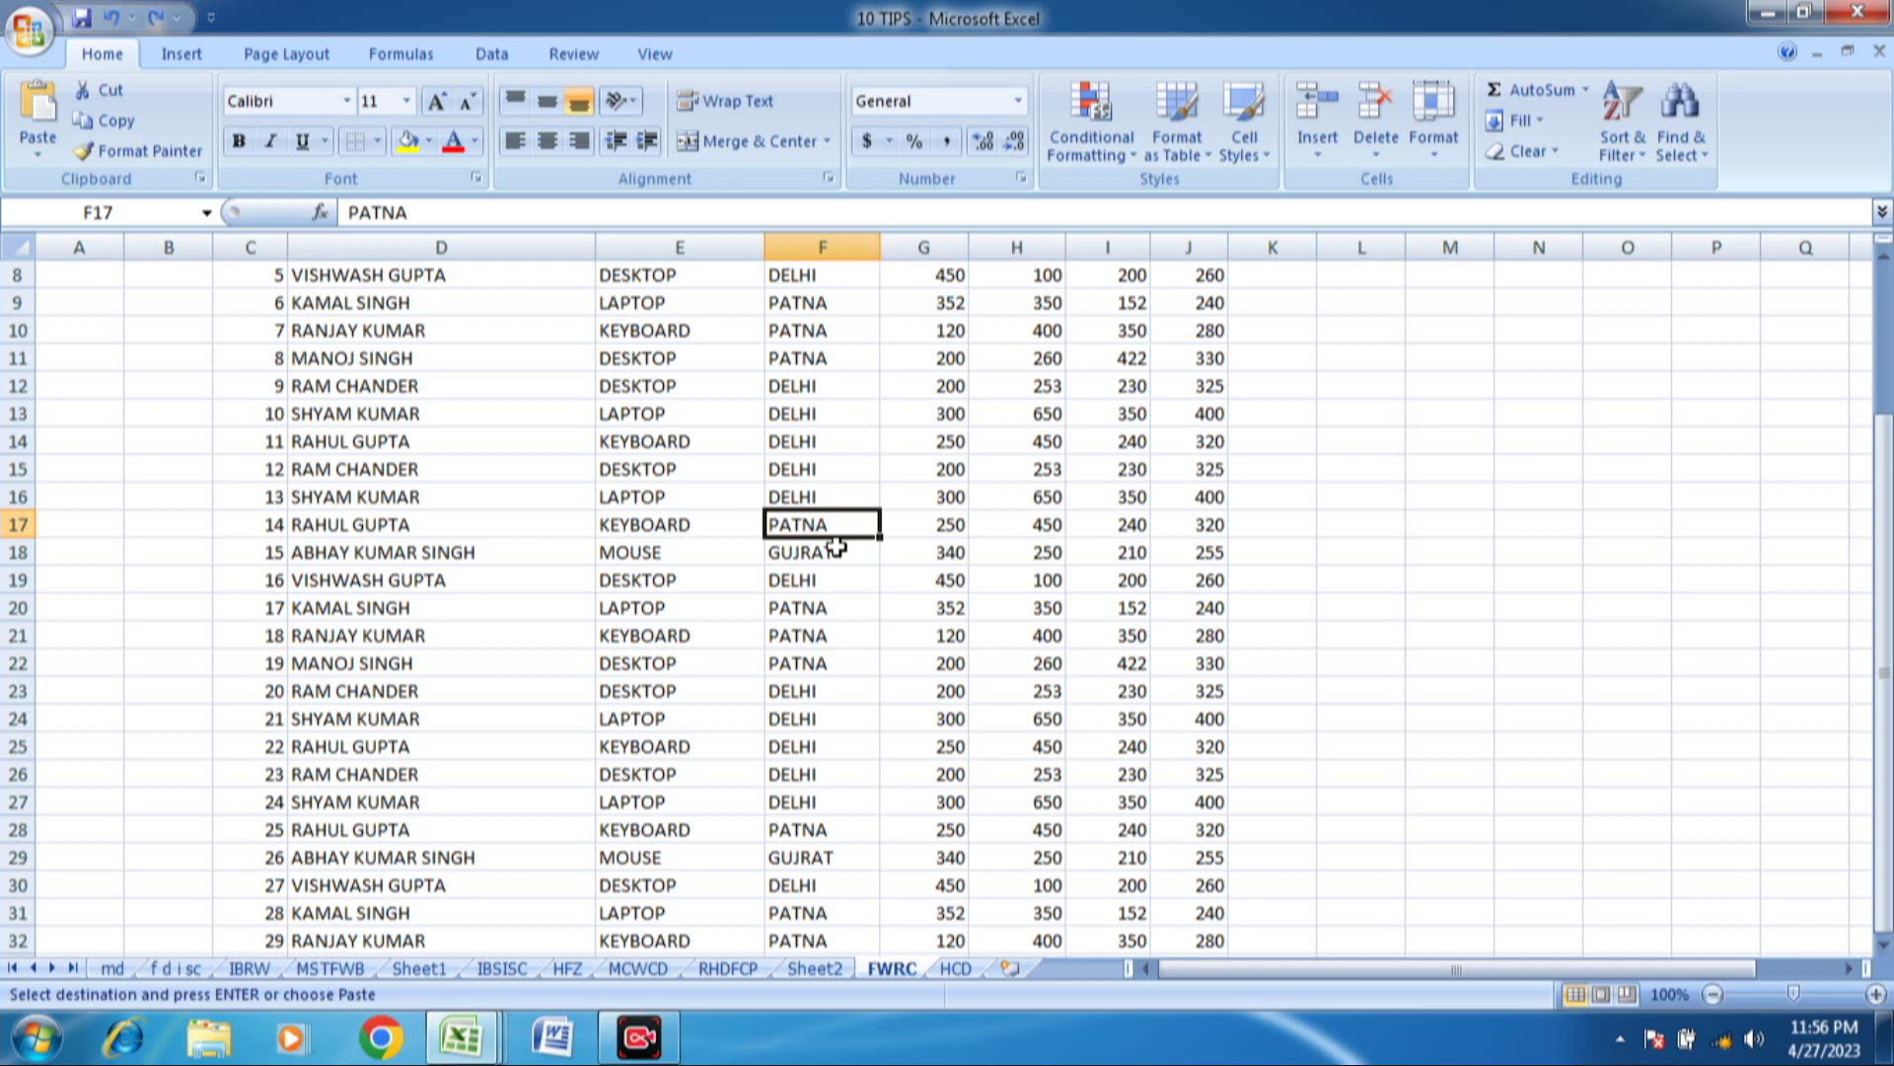
pyautogui.rightClick(825, 530)
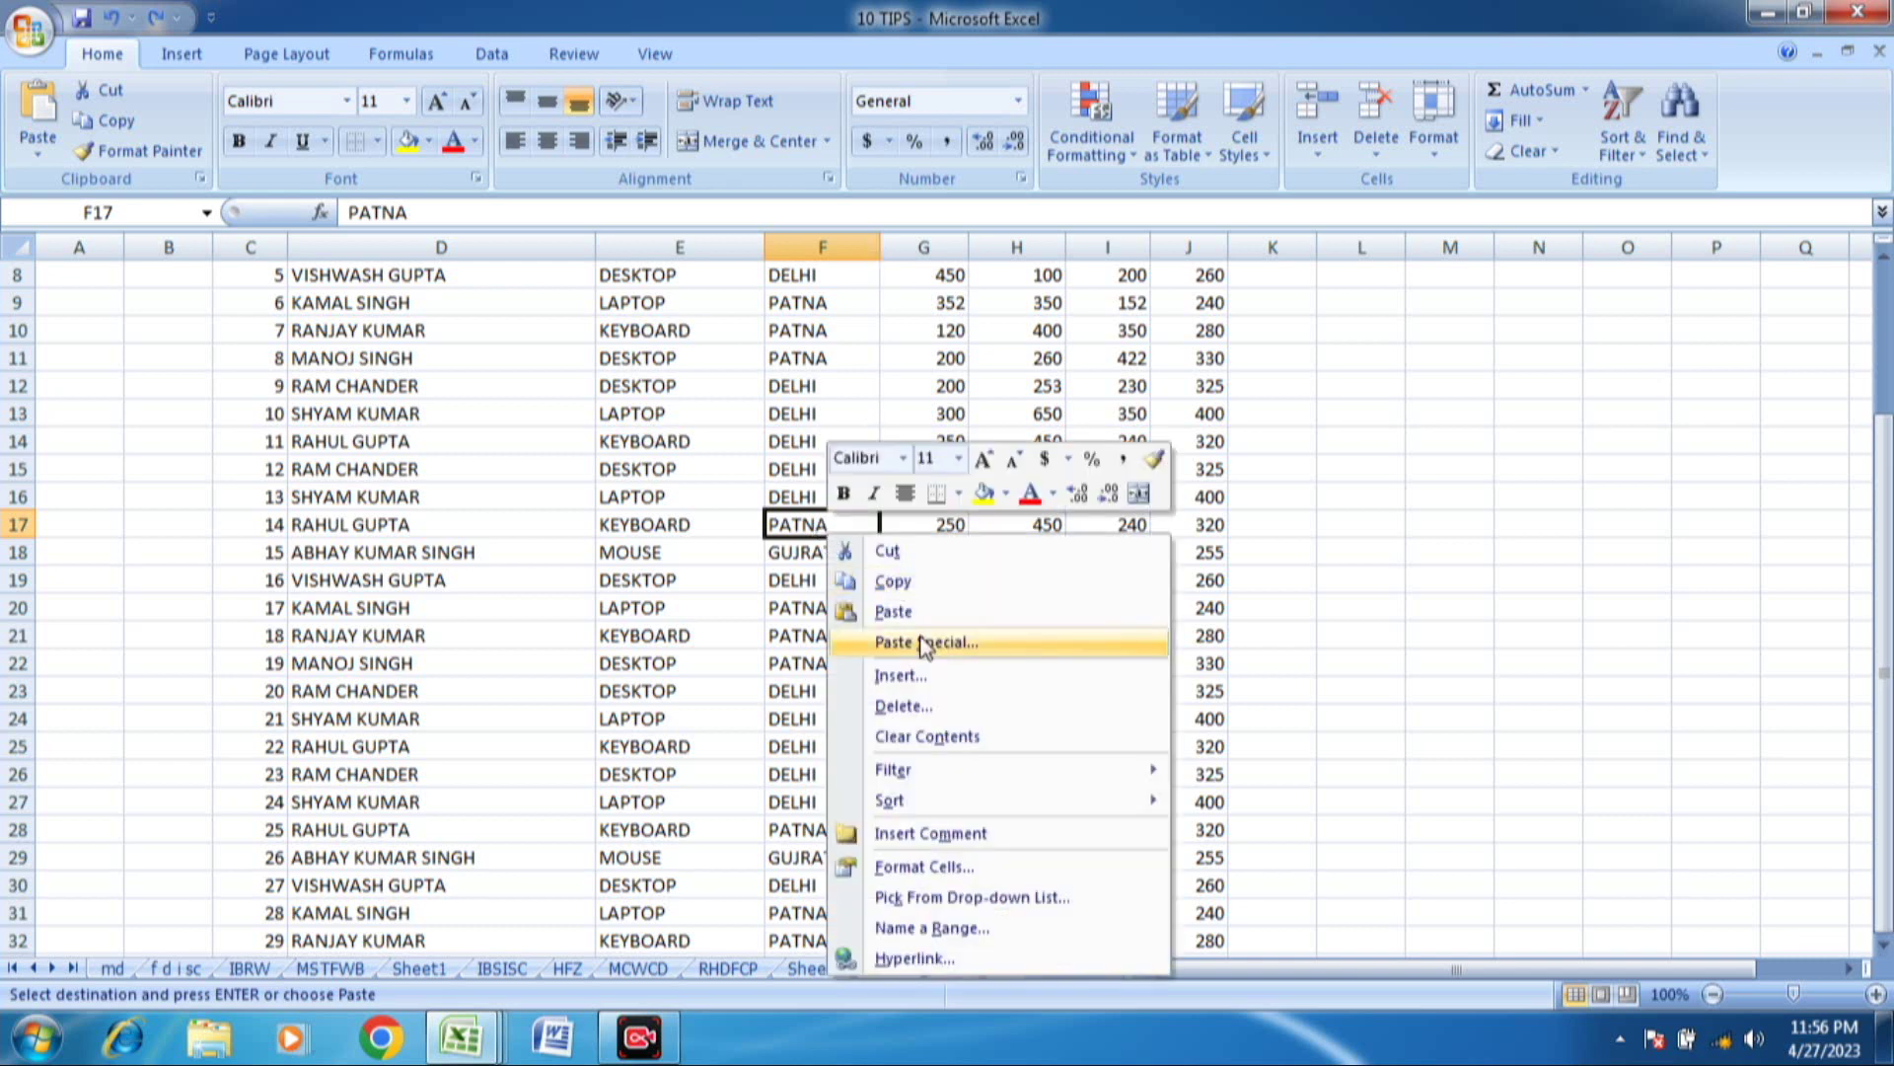
pyautogui.moveTo(949, 777)
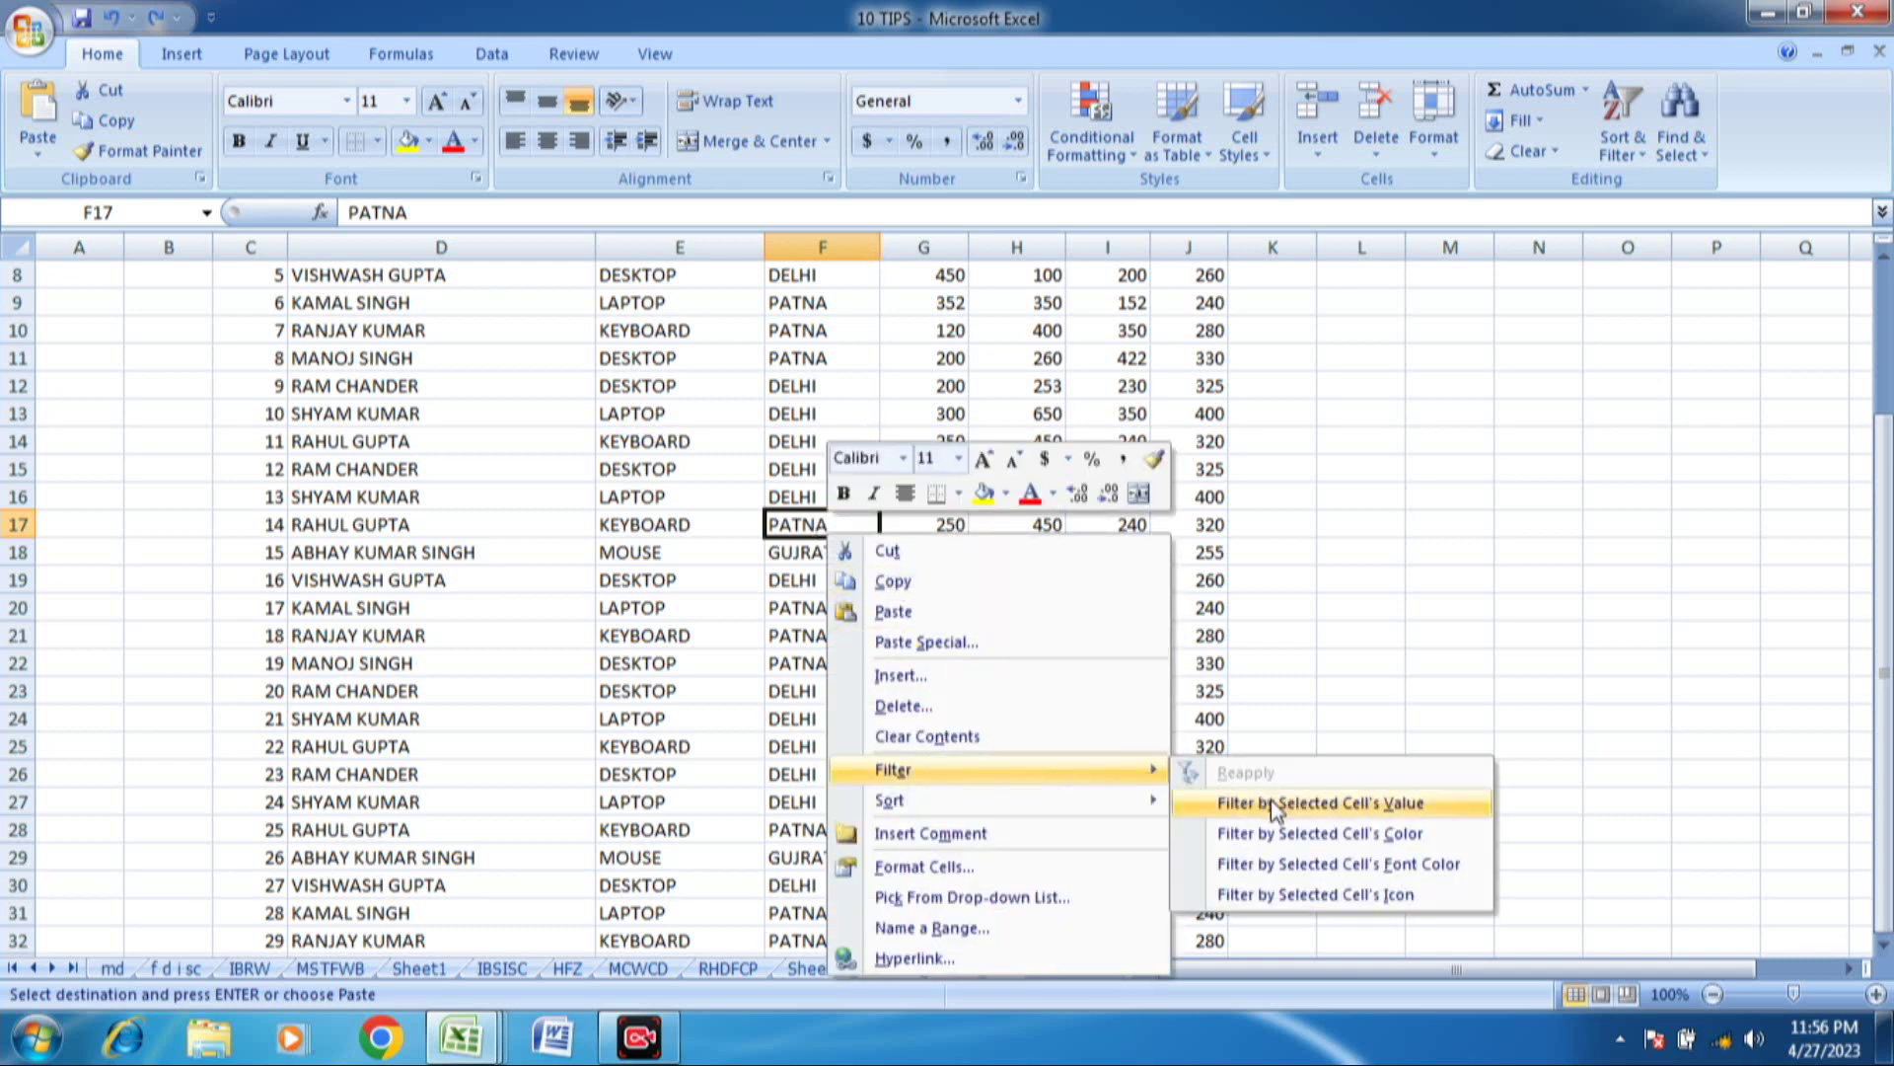
pyautogui.click(1223, 802)
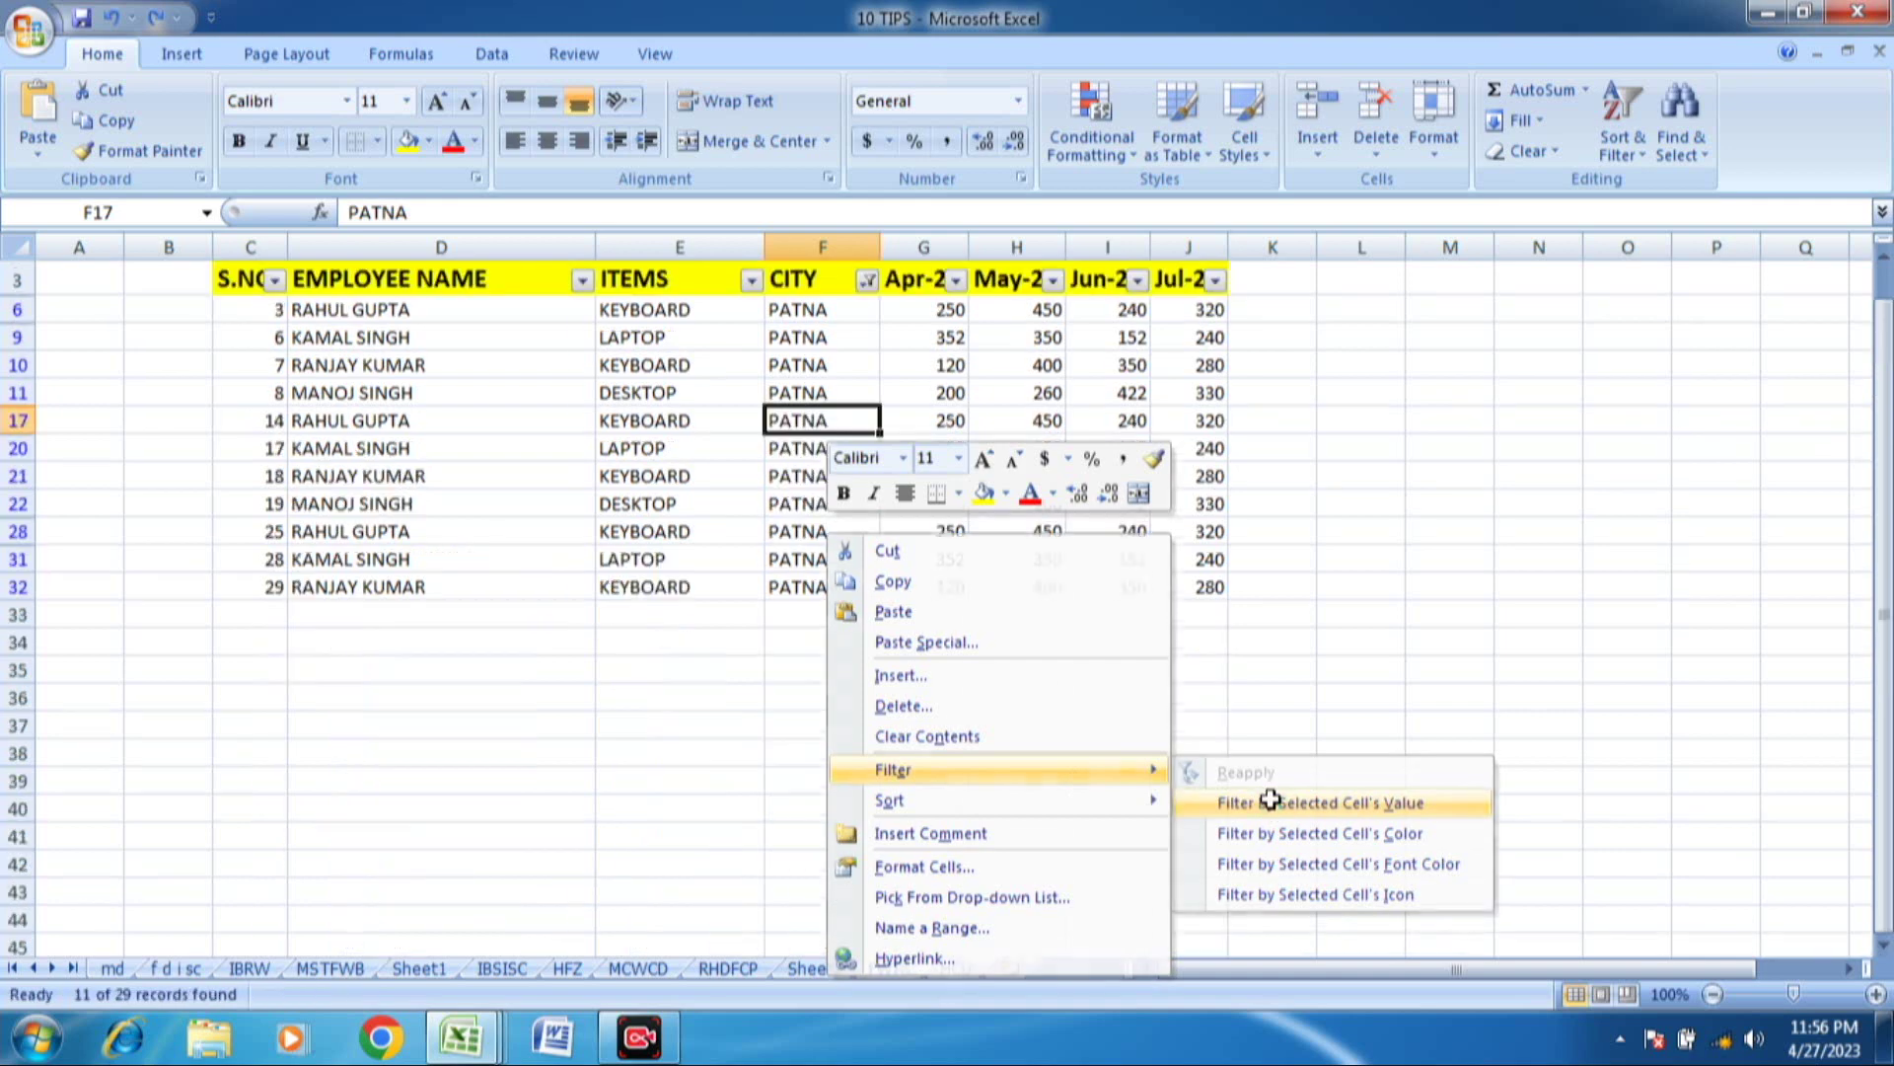
pyautogui.click(771, 310)
pyautogui.click(812, 448)
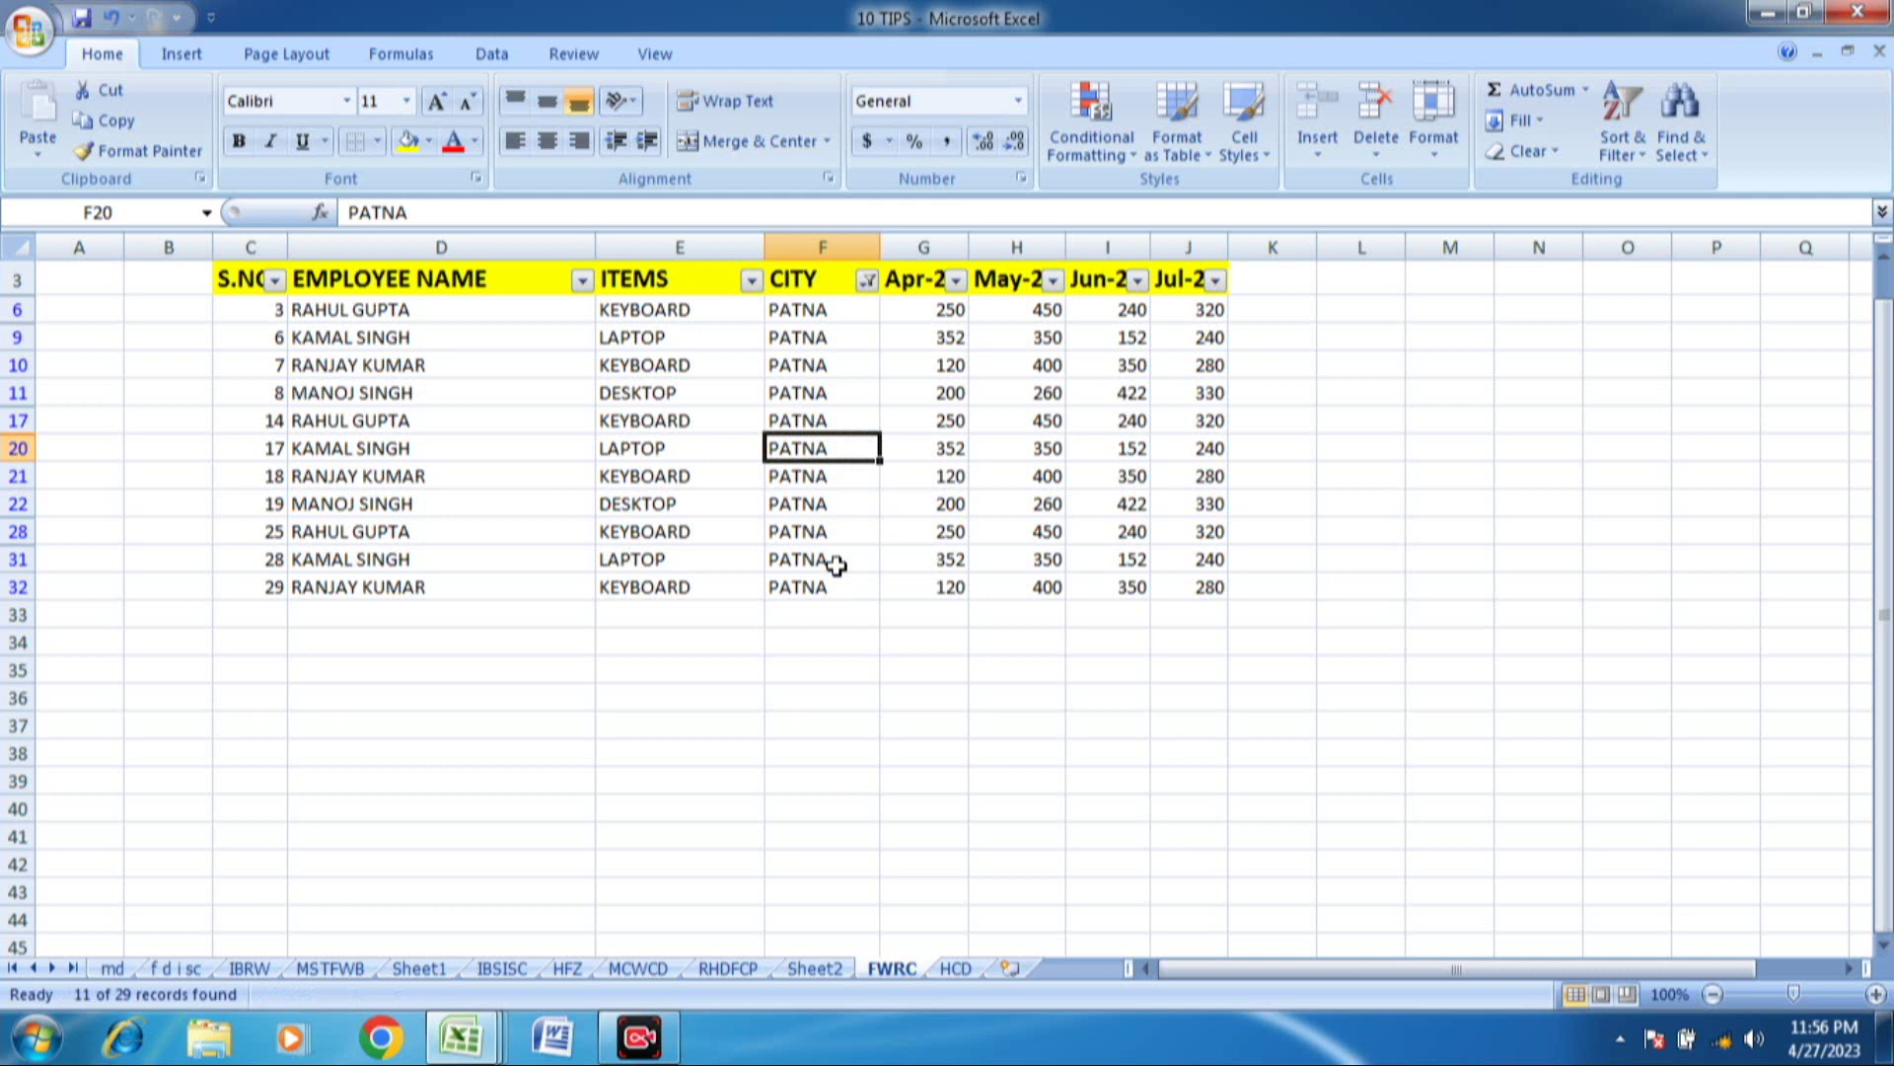
# - Go to the HCD sheet and examine the block of name entries in columns E to G
pyautogui.click(958, 969)
pyautogui.click(477, 363)
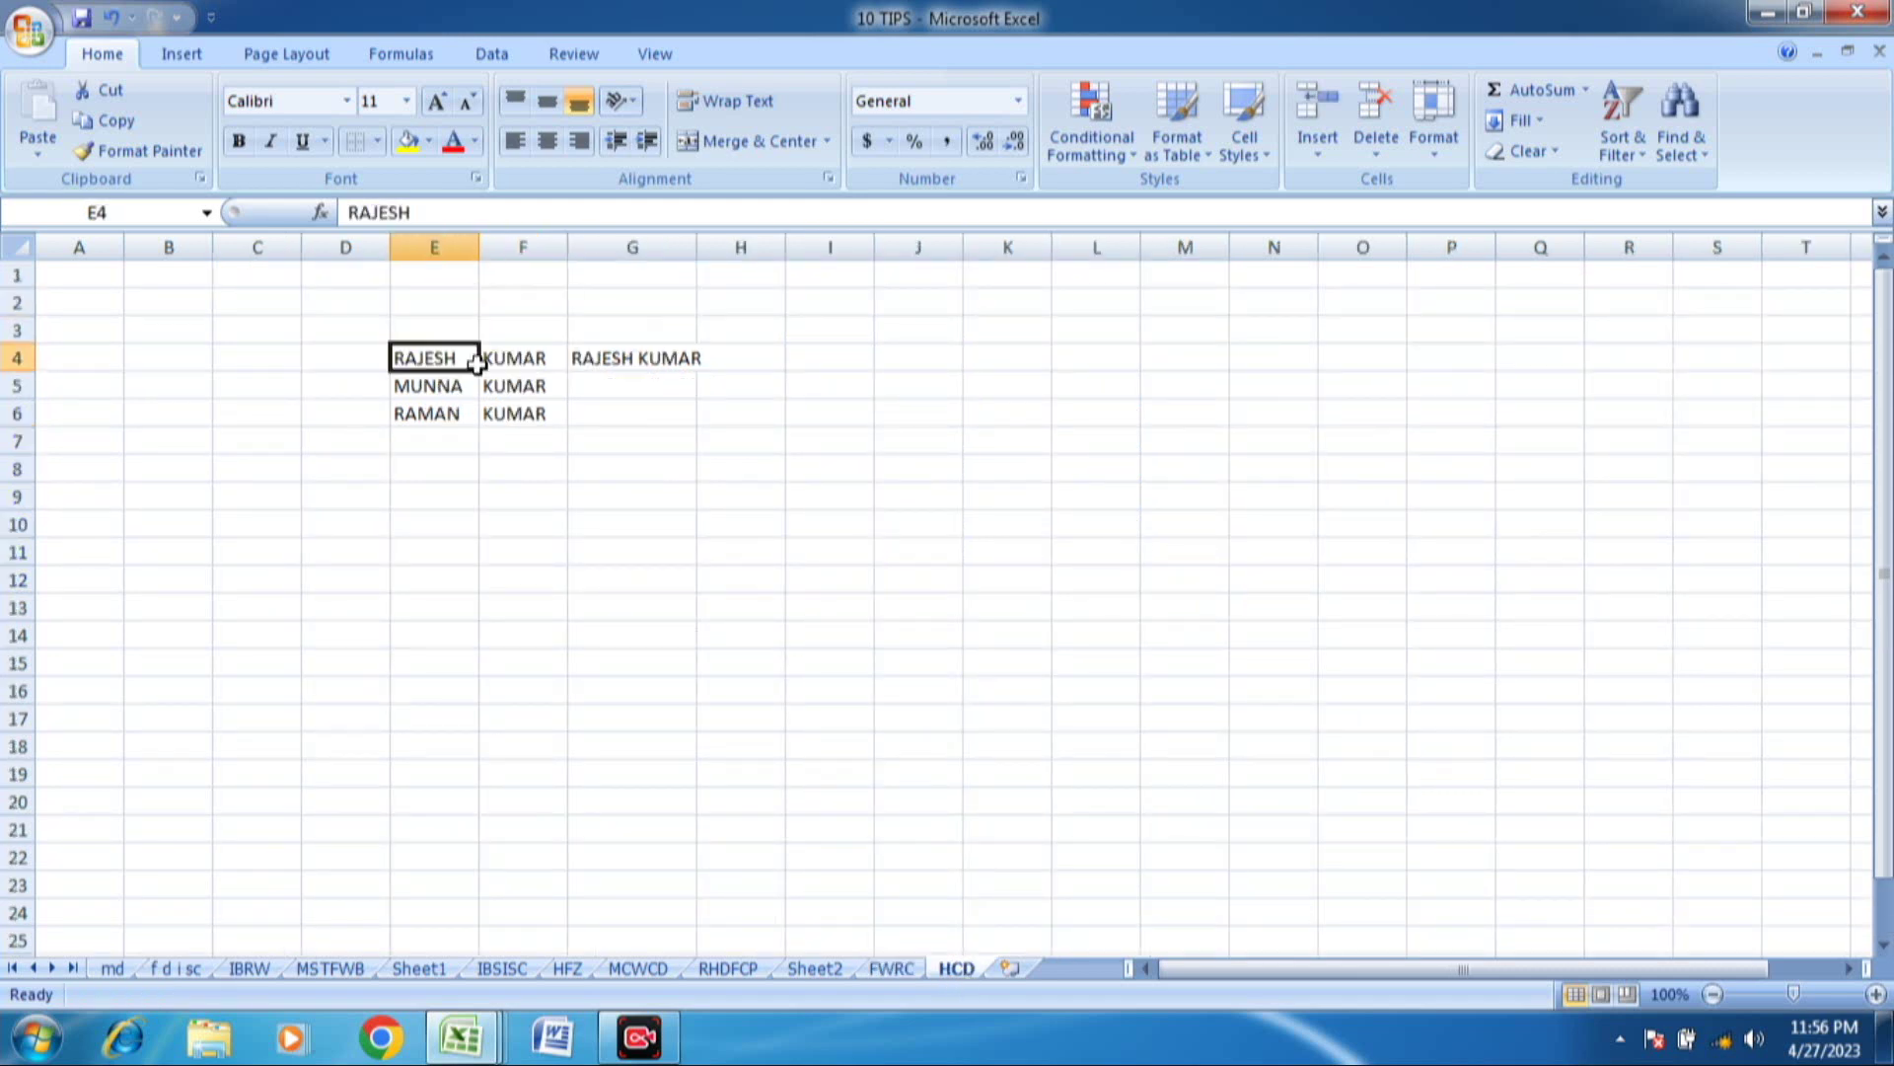
pyautogui.click(345, 346)
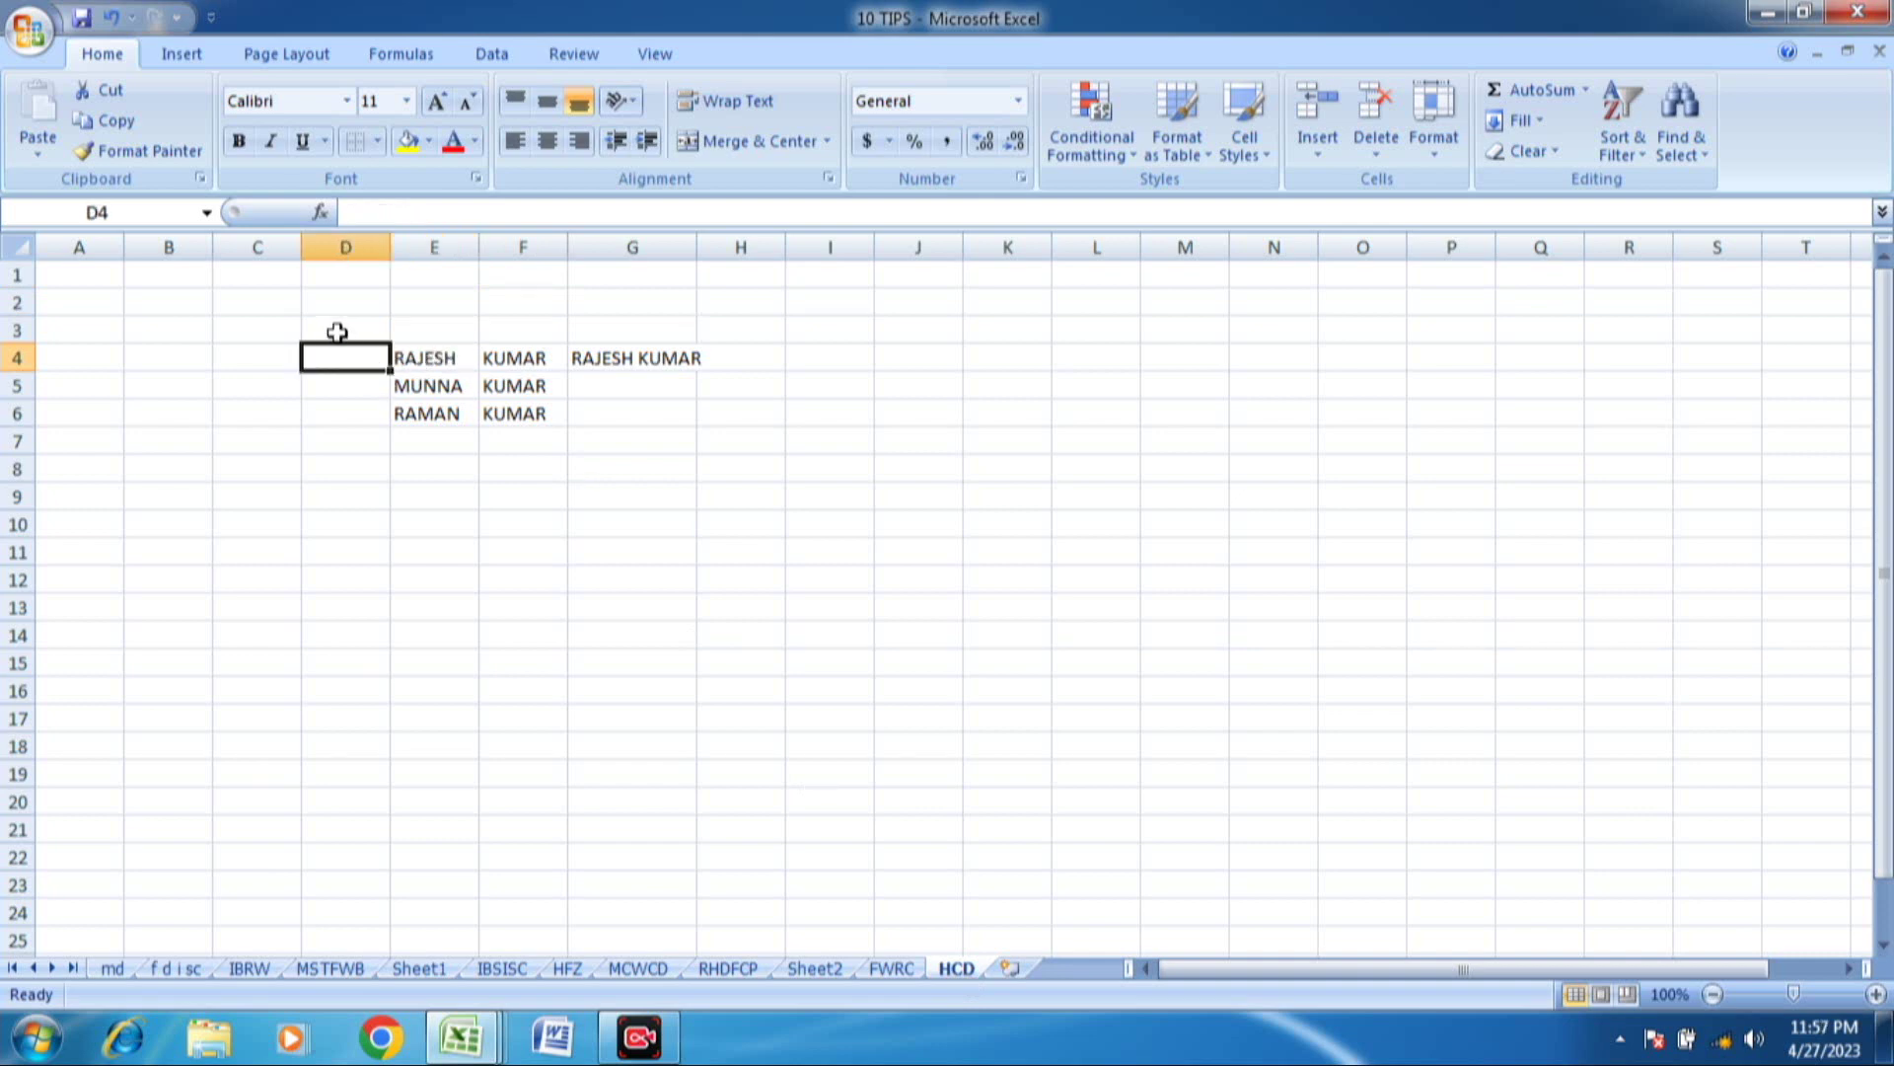
pyautogui.moveTo(338, 329); pyautogui.dragTo(730, 505)
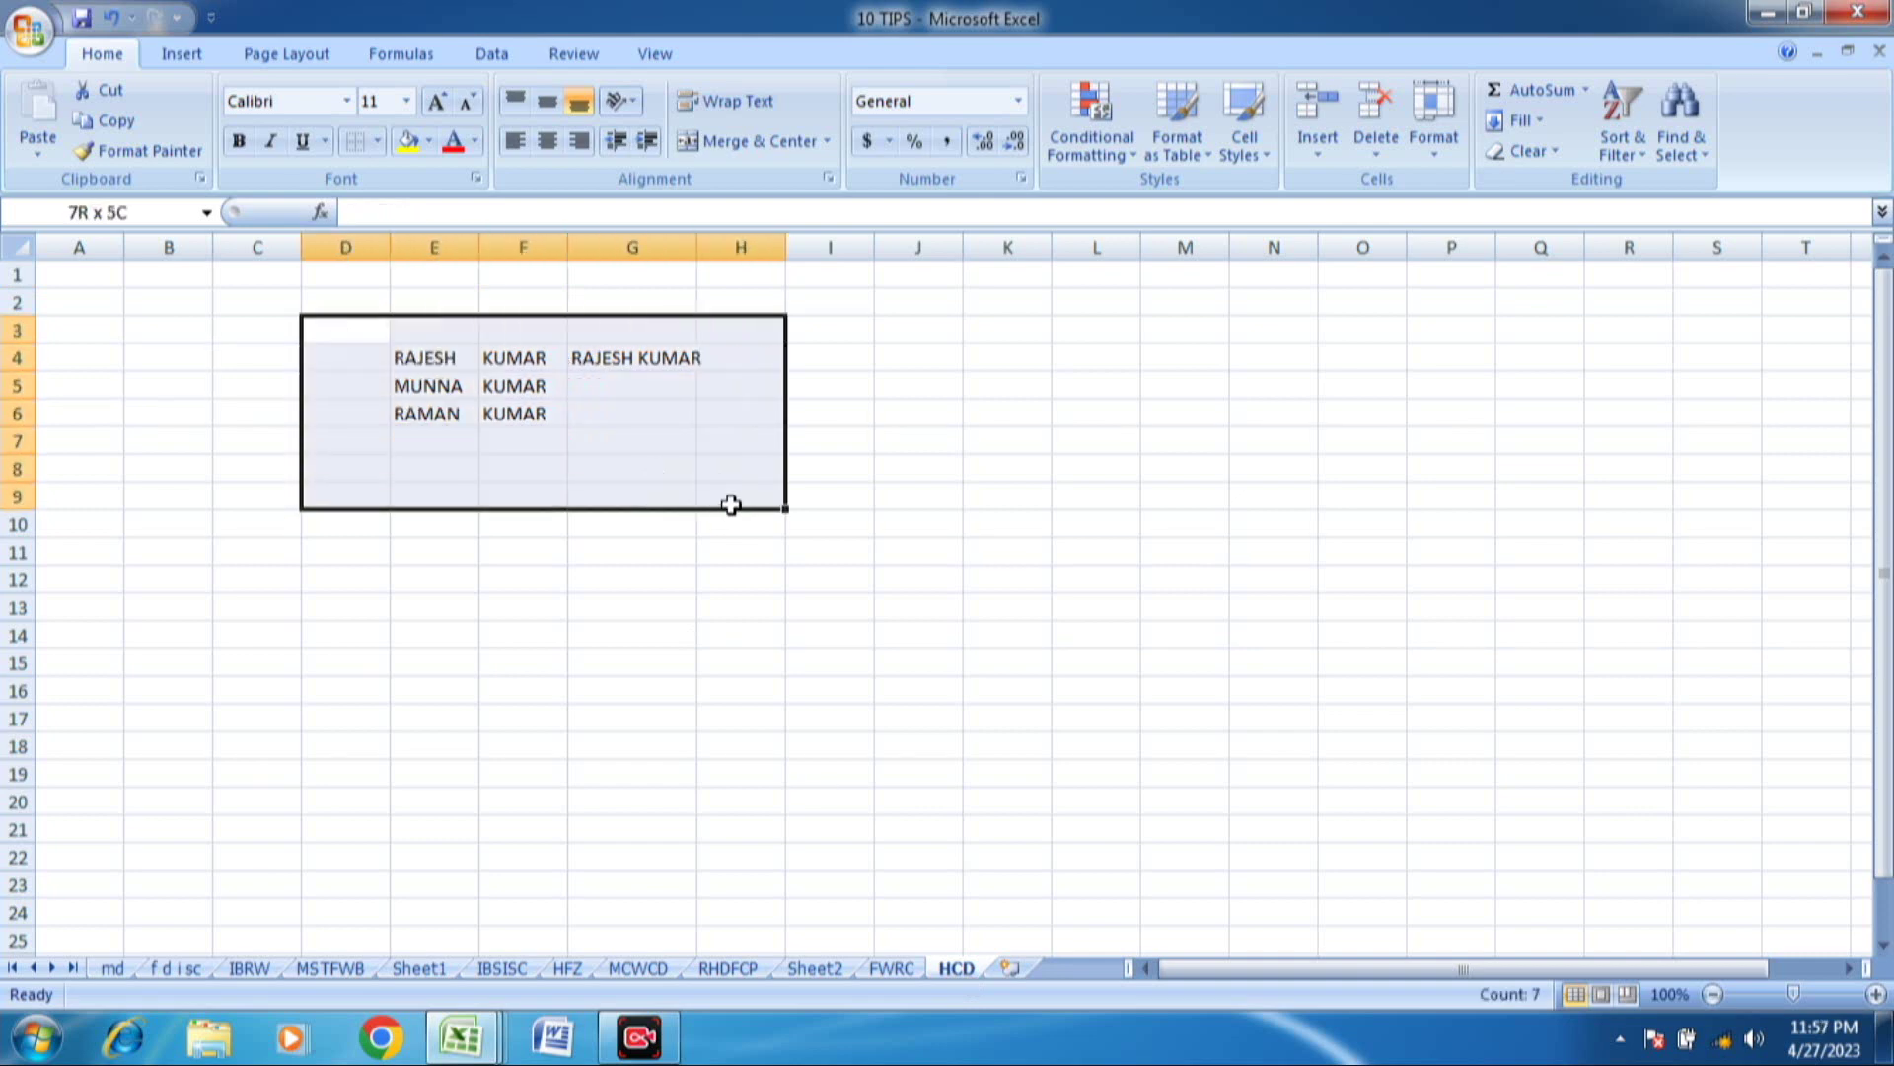
pyautogui.click(317, 477)
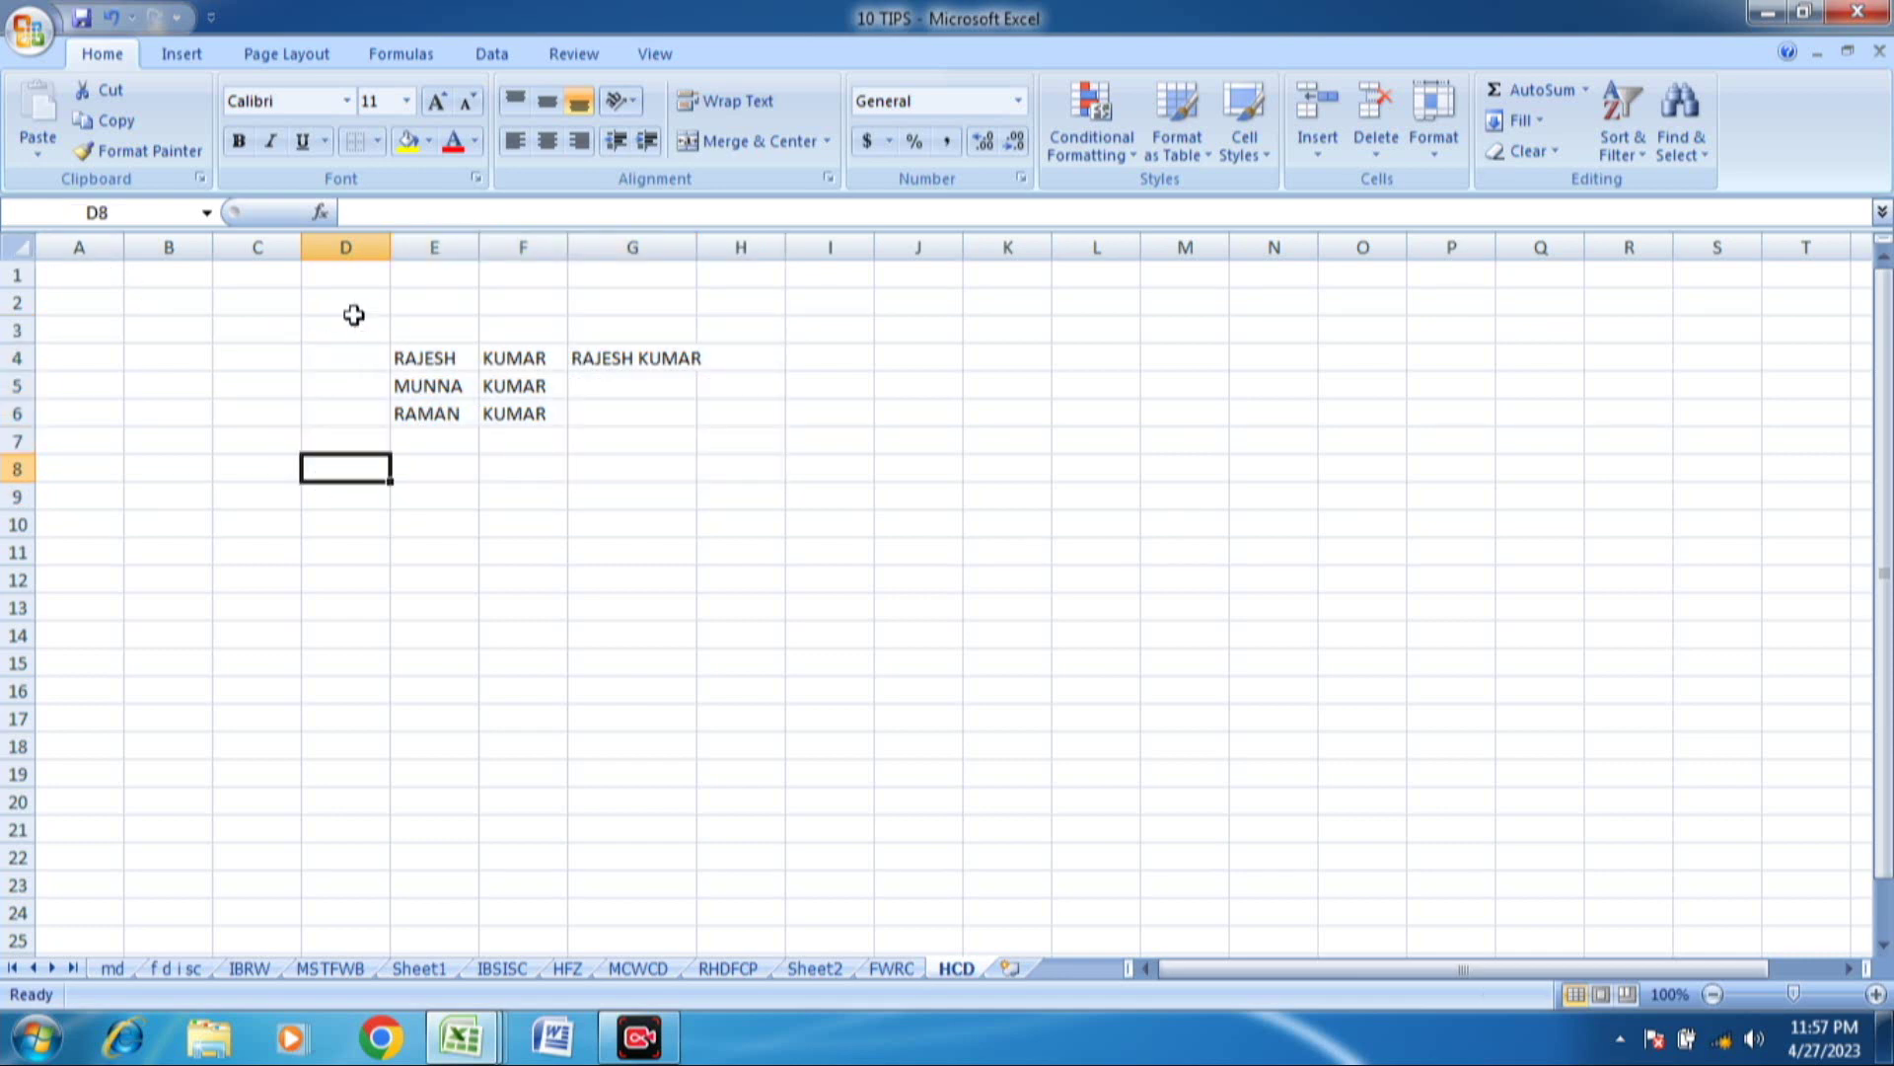
pyautogui.moveTo(349, 308); pyautogui.dragTo(840, 488)
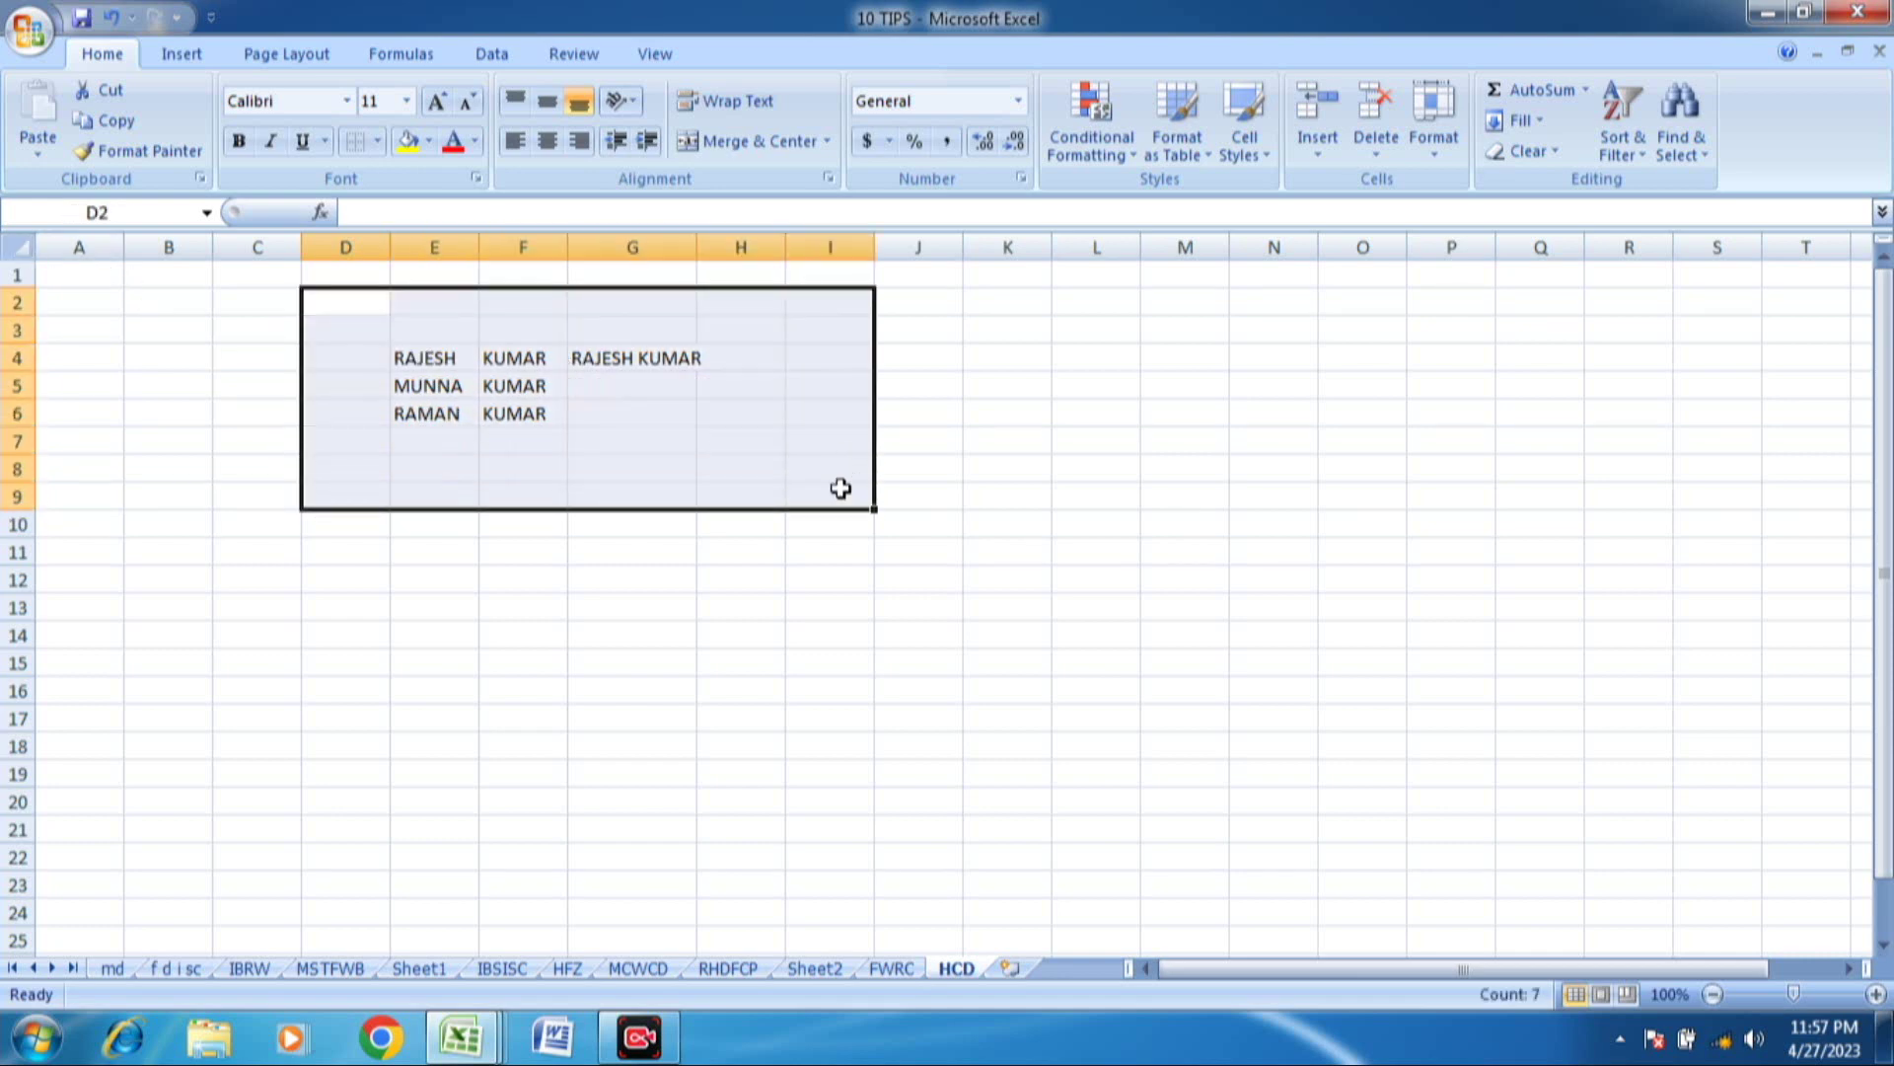
pyautogui.click(688, 422)
# - Hide the contents of range D3:G8 on the HCD sheet with the custom number format ;;;
pyautogui.moveTo(336, 340); pyautogui.dragTo(630, 473)
pyautogui.rightClick(565, 422)
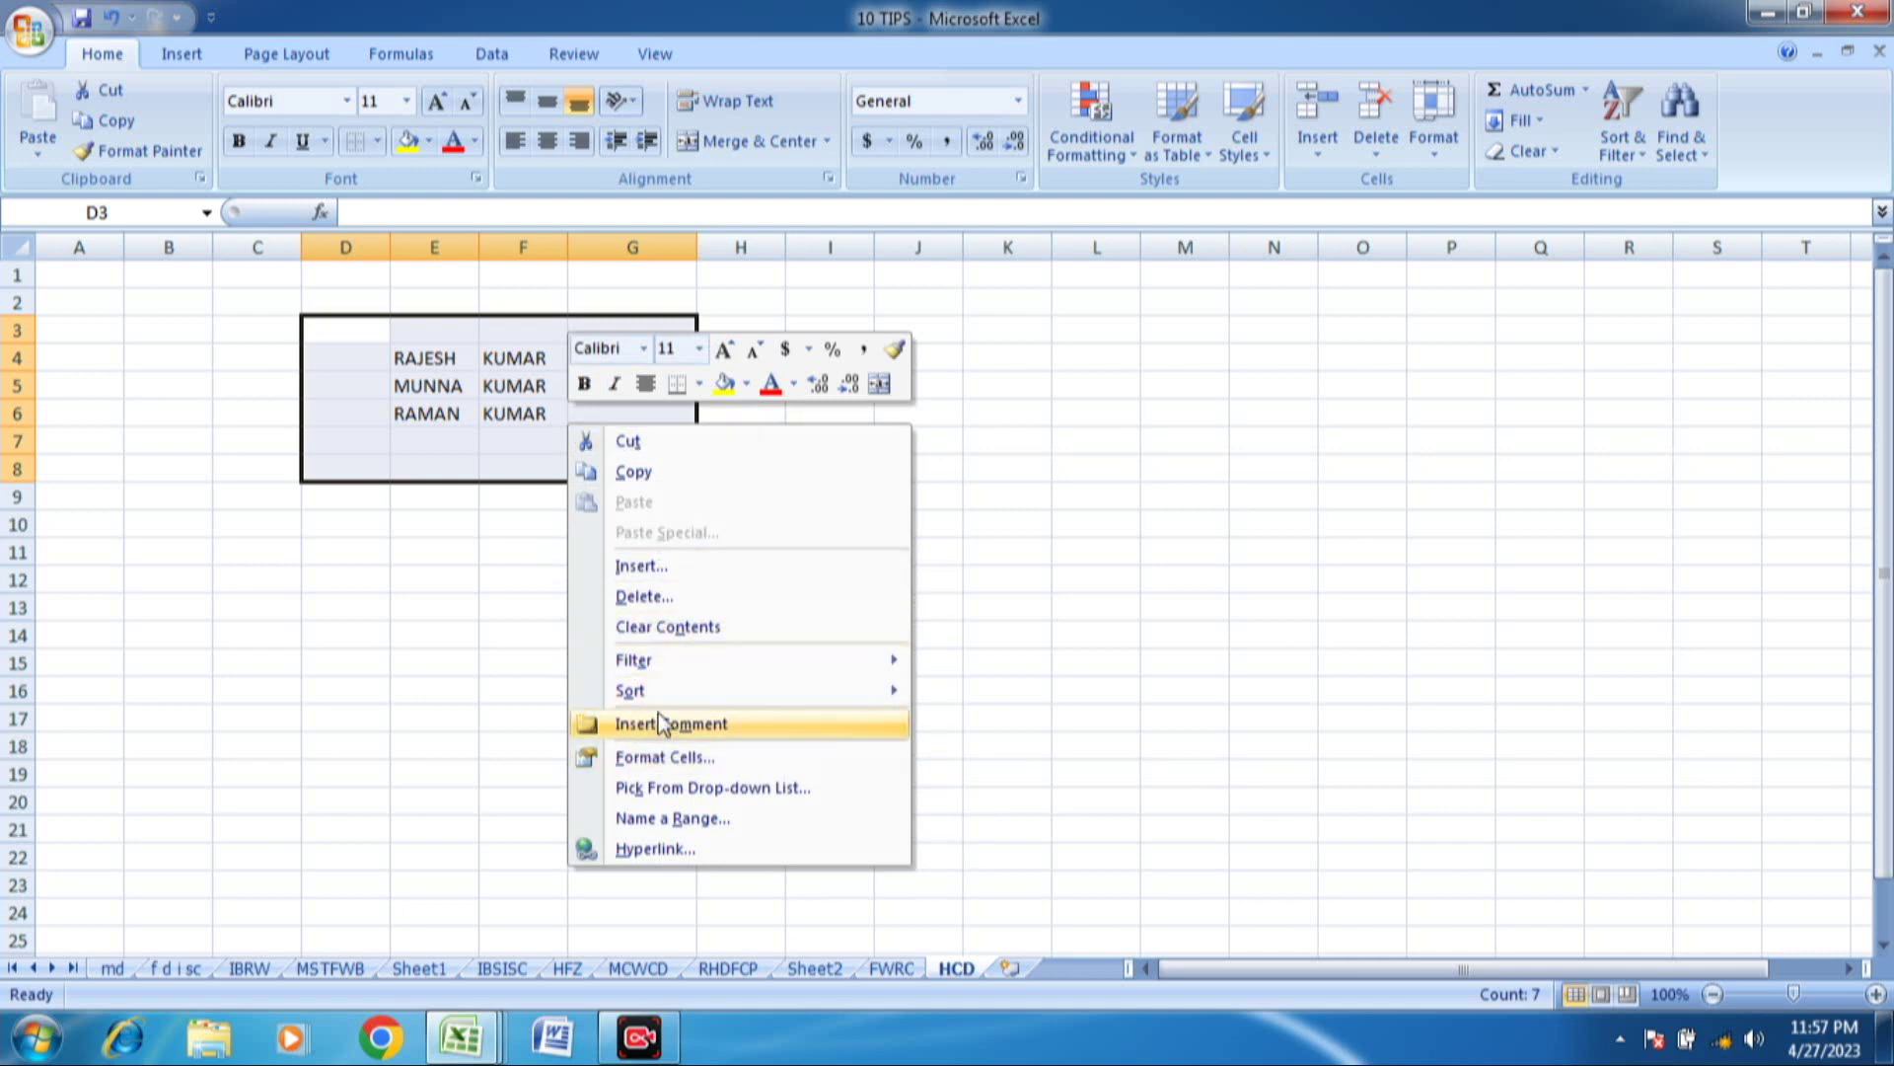
pyautogui.click(679, 756)
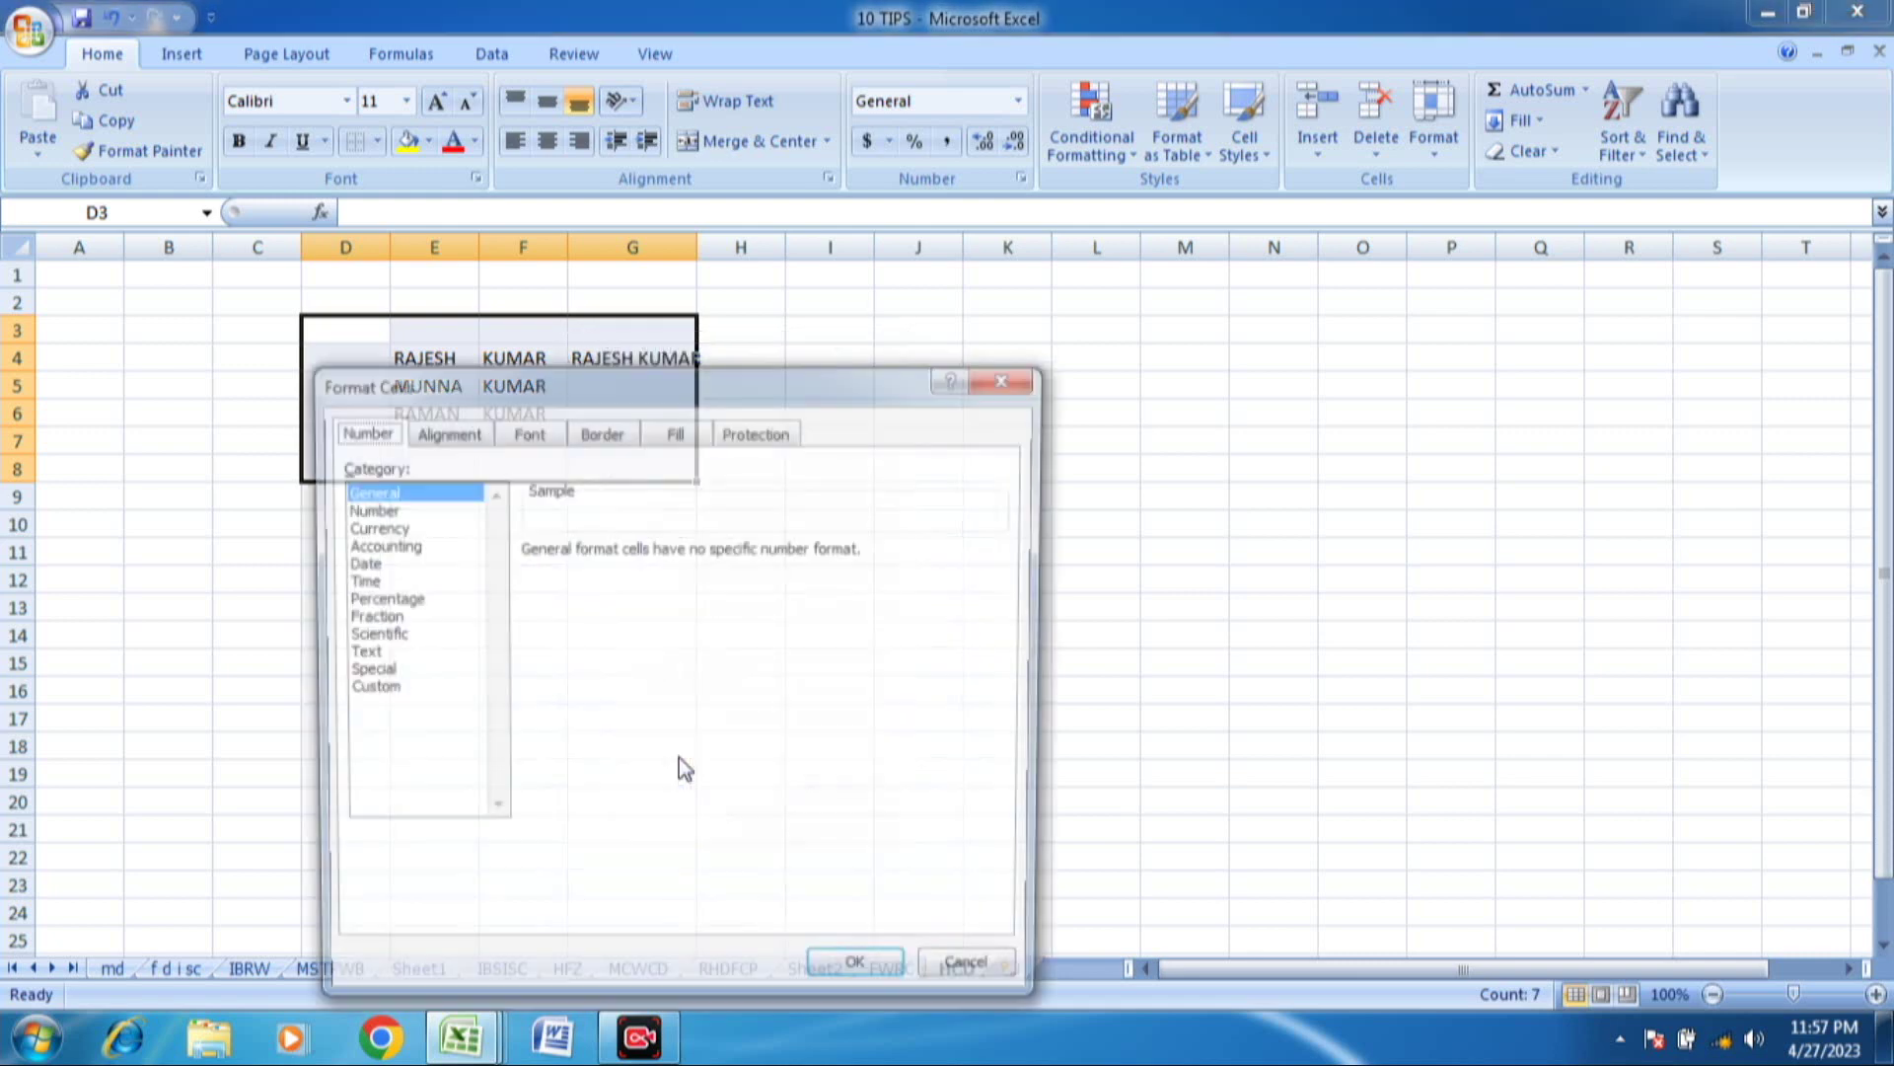
pyautogui.click(391, 687)
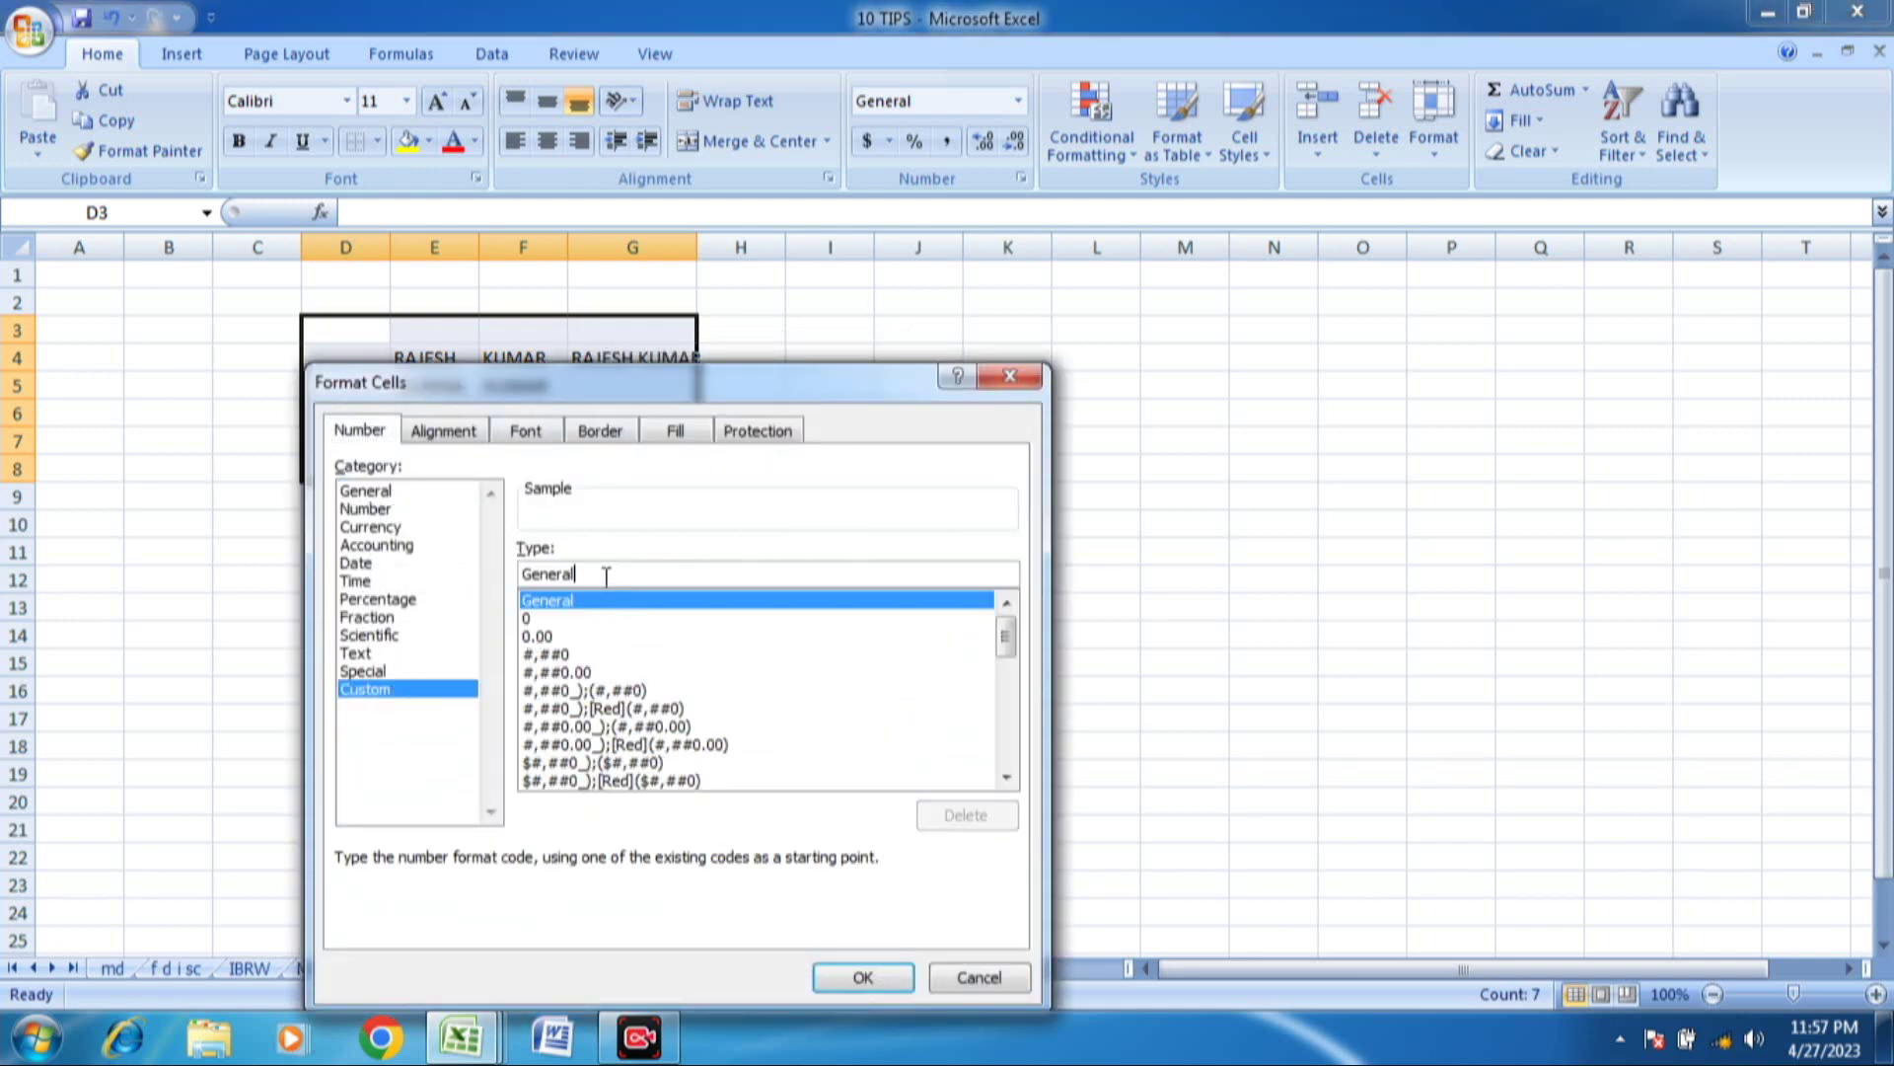
pyautogui.click(607, 575)
pyautogui.press('BackSpace')
pyautogui.press('BackSpace')
pyautogui.press('BackSpace')
pyautogui.press('BackSpace')
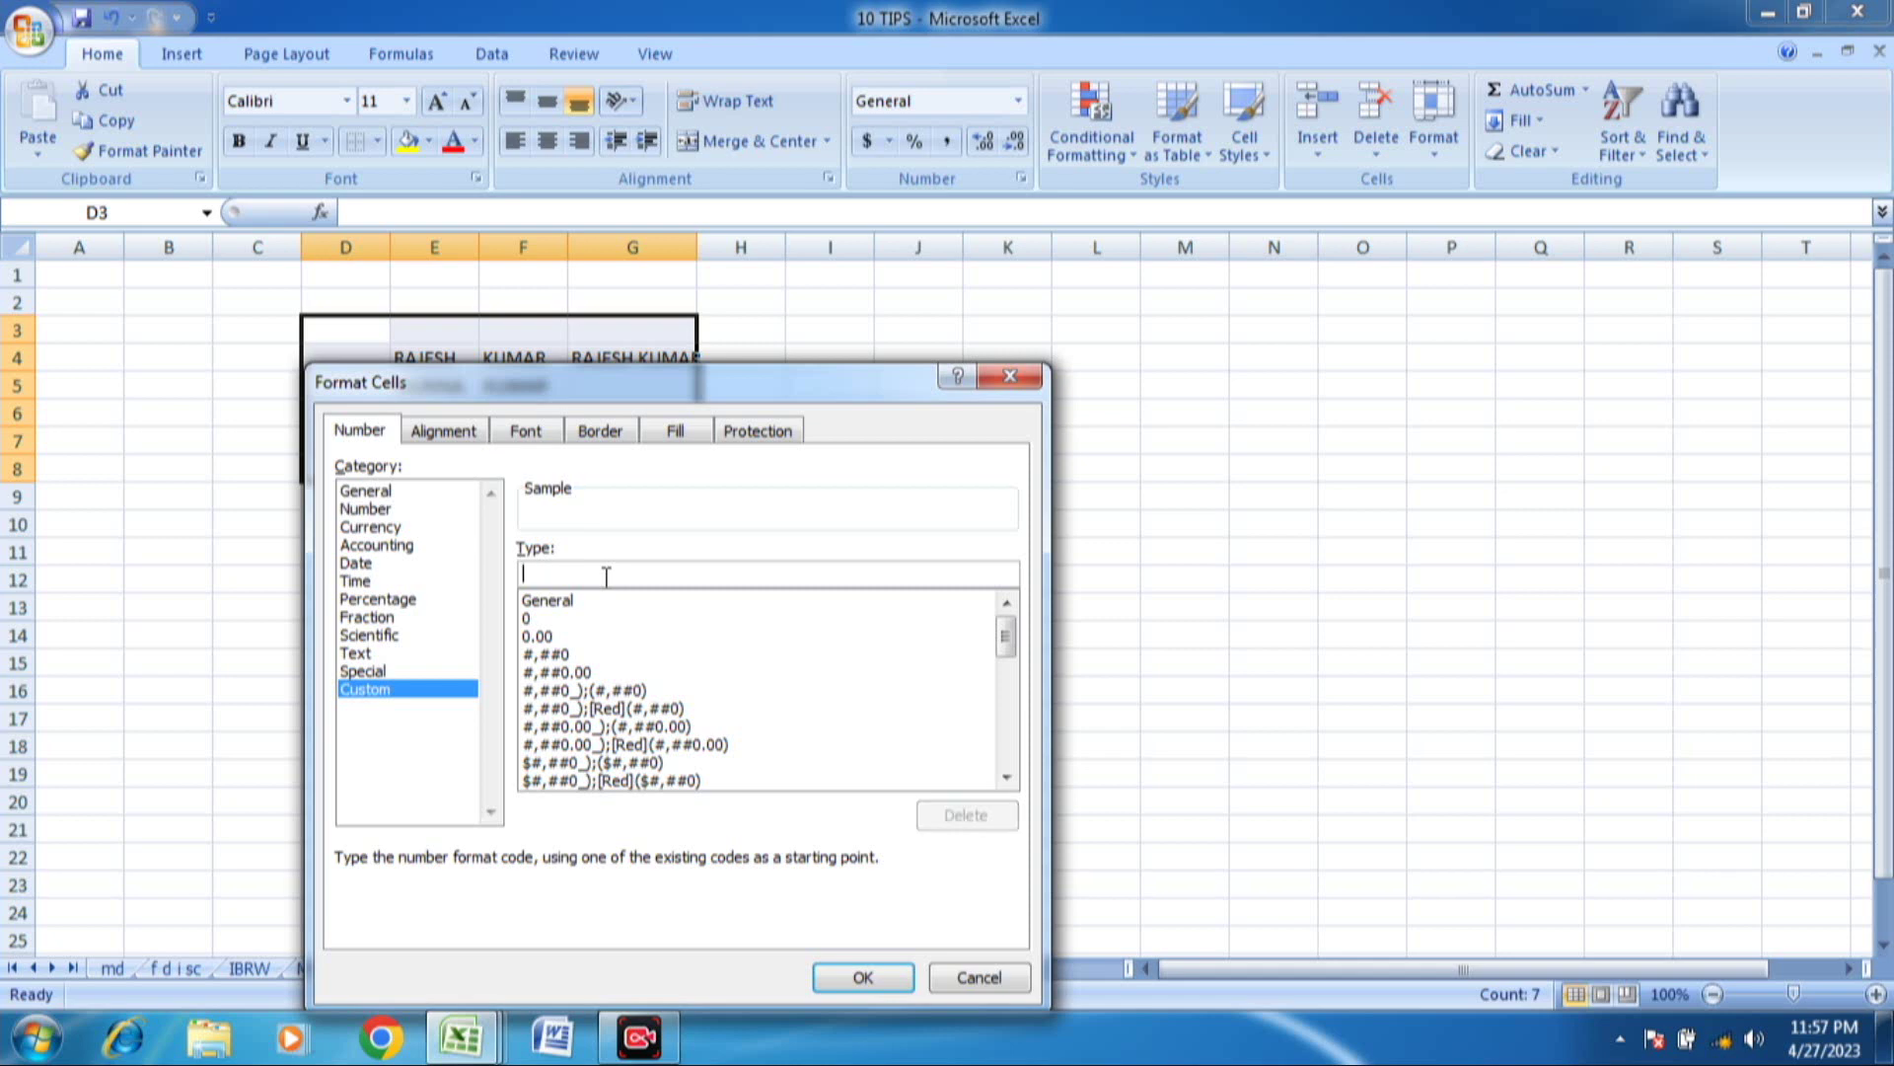
pyautogui.write(';')
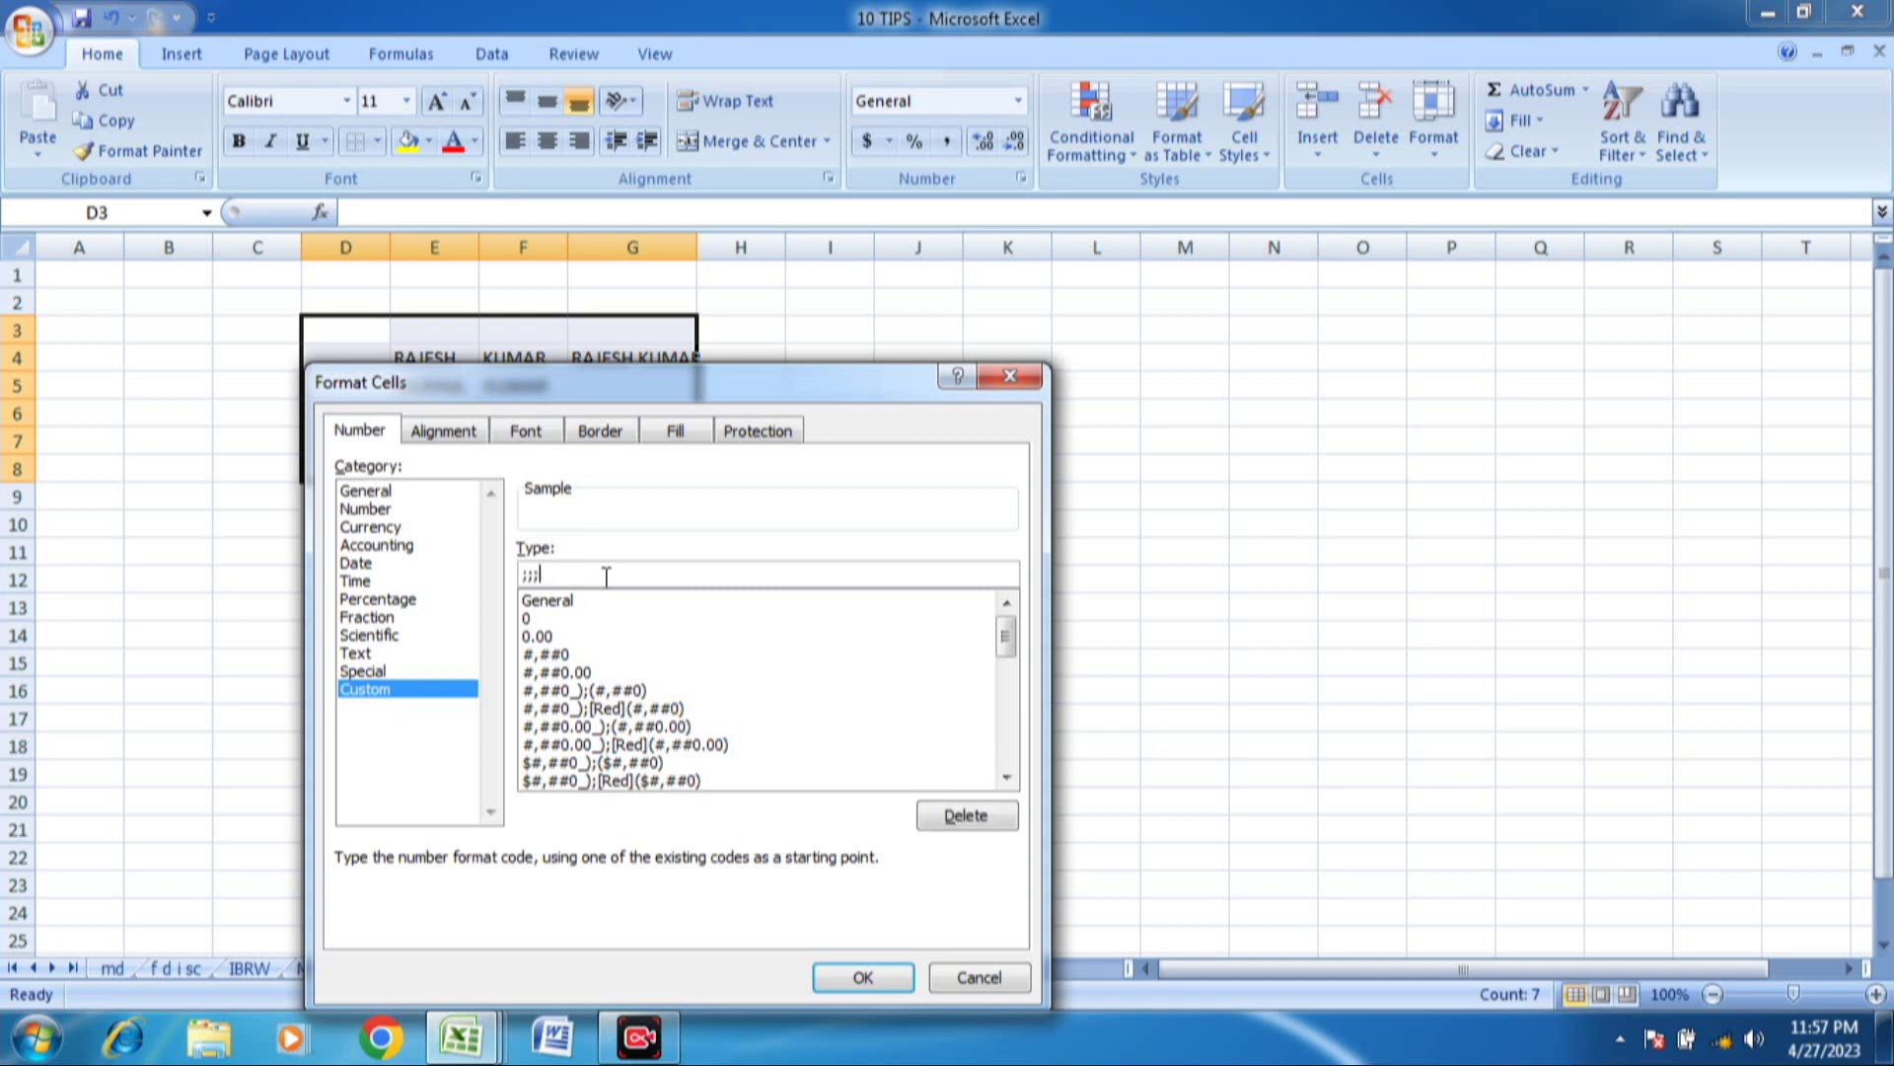
pyautogui.write(';;')
pyautogui.press('Return')
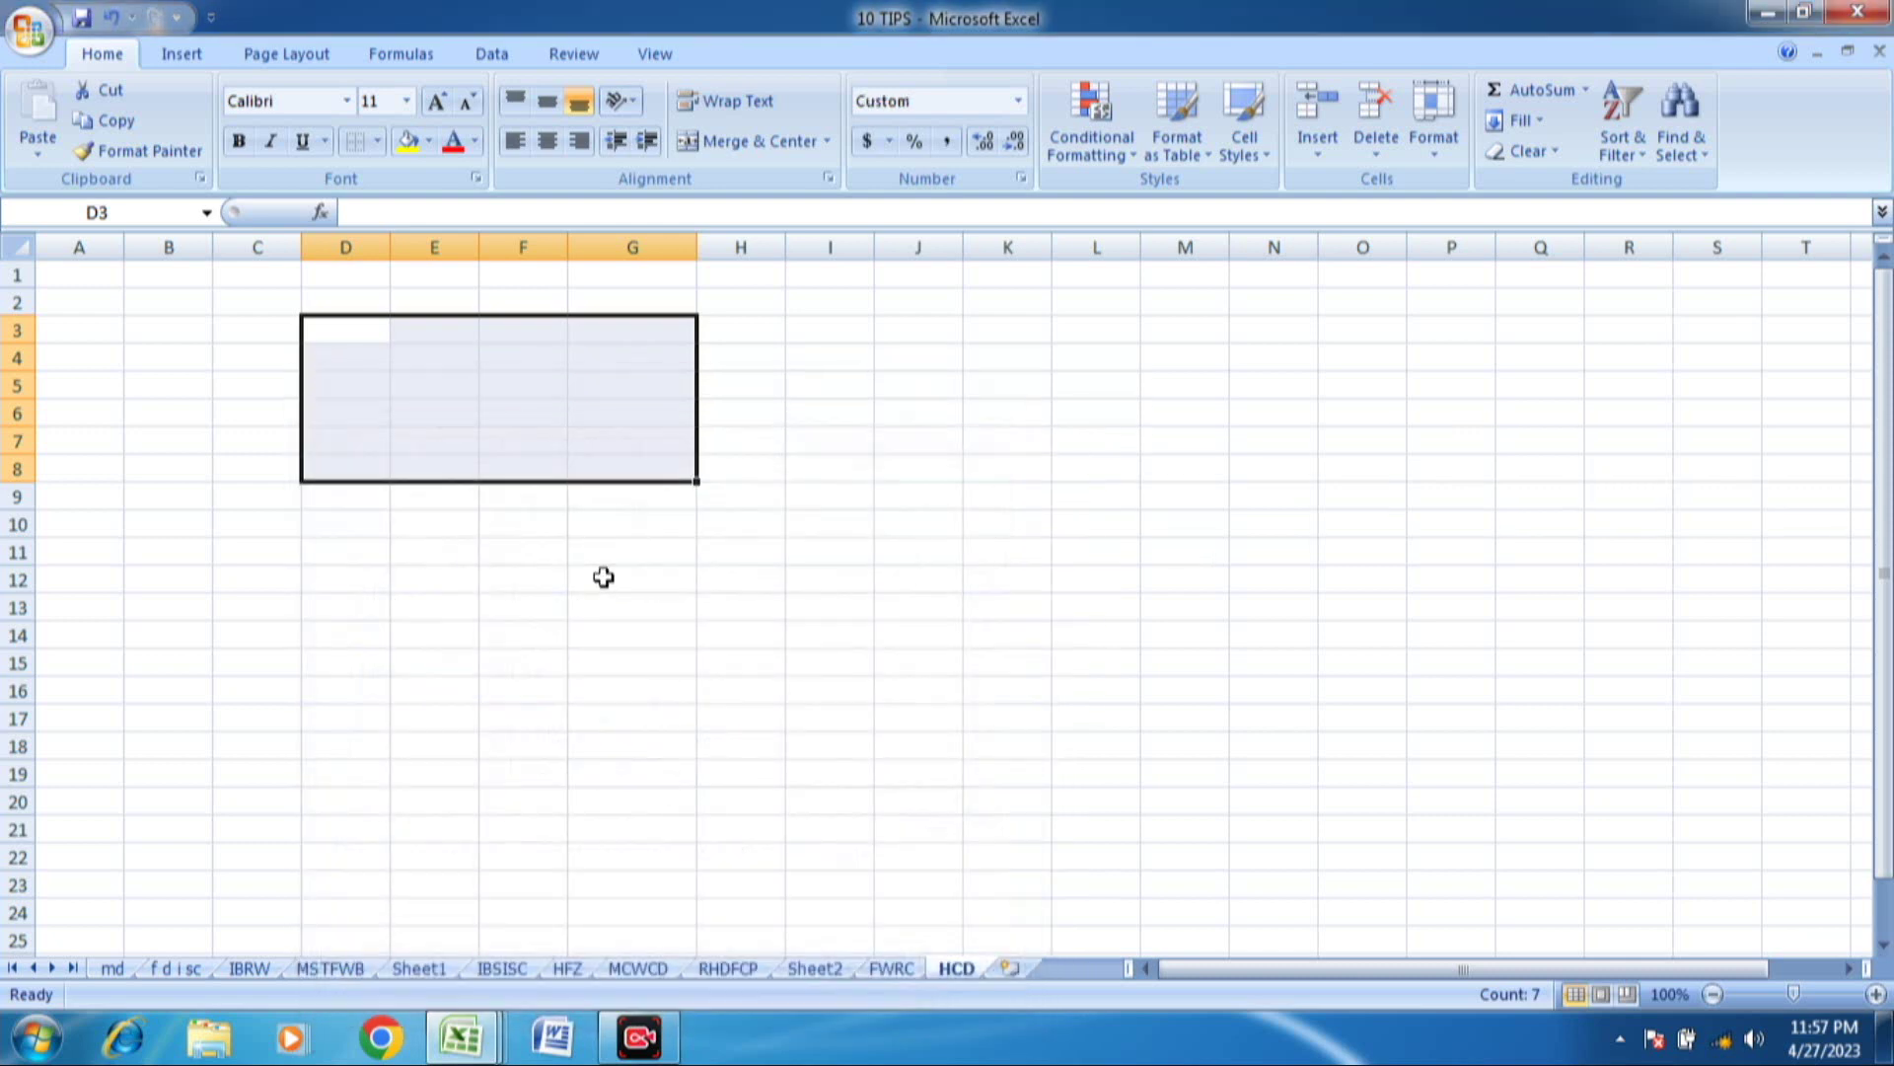
# - Check the underlying contents of the hidden cells in E5:F6 through the formula bar
pyautogui.click(529, 386)
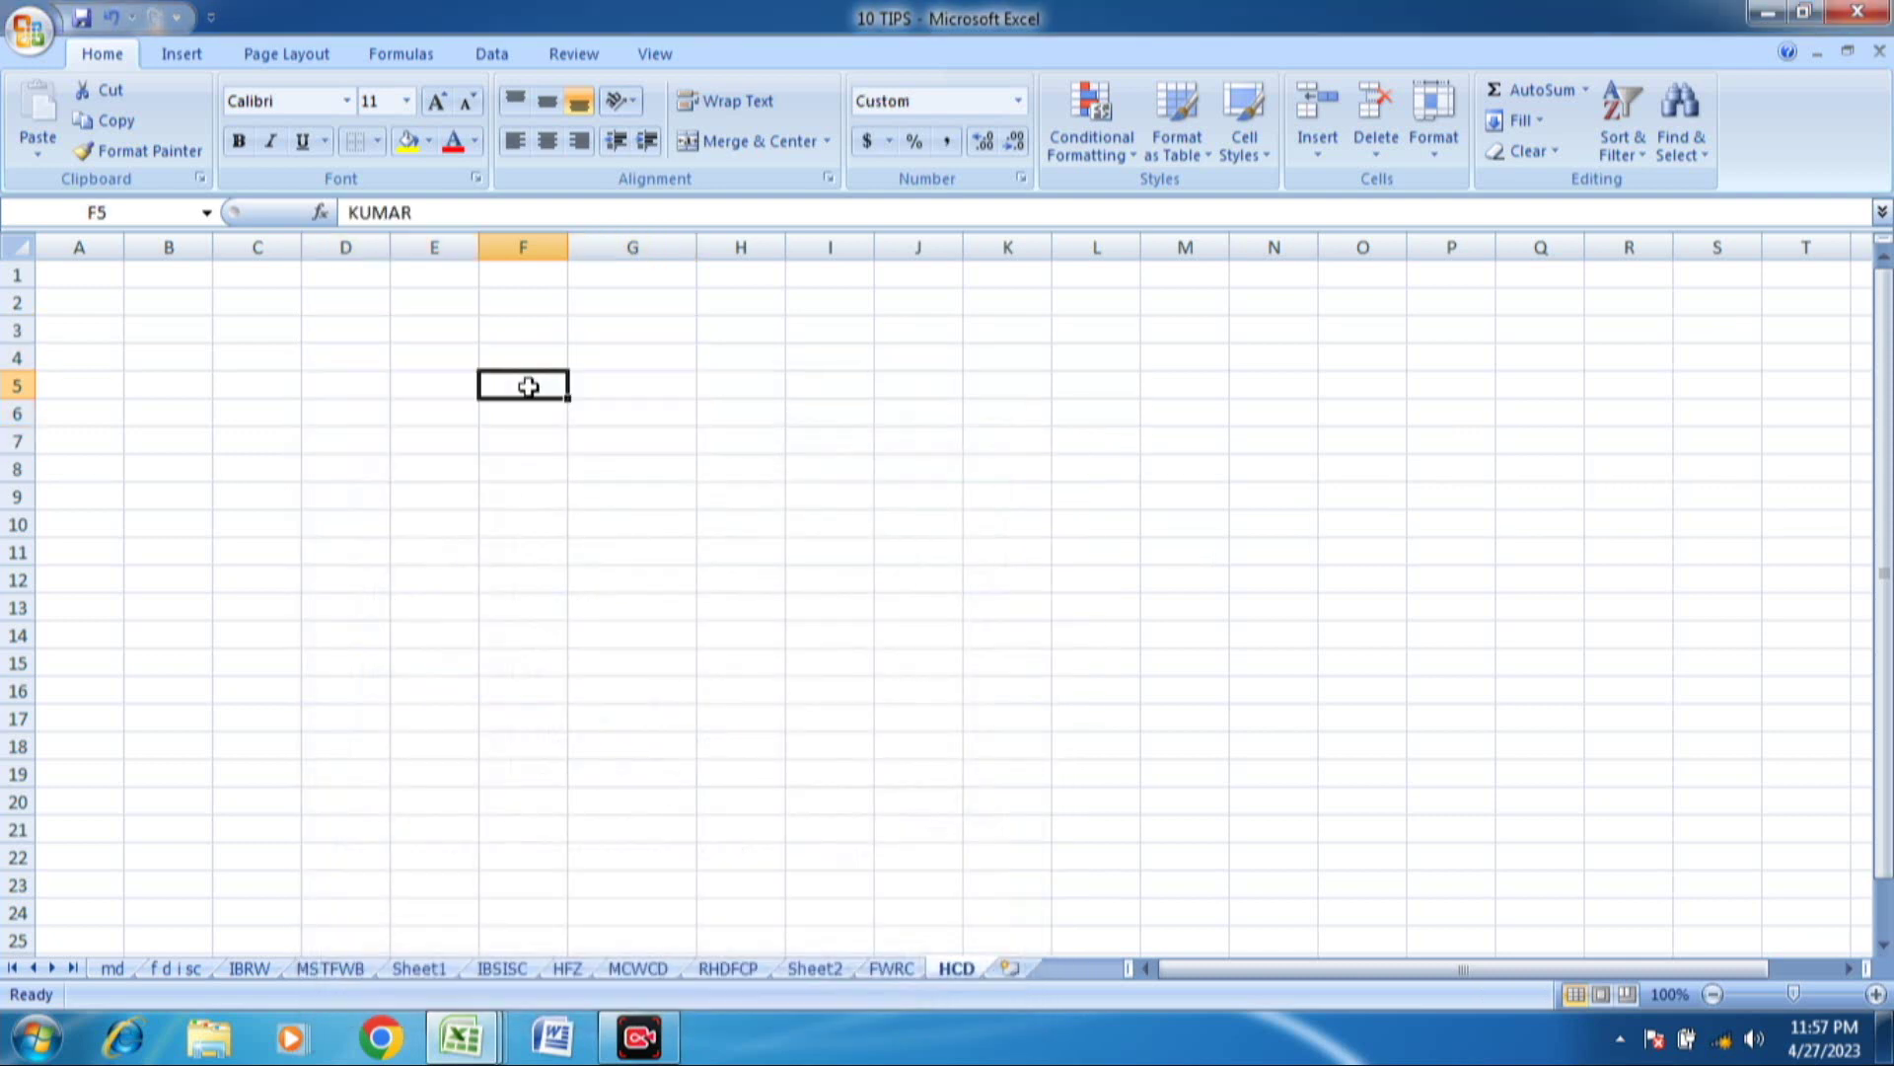
pyautogui.click(444, 385)
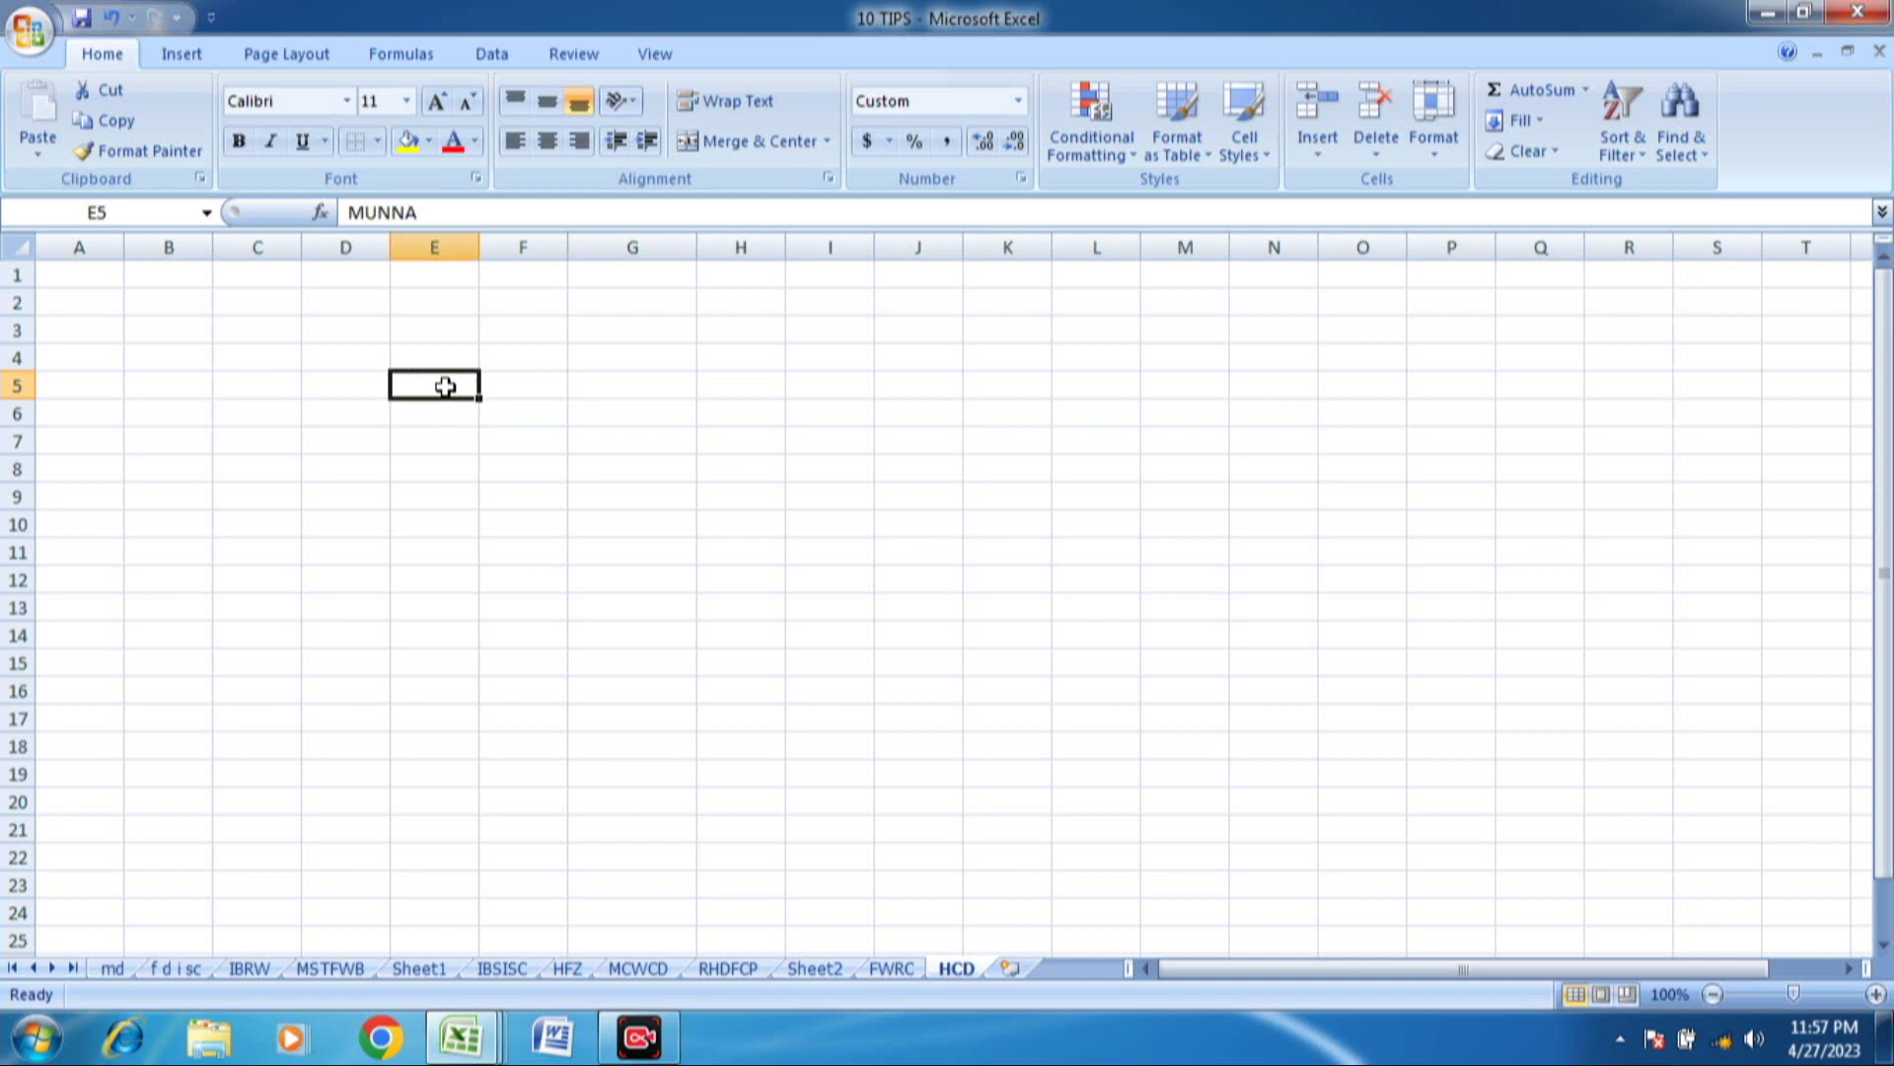
pyautogui.click(495, 391)
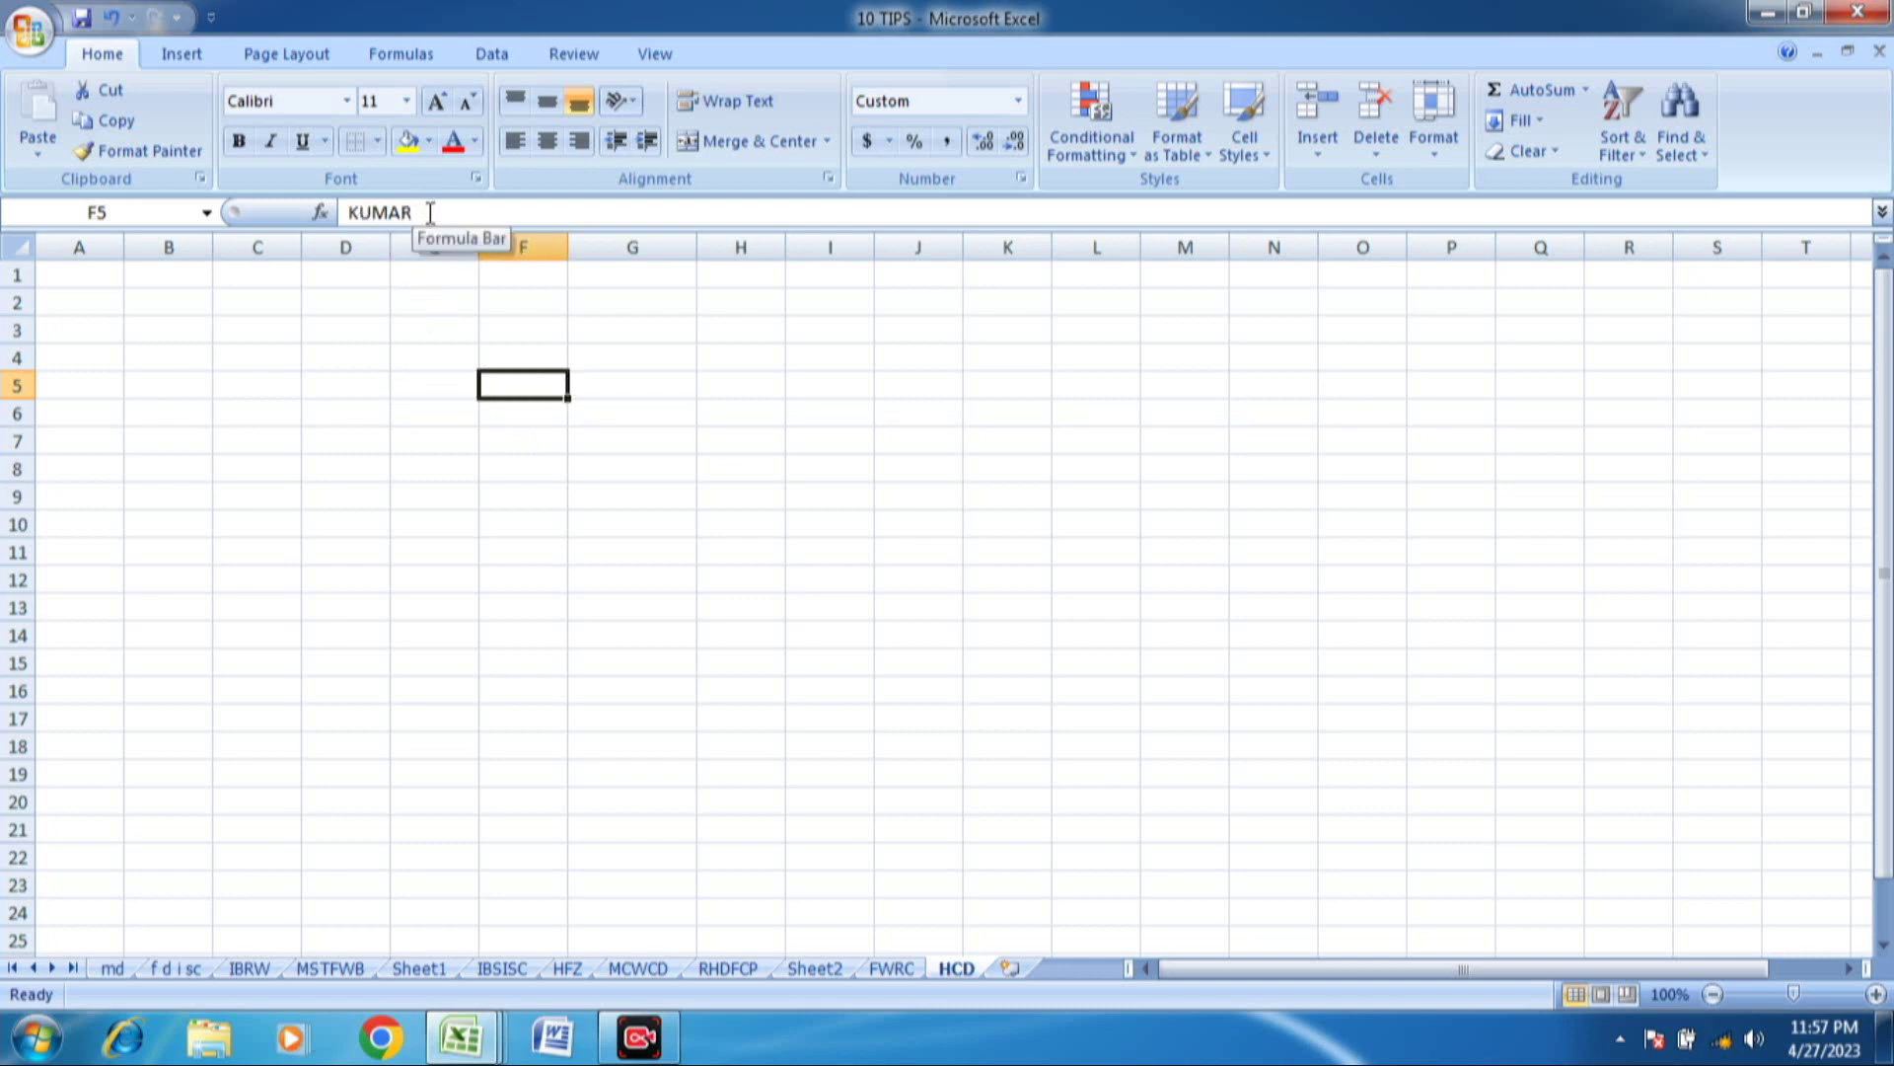
pyautogui.click(508, 421)
pyautogui.click(466, 412)
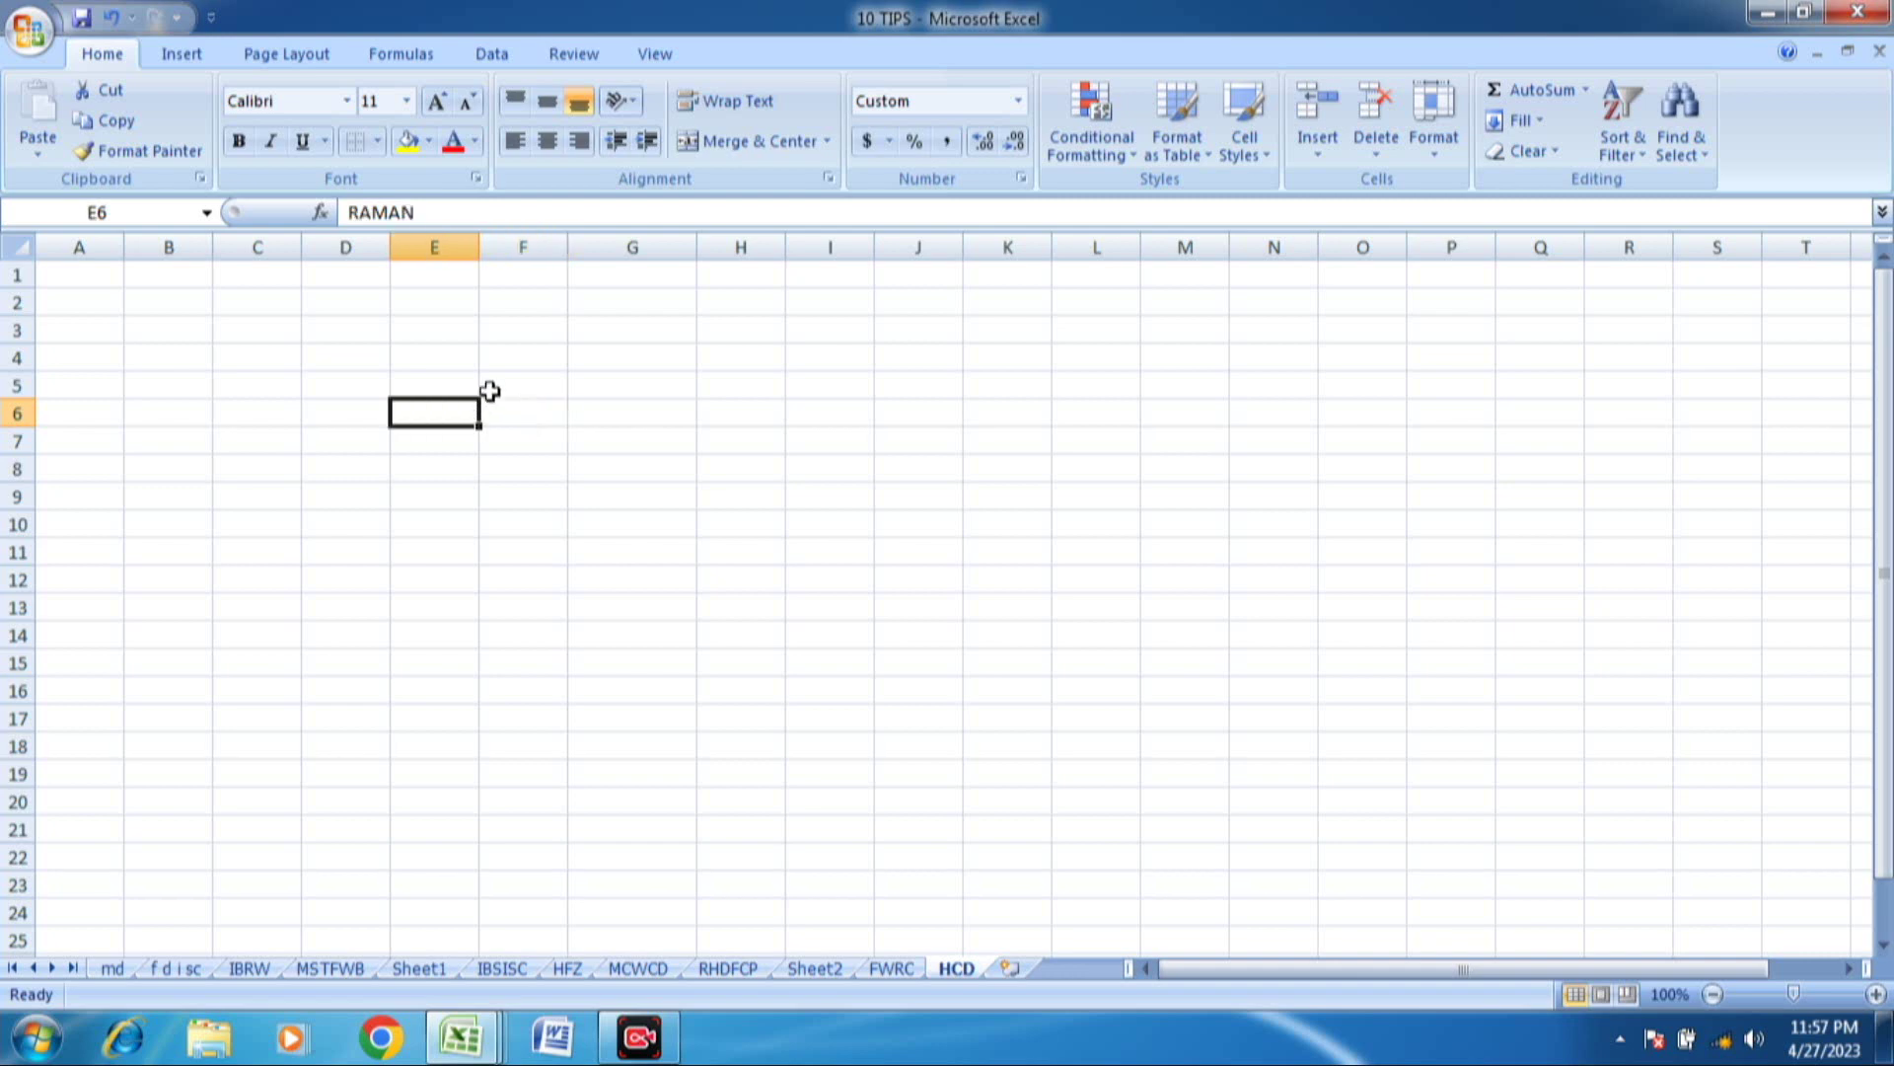
# - Undo the custom number format on D3:G8 and deselect the range
pyautogui.hotkey('ctrl', 'z')
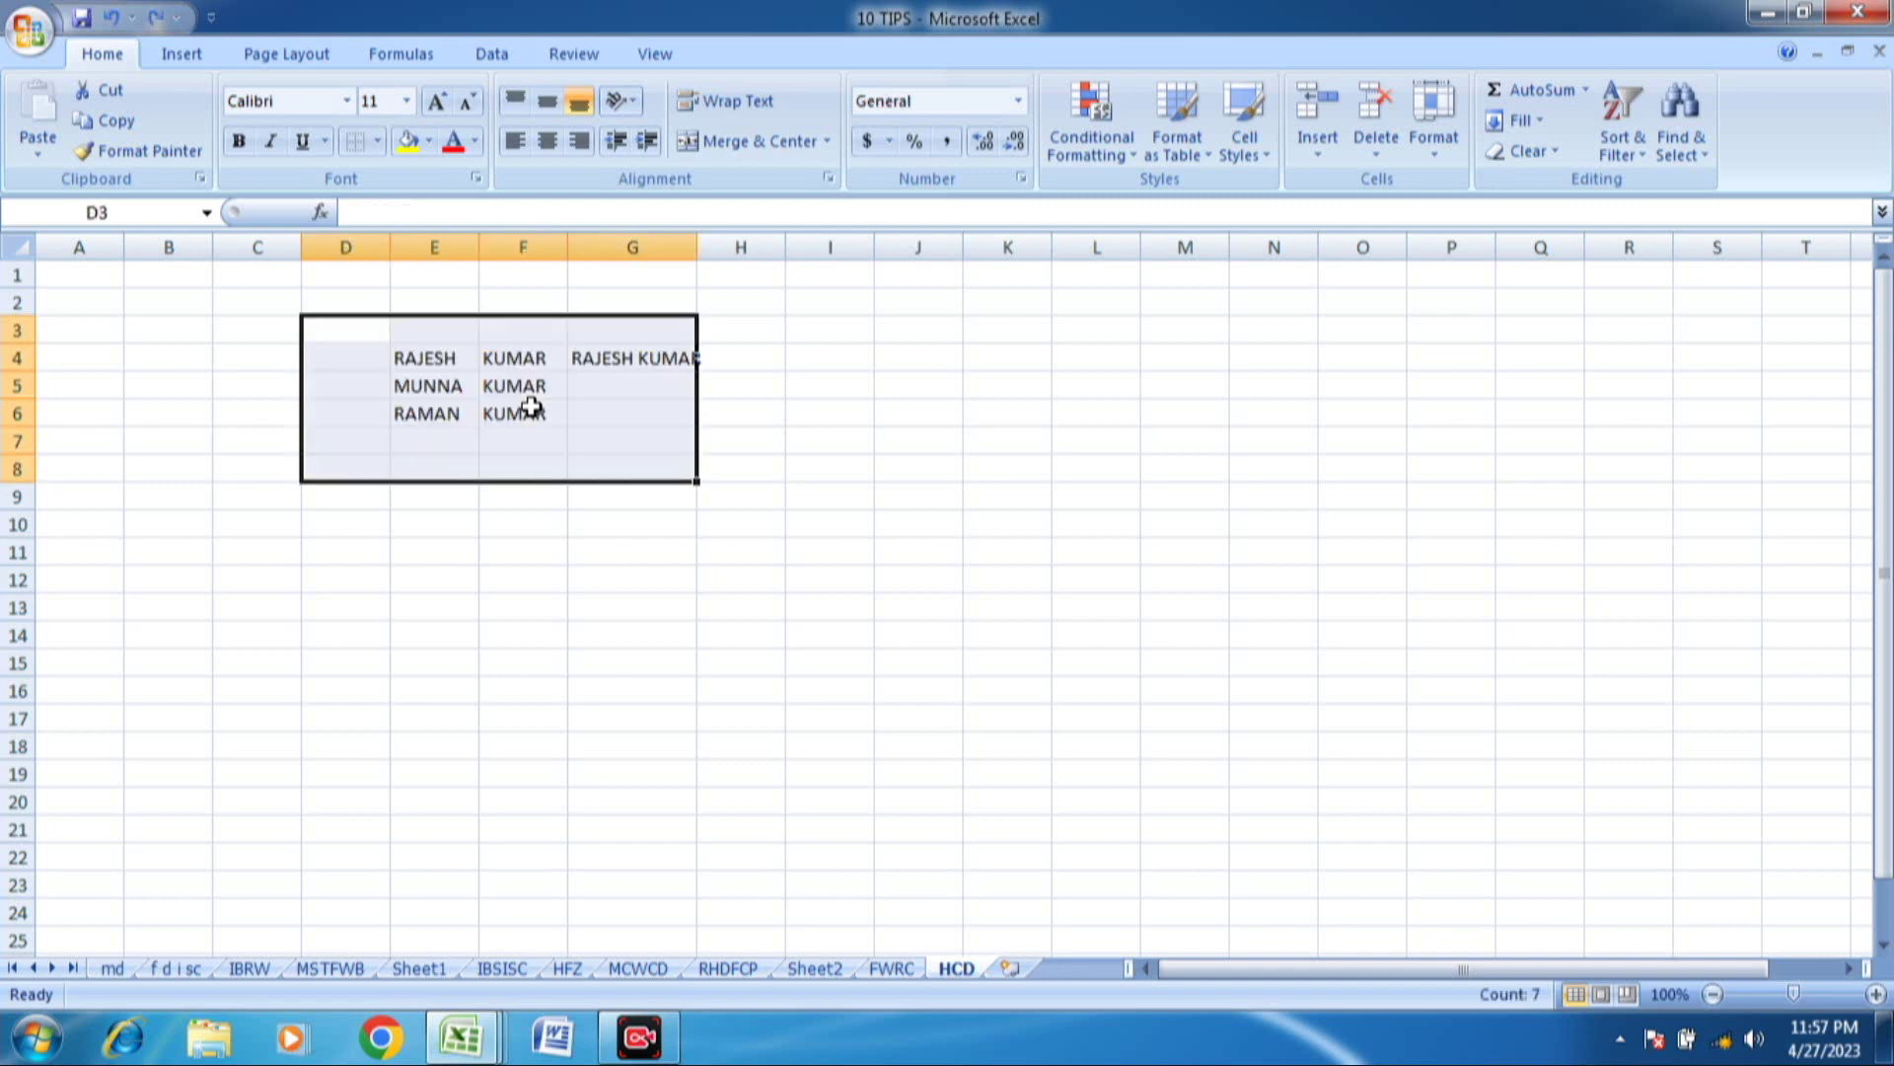
pyautogui.click(502, 465)
pyautogui.click(397, 415)
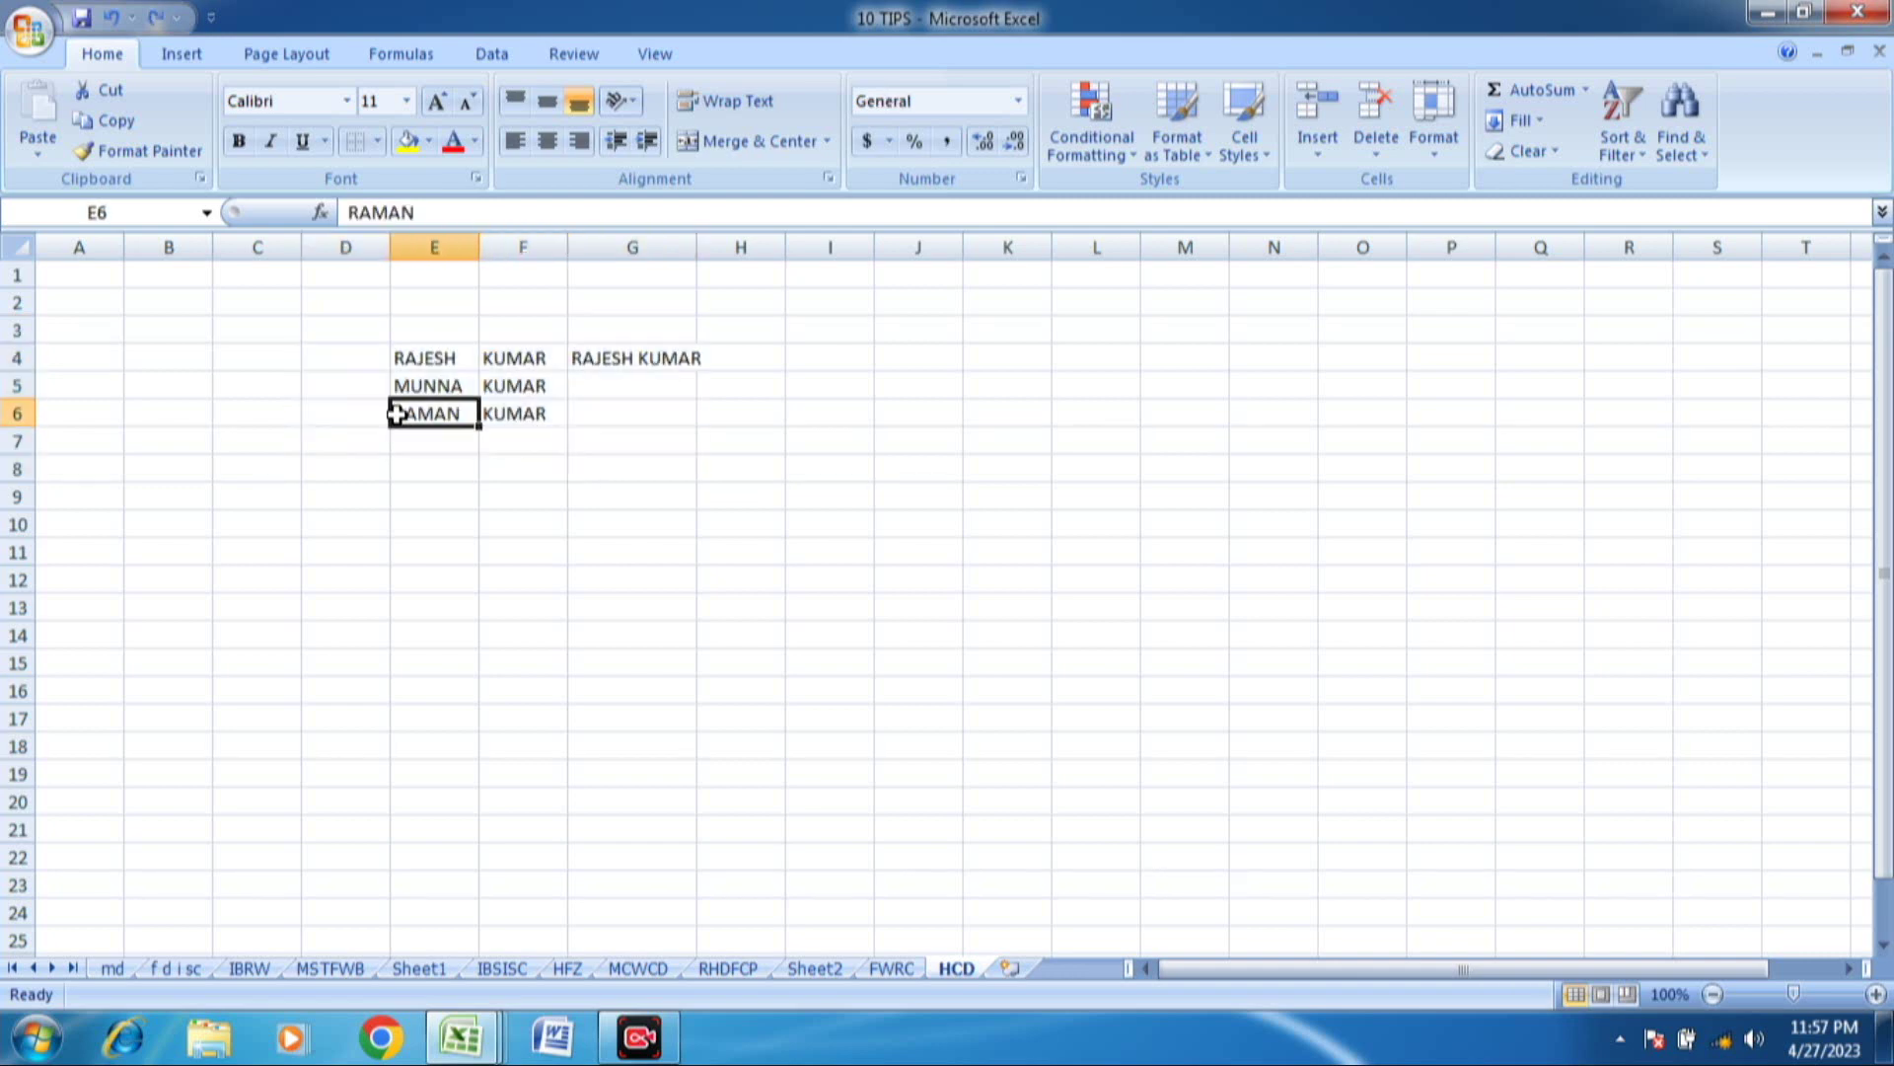
# - Hide the contents of every cell on the HCD sheet by applying the custom number format ;;; to the whole sheet
pyautogui.click(12, 249)
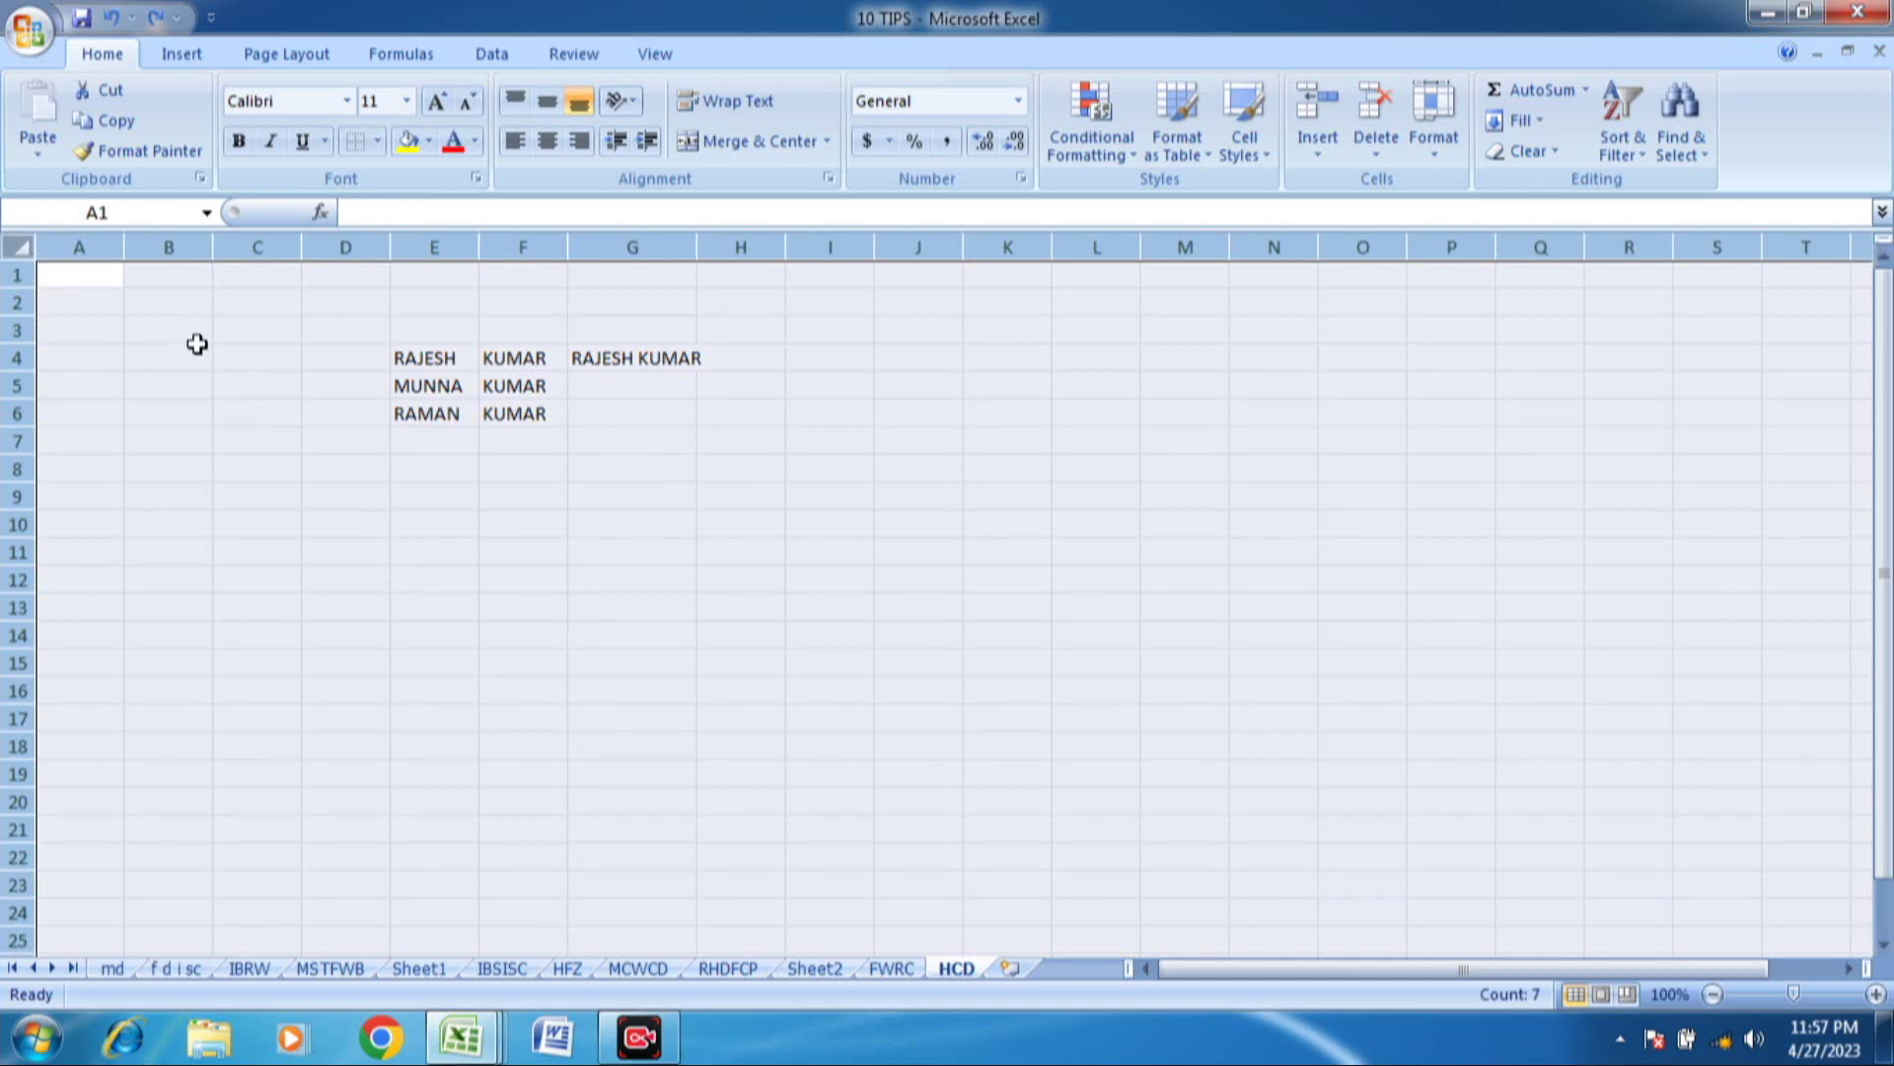
pyautogui.hotkey('ctrl', '1')
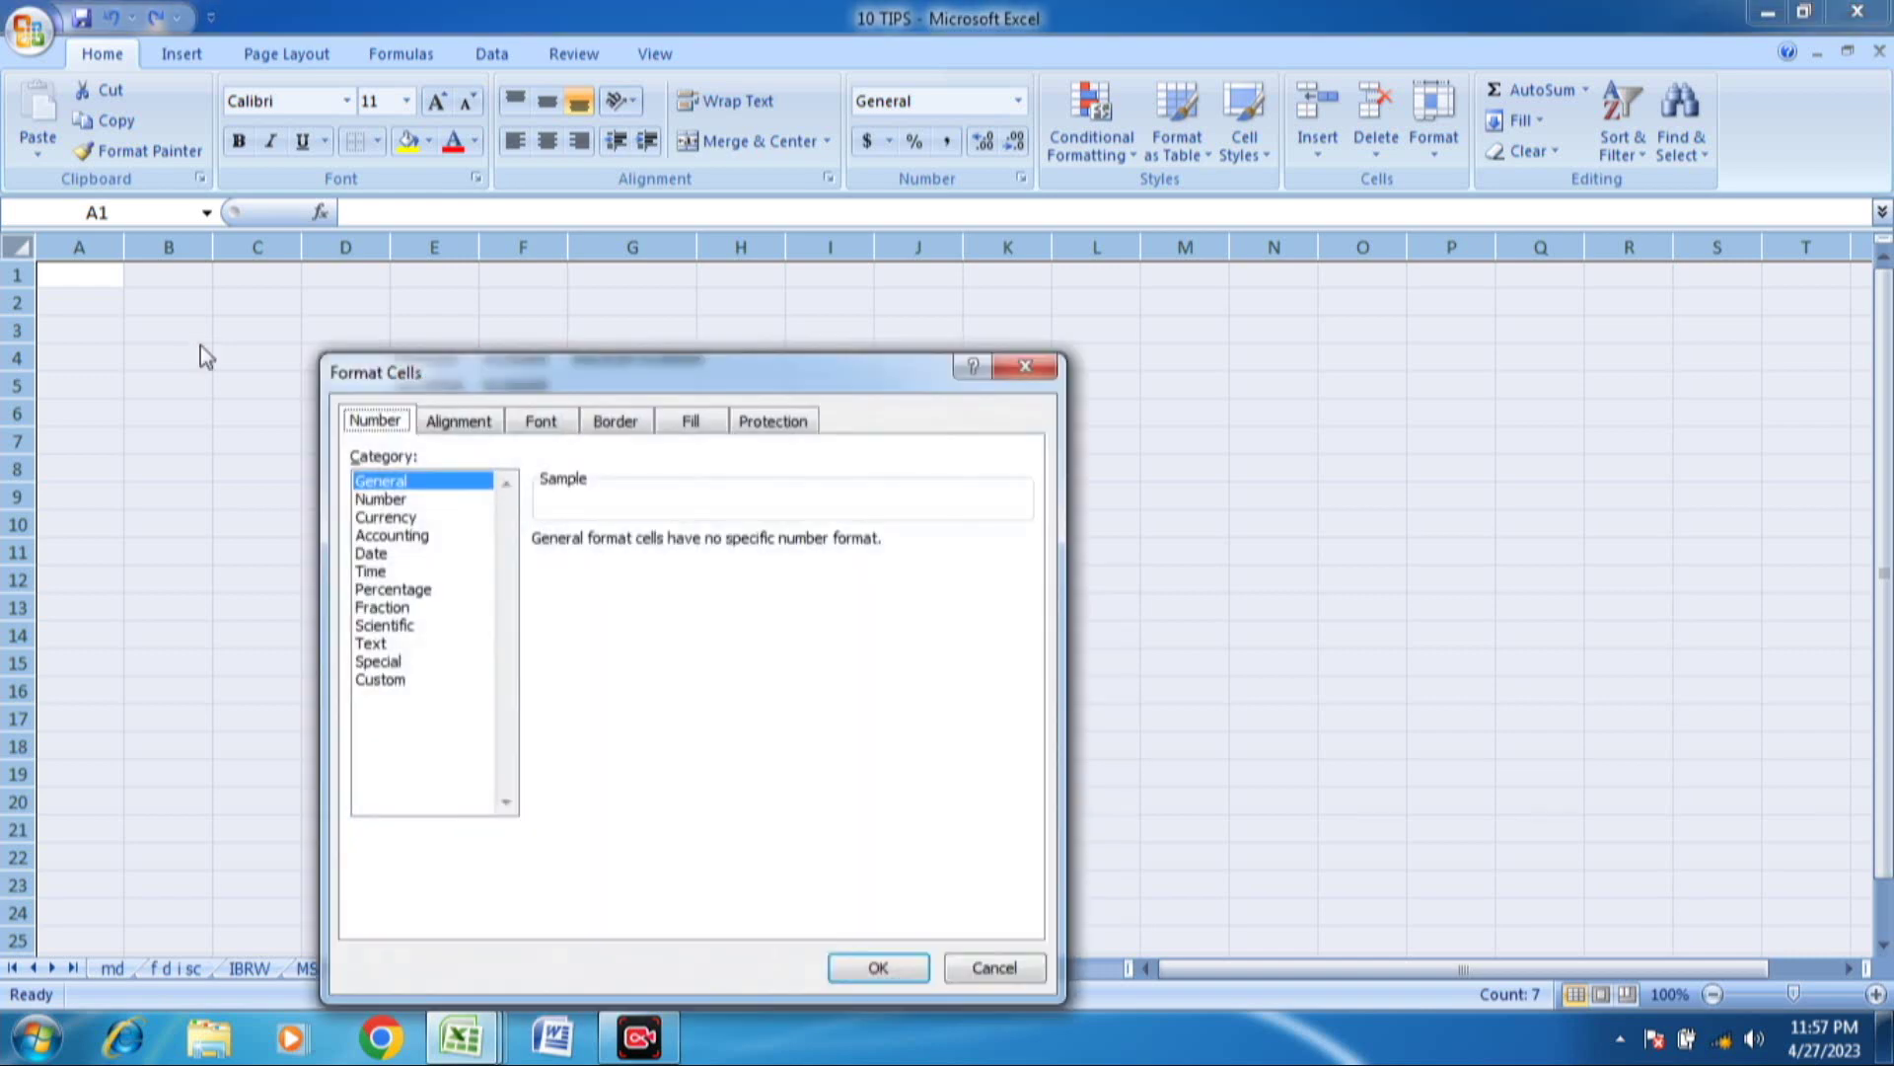
pyautogui.click(398, 683)
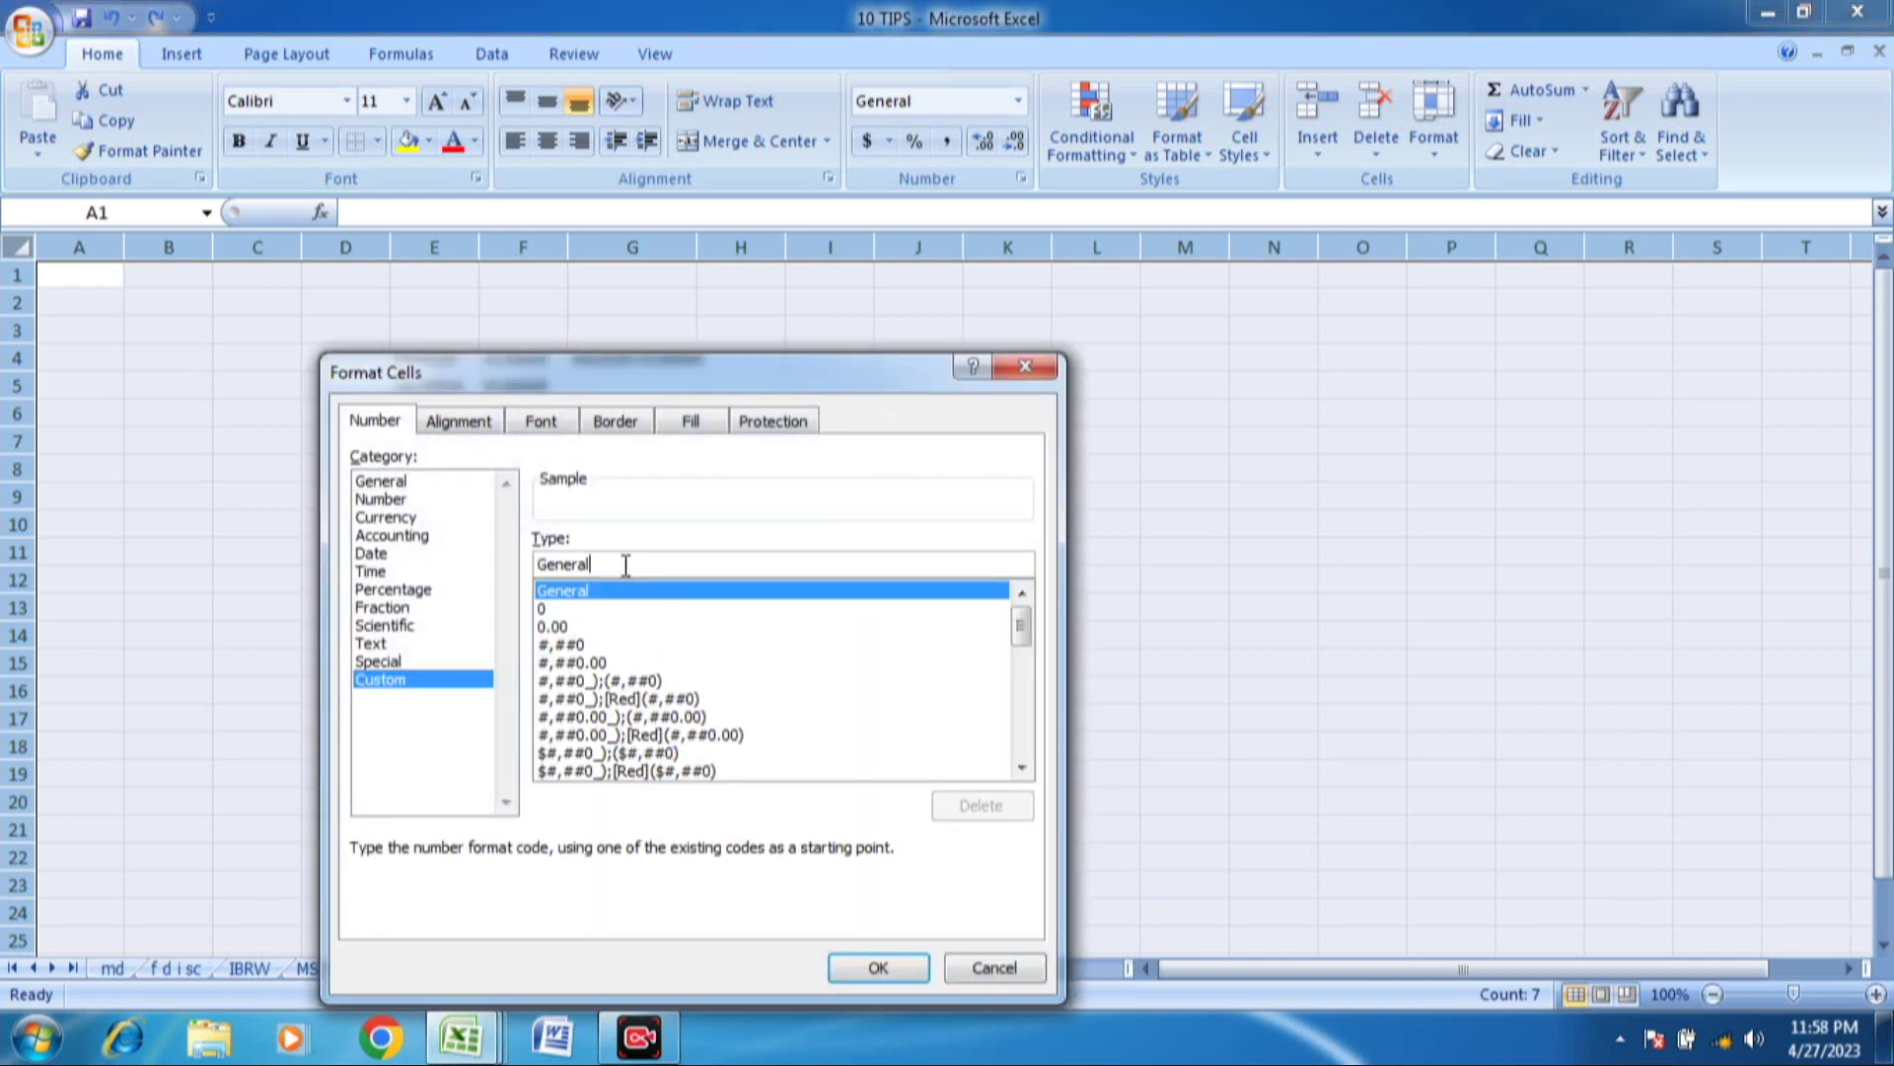
pyautogui.click(625, 564)
pyautogui.press('BackSpace')
pyautogui.press('BackSpace')
pyautogui.press('BackSpace')
pyautogui.press('BackSpace')
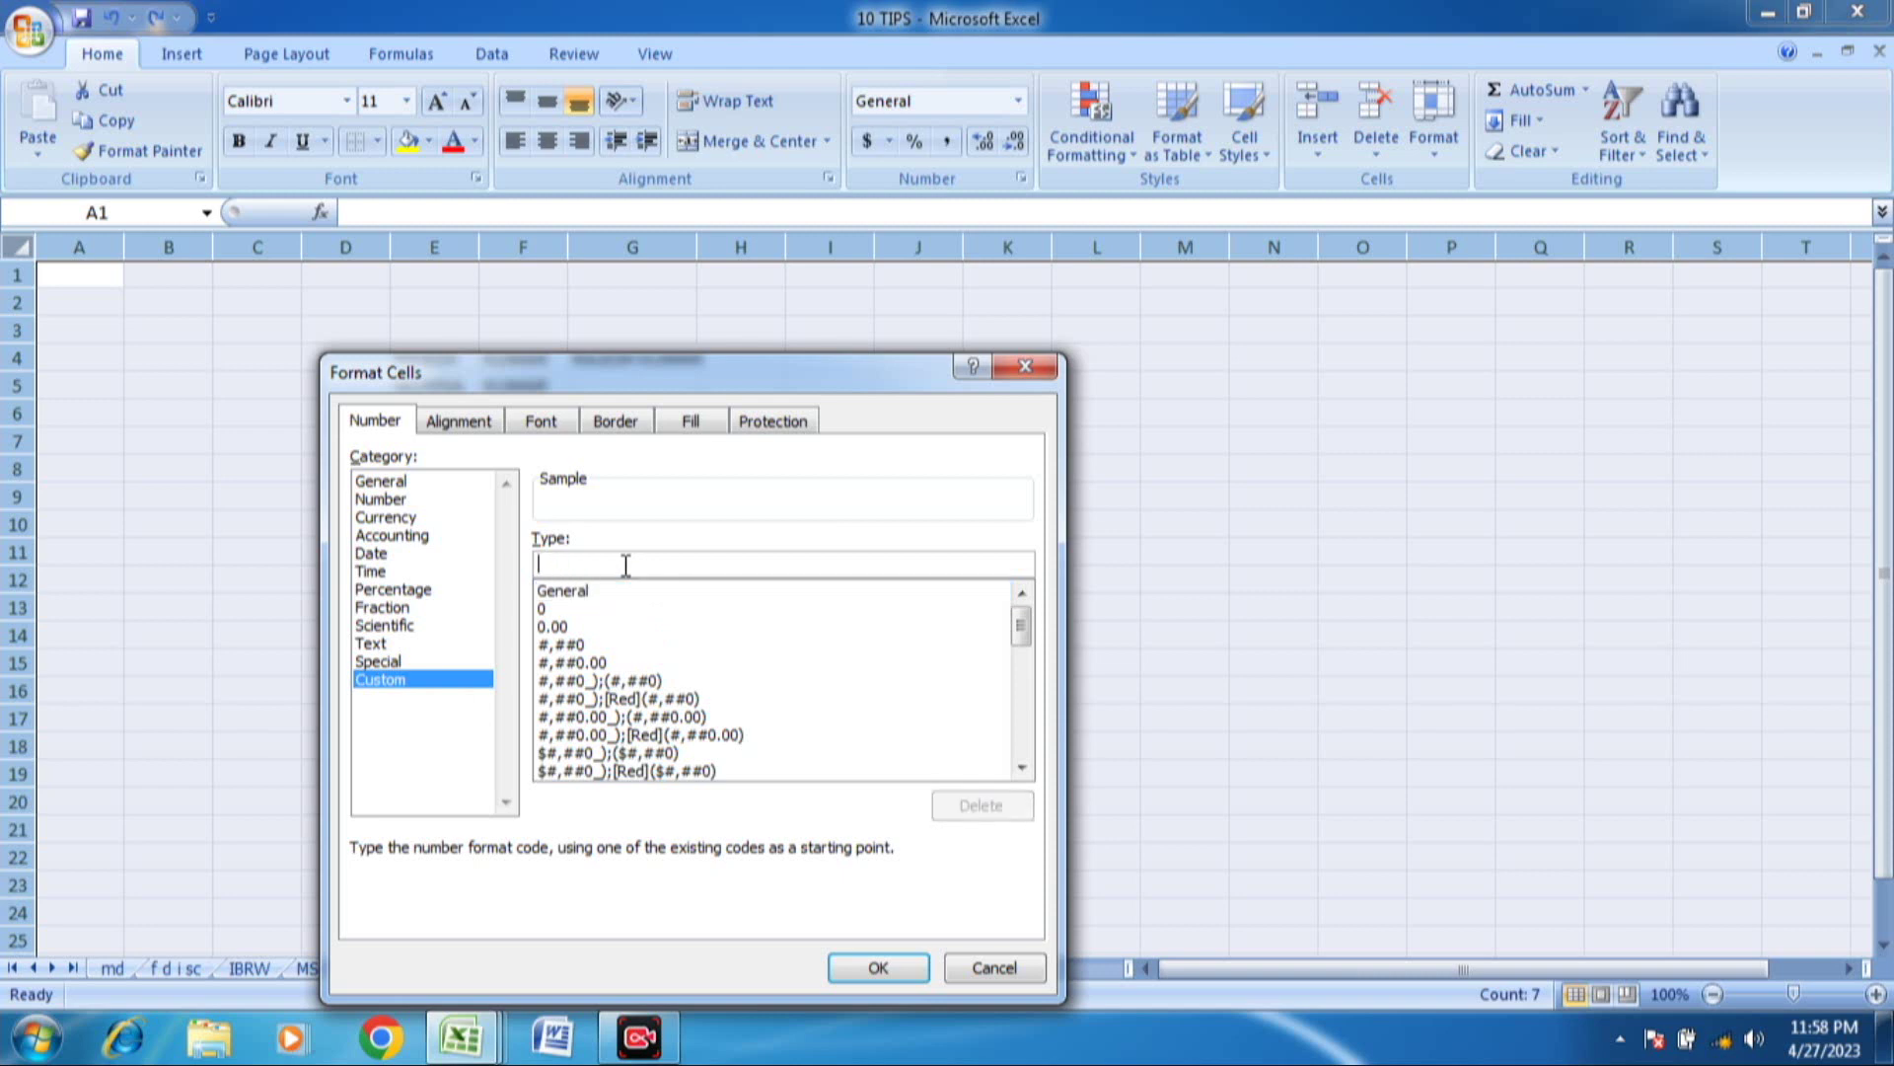
pyautogui.write(';;;')
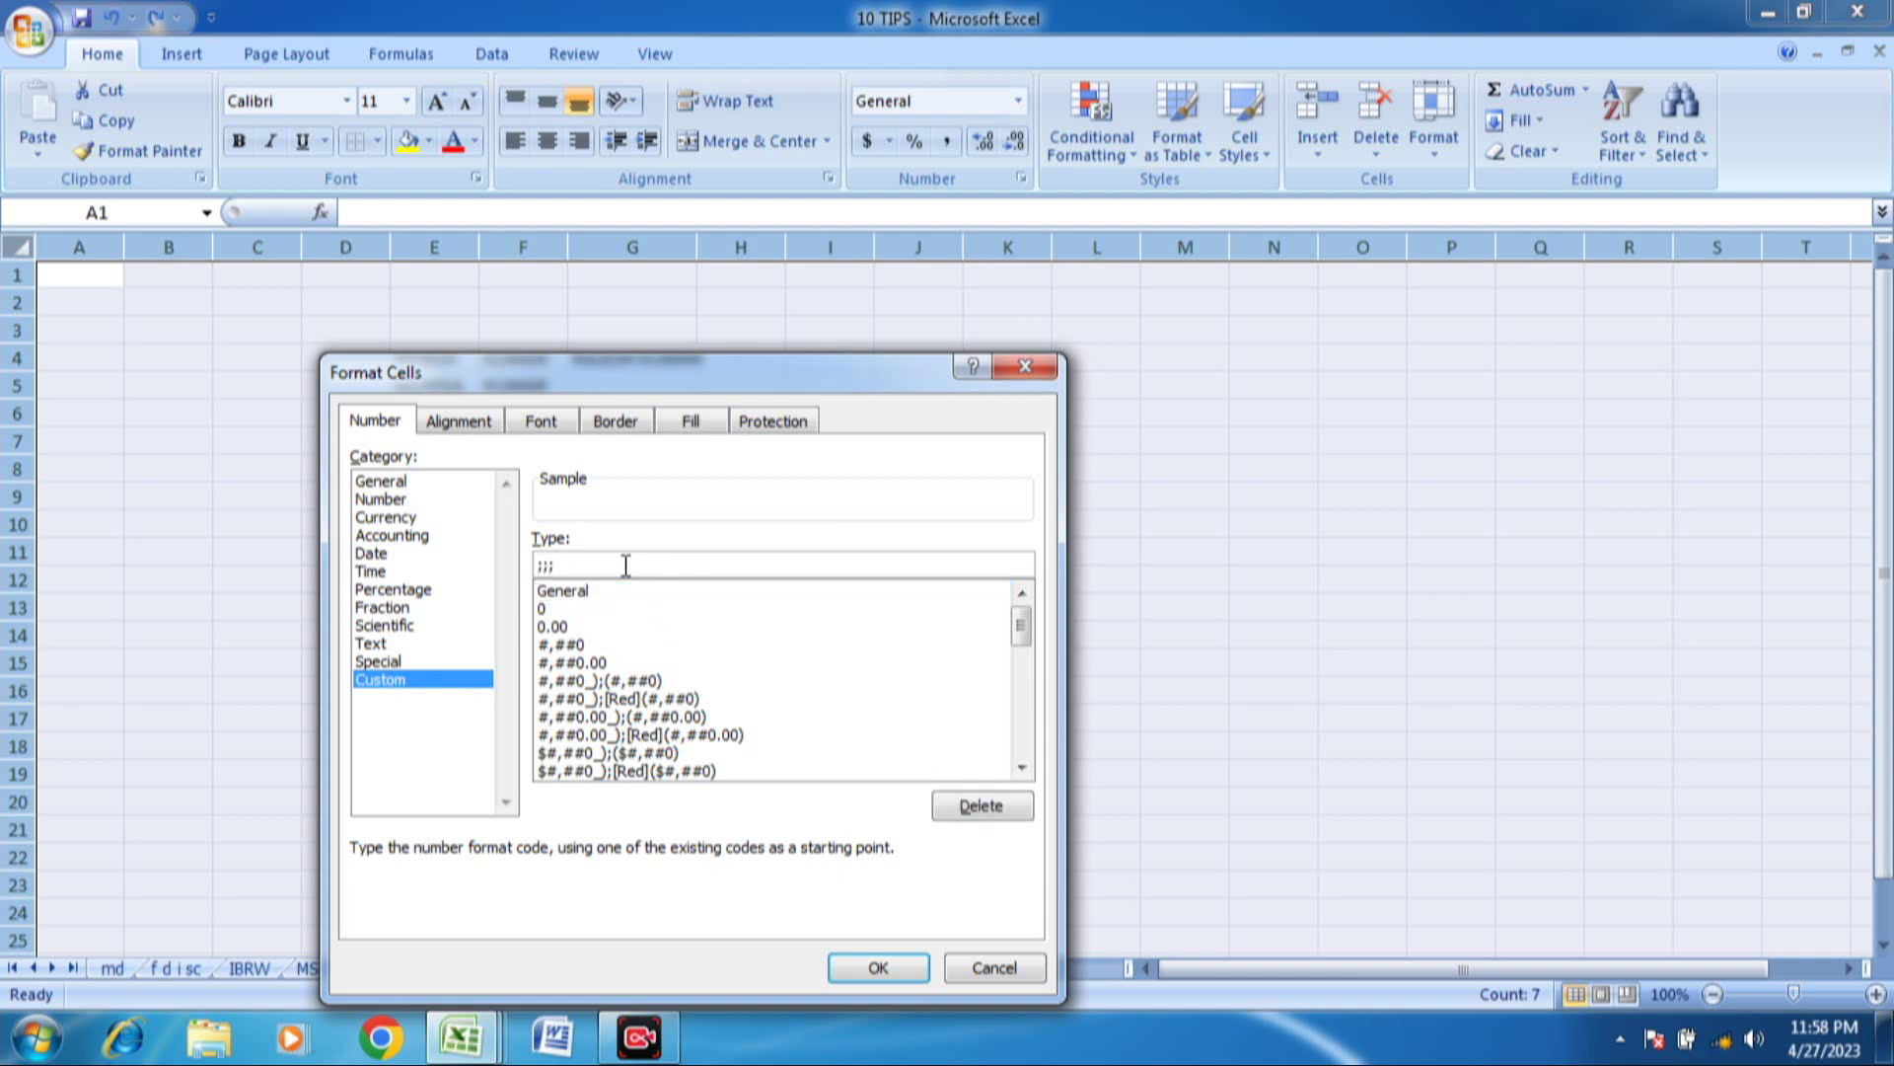
pyautogui.click(878, 968)
pyautogui.click(300, 424)
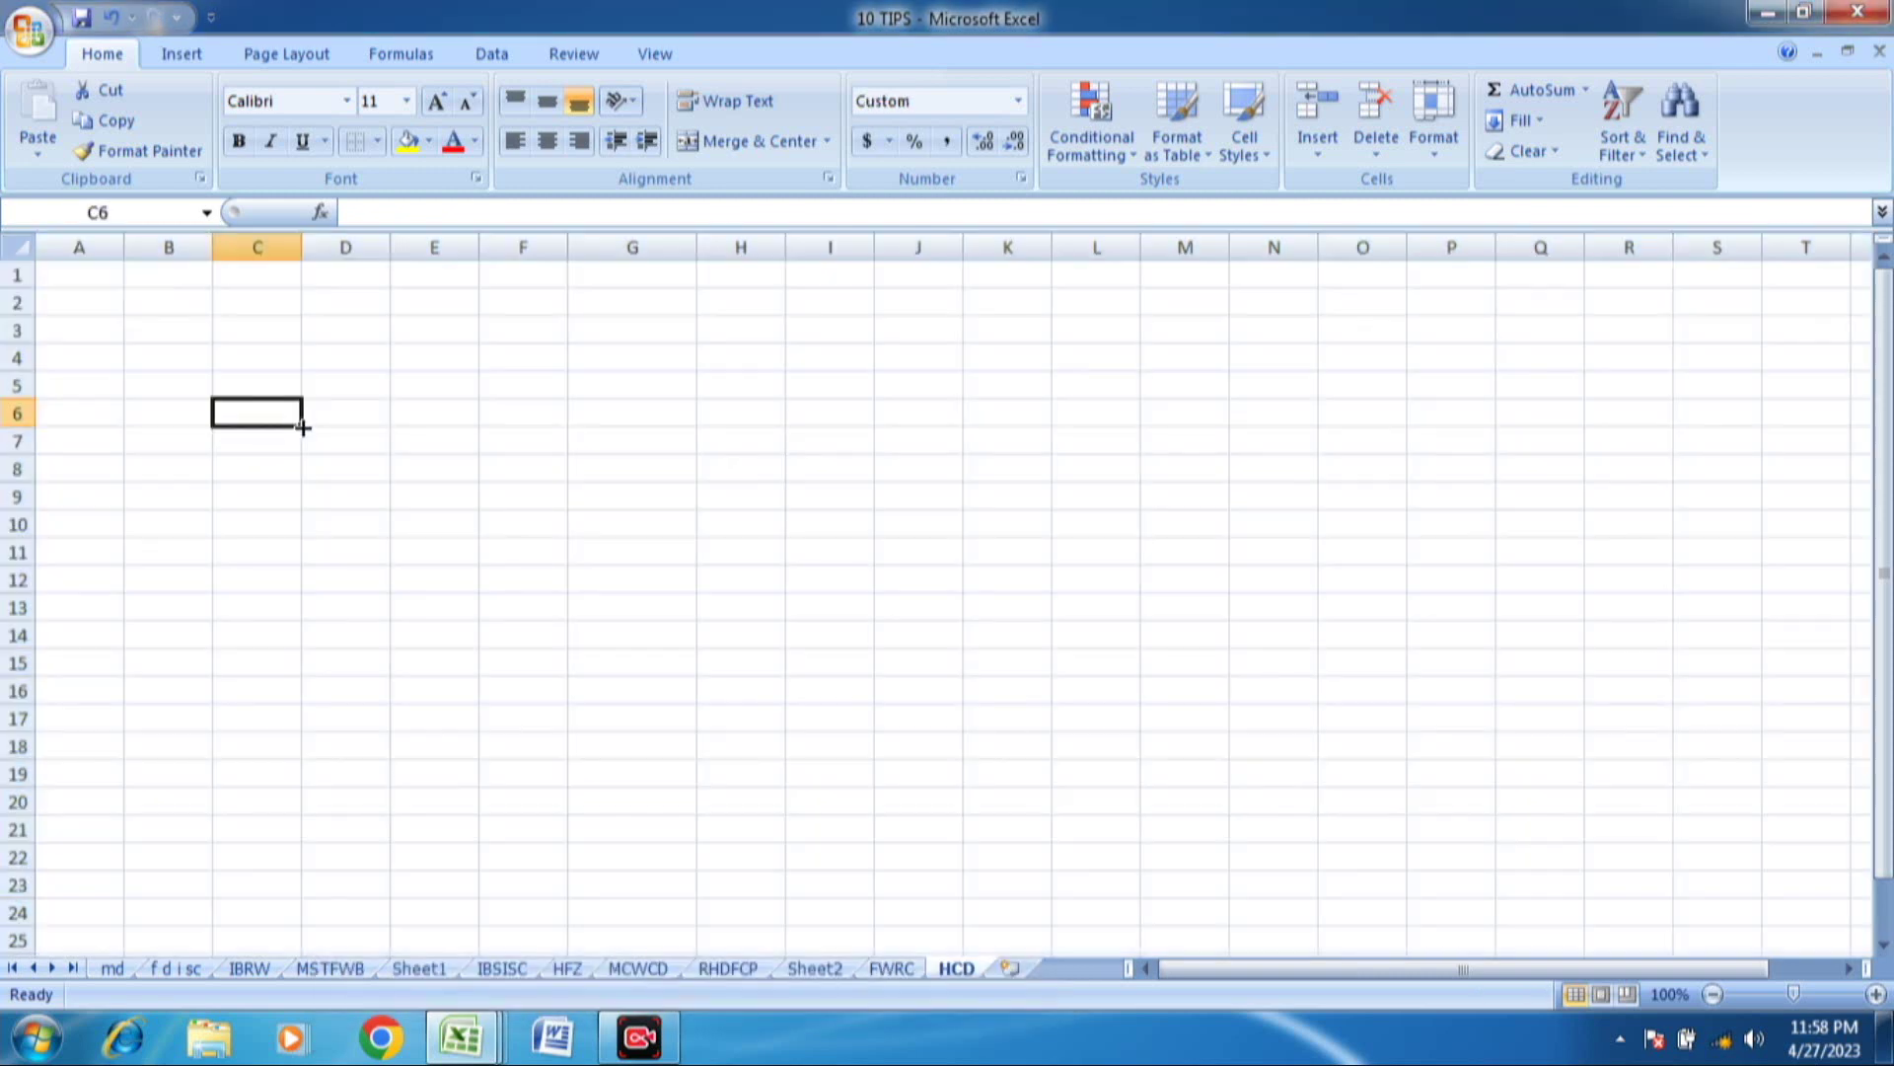
# - Test the hiding format on the HCD sheet by entering sample text in C6:C10 and C12, including NB in C9 and HJB in C12
pyautogui.write('SDFGH')
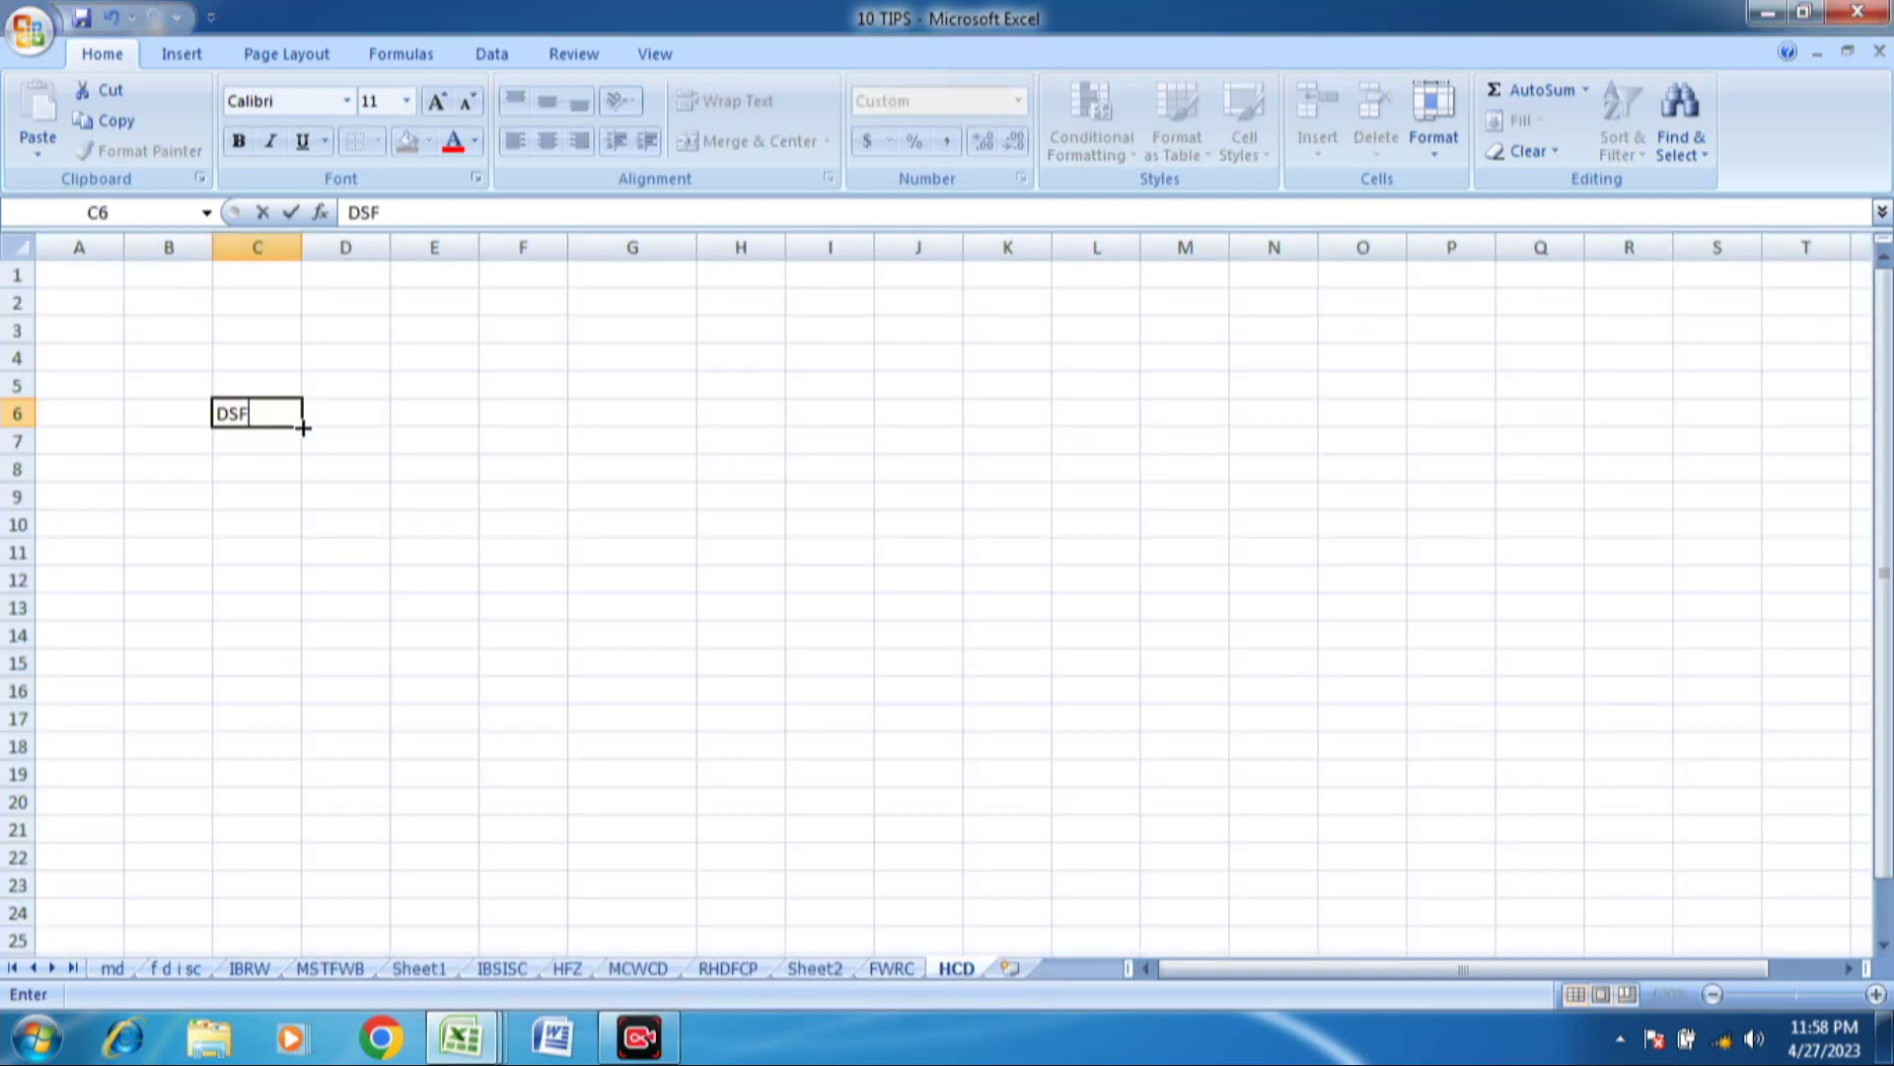
pyautogui.press('Return')
pyautogui.write('BNM')
pyautogui.press('Return')
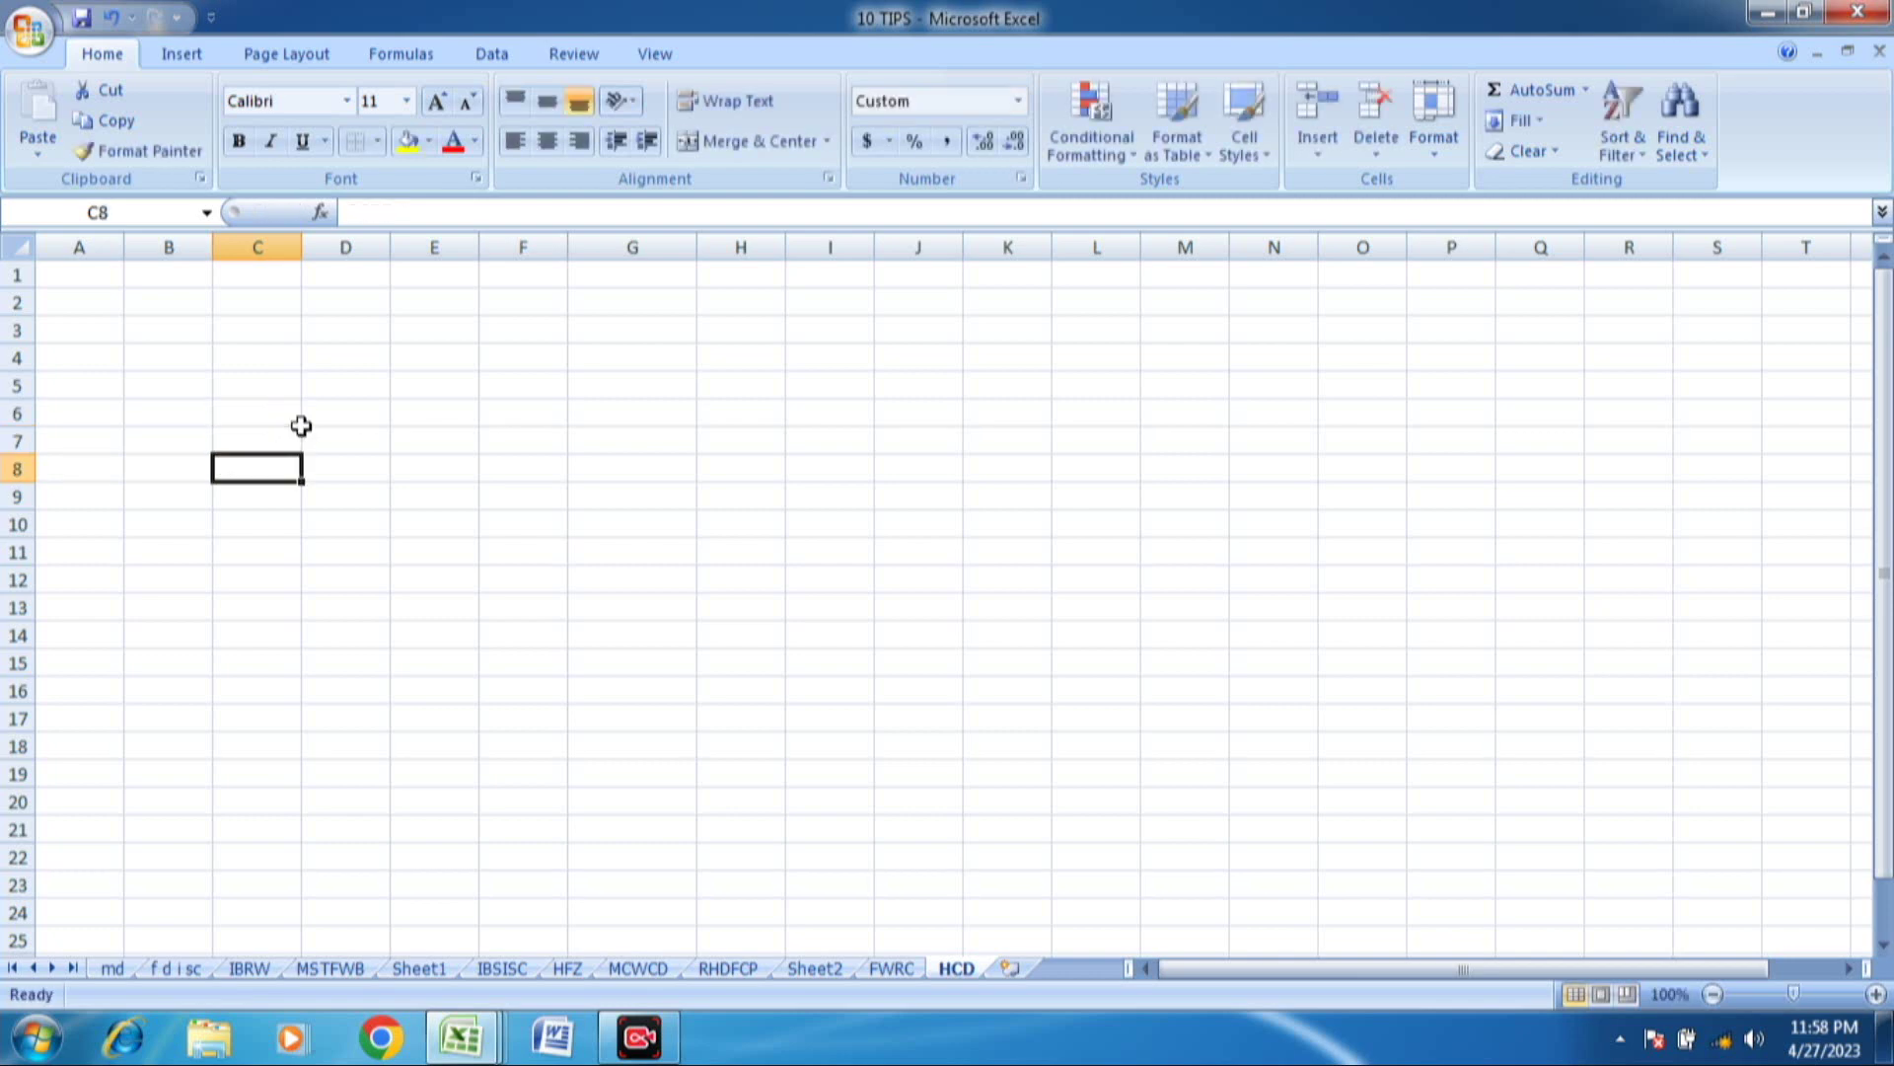
pyautogui.write('BNBVNB')
pyautogui.press('Return')
pyautogui.write('NB')
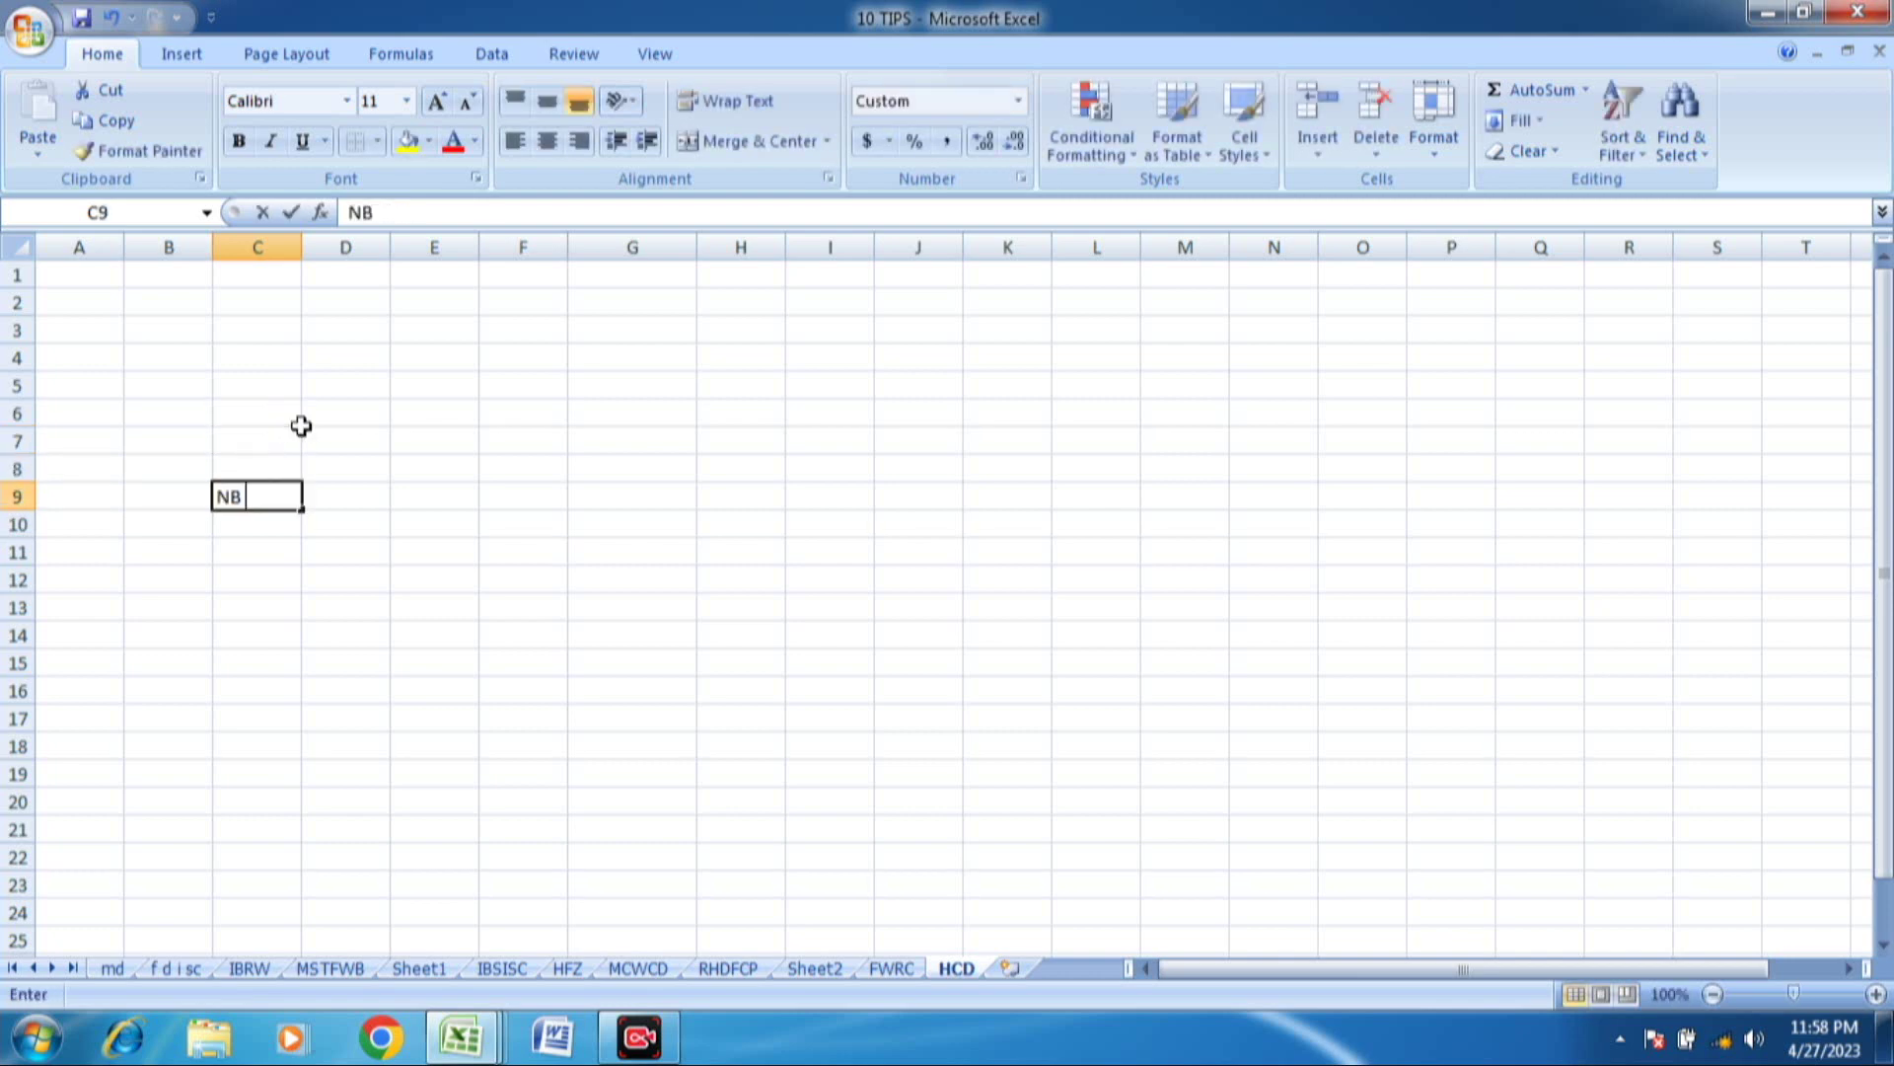
pyautogui.press('Return')
pyautogui.write('HVB')
pyautogui.press('Return')
pyautogui.press('Return')
pyautogui.write('HJB')
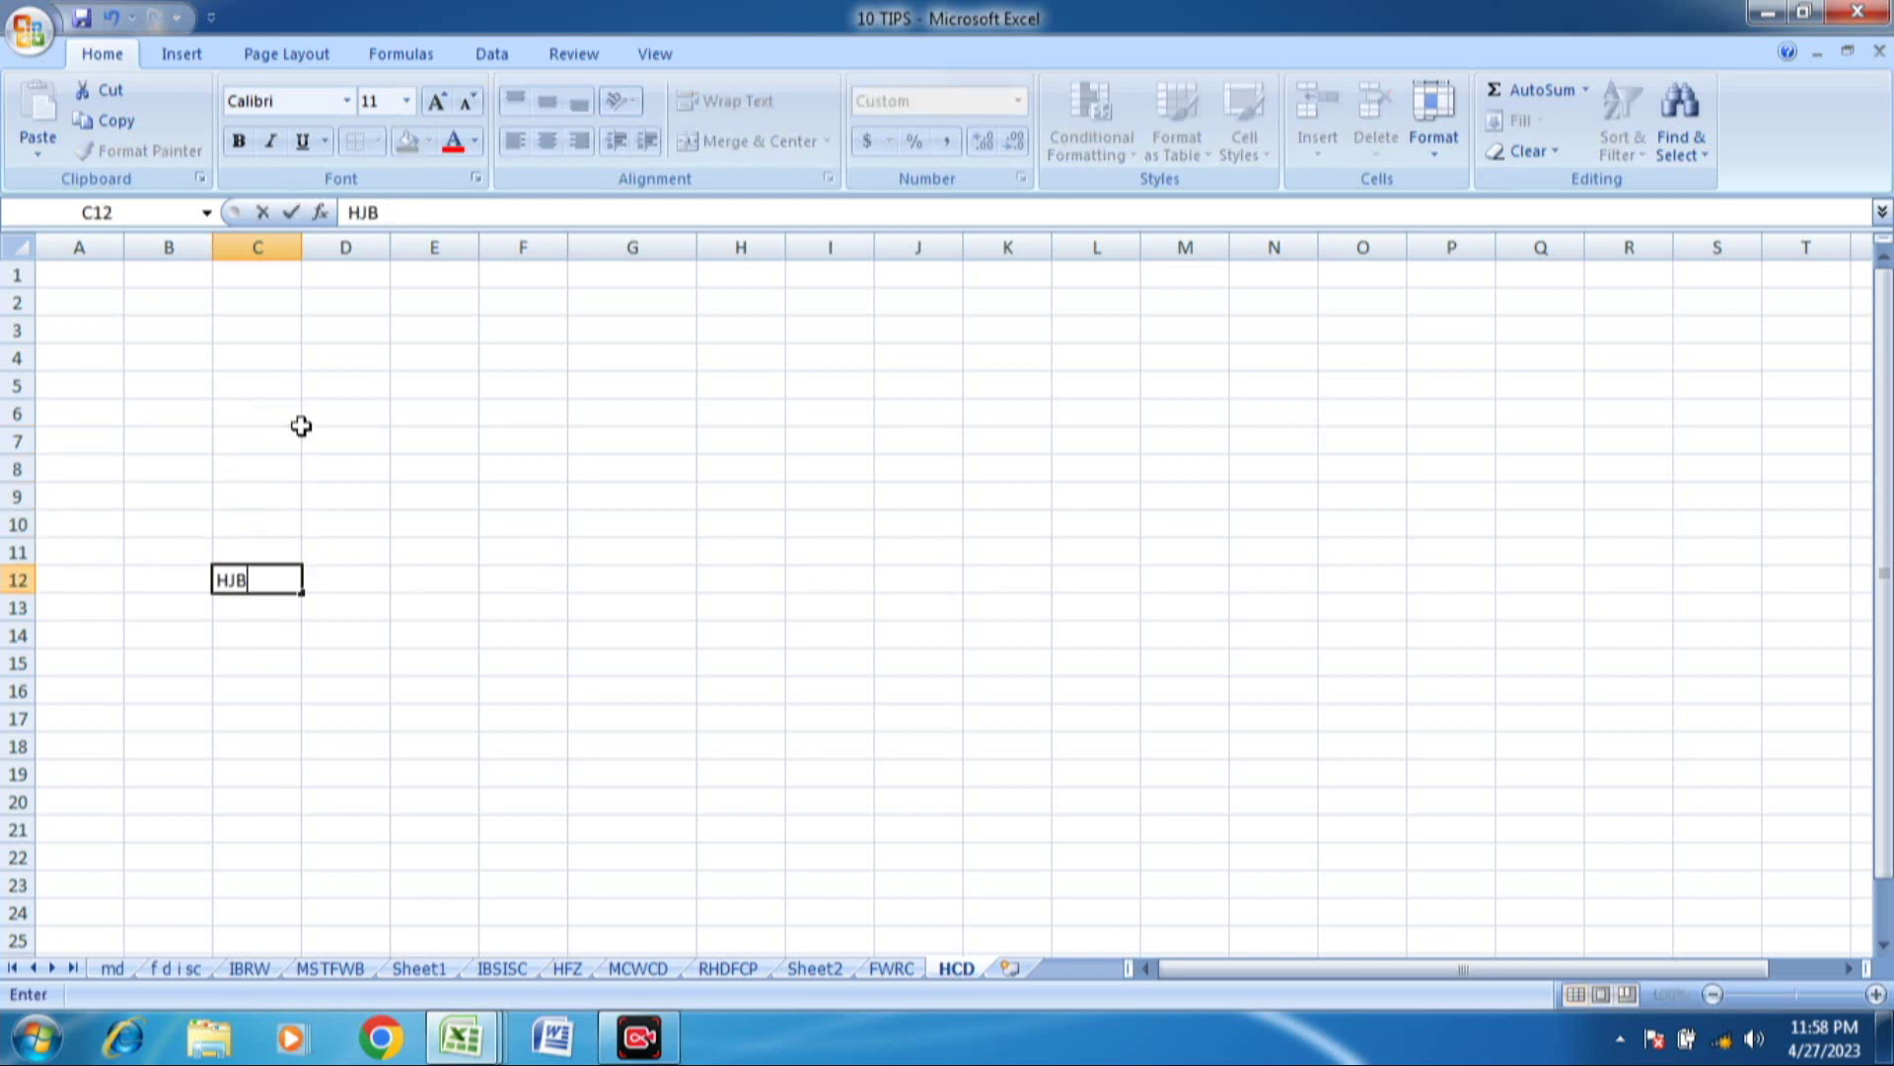
pyautogui.press('Return')
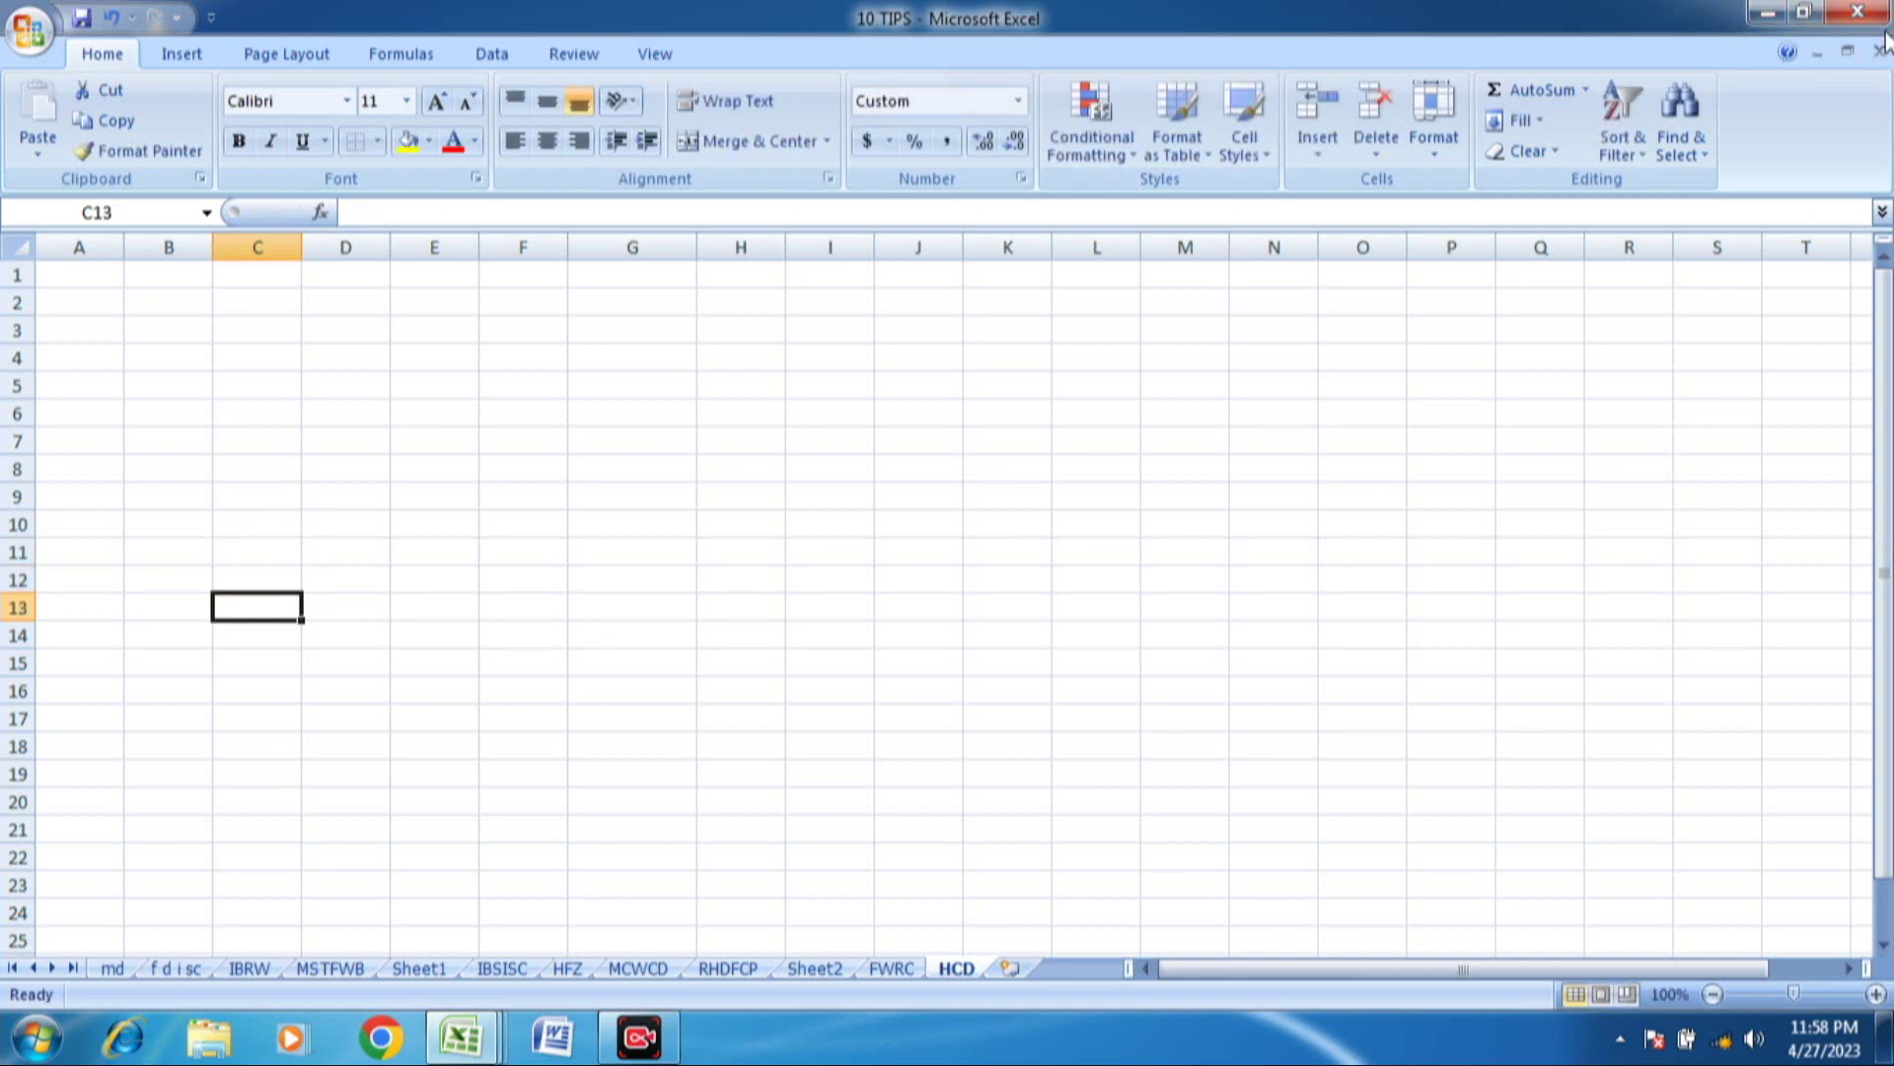
# - Review the example sheets from MCWCD back through IBSISC, Sheet1, MSTFWB, IBRW and f d i sc to md
pyautogui.click(638, 968)
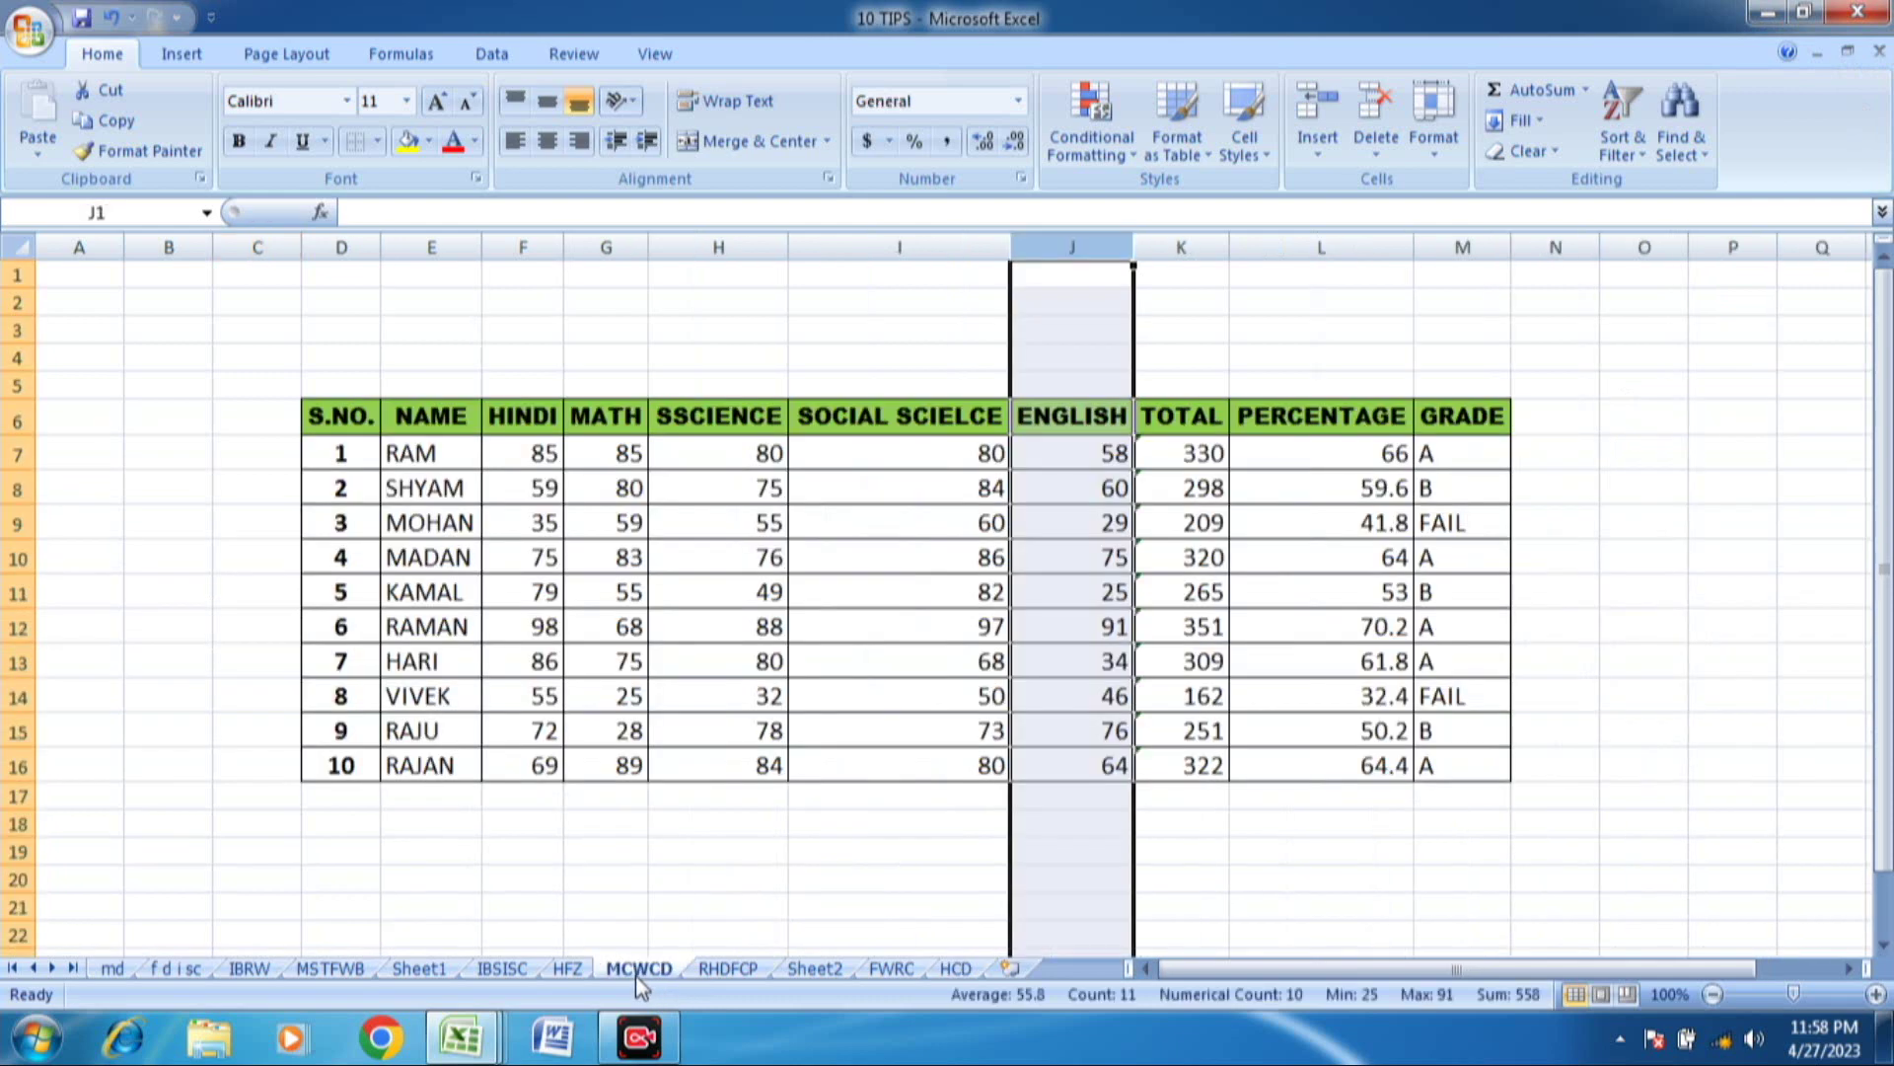
pyautogui.click(488, 971)
pyautogui.click(390, 971)
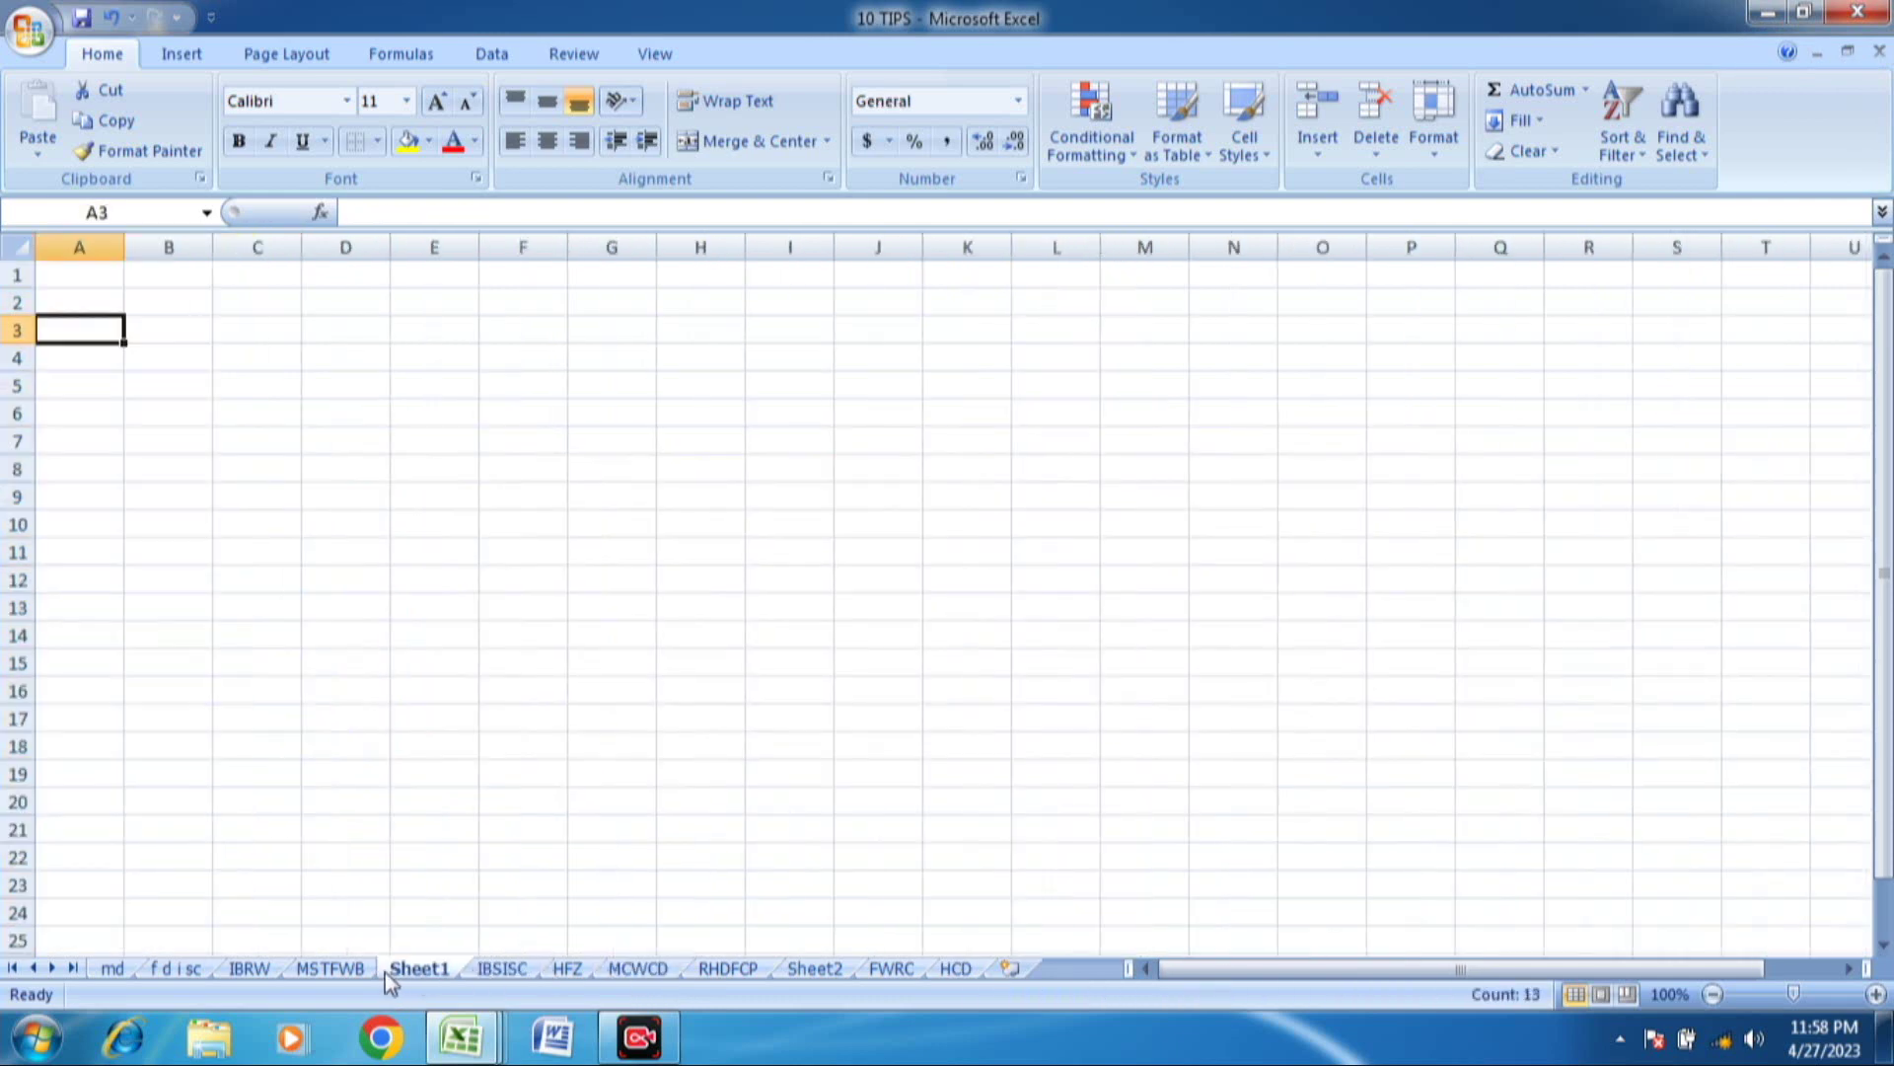
pyautogui.click(328, 971)
pyautogui.click(235, 969)
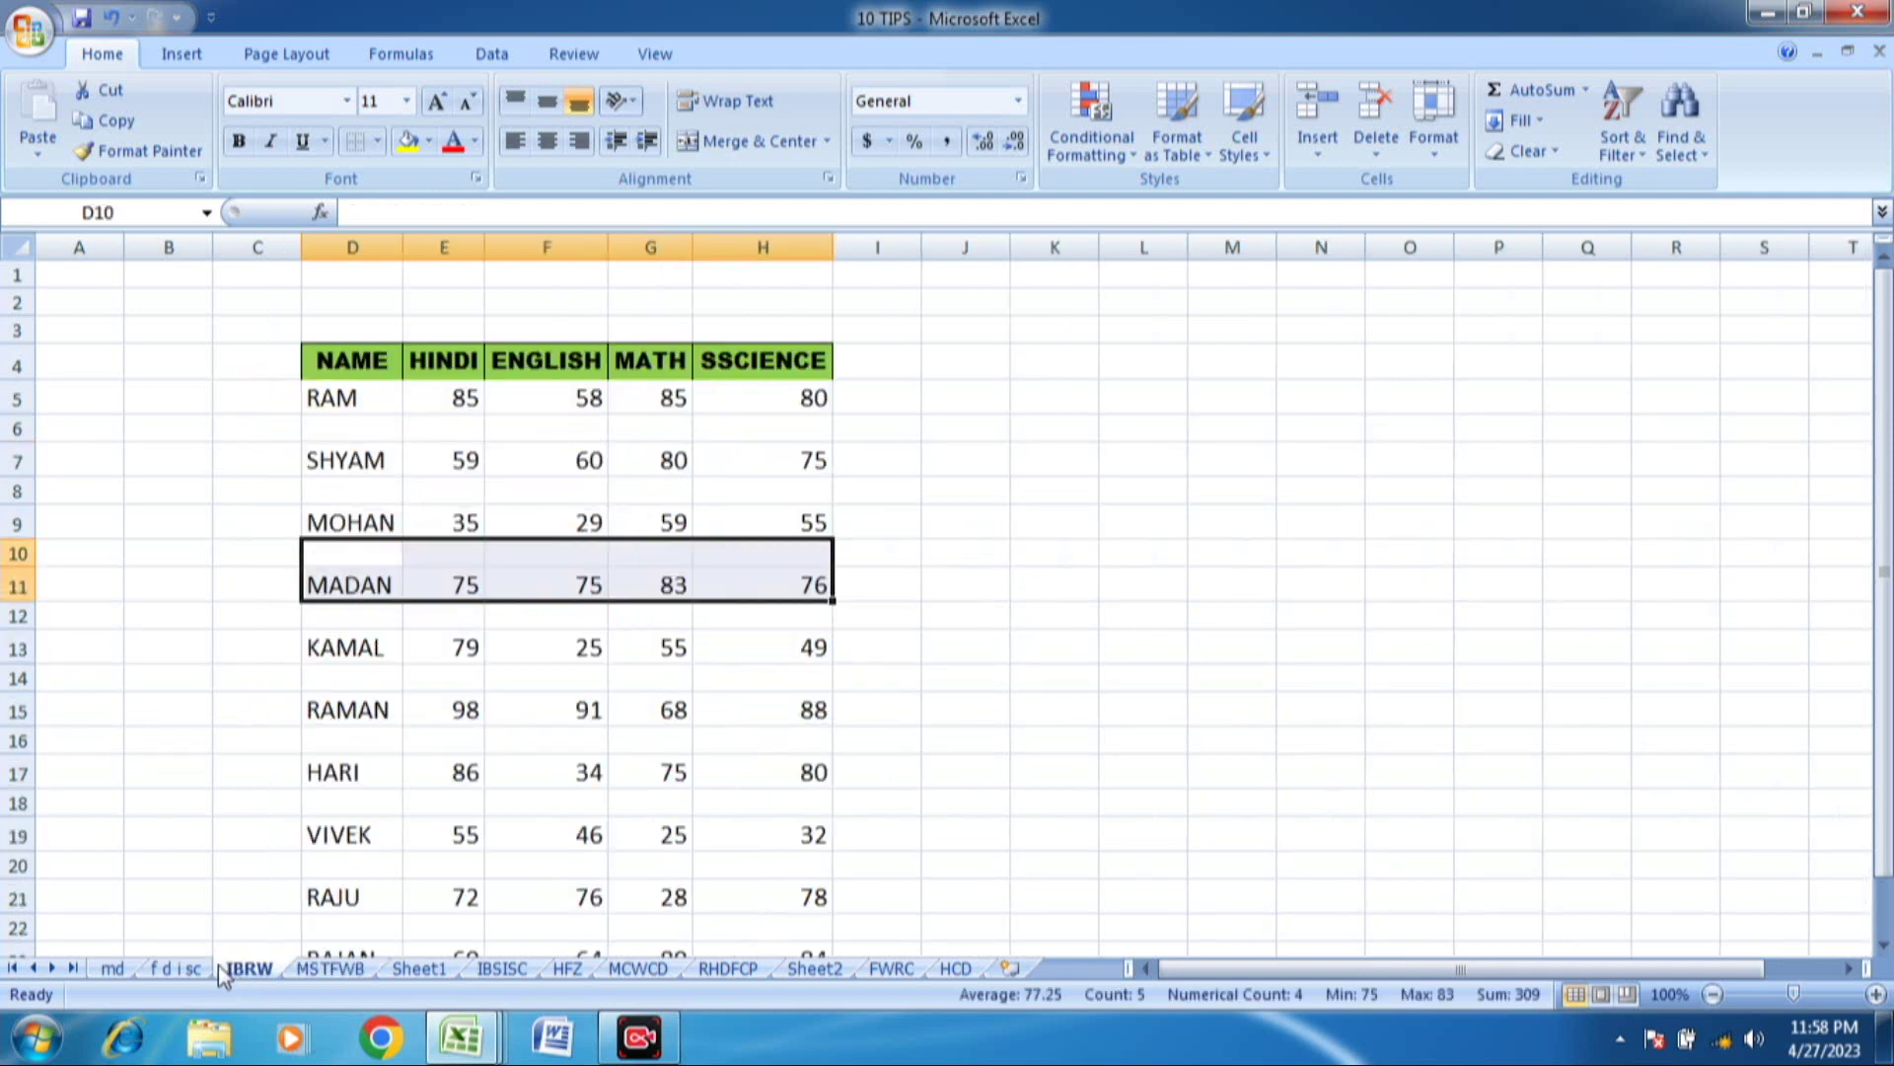
pyautogui.click(192, 971)
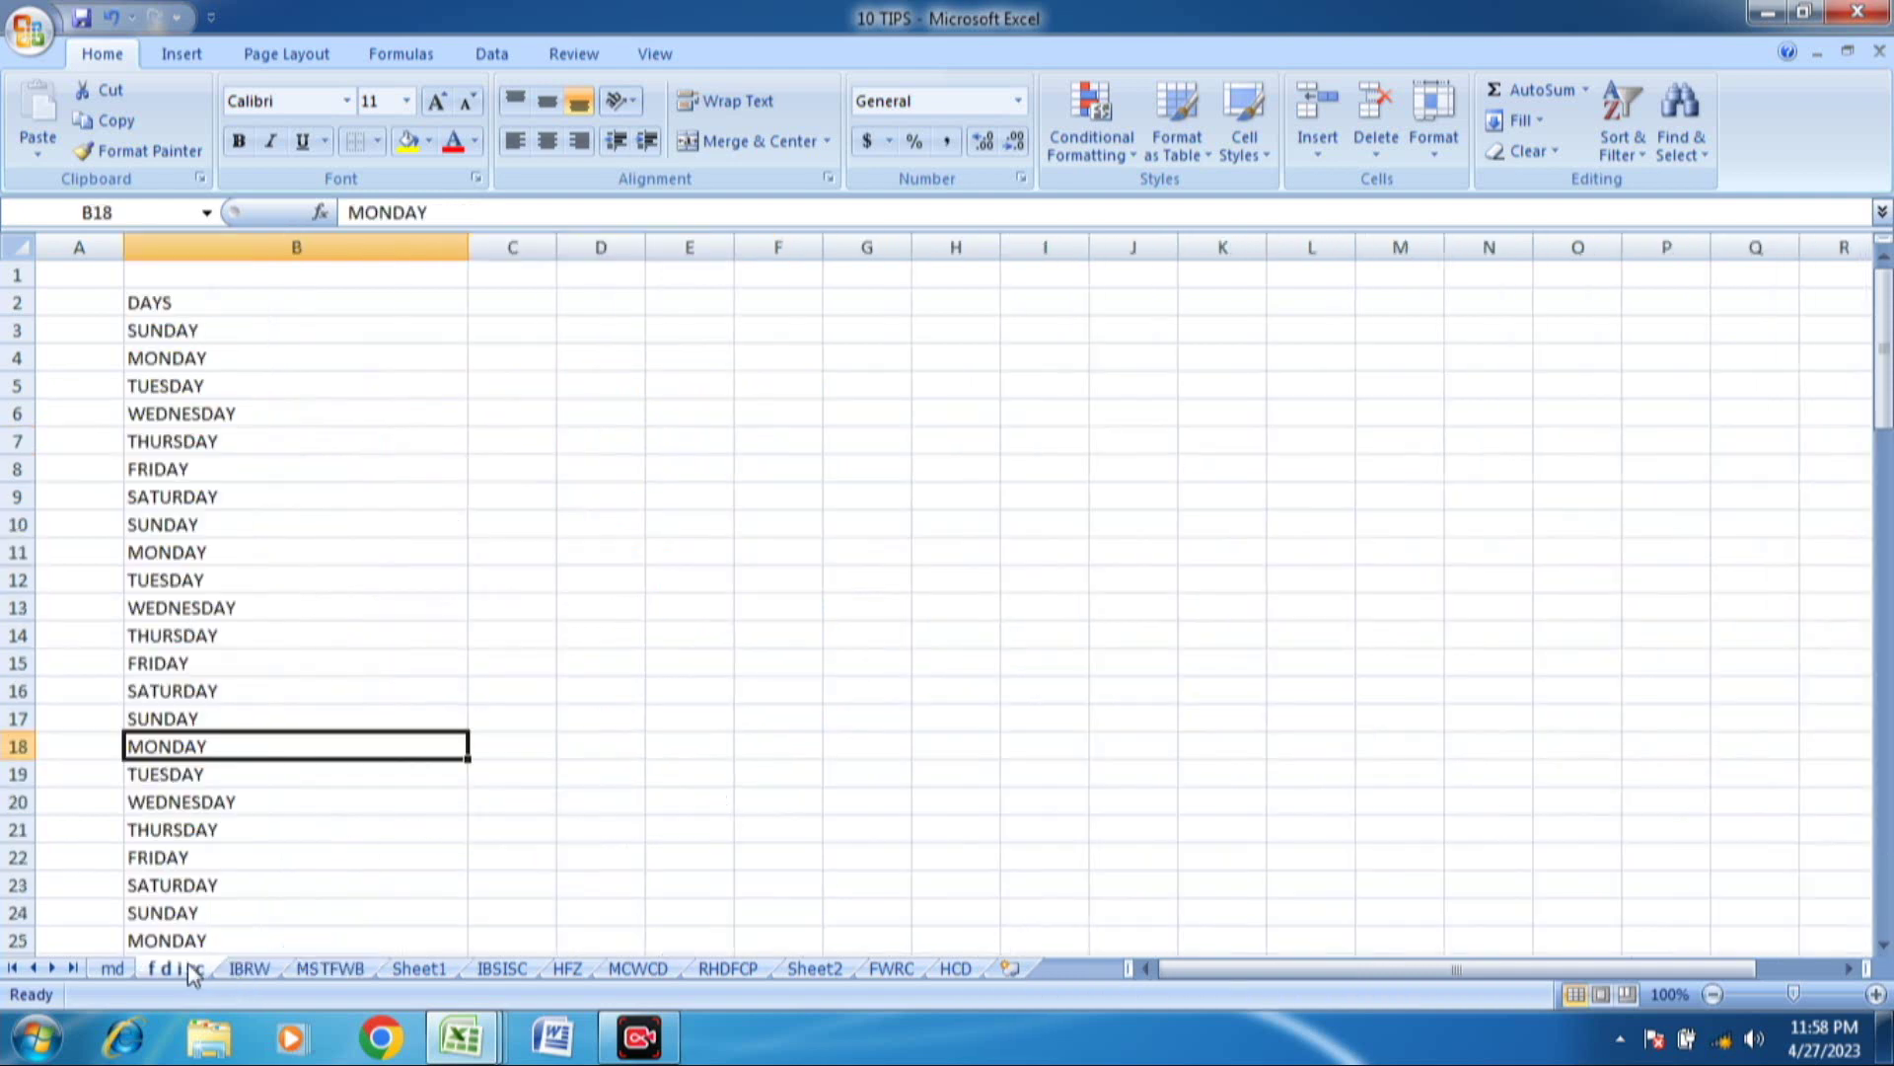
pyautogui.click(110, 971)
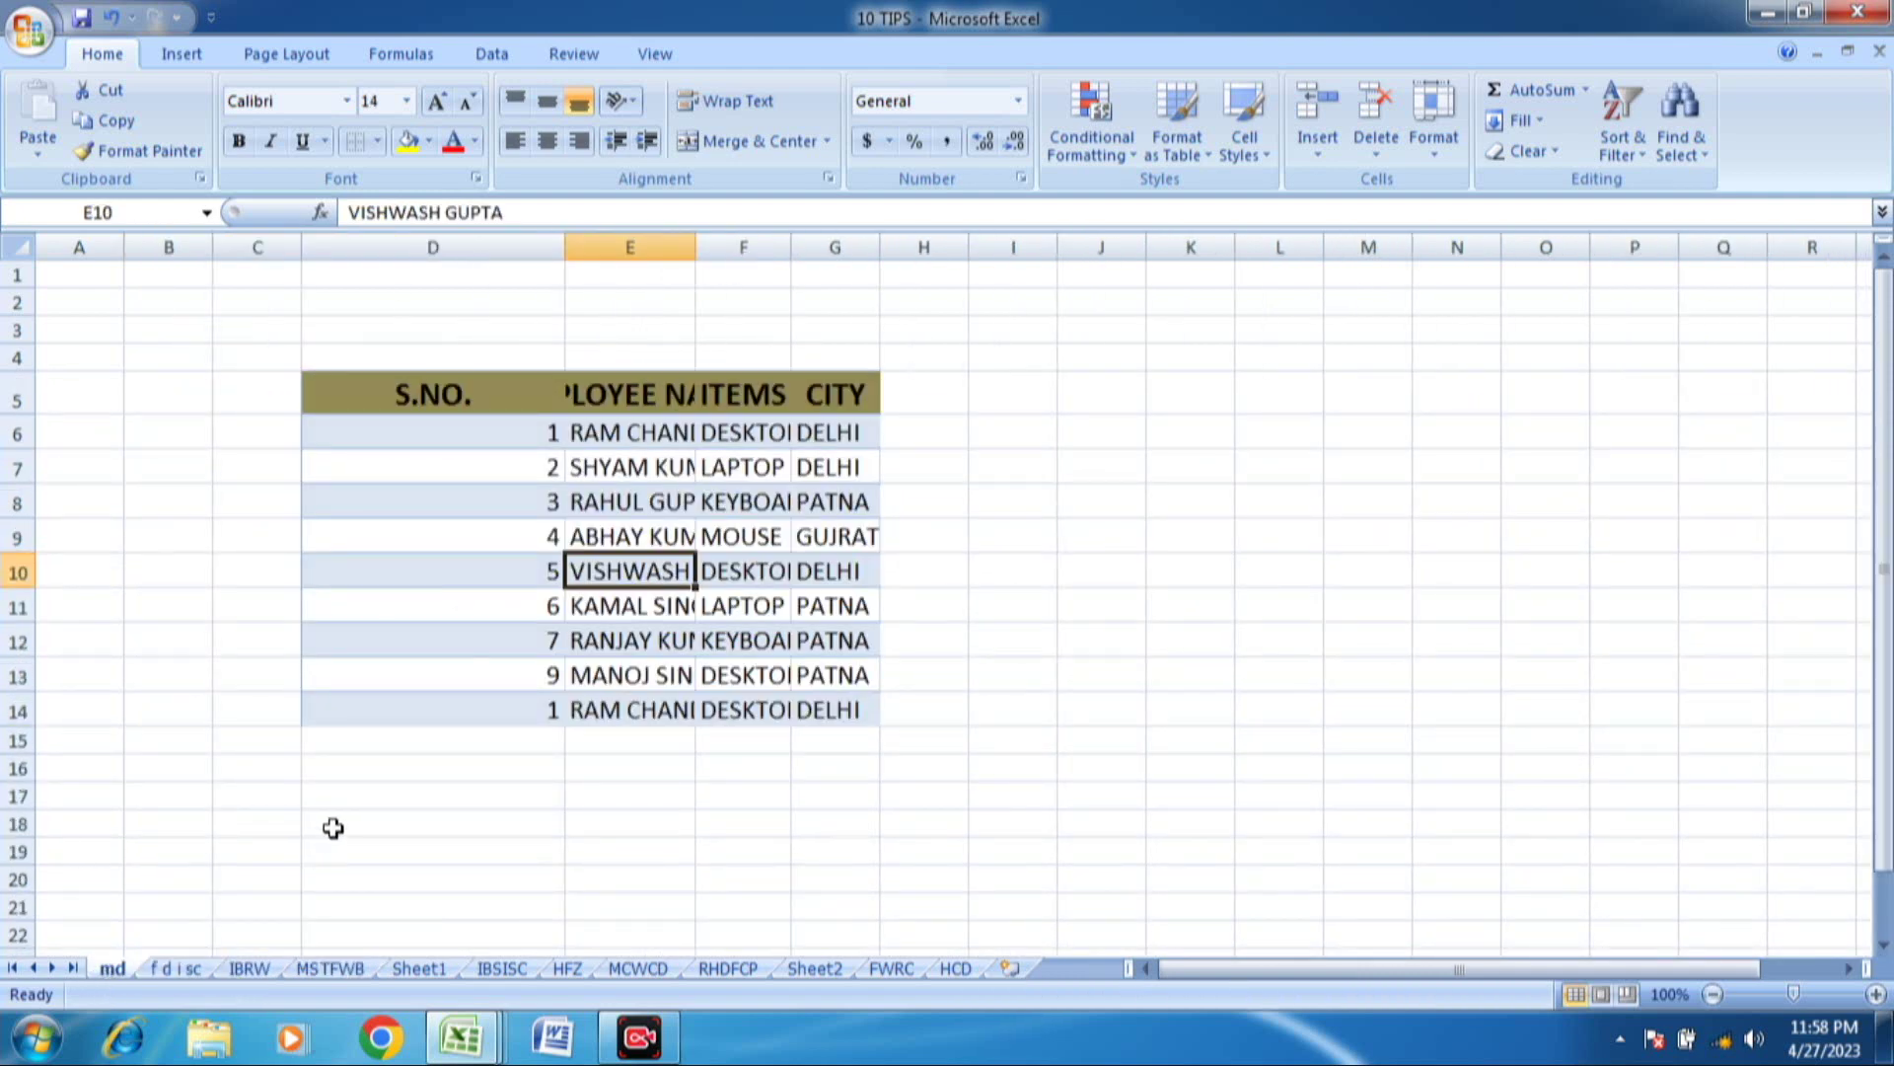